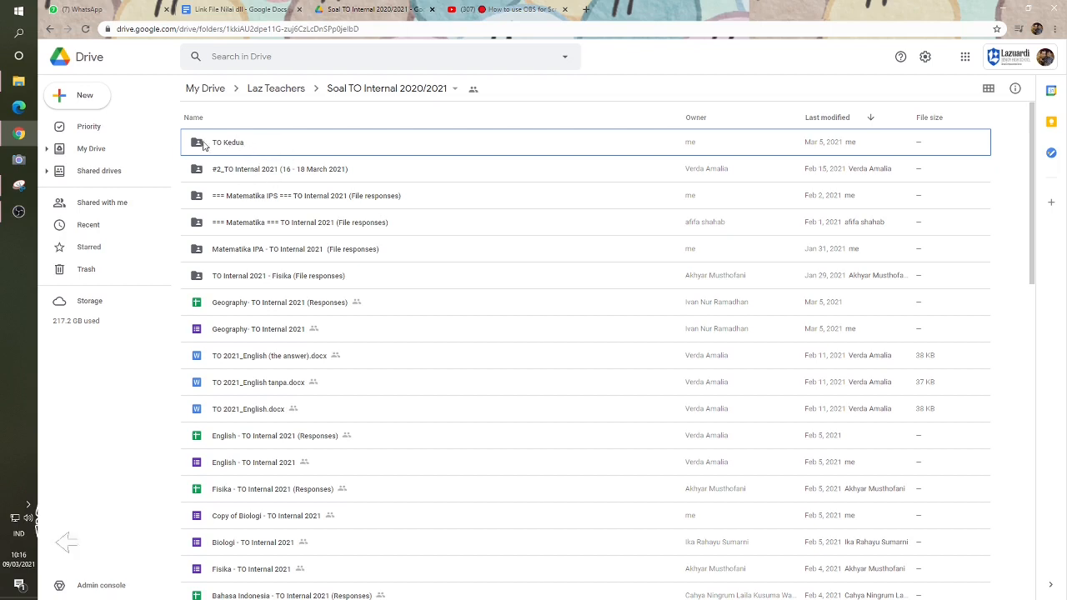
- Open the Soal TO Religion form from the Soal Religion folder inside TO Kedua
{"action": "double_click", "coordinate": [249, 146]}
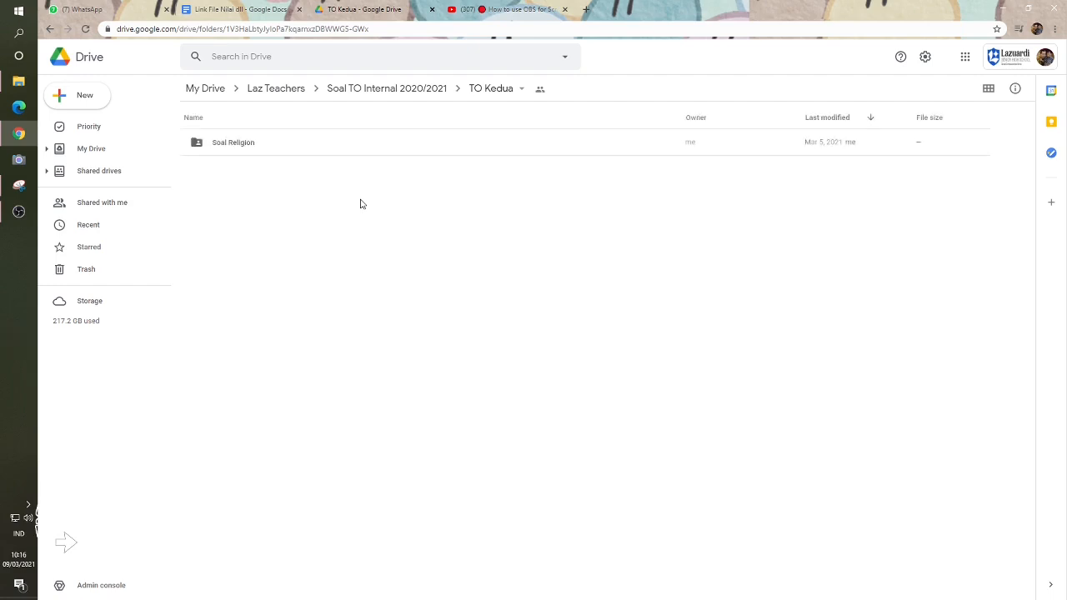
{"action": "double_click", "coordinate": [223, 147]}
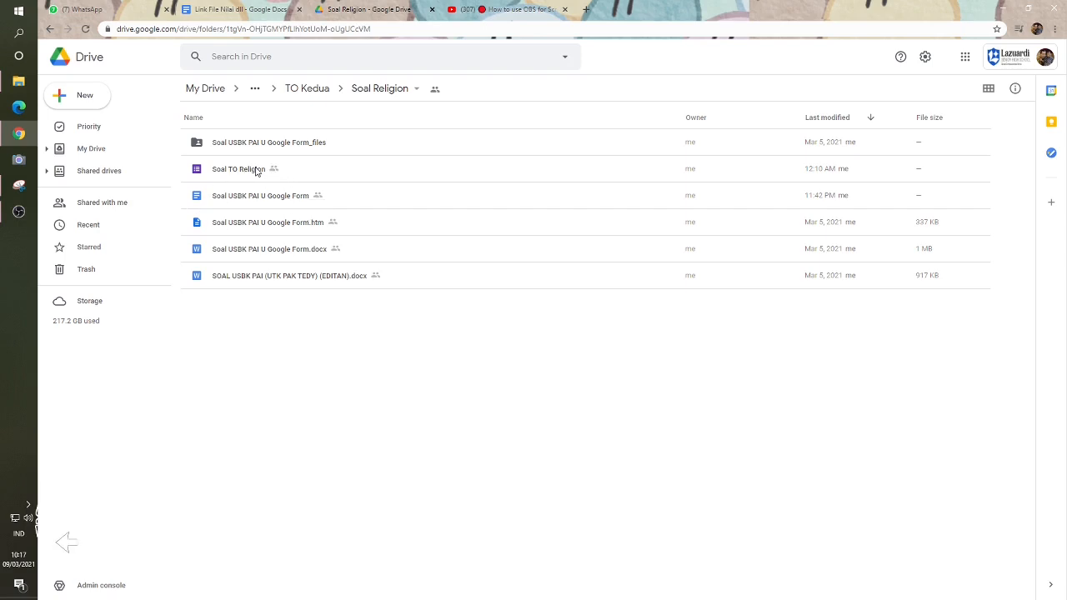
{"action": "double_click", "coordinate": [223, 171]}
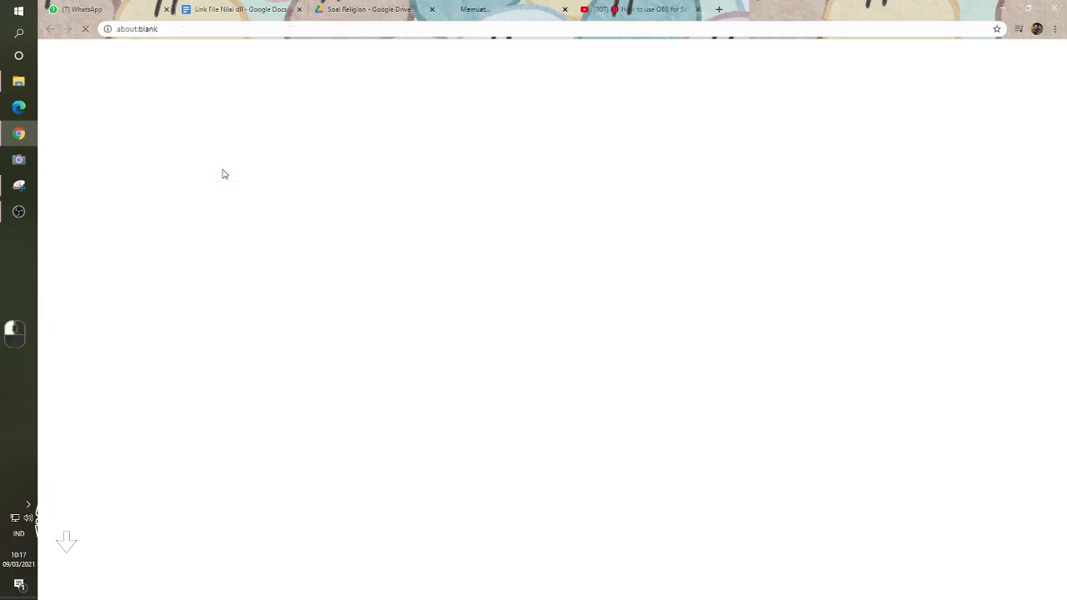
- Review the al-Hujurat question from its title and verse image down to its answer options
{"action": "scroll", "coordinate": [587, 125], "scroll_direction": "down", "scroll_amount": 2}
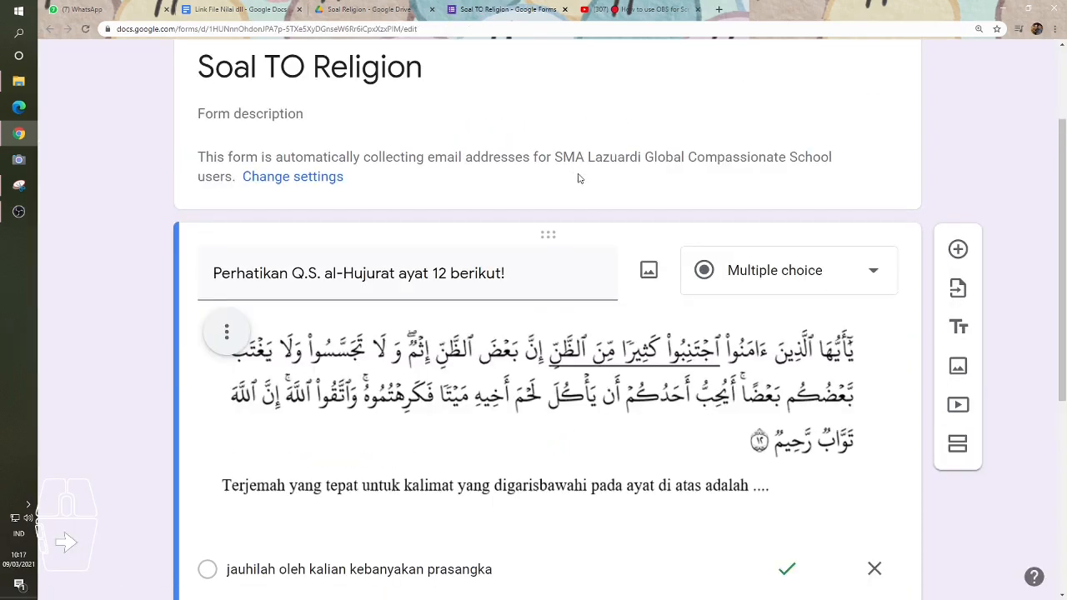
{"action": "scroll", "coordinate": [580, 179], "scroll_direction": "up", "scroll_amount": 2}
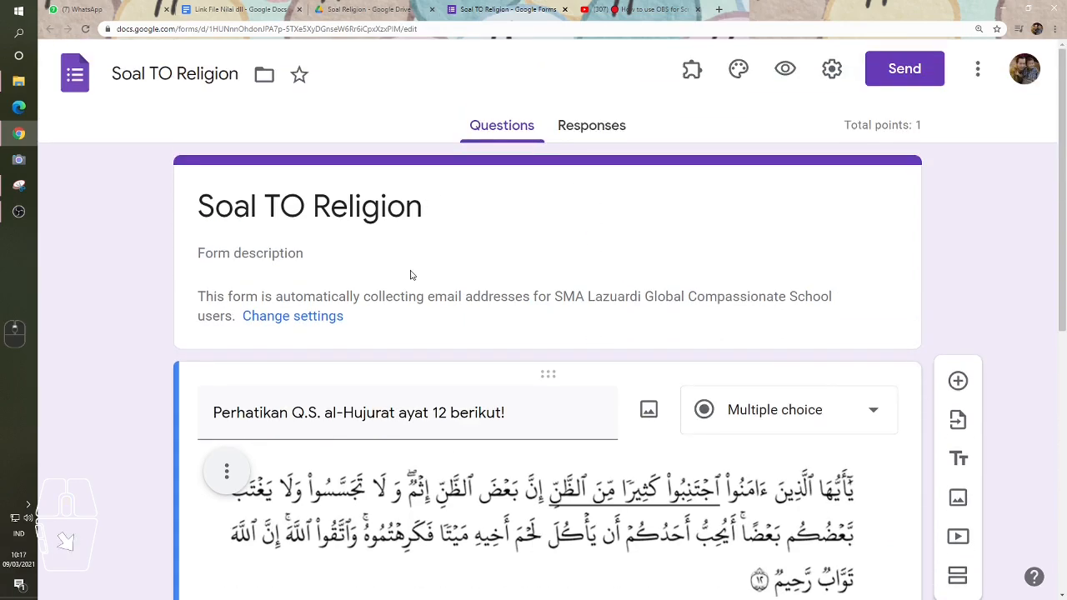
{"action": "scroll", "coordinate": [416, 284], "scroll_direction": "down", "scroll_amount": 6}
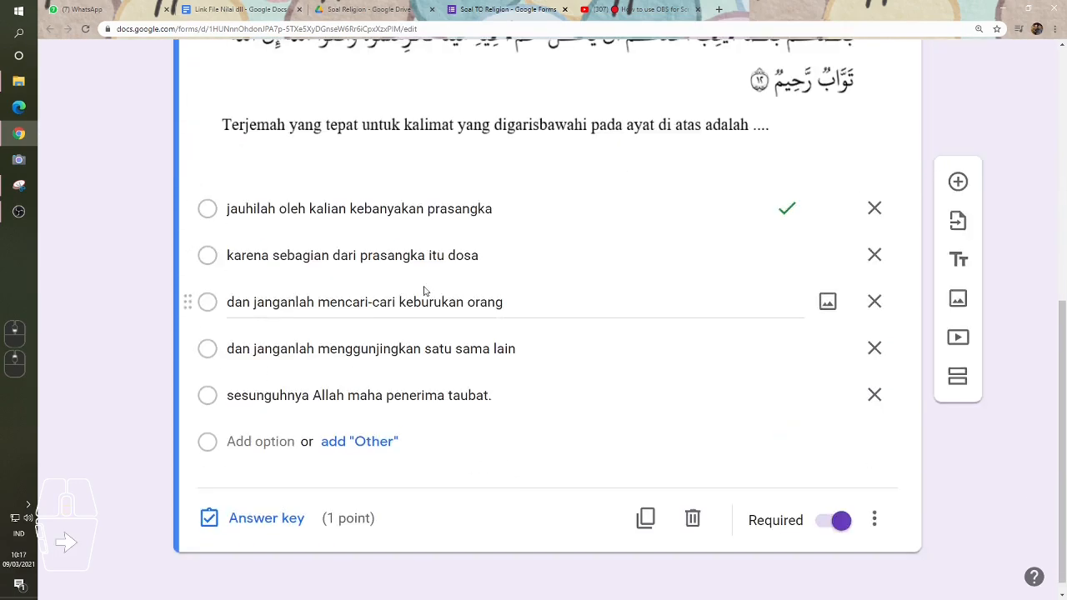
{"action": "scroll", "coordinate": [423, 290], "scroll_direction": "up", "scroll_amount": 5}
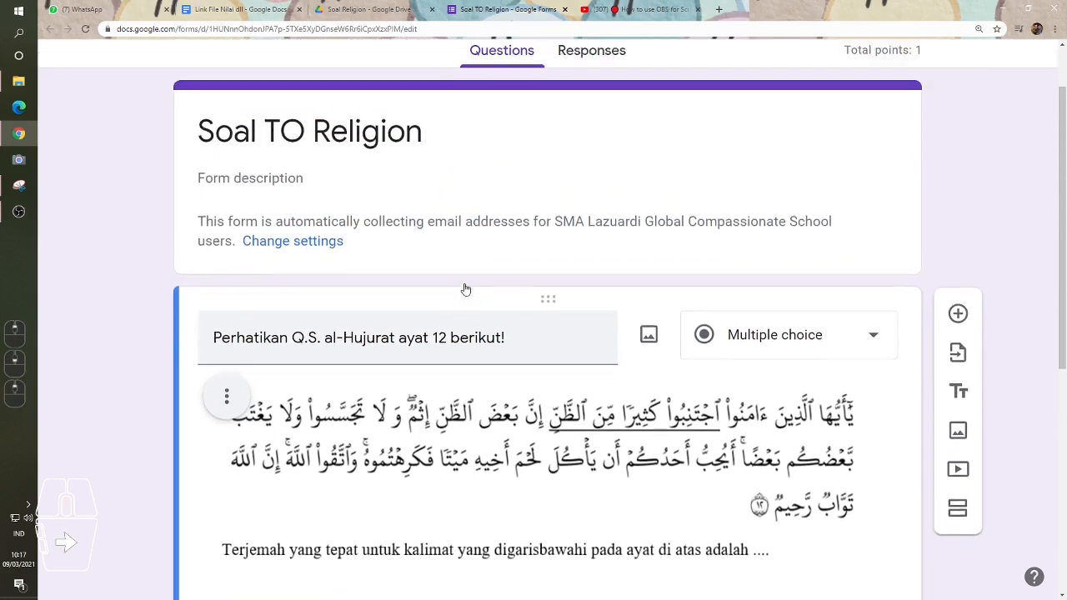
{"action": "scroll", "coordinate": [466, 289], "scroll_direction": "down", "scroll_amount": 4}
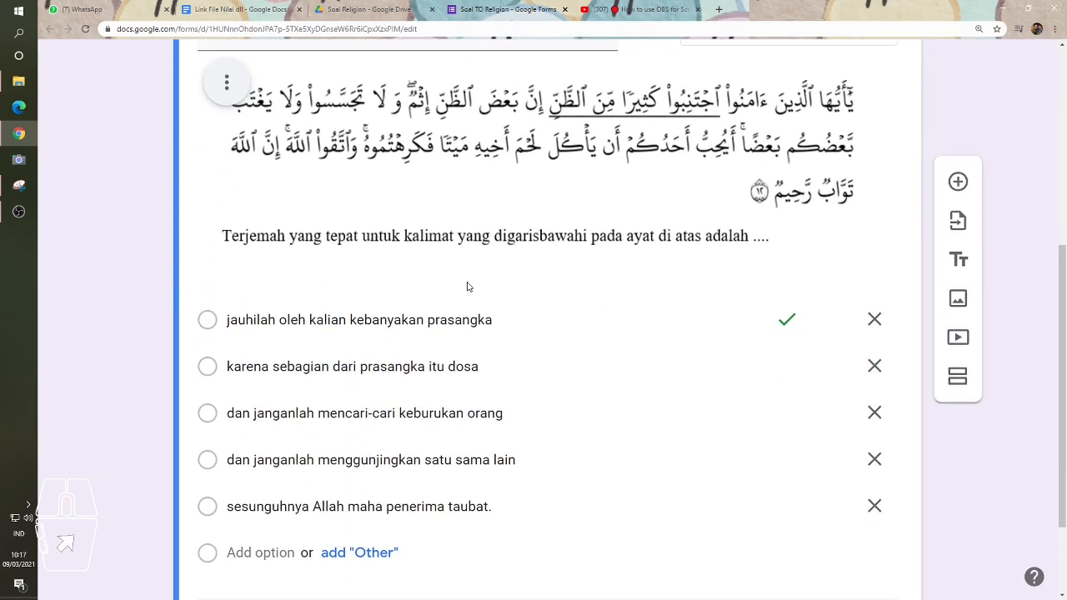
{"action": "scroll", "coordinate": [467, 286], "scroll_direction": "up", "scroll_amount": 2}
{"action": "scroll", "coordinate": [467, 286], "scroll_direction": "down", "scroll_amount": 4}
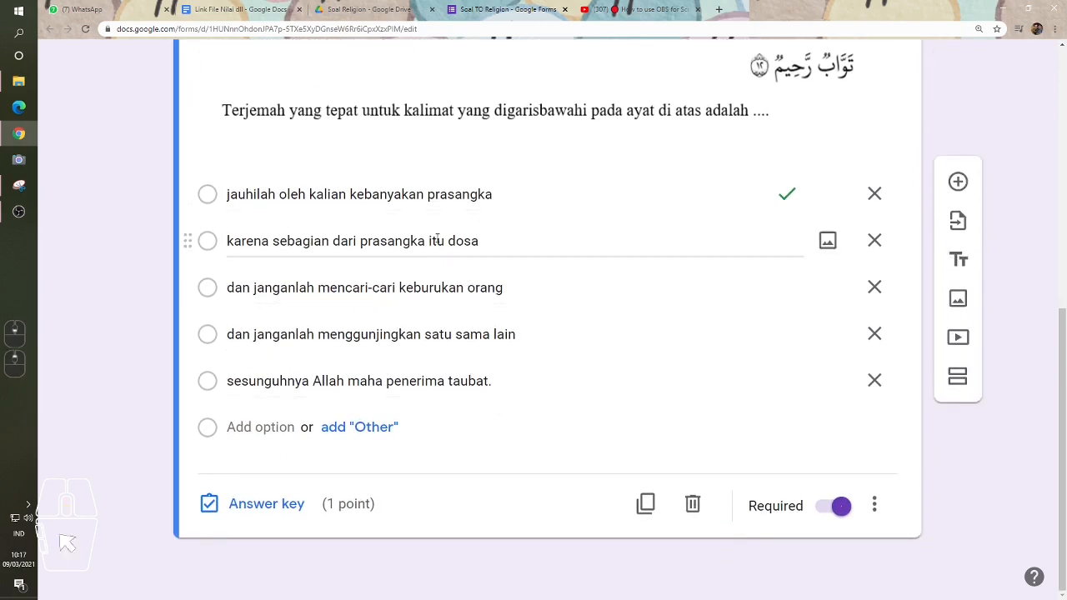
{"action": "scroll", "coordinate": [439, 230], "scroll_direction": "up", "scroll_amount": 2}
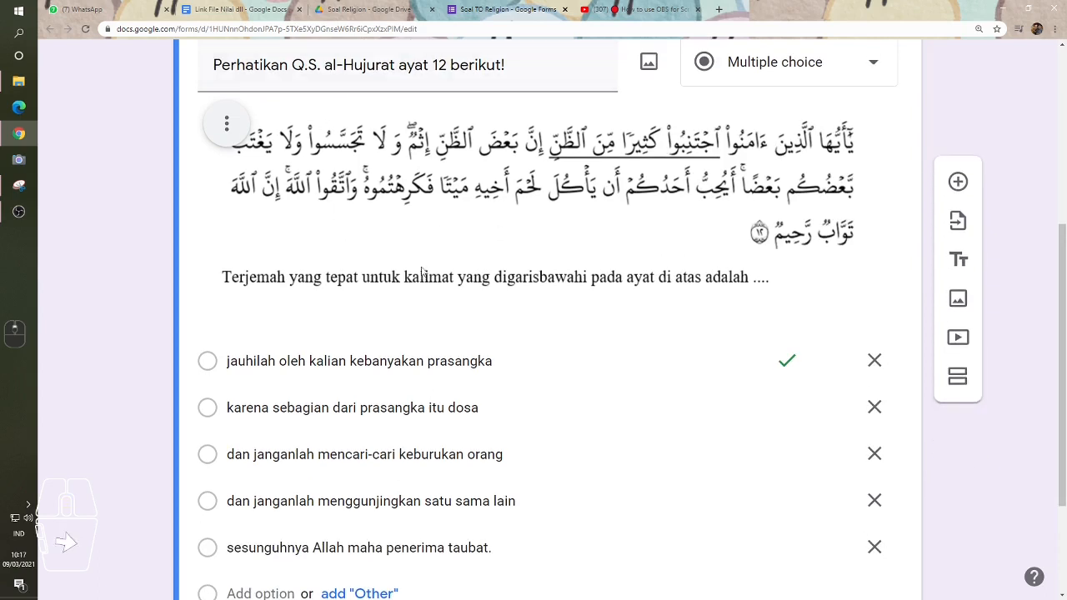
{"action": "left_click", "coordinate": [442, 185]}
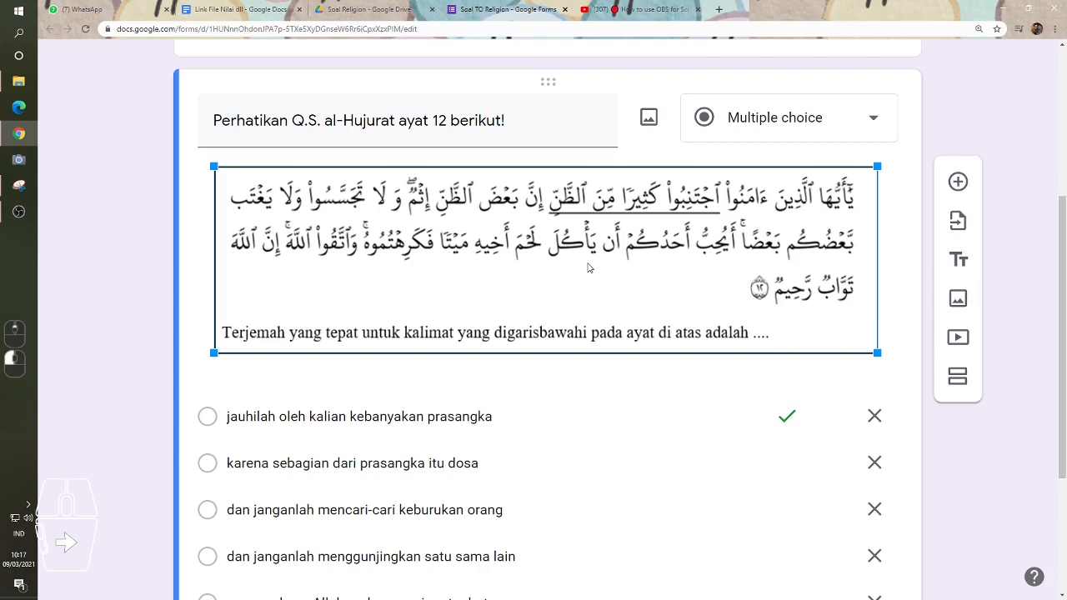
{"action": "scroll", "coordinate": [392, 323], "scroll_direction": "up", "scroll_amount": 1}
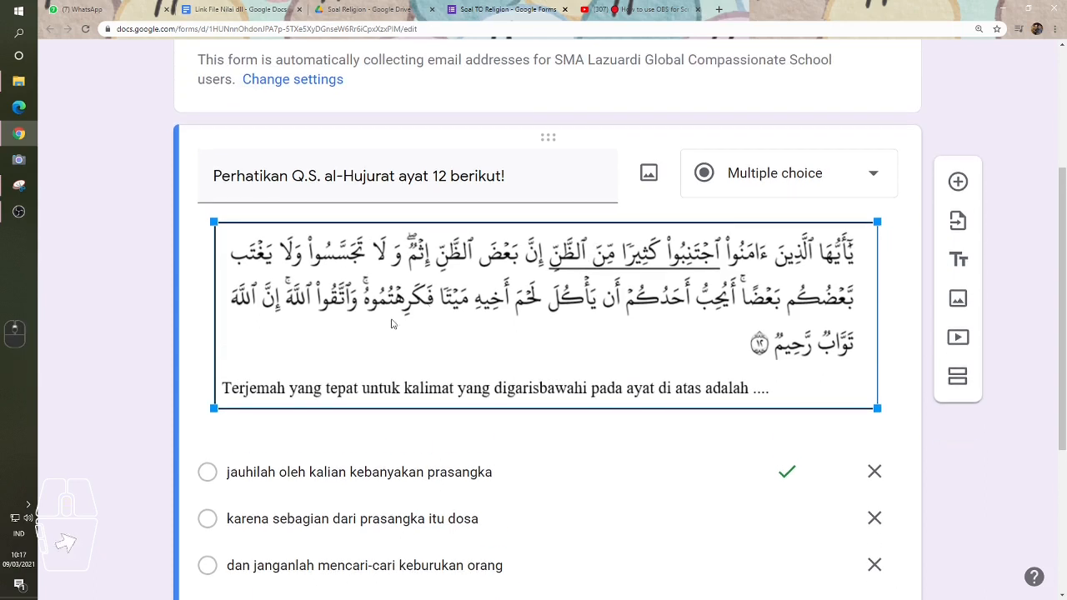
{"action": "triple_click", "coordinate": [202, 175]}
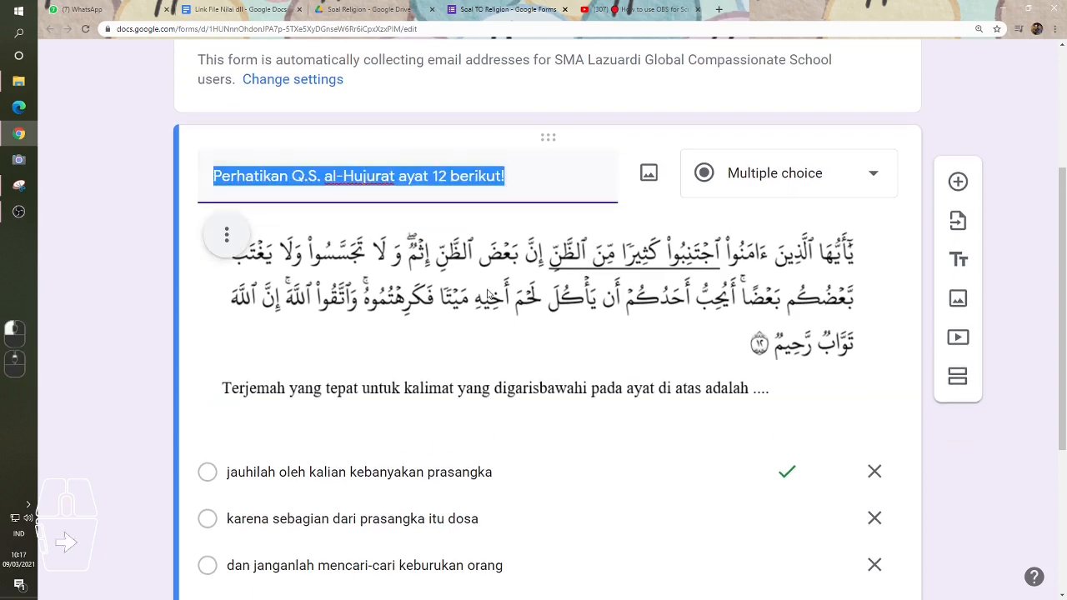
{"action": "left_click", "coordinate": [479, 274]}
{"action": "scroll", "coordinate": [480, 274], "scroll_direction": "down", "scroll_amount": 3}
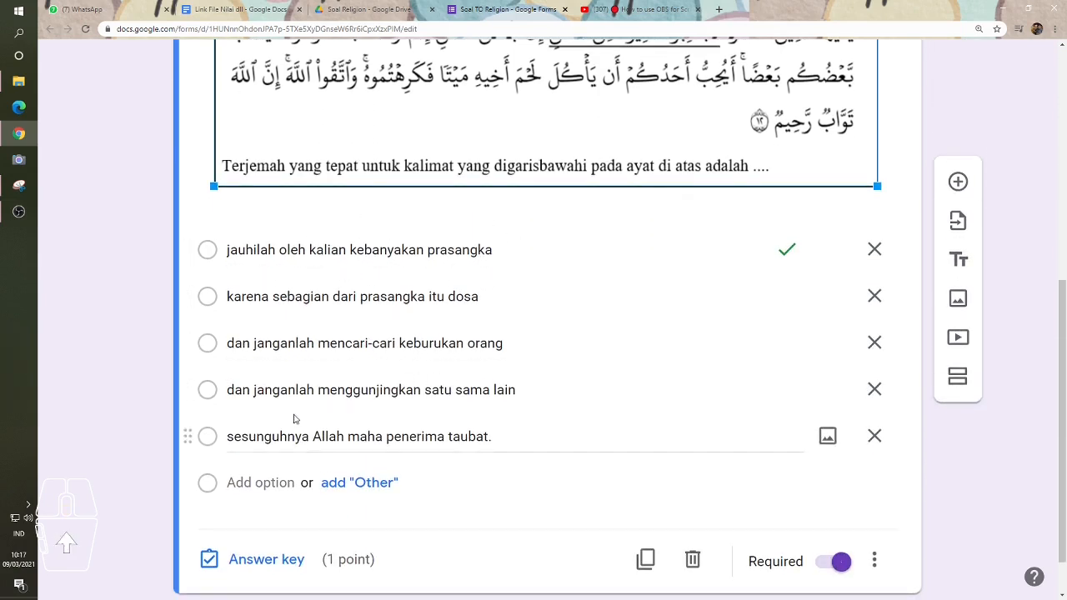
{"action": "scroll", "coordinate": [293, 418], "scroll_direction": "down", "scroll_amount": 1}
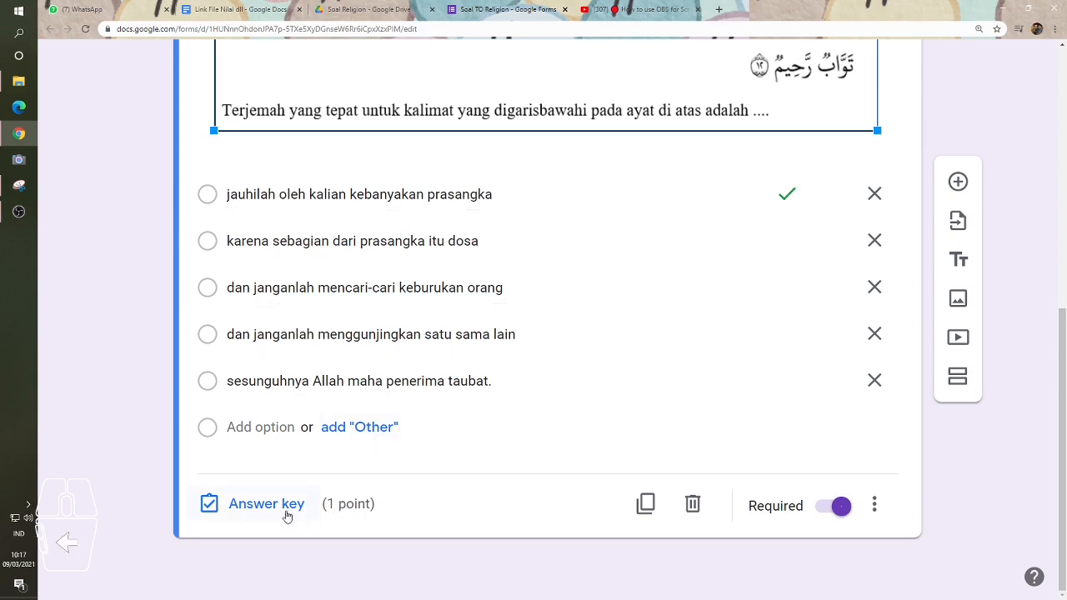
- Check the correct answer and points in the al-Hujurat question's answer key, then return to the question
{"action": "left_click", "coordinate": [256, 507]}
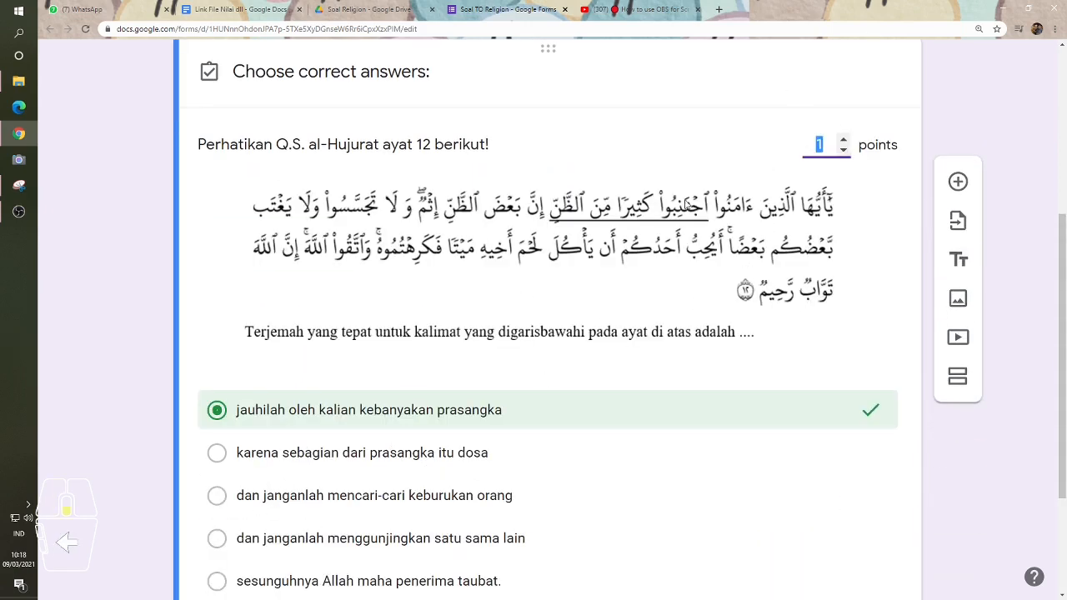
{"action": "scroll", "coordinate": [686, 205], "scroll_direction": "down", "scroll_amount": 2}
{"action": "left_click", "coordinate": [847, 515]}
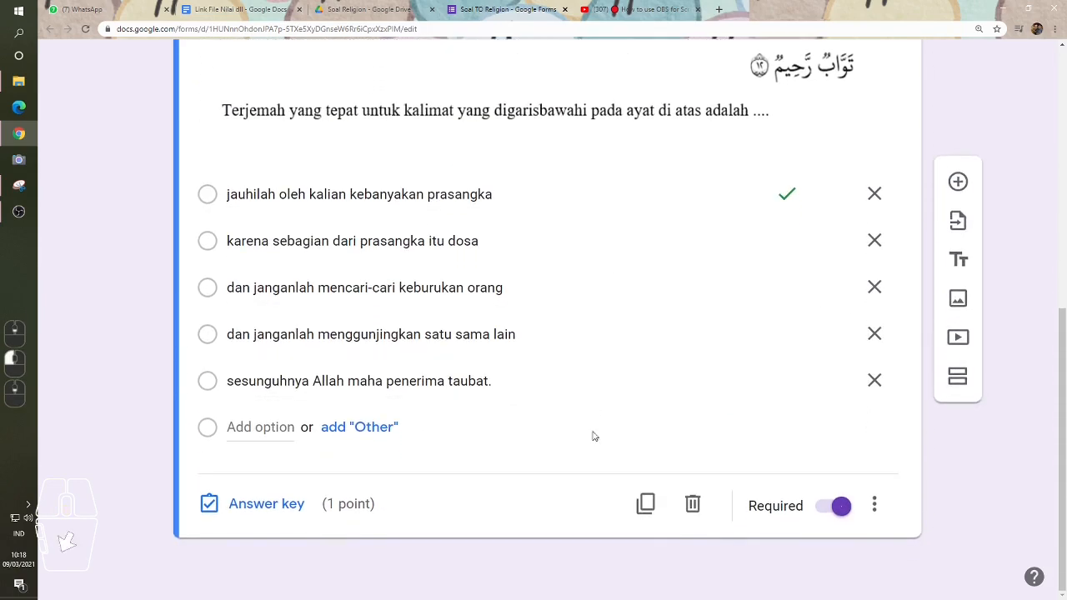
- Examine how the question's text and the verse image are divided between the title field and the picture
{"action": "scroll", "coordinate": [587, 421], "scroll_direction": "up", "scroll_amount": 3}
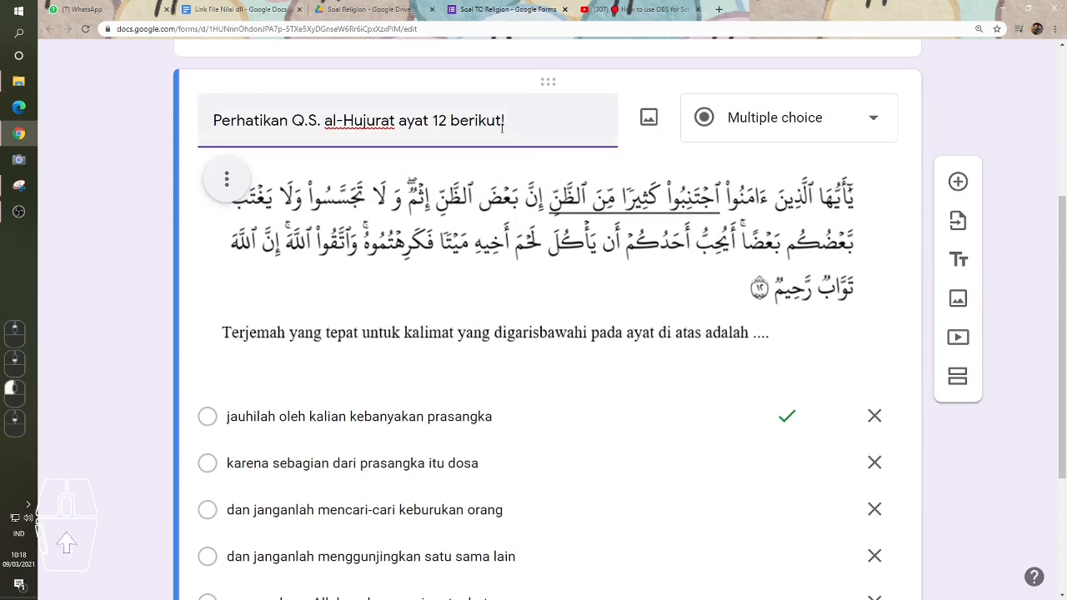
{"action": "left_click", "coordinate": [472, 210]}
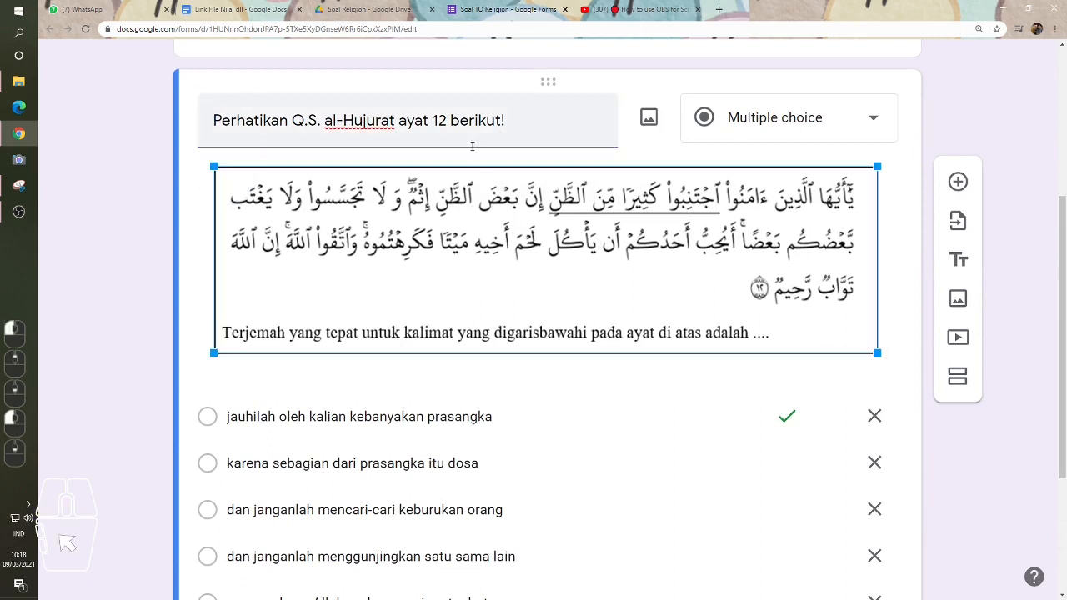
{"action": "triple_click", "coordinate": [522, 122]}
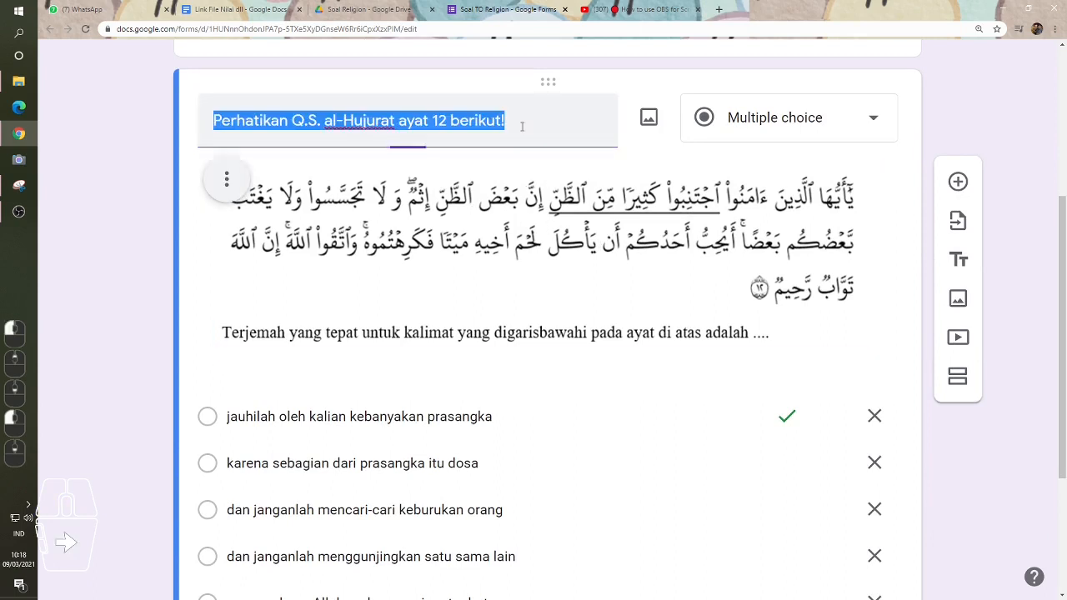
{"action": "left_click", "coordinate": [555, 119]}
{"action": "left_click_drag", "start_coordinate": [555, 119], "coordinate": [212, 121]}
{"action": "left_click", "coordinate": [553, 120]}
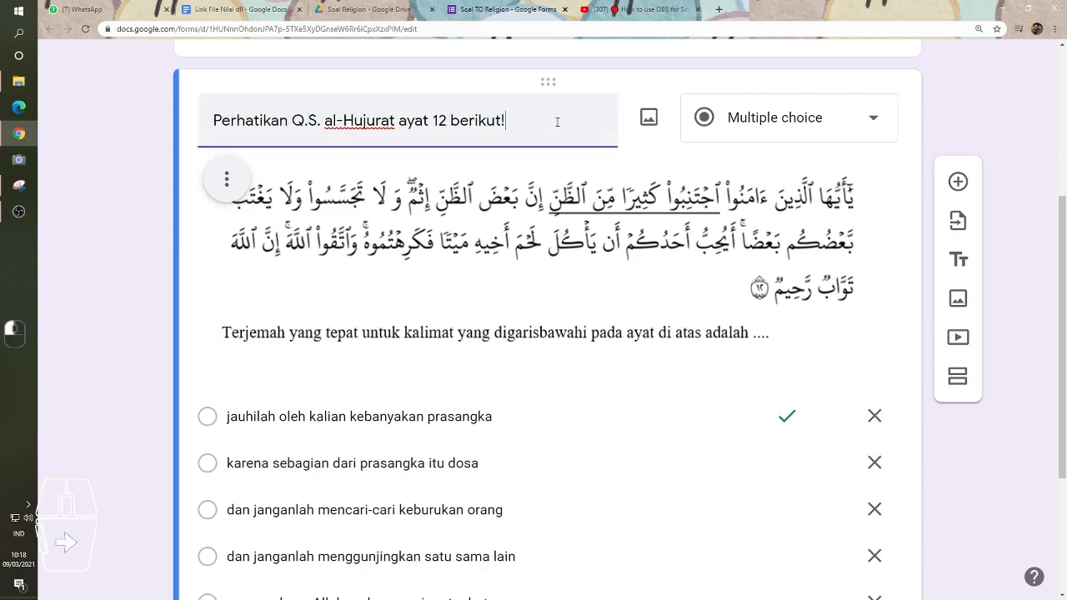
{"action": "left_click_drag", "start_coordinate": [553, 119], "coordinate": [197, 134]}
{"action": "left_click", "coordinate": [502, 246]}
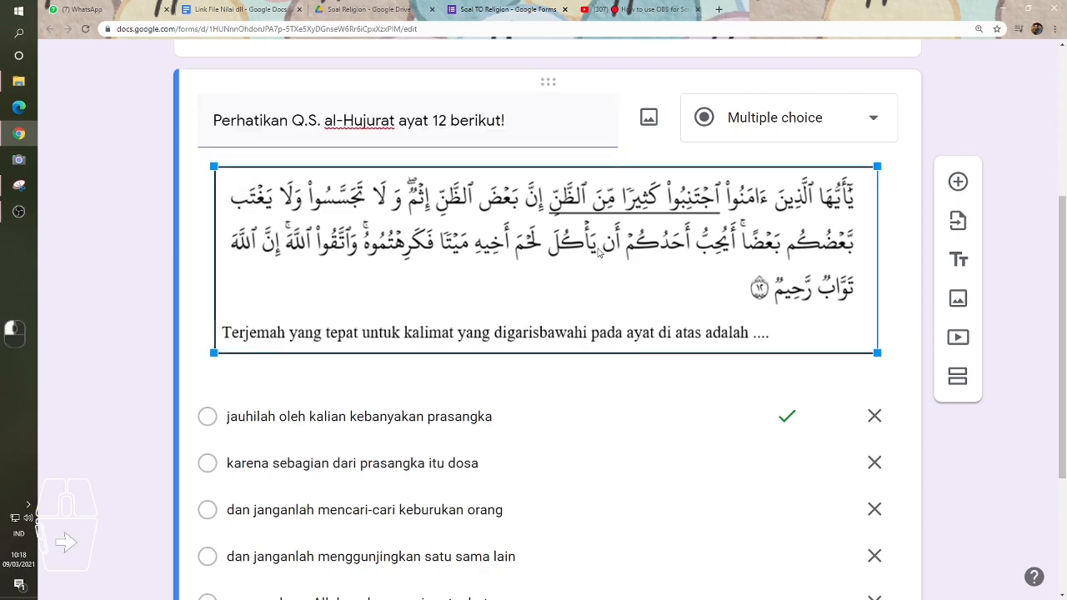
- View the question's additional options, including Shuffle option order, and close them without choosing one
{"action": "scroll", "coordinate": [597, 247], "scroll_direction": "down", "scroll_amount": 3}
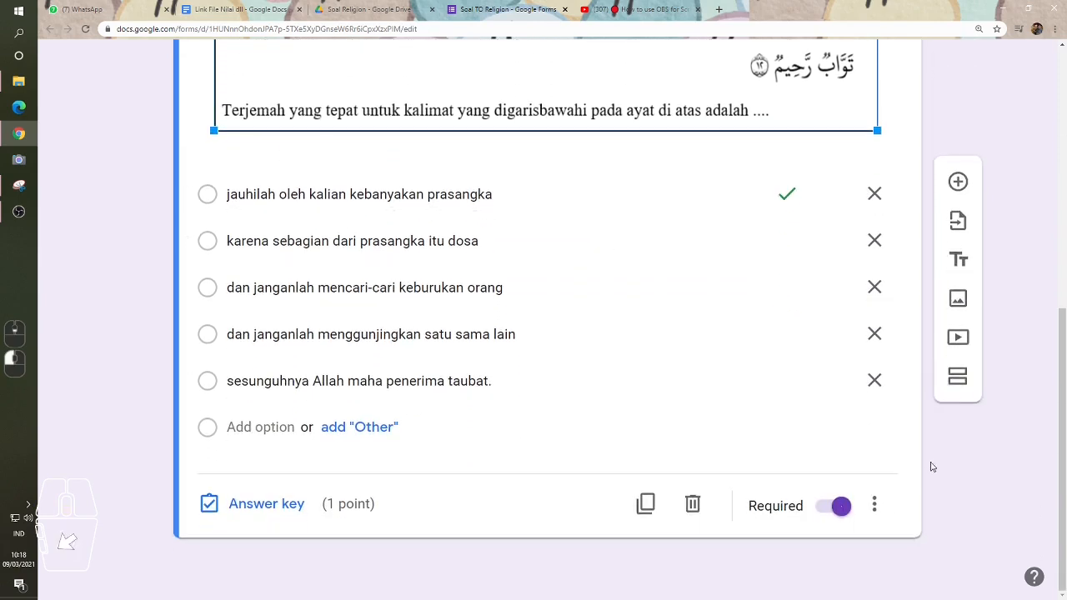
{"action": "left_click", "coordinate": [873, 506]}
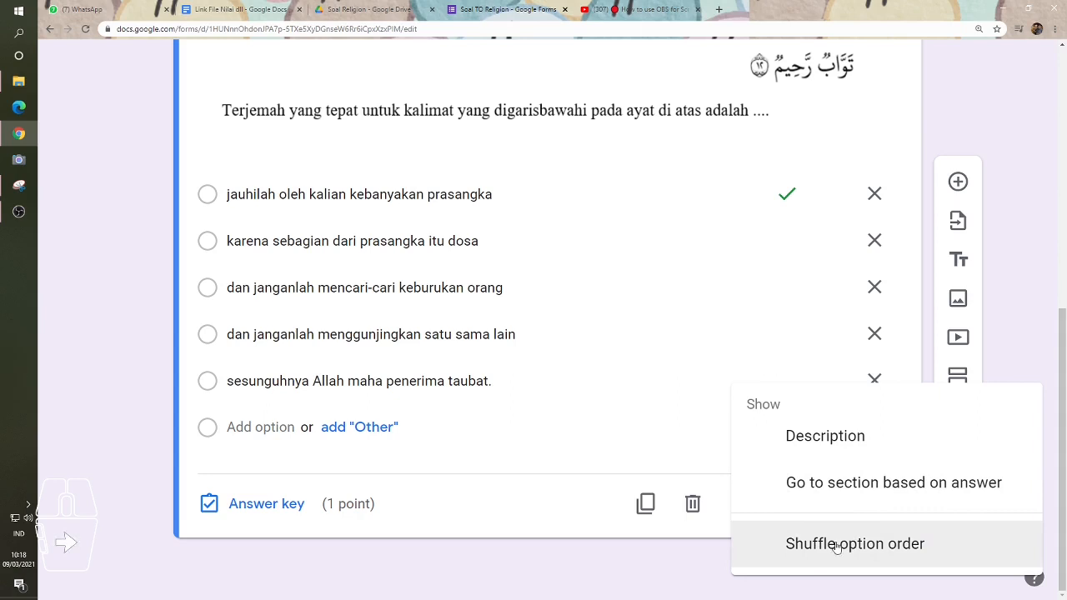
{"action": "left_click", "coordinate": [609, 523]}
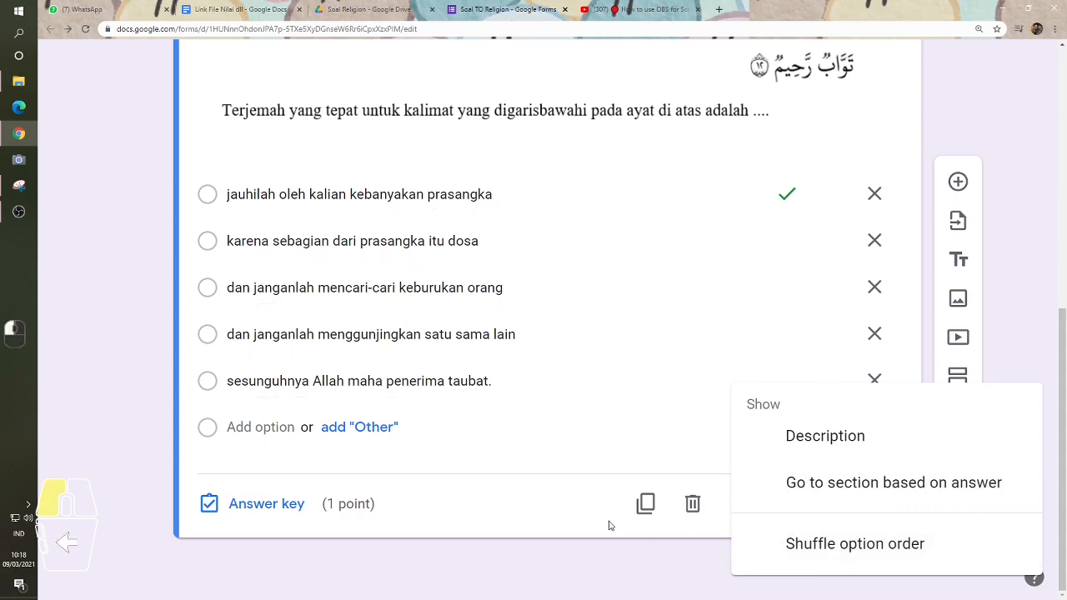
- Enable Shuffle question order in the form's presentation settings and save the settings
{"action": "scroll", "coordinate": [827, 439], "scroll_direction": "up", "scroll_amount": 5}
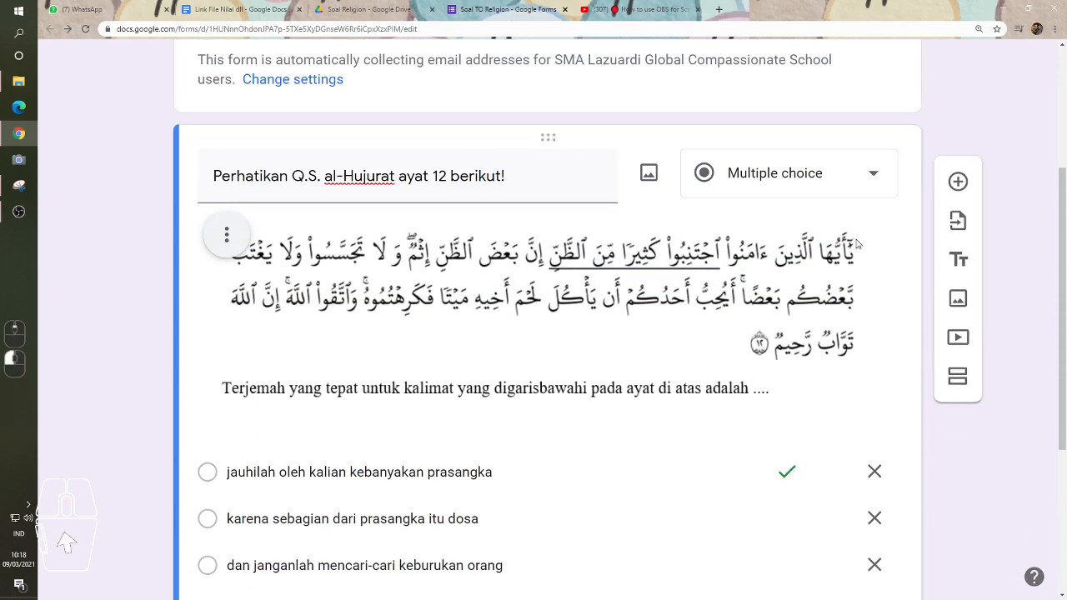
{"action": "scroll", "coordinate": [823, 317], "scroll_direction": "up", "scroll_amount": 3}
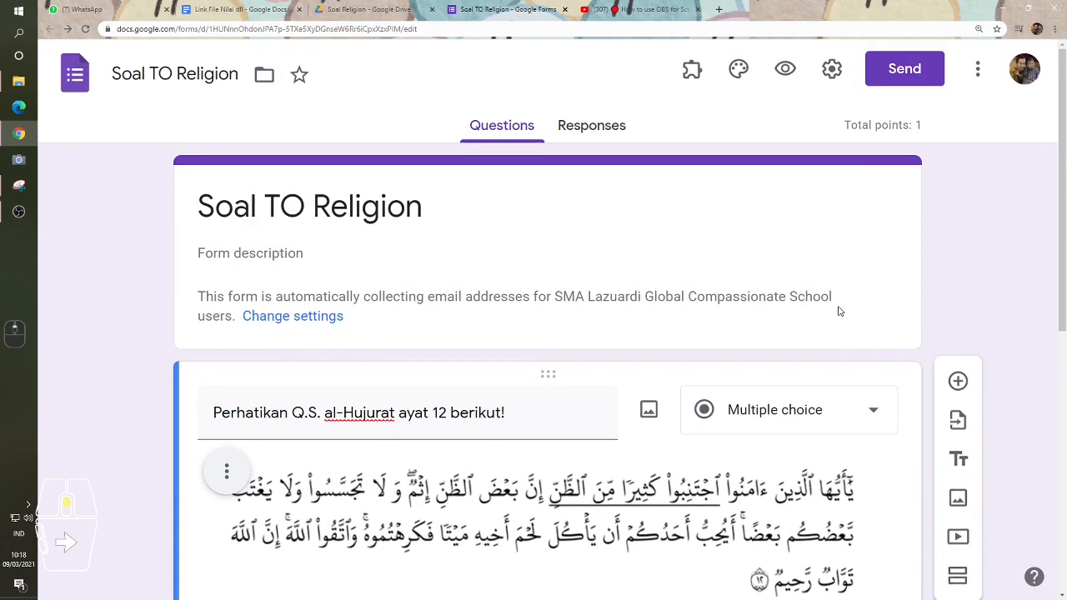
{"action": "left_click", "coordinate": [832, 70]}
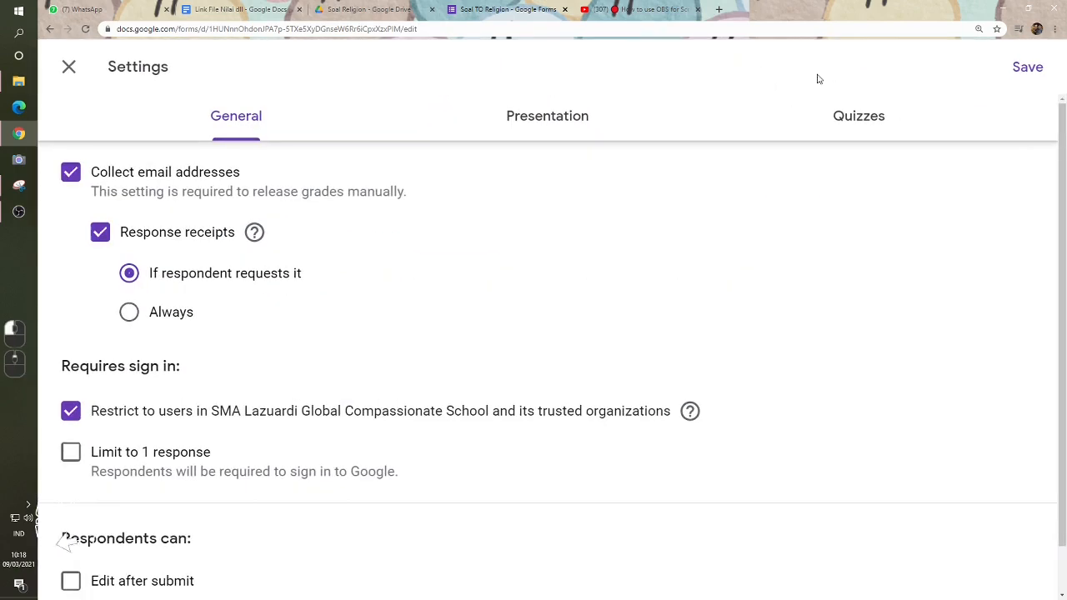
{"action": "scroll", "coordinate": [424, 290], "scroll_direction": "down", "scroll_amount": 1}
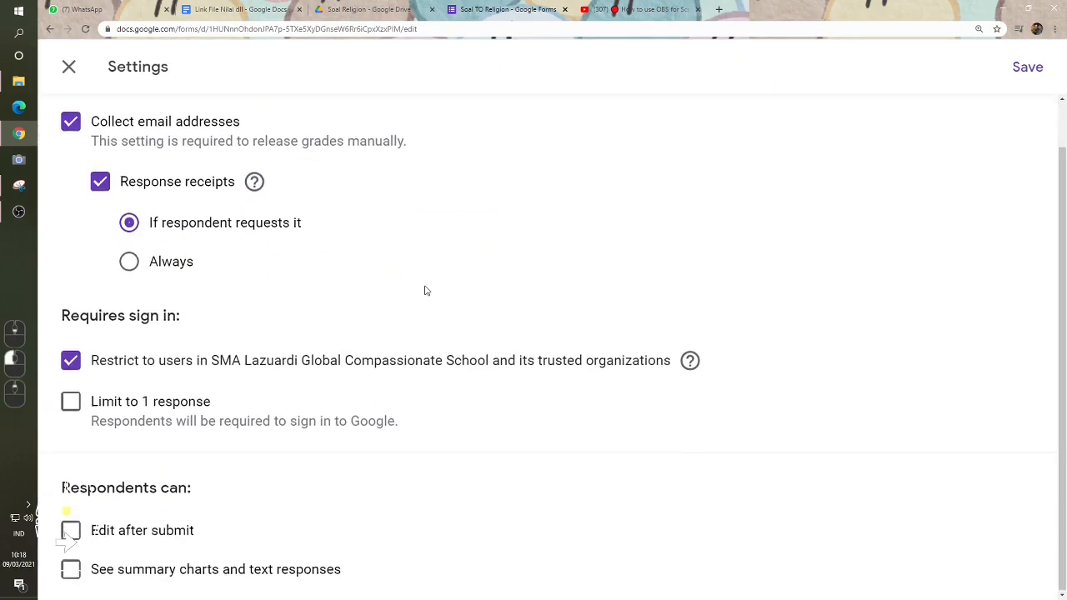
{"action": "scroll", "coordinate": [429, 278], "scroll_direction": "up", "scroll_amount": 1}
{"action": "left_click", "coordinate": [555, 120]}
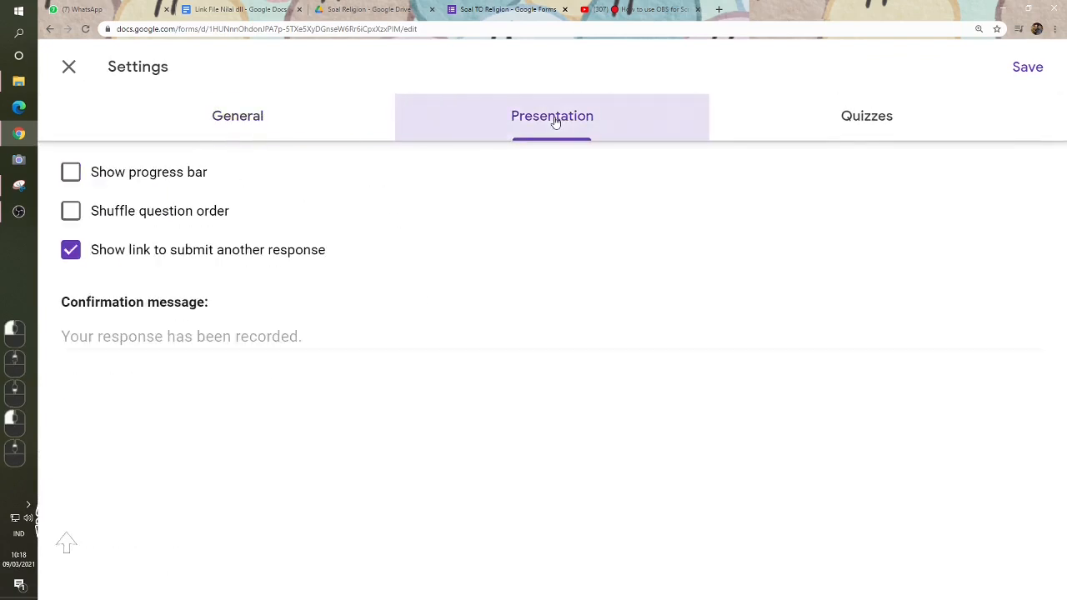
{"action": "left_click", "coordinate": [72, 213]}
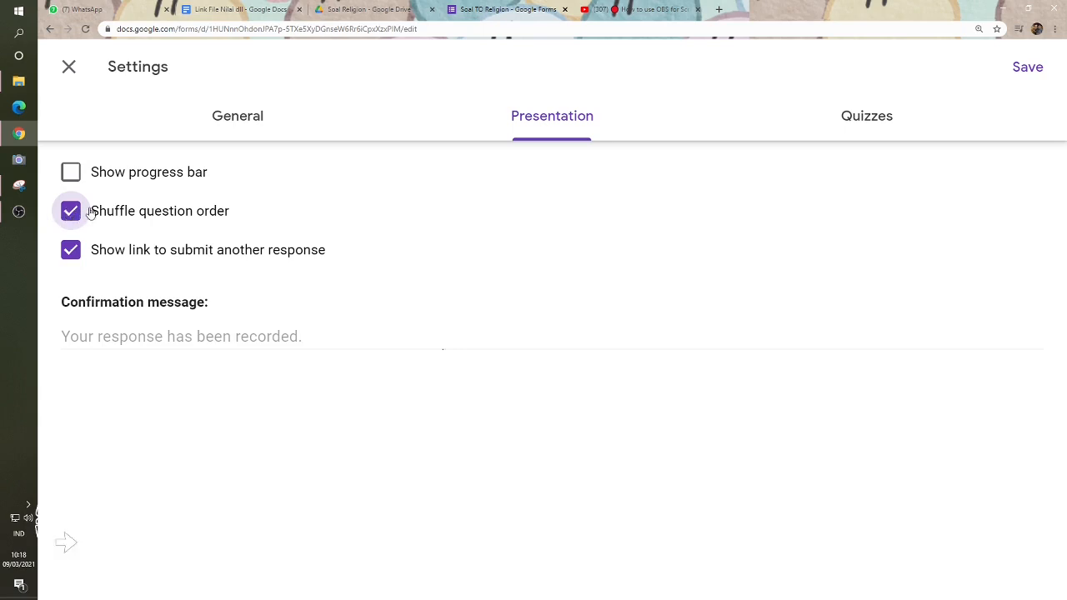
{"action": "left_click", "coordinate": [1033, 68]}
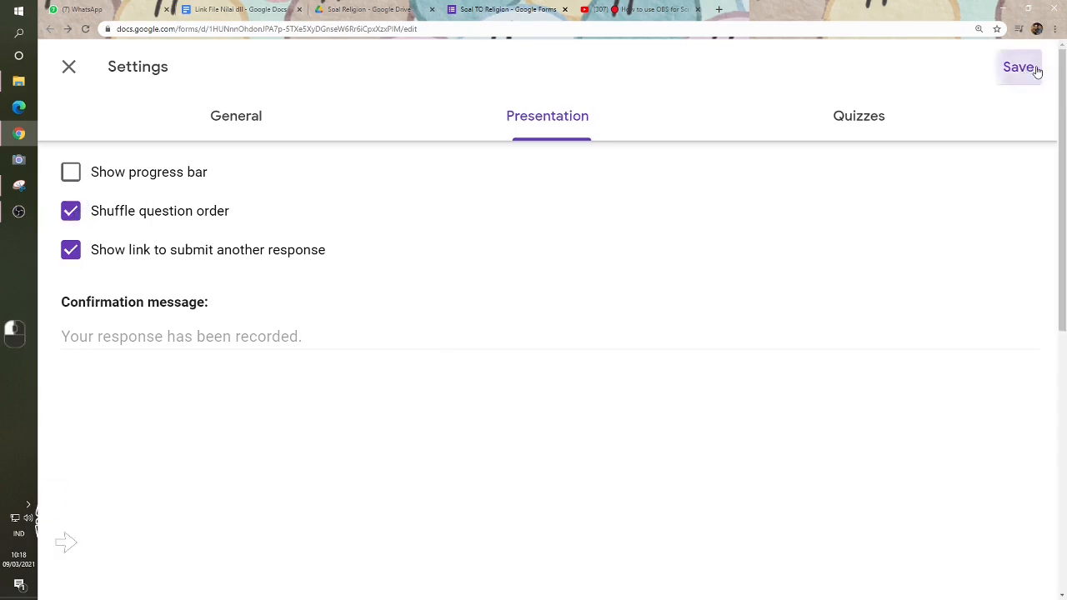
- Inspect the al-Hujurat question's title text and verse image once more
{"action": "scroll", "coordinate": [493, 292], "scroll_direction": "down", "scroll_amount": 2}
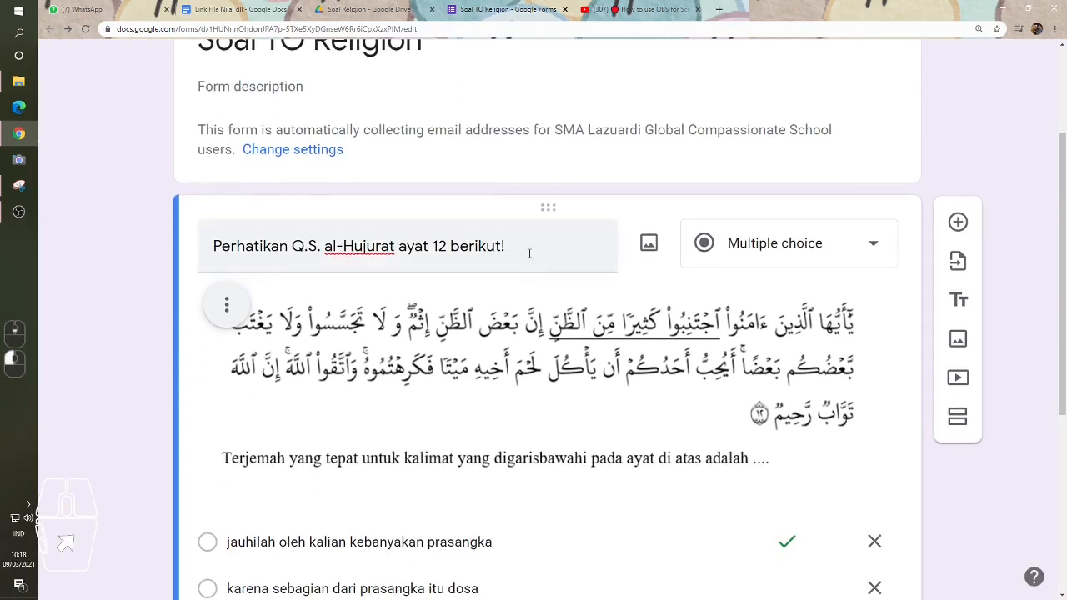
{"action": "left_click", "coordinate": [528, 245]}
{"action": "left_click", "coordinate": [552, 245]}
{"action": "left_click_drag", "start_coordinate": [517, 245], "coordinate": [129, 258]}
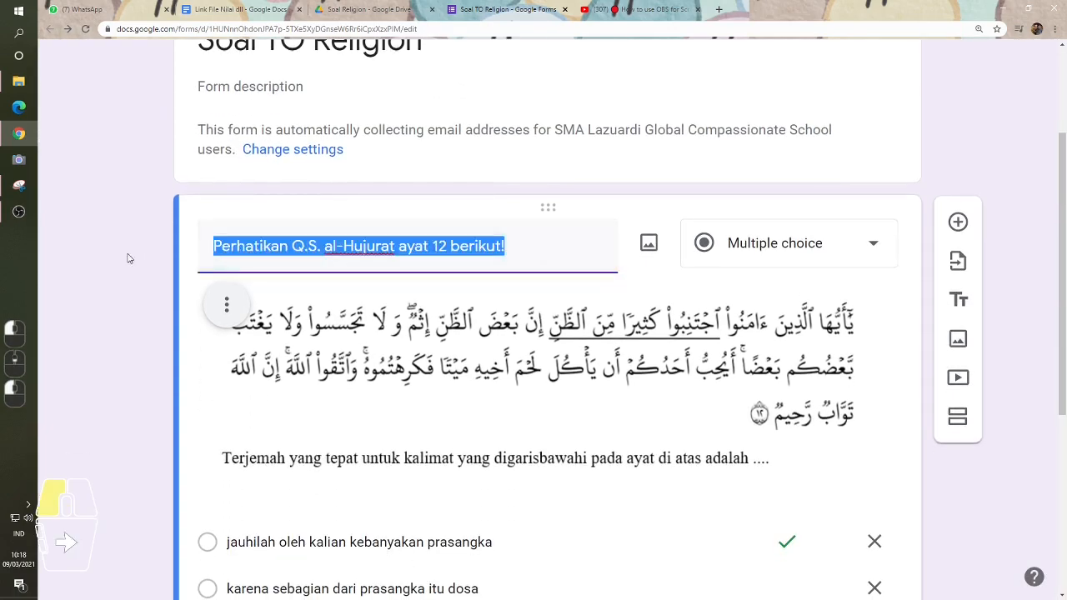
{"action": "left_click", "coordinate": [401, 303]}
{"action": "scroll", "coordinate": [401, 304], "scroll_direction": "down", "scroll_amount": 2}
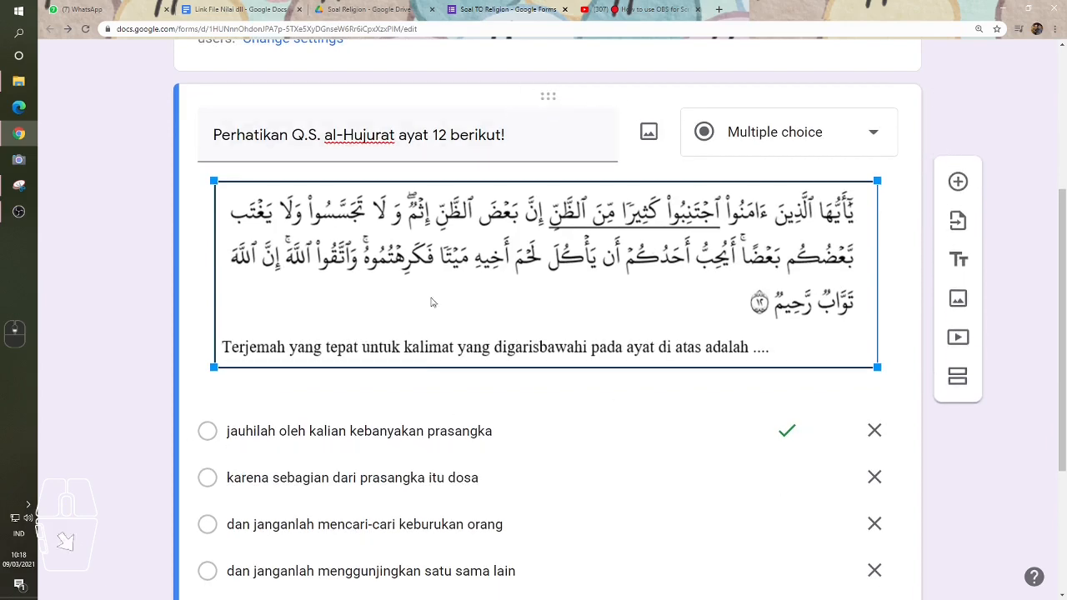
- Review the al-Hujurat question from the form header through its verse image, answer options and answer key
{"action": "scroll", "coordinate": [496, 303], "scroll_direction": "down", "scroll_amount": 2}
{"action": "scroll", "coordinate": [496, 302], "scroll_direction": "down", "scroll_amount": 2}
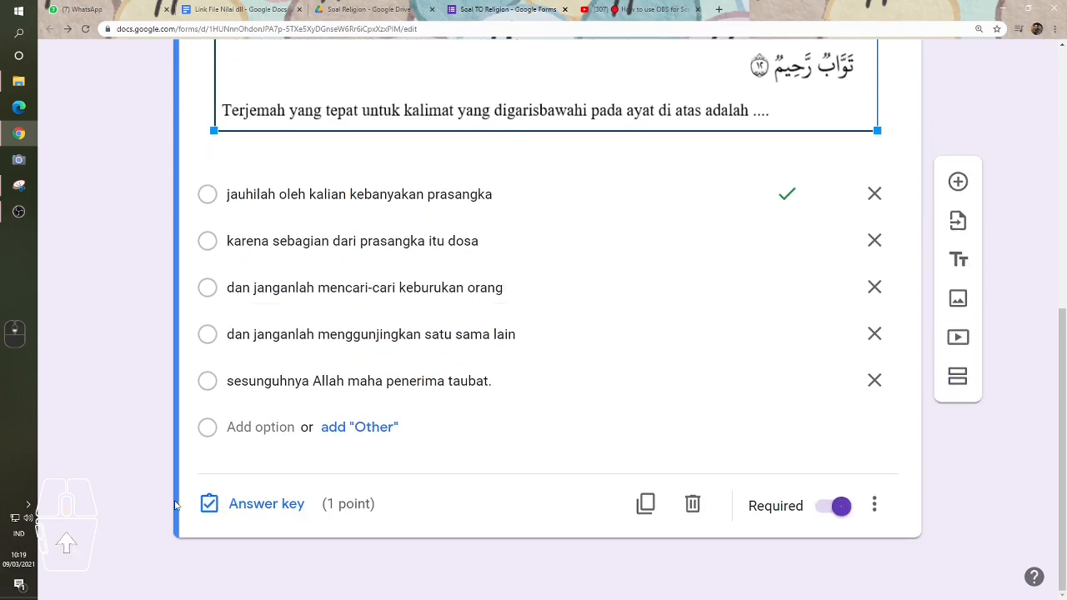
{"action": "scroll", "coordinate": [175, 506], "scroll_direction": "up", "scroll_amount": 8}
{"action": "scroll", "coordinate": [175, 342], "scroll_direction": "down", "scroll_amount": 8}
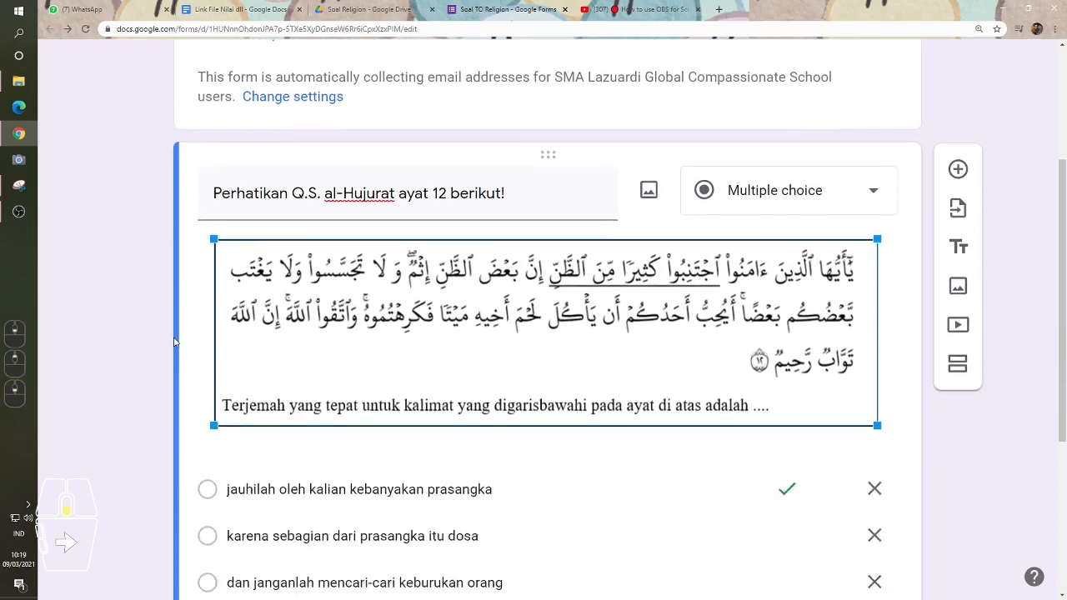
{"action": "scroll", "coordinate": [190, 496], "scroll_direction": "up", "scroll_amount": 8}
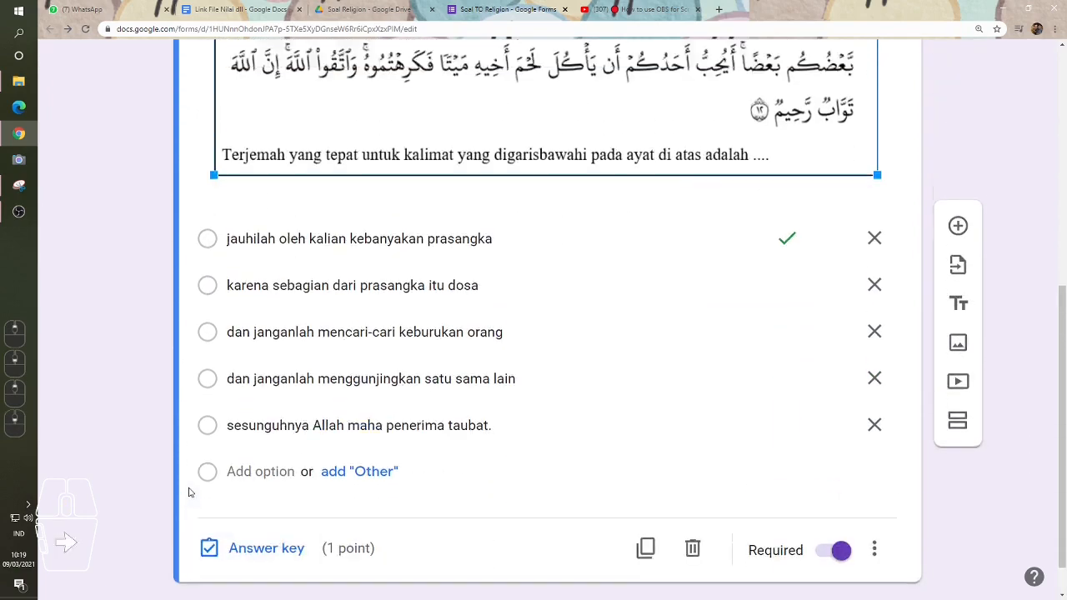
{"action": "scroll", "coordinate": [366, 369], "scroll_direction": "down", "scroll_amount": 1}
{"action": "scroll", "coordinate": [366, 369], "scroll_direction": "down", "scroll_amount": 3}
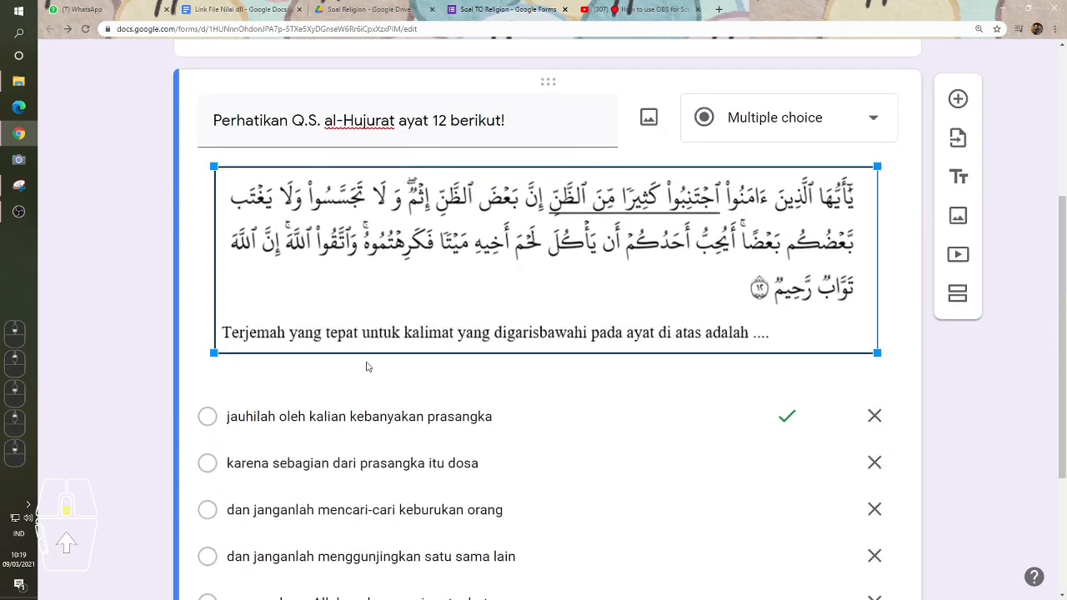
{"action": "scroll", "coordinate": [373, 365], "scroll_direction": "up", "scroll_amount": 2}
{"action": "scroll", "coordinate": [372, 366], "scroll_direction": "up", "scroll_amount": 1}
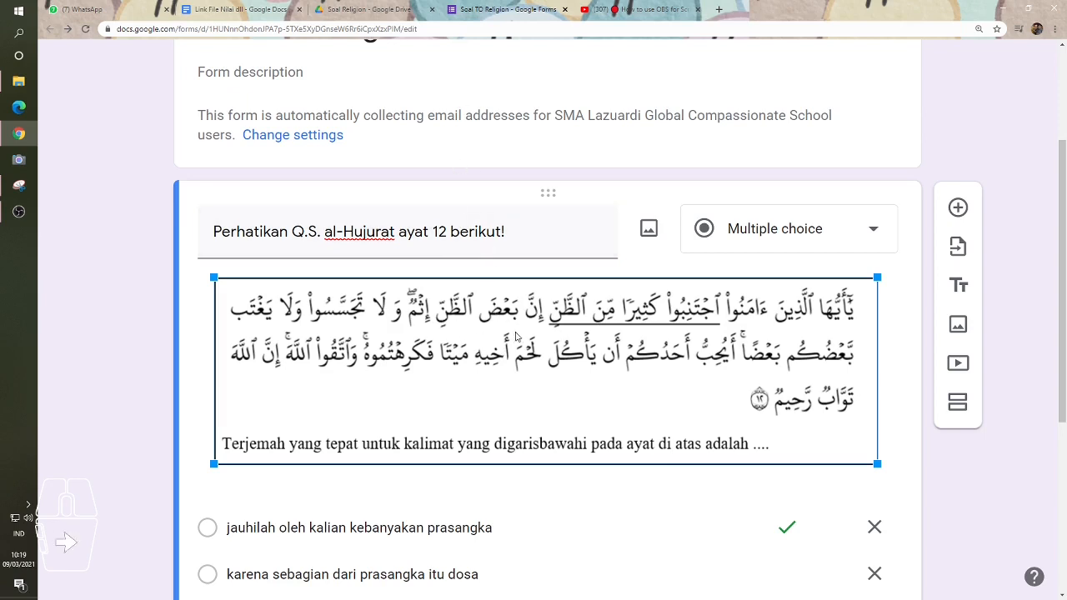
{"action": "scroll", "coordinate": [552, 332], "scroll_direction": "up", "scroll_amount": 3}
{"action": "scroll", "coordinate": [557, 332], "scroll_direction": "down", "scroll_amount": 3}
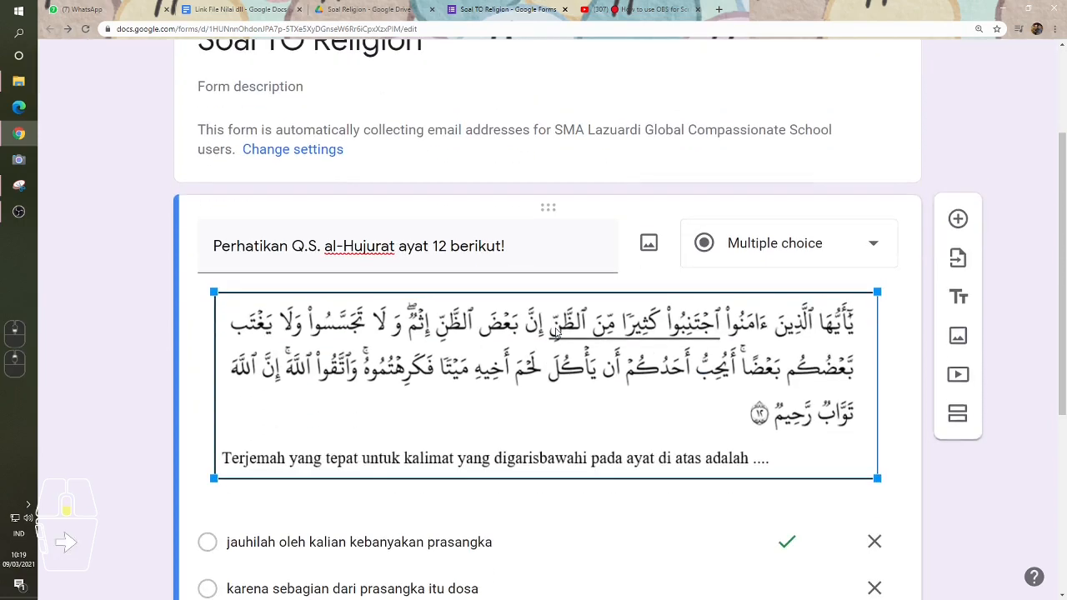
{"action": "scroll", "coordinate": [559, 331], "scroll_direction": "up", "scroll_amount": 3}
{"action": "scroll", "coordinate": [558, 328], "scroll_direction": "down", "scroll_amount": 2}
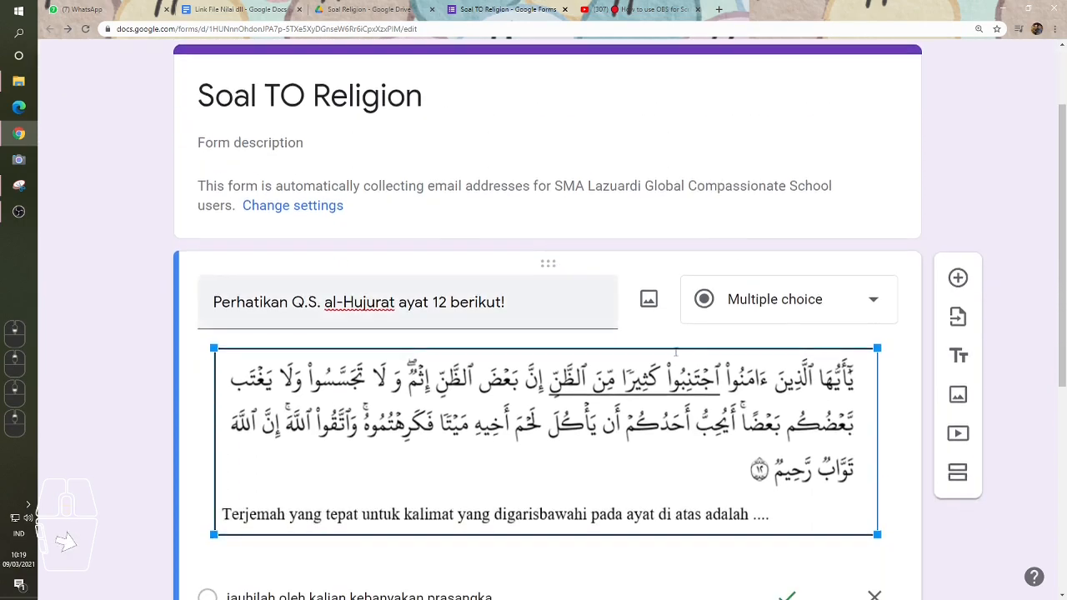
- Start adding a standalone image to the form, check the URL source, and search Google Images for "soal agama"
{"action": "left_click", "coordinate": [958, 394]}
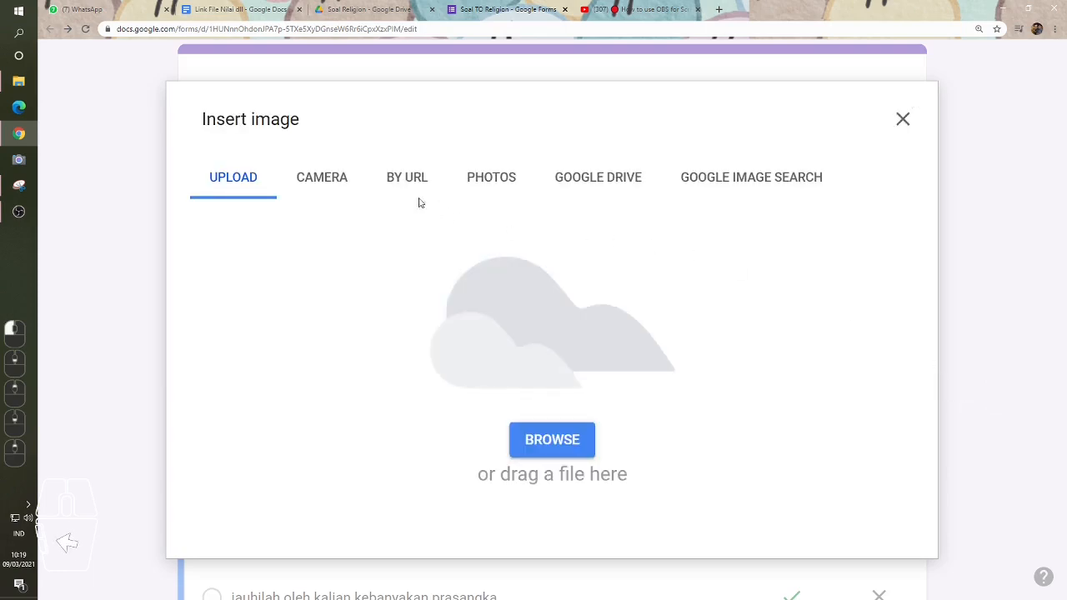
{"action": "left_click", "coordinate": [408, 178]}
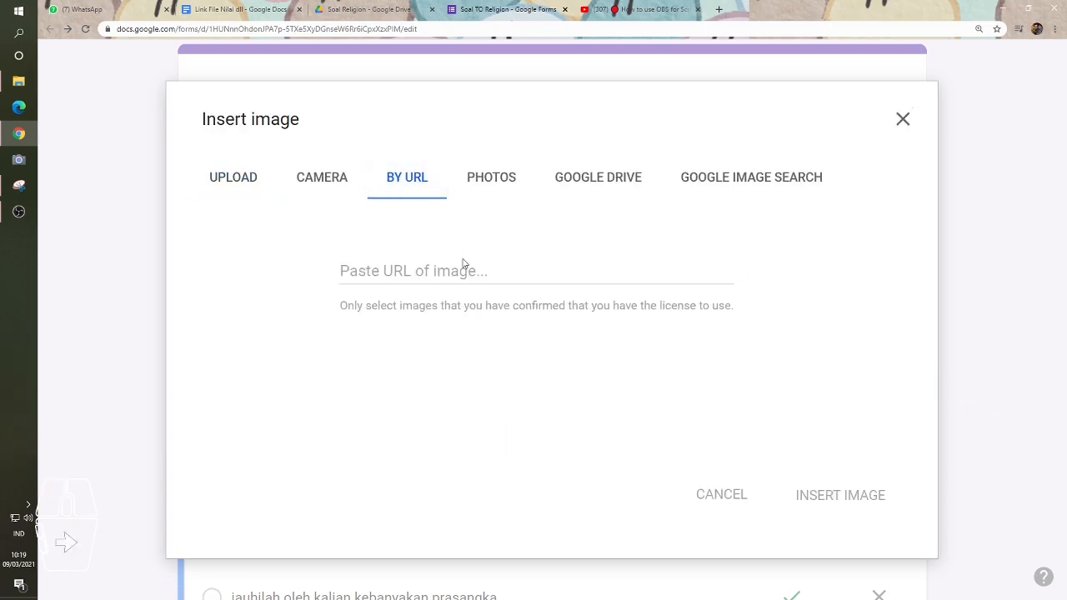
{"action": "left_click", "coordinate": [465, 265]}
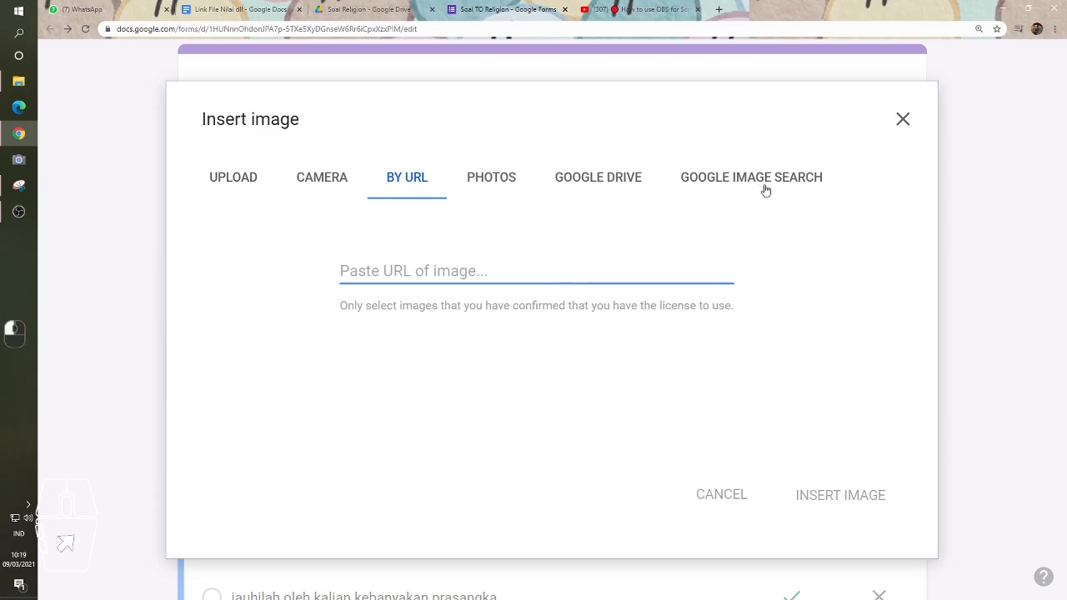
{"action": "left_click", "coordinate": [765, 185]}
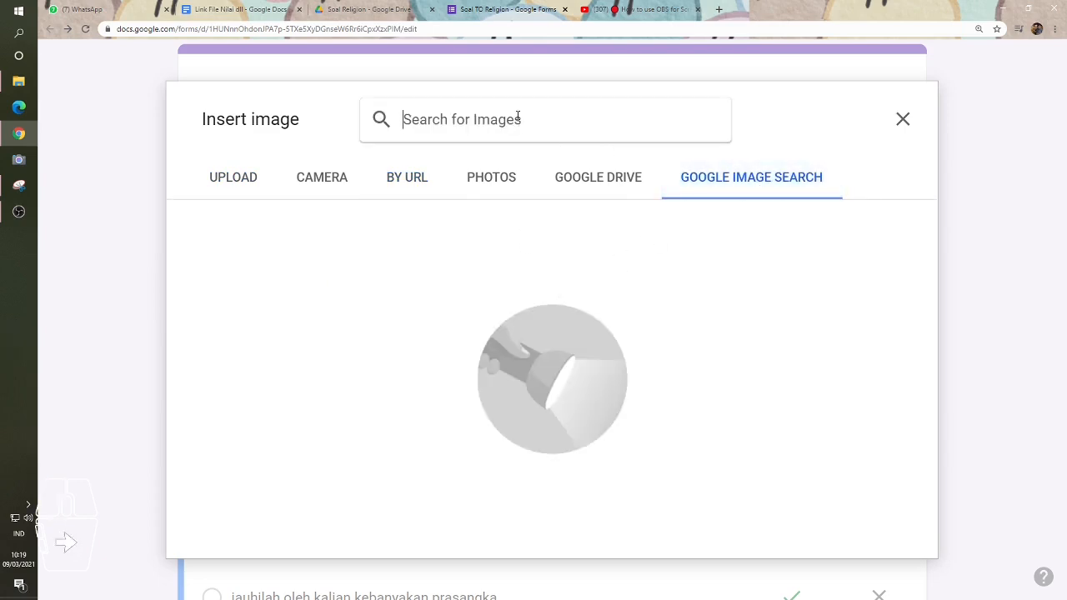
{"action": "left_click", "coordinate": [518, 116]}
{"action": "type", "text": "soa"}
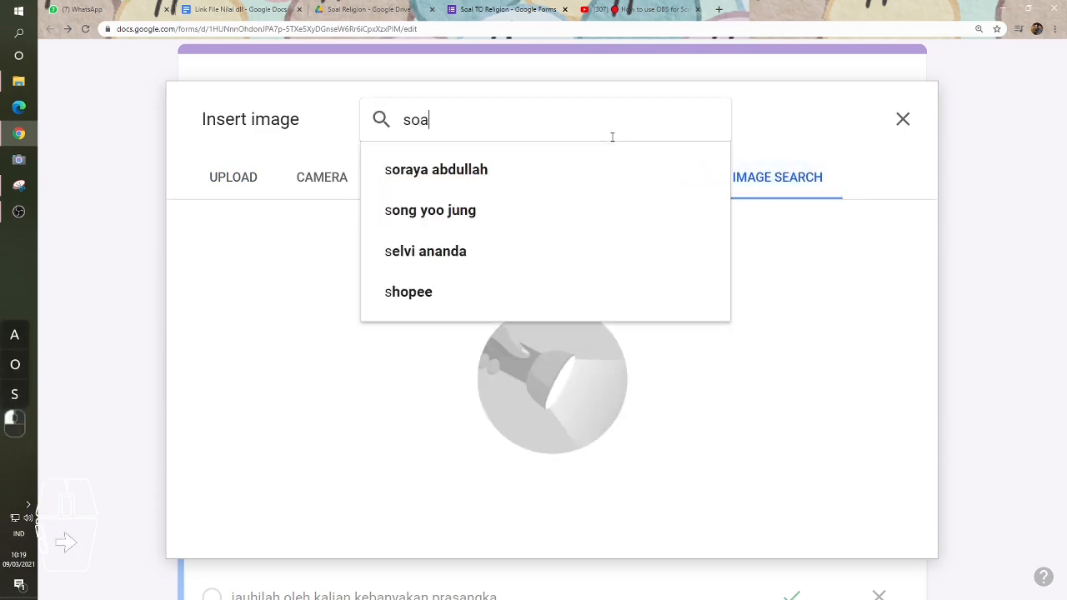
{"action": "type", "text": "l agama"}
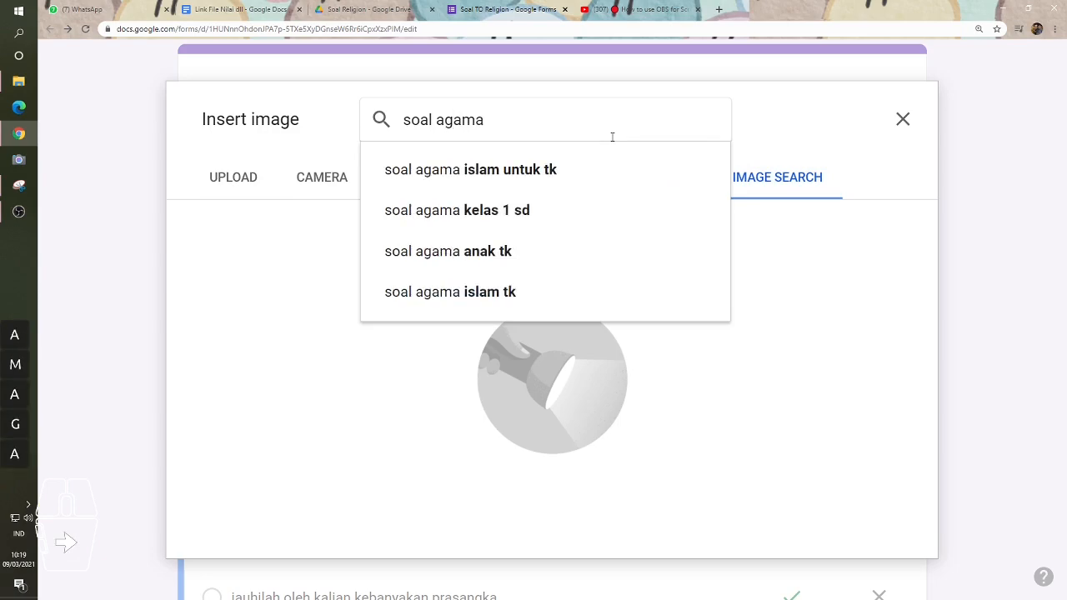
{"action": "key", "text": "Return"}
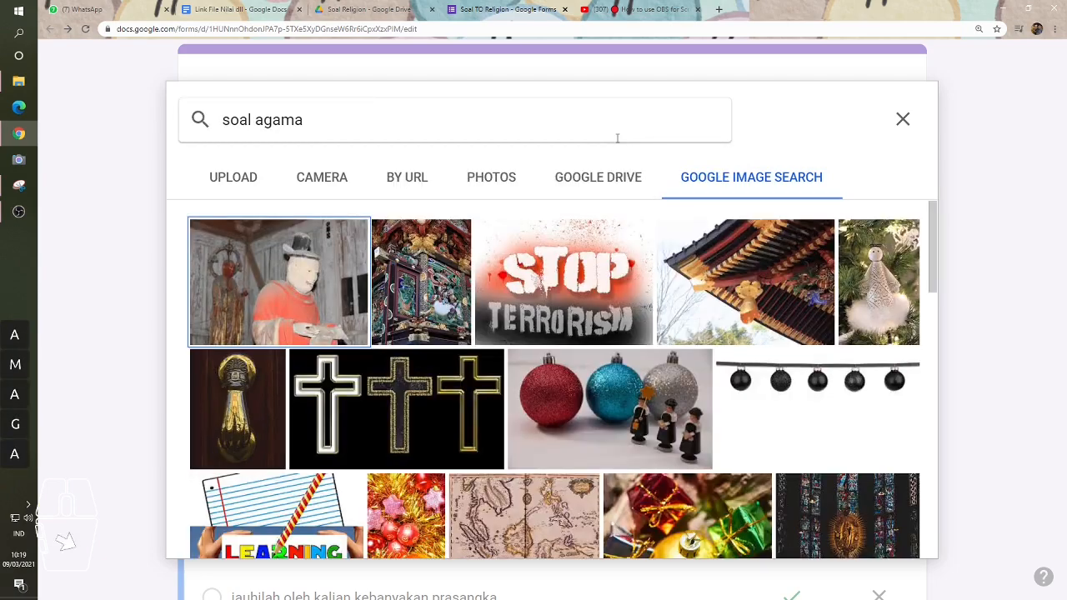
- Insert the photo of the white mosque with dark domes from the image search results
{"action": "scroll", "coordinate": [727, 309], "scroll_direction": "down", "scroll_amount": 4}
{"action": "scroll", "coordinate": [728, 309], "scroll_direction": "down", "scroll_amount": 2}
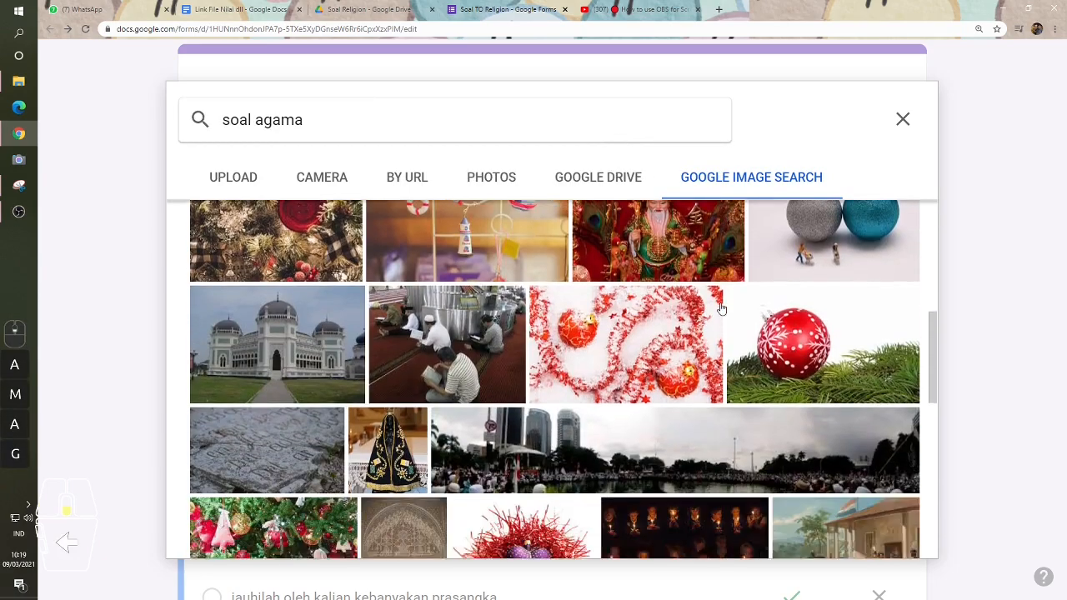
{"action": "left_click", "coordinate": [323, 328]}
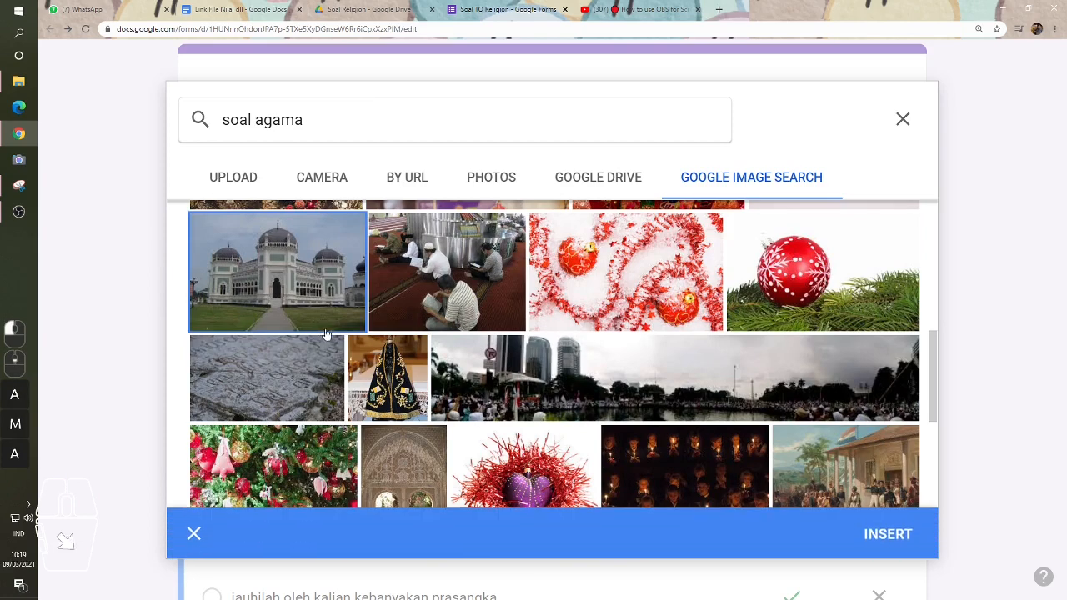
{"action": "left_click", "coordinate": [874, 534]}
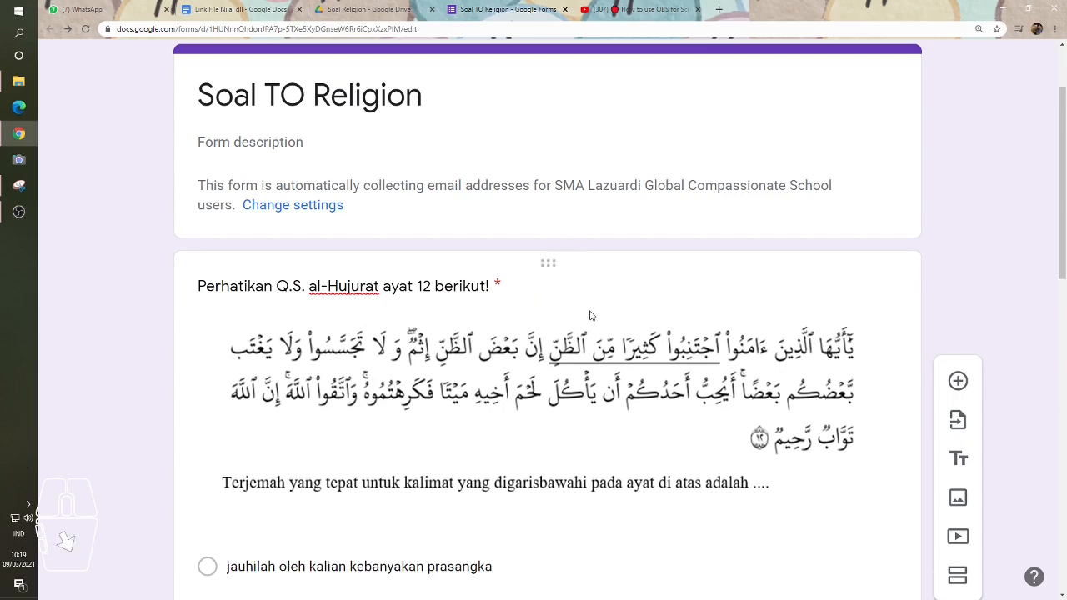
- Examine the mosque image block and its title field in relation to the al-Hujurat question above it
{"action": "scroll", "coordinate": [596, 319], "scroll_direction": "down", "scroll_amount": 3}
{"action": "scroll", "coordinate": [596, 319], "scroll_direction": "down", "scroll_amount": 7}
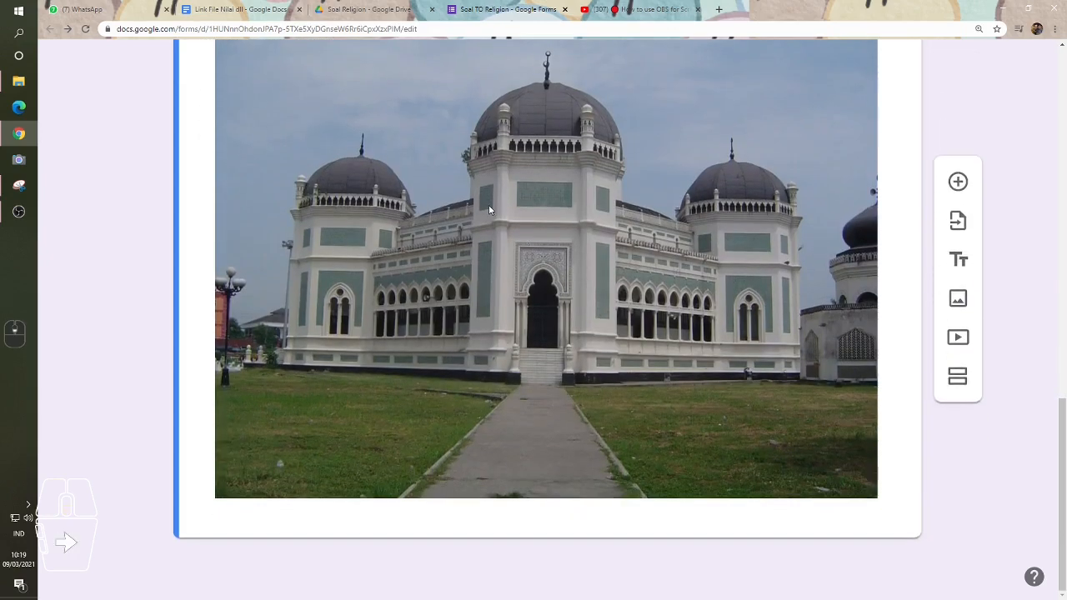
{"action": "left_click", "coordinate": [490, 210]}
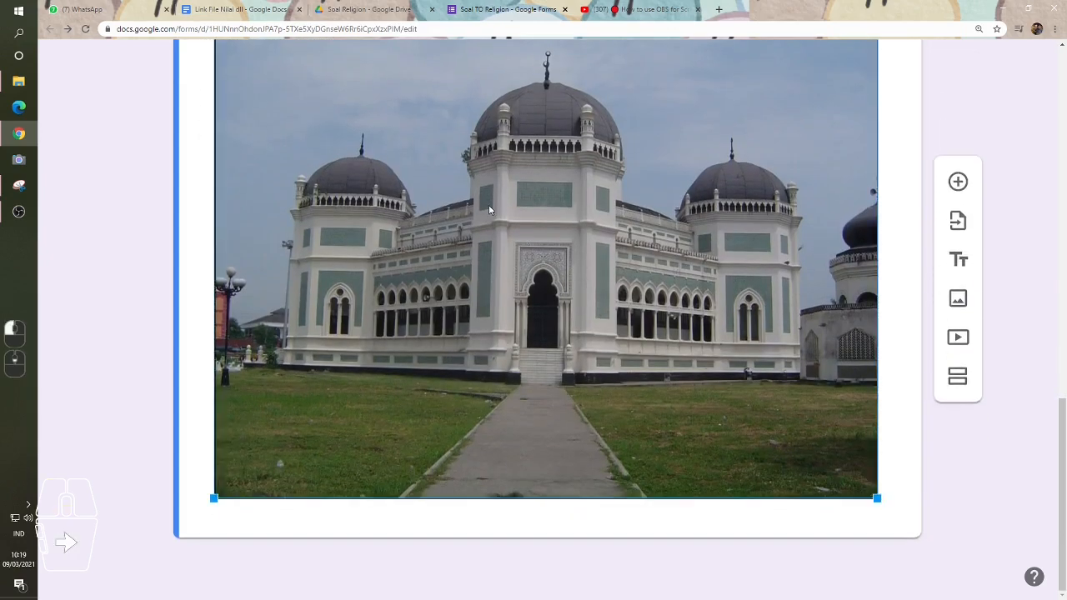
{"action": "scroll", "coordinate": [799, 396], "scroll_direction": "up", "scroll_amount": 5}
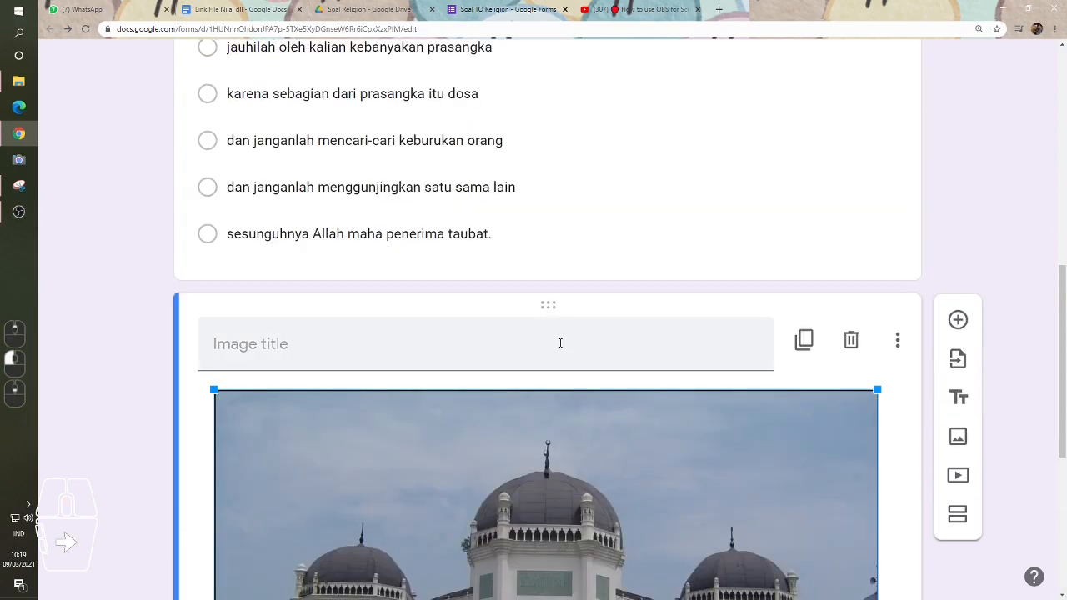
{"action": "scroll", "coordinate": [405, 406], "scroll_direction": "up", "scroll_amount": 3}
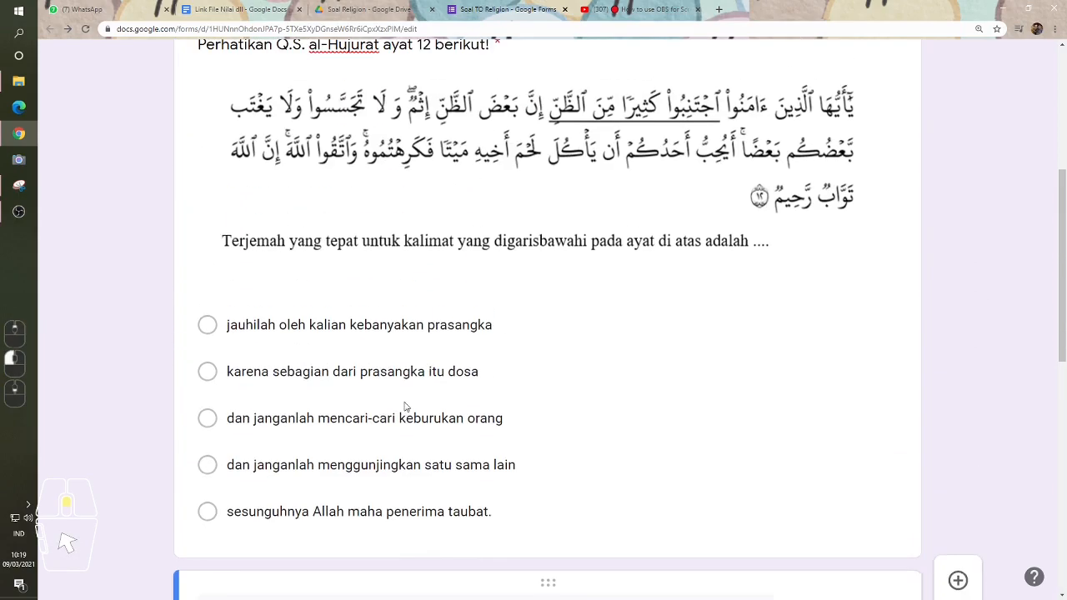
{"action": "scroll", "coordinate": [410, 409], "scroll_direction": "down", "scroll_amount": 7}
{"action": "scroll", "coordinate": [415, 388], "scroll_direction": "down", "scroll_amount": 1}
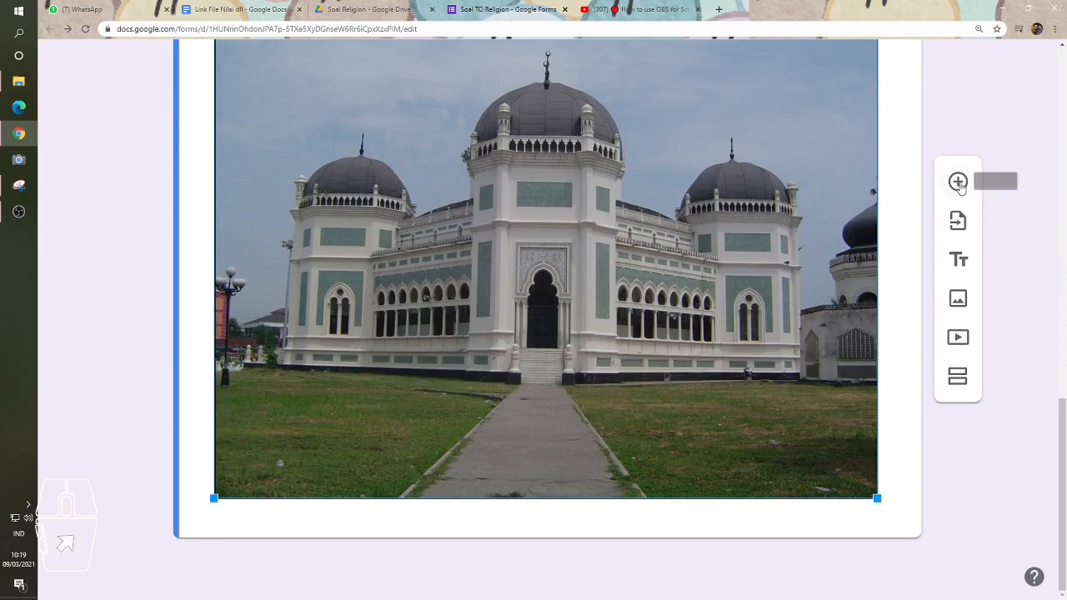
- Add a multiple-choice question below the mosque image and begin its text with "Perhatikan gambar Masjid di atas."
{"action": "left_click", "coordinate": [958, 182]}
{"action": "scroll", "coordinate": [562, 407], "scroll_direction": "down", "scroll_amount": 1}
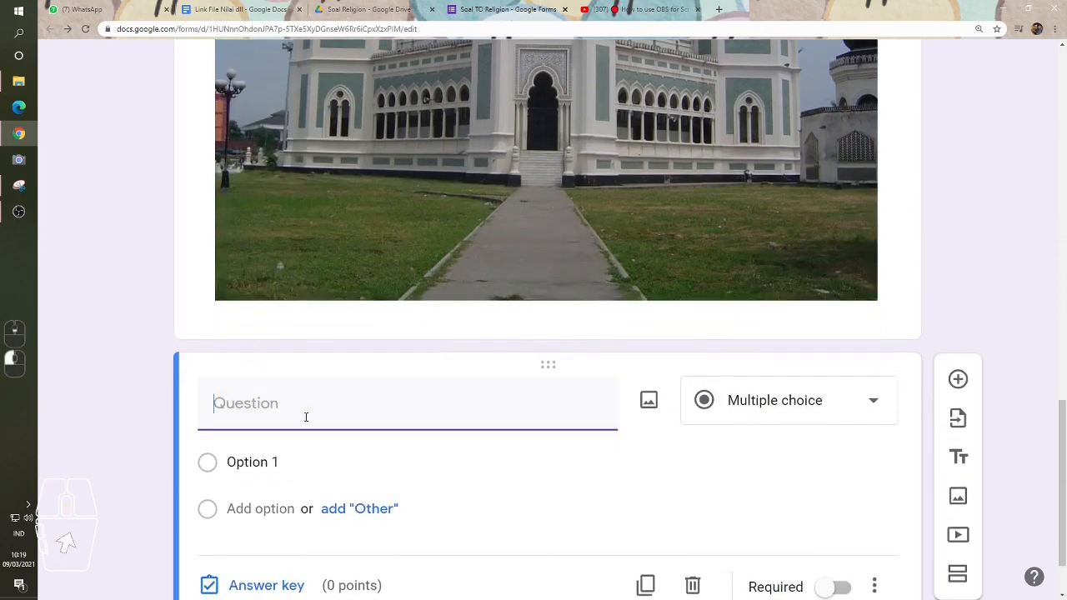
{"action": "type", "text": "P"}
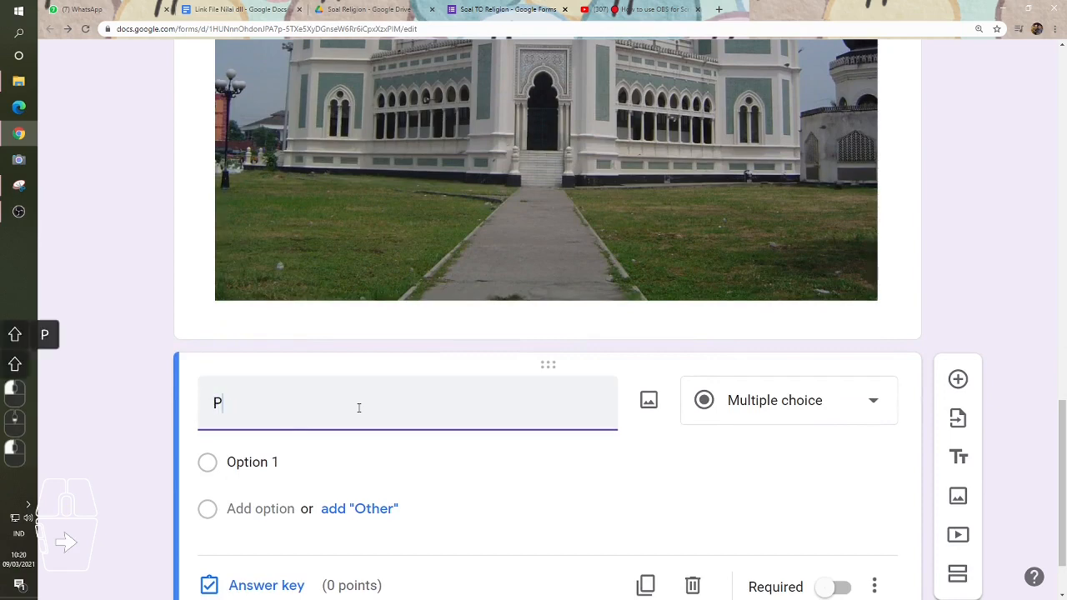
{"action": "type", "text": "erhatikan "}
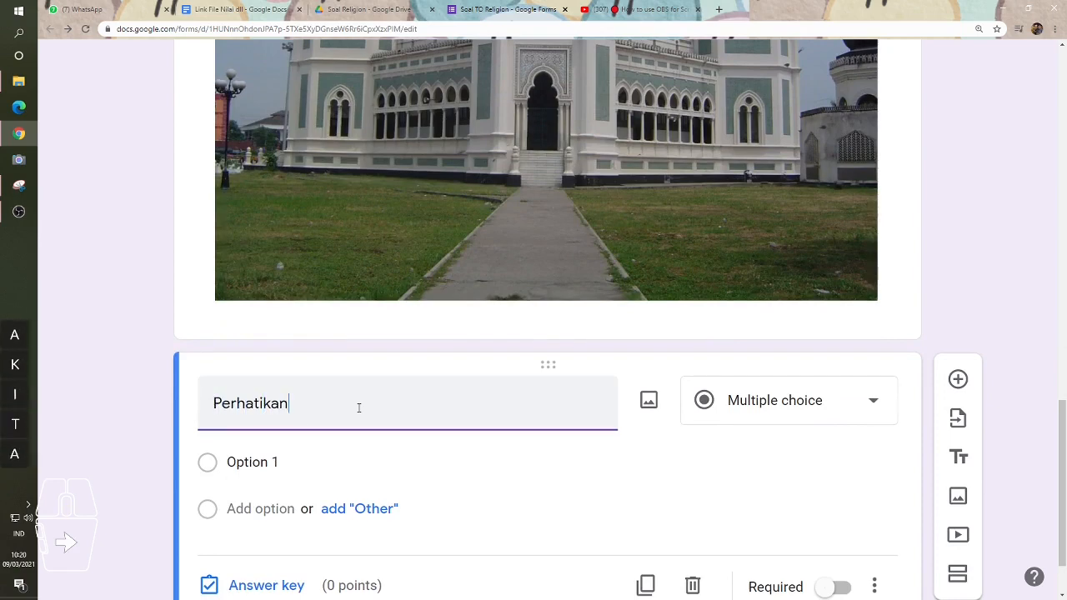
{"action": "type", "text": "gambar "}
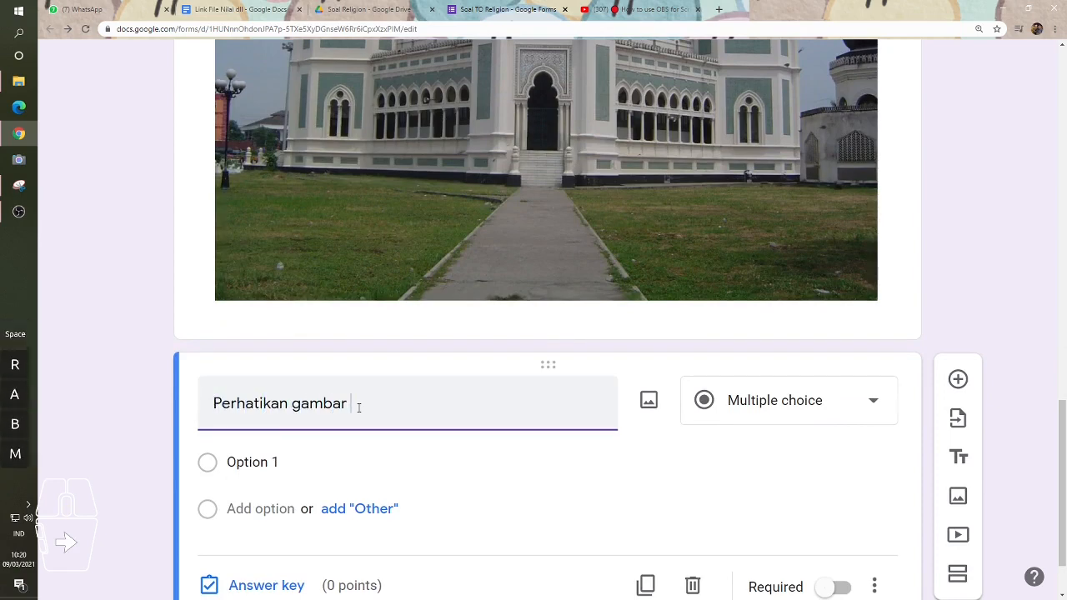
{"action": "type", "text": "Masji"}
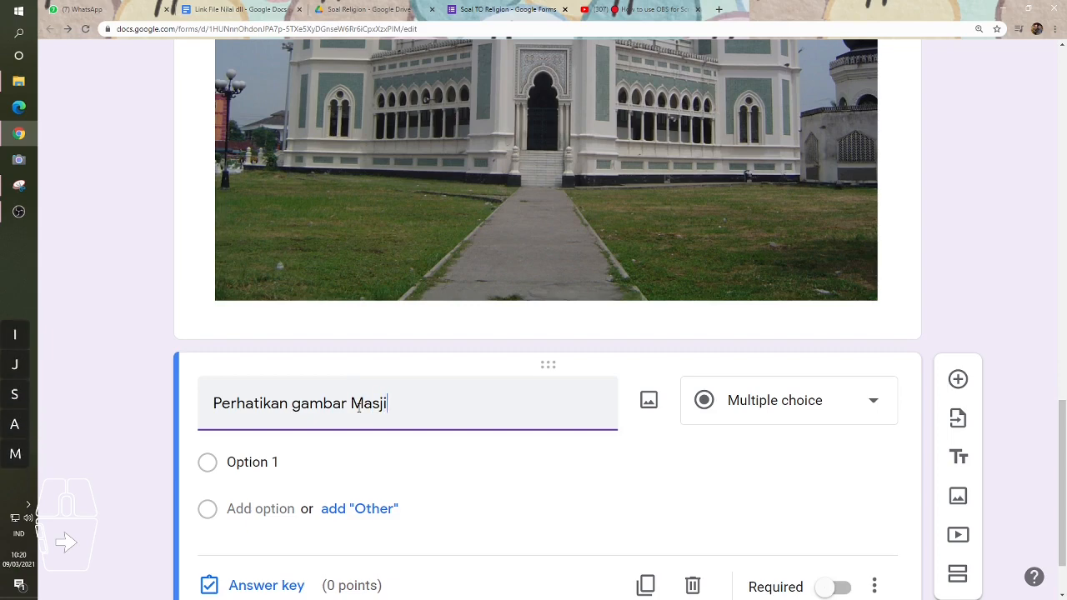
{"action": "type", "text": "d di atas"}
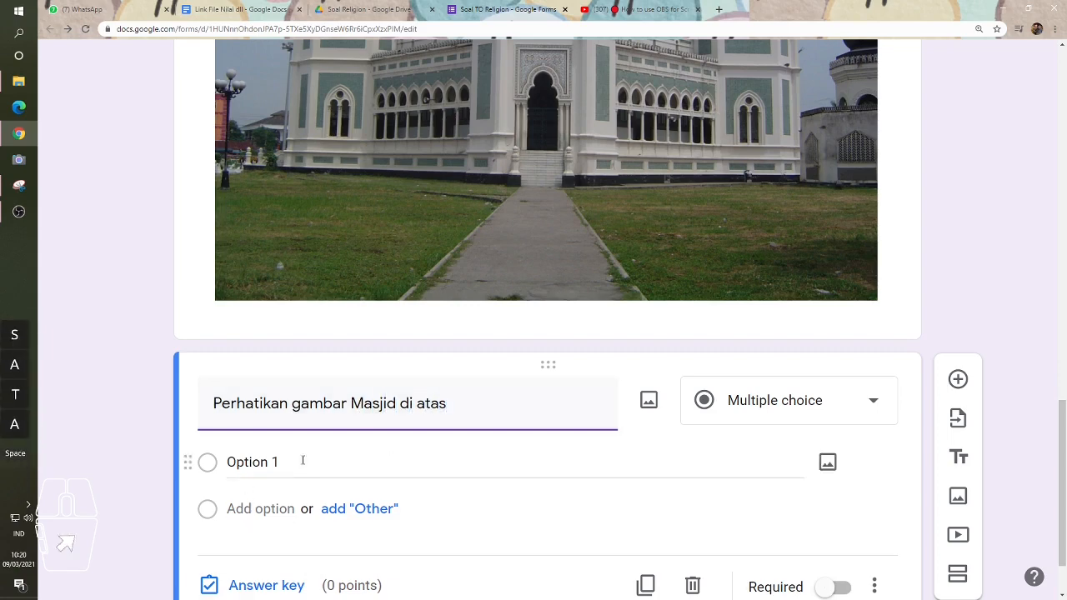
{"action": "type", "text": "."}
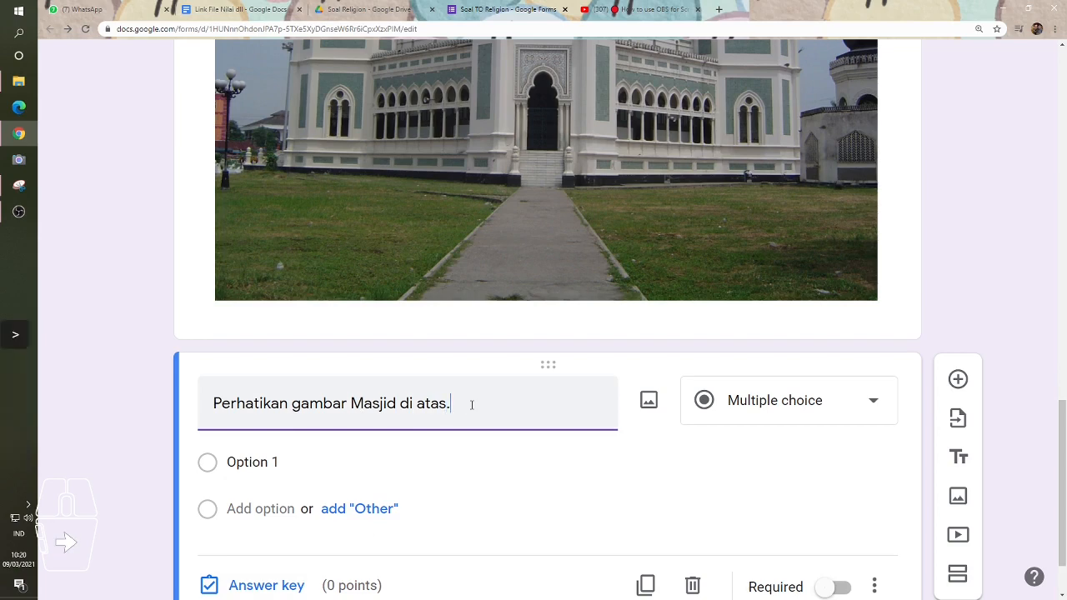
- Complete the mosque question's text by adding "Masjid tersebut merupakan bukti kejayaan" after the opening sentence
{"action": "key", "text": "shift+Return"}
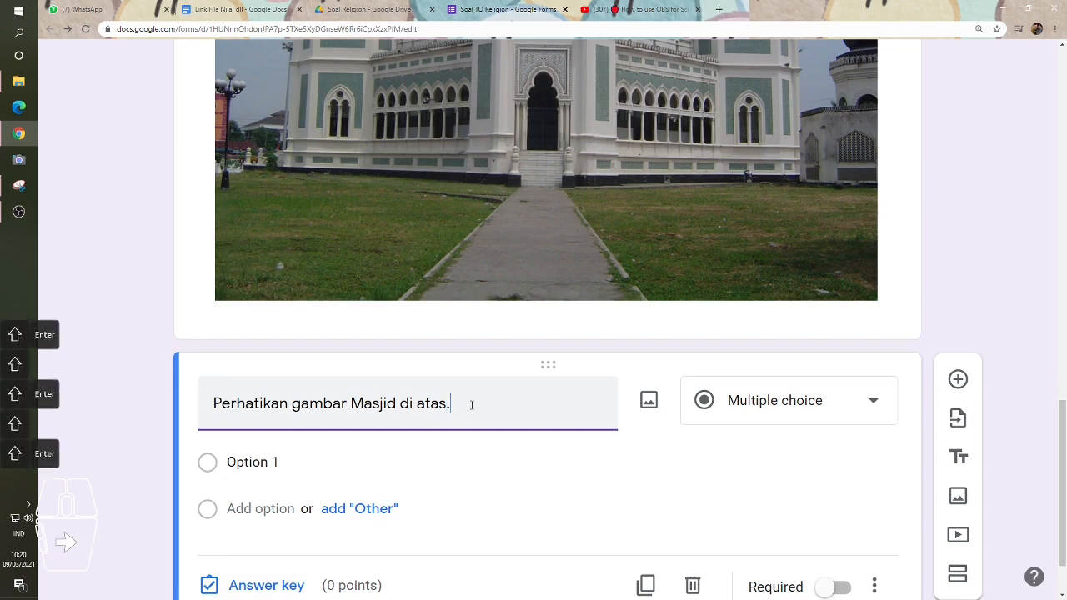
{"action": "key", "text": "Return"}
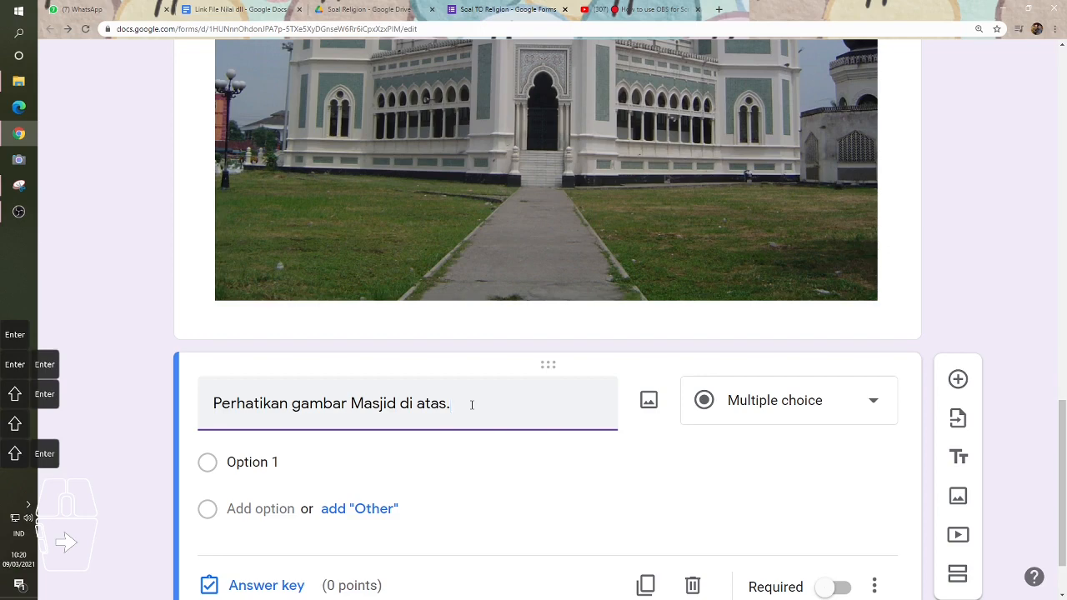
{"action": "type", "text": "Masj"}
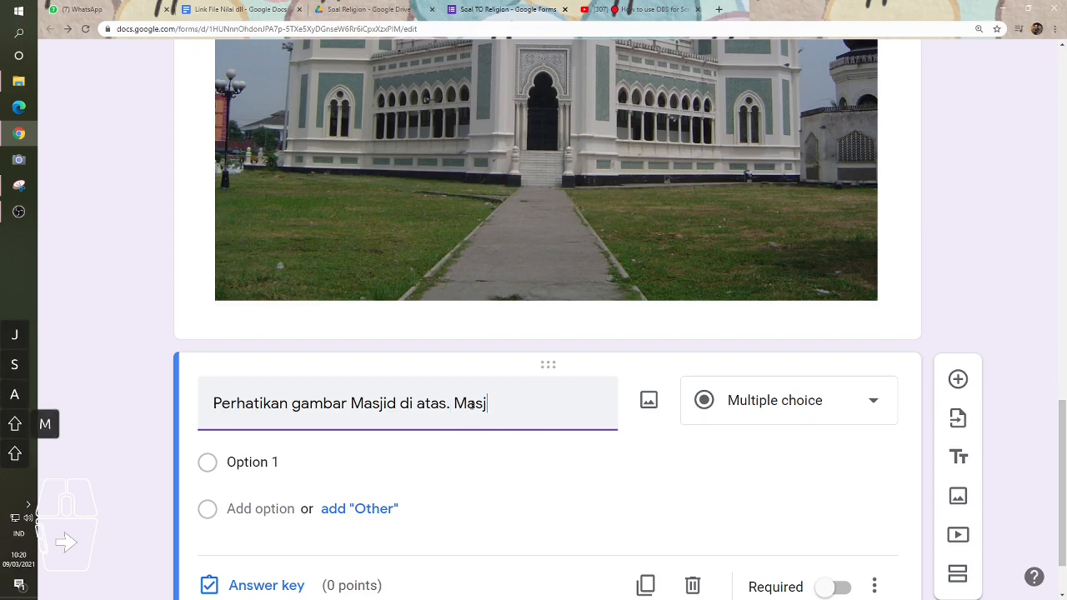
{"action": "type", "text": "id terse"}
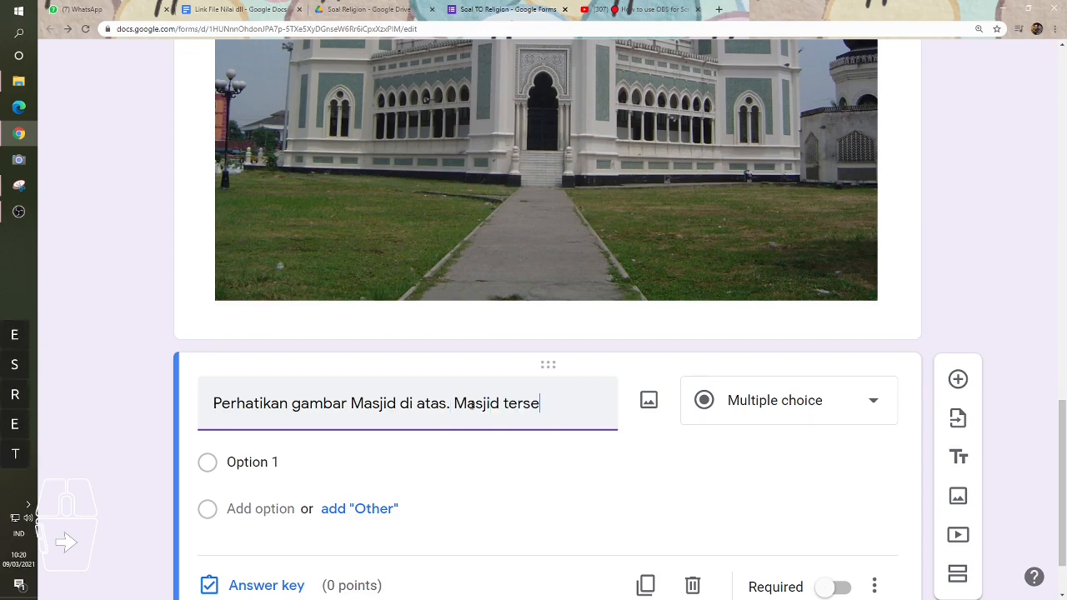
{"action": "type", "text": "but merup"}
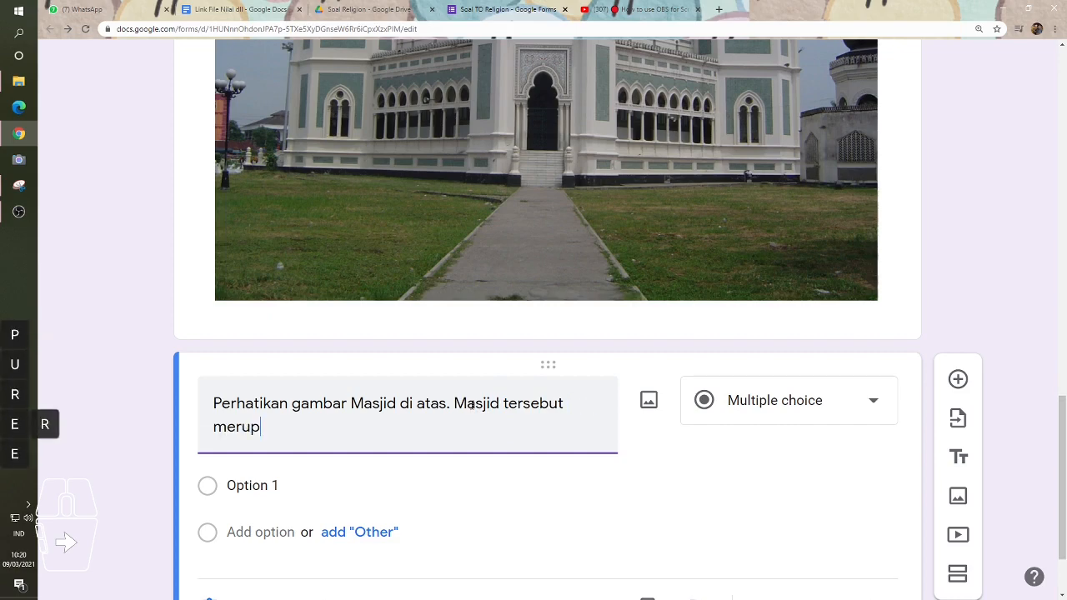
{"action": "type", "text": "akan buk"}
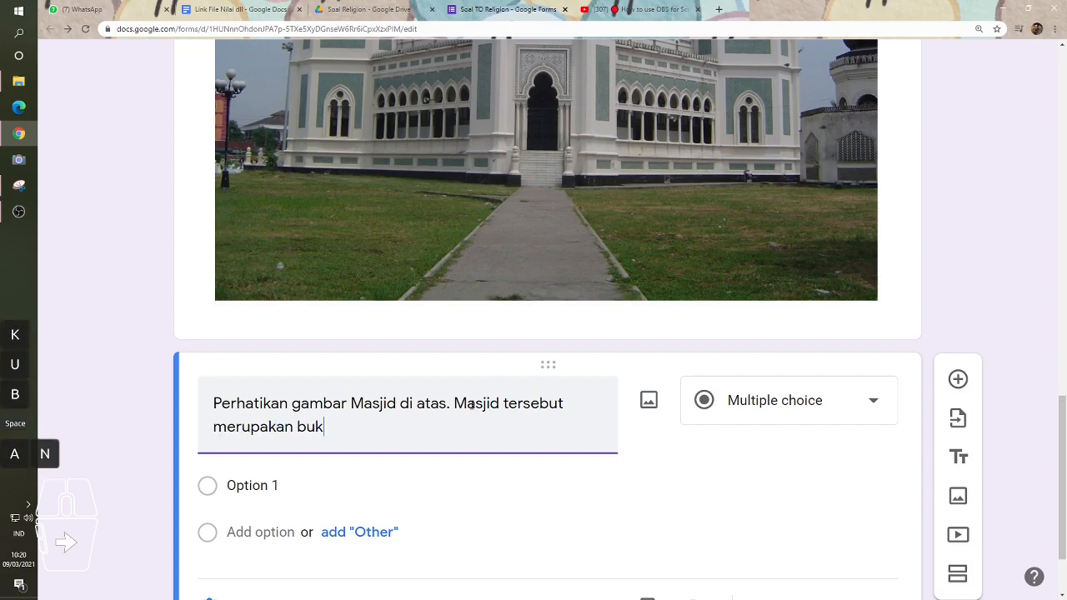
{"action": "type", "text": "tiu je"}
{"action": "key", "text": "BackSpace"}
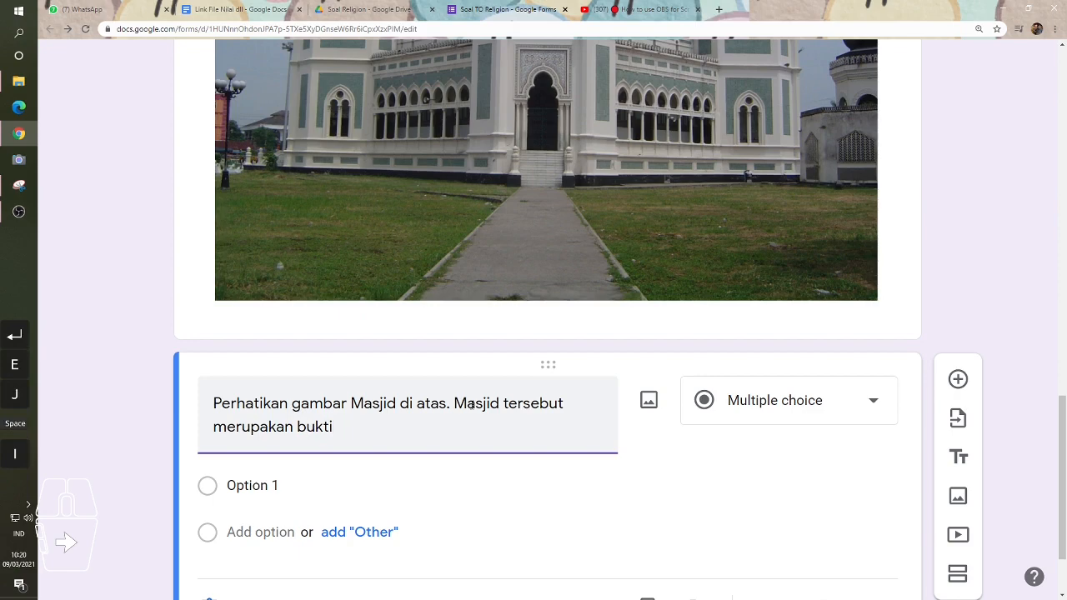
{"action": "type", "text": "kejayaa"}
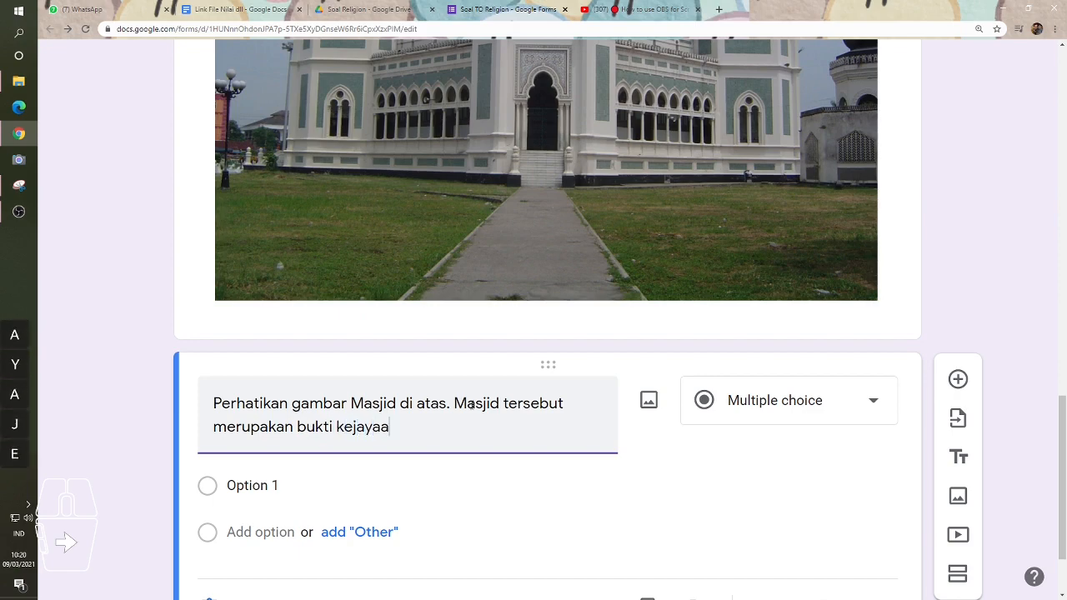
{"action": "type", "text": "n"}
- Enter "Islam" as the first answer option, add an "Other" choice, and add "Hindu" as the second option
{"action": "left_click", "coordinate": [287, 475]}
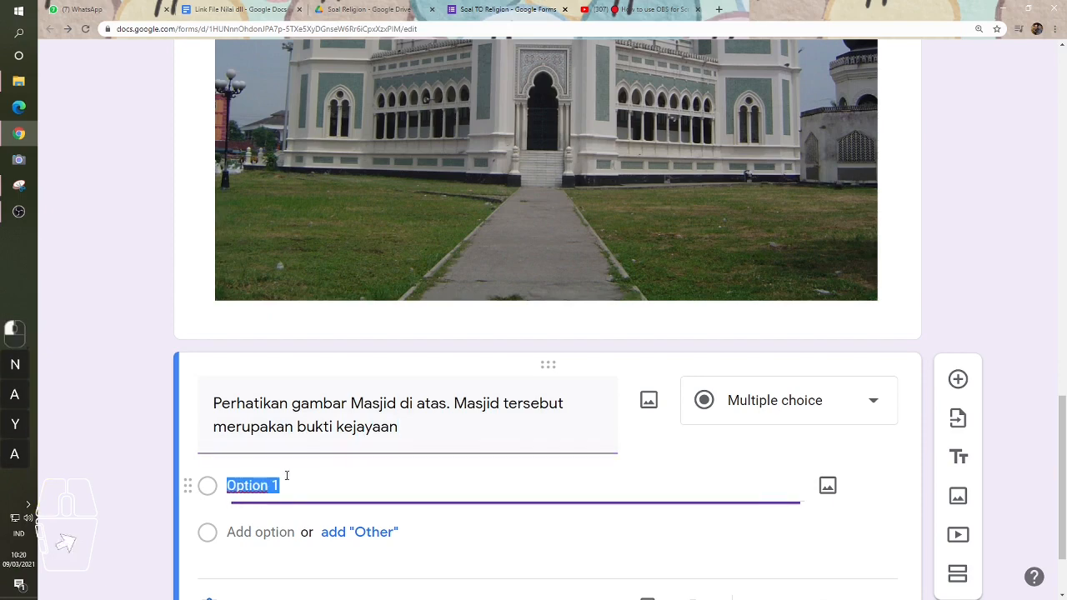
{"action": "type", "text": "Islam"}
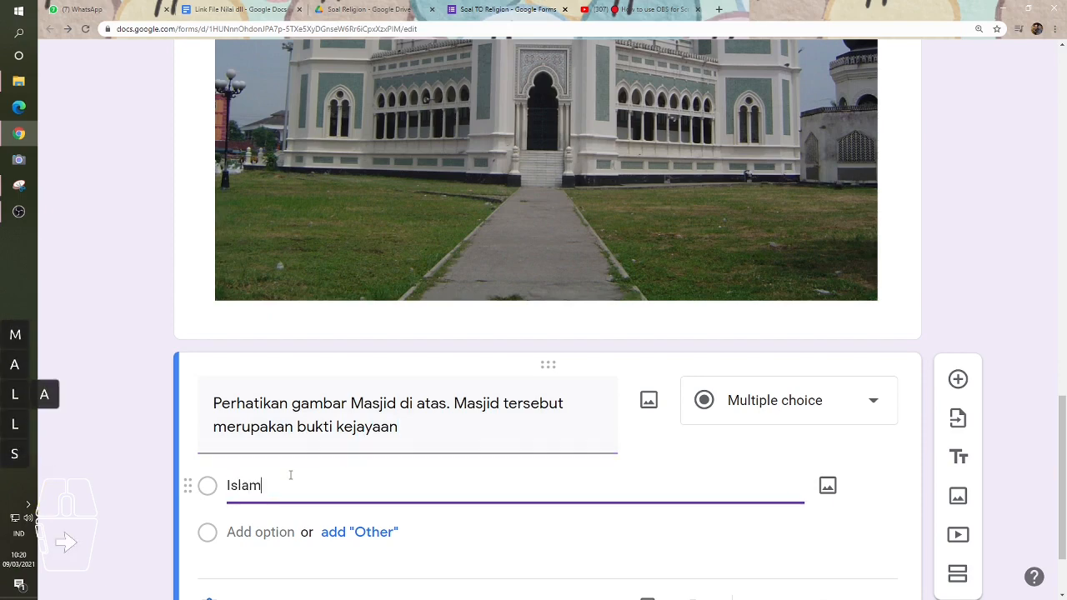
{"action": "left_click", "coordinate": [359, 532]}
{"action": "scroll", "coordinate": [261, 458], "scroll_direction": "down", "scroll_amount": 2}
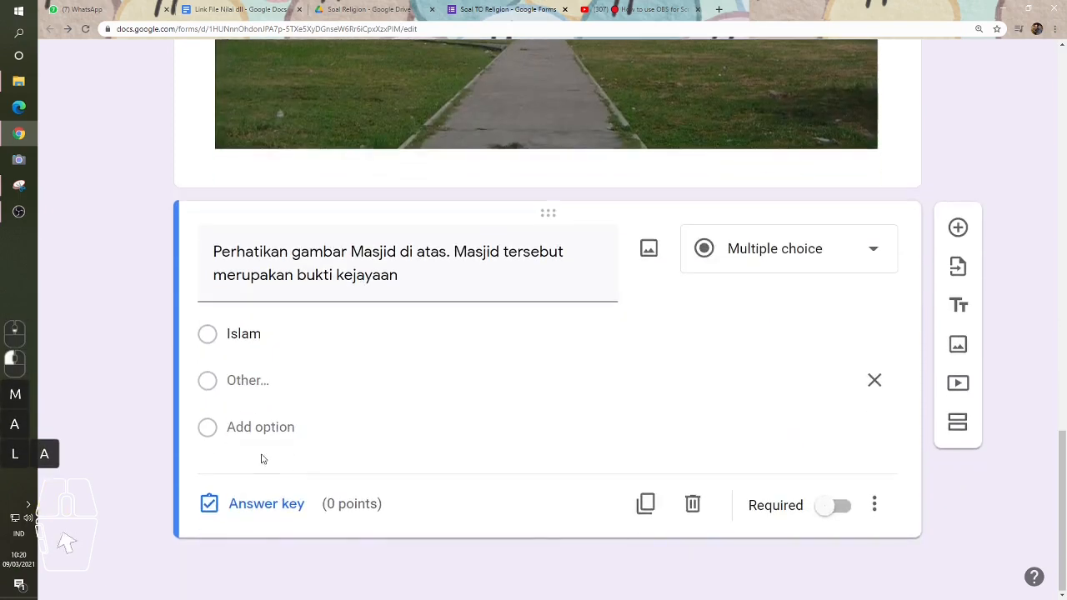
{"action": "left_click", "coordinate": [253, 383]}
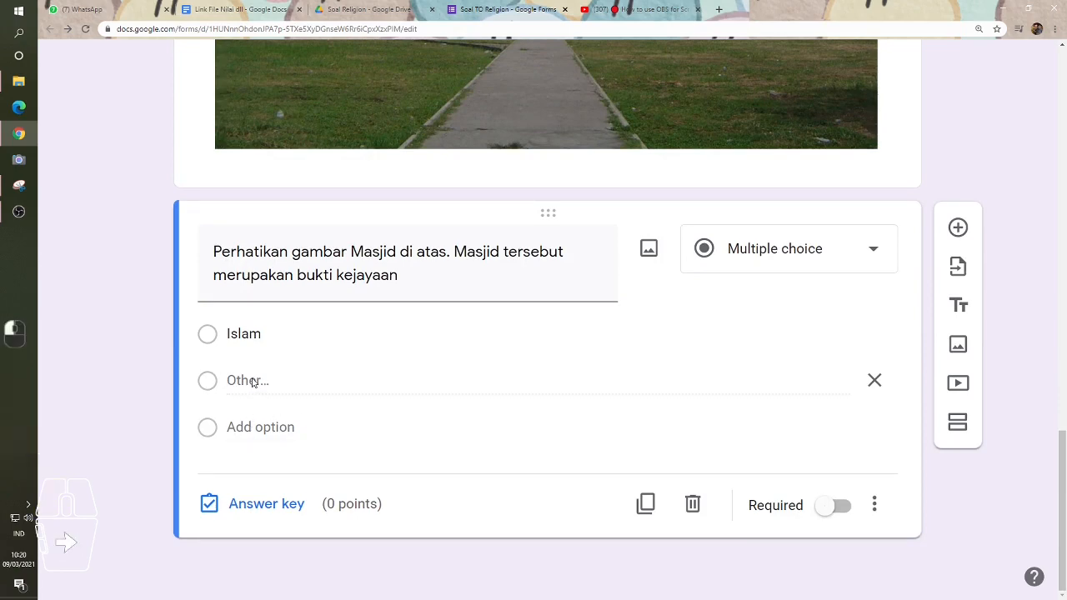
{"action": "left_click", "coordinate": [235, 428]}
{"action": "type", "text": "Hin"}
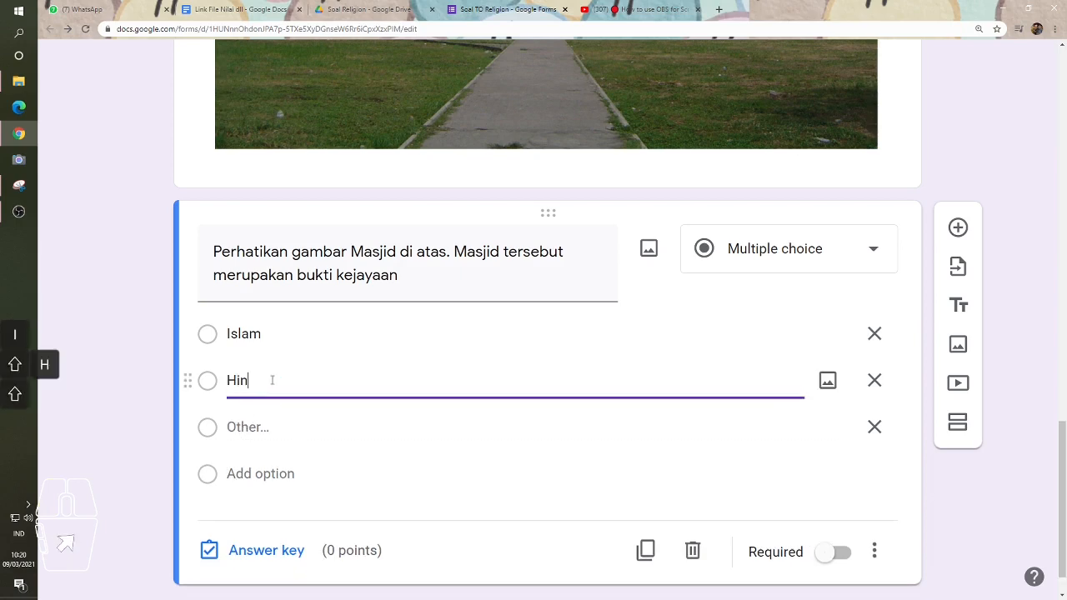
{"action": "type", "text": "du"}
- Add the answer options "Budha", "Kristen" and "Majapahit" to the mosque question
{"action": "left_click", "coordinate": [261, 475]}
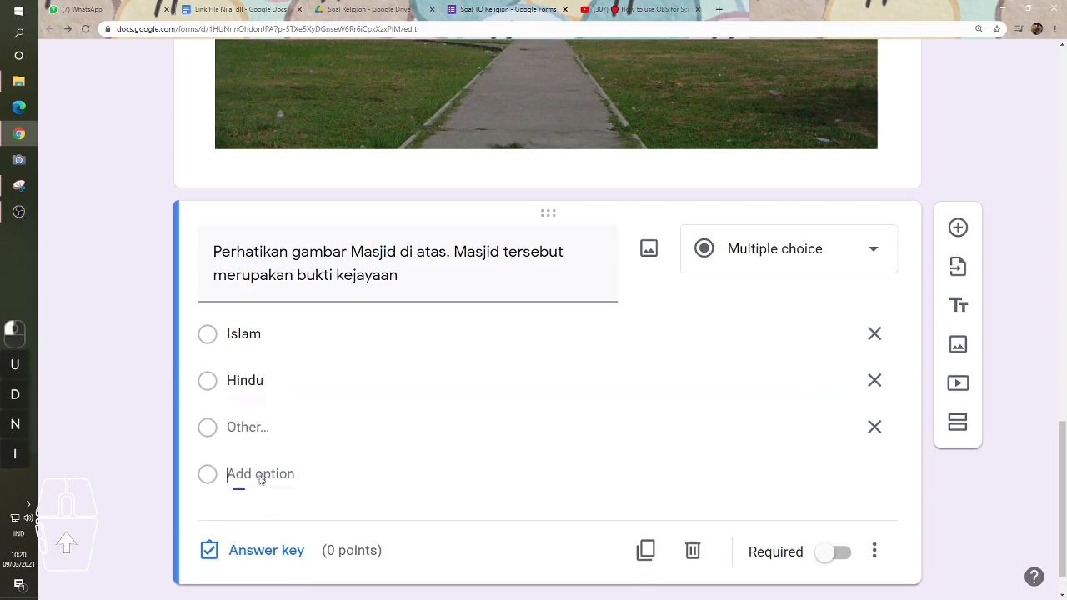
{"action": "type", "text": "Budha"}
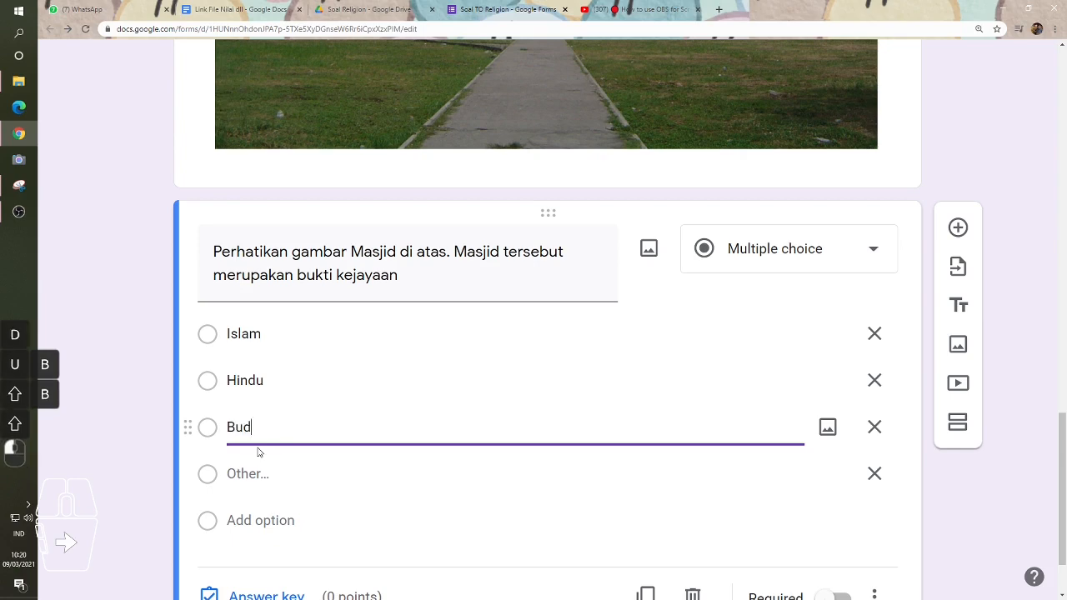
{"action": "left_click", "coordinate": [271, 515]}
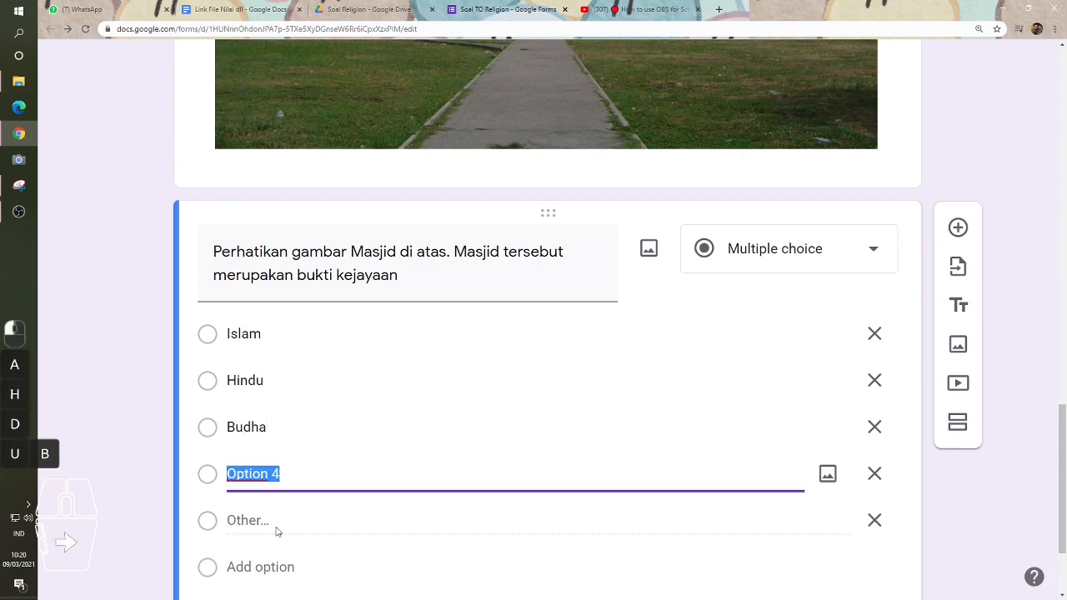
{"action": "type", "text": "Kristen"}
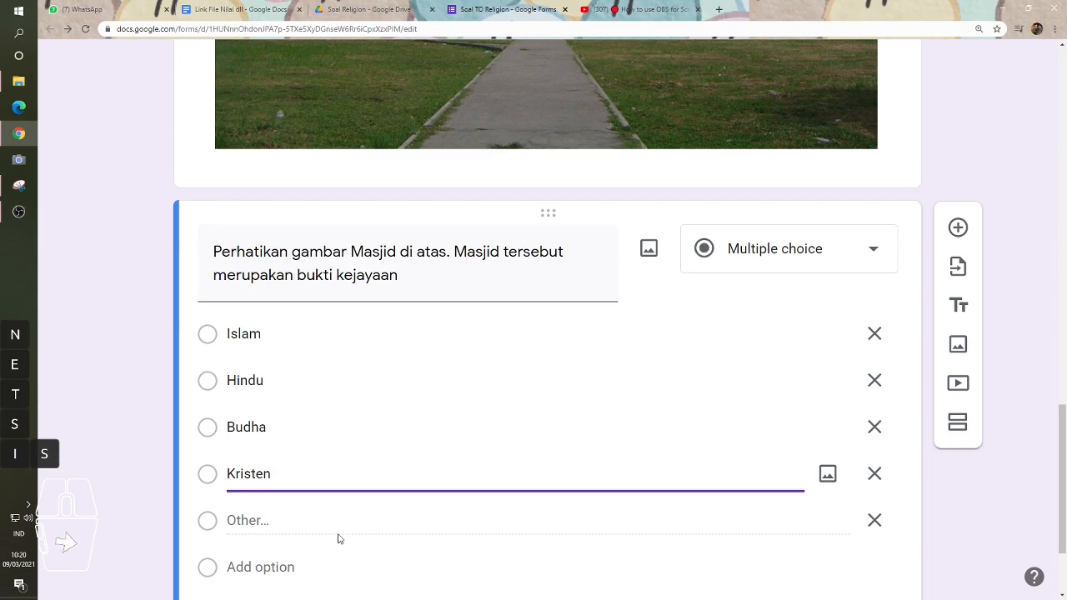
{"action": "scroll", "coordinate": [317, 517], "scroll_direction": "down", "scroll_amount": 1}
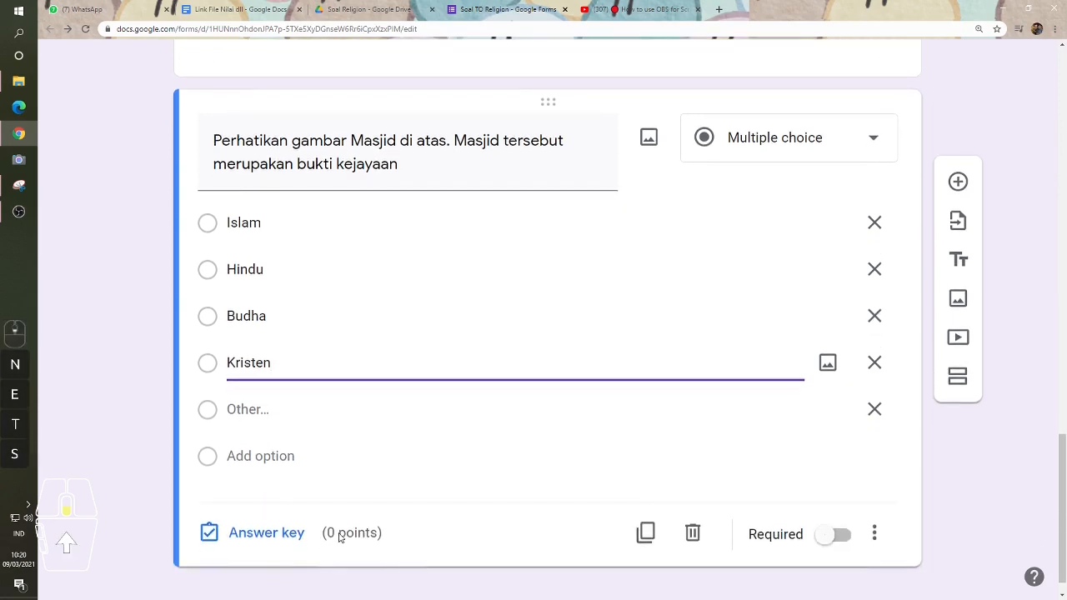
{"action": "left_click", "coordinate": [256, 456]}
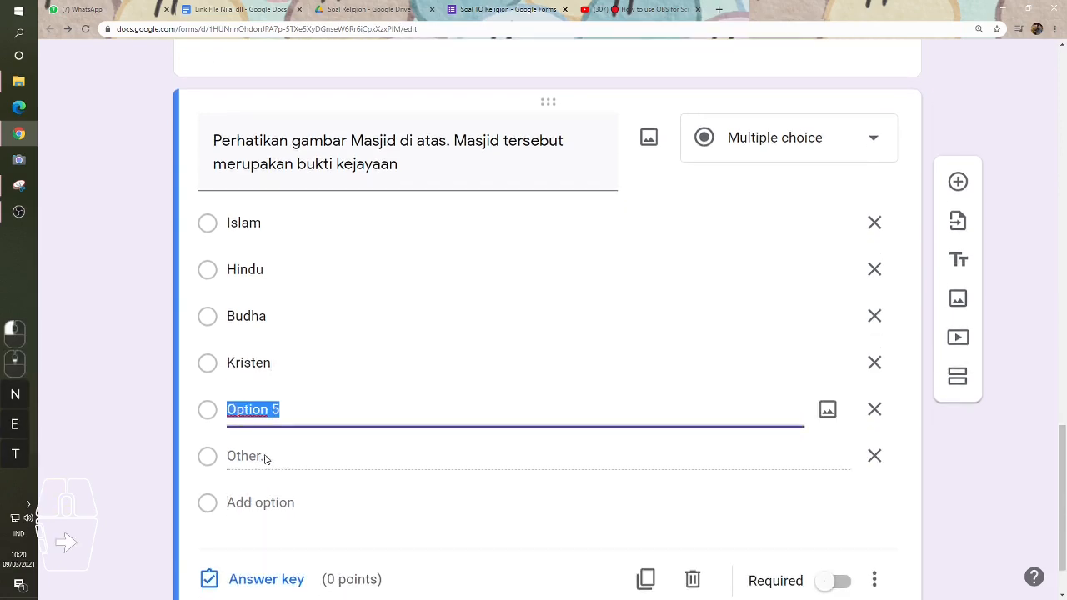
{"action": "type", "text": "Majapahit"}
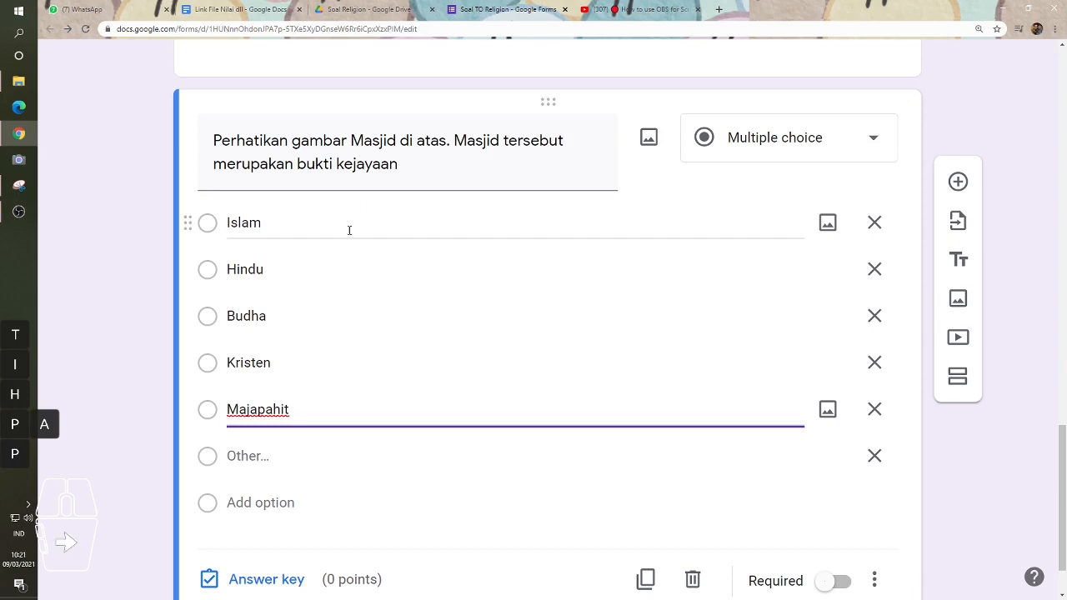
- Set "Islam" as the correct answer in the mosque question's answer key, worth 1 point
{"action": "left_click", "coordinate": [204, 225]}
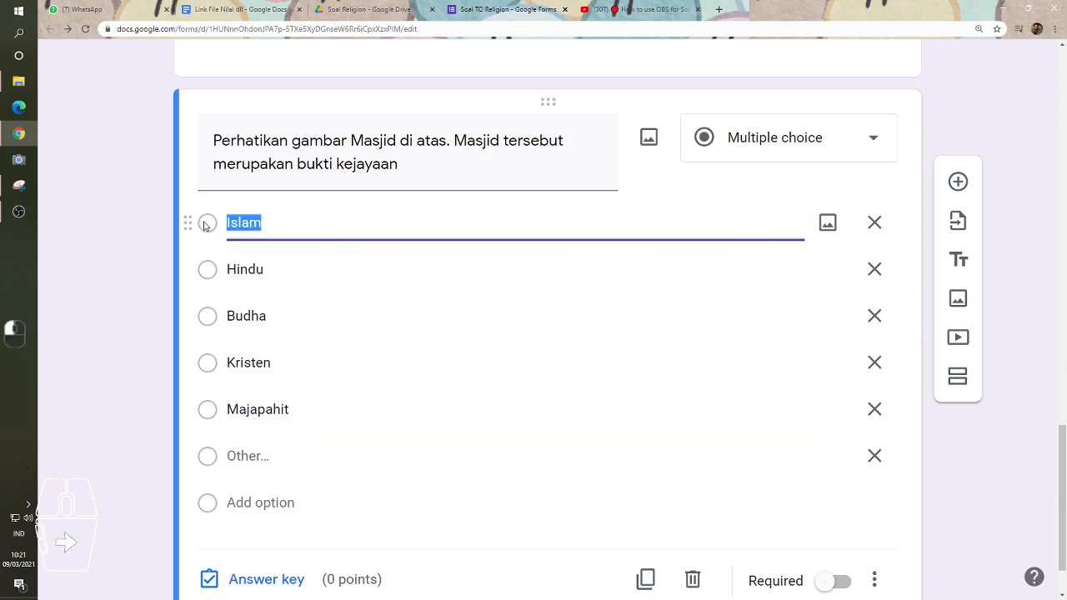
{"action": "left_click", "coordinate": [254, 580]}
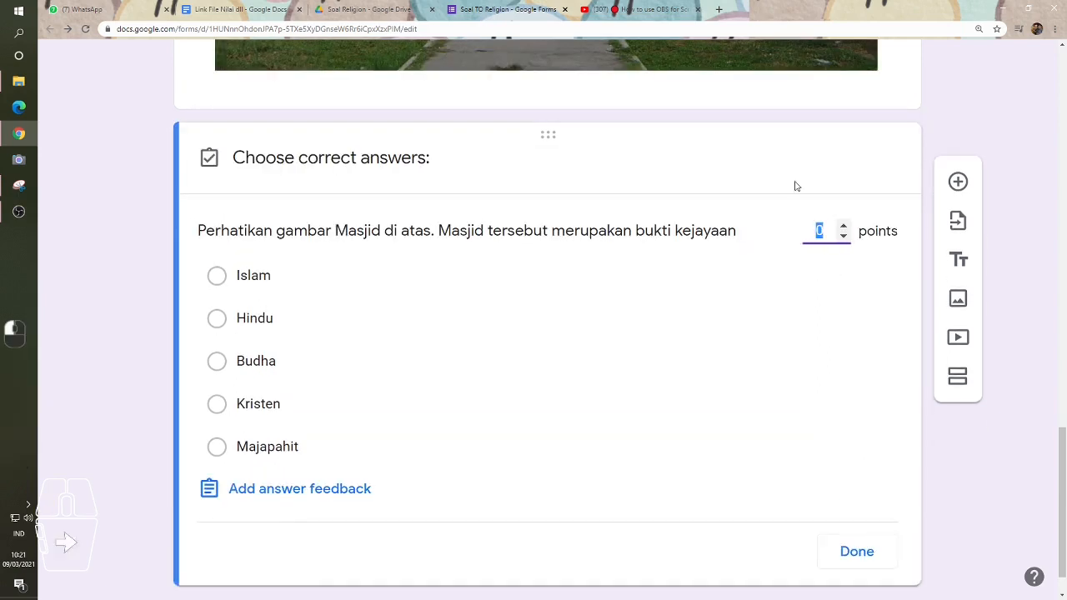
{"action": "left_click", "coordinate": [216, 275]}
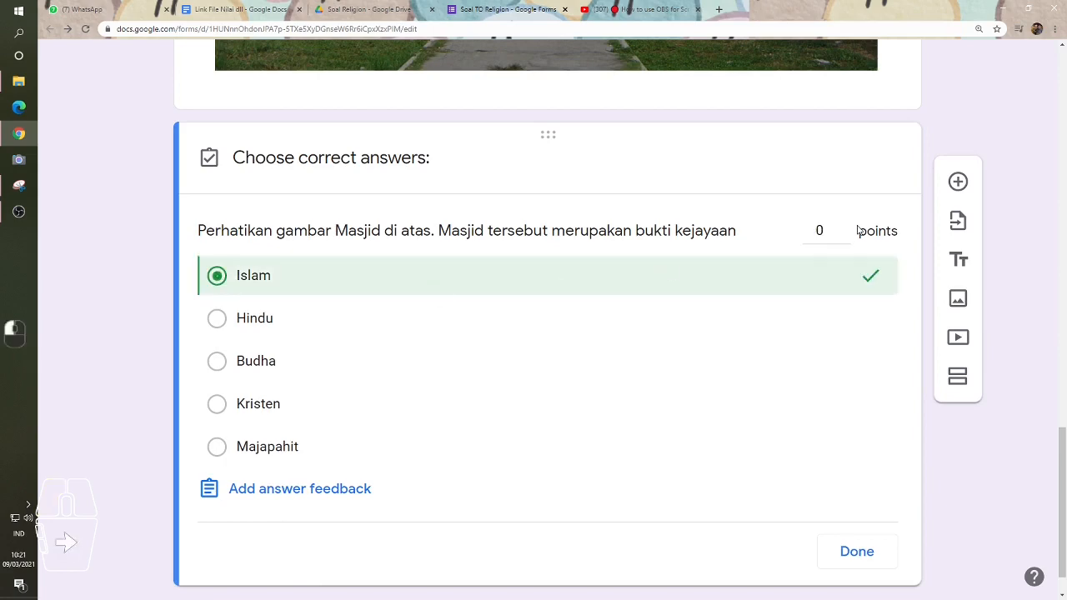
{"action": "scroll", "coordinate": [886, 543], "scroll_direction": "down", "scroll_amount": 1}
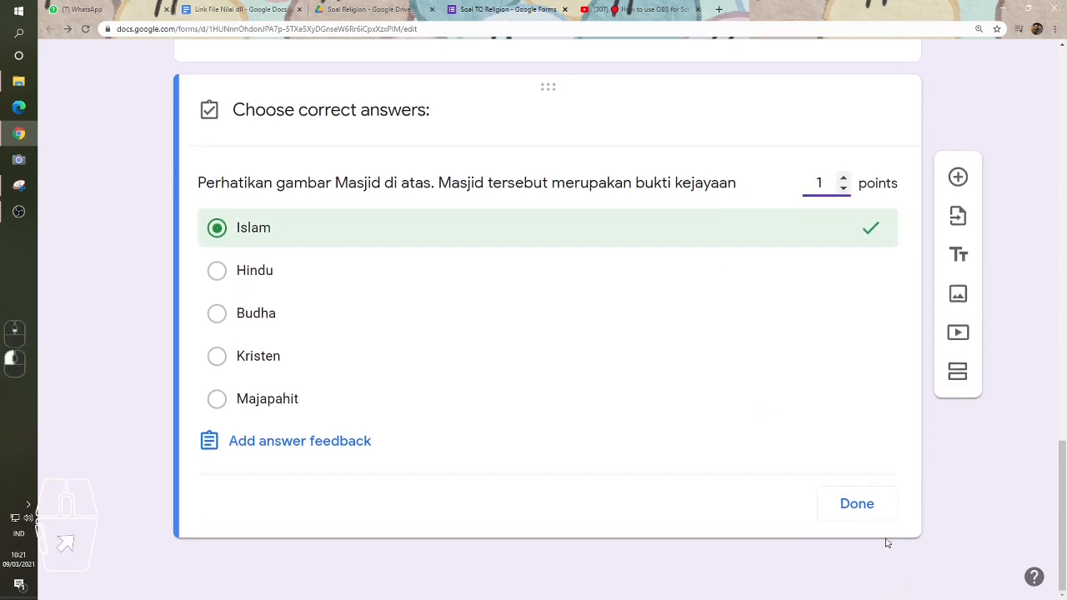
{"action": "left_click", "coordinate": [855, 507]}
- Examine how the mosque image block relates to the multiple-choice question beneath it
{"action": "scroll", "coordinate": [587, 300], "scroll_direction": "up", "scroll_amount": 5}
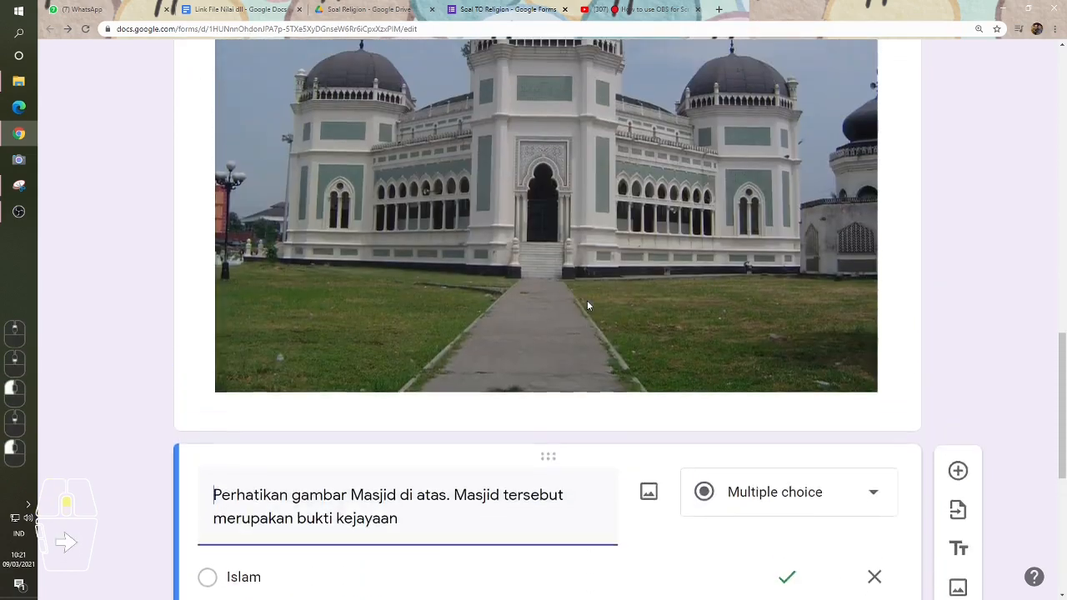
{"action": "scroll", "coordinate": [573, 393], "scroll_direction": "down", "scroll_amount": 1}
{"action": "scroll", "coordinate": [574, 392], "scroll_direction": "down", "scroll_amount": 2}
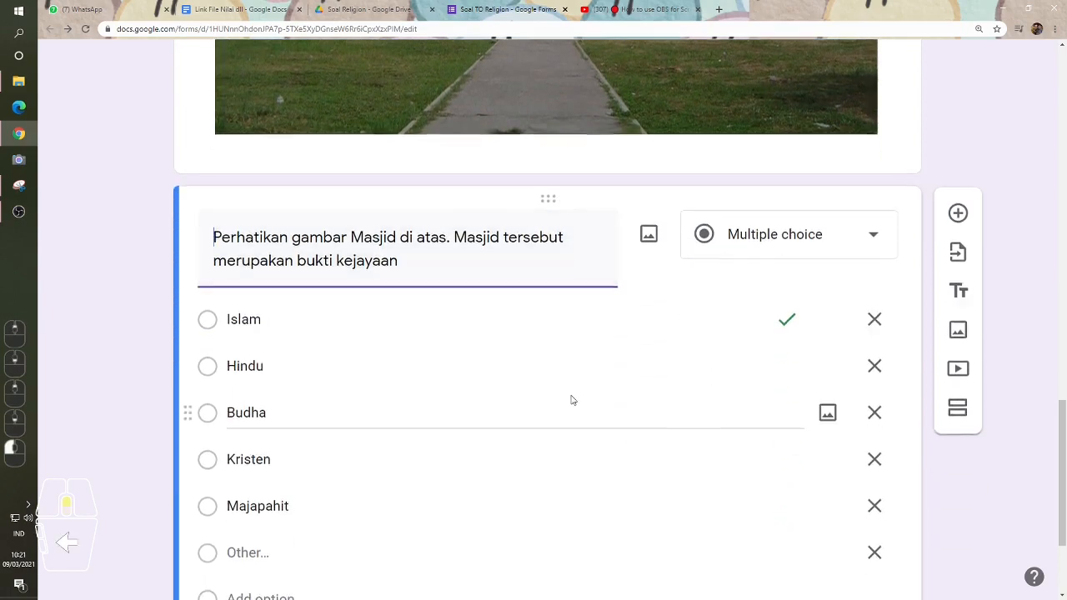
{"action": "scroll", "coordinate": [575, 395], "scroll_direction": "up", "scroll_amount": 5}
{"action": "left_click", "coordinate": [475, 265]}
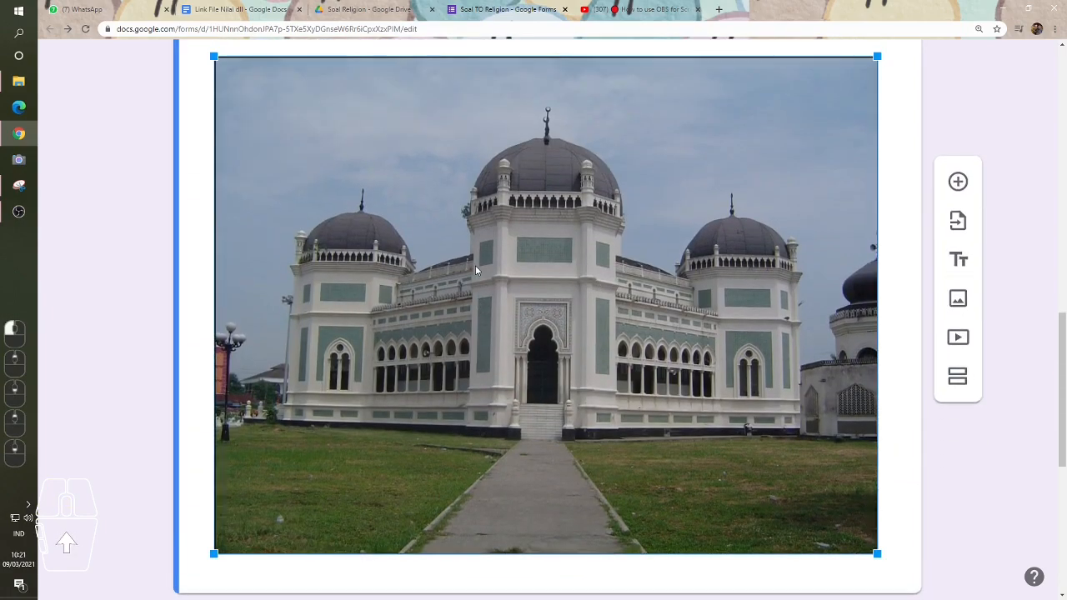
{"action": "scroll", "coordinate": [475, 267], "scroll_direction": "up", "scroll_amount": 3}
{"action": "scroll", "coordinate": [475, 270], "scroll_direction": "down", "scroll_amount": 8}
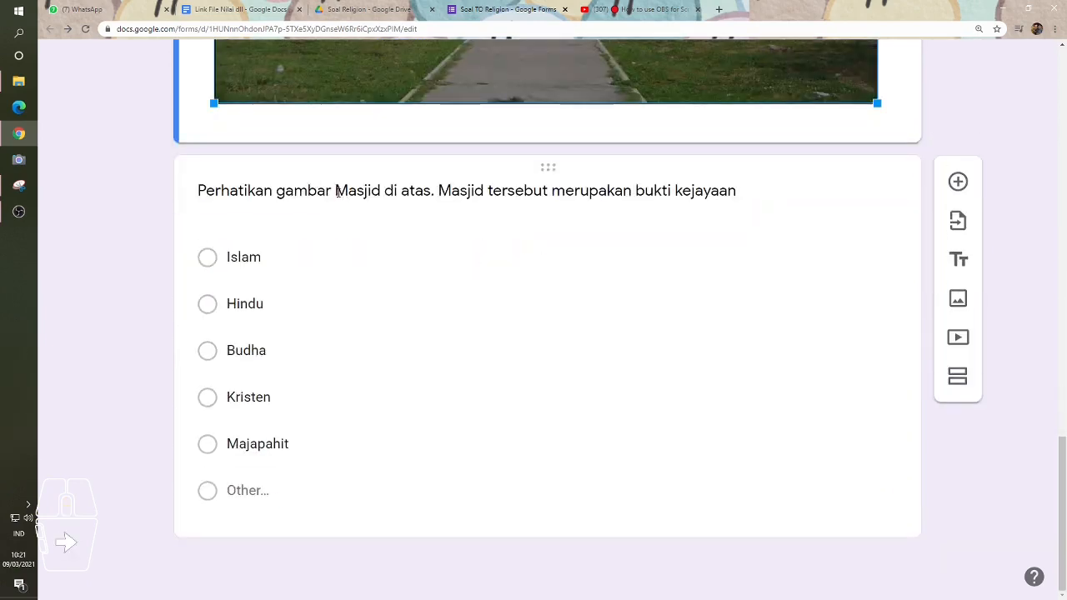
- Reword the start of the mosque question to "Perhatikan Gambar 01 Masjid di atas."
{"action": "left_click", "coordinate": [419, 190]}
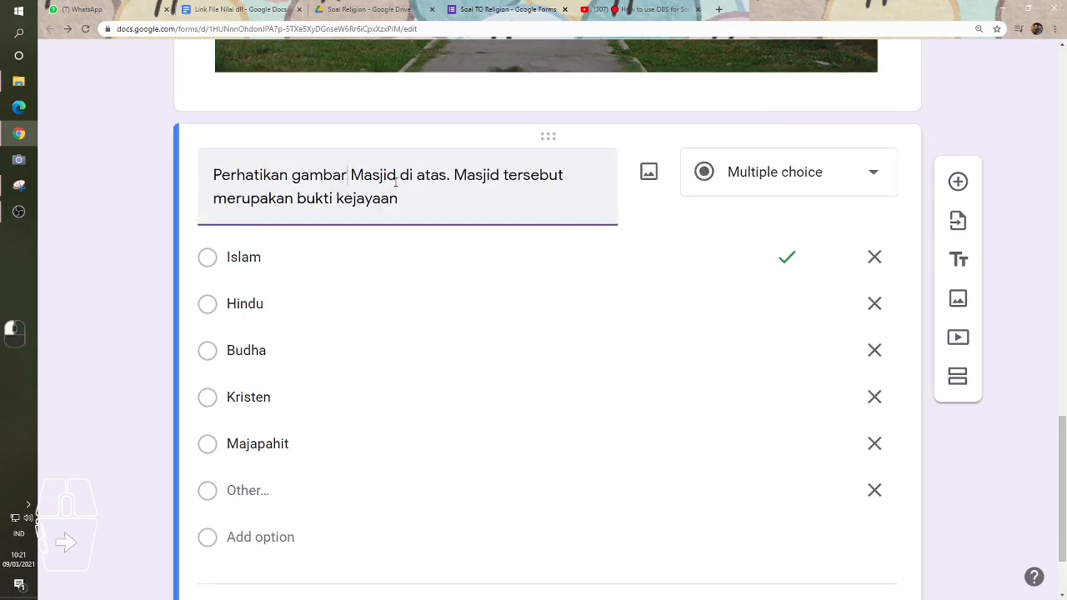
{"action": "type", "text": "01"}
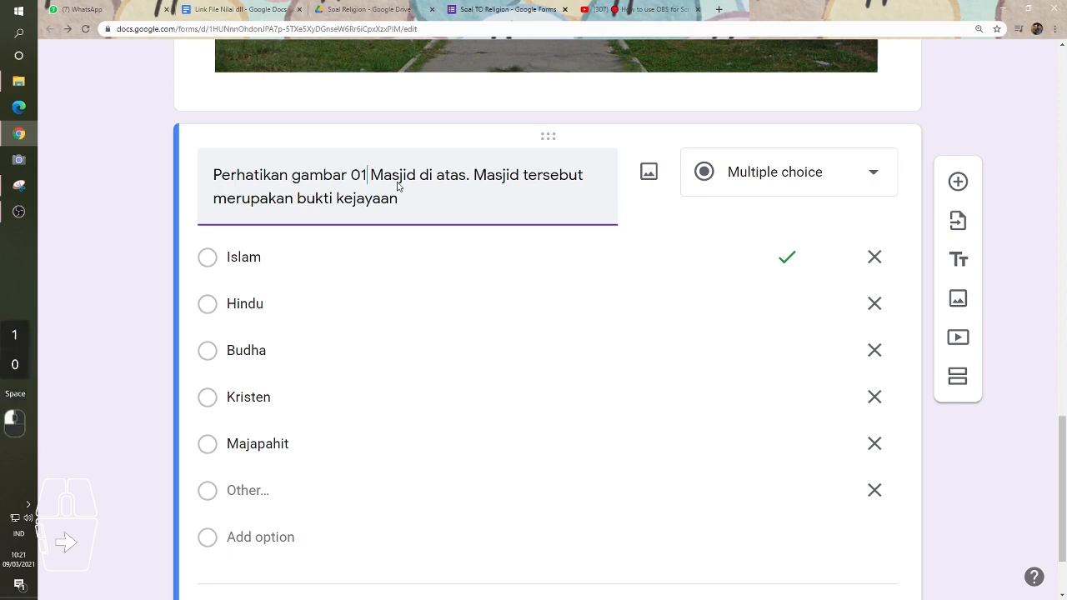
{"action": "key", "text": "ctrl+Left"}
{"action": "key", "text": "ctrl+Left"}
{"action": "key", "text": "Delete"}
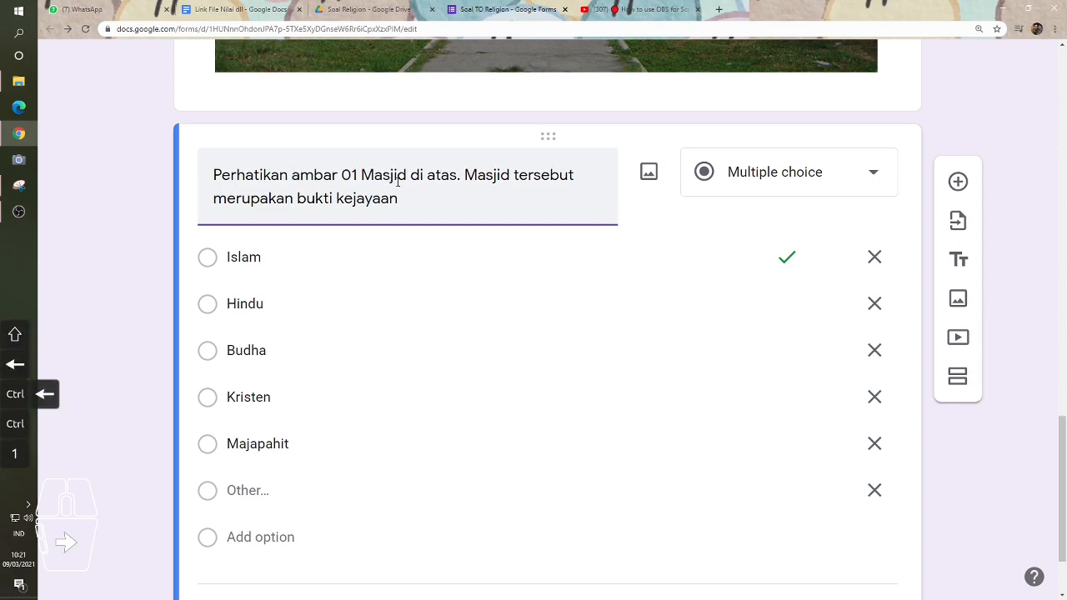
{"action": "type", "text": "G"}
- Title the mosque image block "Gambar 01" and check it against the reference in the question below
{"action": "scroll", "coordinate": [398, 181], "scroll_direction": "up", "scroll_amount": 10}
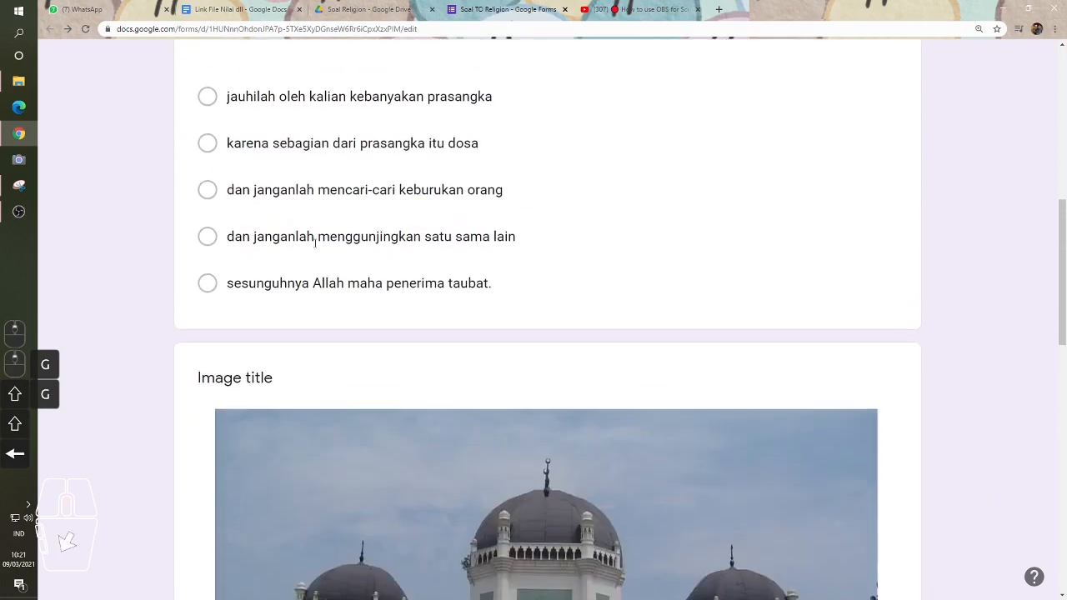
{"action": "left_click", "coordinate": [264, 377]}
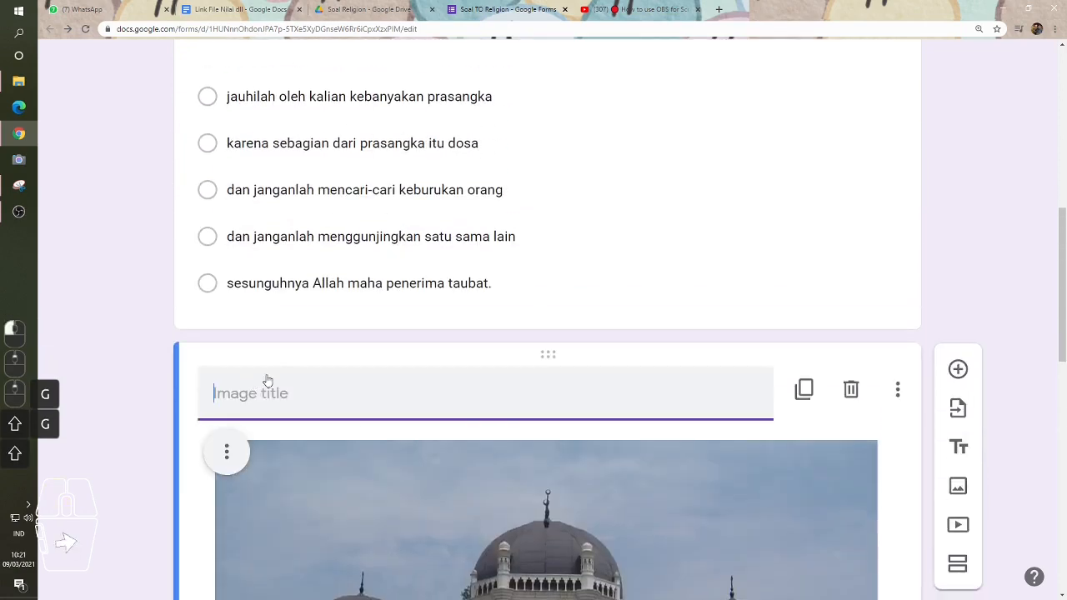
{"action": "type", "text": "Gambar 01"}
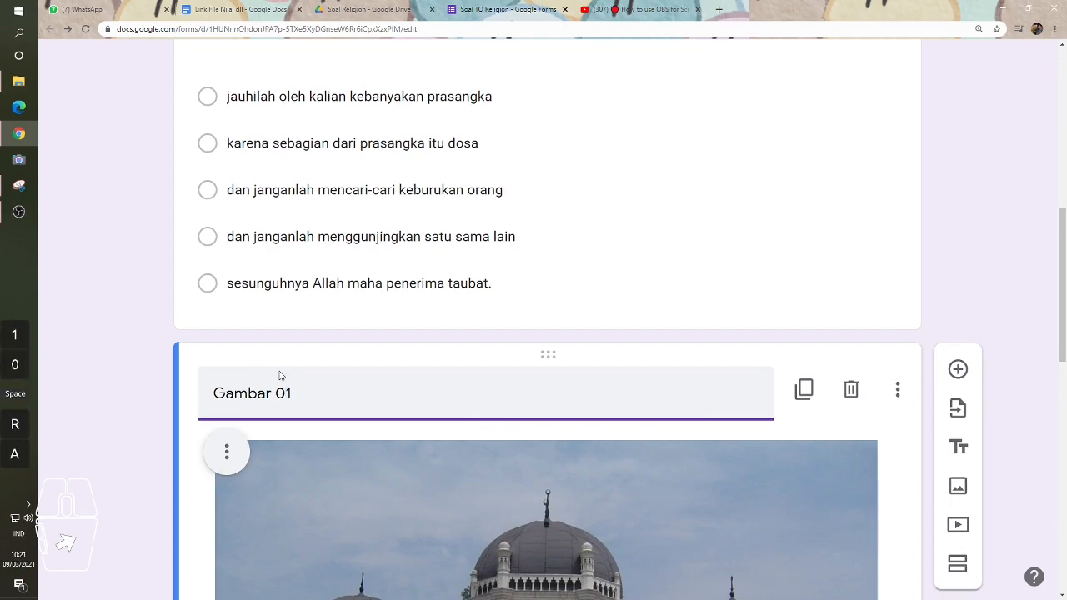
{"action": "scroll", "coordinate": [654, 313], "scroll_direction": "down", "scroll_amount": 7}
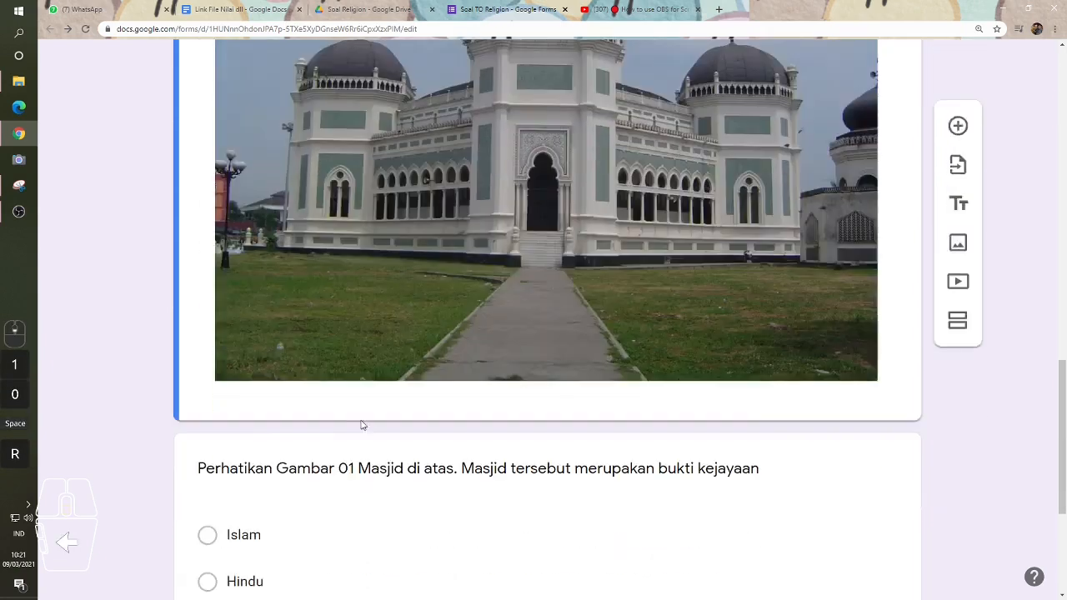
- Review the quiz form's general and presentation settings, including the question-order shuffling, and save them
{"action": "scroll", "coordinate": [138, 434], "scroll_direction": "down", "scroll_amount": 4}
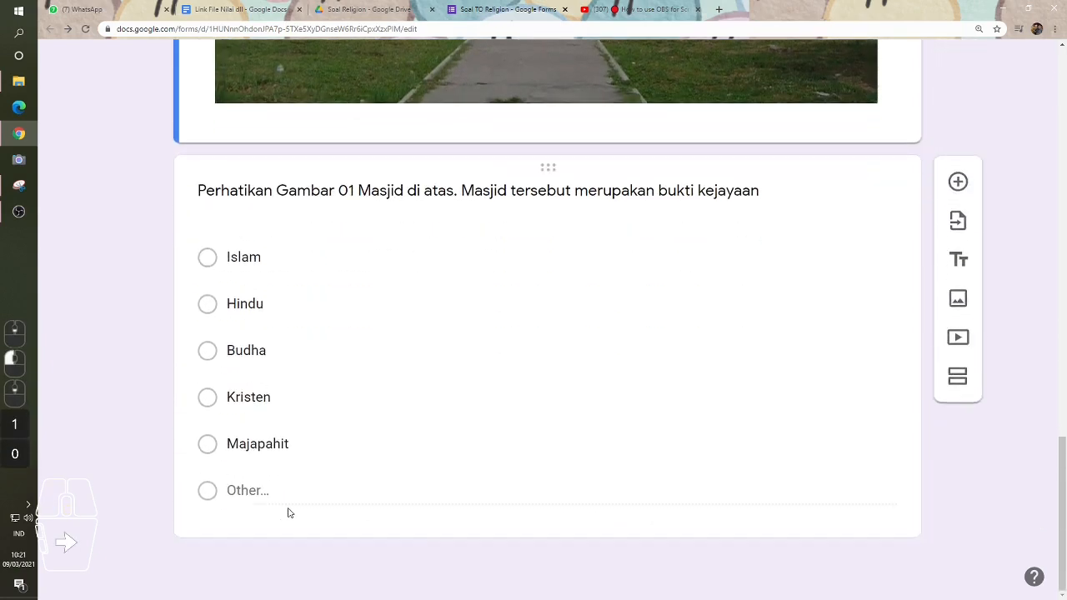
{"action": "scroll", "coordinate": [289, 513], "scroll_direction": "up", "scroll_amount": 15}
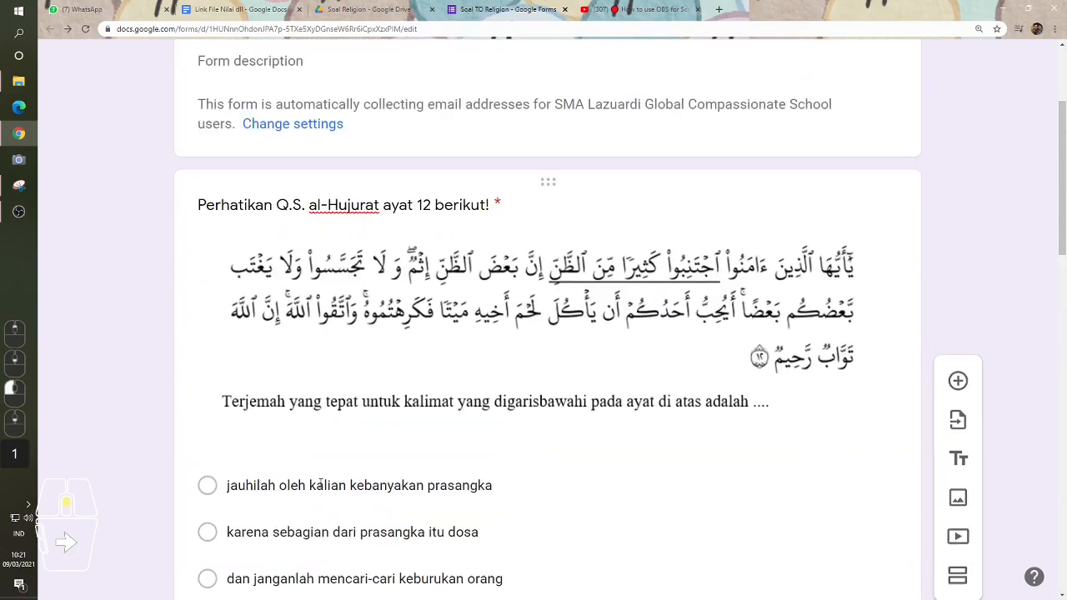
{"action": "scroll", "coordinate": [471, 357], "scroll_direction": "up", "scroll_amount": 3}
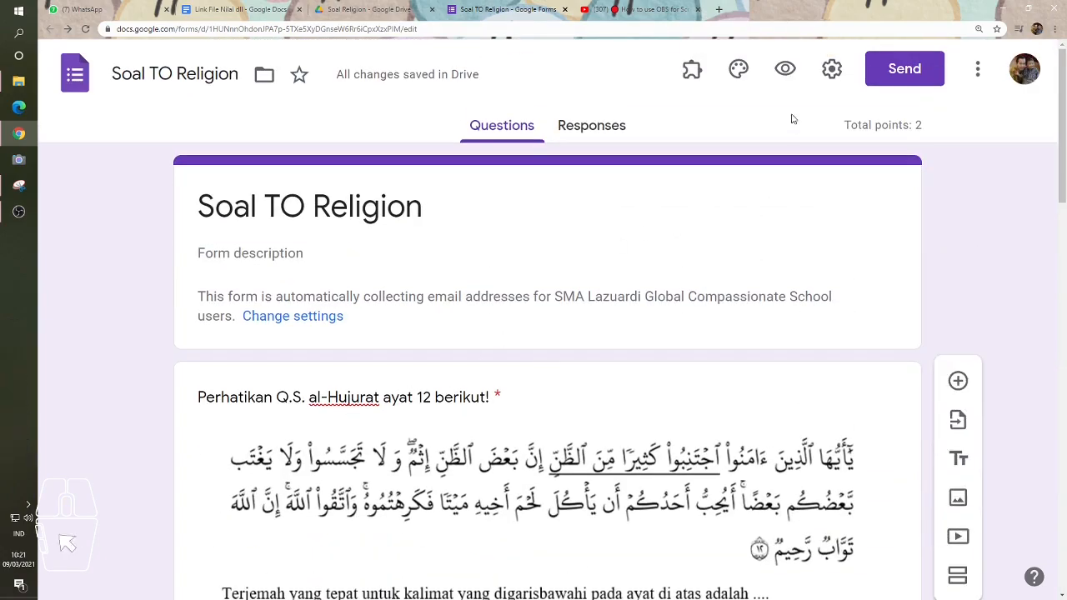
{"action": "left_click", "coordinate": [831, 70]}
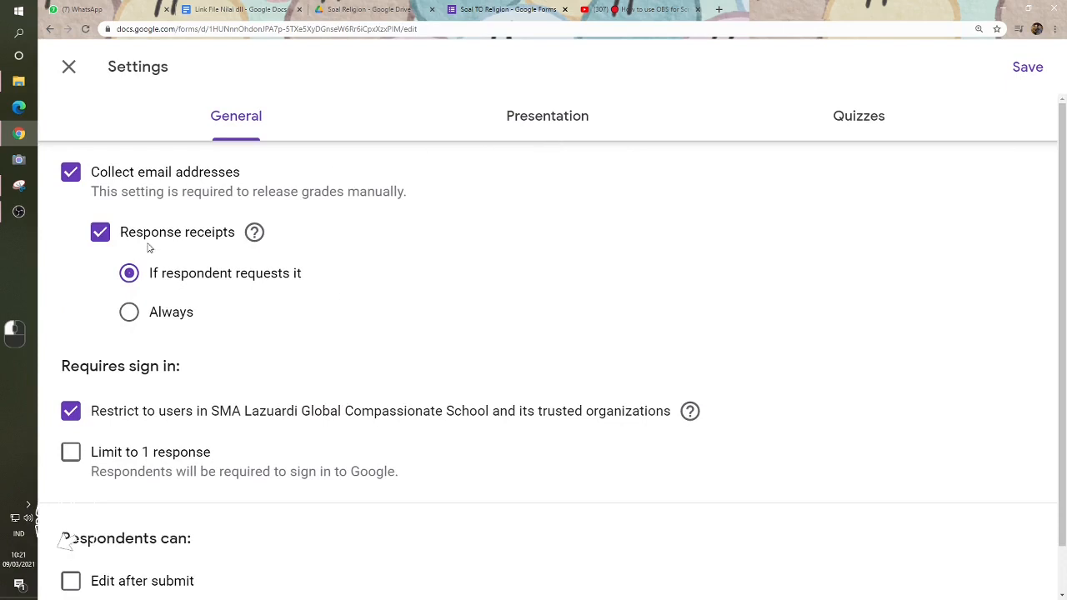
{"action": "left_click", "coordinate": [543, 117]}
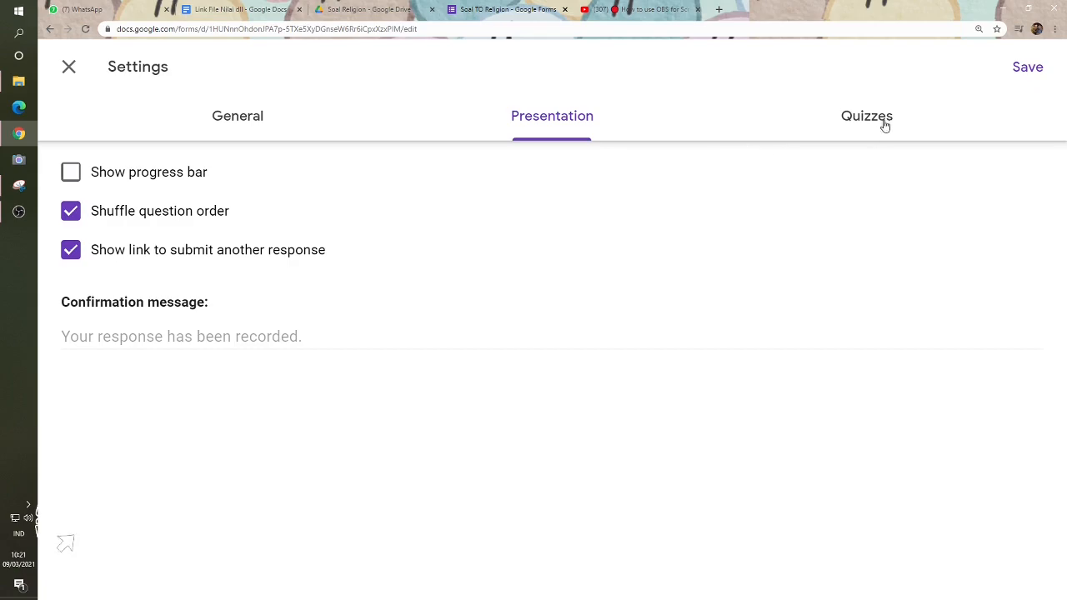
{"action": "left_click", "coordinate": [1028, 68]}
- Compare the mosque question's "Gambar 01" reference with the title of the separate mosque image block above it
{"action": "scroll", "coordinate": [597, 384], "scroll_direction": "down", "scroll_amount": 5}
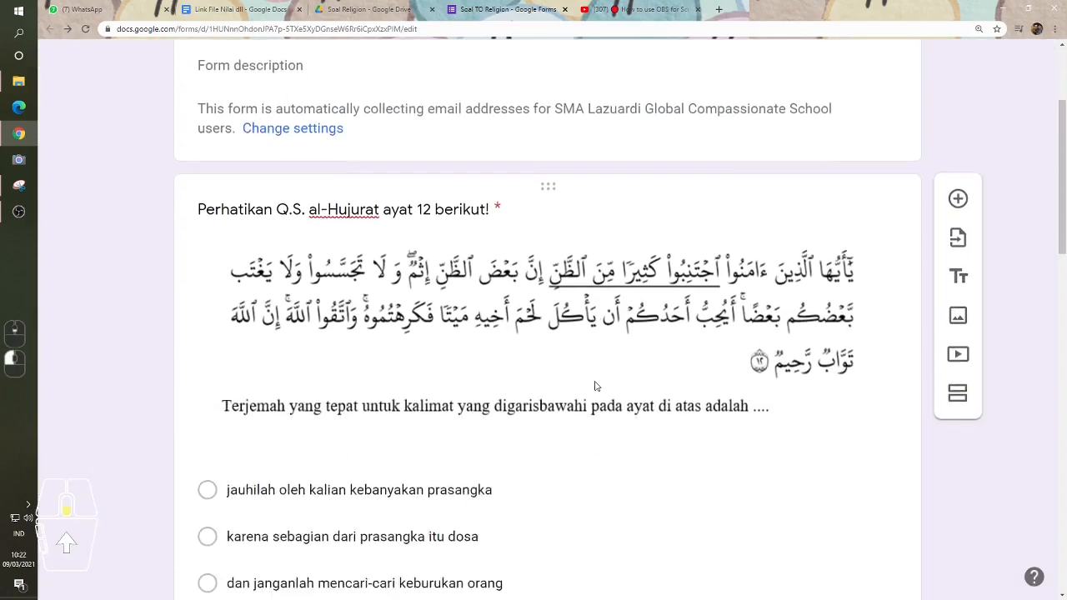
{"action": "scroll", "coordinate": [597, 386], "scroll_direction": "down", "scroll_amount": 10}
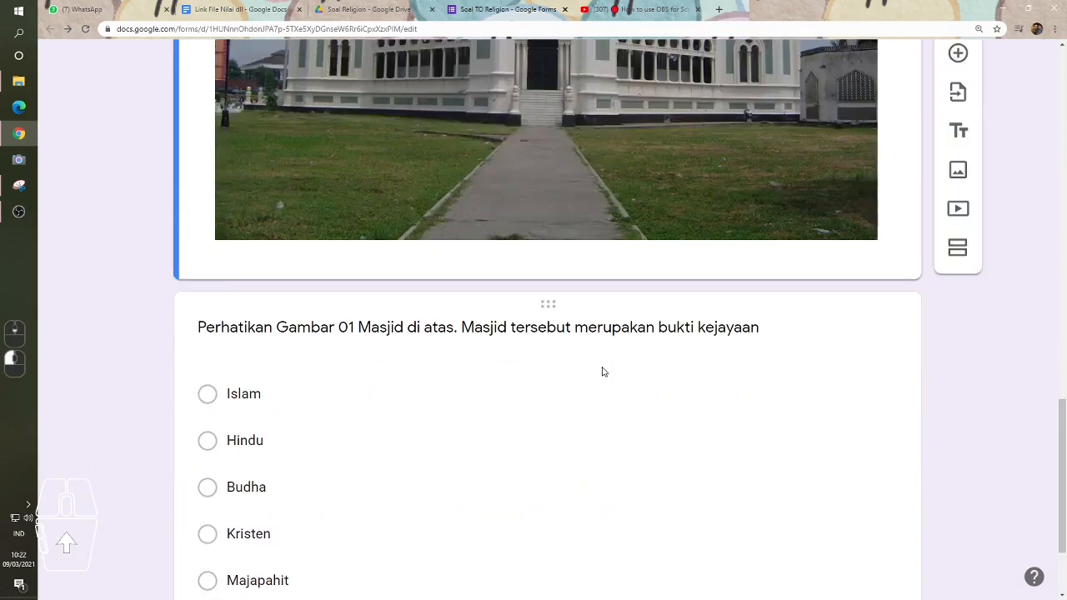
{"action": "scroll", "coordinate": [414, 255], "scroll_direction": "down", "scroll_amount": 1}
{"action": "left_click", "coordinate": [199, 191]}
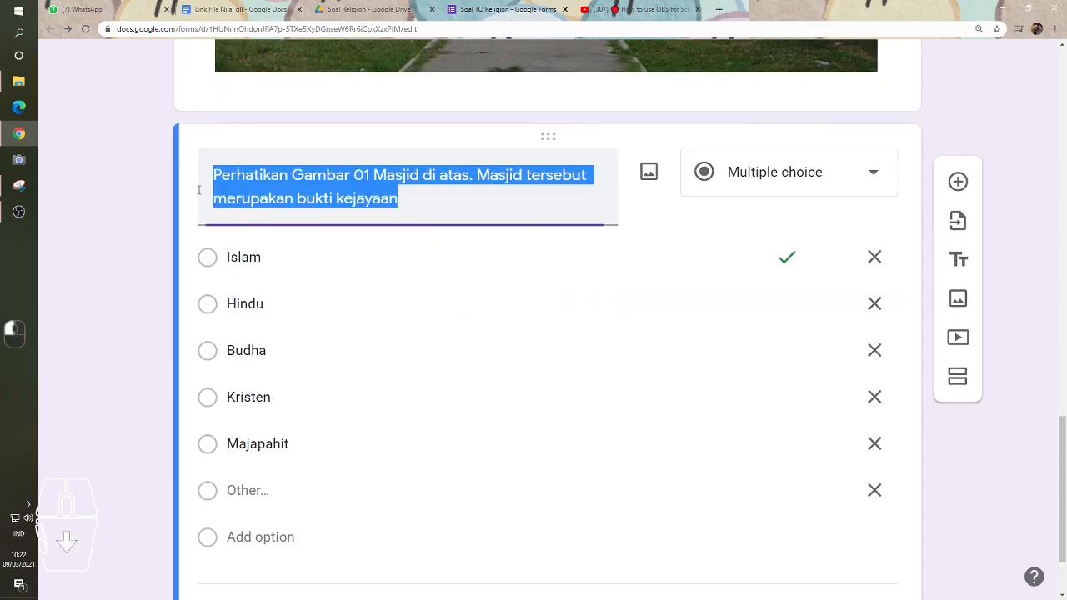
{"action": "scroll", "coordinate": [381, 382], "scroll_direction": "up", "scroll_amount": 7}
{"action": "scroll", "coordinate": [380, 385], "scroll_direction": "up", "scroll_amount": 2}
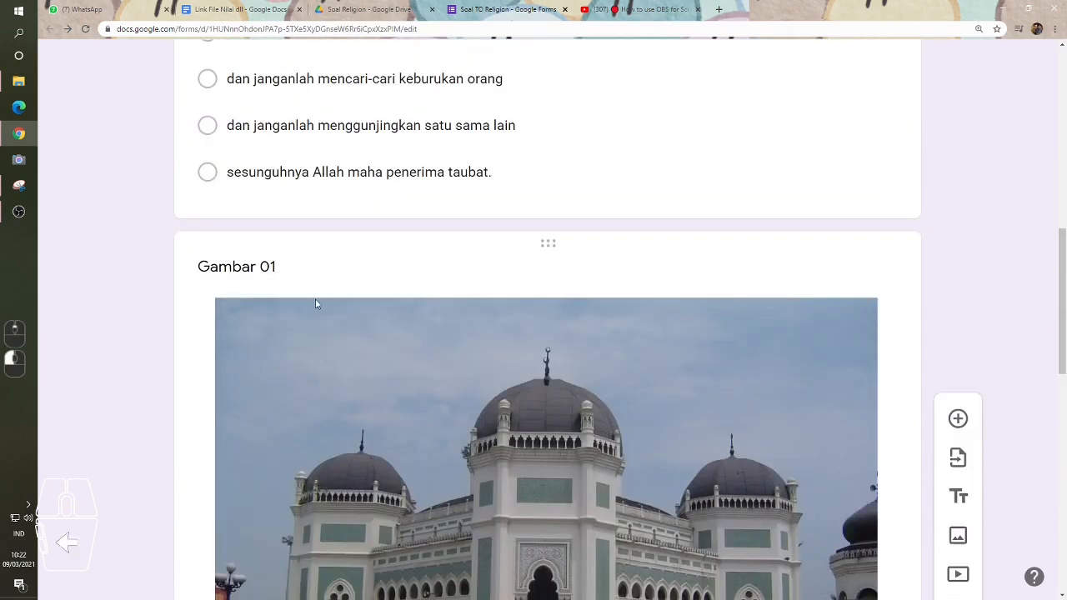
{"action": "left_click", "coordinate": [266, 264]}
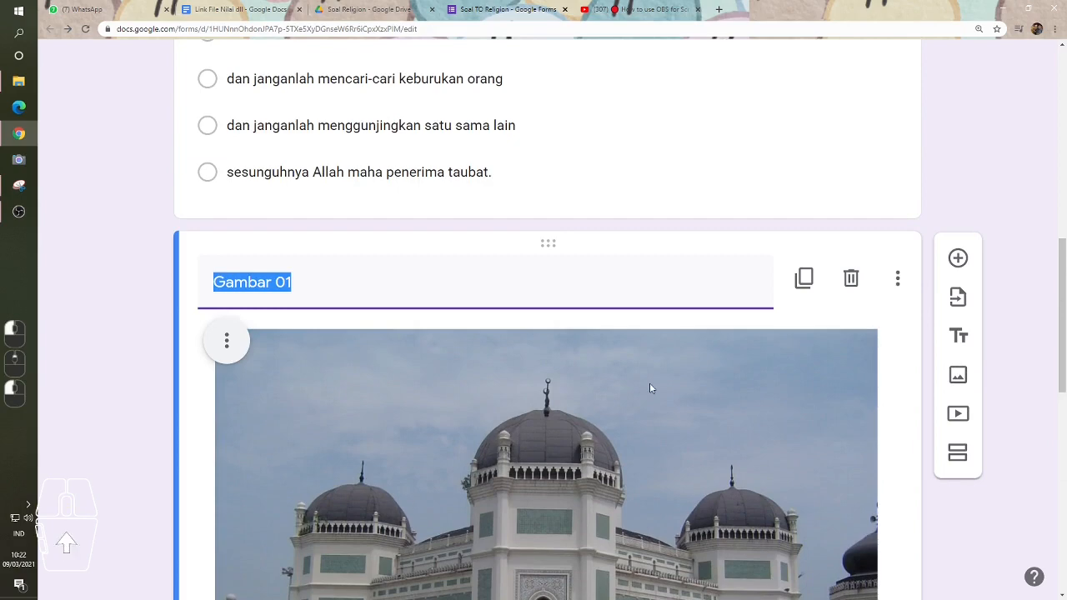
{"action": "scroll", "coordinate": [650, 385], "scroll_direction": "down", "scroll_amount": 8}
{"action": "scroll", "coordinate": [647, 390], "scroll_direction": "up", "scroll_amount": 3}
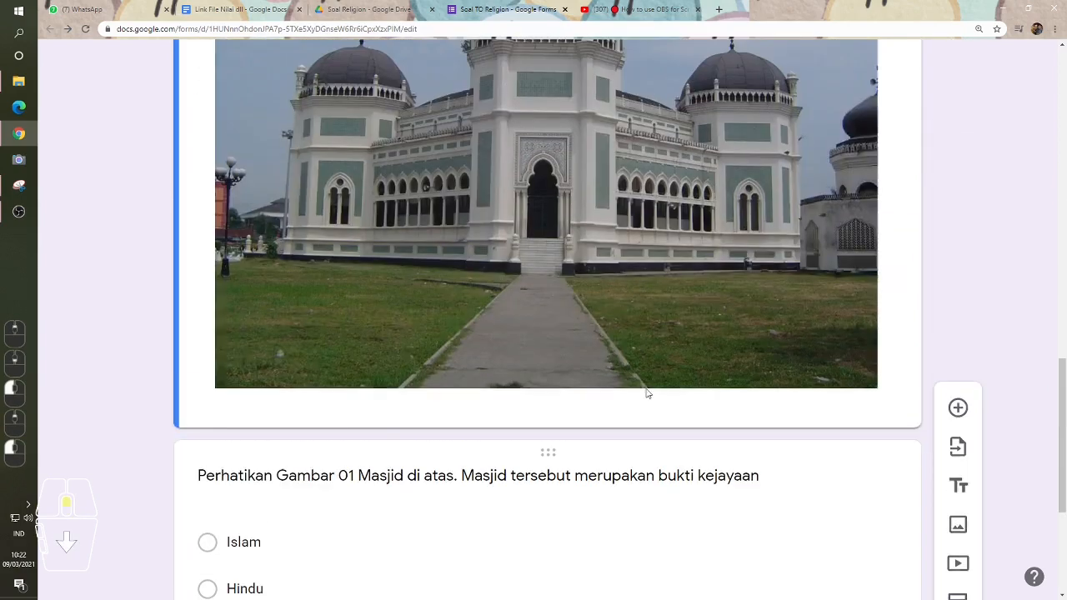
{"action": "scroll", "coordinate": [647, 392], "scroll_direction": "down", "scroll_amount": 2}
{"action": "left_click", "coordinate": [291, 368]}
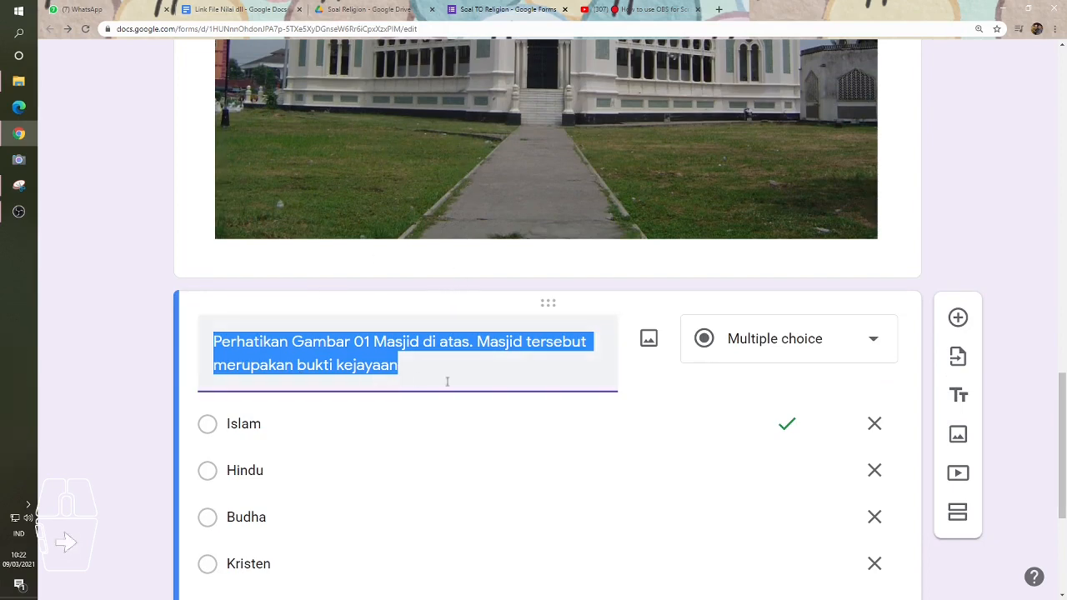
- Examine how the al-Hujurat question holds its title, verse image and answer options together in a single block
{"action": "scroll", "coordinate": [506, 329], "scroll_direction": "up", "scroll_amount": 15}
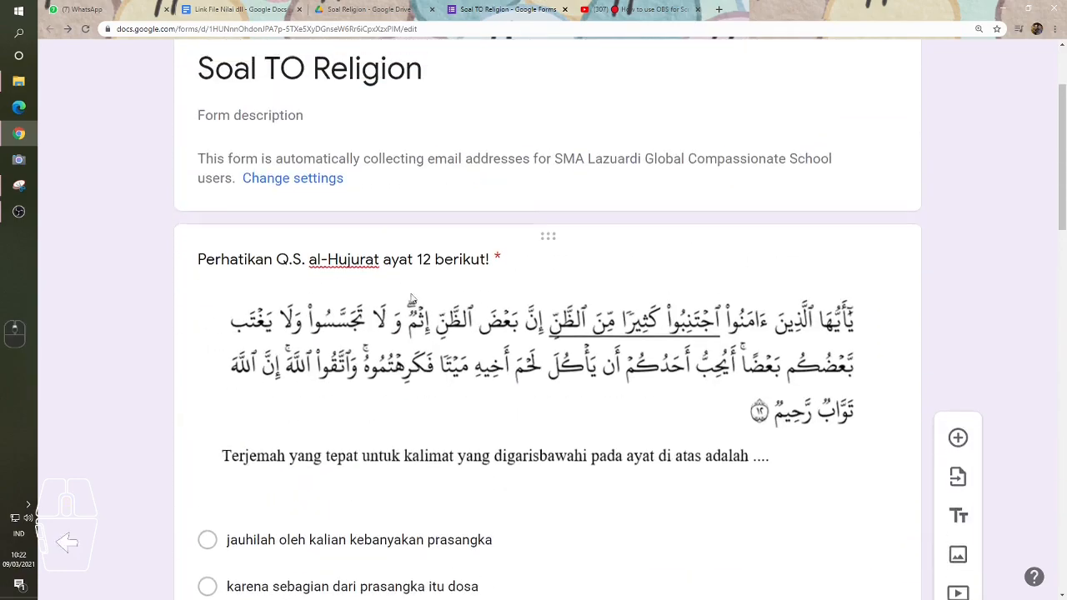
{"action": "left_click", "coordinate": [411, 300]}
{"action": "left_click", "coordinate": [249, 278]}
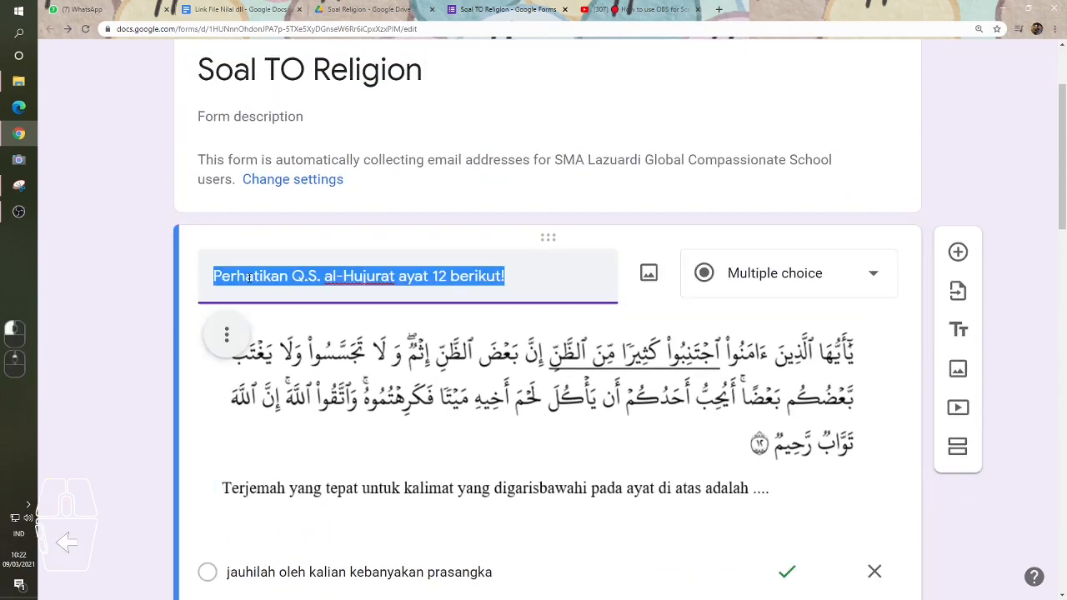
{"action": "left_click", "coordinate": [448, 383]}
{"action": "scroll", "coordinate": [449, 382], "scroll_direction": "down", "scroll_amount": 3}
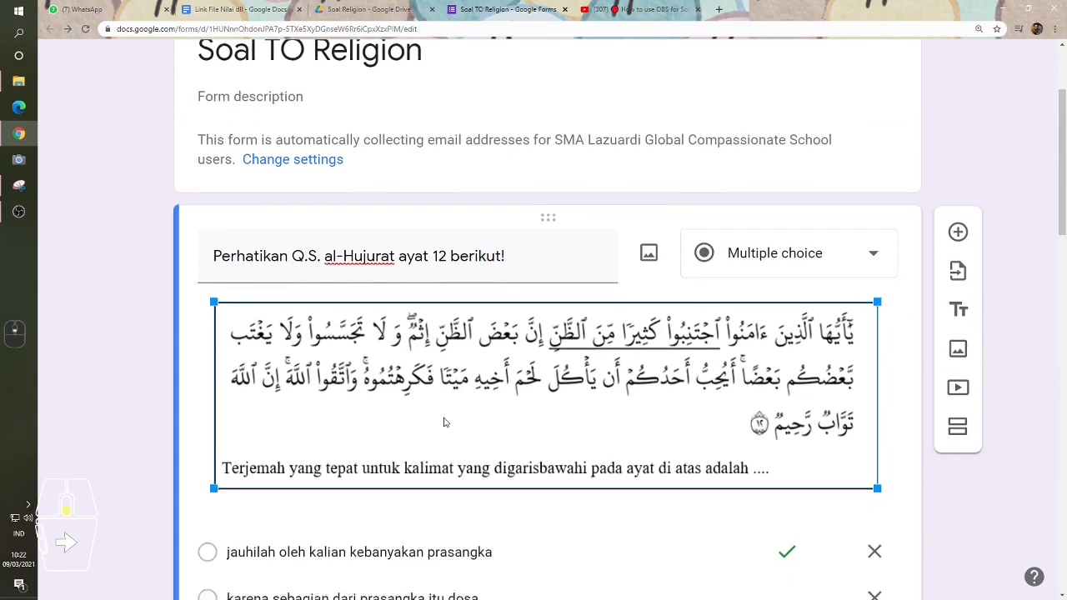
{"action": "scroll", "coordinate": [488, 350], "scroll_direction": "up", "scroll_amount": 1}
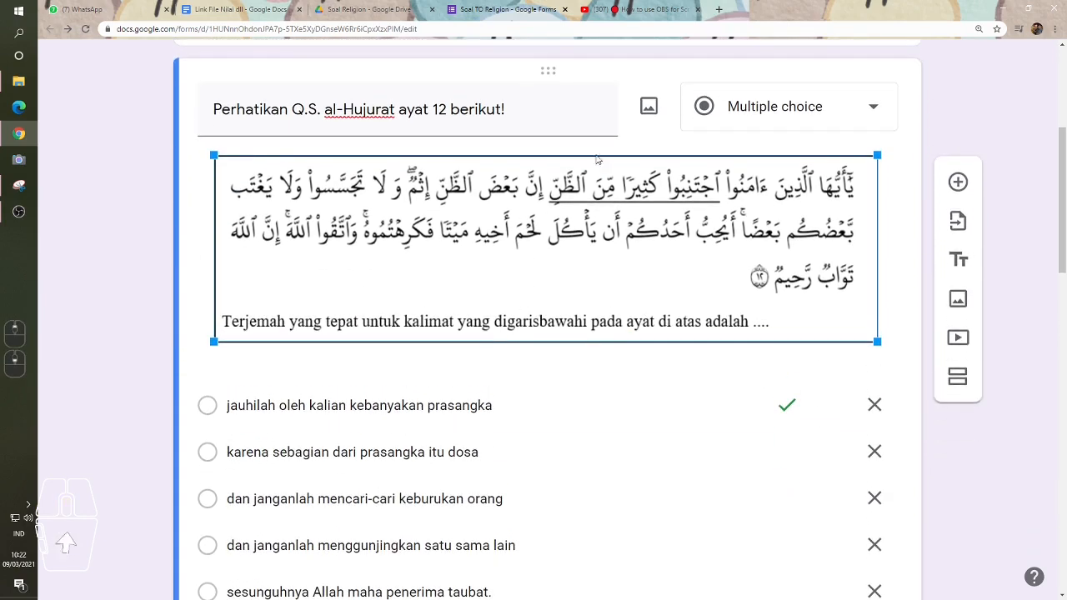
{"action": "scroll", "coordinate": [365, 400], "scroll_direction": "down", "scroll_amount": 2}
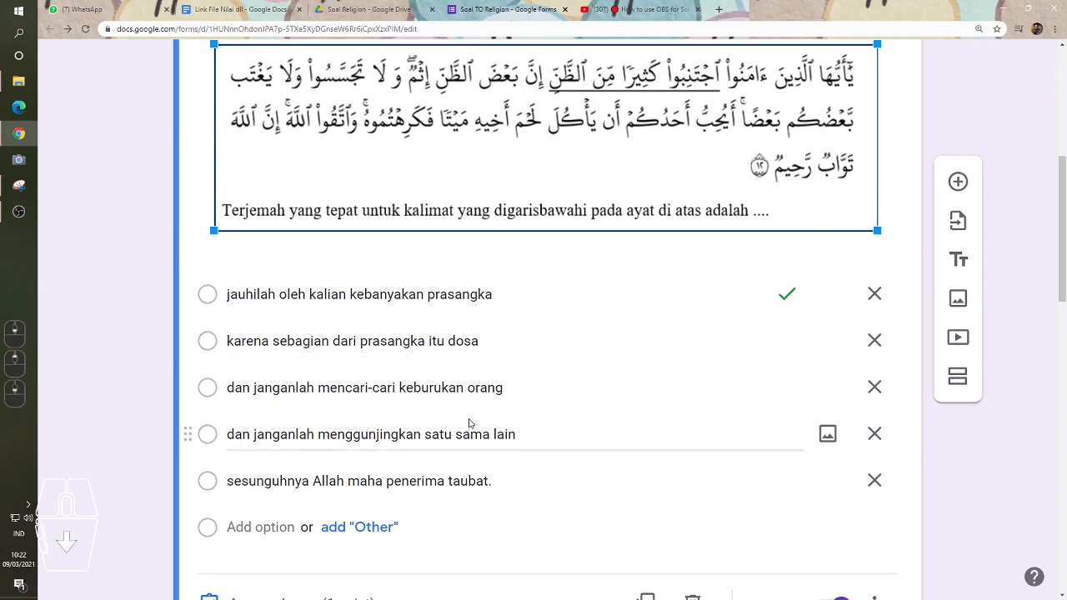
{"action": "scroll", "coordinate": [469, 425], "scroll_direction": "up", "scroll_amount": 5}
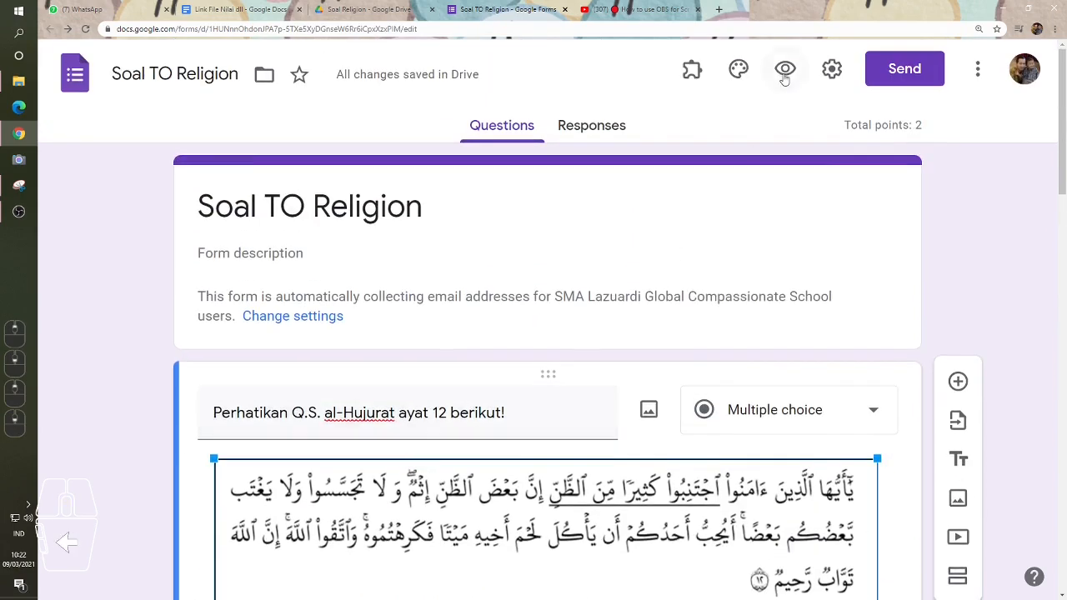
- Preview the form and inspect the order of the mosque question, the al-Hujurat question and the Gambar 01 image block
{"action": "left_click", "coordinate": [784, 71]}
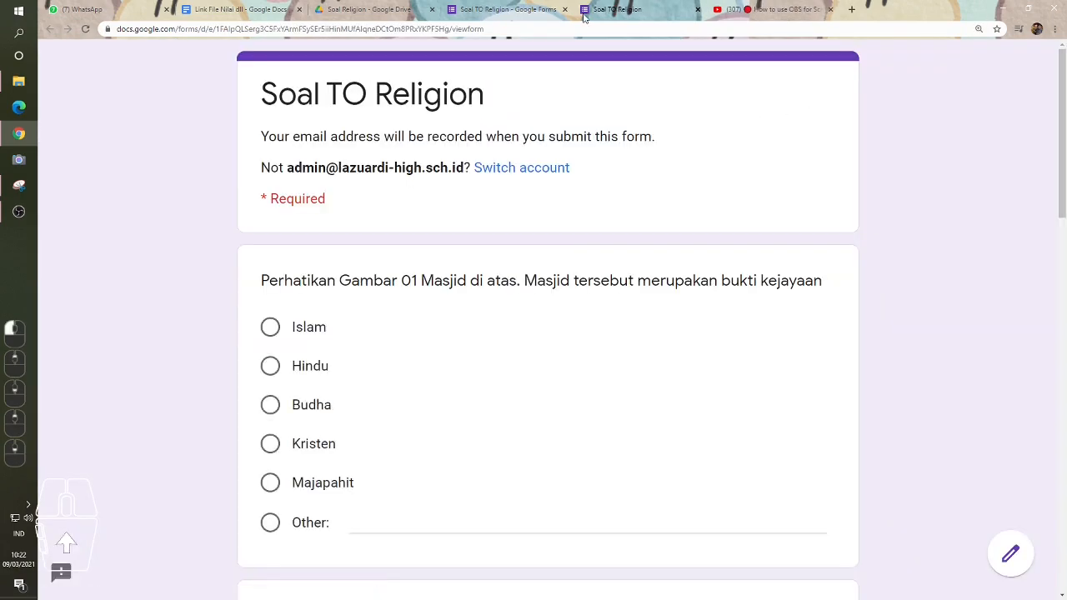
{"action": "scroll", "coordinate": [631, 255], "scroll_direction": "down", "scroll_amount": 2}
{"action": "scroll", "coordinate": [577, 206], "scroll_direction": "up", "scroll_amount": 1}
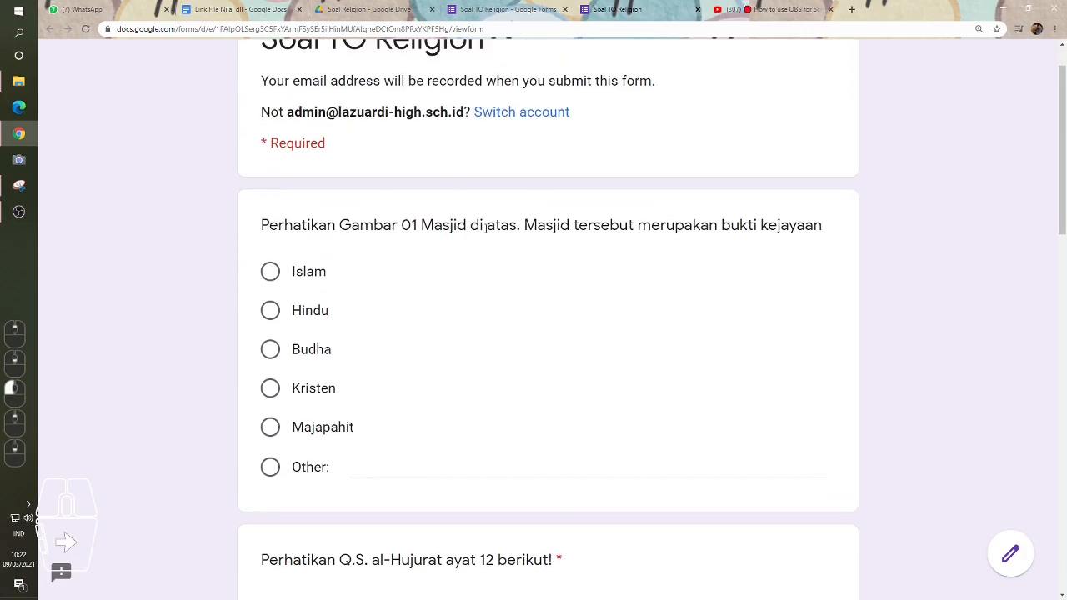
{"action": "scroll", "coordinate": [569, 227], "scroll_direction": "down", "scroll_amount": 10}
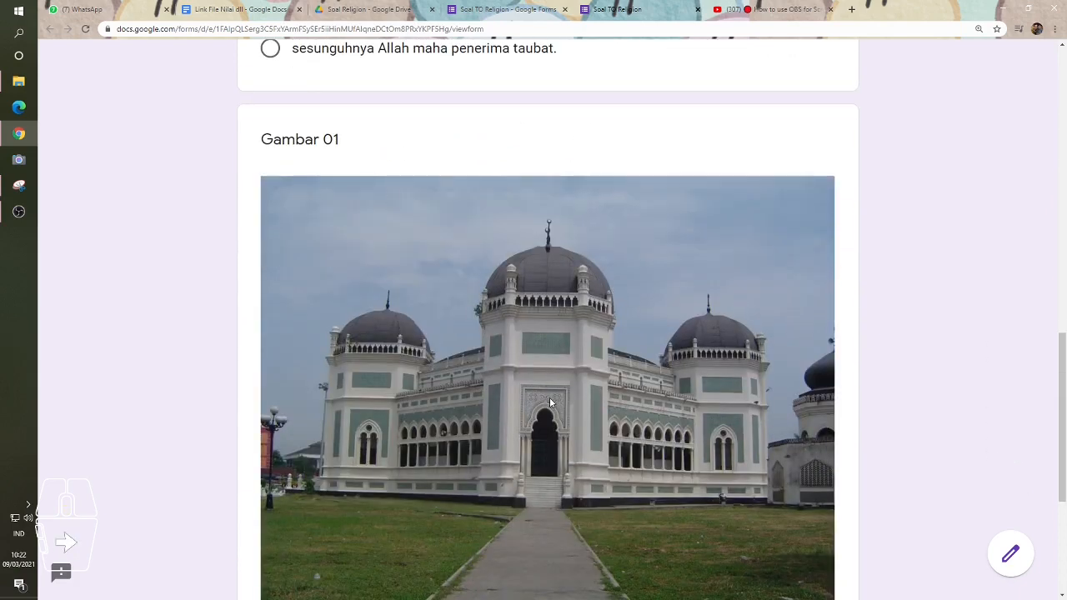
{"action": "scroll", "coordinate": [549, 400], "scroll_direction": "up", "scroll_amount": 5}
- Return to the form editor and check where the mosque image block sits relative to its question
{"action": "left_click", "coordinate": [525, 16]}
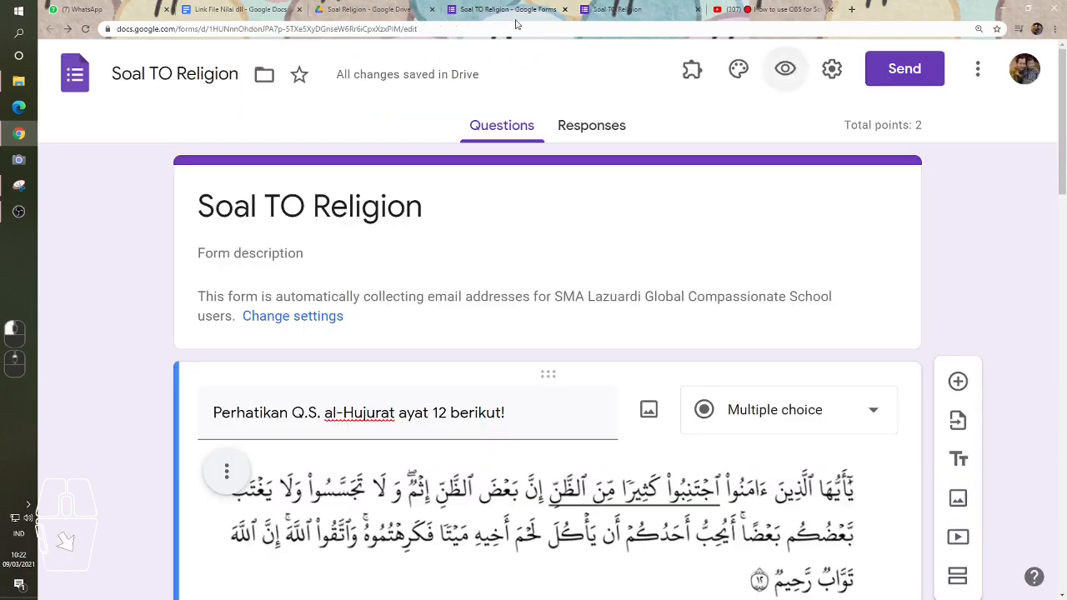
{"action": "scroll", "coordinate": [575, 329], "scroll_direction": "down", "scroll_amount": 10}
{"action": "scroll", "coordinate": [581, 330], "scroll_direction": "down", "scroll_amount": 6}
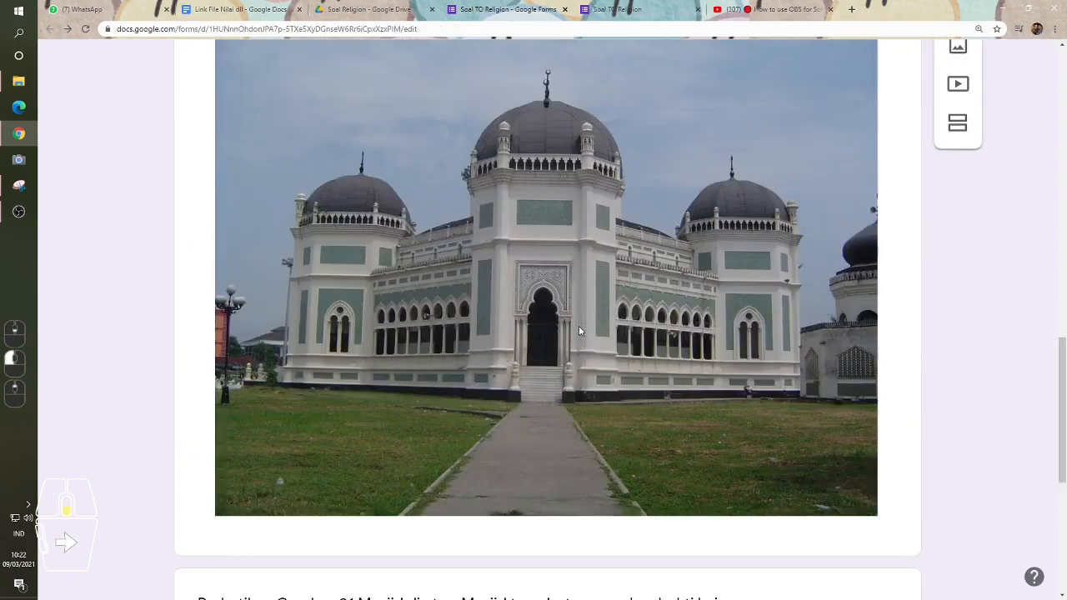
{"action": "scroll", "coordinate": [345, 333], "scroll_direction": "up", "scroll_amount": 3}
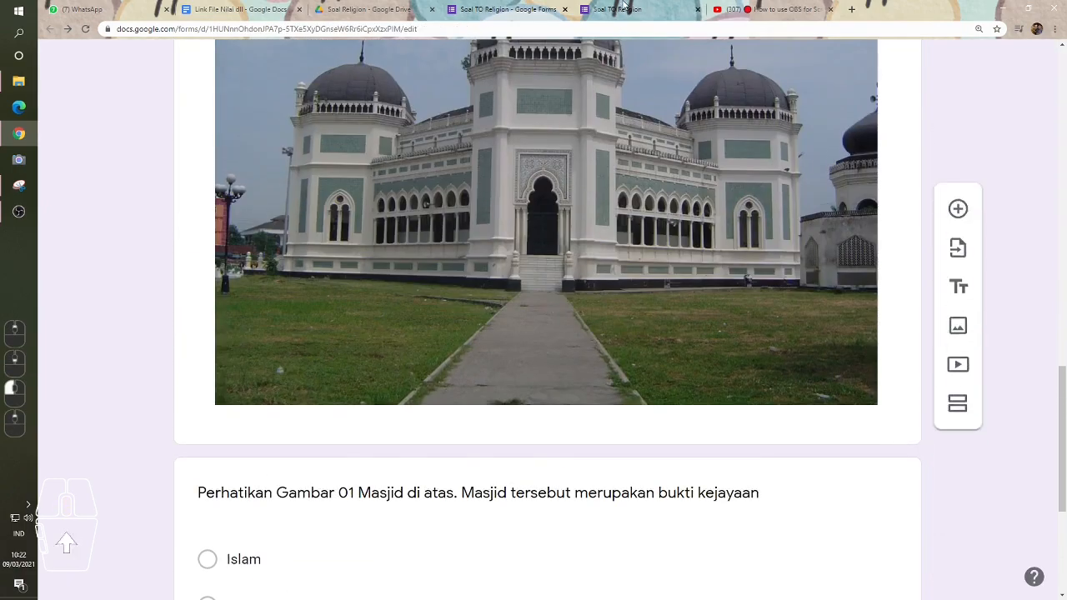
- Go back to the preview and trace the mosque question's "Gambar 01" reference to the matching image block
{"action": "left_click", "coordinate": [620, 11]}
{"action": "scroll", "coordinate": [453, 357], "scroll_direction": "up", "scroll_amount": 7}
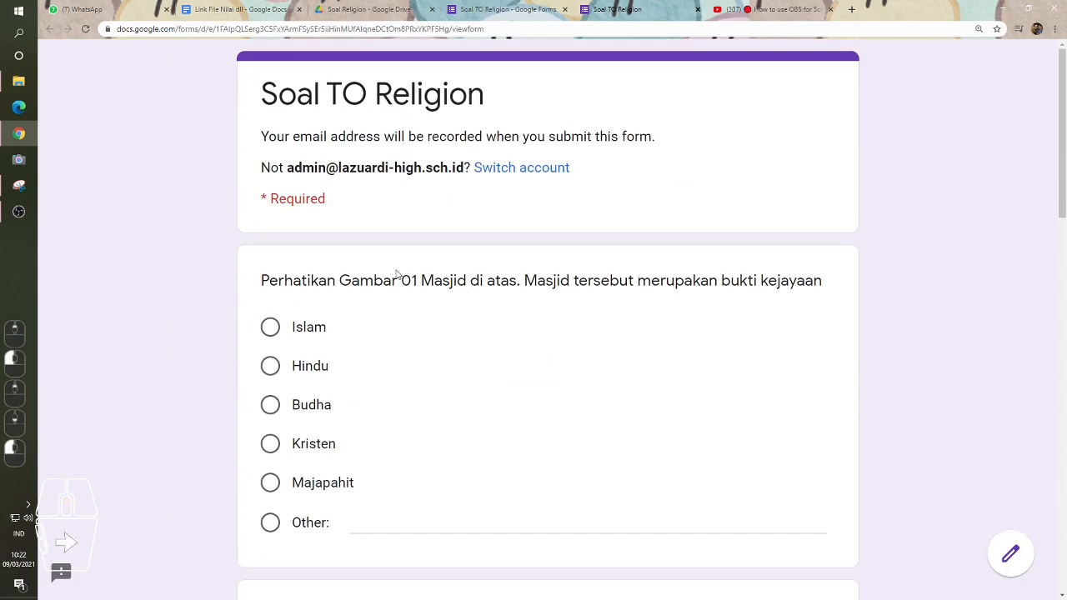
{"action": "left_click_drag", "start_coordinate": [419, 281], "coordinate": [339, 280]}
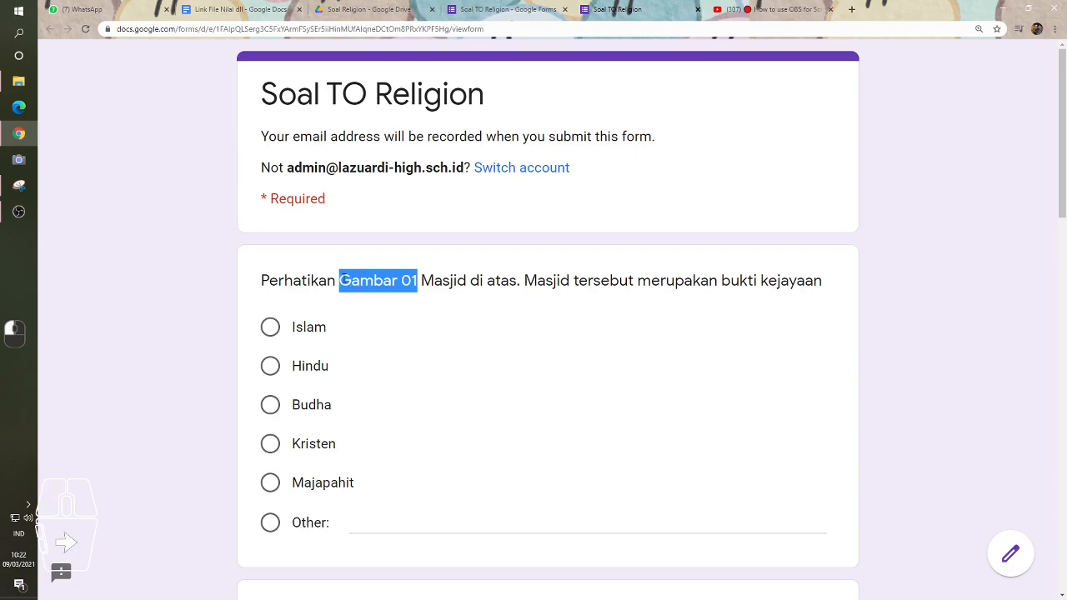
{"action": "scroll", "coordinate": [440, 302], "scroll_direction": "down", "scroll_amount": 8}
{"action": "scroll", "coordinate": [442, 302], "scroll_direction": "down", "scroll_amount": 3}
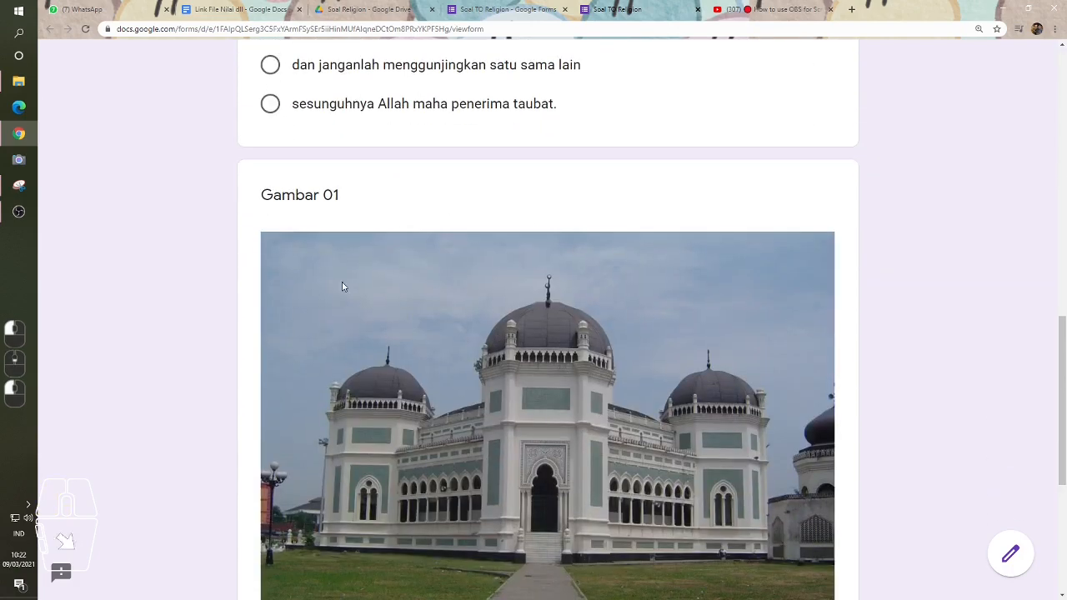
{"action": "scroll", "coordinate": [488, 355], "scroll_direction": "down", "scroll_amount": 4}
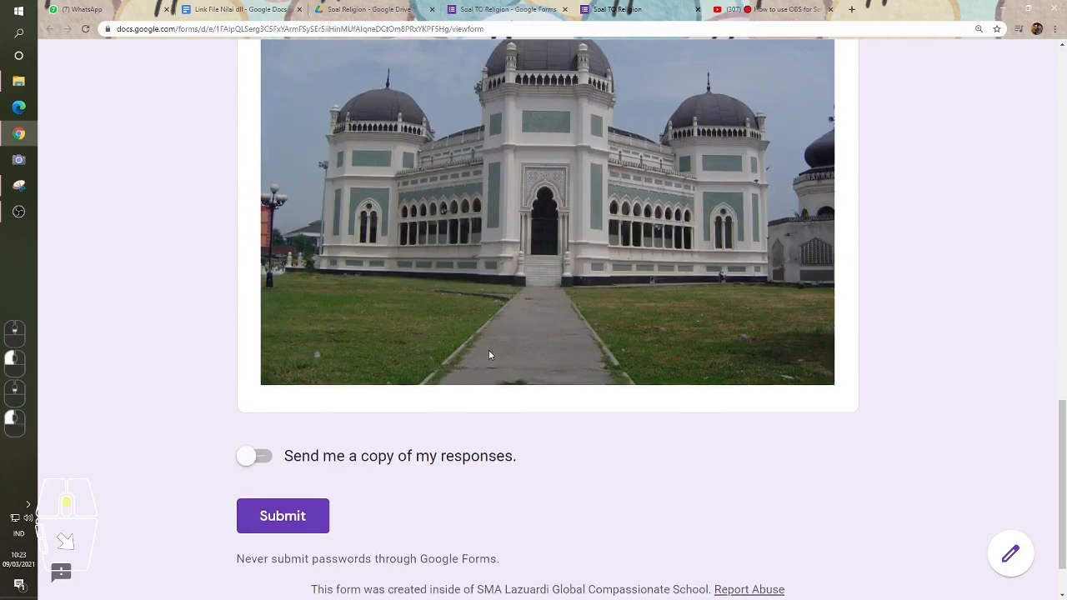
{"action": "scroll", "coordinate": [489, 355], "scroll_direction": "up", "scroll_amount": 12}
- Inspect the al-Hujurat question's title, verse image and options in the preview, and choose "karena sebagian dari prasangka itu dosa" as a trial answer
{"action": "scroll", "coordinate": [489, 355], "scroll_direction": "down", "scroll_amount": 6}
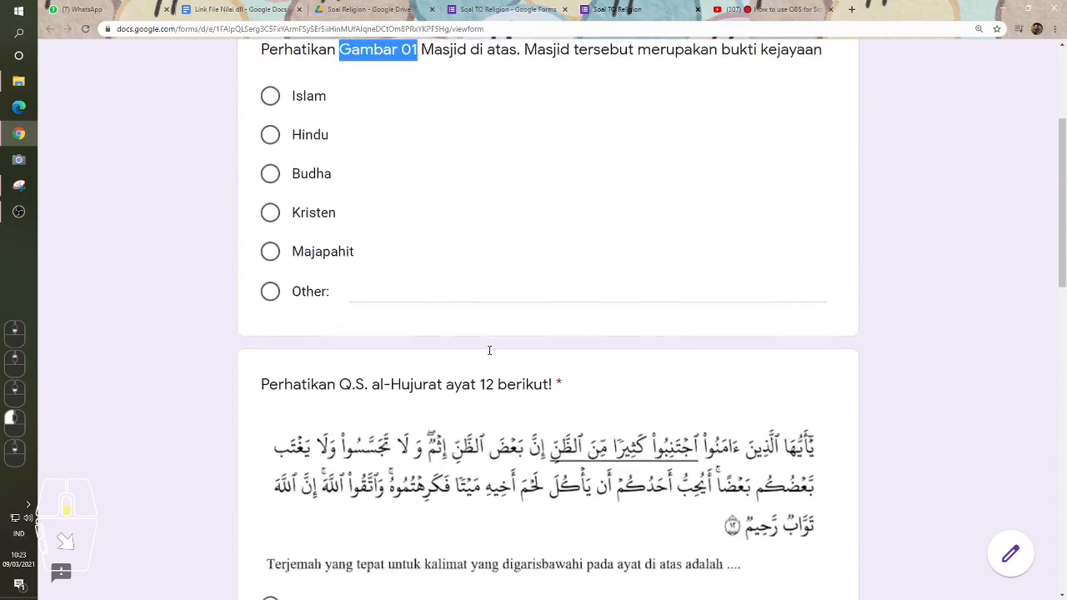
{"action": "scroll", "coordinate": [586, 97], "scroll_direction": "up", "scroll_amount": 2}
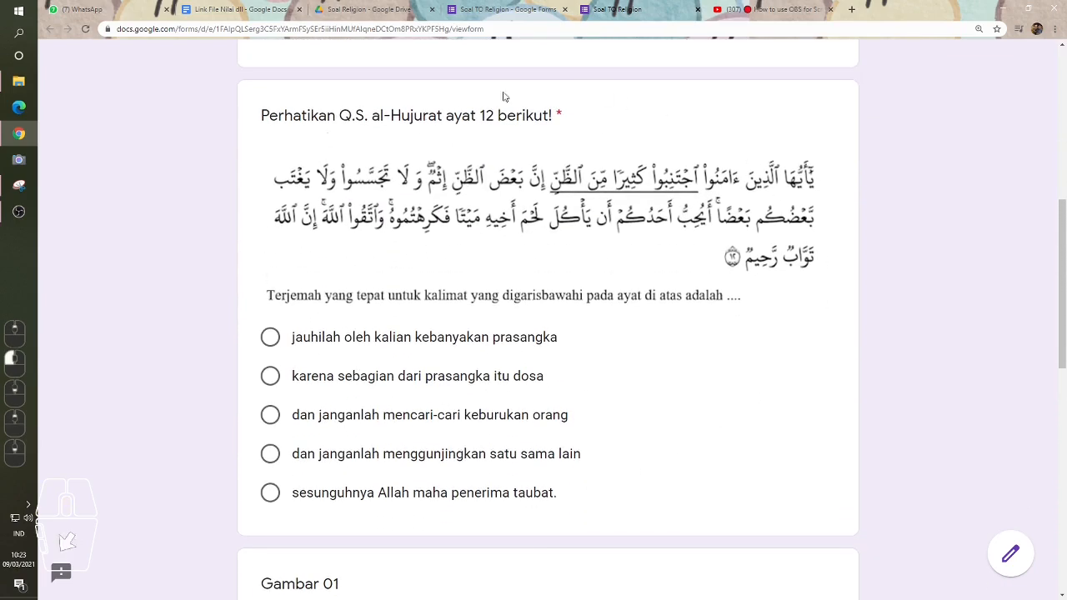
{"action": "left_click", "coordinate": [429, 115]}
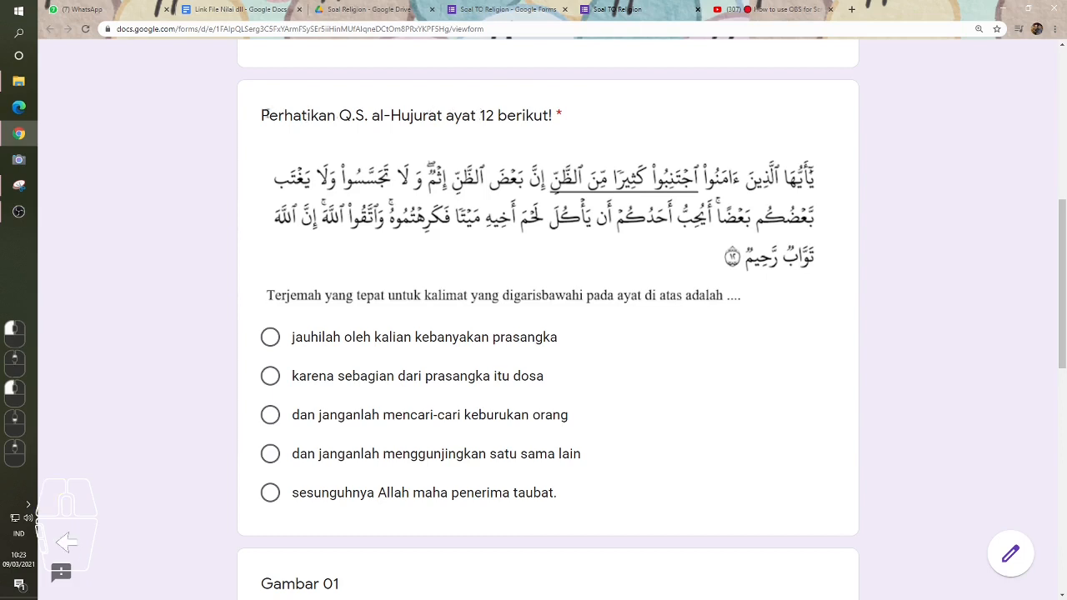
{"action": "left_click_drag", "start_coordinate": [268, 115], "coordinate": [556, 114]}
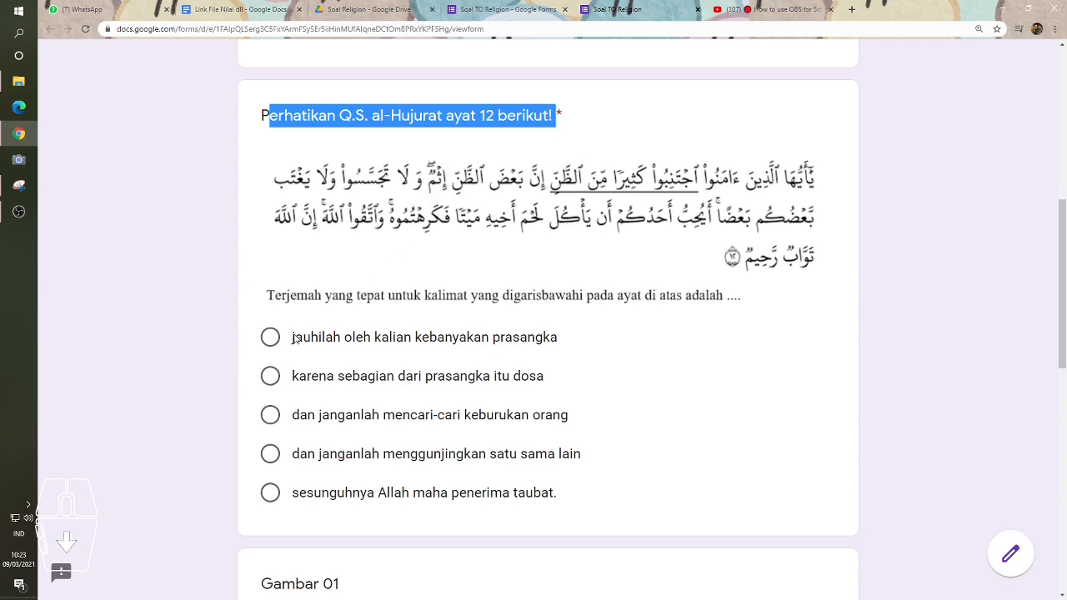
{"action": "left_click_drag", "start_coordinate": [296, 339], "coordinate": [560, 494]}
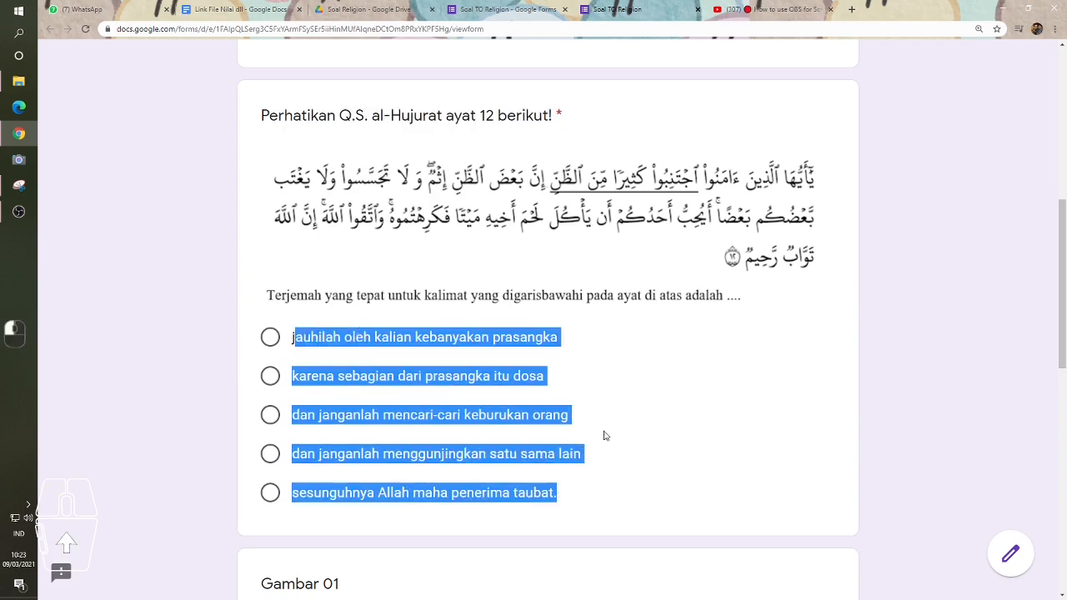
{"action": "scroll", "coordinate": [605, 436], "scroll_direction": "up", "scroll_amount": 1}
{"action": "scroll", "coordinate": [606, 435], "scroll_direction": "down", "scroll_amount": 1}
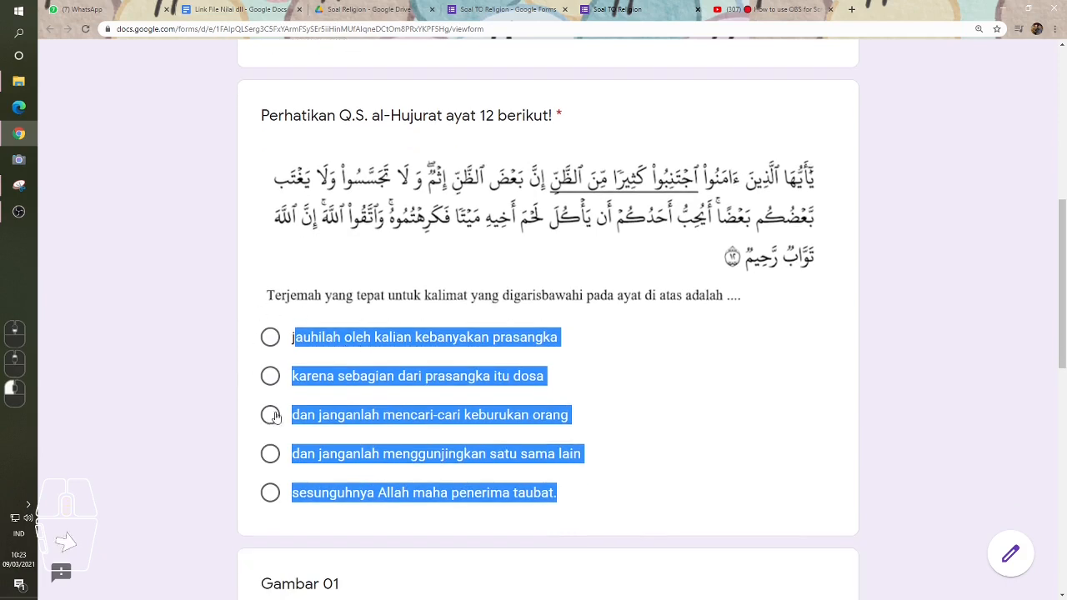
{"action": "left_click", "coordinate": [369, 375]}
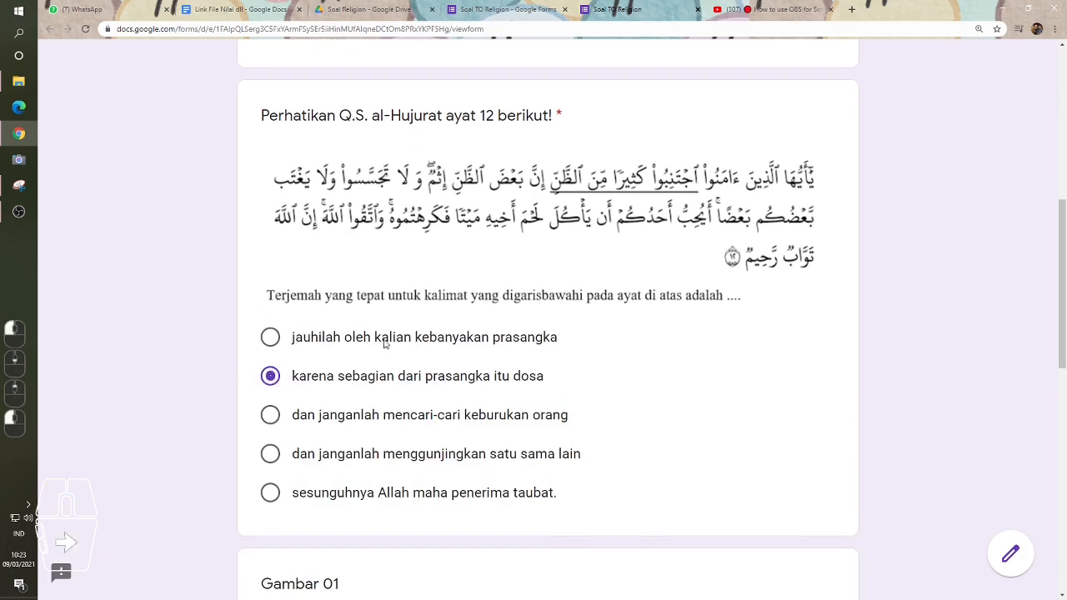
- Turn on shuffled option order for the al-Hujurat question in the form editor
{"action": "left_click", "coordinate": [479, 8]}
{"action": "scroll", "coordinate": [396, 327], "scroll_direction": "down", "scroll_amount": 4}
{"action": "scroll", "coordinate": [397, 327], "scroll_direction": "up", "scroll_amount": 15}
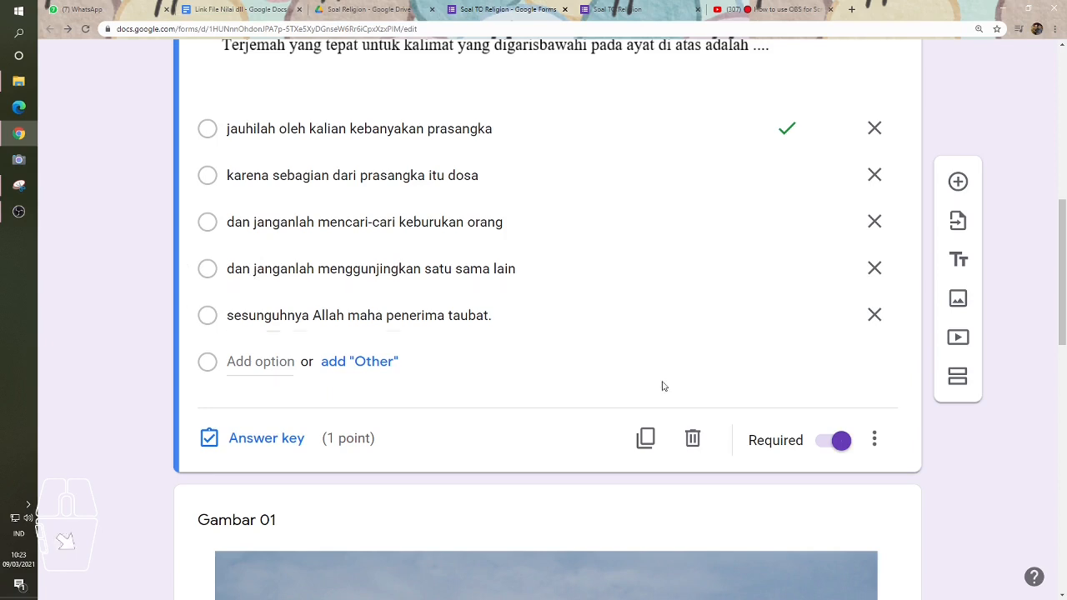
{"action": "left_click", "coordinate": [874, 438]}
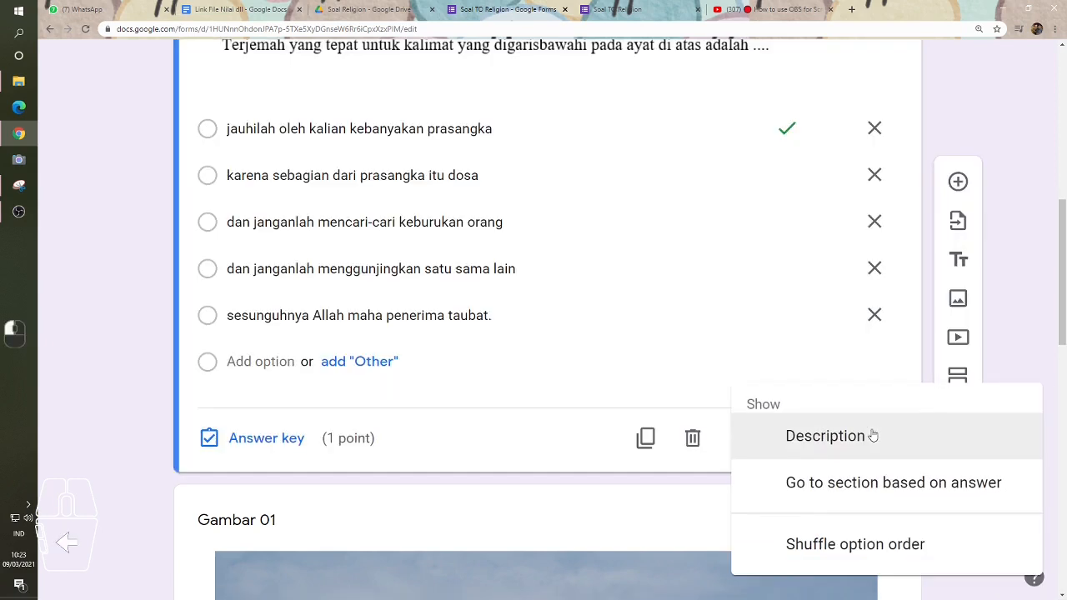
{"action": "left_click", "coordinate": [846, 544]}
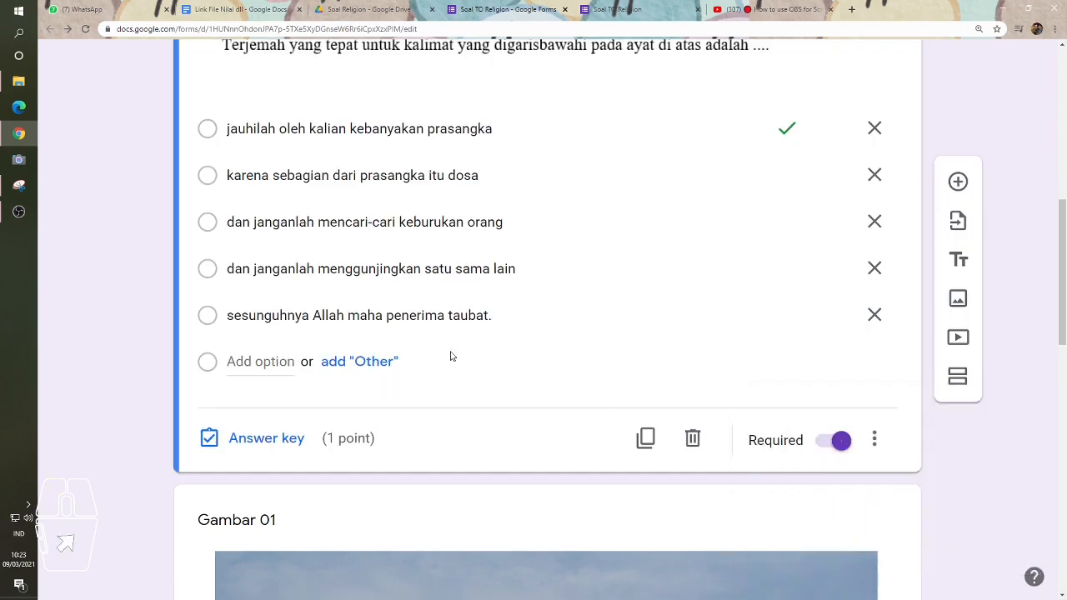
- Reload the form preview and check the order of the al-Hujurat answer options and the placement of the Gambar 01 image block
{"action": "left_click", "coordinate": [618, 9]}
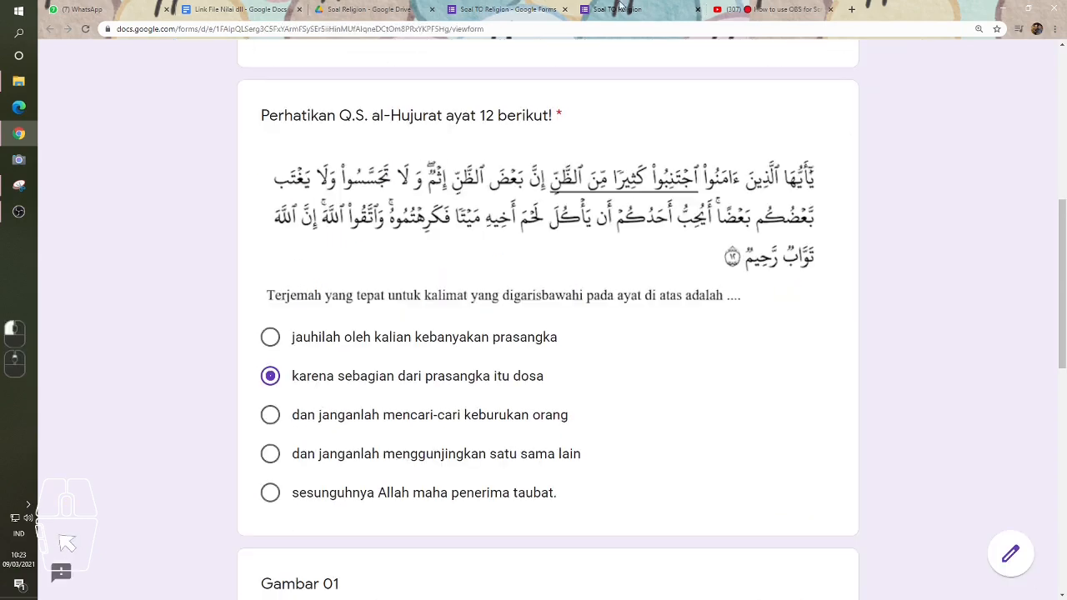
{"action": "scroll", "coordinate": [608, 161], "scroll_direction": "up", "scroll_amount": 6}
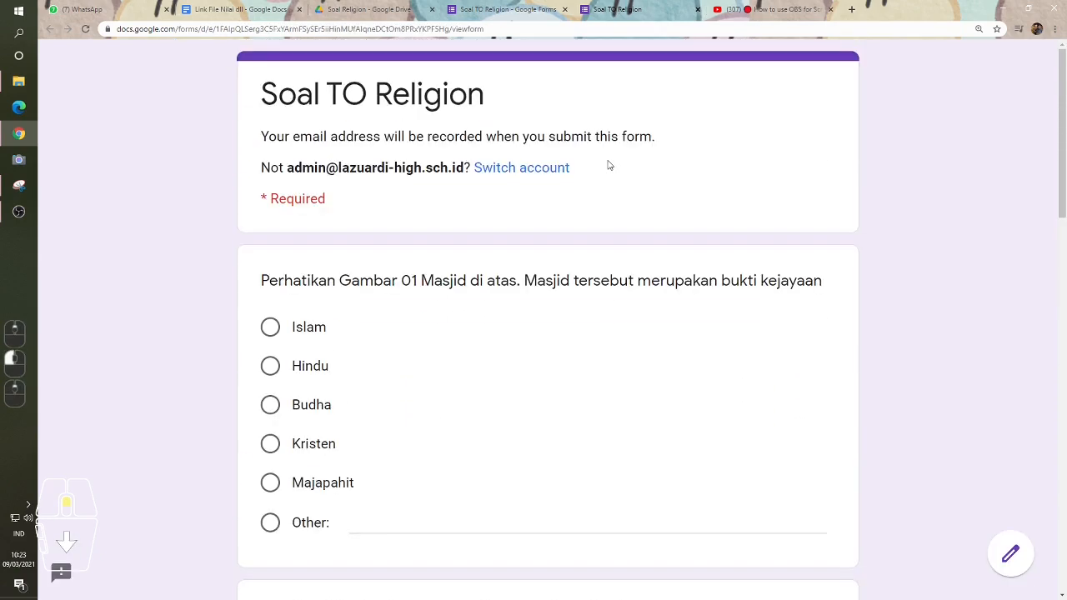
{"action": "left_click", "coordinate": [87, 29]}
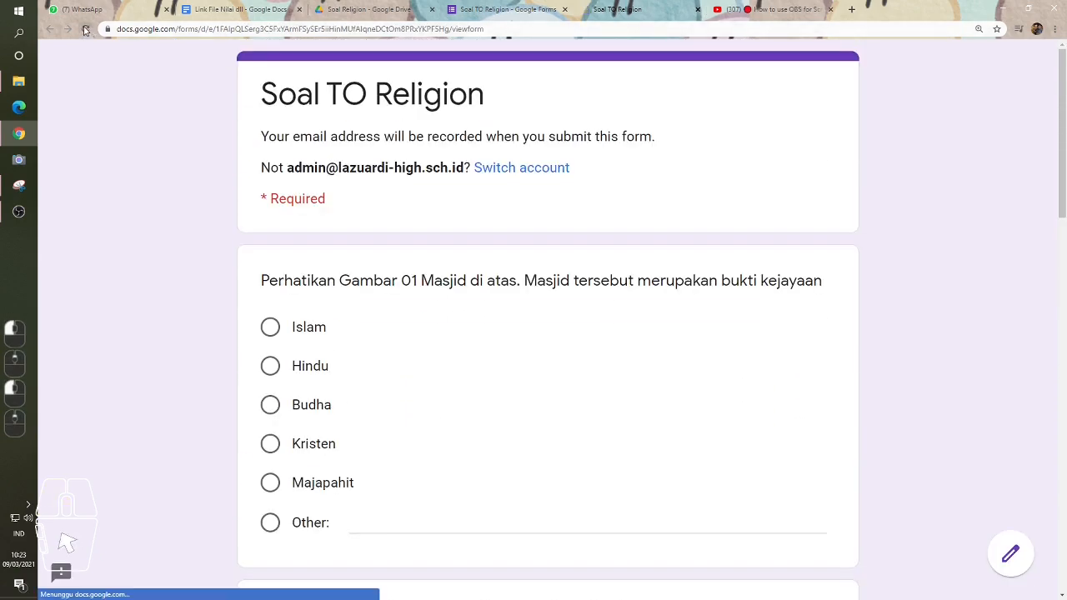
{"action": "left_click", "coordinate": [575, 97]}
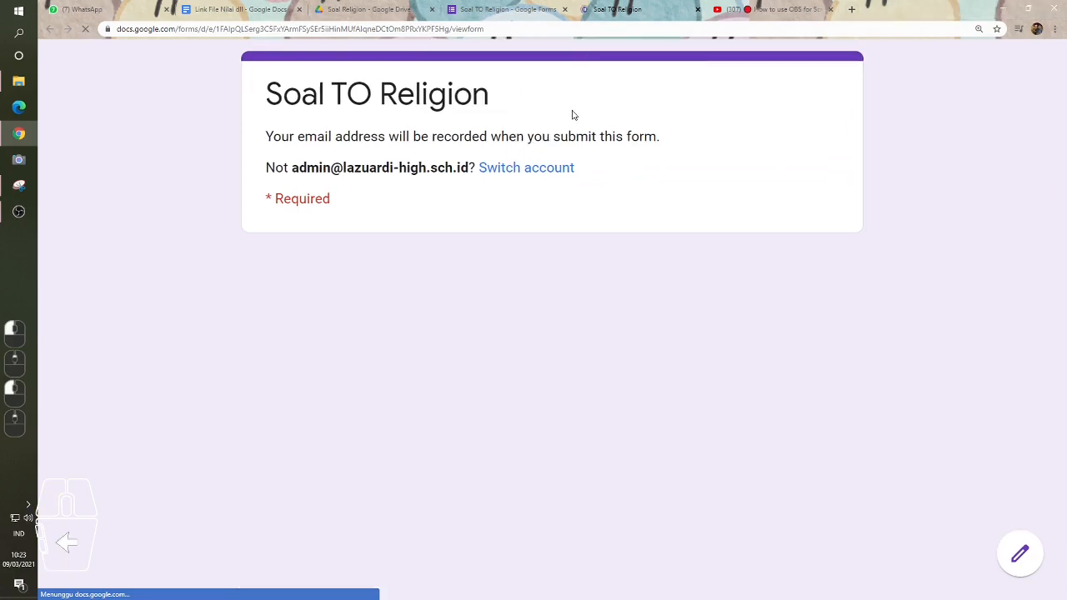
{"action": "scroll", "coordinate": [574, 108], "scroll_direction": "down", "scroll_amount": 4}
{"action": "scroll", "coordinate": [573, 115], "scroll_direction": "down", "scroll_amount": 3}
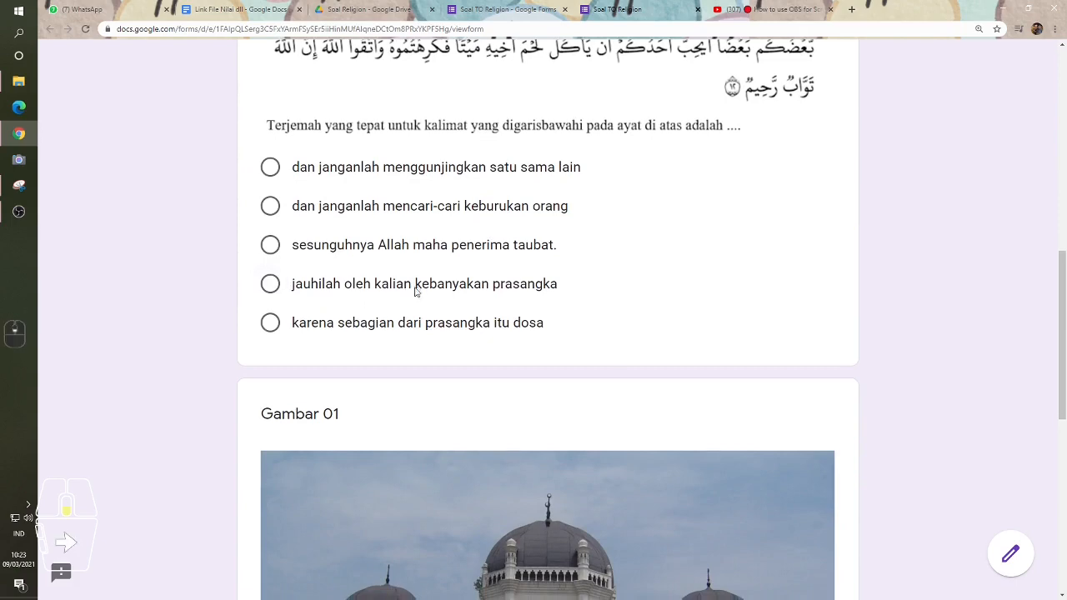
{"action": "scroll", "coordinate": [428, 288], "scroll_direction": "down", "scroll_amount": 6}
{"action": "scroll", "coordinate": [482, 265], "scroll_direction": "up", "scroll_amount": 4}
{"action": "scroll", "coordinate": [483, 265], "scroll_direction": "up", "scroll_amount": 4}
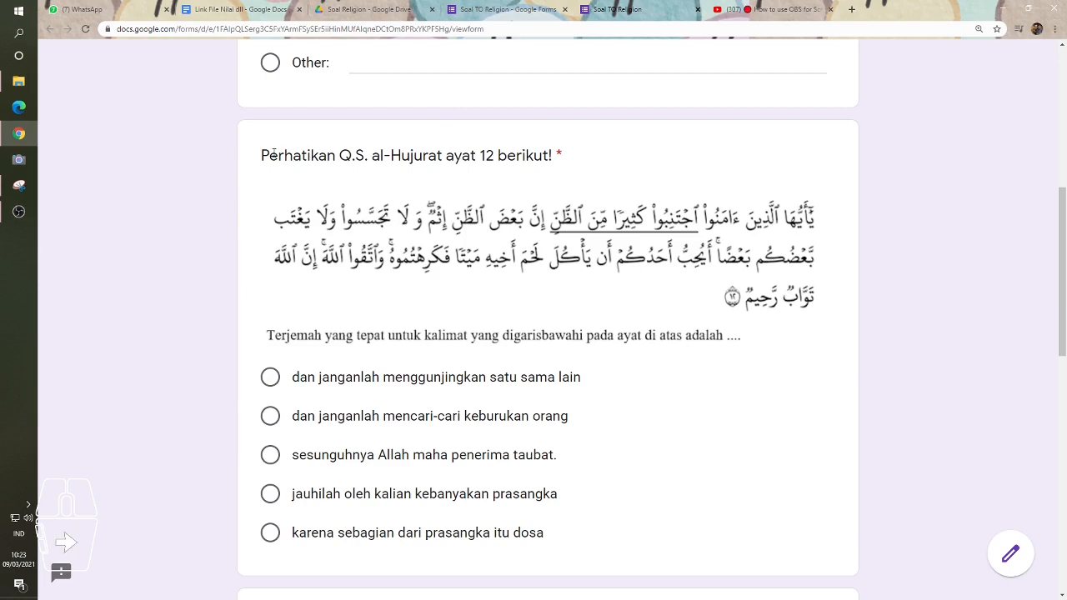
- Highlight the al-Hujurat question's title and answer options in the preview to examine how they sit around the embedded verse image
{"action": "left_click_drag", "start_coordinate": [270, 155], "coordinate": [593, 158]}
{"action": "left_click", "coordinate": [350, 214]}
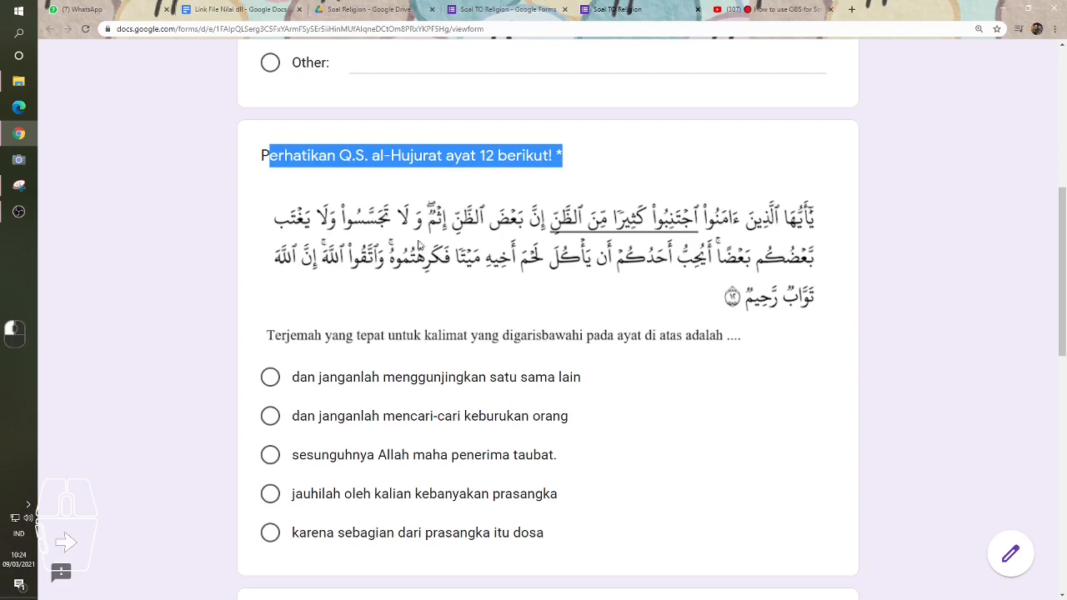
{"action": "left_click_drag", "start_coordinate": [298, 377], "coordinate": [450, 544]}
{"action": "left_click_drag", "start_coordinate": [287, 154], "coordinate": [560, 158]}
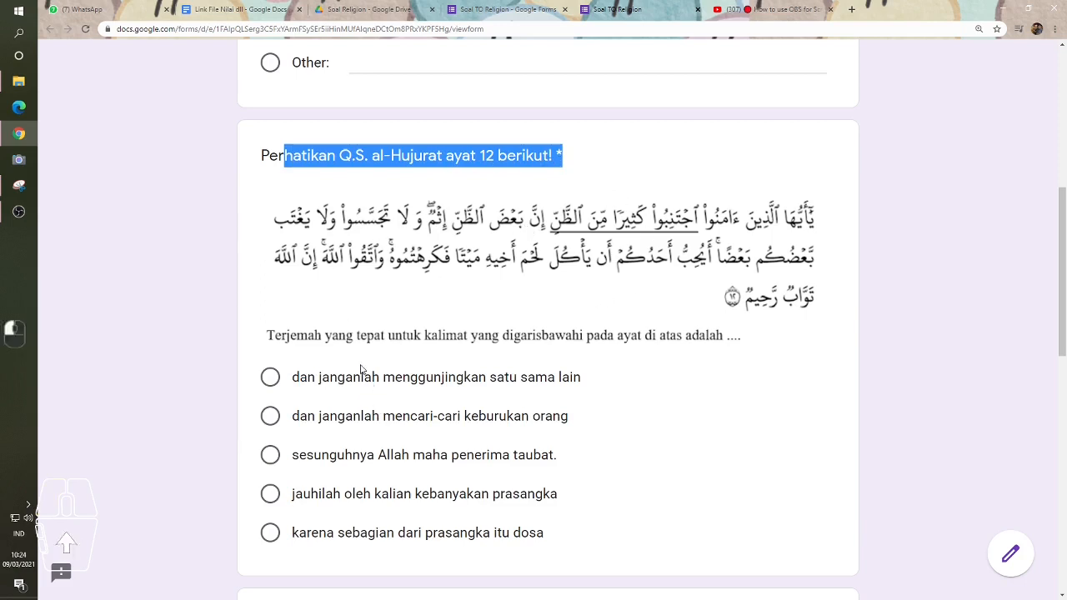
{"action": "left_click_drag", "start_coordinate": [354, 376], "coordinate": [499, 534]}
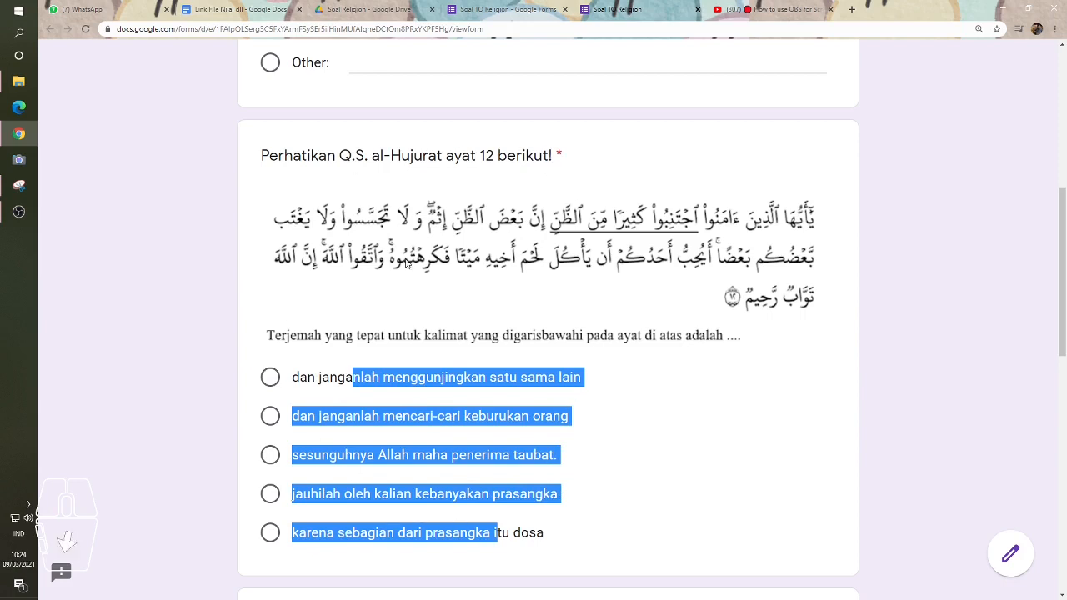
{"action": "left_click", "coordinate": [512, 384]}
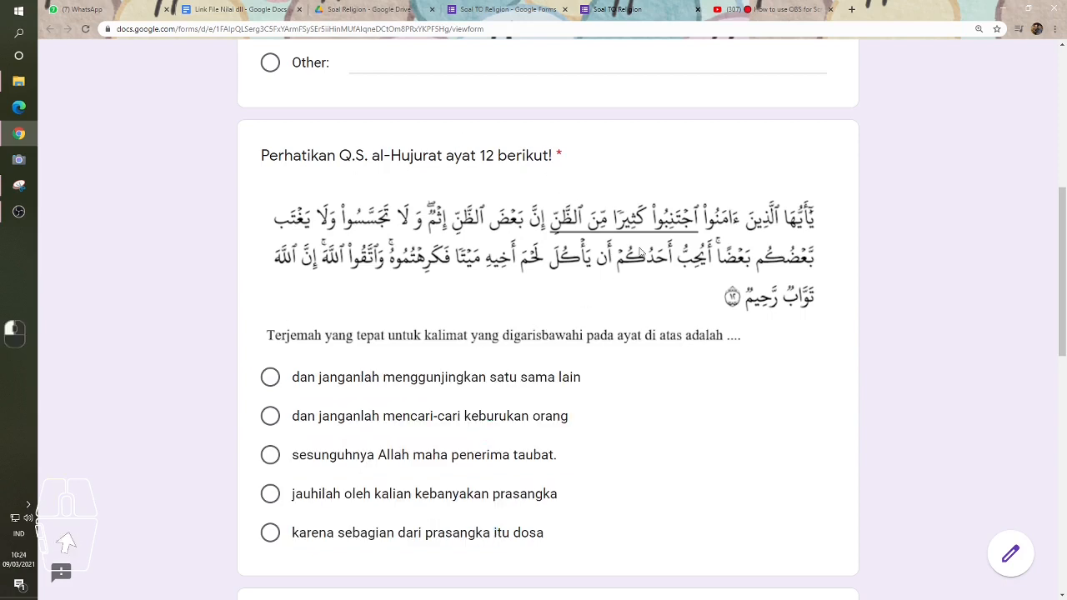
{"action": "scroll", "coordinate": [650, 161], "scroll_direction": "up", "scroll_amount": 5}
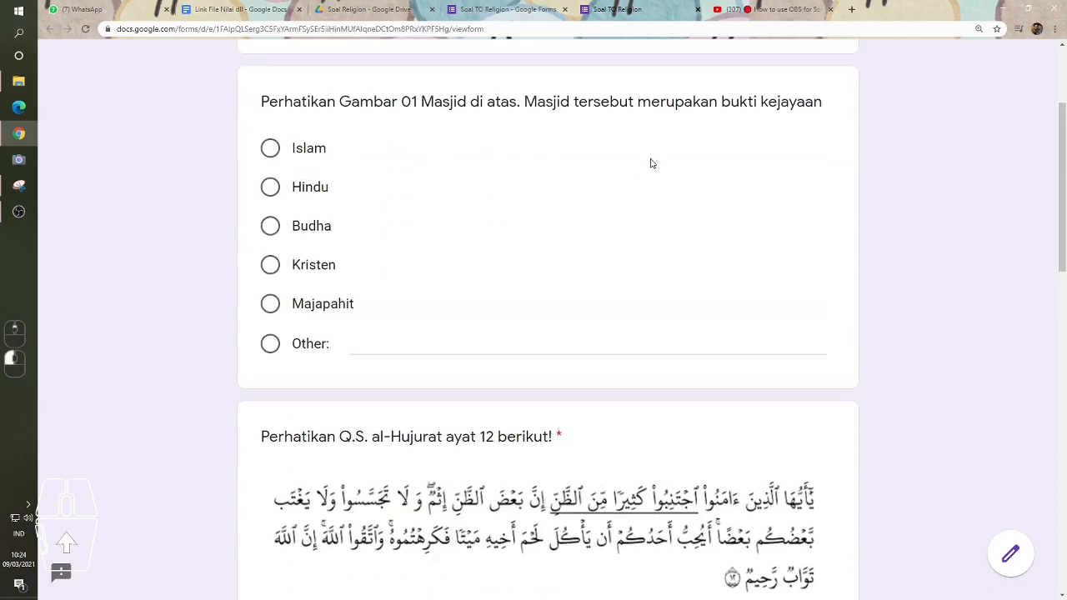
- Close the form preview and delete the Gambar 01 mosque image block from the form
{"action": "left_click", "coordinate": [698, 9]}
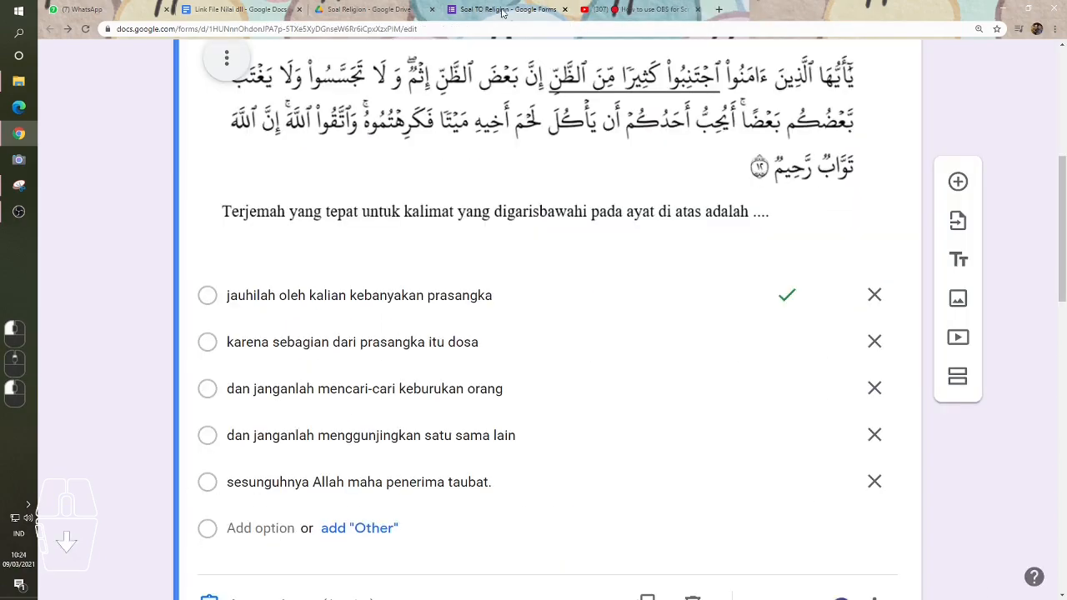
{"action": "scroll", "coordinate": [500, 350], "scroll_direction": "up", "scroll_amount": 5}
{"action": "scroll", "coordinate": [503, 353], "scroll_direction": "down", "scroll_amount": 9}
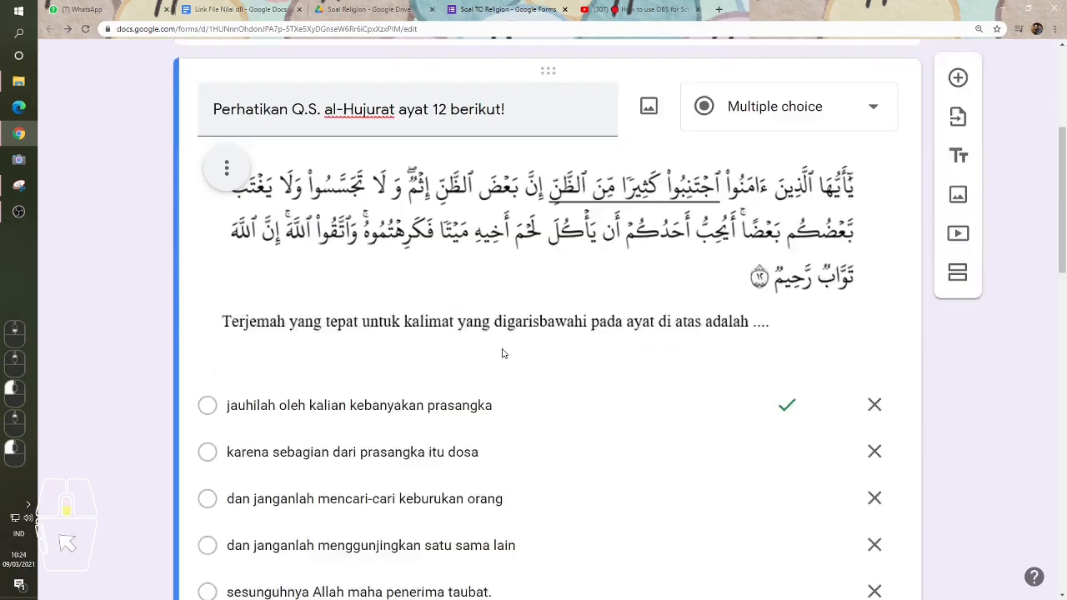
{"action": "scroll", "coordinate": [503, 353], "scroll_direction": "down", "scroll_amount": 4}
{"action": "scroll", "coordinate": [702, 153], "scroll_direction": "up", "scroll_amount": 2}
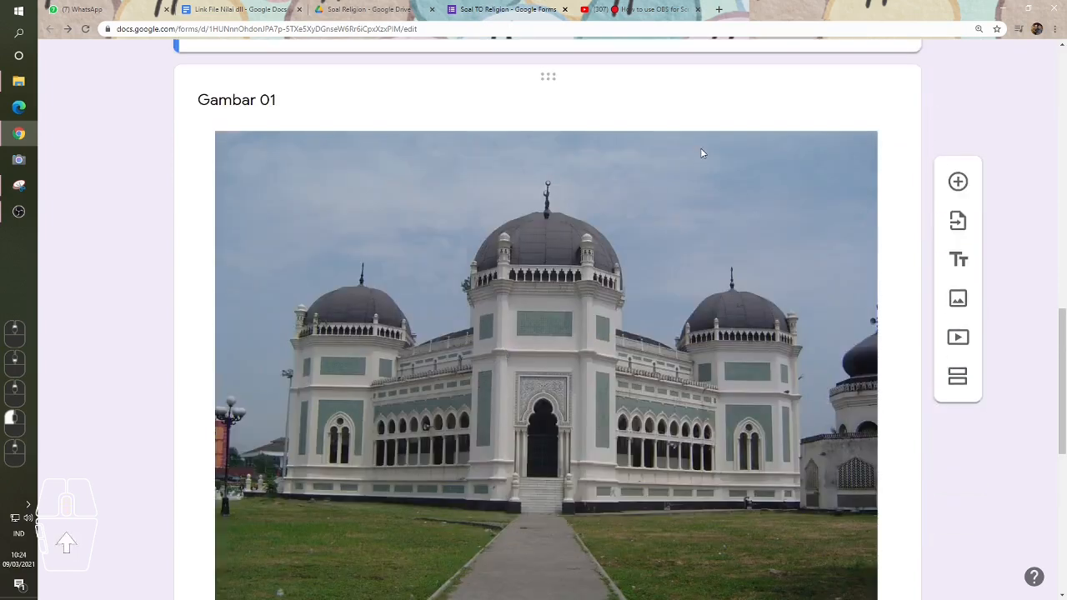
{"action": "left_click", "coordinate": [549, 78]}
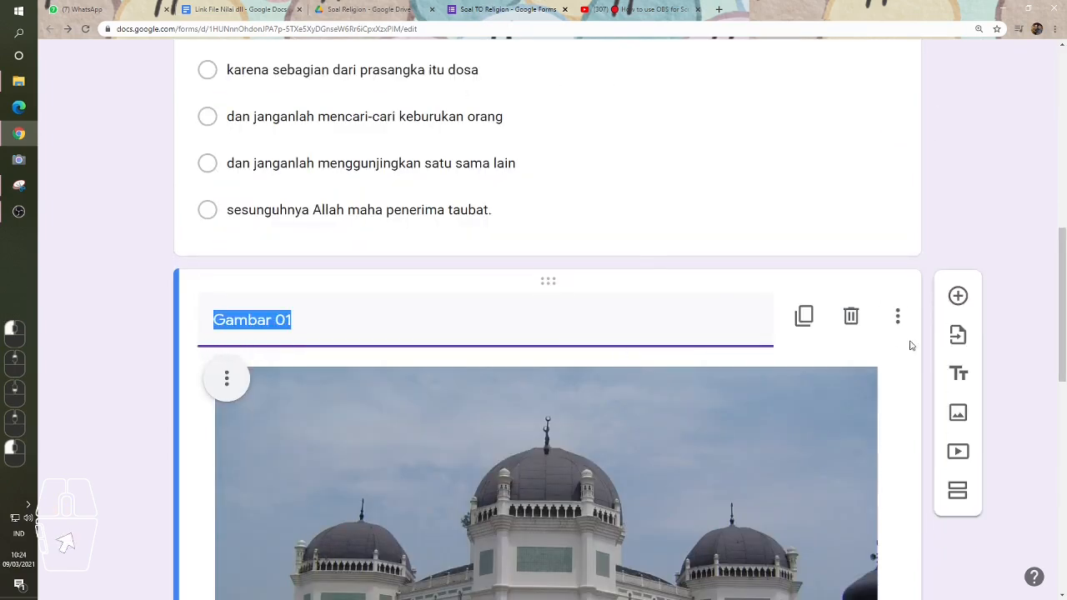
{"action": "left_click", "coordinate": [851, 316]}
- Delete the mosque question about Gambar 01 from the form and review the remaining al-Hujurat question
{"action": "scroll", "coordinate": [717, 289], "scroll_direction": "down", "scroll_amount": 3}
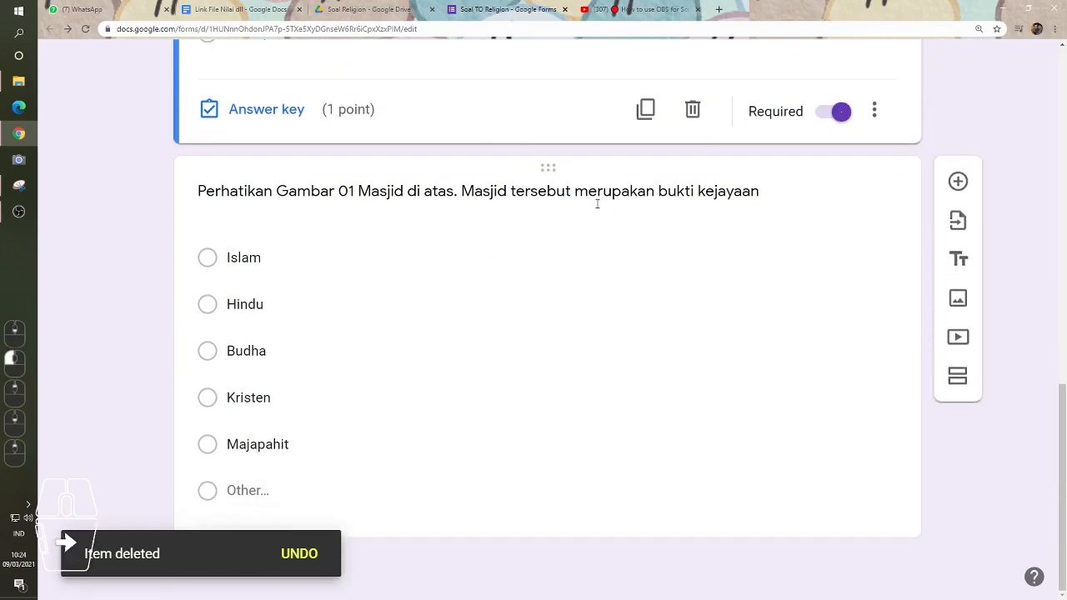
{"action": "left_click", "coordinate": [597, 204]}
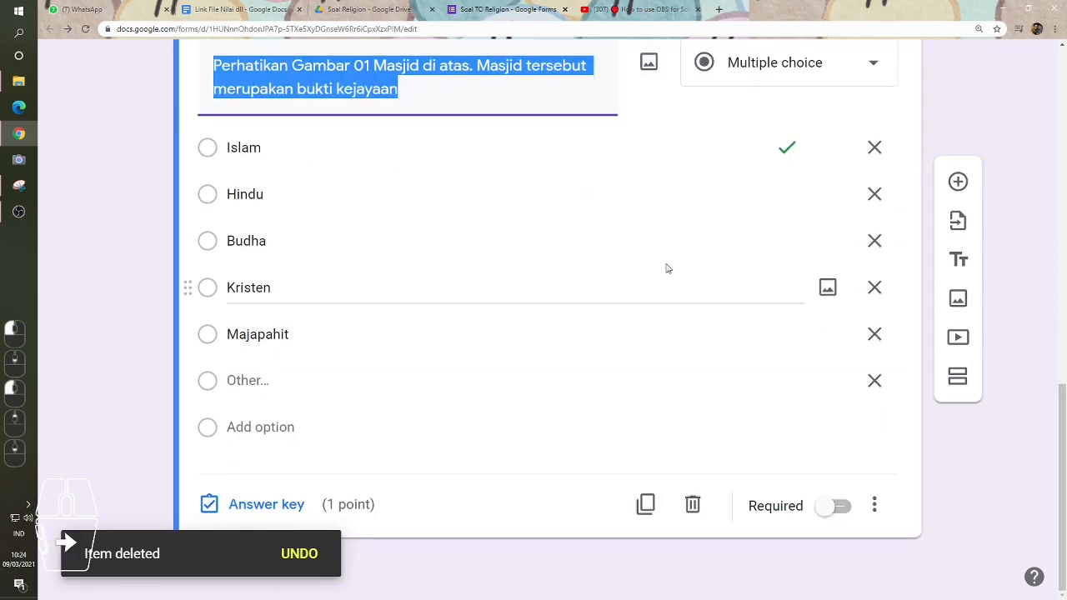
{"action": "scroll", "coordinate": [667, 269], "scroll_direction": "up", "scroll_amount": 3}
{"action": "scroll", "coordinate": [641, 312], "scroll_direction": "down", "scroll_amount": 3}
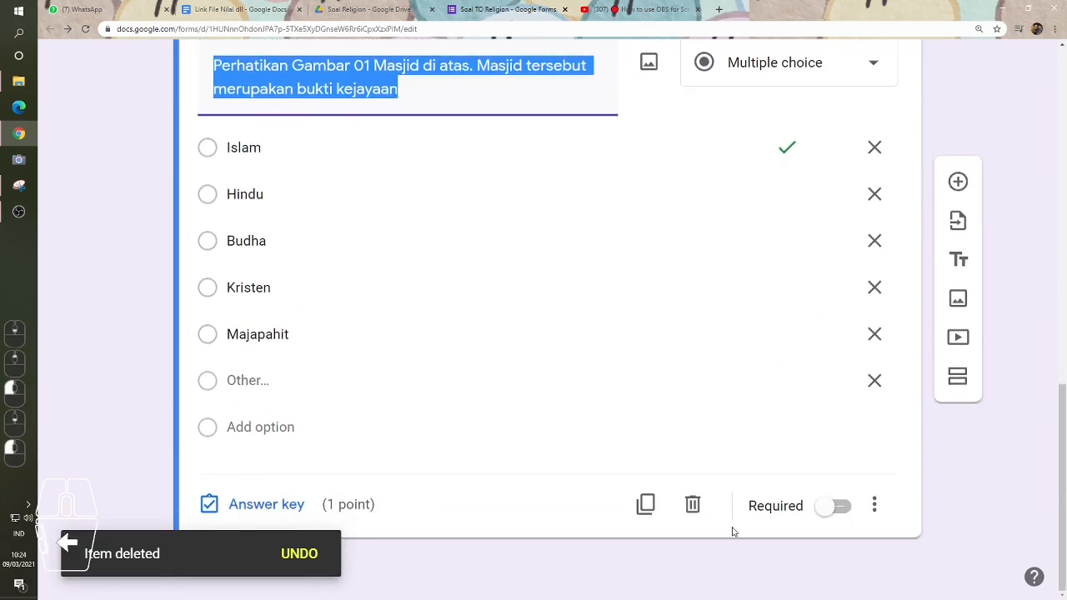
{"action": "left_click", "coordinate": [693, 504]}
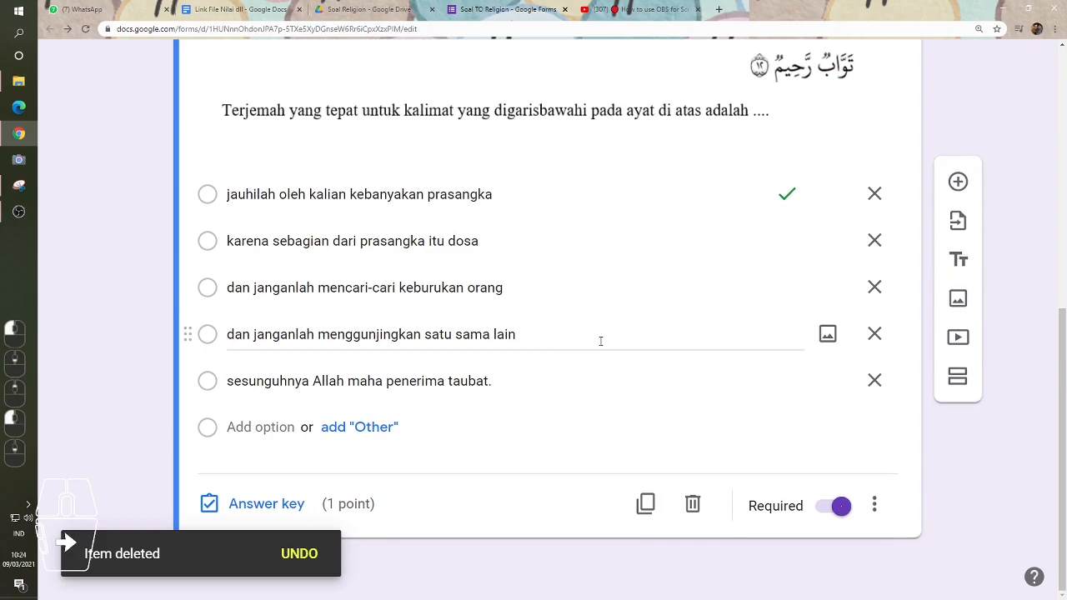
{"action": "scroll", "coordinate": [623, 384], "scroll_direction": "up", "scroll_amount": 5}
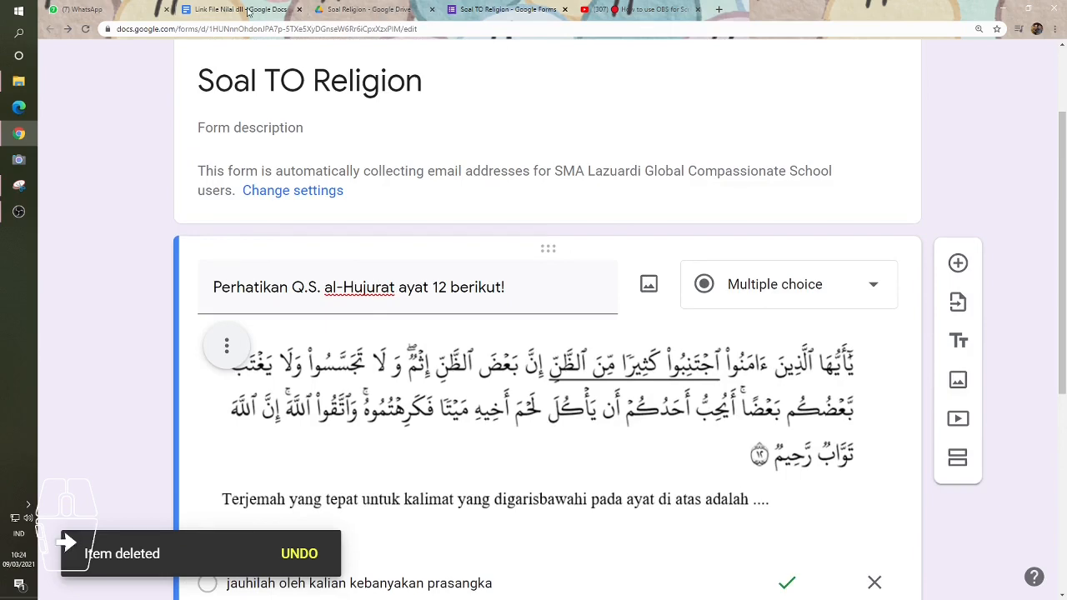
{"action": "scroll", "coordinate": [276, 400], "scroll_direction": "down", "scroll_amount": 4}
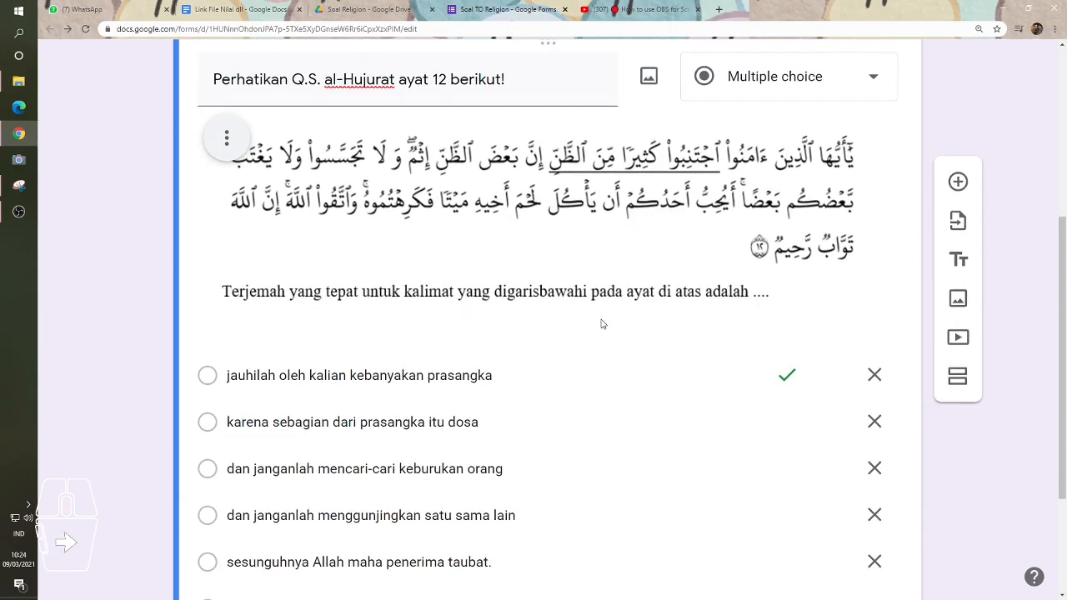
{"action": "scroll", "coordinate": [597, 323], "scroll_direction": "up", "scroll_amount": 1}
- Switch to the Soal Religion folder in Google Drive and magnify the file list to point out the "Soal USBK PAI U Google Form" document
{"action": "left_click", "coordinate": [226, 12]}
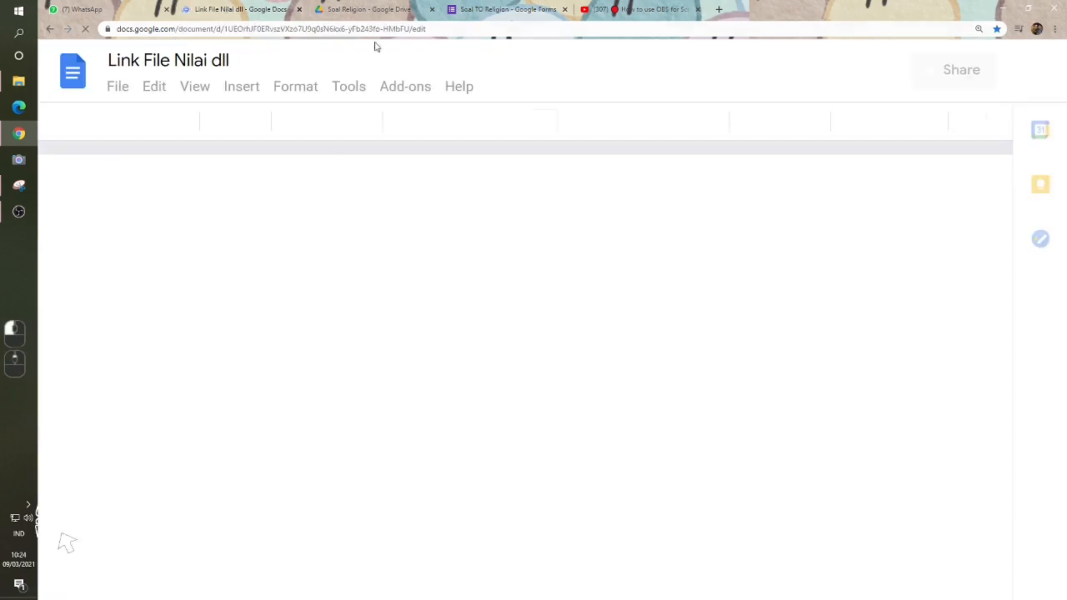
{"action": "left_click", "coordinate": [358, 10]}
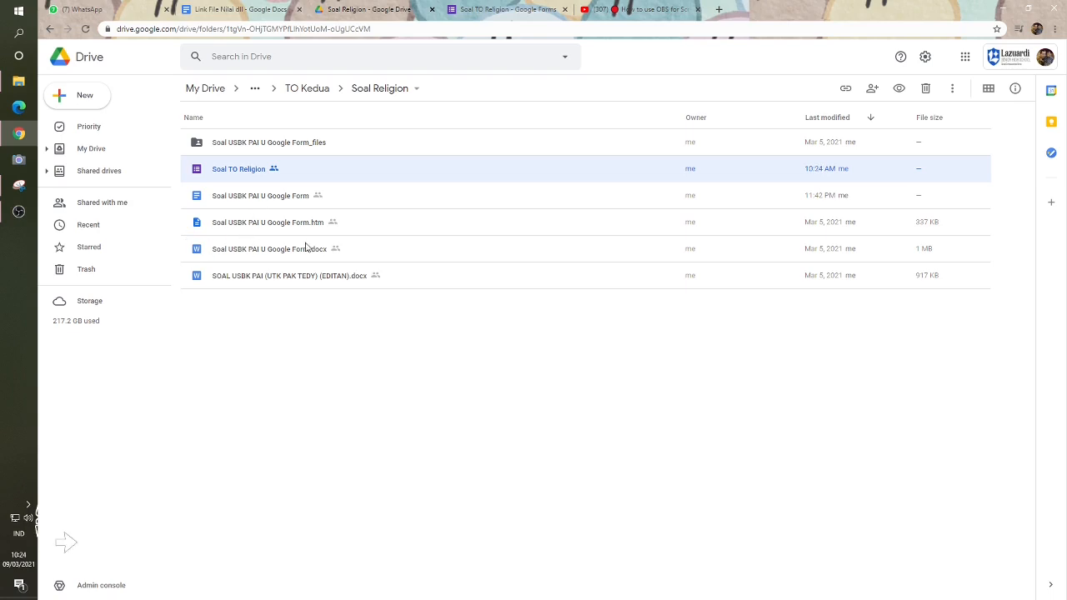
{"action": "key", "text": "super"}
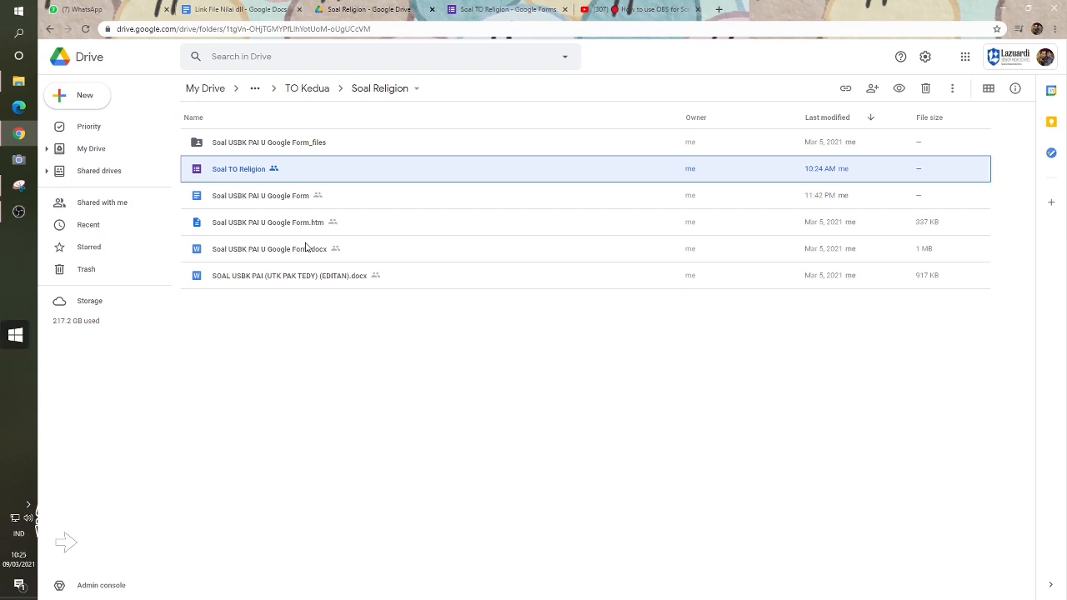
{"action": "key", "text": "super+plus"}
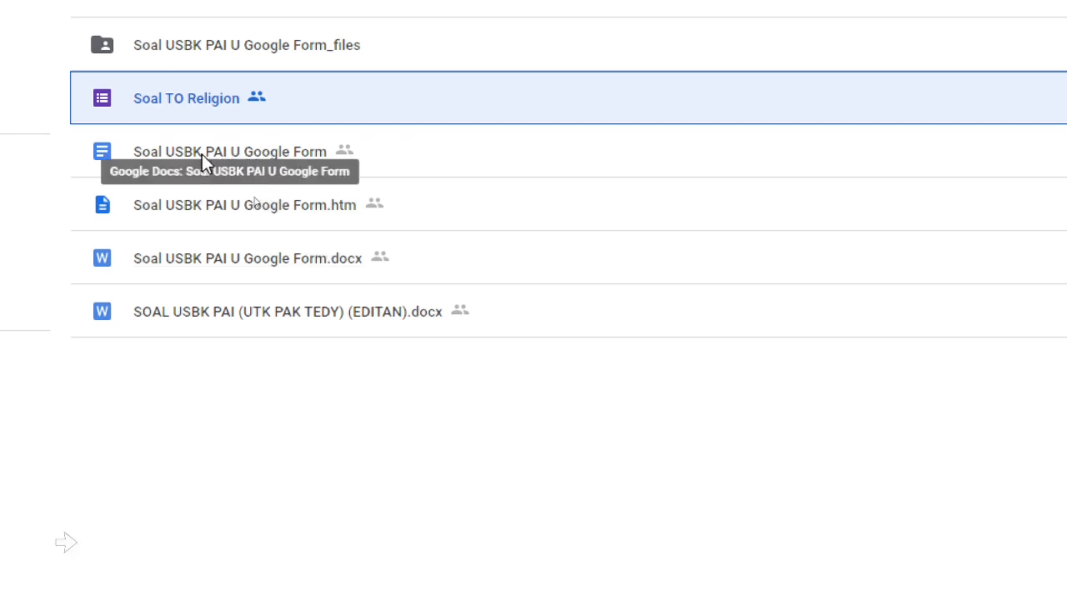
{"action": "left_click", "coordinate": [231, 158]}
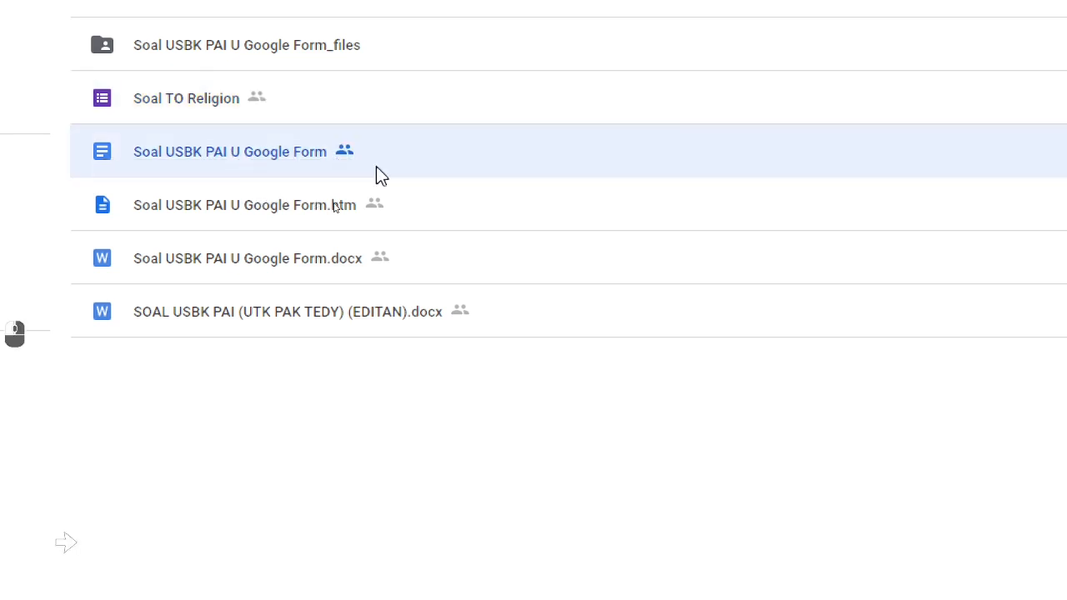
{"action": "key", "text": "Escape"}
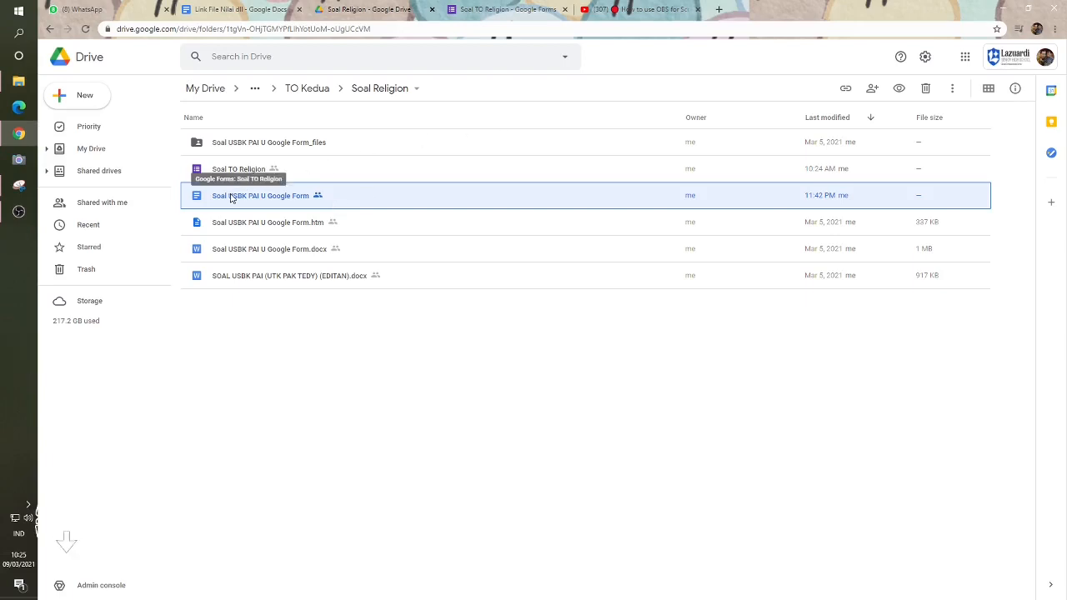
- Open the "Soal USBK PAI U Google Form" document in Google Docs and inspect the al-Hujurat question's verse image and bulleted options
{"action": "double_click", "coordinate": [236, 171]}
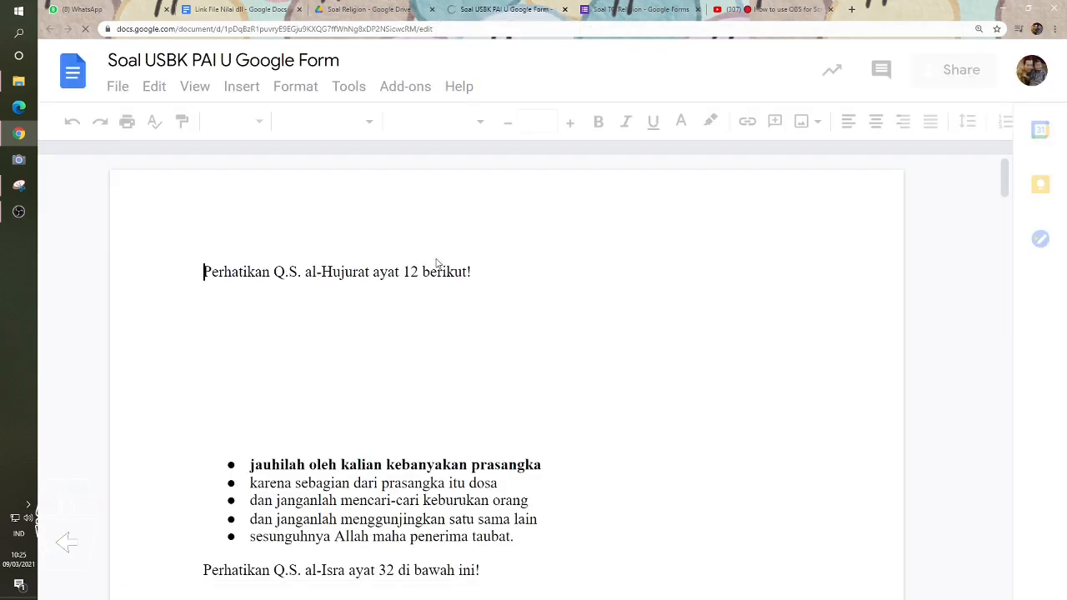
{"action": "scroll", "coordinate": [444, 266], "scroll_direction": "down", "scroll_amount": 2}
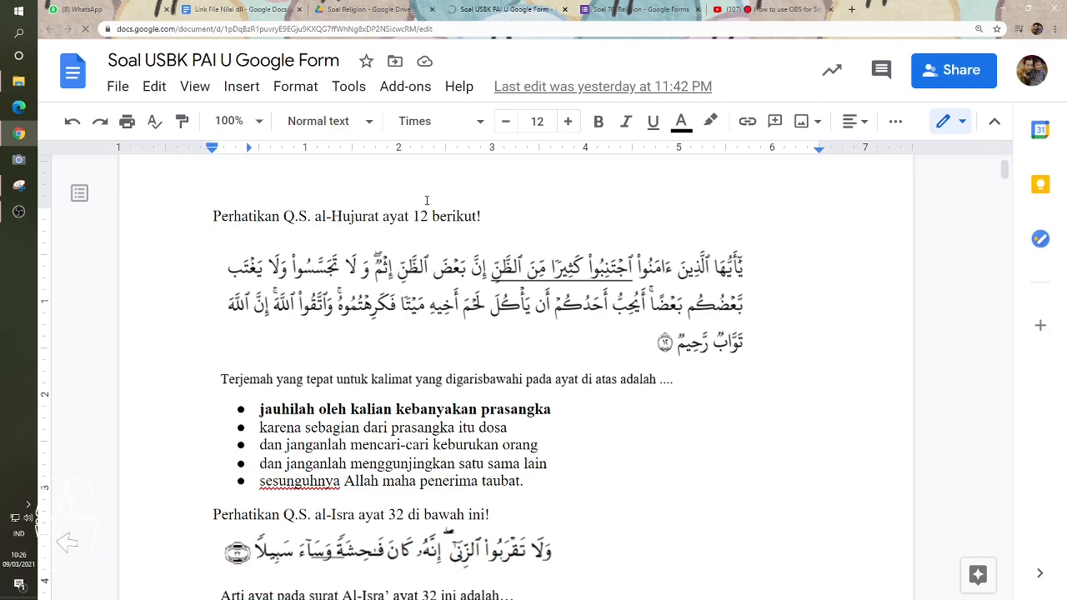
{"action": "left_click", "coordinate": [414, 274]}
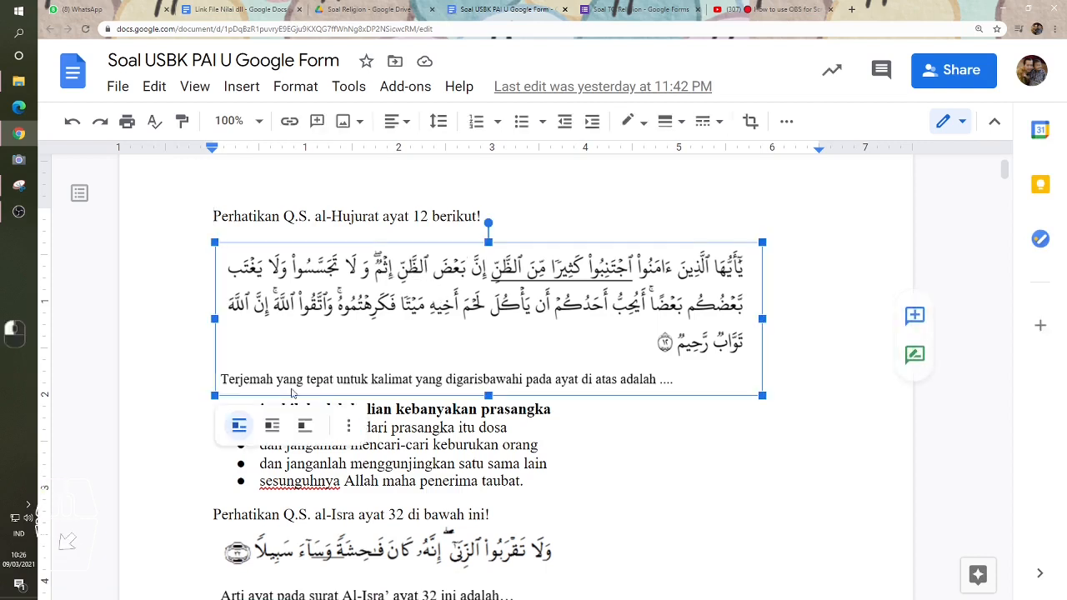
{"action": "left_click", "coordinate": [200, 436]}
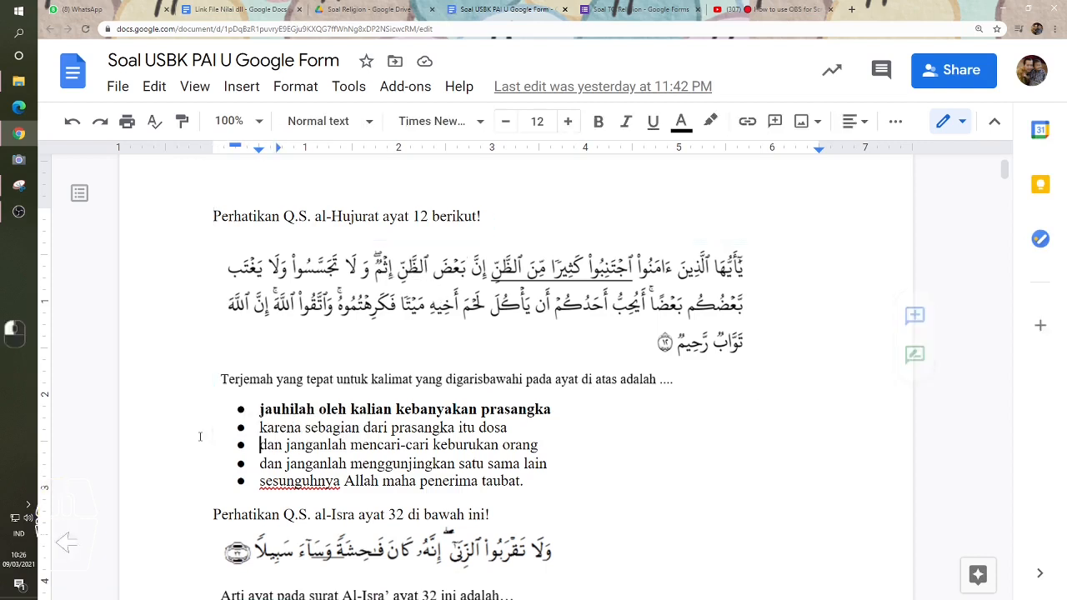
{"action": "left_click", "coordinate": [298, 297]}
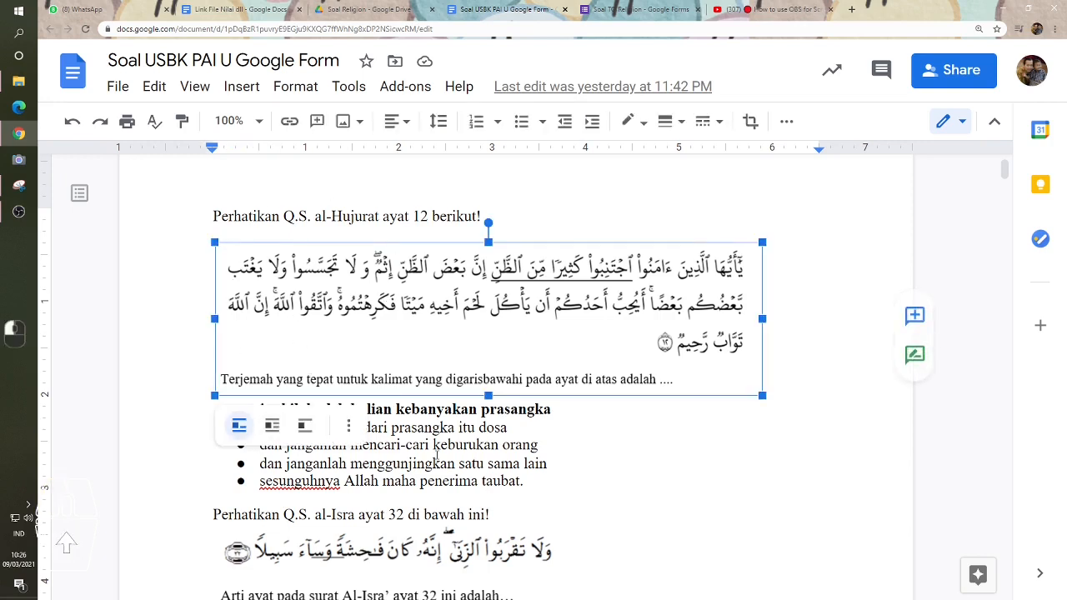
- Examine the al-Hujurat question's five answer options, the bold correct answer and the bulleted-list formatting they use
{"action": "left_click", "coordinate": [435, 455]}
{"action": "left_click_drag", "start_coordinate": [524, 481], "coordinate": [257, 410]}
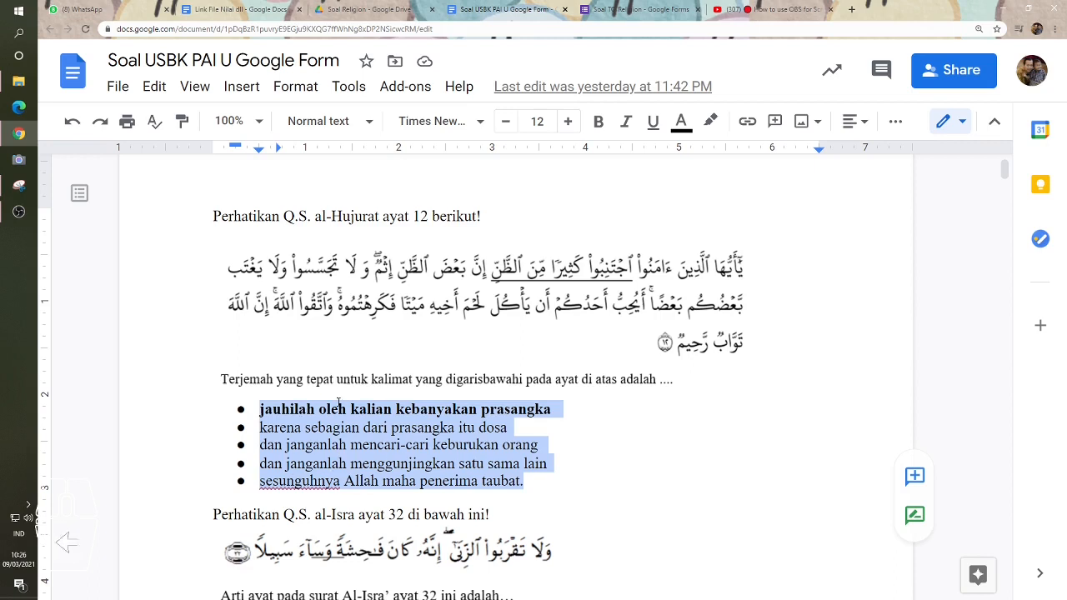
{"action": "left_click_drag", "start_coordinate": [259, 408], "coordinate": [550, 409]}
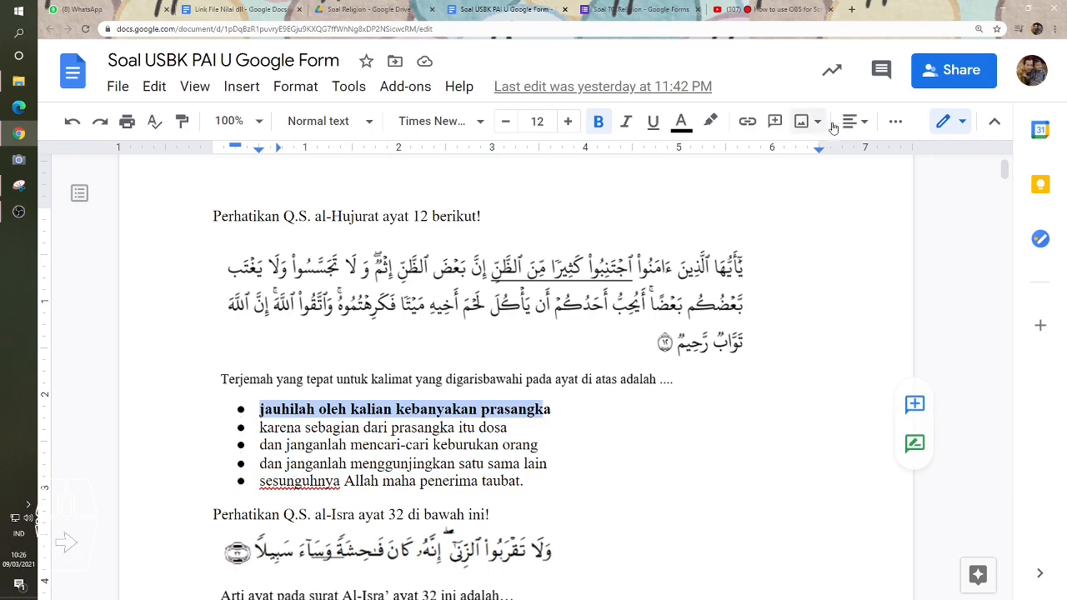
{"action": "left_click", "coordinate": [895, 121]}
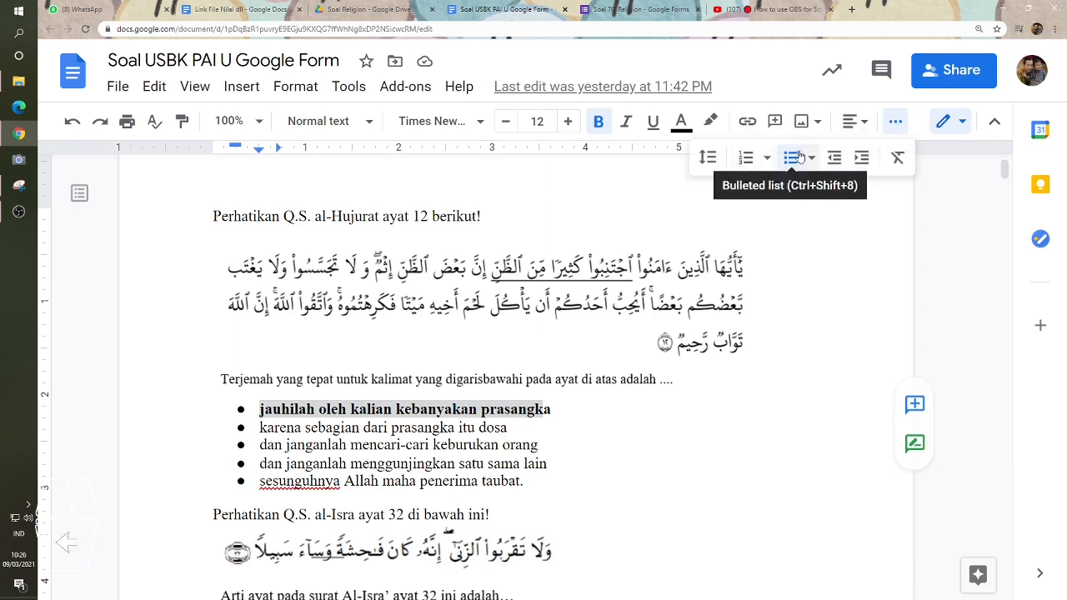
{"action": "left_click", "coordinate": [340, 464]}
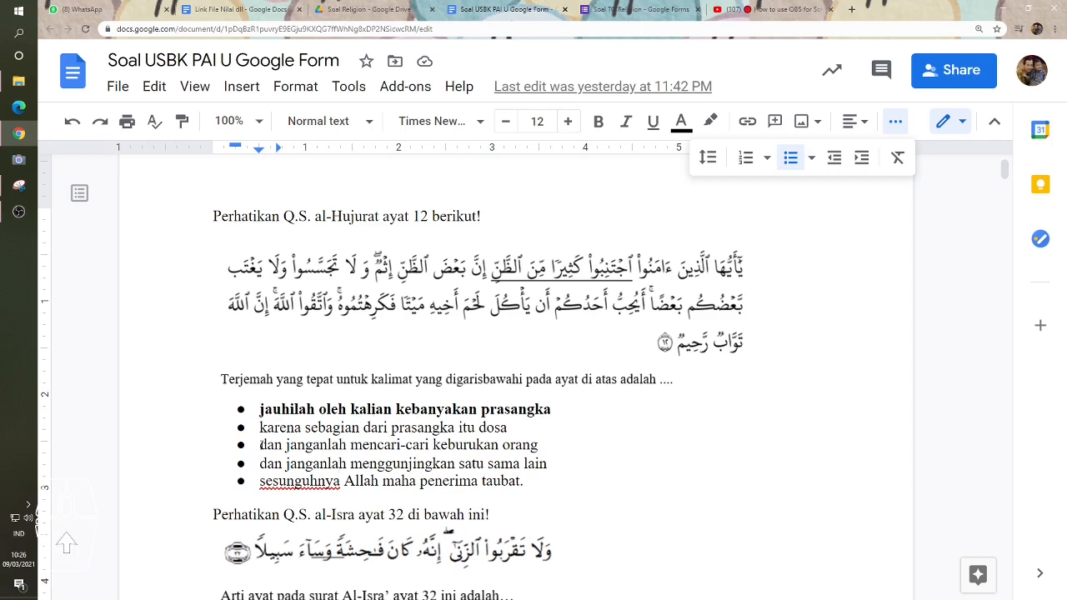
- Try bold formatting on the option "dan janganlah mencari-cari keburukan orang" and remove it again
{"action": "left_click_drag", "start_coordinate": [260, 445], "coordinate": [538, 445]}
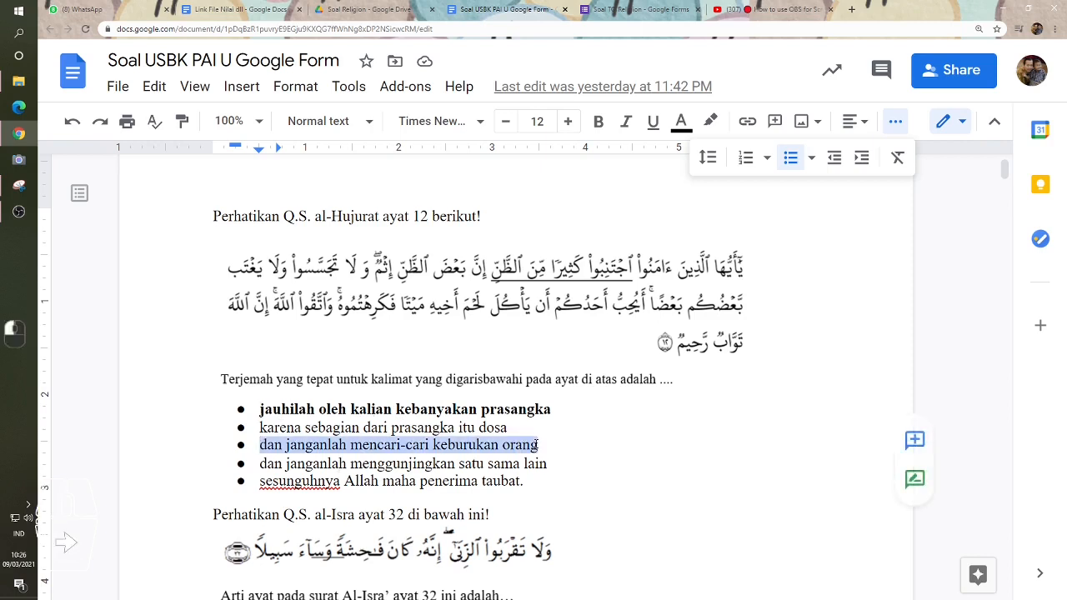
{"action": "key", "text": "ctrl+b"}
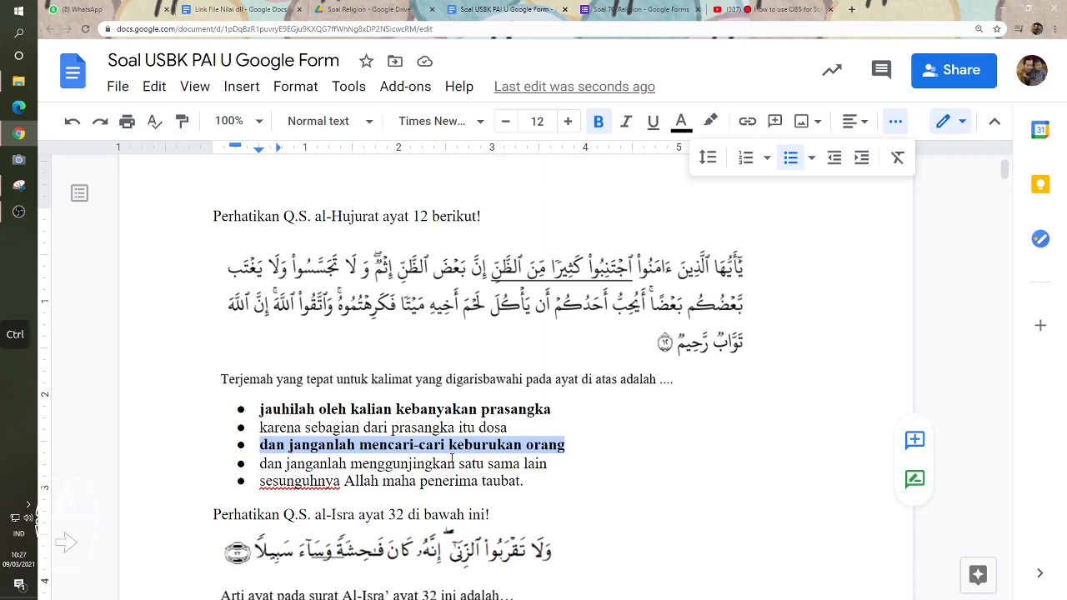
{"action": "key", "text": "ctrl+b"}
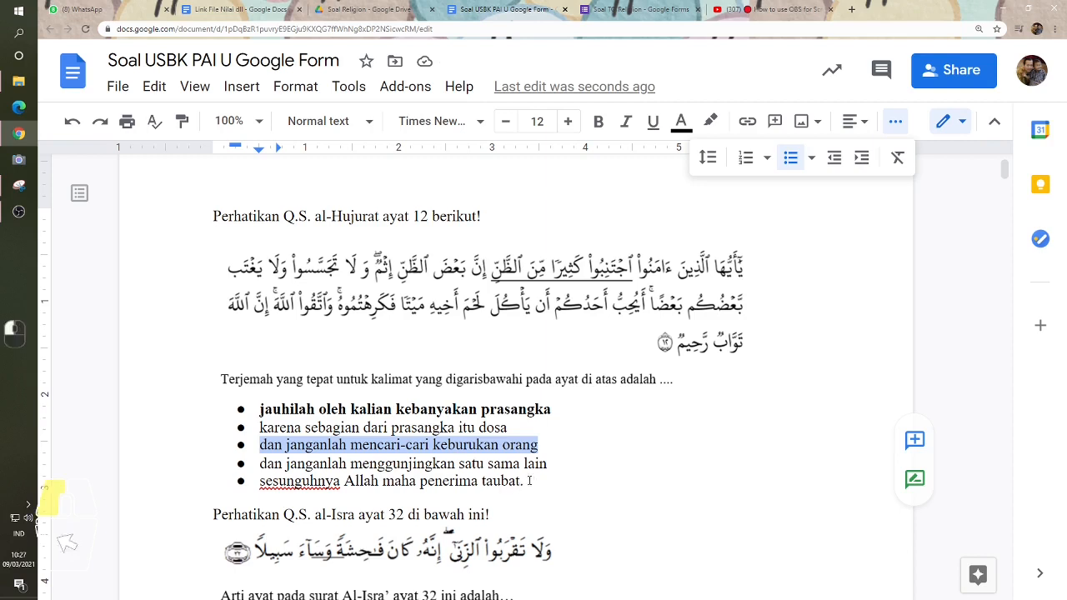
- Compare the al-Hujurat question's answer options, its verse image and the introductory line "Perhatikan Q.S. al-Hujurat ayat 12 berikut!"
{"action": "left_click_drag", "start_coordinate": [526, 483], "coordinate": [260, 409]}
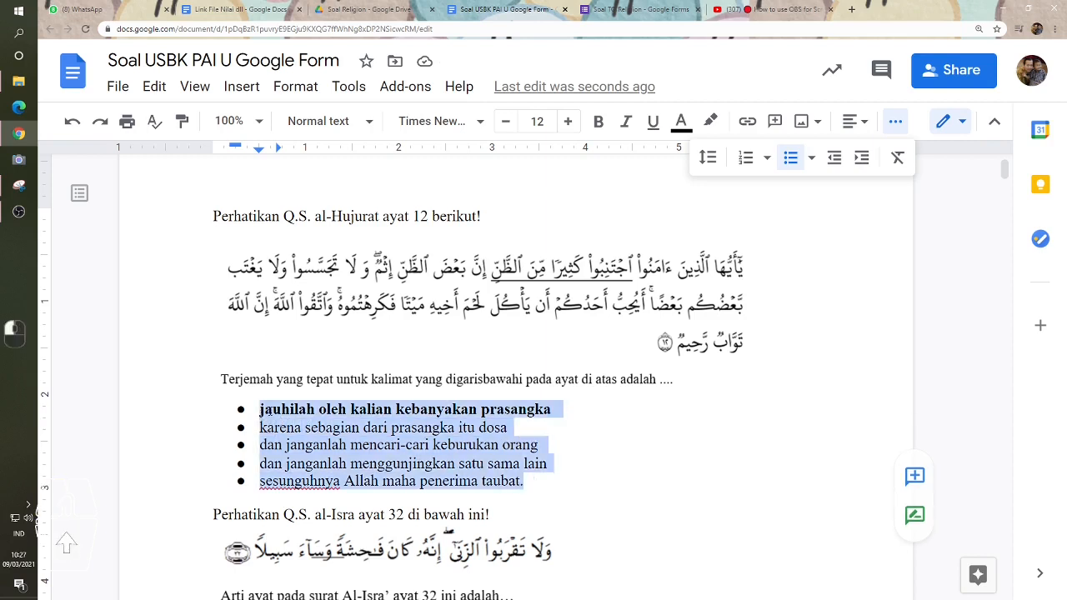
{"action": "left_click", "coordinate": [352, 462]}
{"action": "left_click", "coordinate": [397, 337]}
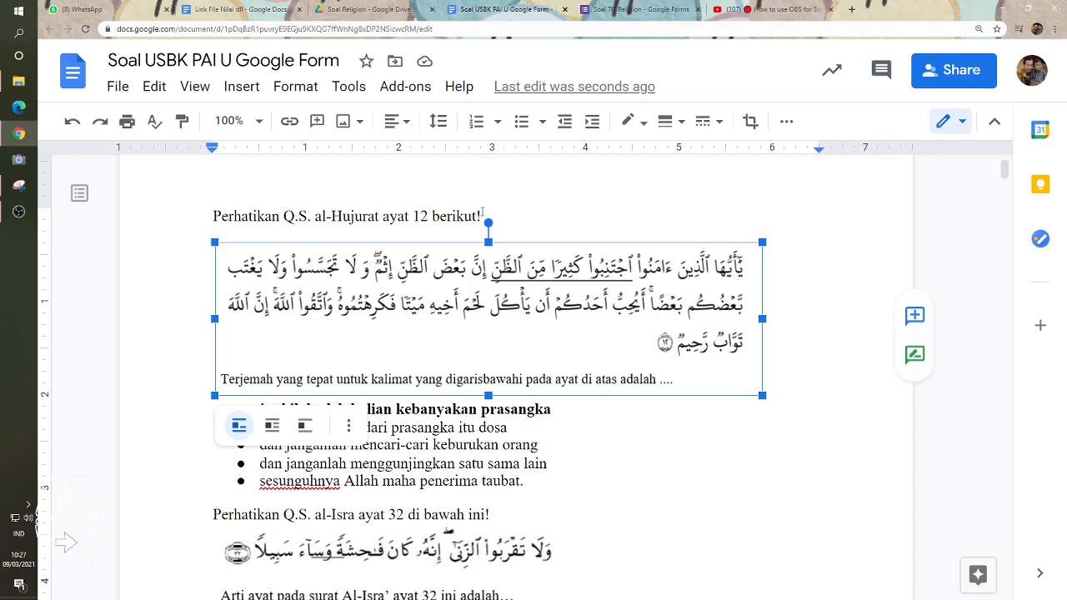
{"action": "left_click_drag", "start_coordinate": [484, 216], "coordinate": [216, 210]}
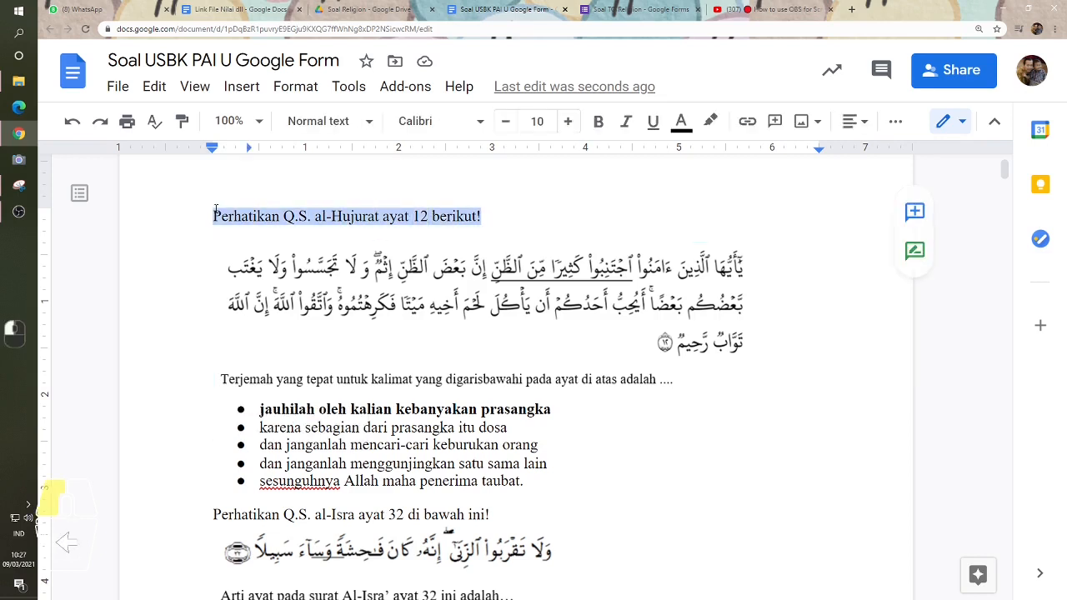
{"action": "left_click", "coordinate": [314, 304]}
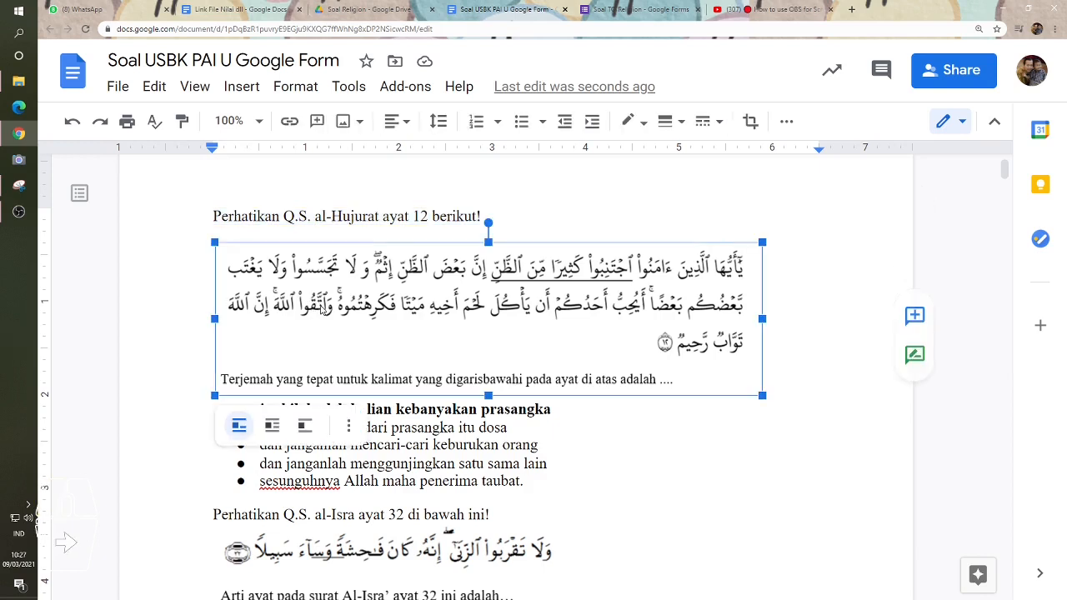
{"action": "left_click", "coordinate": [490, 216]}
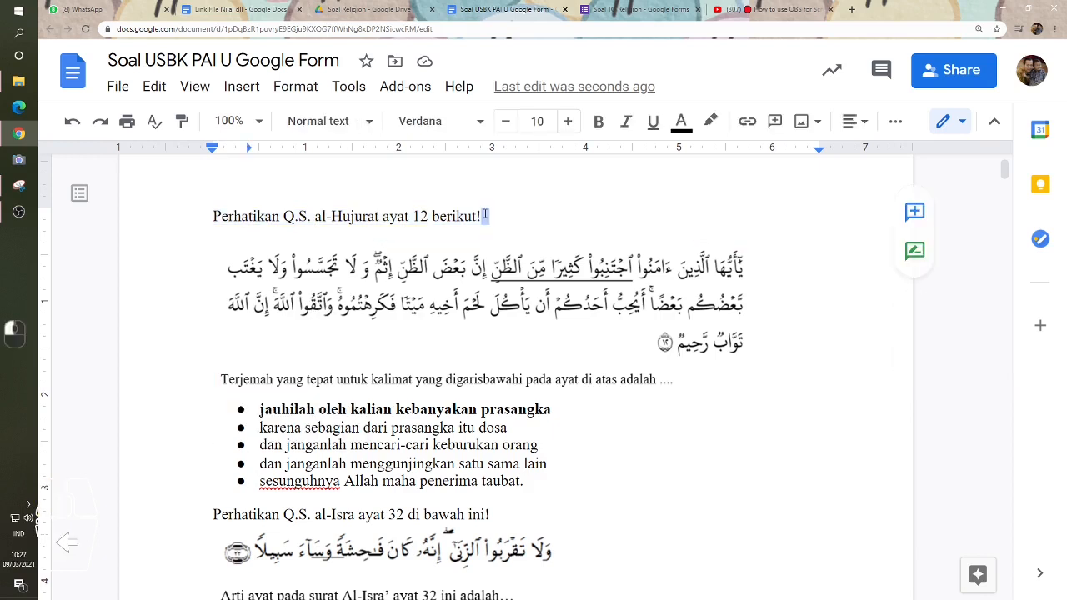
{"action": "left_click_drag", "start_coordinate": [490, 217], "coordinate": [214, 215]}
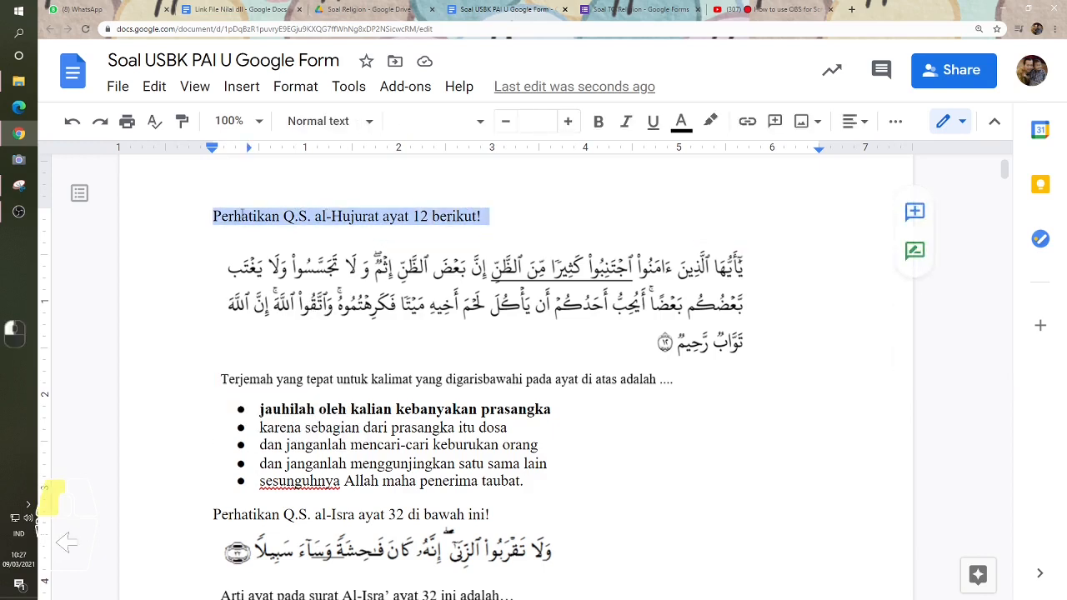
{"action": "left_click", "coordinate": [379, 246]}
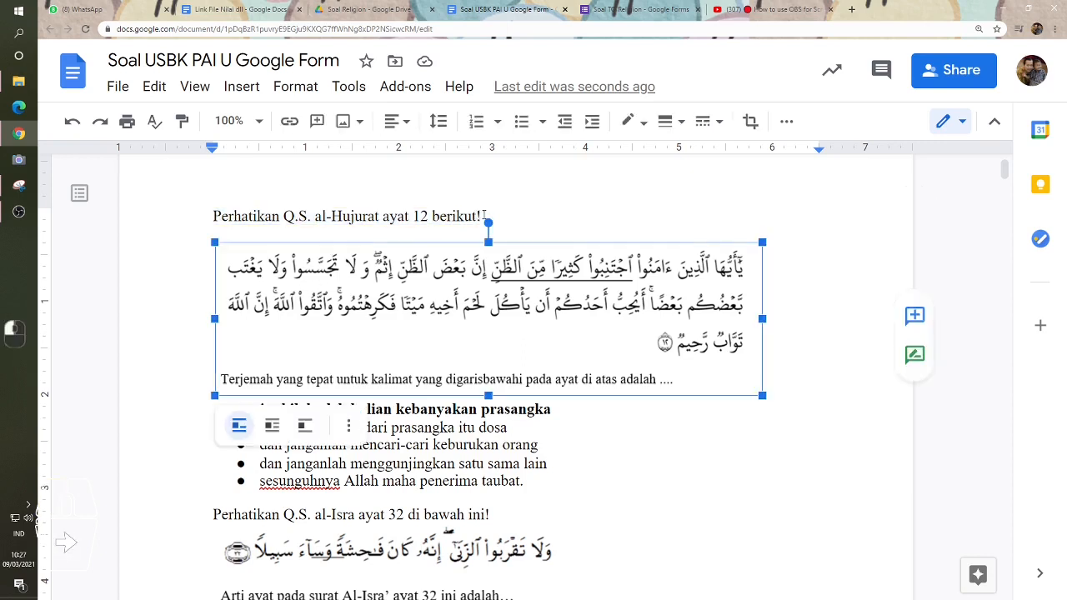
{"action": "left_click_drag", "start_coordinate": [485, 216], "coordinate": [214, 216]}
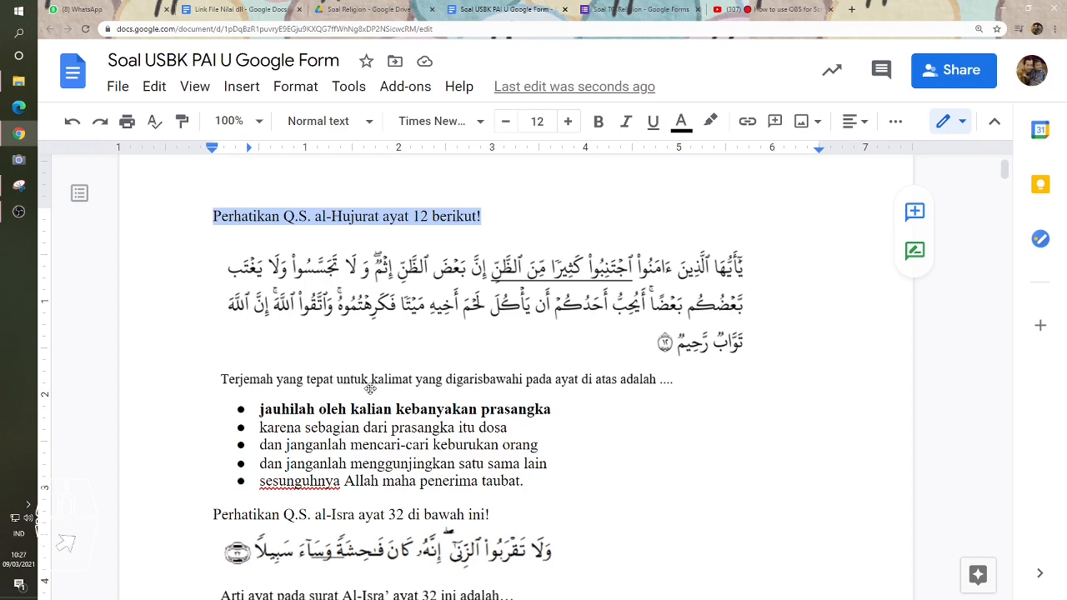
{"action": "left_click", "coordinate": [408, 311]}
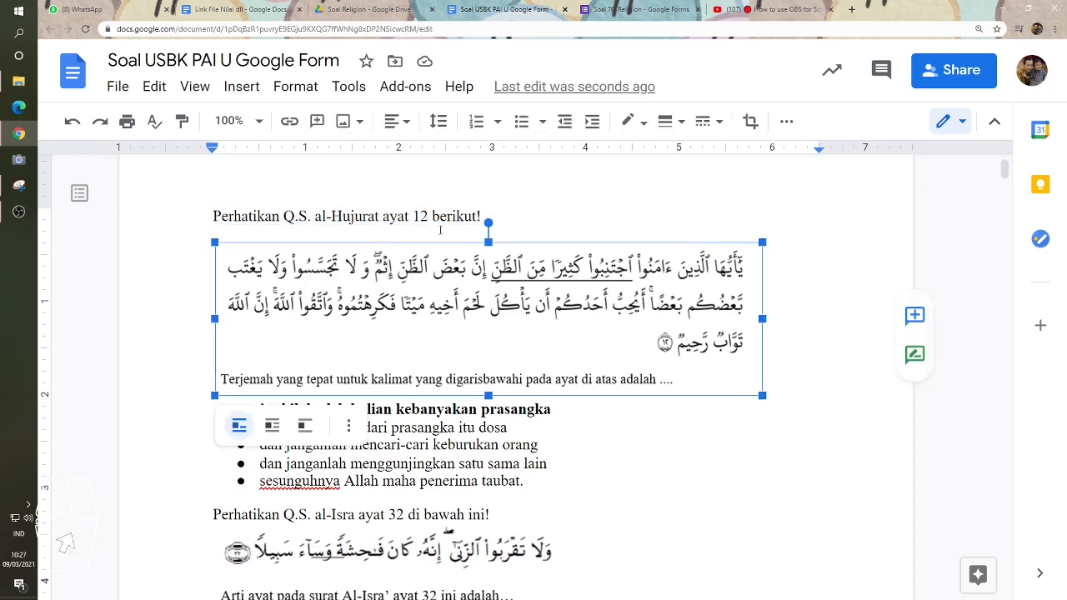
{"action": "left_click_drag", "start_coordinate": [486, 214], "coordinate": [212, 215]}
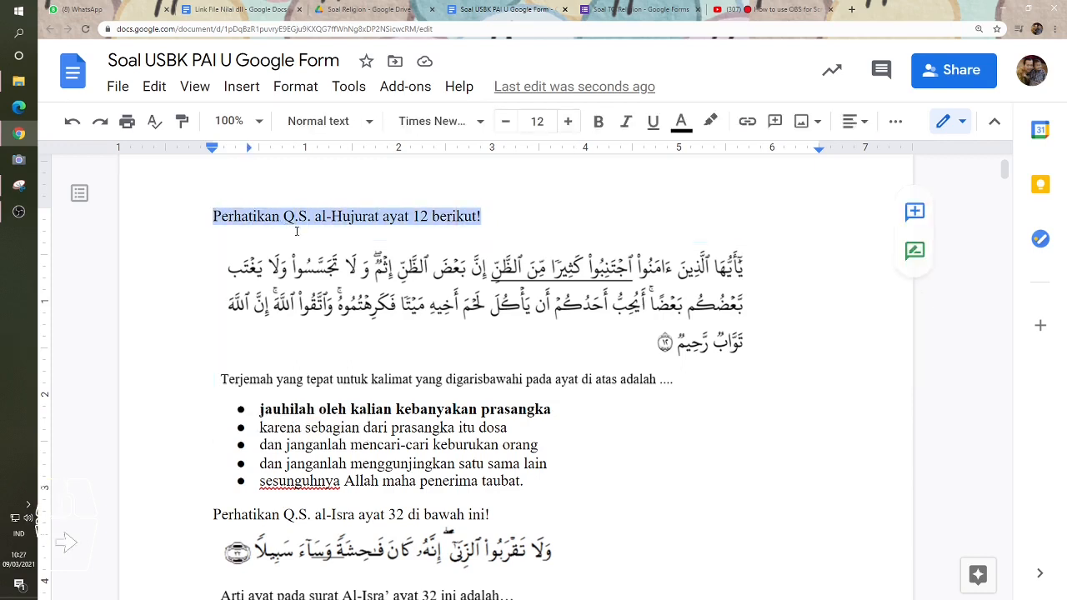
- Inspect the al-Hujurat verse image and its "Terjemah yang tepat" prompt in relation to the options below
{"action": "left_click", "coordinate": [331, 288]}
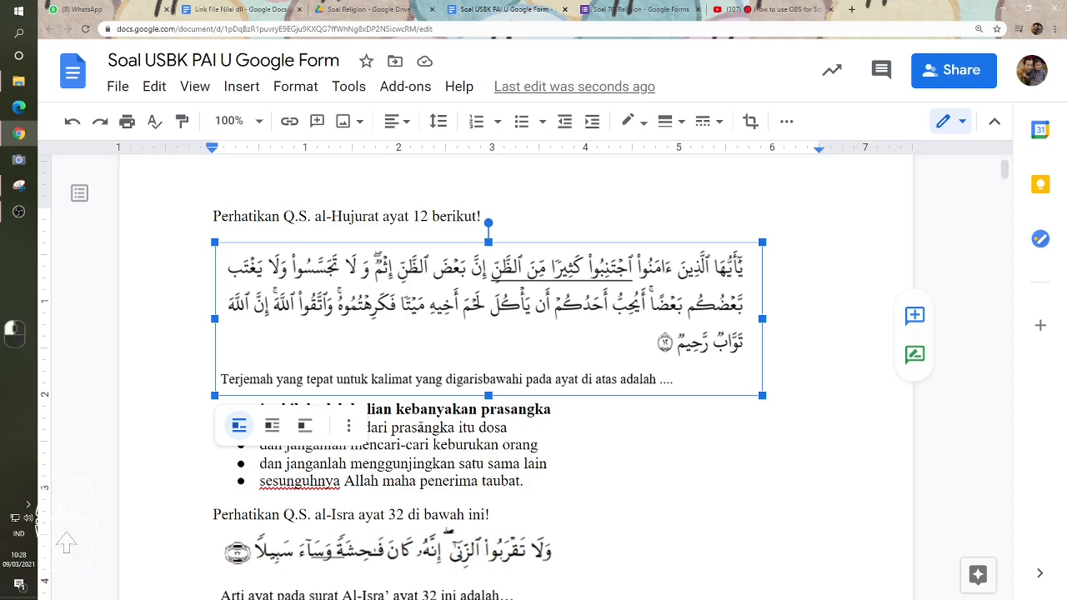
{"action": "left_click", "coordinate": [363, 377]}
{"action": "left_click", "coordinate": [317, 381]}
{"action": "left_click", "coordinate": [410, 434]}
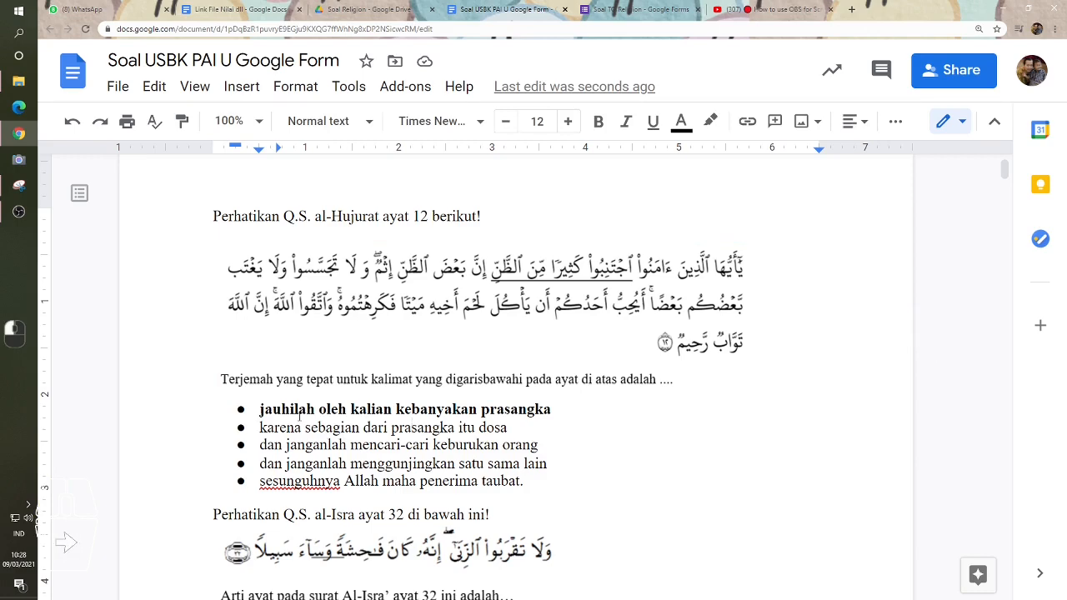
{"action": "left_click", "coordinate": [346, 307]}
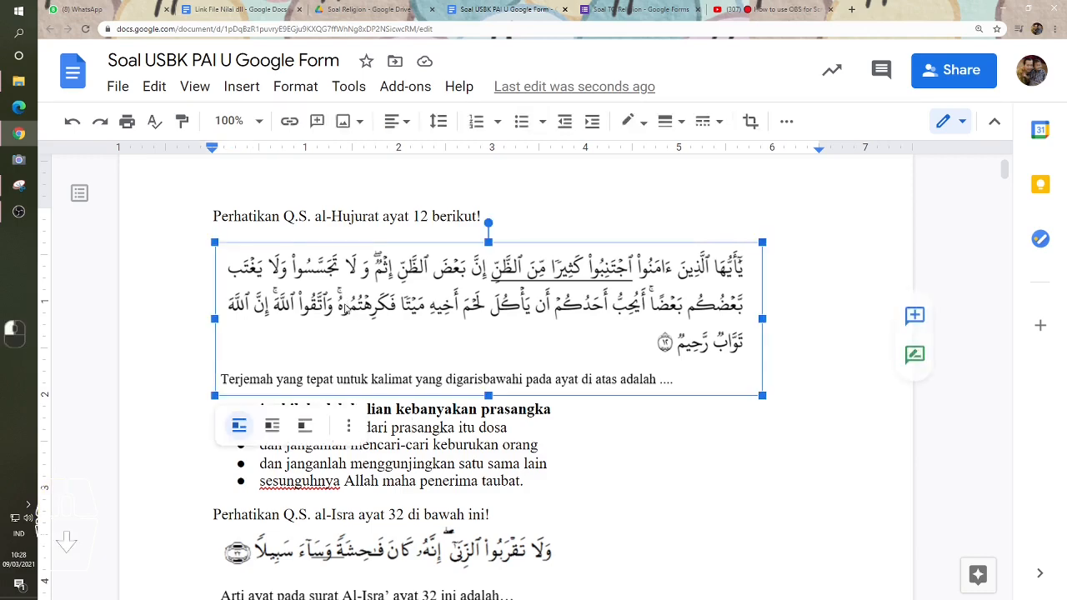
- Examine the Q.S. al-Isra ayat 32 question's introductory line, verse image and five bulleted options
{"action": "scroll", "coordinate": [346, 308], "scroll_direction": "down", "scroll_amount": 4}
{"action": "left_click", "coordinate": [344, 300]}
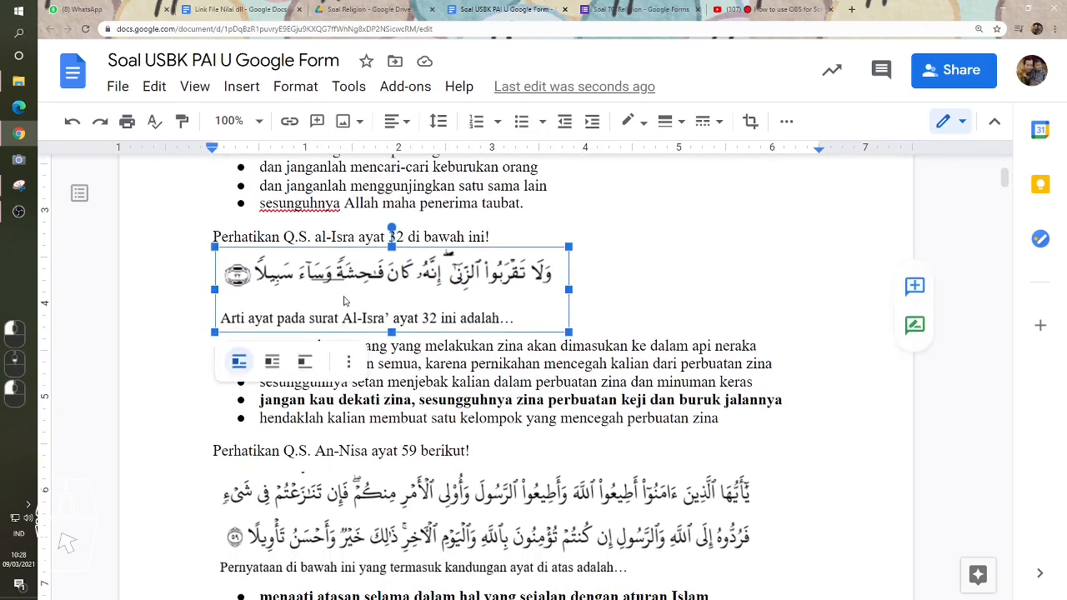
{"action": "left_click", "coordinate": [332, 236]}
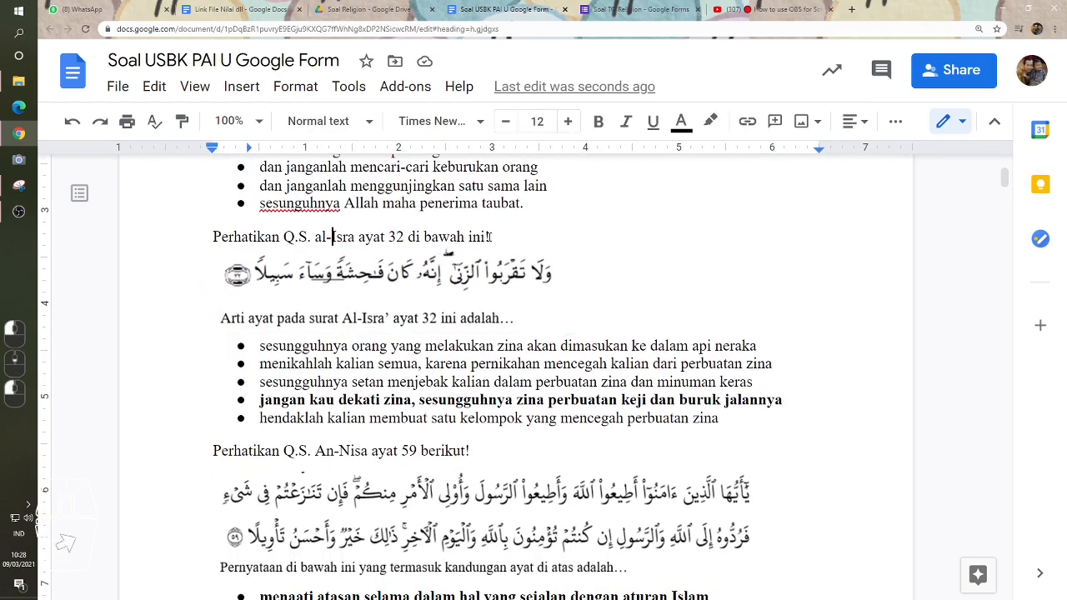
{"action": "key", "text": "shift+End"}
{"action": "triple_click", "coordinate": [266, 239]}
{"action": "left_click", "coordinate": [317, 290]}
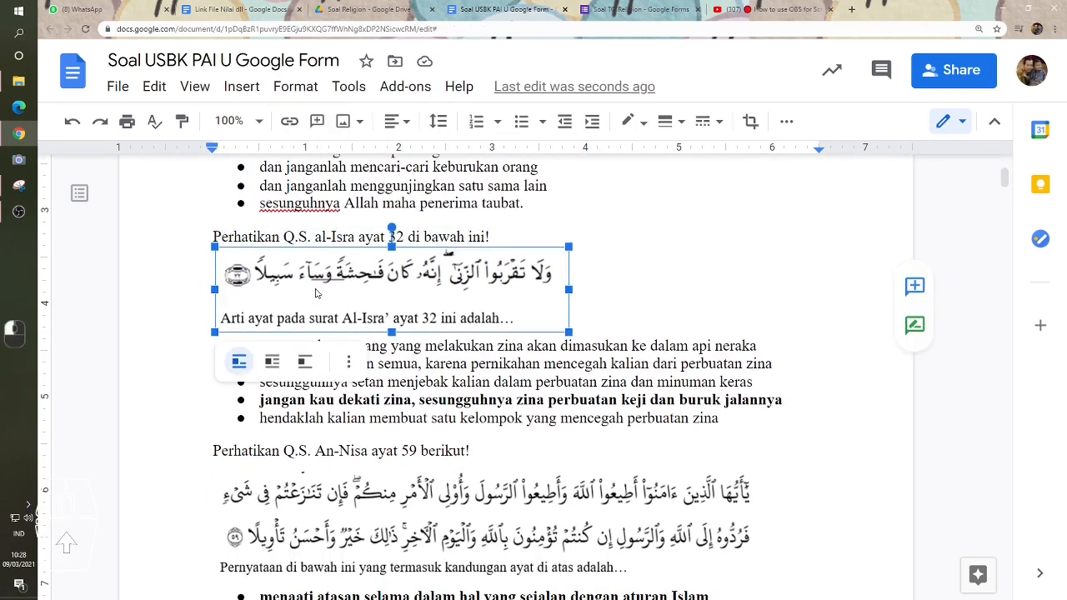
{"action": "left_click", "coordinate": [465, 386]}
{"action": "left_click_drag", "start_coordinate": [722, 418], "coordinate": [255, 346]}
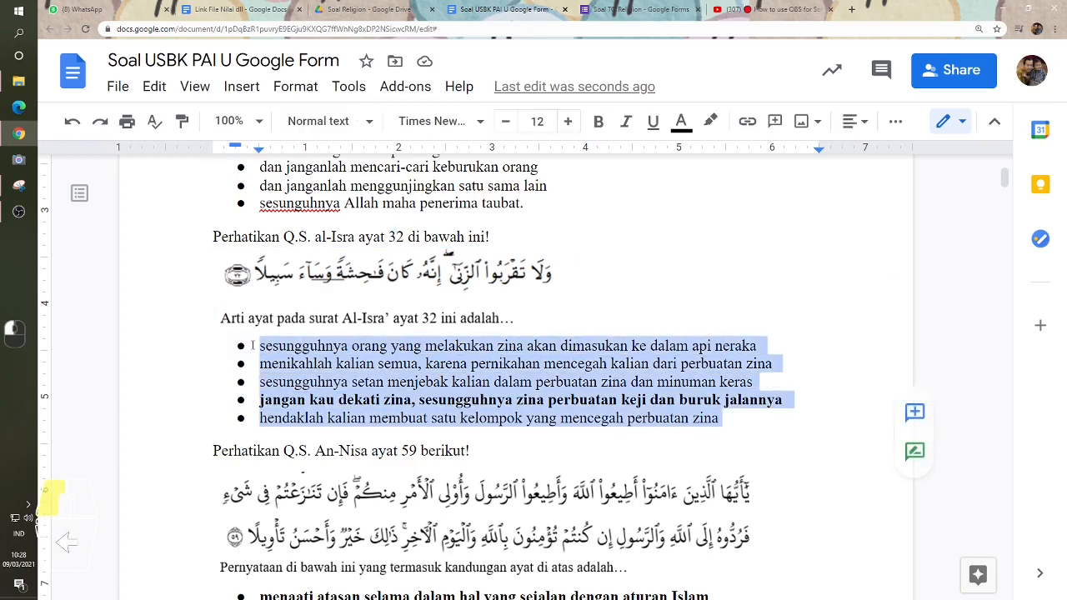
- Examine the Q.S. An-Nisa ayat 59 question's introductory line, verse image and five bulleted options
{"action": "scroll", "coordinate": [425, 459], "scroll_direction": "down", "scroll_amount": 5}
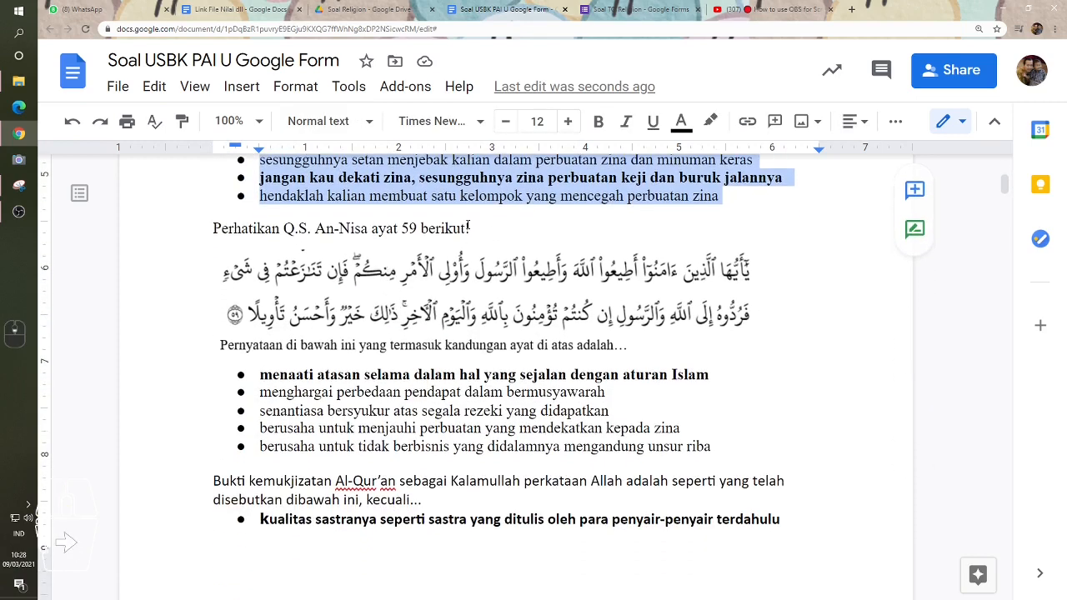
{"action": "left_click_drag", "start_coordinate": [468, 227], "coordinate": [213, 228]}
{"action": "left_click", "coordinate": [336, 291]}
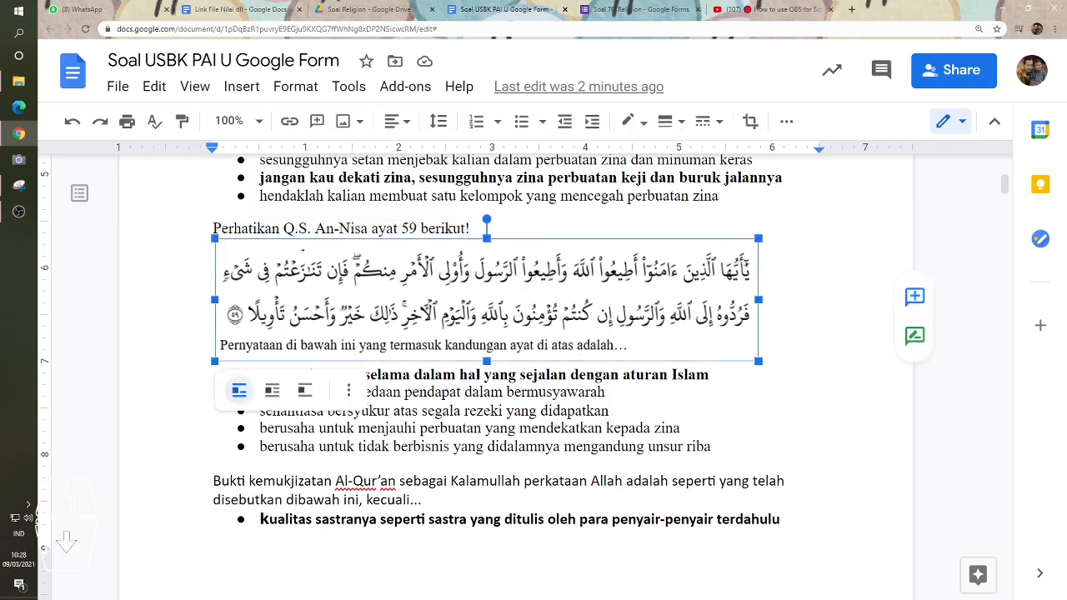
{"action": "left_click", "coordinate": [482, 411]}
{"action": "left_click_drag", "start_coordinate": [713, 447], "coordinate": [259, 374]}
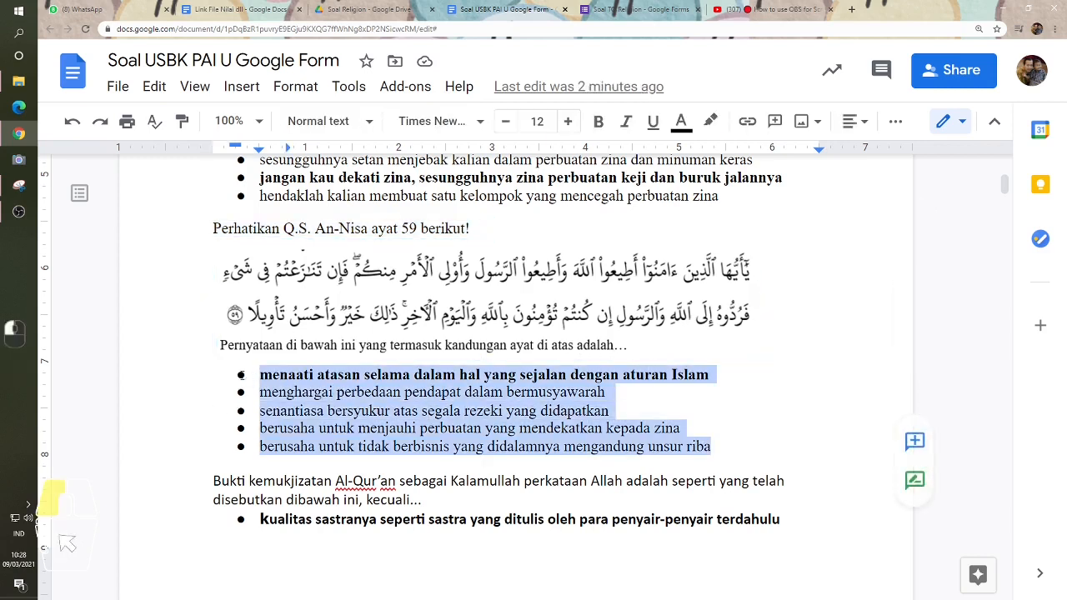
- Examine the text-only question "Bukti kemukjizatan Al-Qur'an" and its bulleted options continuing onto page 2
{"action": "scroll", "coordinate": [444, 427], "scroll_direction": "down", "scroll_amount": 2}
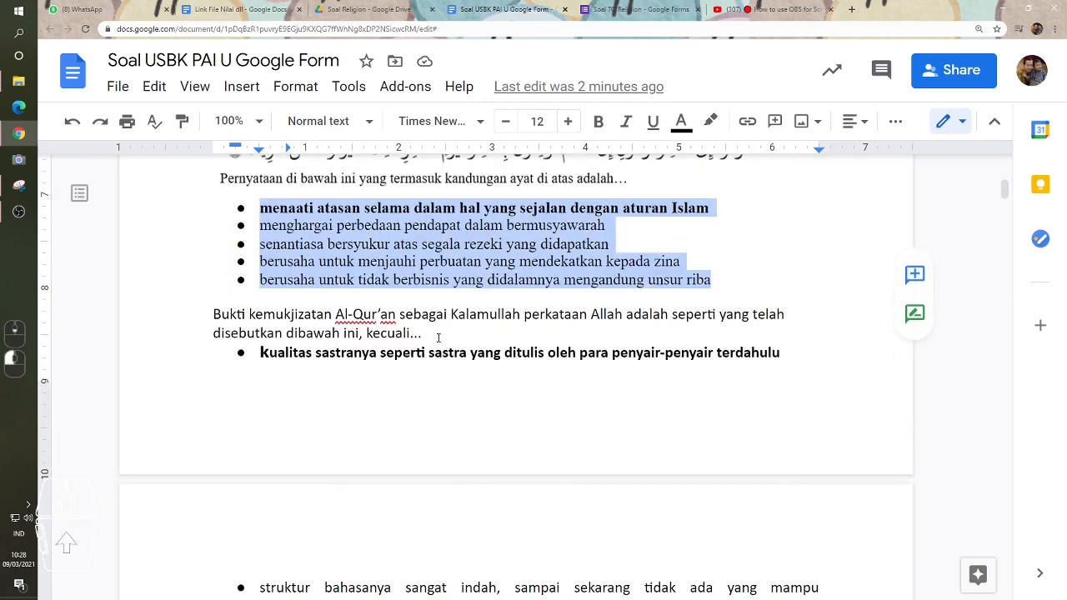
{"action": "left_click_drag", "start_coordinate": [438, 337], "coordinate": [195, 307]}
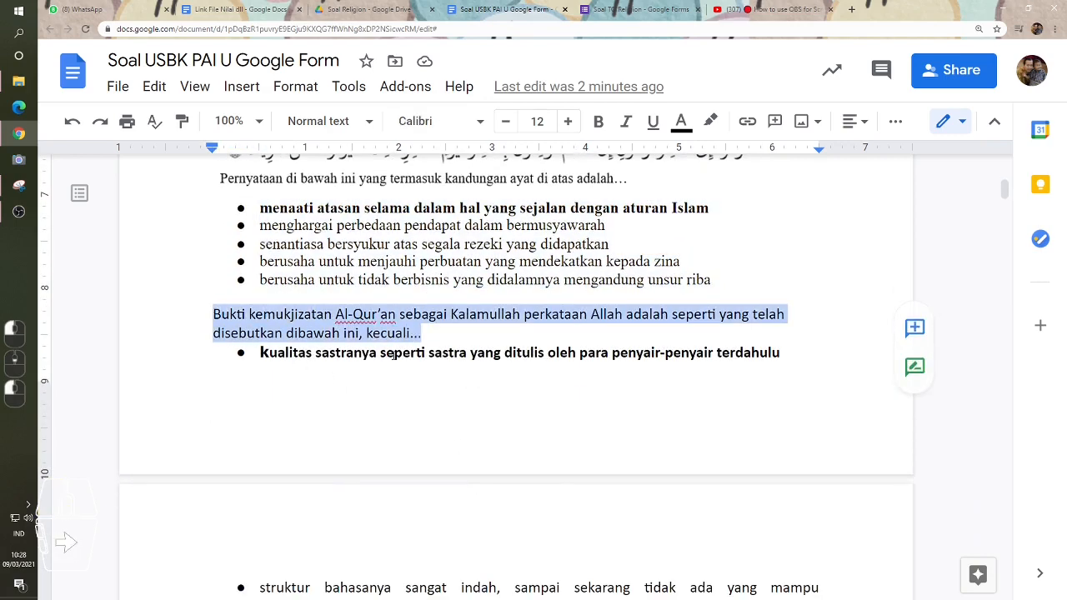
{"action": "scroll", "coordinate": [364, 318], "scroll_direction": "down", "scroll_amount": 1}
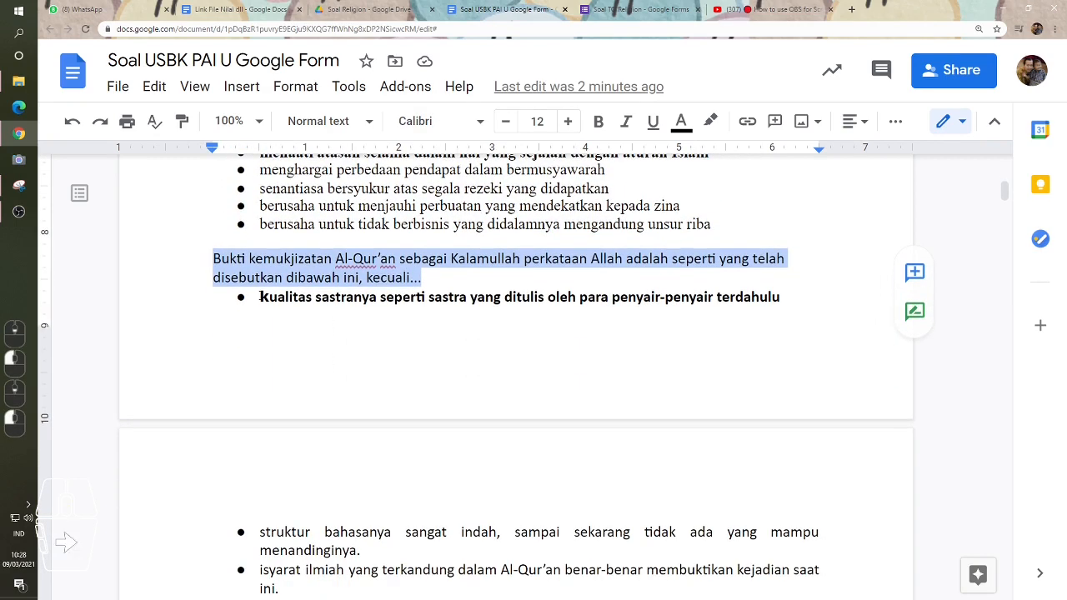
{"action": "left_click_drag", "start_coordinate": [260, 297], "coordinate": [500, 533]}
{"action": "scroll", "coordinate": [558, 463], "scroll_direction": "down", "scroll_amount": 3}
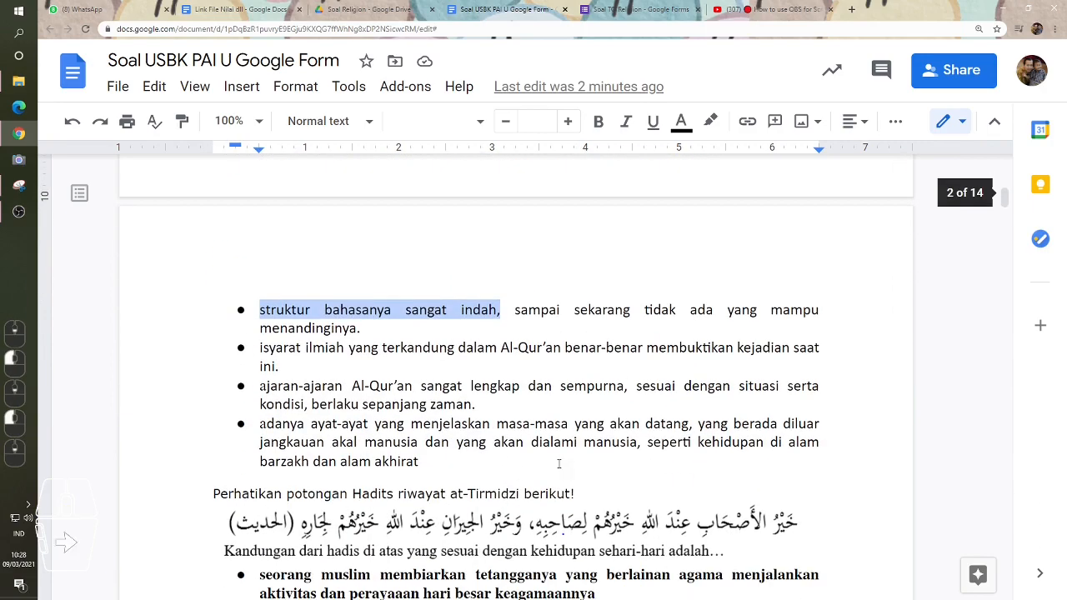
{"action": "left_click", "coordinate": [558, 463]}
- Examine the at-Tirmidzi hadith question's introductory line, hadith image and bulleted options
{"action": "scroll", "coordinate": [558, 463], "scroll_direction": "down", "scroll_amount": 3}
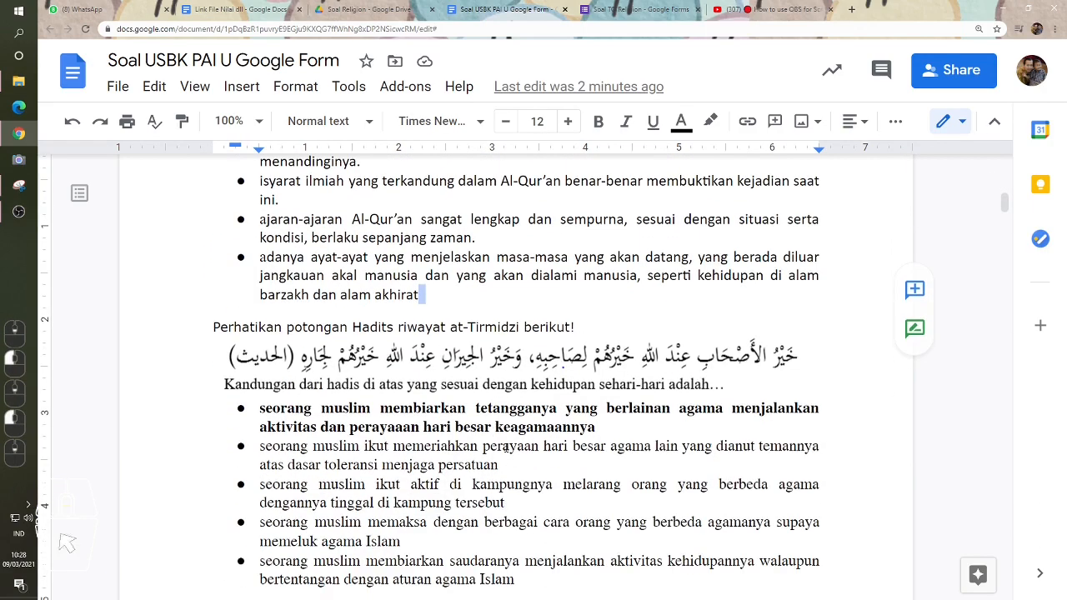
{"action": "left_click", "coordinate": [371, 342]}
{"action": "left_click", "coordinate": [267, 326]}
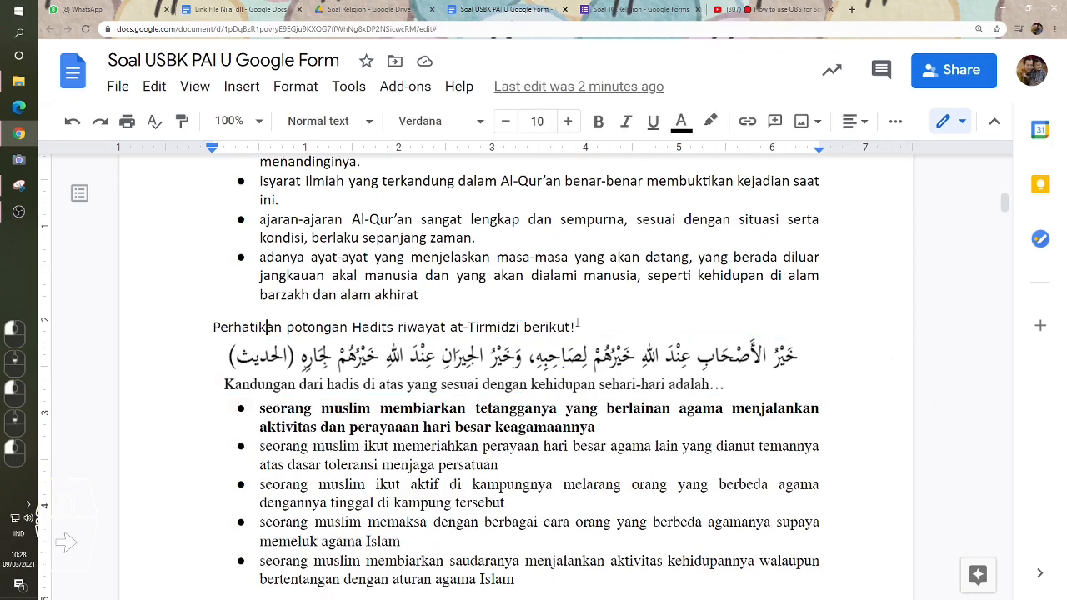
{"action": "left_click_drag", "start_coordinate": [574, 327], "coordinate": [230, 327]}
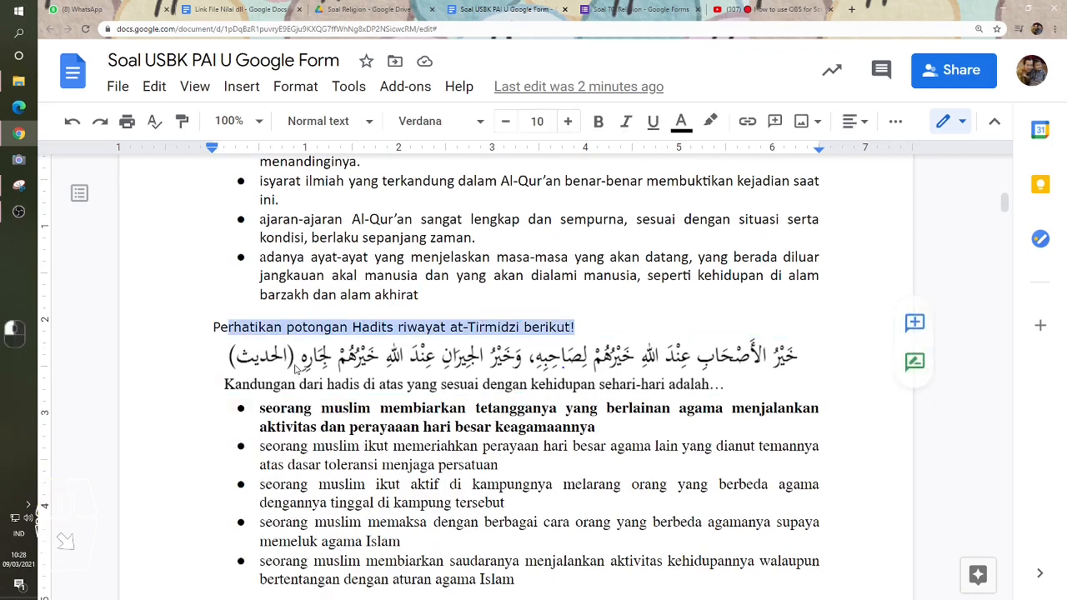
{"action": "left_click", "coordinate": [391, 366]}
{"action": "scroll", "coordinate": [414, 425], "scroll_direction": "down", "scroll_amount": 3}
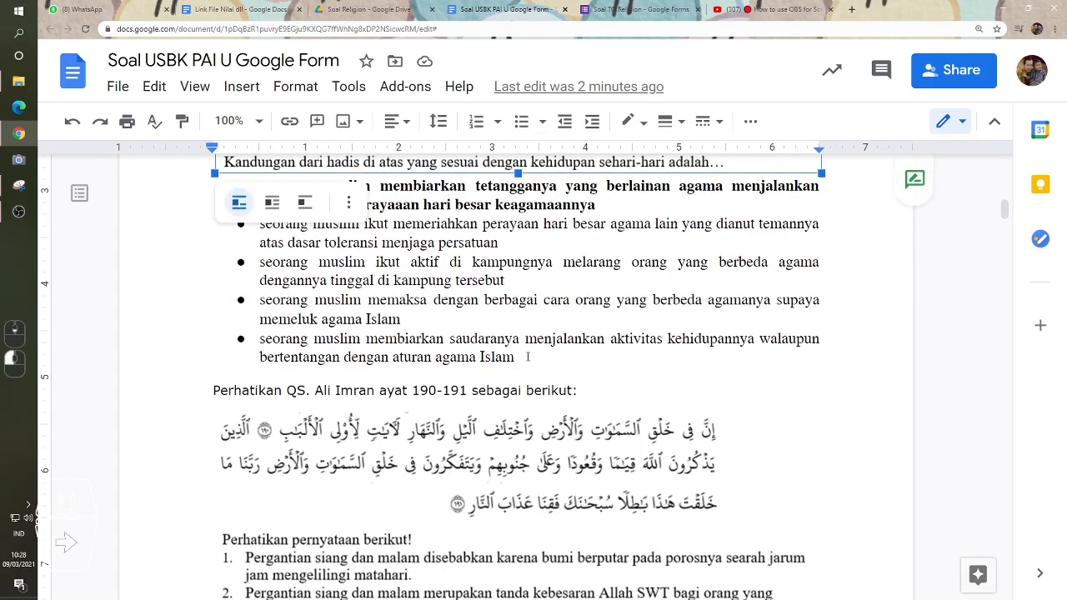
- Recheck the at-Tirmidzi hadith question's embedded image and highlight its five bulleted options
{"action": "scroll", "coordinate": [487, 367], "scroll_direction": "up", "scroll_amount": 2}
{"action": "left_click", "coordinate": [431, 263]}
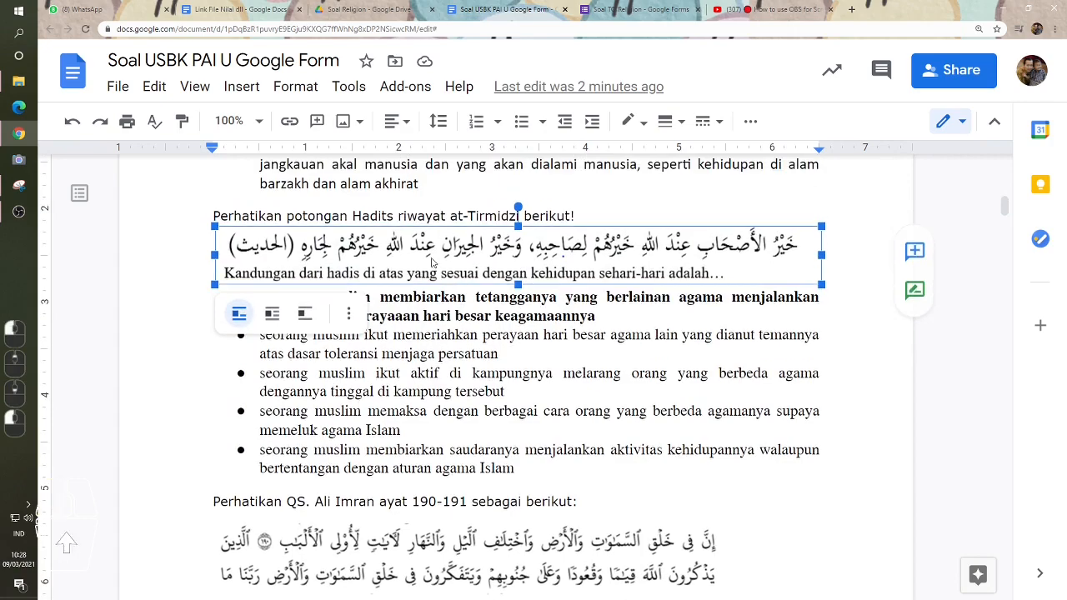
{"action": "left_click_drag", "start_coordinate": [505, 488], "coordinate": [259, 297]}
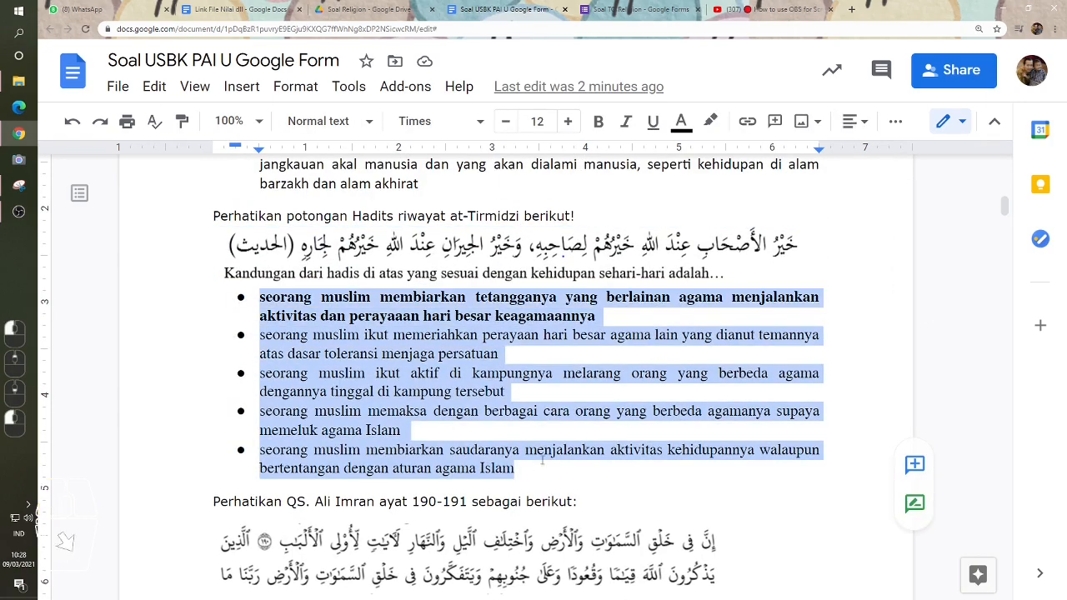
- Examine the QS. Ali Imran ayat 190-191 question's image, which combines the verse, numbered statements and closing question line
{"action": "scroll", "coordinate": [543, 464], "scroll_direction": "down", "scroll_amount": 2}
{"action": "scroll", "coordinate": [543, 464], "scroll_direction": "down", "scroll_amount": 4}
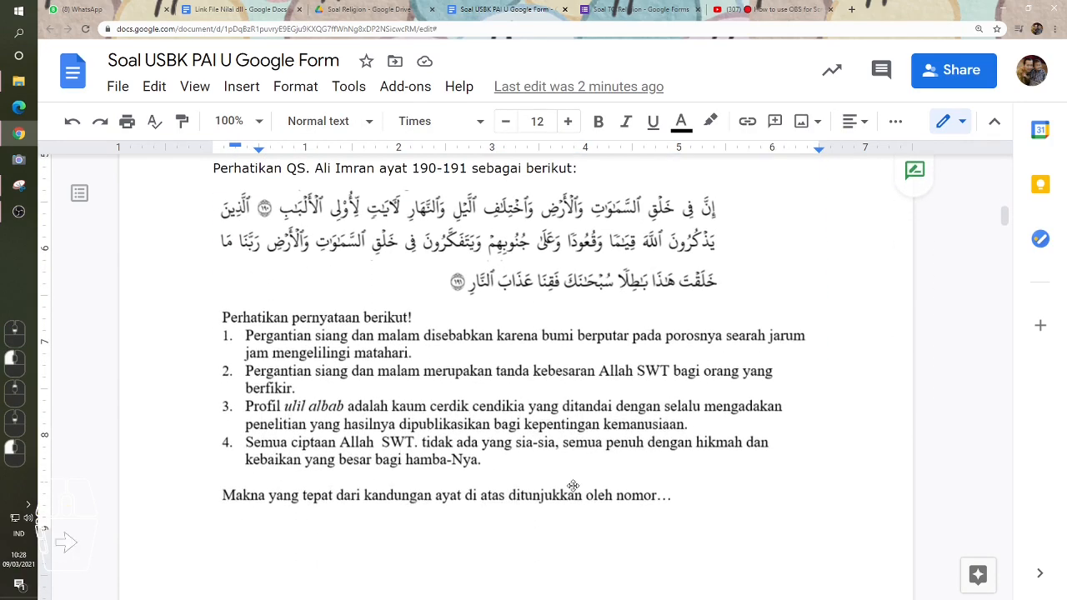
{"action": "left_click", "coordinate": [362, 345]}
{"action": "scroll", "coordinate": [421, 375], "scroll_direction": "up", "scroll_amount": 3}
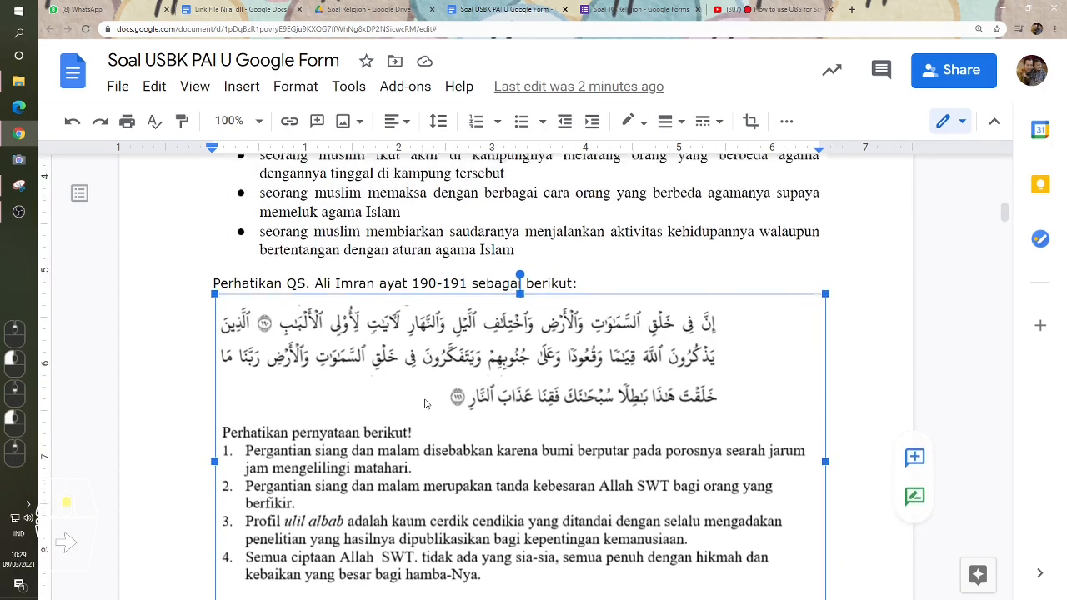
{"action": "scroll", "coordinate": [468, 432], "scroll_direction": "down", "scroll_amount": 2}
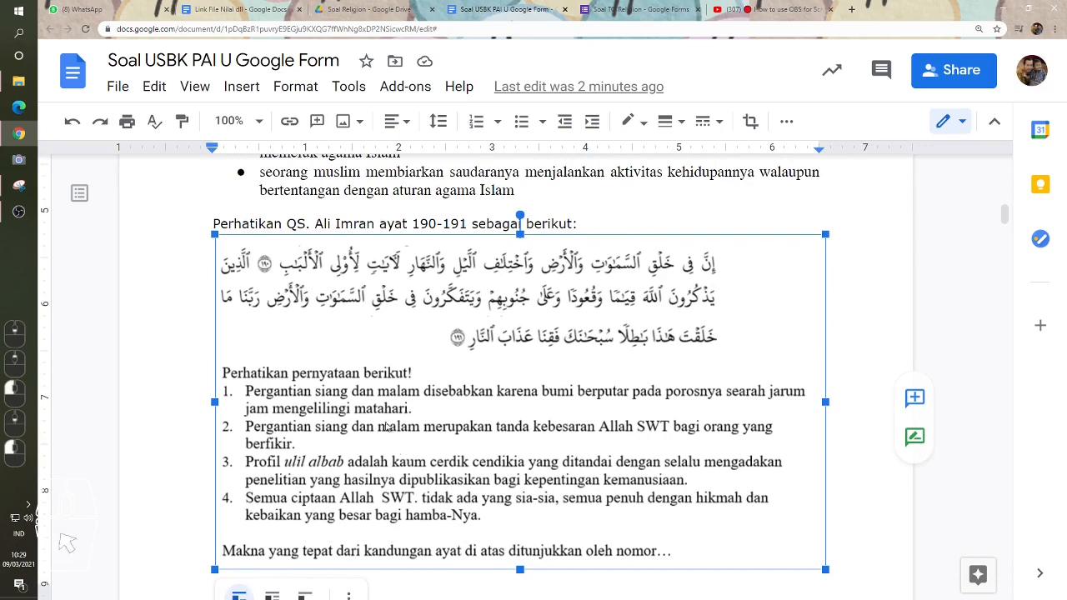
{"action": "scroll", "coordinate": [459, 476], "scroll_direction": "down", "scroll_amount": 3}
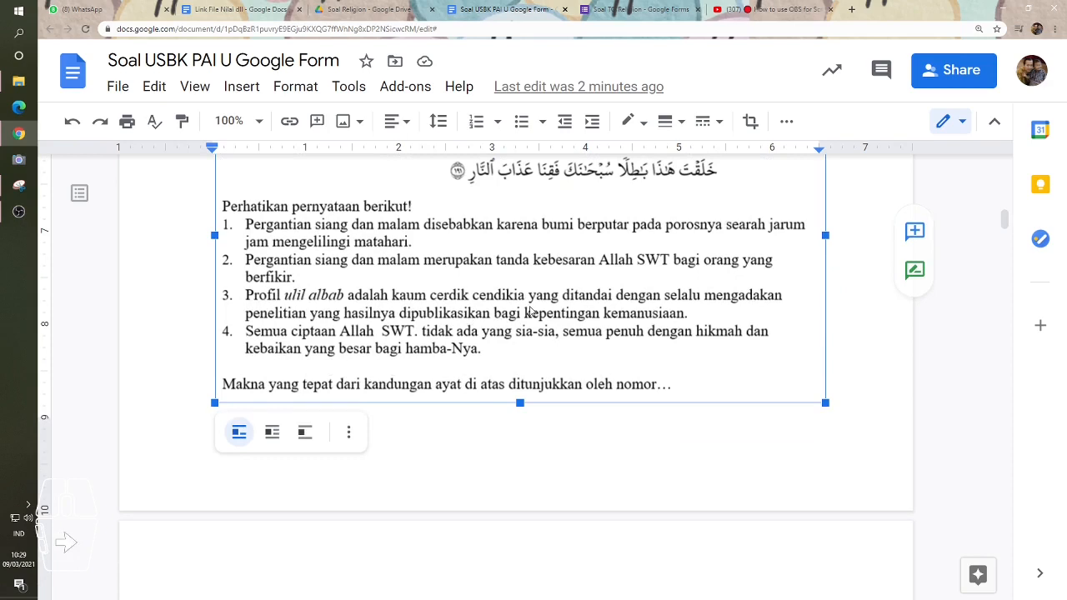
{"action": "scroll", "coordinate": [529, 292], "scroll_direction": "up", "scroll_amount": 2}
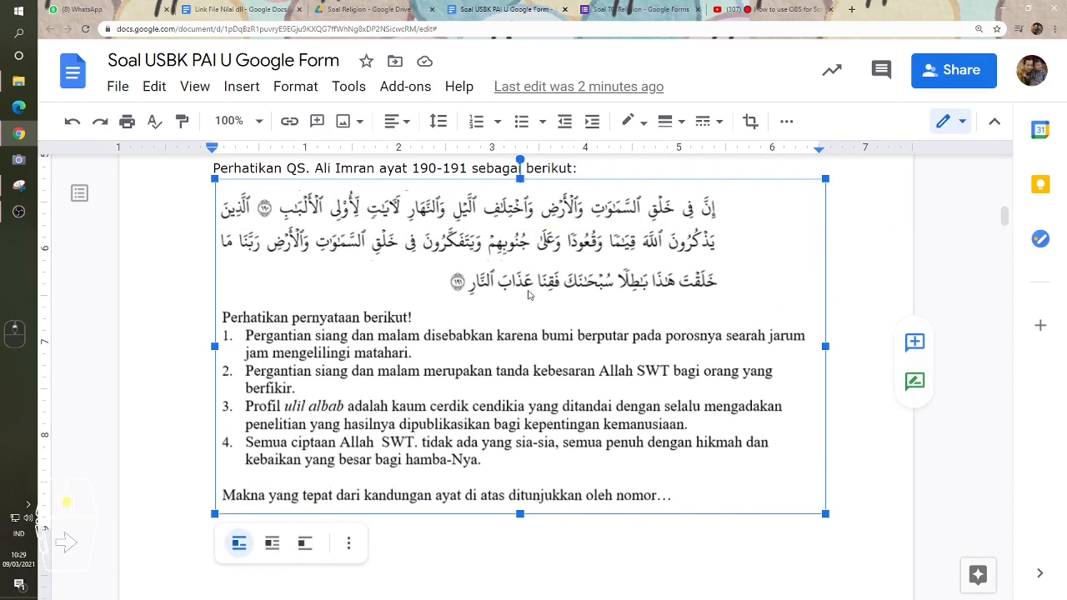
{"action": "scroll", "coordinate": [515, 349], "scroll_direction": "up", "scroll_amount": 2}
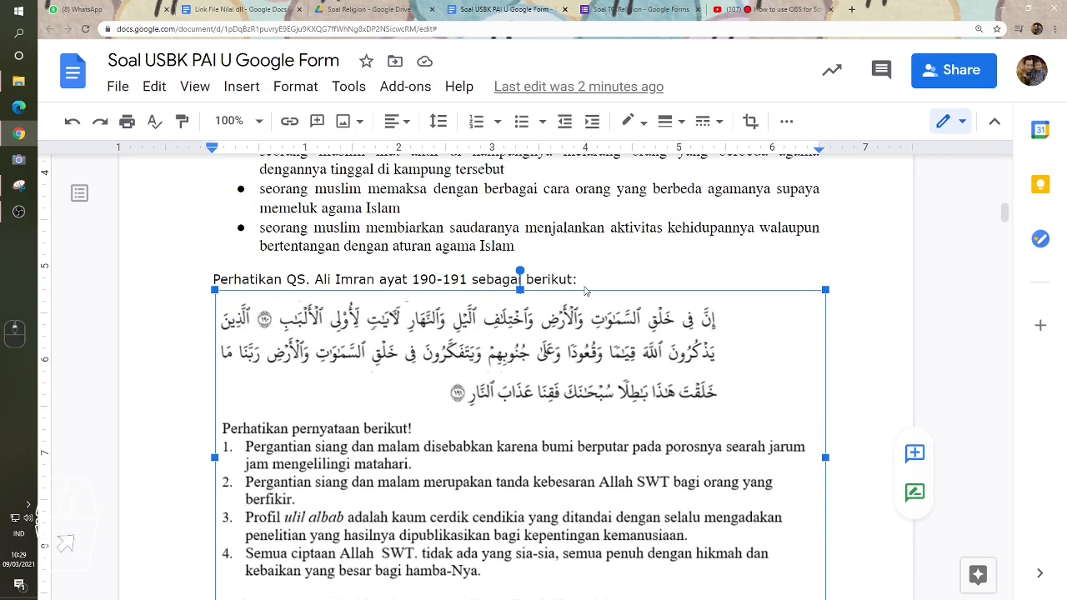
- Highlight the QS. Ali Imran ayat 190-191 question's introductory line, its image and its bulleted options on the following page
{"action": "left_click_drag", "start_coordinate": [590, 280], "coordinate": [213, 280]}
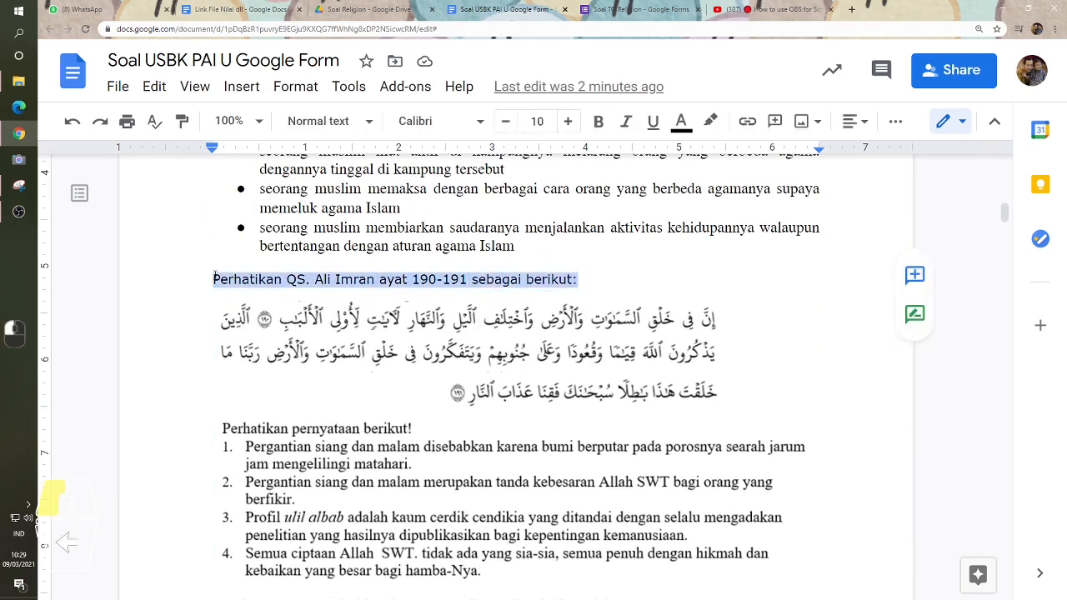
{"action": "left_click", "coordinate": [345, 397]}
{"action": "scroll", "coordinate": [350, 396], "scroll_direction": "down", "scroll_amount": 2}
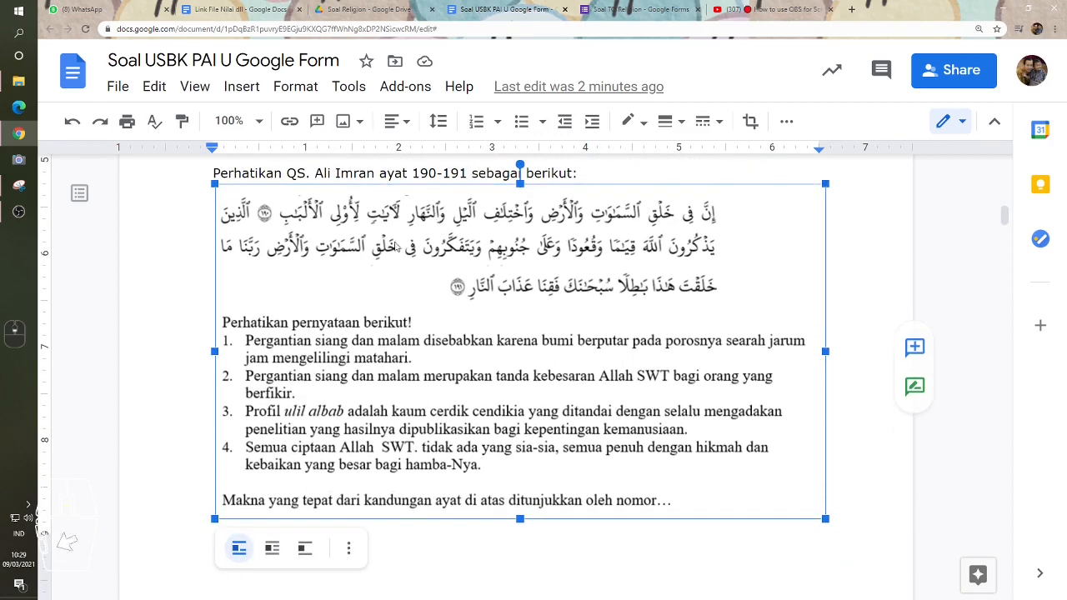
{"action": "scroll", "coordinate": [403, 400], "scroll_direction": "down", "scroll_amount": 1}
{"action": "scroll", "coordinate": [402, 400], "scroll_direction": "down", "scroll_amount": 6}
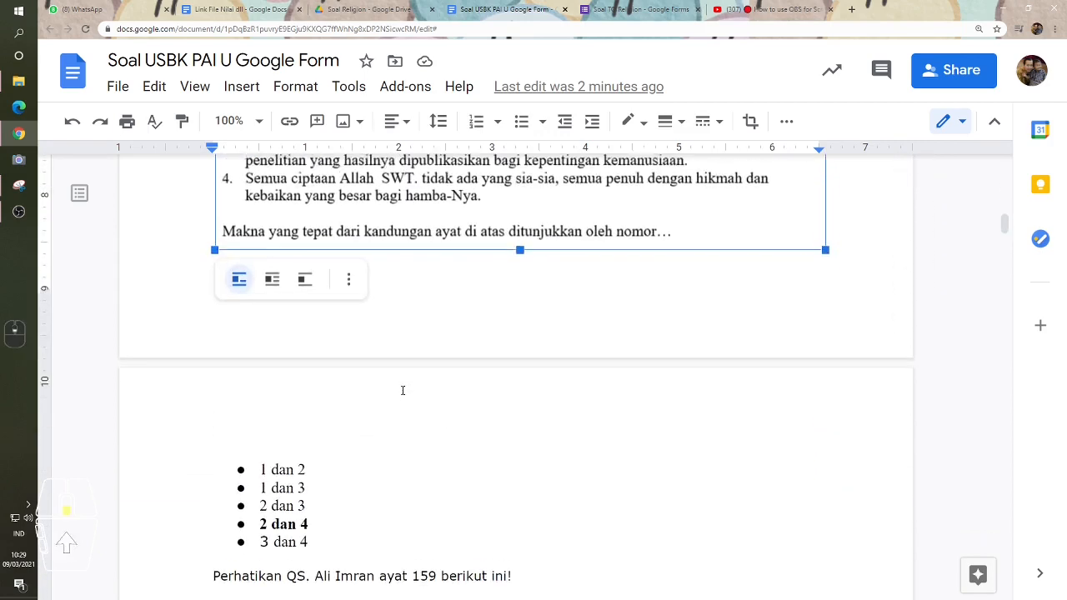
{"action": "left_click_drag", "start_coordinate": [318, 425], "coordinate": [258, 350]}
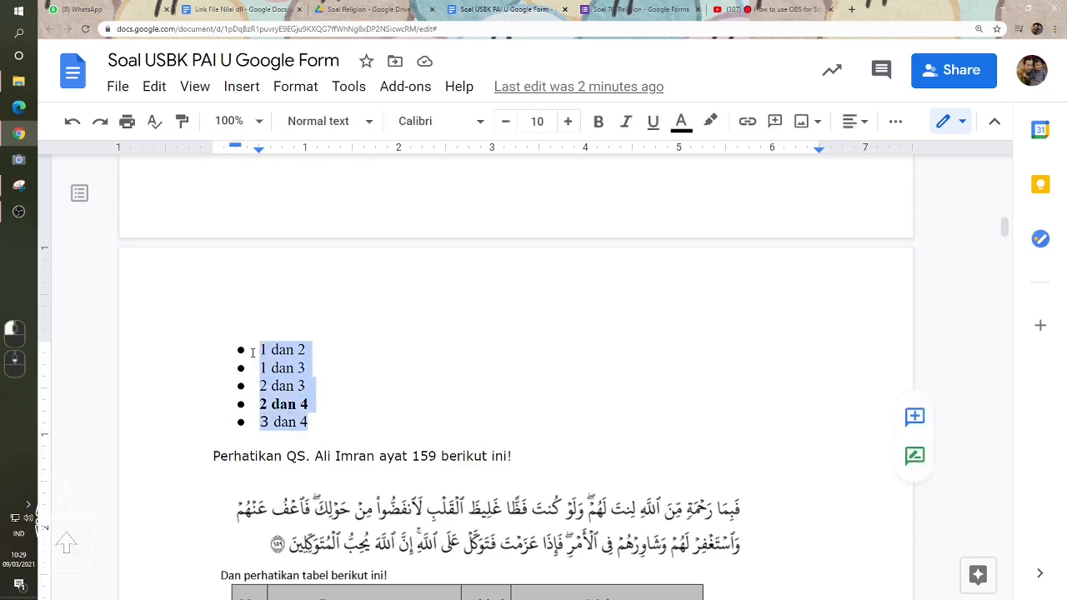
- Examine the QS. Ali Imran ayat 159 question's introductory line, its image with the verse and matching table, and its five bulleted options
{"action": "scroll", "coordinate": [542, 385], "scroll_direction": "down", "scroll_amount": 3}
{"action": "scroll", "coordinate": [543, 385], "scroll_direction": "down", "scroll_amount": 2}
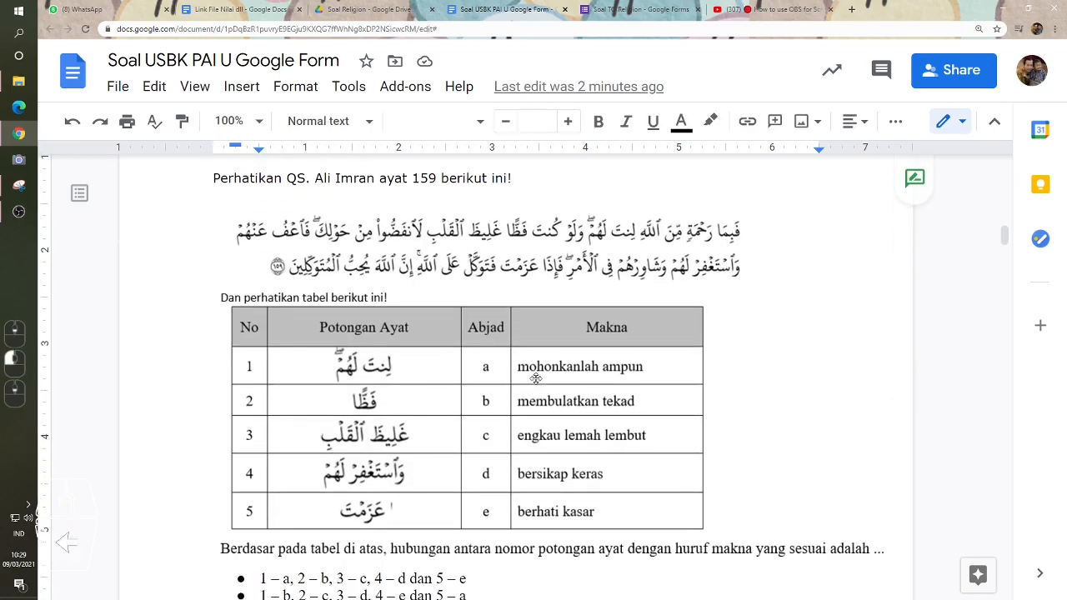
{"action": "left_click", "coordinate": [484, 256]}
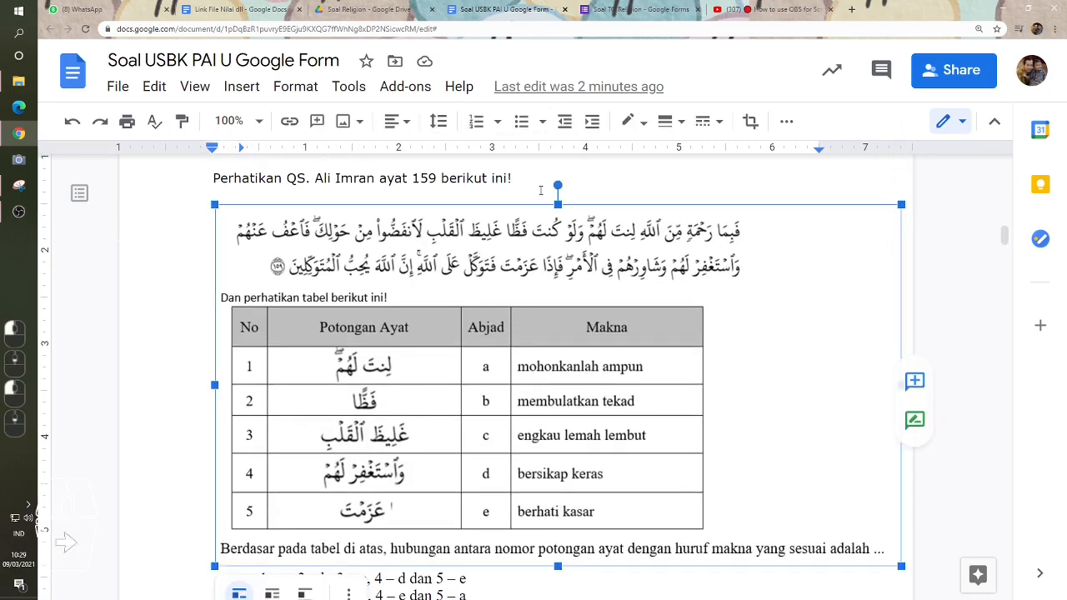
{"action": "left_click_drag", "start_coordinate": [540, 190], "coordinate": [209, 180]}
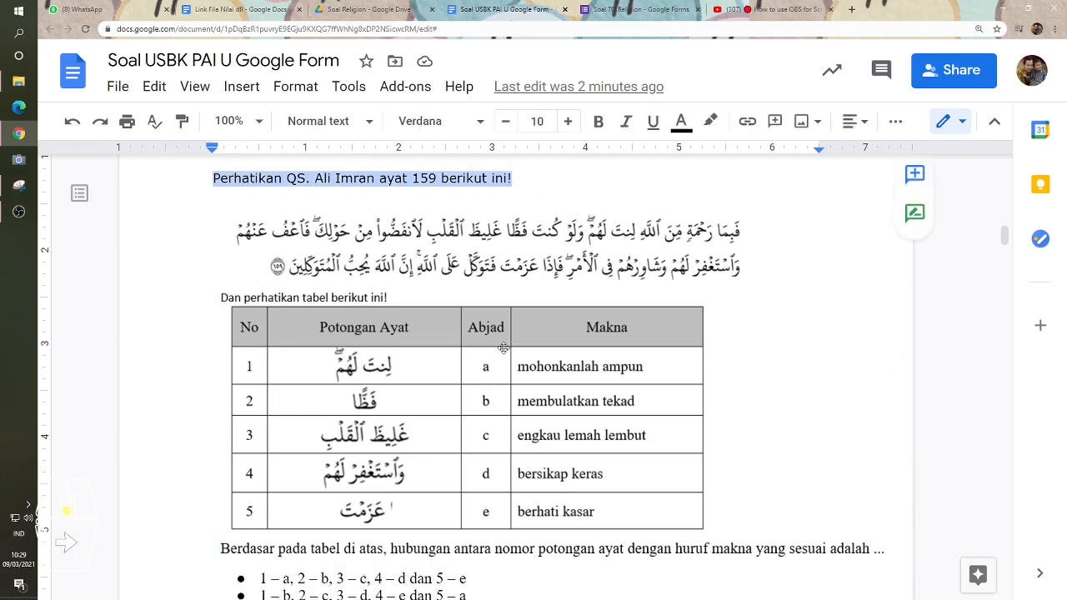
{"action": "scroll", "coordinate": [503, 347], "scroll_direction": "down", "scroll_amount": 2}
{"action": "scroll", "coordinate": [467, 264], "scroll_direction": "up", "scroll_amount": 1}
{"action": "left_click", "coordinate": [529, 331]}
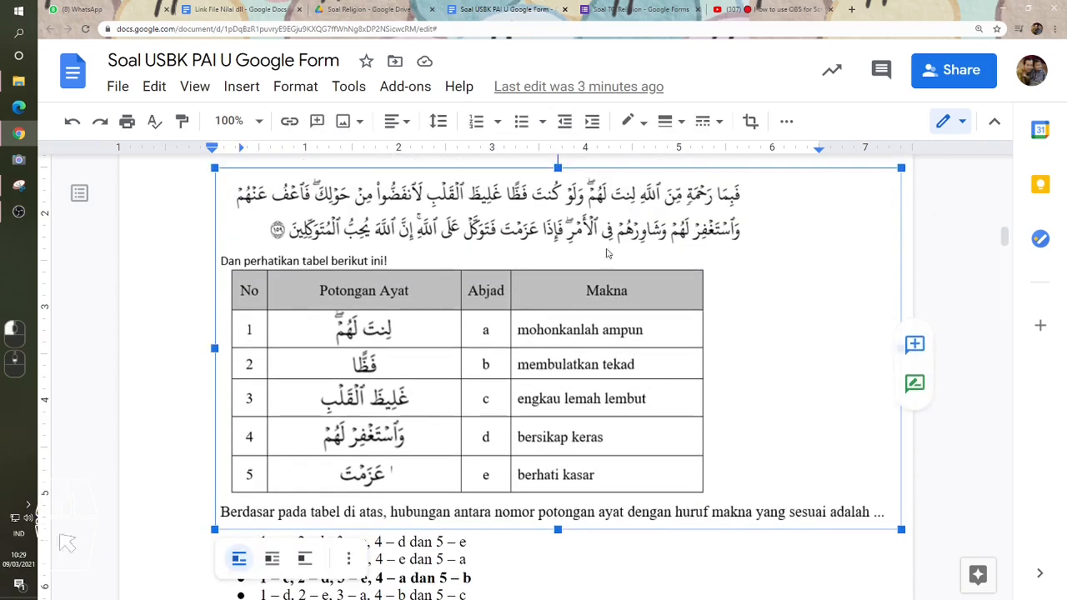
{"action": "scroll", "coordinate": [486, 327], "scroll_direction": "up", "scroll_amount": 2}
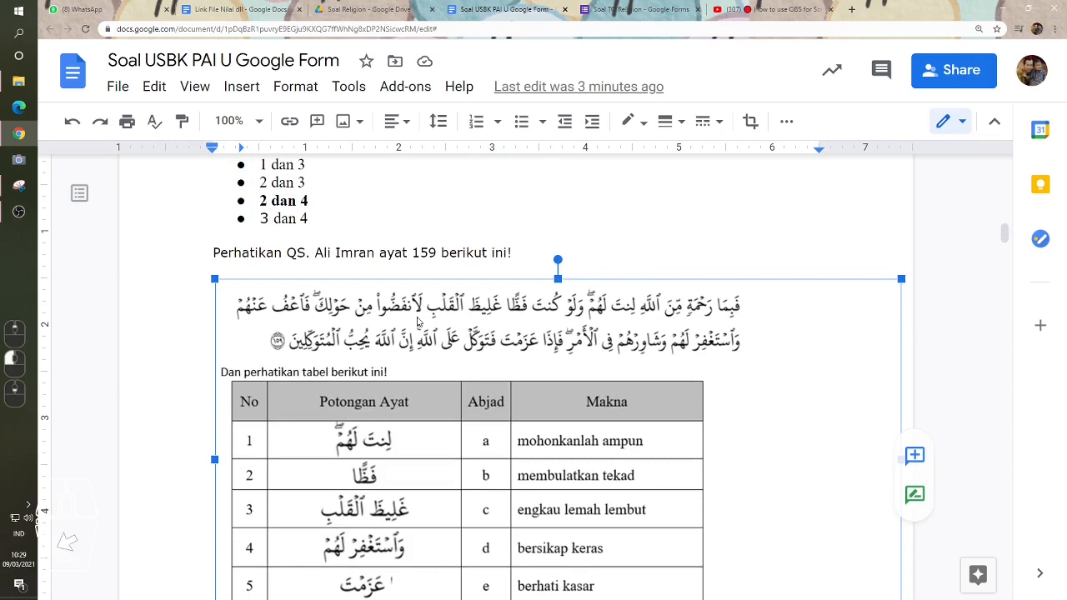
{"action": "scroll", "coordinate": [418, 322], "scroll_direction": "down", "scroll_amount": 5}
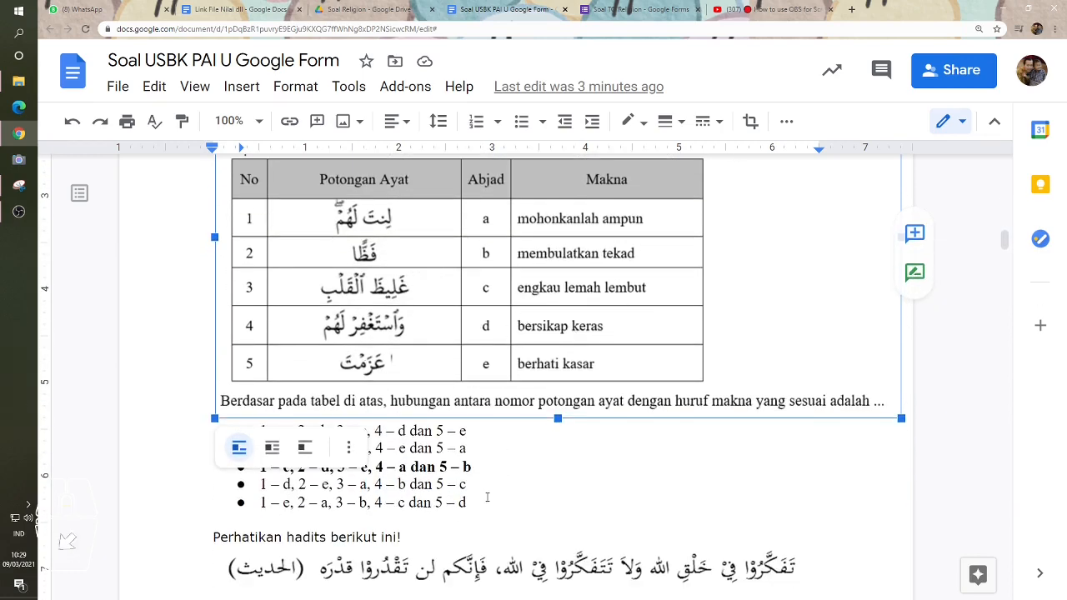
{"action": "left_click_drag", "start_coordinate": [488, 498], "coordinate": [279, 426]}
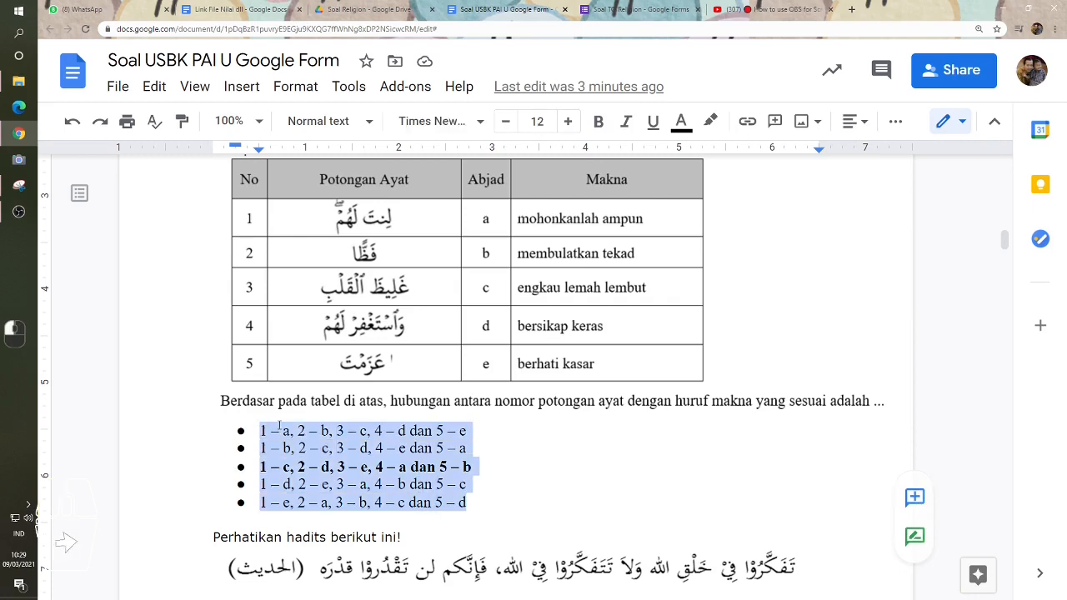
- Examine the hadith image and five bulleted options of the "Perhatikan hadits berikut ini!" question
{"action": "scroll", "coordinate": [279, 425], "scroll_direction": "down", "scroll_amount": 6}
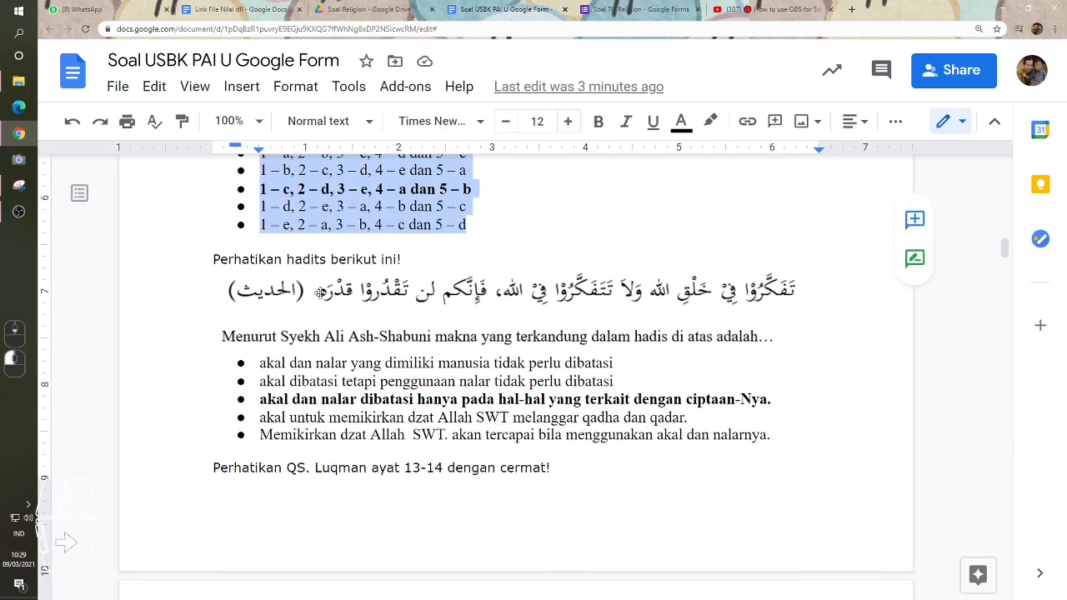
{"action": "left_click", "coordinate": [322, 294]}
{"action": "left_click", "coordinate": [448, 394]}
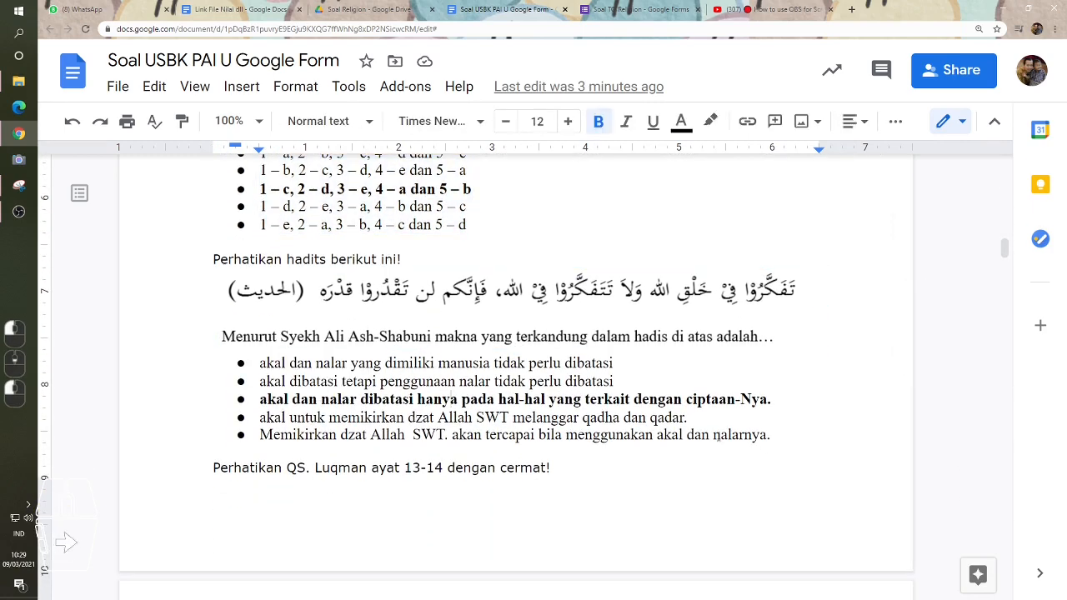
{"action": "left_click_drag", "start_coordinate": [783, 439], "coordinate": [260, 363]}
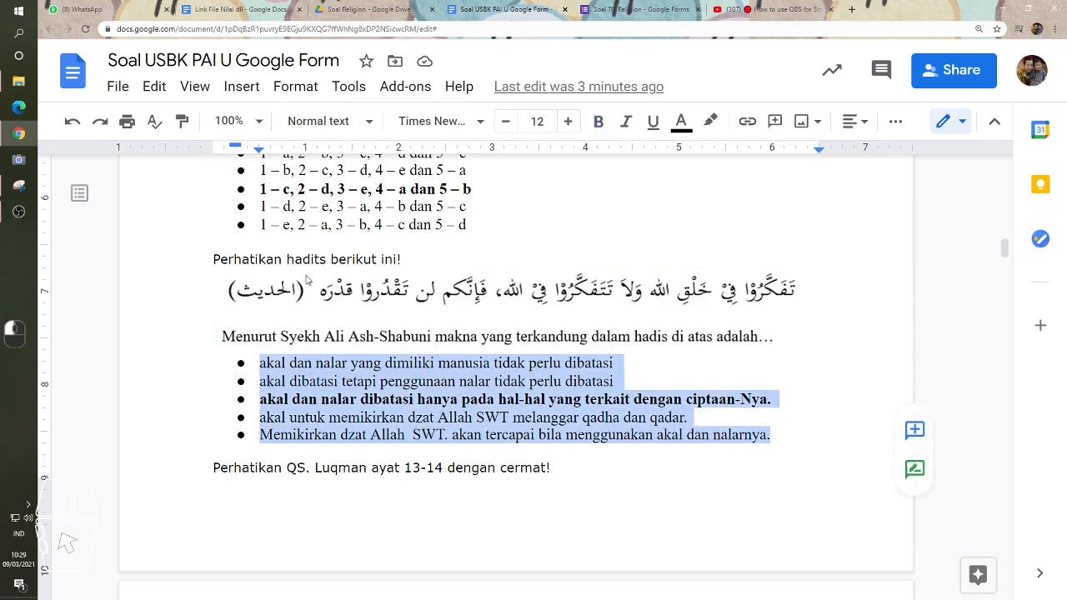
{"action": "left_click", "coordinate": [335, 297]}
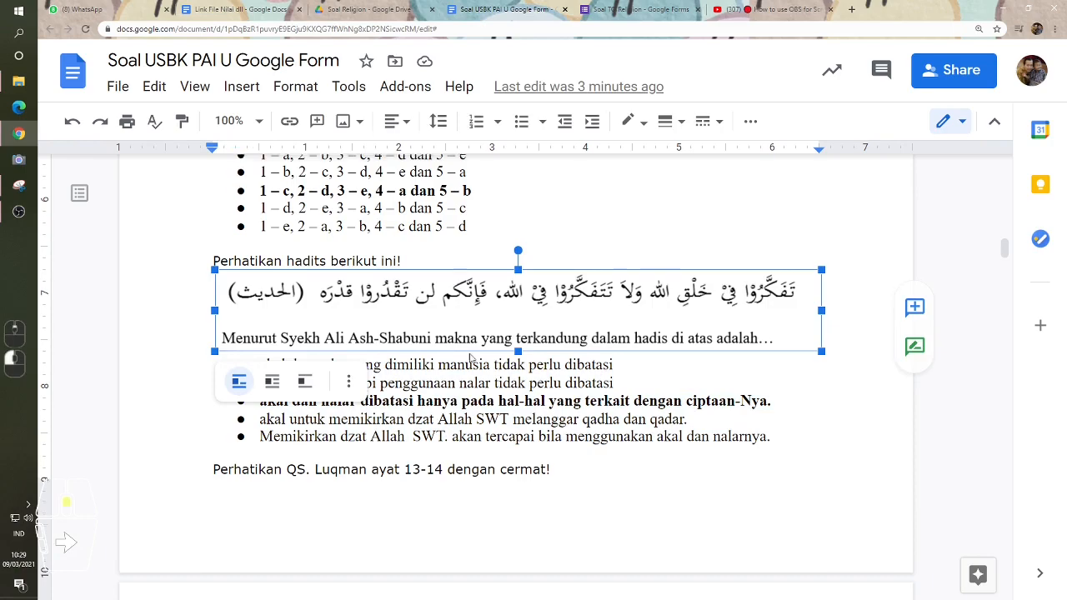
- Switch to the Soal TO Religion form and review the Q.S. al-Hujurat ayat 12 question's text, image and answer options
{"action": "scroll", "coordinate": [471, 354], "scroll_direction": "up", "scroll_amount": 10}
{"action": "scroll", "coordinate": [472, 354], "scroll_direction": "up", "scroll_amount": 7}
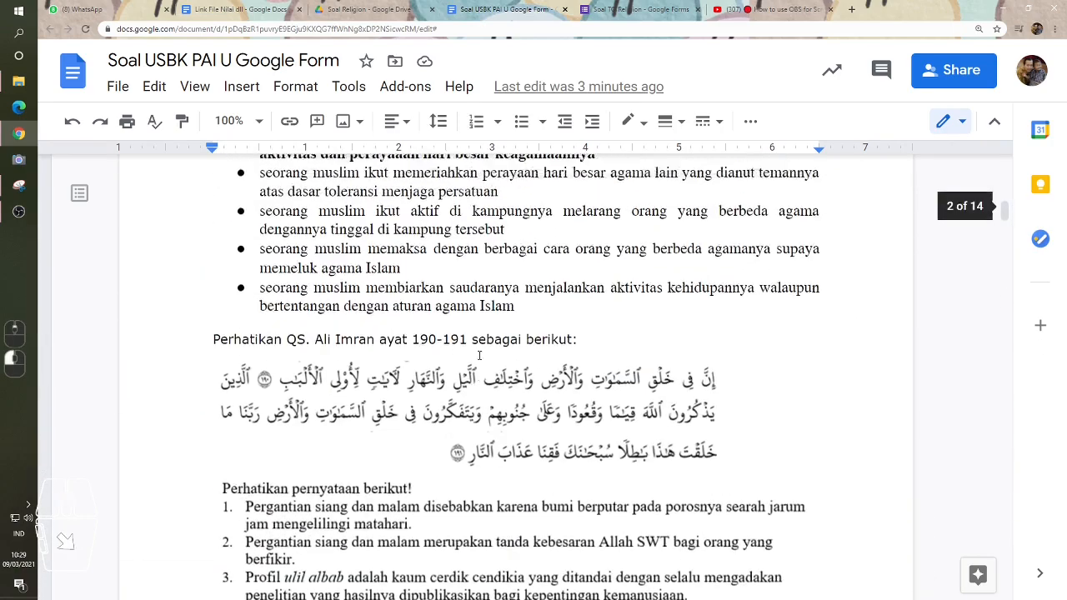
{"action": "left_click", "coordinate": [620, 12]}
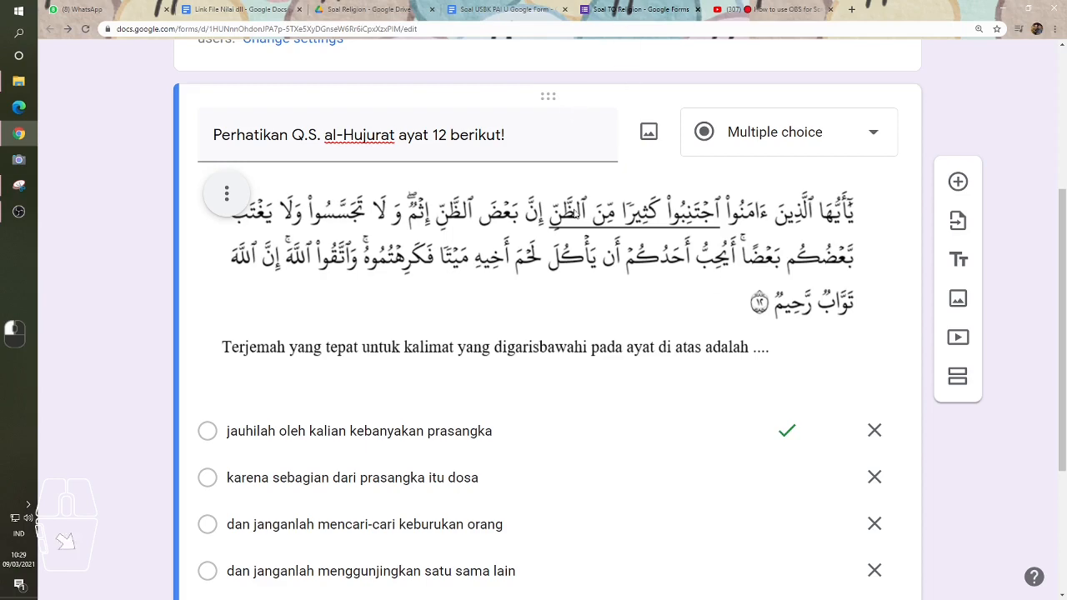
{"action": "scroll", "coordinate": [625, 296], "scroll_direction": "up", "scroll_amount": 4}
{"action": "scroll", "coordinate": [624, 299], "scroll_direction": "down", "scroll_amount": 5}
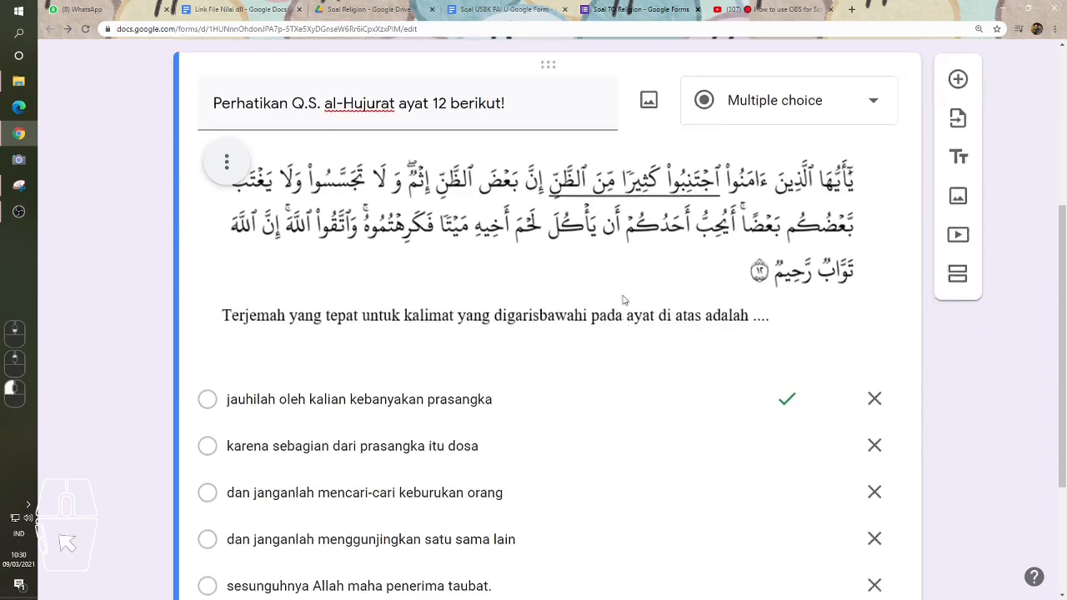
{"action": "scroll", "coordinate": [583, 395], "scroll_direction": "up", "scroll_amount": 5}
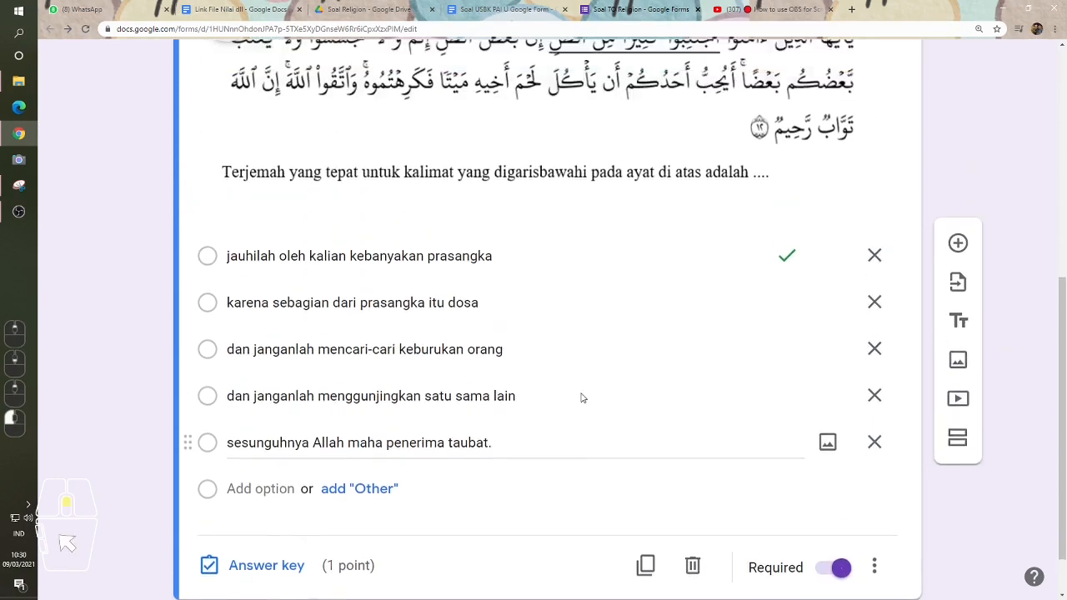
{"action": "scroll", "coordinate": [583, 399], "scroll_direction": "up", "scroll_amount": 1}
{"action": "scroll", "coordinate": [583, 398], "scroll_direction": "down", "scroll_amount": 1}
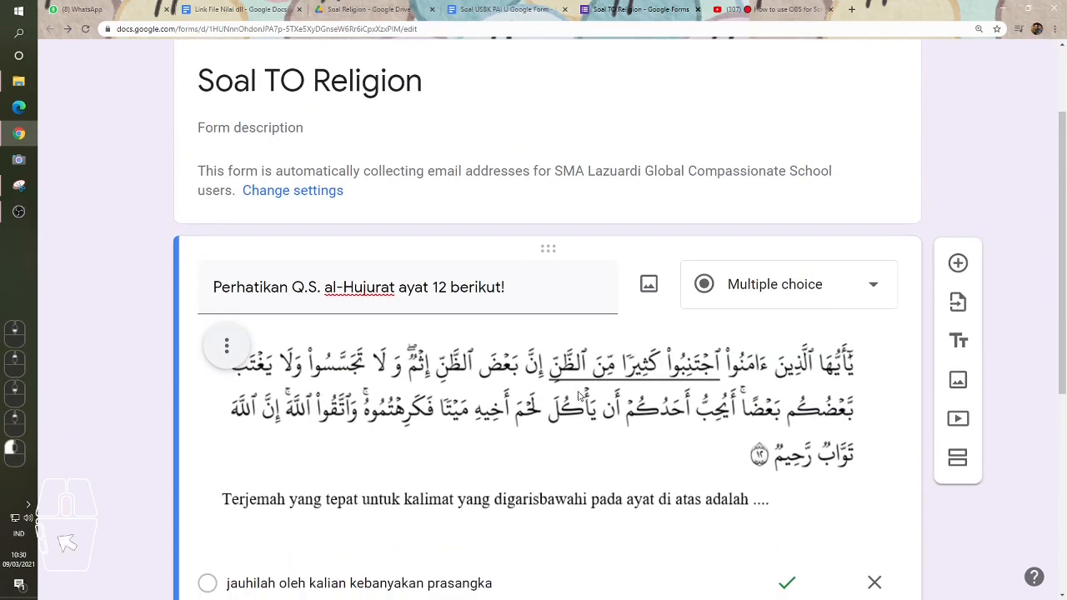
{"action": "scroll", "coordinate": [773, 360], "scroll_direction": "down", "scroll_amount": 2}
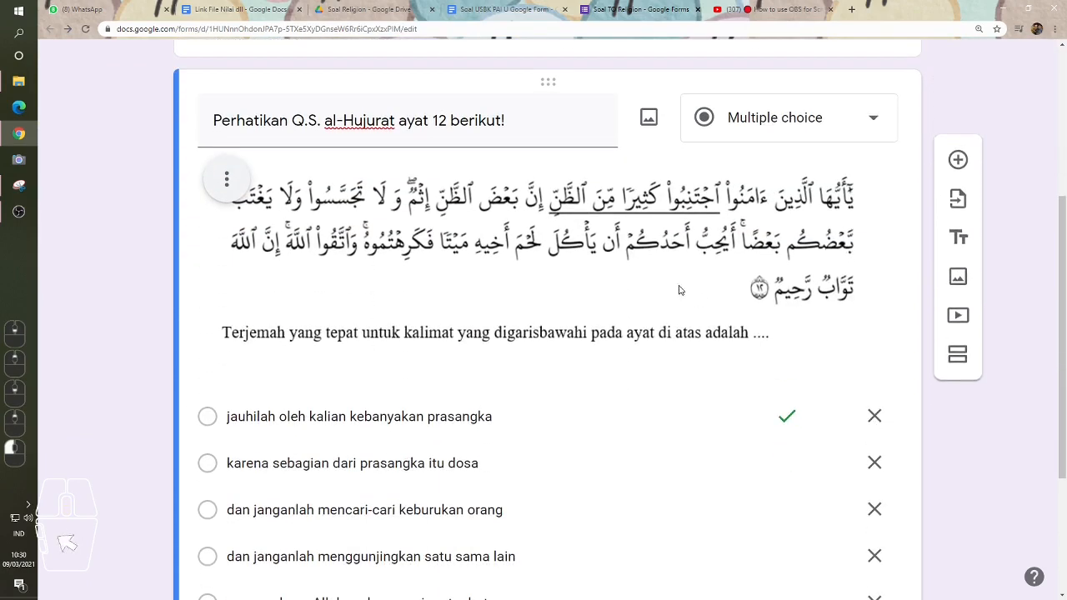
- Delete the Q.S. al-Hujurat ayat 12 multiple-choice question from the form
{"action": "left_click", "coordinate": [638, 238]}
{"action": "left_click", "coordinate": [598, 112]}
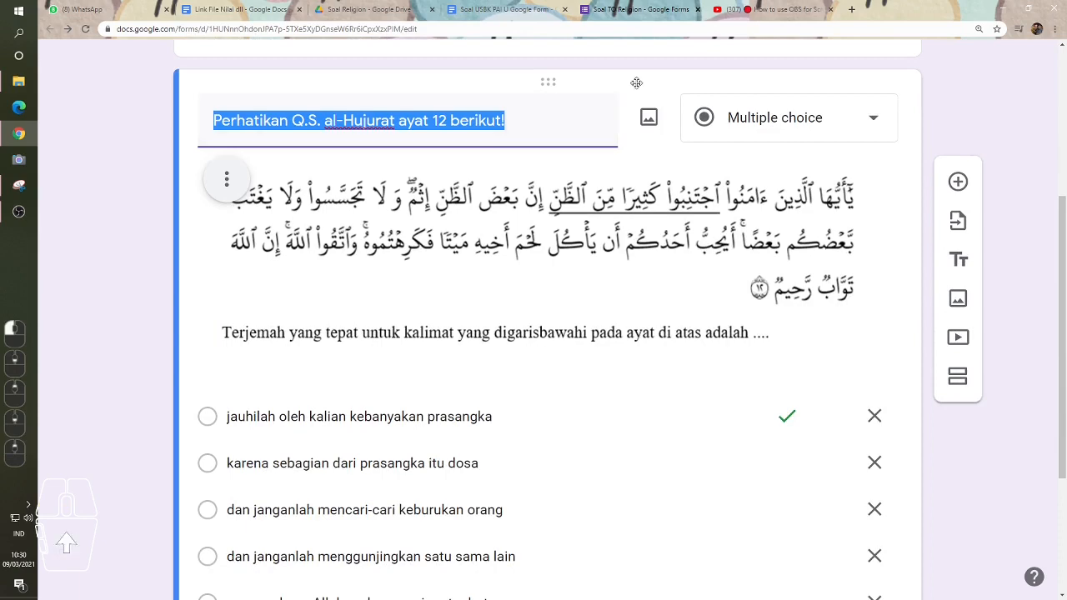
{"action": "scroll", "coordinate": [657, 322], "scroll_direction": "down", "scroll_amount": 3}
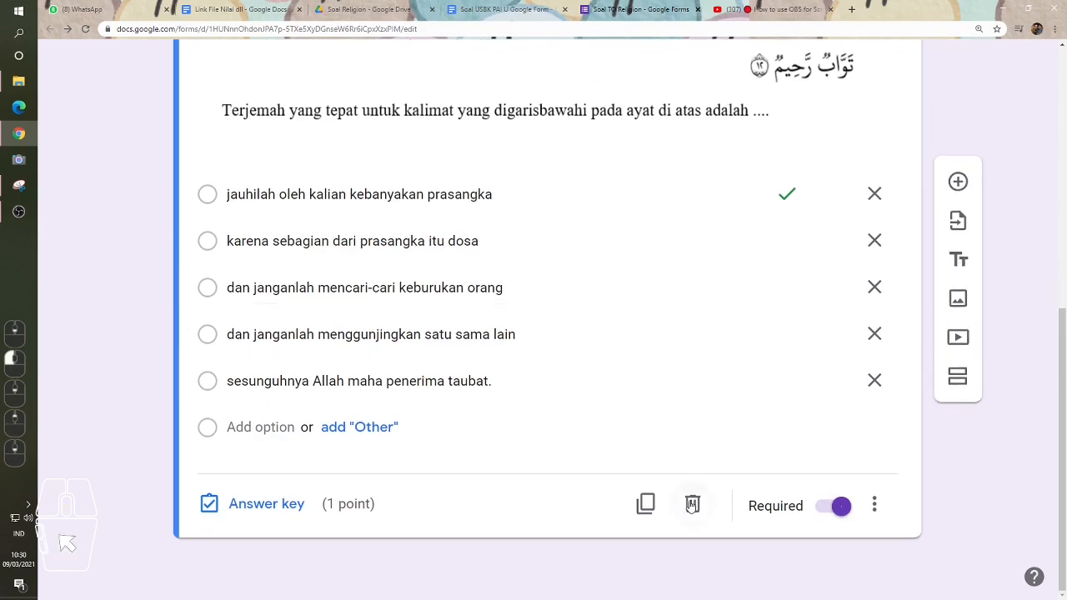
{"action": "left_click", "coordinate": [690, 506]}
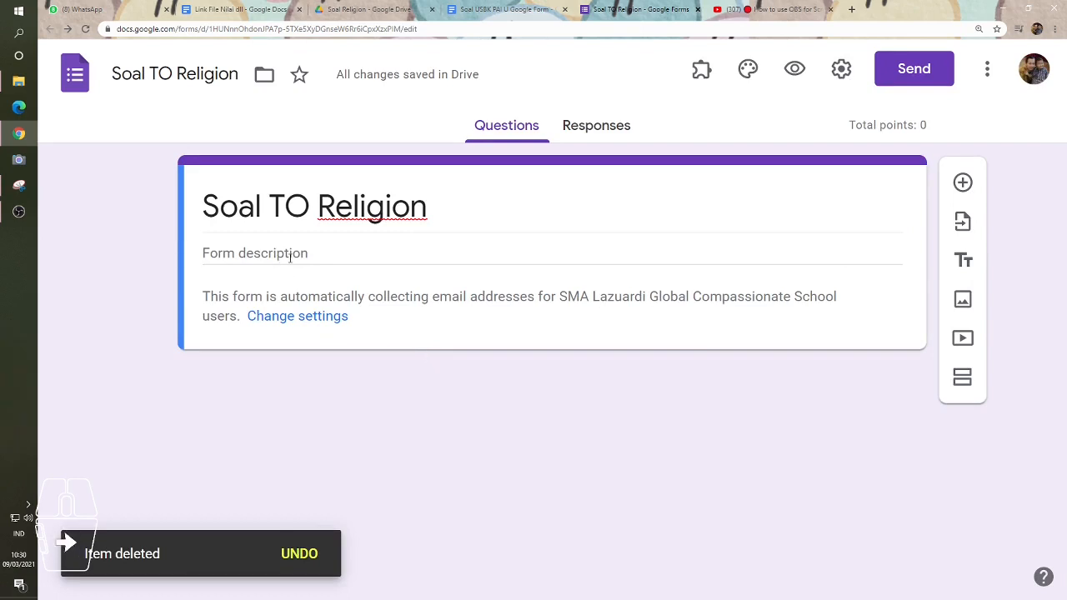
- Set the form description to "Soal Try Out ke-2"
{"action": "left_click", "coordinate": [390, 258]}
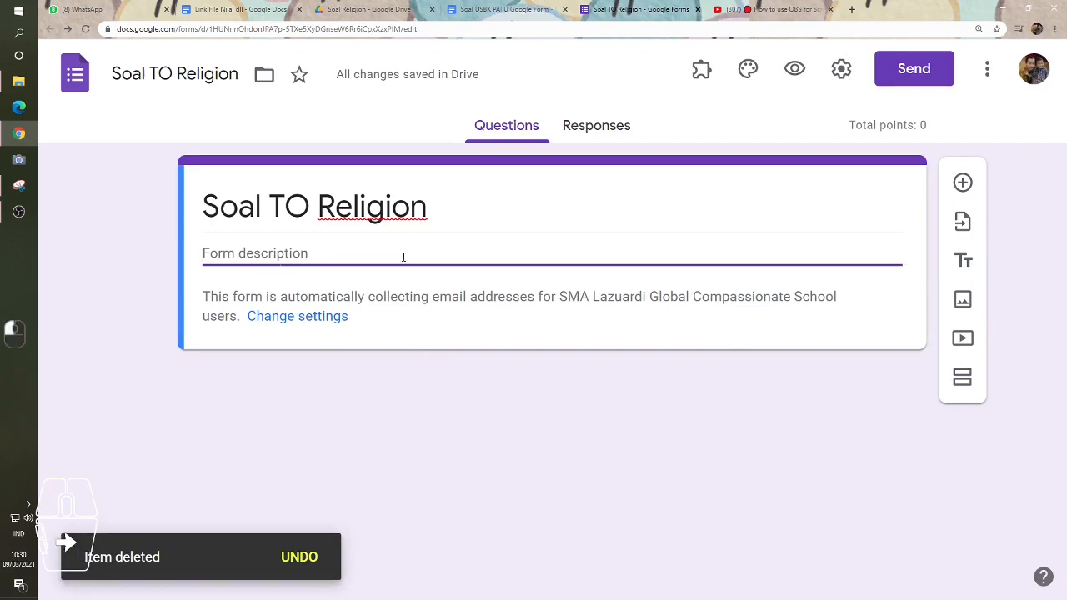
{"action": "type", "text": "Soal Tr"}
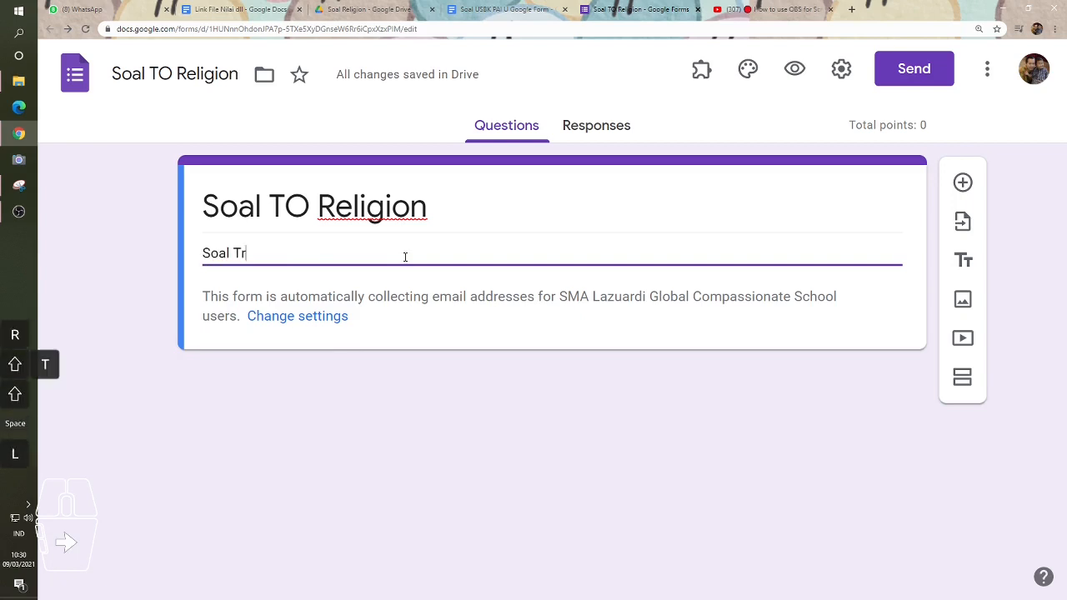
{"action": "type", "text": "y Out "}
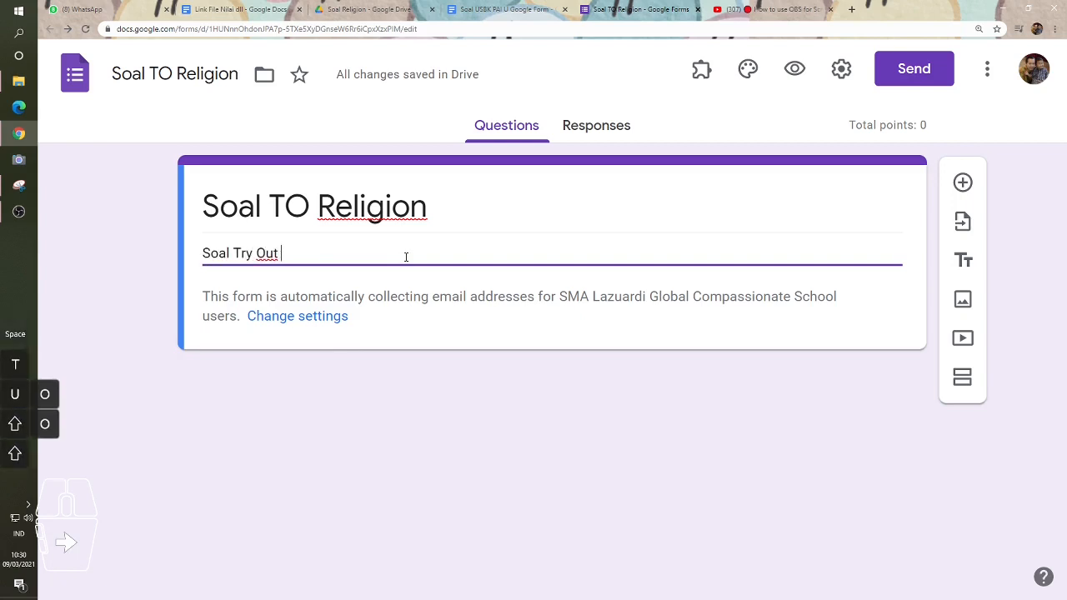
{"action": "type", "text": "ke-2"}
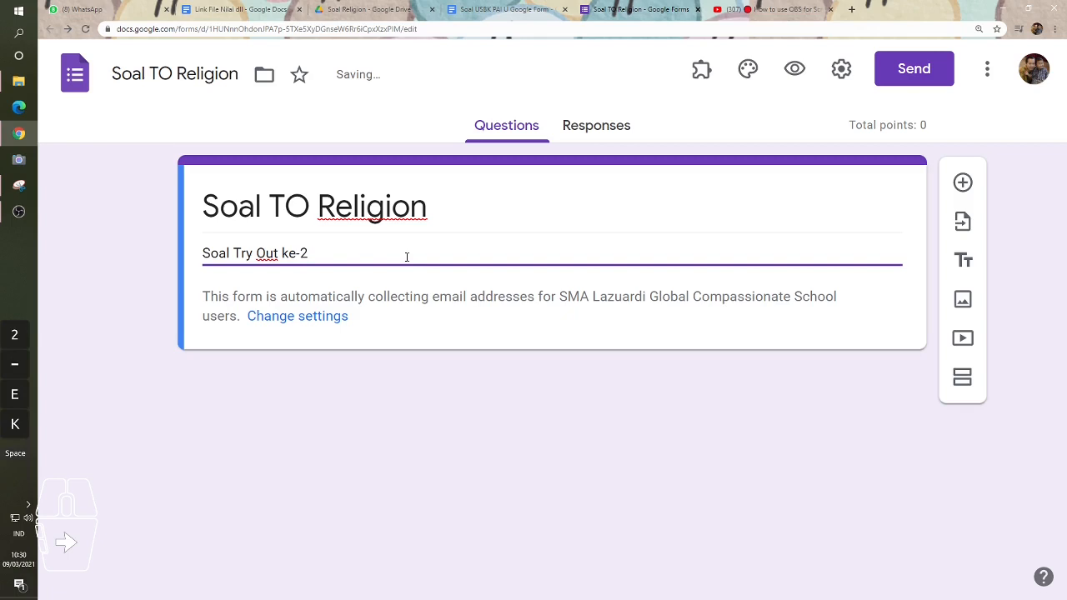
{"action": "left_click", "coordinate": [459, 453]}
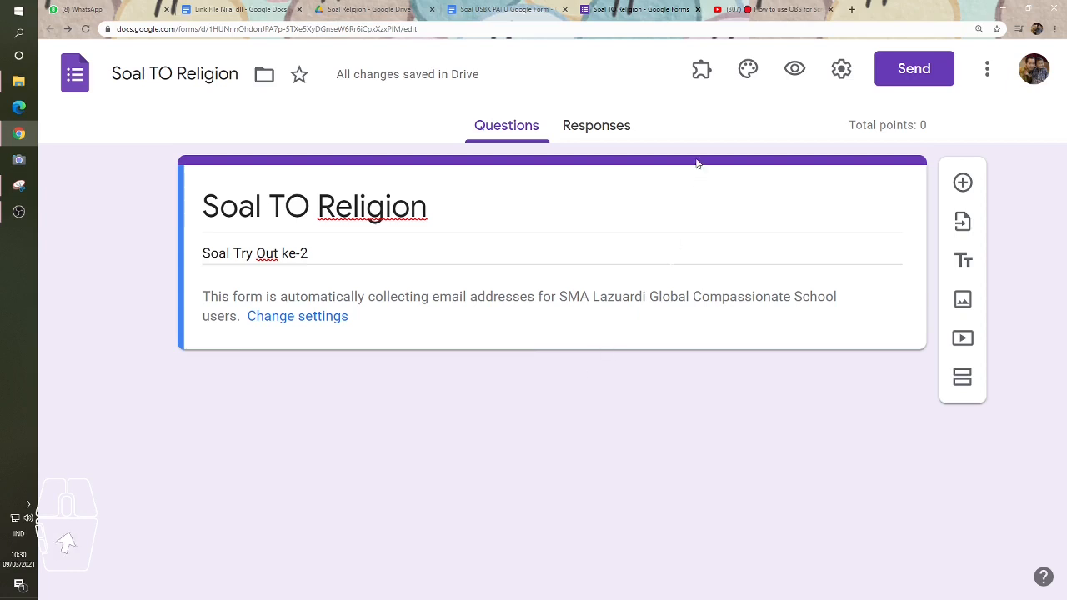
- Start the Form Builder add-on and choose Google Docs as the import source
{"action": "left_click", "coordinate": [702, 73]}
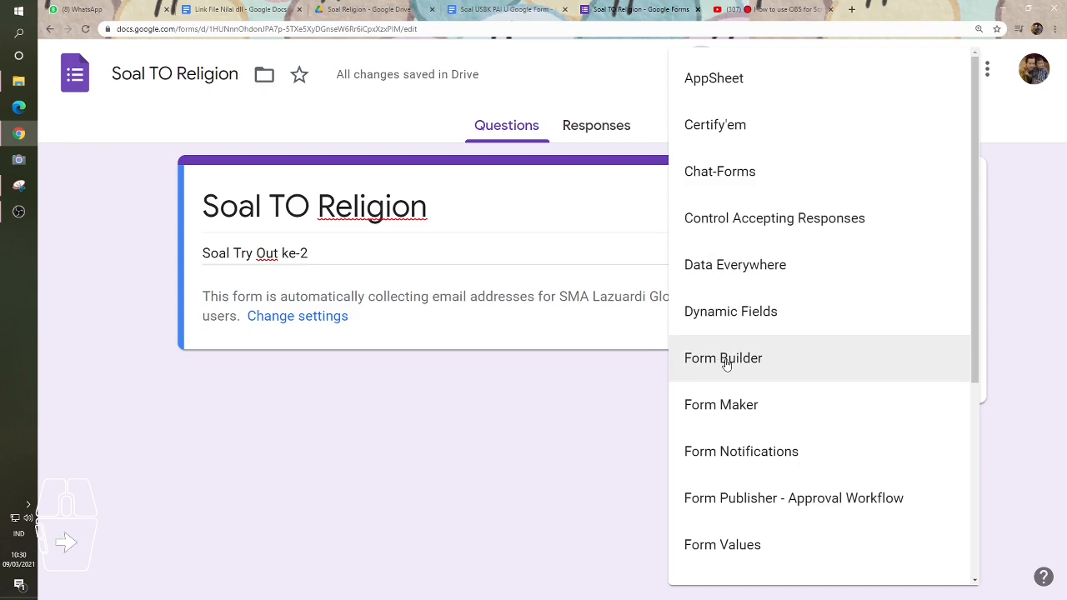
{"action": "left_click_drag", "start_coordinate": [972, 361], "coordinate": [1009, 309]}
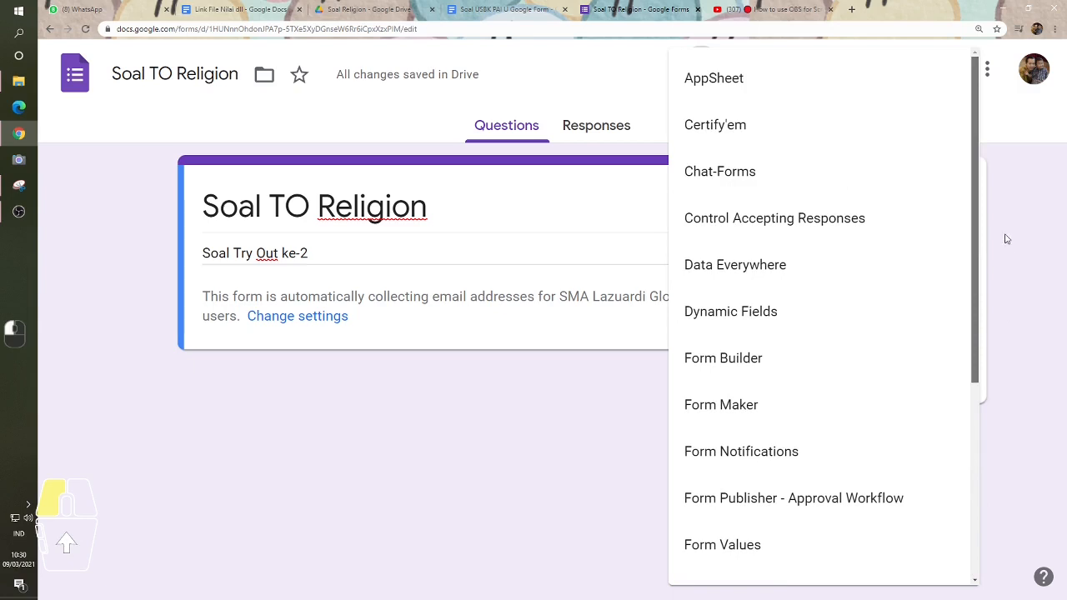
{"action": "left_click", "coordinate": [718, 367]}
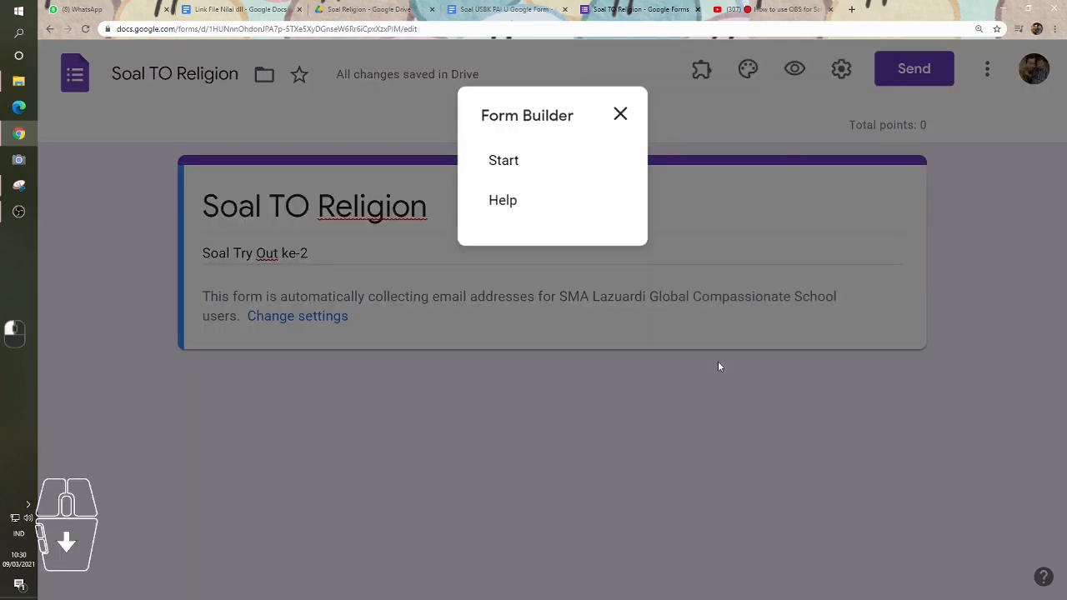
{"action": "left_click", "coordinate": [500, 162]}
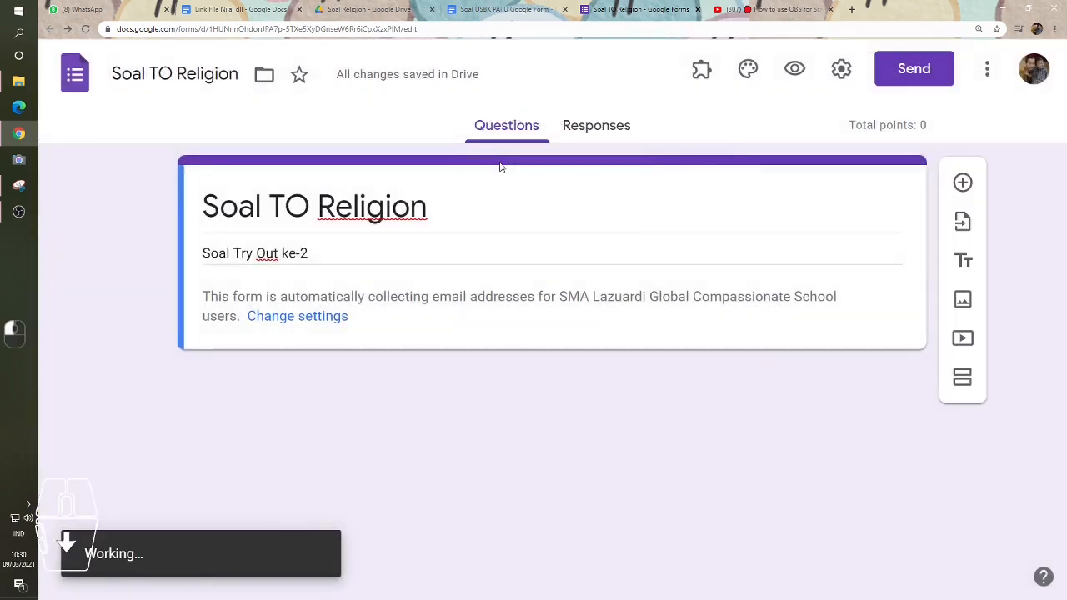
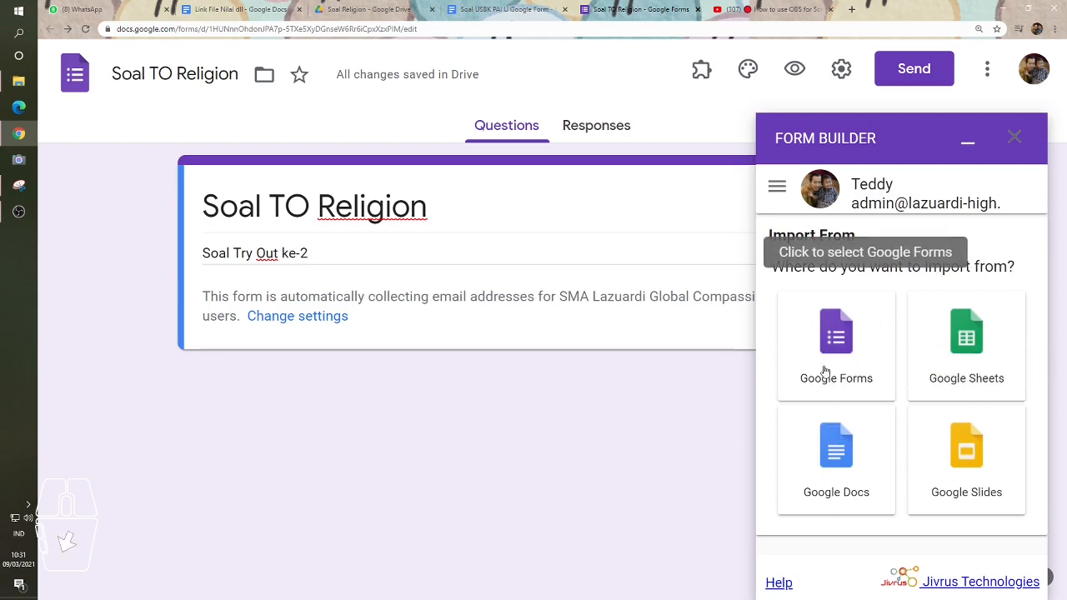
{"action": "left_click", "coordinate": [835, 452]}
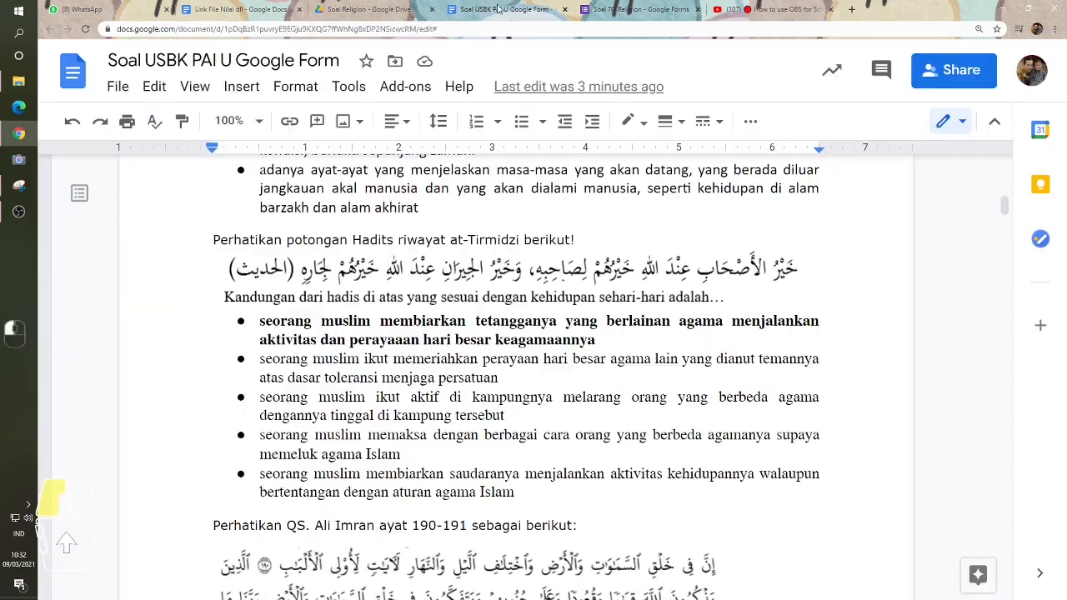
- Copy the title "Soal USBK PAI U Google Form" from the source Google Docs document
{"action": "left_click", "coordinate": [498, 8]}
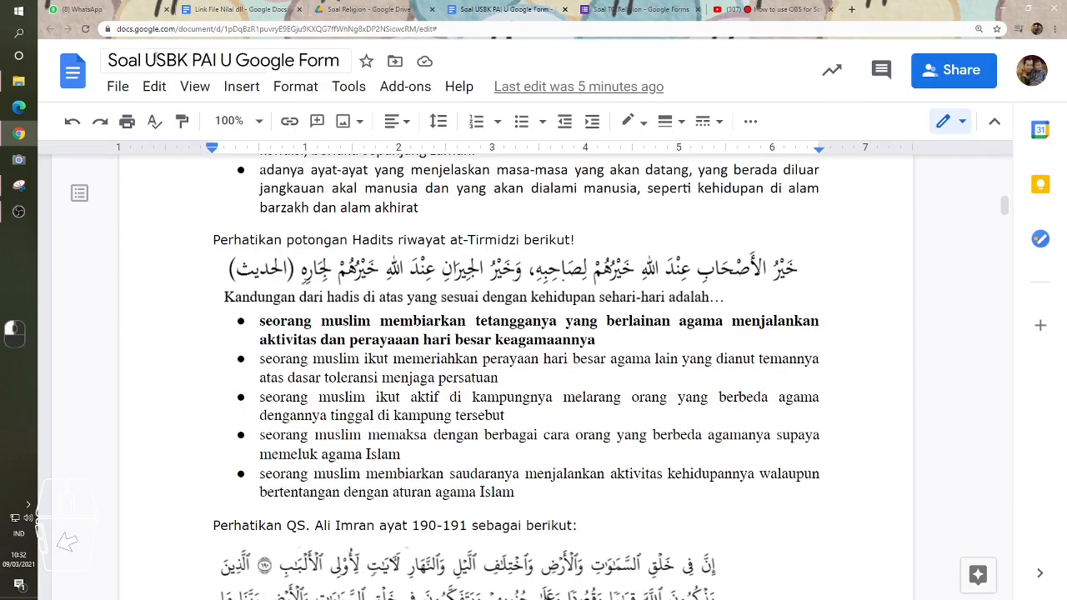
{"action": "left_click_drag", "start_coordinate": [111, 60], "coordinate": [309, 61]}
{"action": "right_click", "coordinate": [308, 61]}
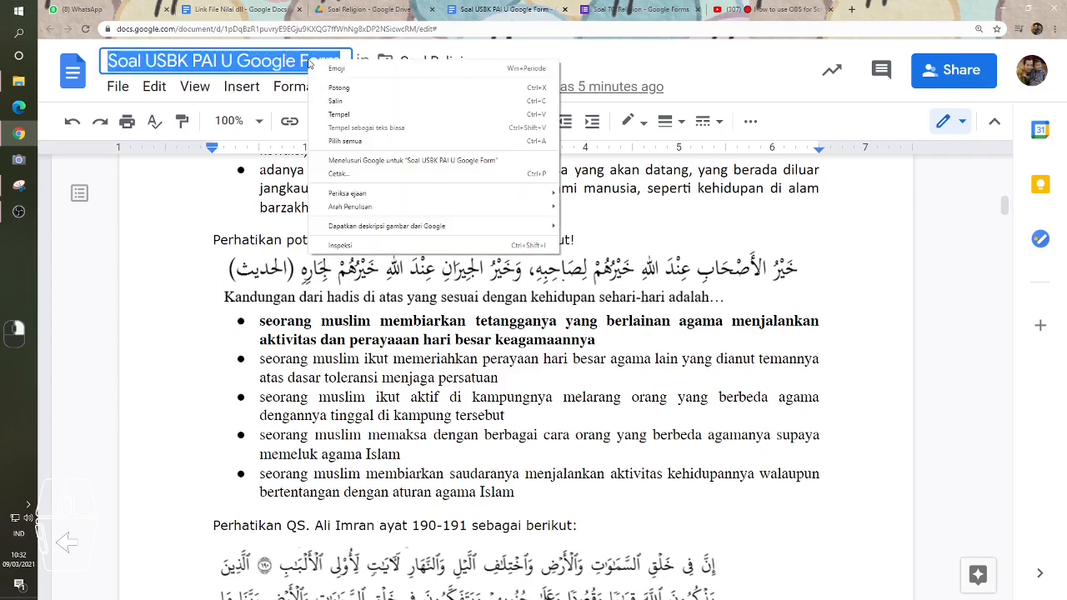
{"action": "left_click", "coordinate": [333, 106]}
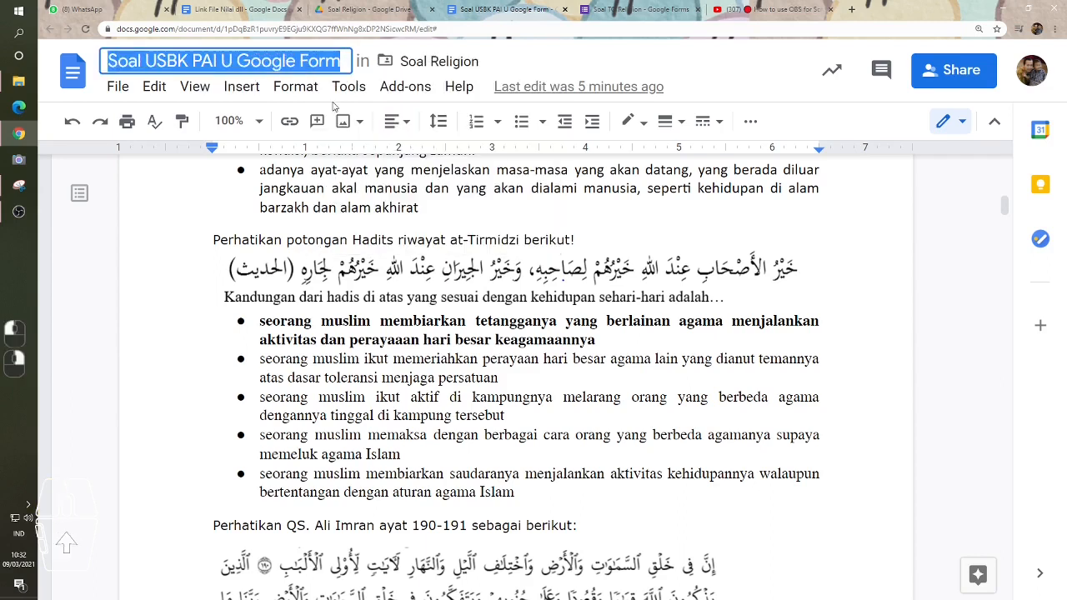
- Search Form Builder's file picker for "Soal USBK PAI U Google Form" and select that document for import
{"action": "left_click", "coordinate": [621, 11]}
{"action": "right_click", "coordinate": [389, 256]}
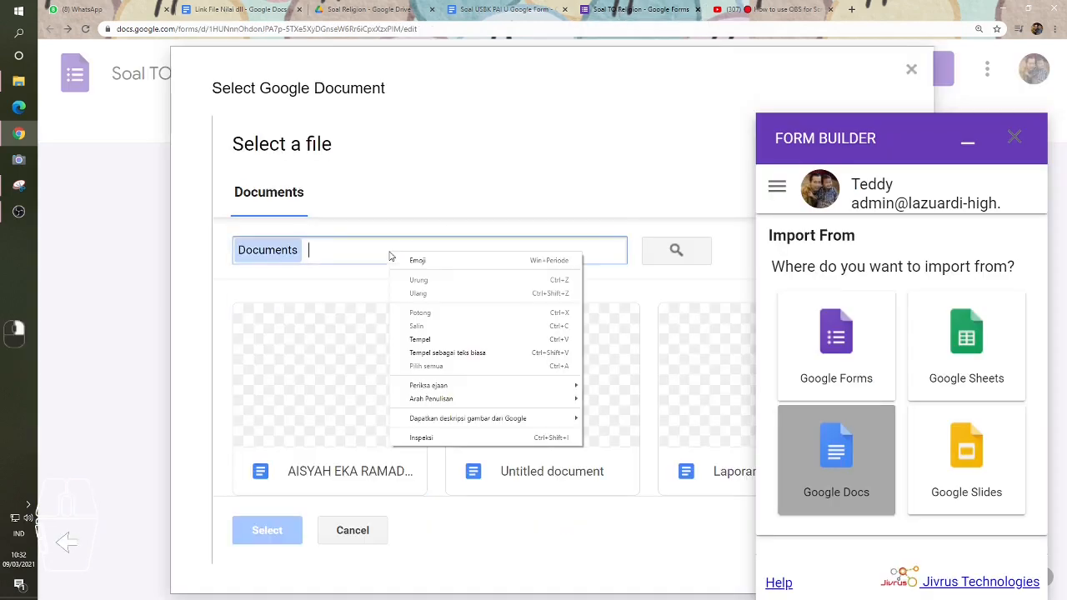
{"action": "left_click", "coordinate": [437, 341]}
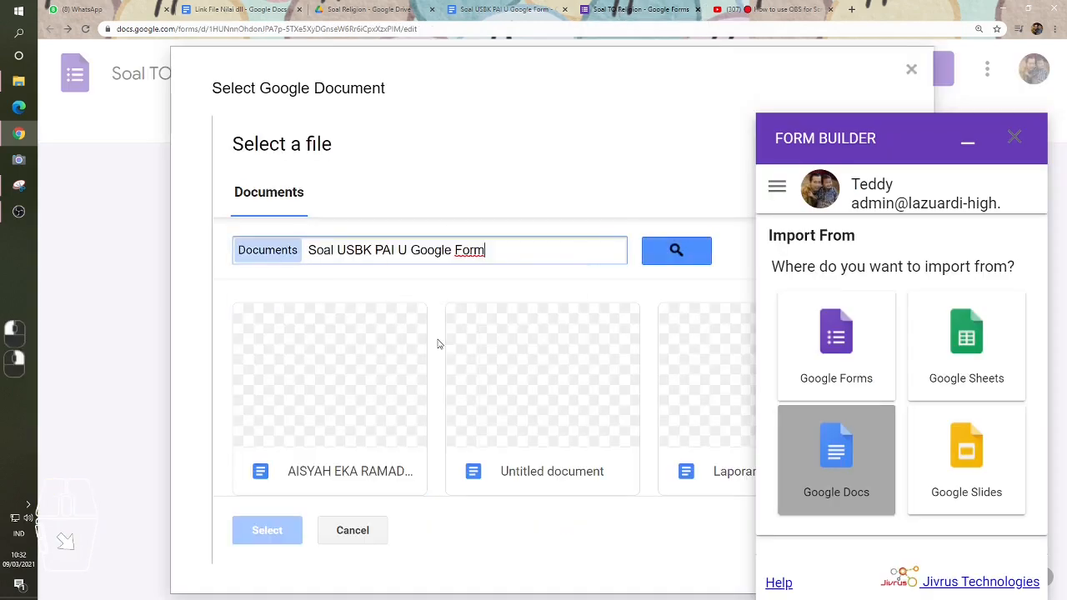
{"action": "left_click", "coordinate": [657, 251]}
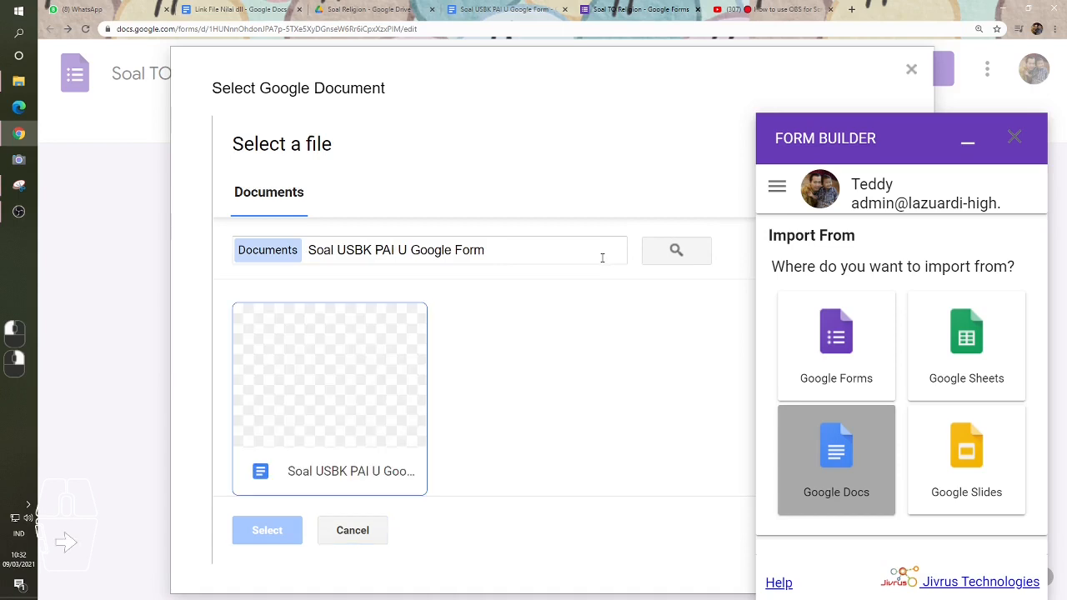
{"action": "double_click", "coordinate": [302, 389]}
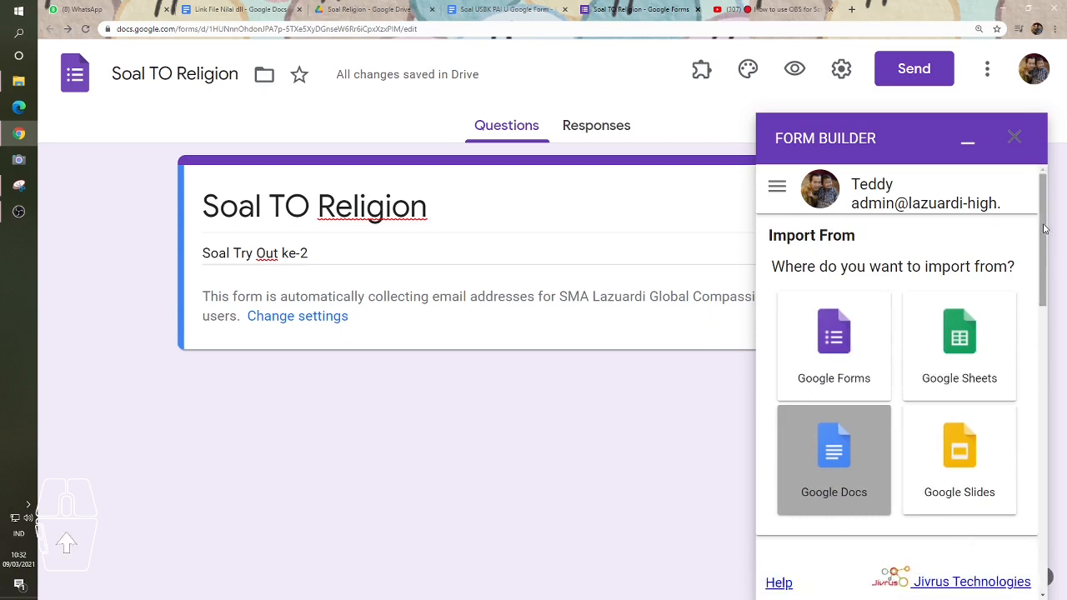
- Review Form Builder's import list, and examine the Q.S. al-Hujurat ayat 12 question's introductory line, verse image and five bulleted options in the document
{"action": "left_click_drag", "start_coordinate": [1044, 228], "coordinate": [1031, 410]}
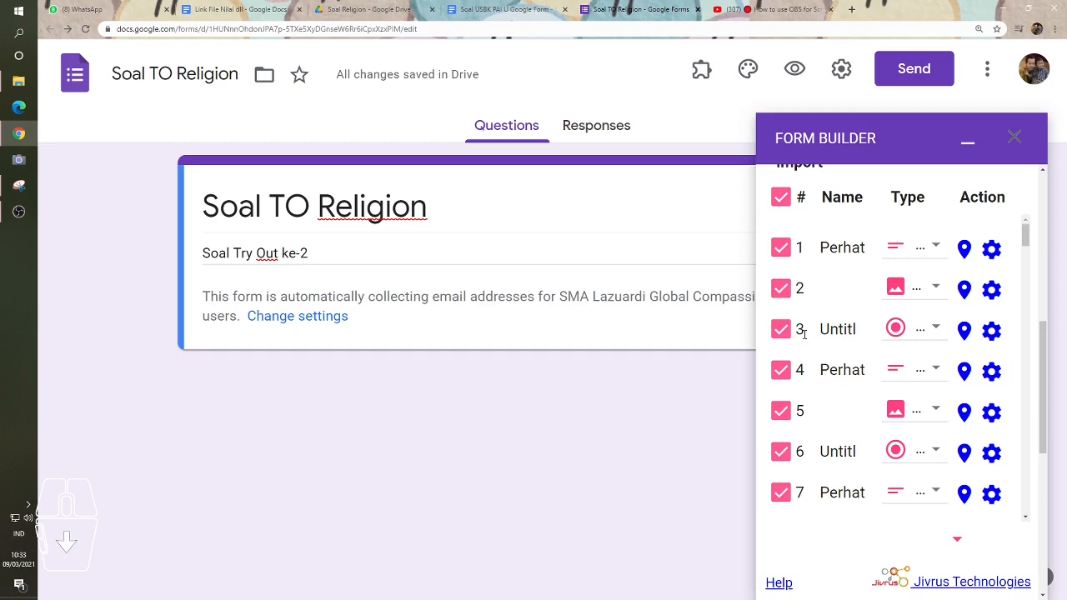
{"action": "left_click", "coordinate": [493, 13]}
{"action": "scroll", "coordinate": [486, 312], "scroll_direction": "up", "scroll_amount": 10}
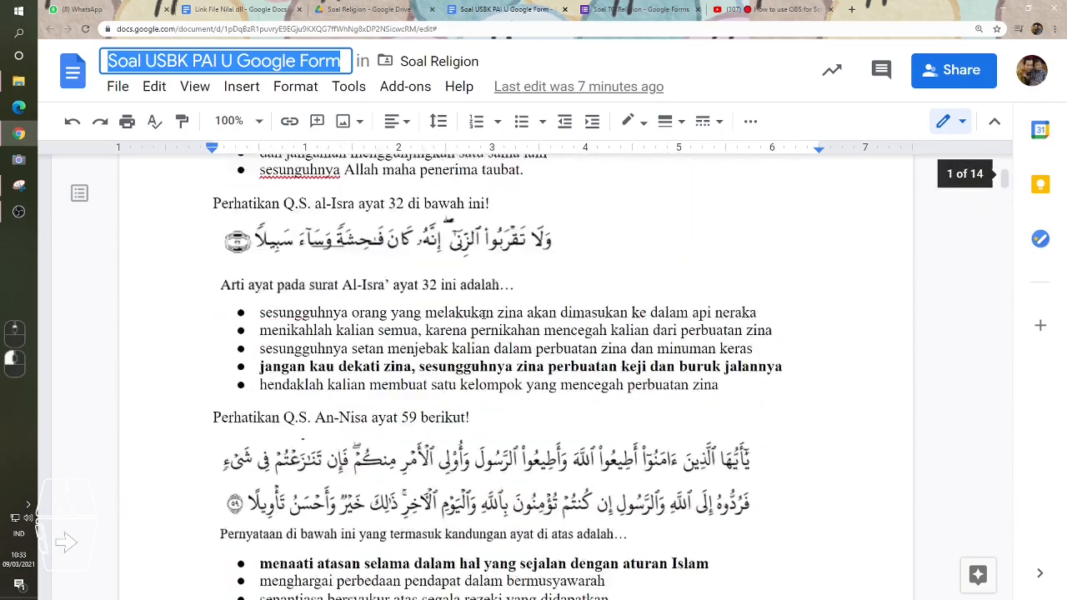
{"action": "scroll", "coordinate": [486, 312], "scroll_direction": "up", "scroll_amount": 5}
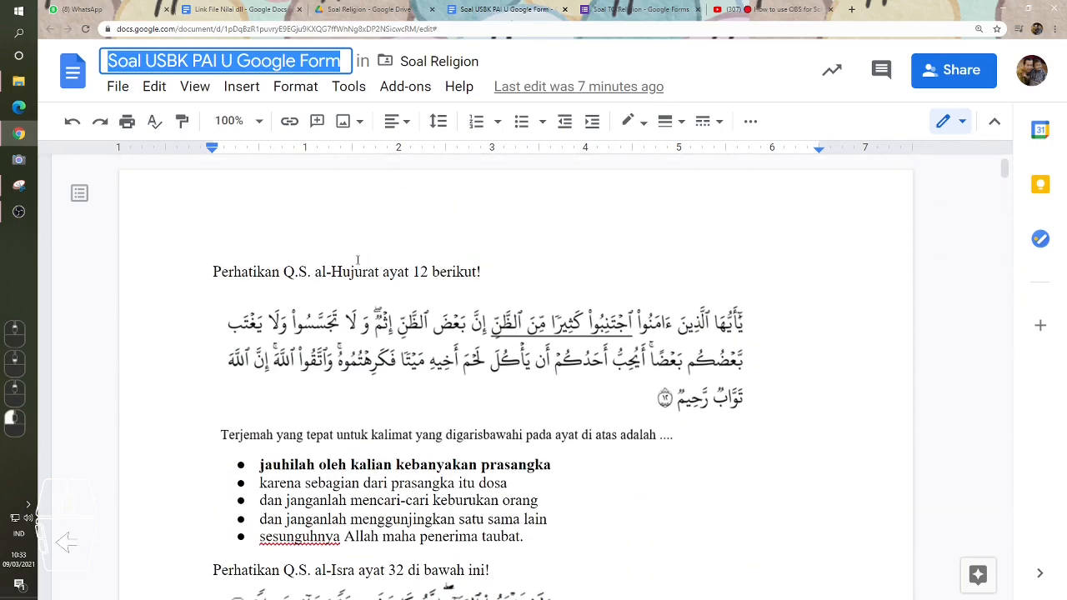
{"action": "left_click_drag", "start_coordinate": [215, 274], "coordinate": [487, 271]}
{"action": "left_click", "coordinate": [344, 332]}
{"action": "scroll", "coordinate": [362, 325], "scroll_direction": "down", "scroll_amount": 1}
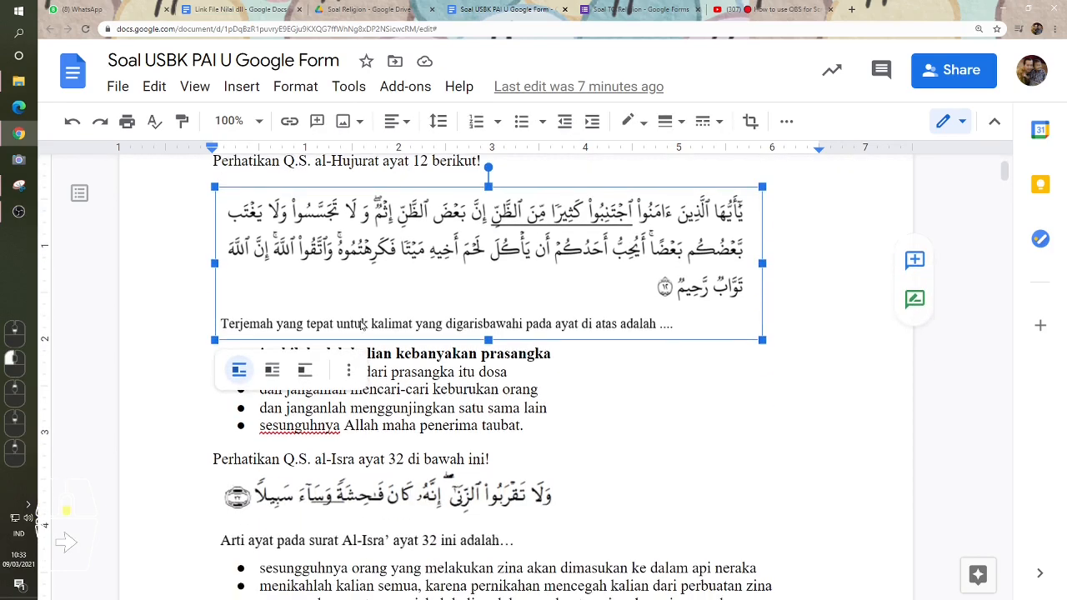
{"action": "left_click", "coordinate": [401, 389]}
{"action": "left_click_drag", "start_coordinate": [524, 426], "coordinate": [324, 330]}
{"action": "scroll", "coordinate": [293, 248], "scroll_direction": "up", "scroll_amount": 1}
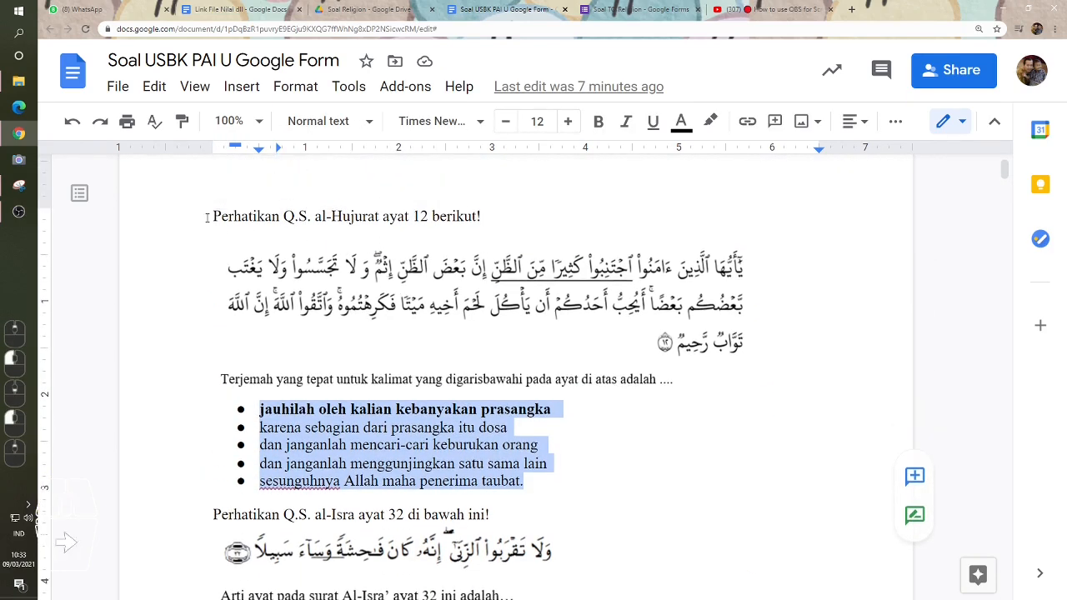
{"action": "left_click_drag", "start_coordinate": [214, 215], "coordinate": [483, 219]}
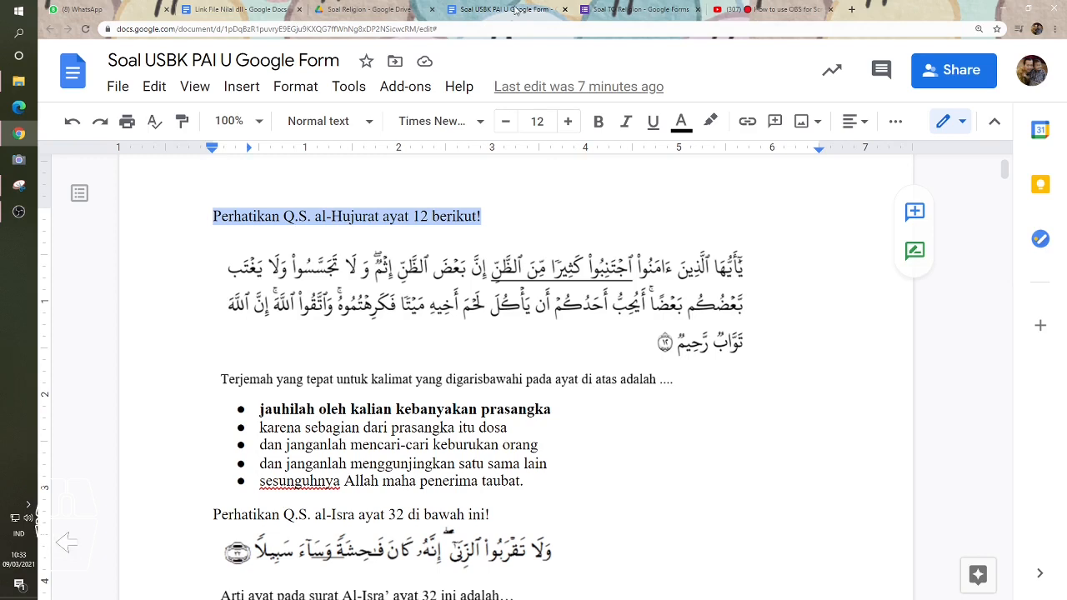
- Compare the item types in the import list with the al-Hujurat question's verse image and bulleted answer options in the document
{"action": "left_click", "coordinate": [628, 9]}
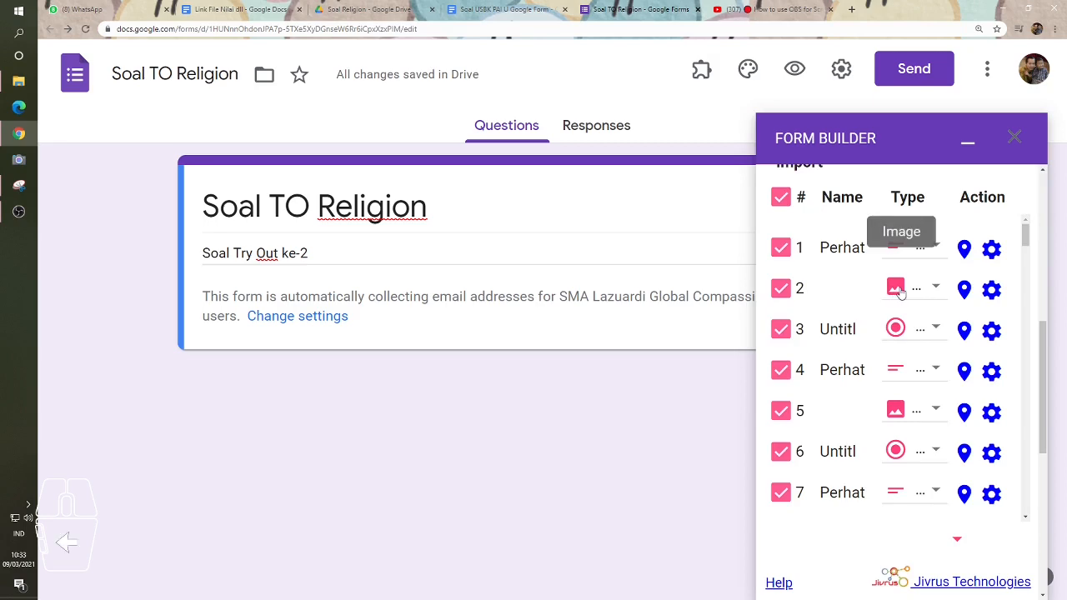
{"action": "left_click", "coordinate": [503, 10]}
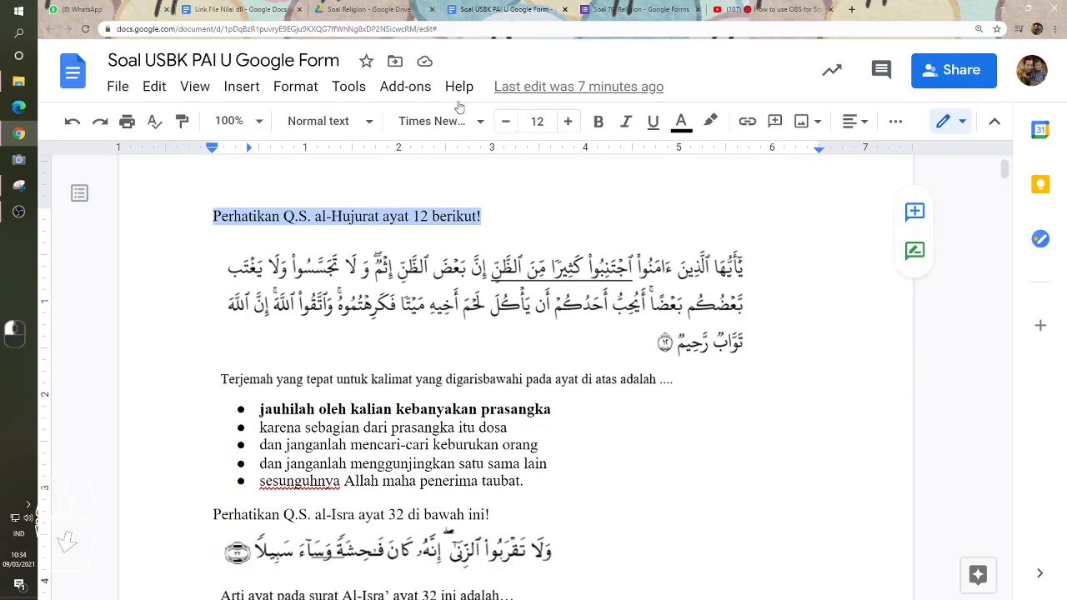
{"action": "left_click", "coordinate": [384, 265]}
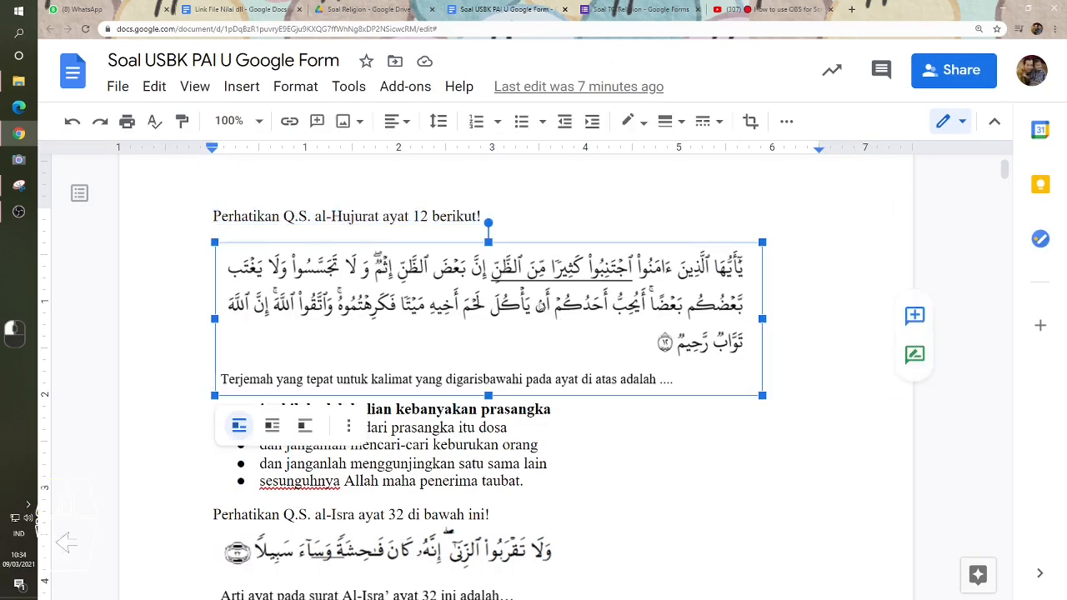
{"action": "scroll", "coordinate": [472, 388], "scroll_direction": "down", "scroll_amount": 2}
{"action": "left_click", "coordinate": [403, 369]}
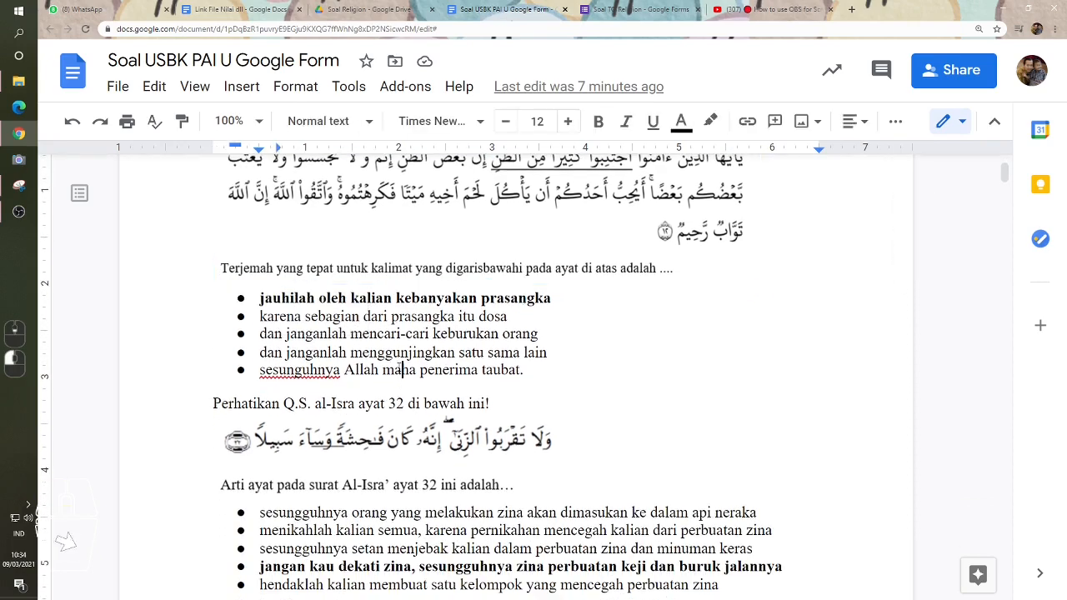
{"action": "left_click_drag", "start_coordinate": [522, 376], "coordinate": [251, 381]}
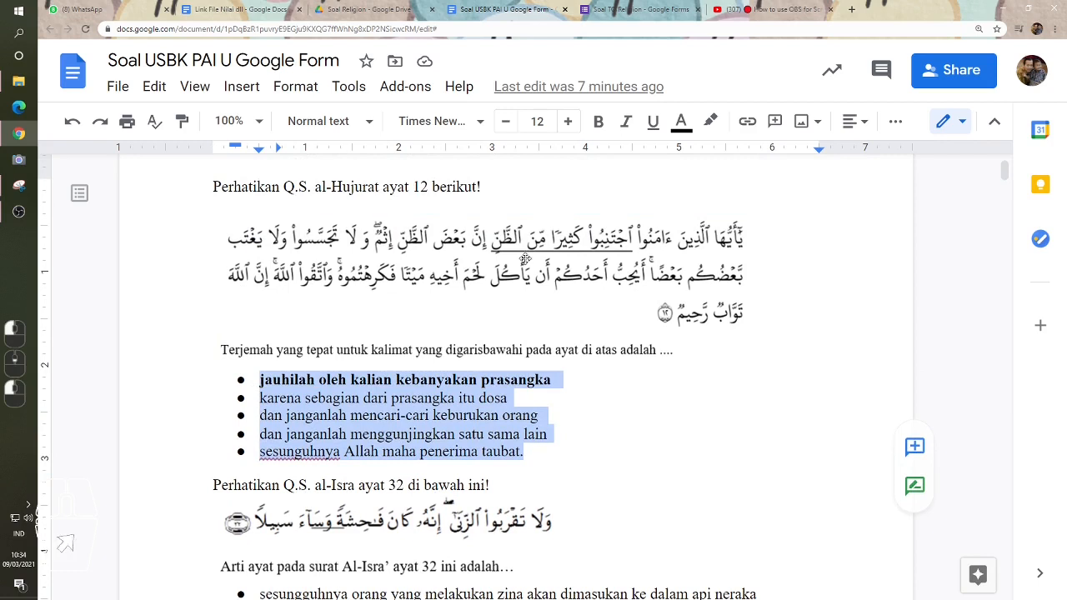
{"action": "left_click", "coordinate": [635, 15]}
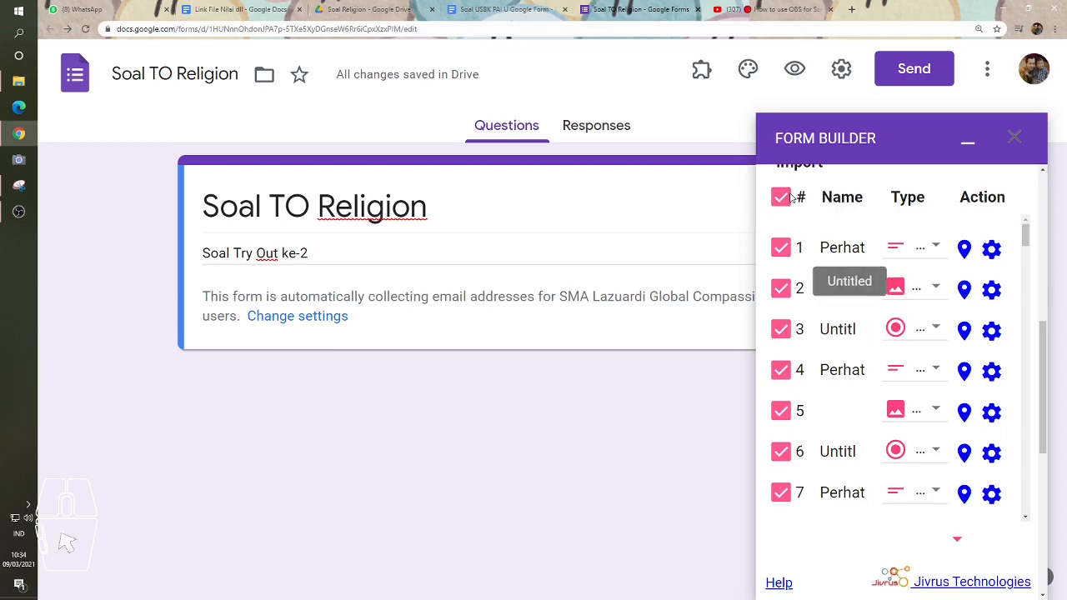
- In the source document, move the line "Perhatikan Q.S. al-Hujurat ayat 12 berikut!" directly above its verse image
{"action": "left_click", "coordinate": [507, 9]}
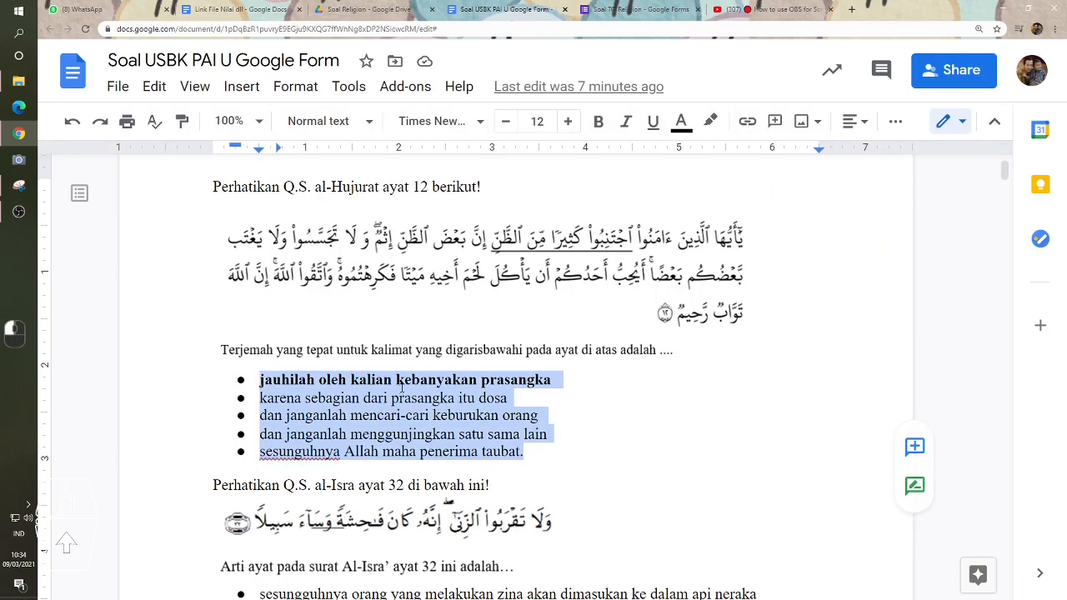
{"action": "scroll", "coordinate": [401, 385], "scroll_direction": "up", "scroll_amount": 1}
{"action": "left_click", "coordinate": [396, 312]}
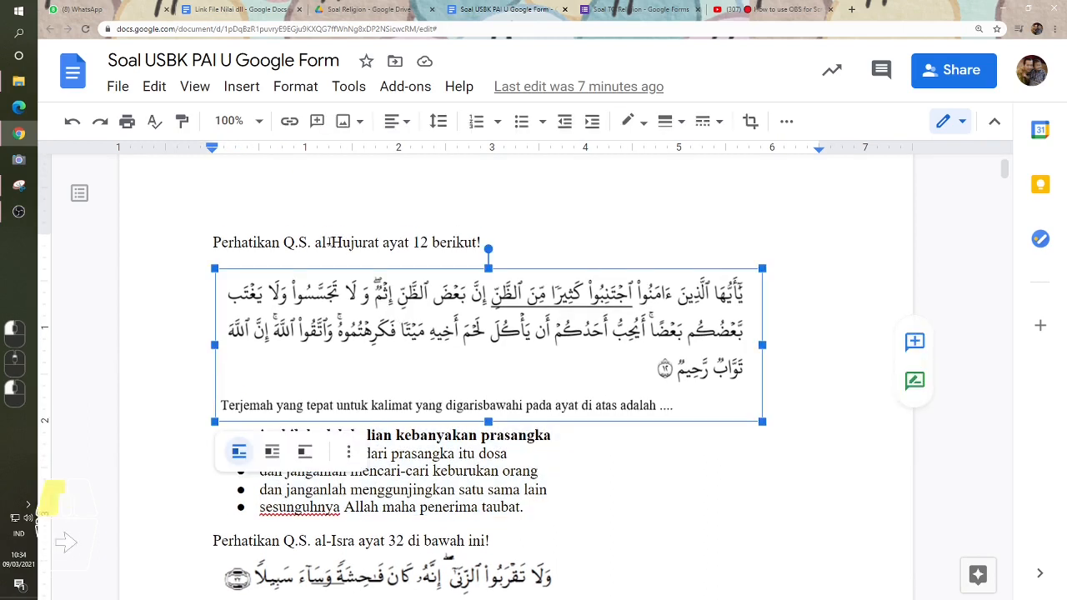
{"action": "left_click_drag", "start_coordinate": [483, 243], "coordinate": [265, 255]}
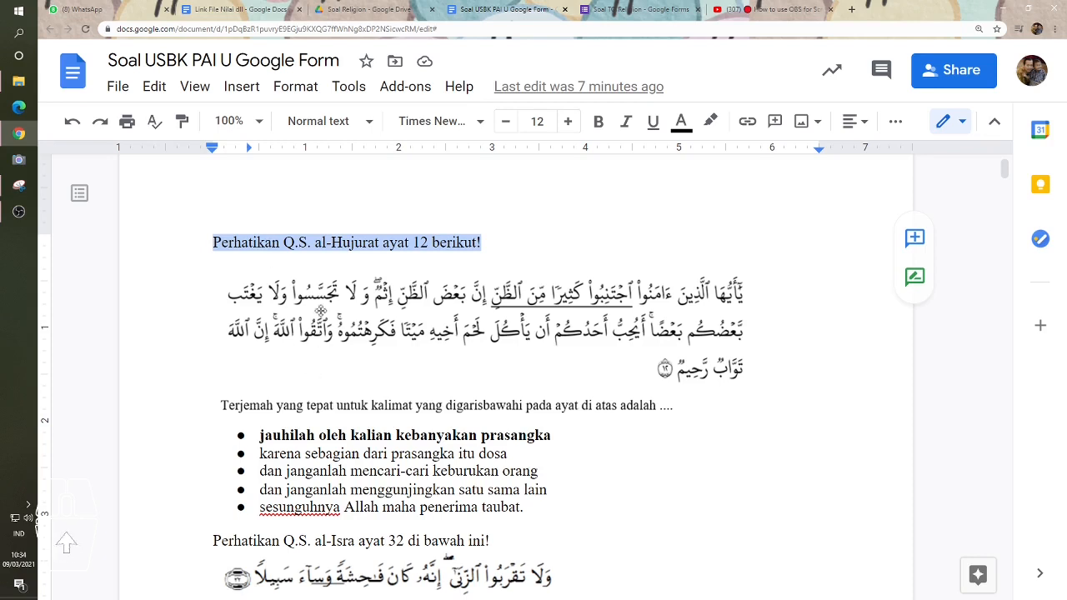
{"action": "left_click_drag", "start_coordinate": [275, 242], "coordinate": [295, 407]}
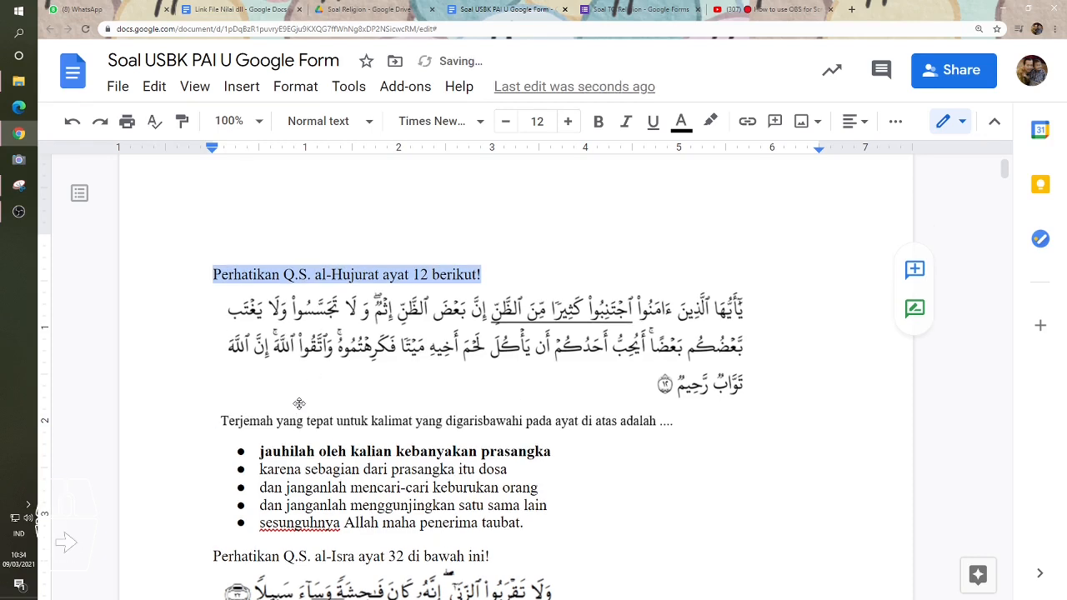
{"action": "left_click", "coordinate": [361, 420]}
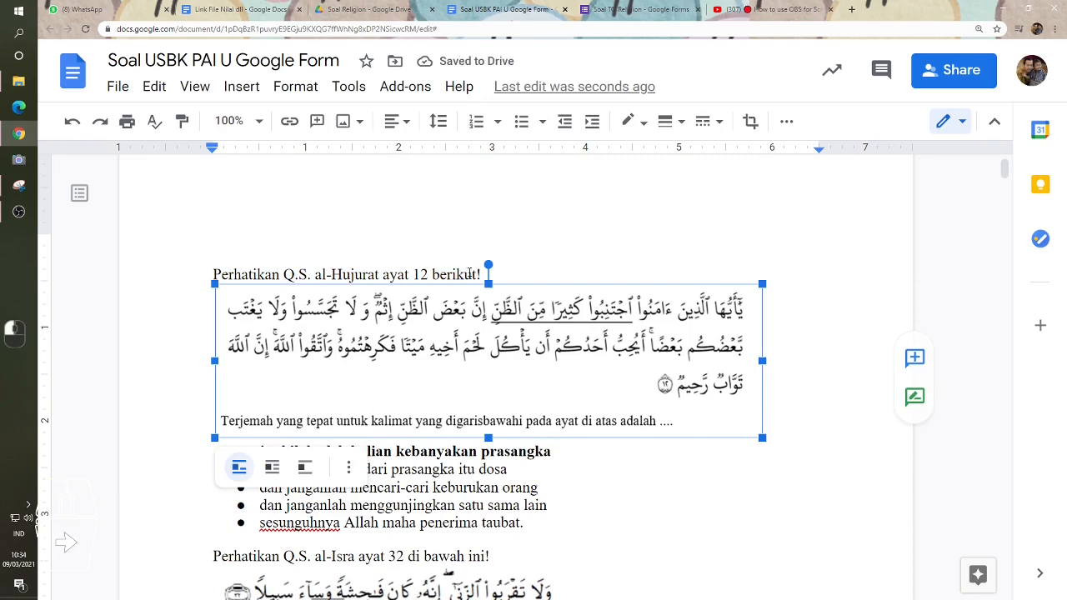
- Move the line "Perhatikan Q.S. al-Hujurat ayat 12 berikut!" below its verse image, directly above the bulleted answer options
{"action": "left_click_drag", "start_coordinate": [480, 275], "coordinate": [185, 273]}
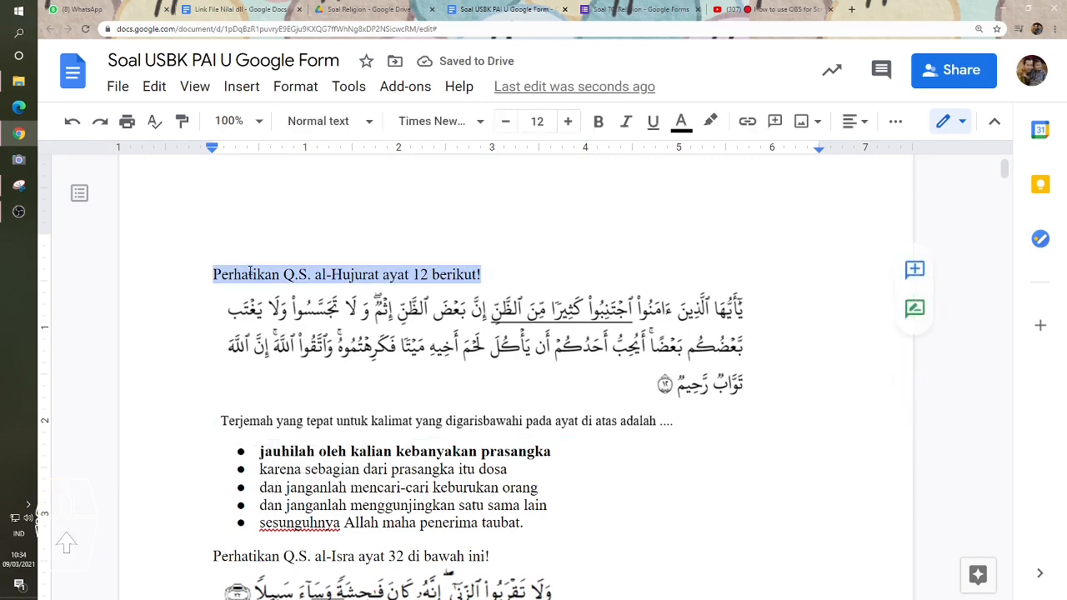
{"action": "left_click_drag", "start_coordinate": [250, 271], "coordinate": [262, 432]}
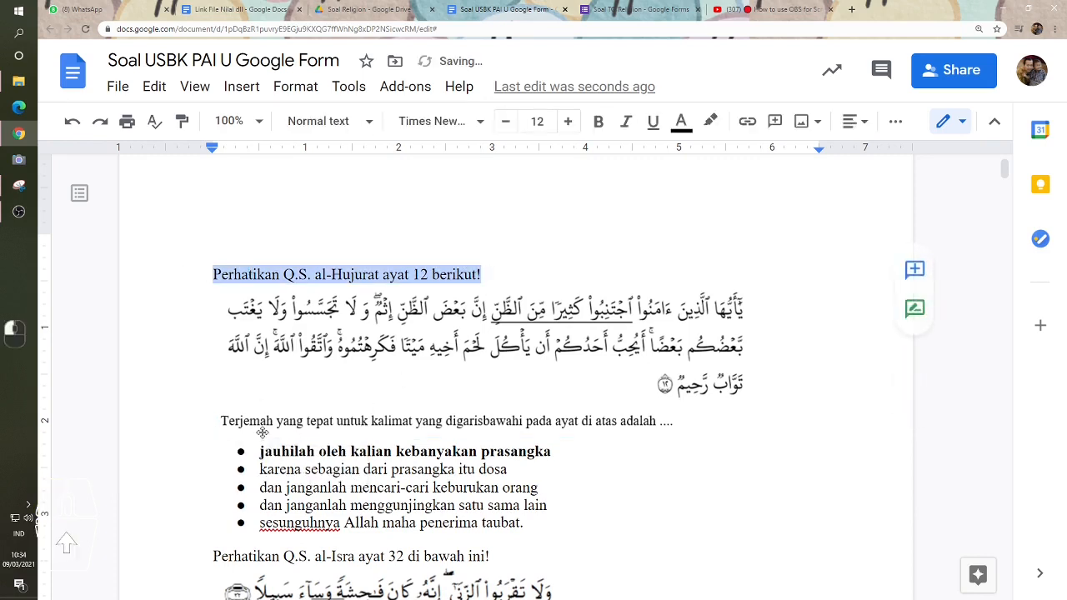
{"action": "left_click", "coordinate": [338, 355]}
{"action": "left_click_drag", "start_coordinate": [337, 352], "coordinate": [239, 250]}
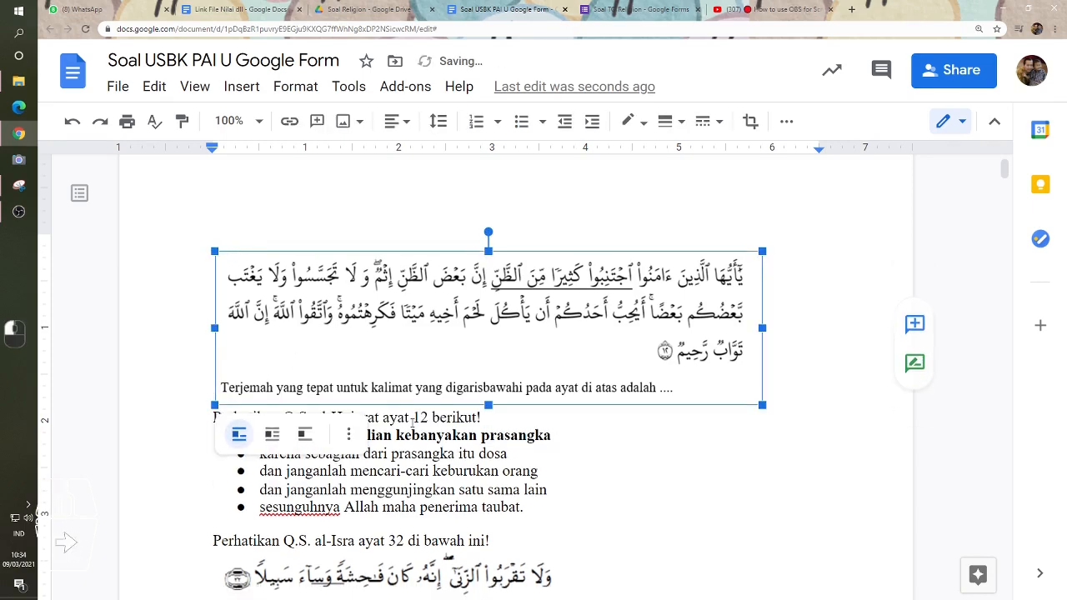
{"action": "left_click", "coordinate": [307, 434]}
{"action": "scroll", "coordinate": [308, 417], "scroll_direction": "down", "scroll_amount": 2}
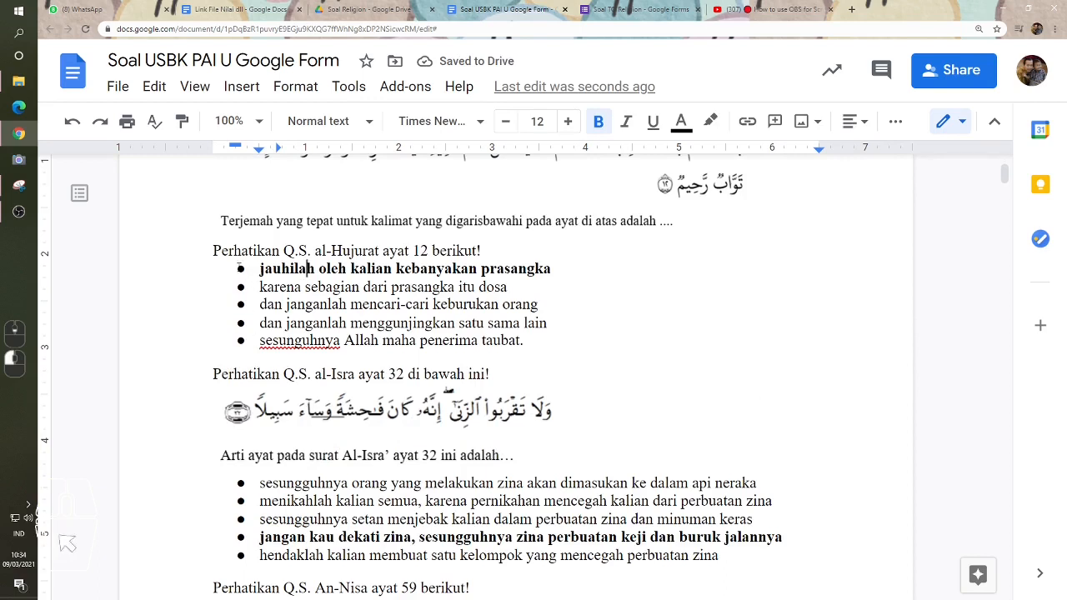
- Examine the rearranged al-Hujurat question's text line, its five bulleted options and the verse image
{"action": "left_click_drag", "start_coordinate": [212, 248], "coordinate": [481, 250]}
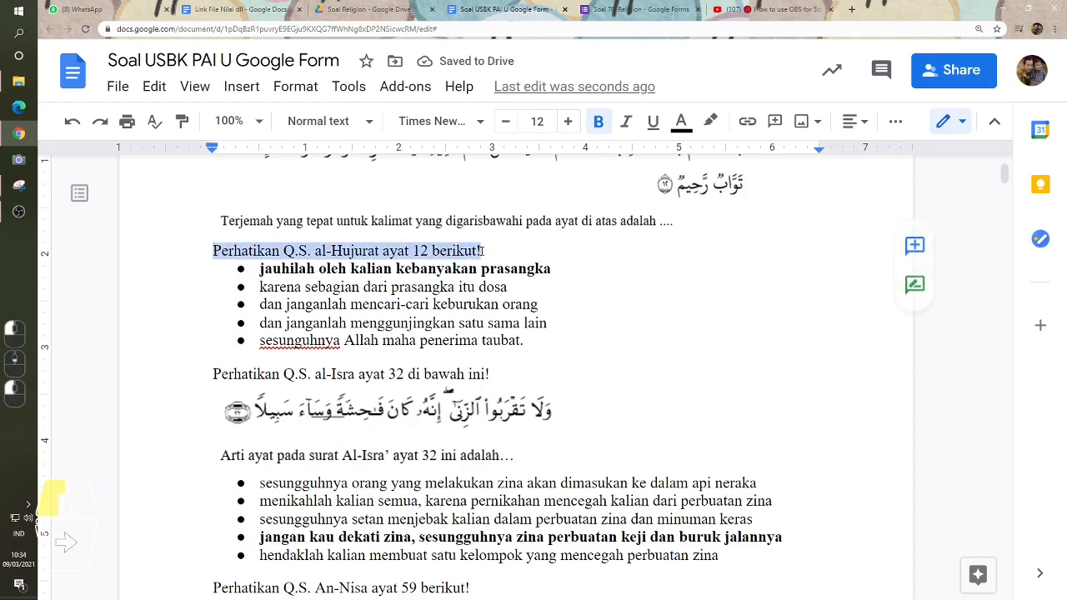
{"action": "left_click", "coordinate": [329, 307]}
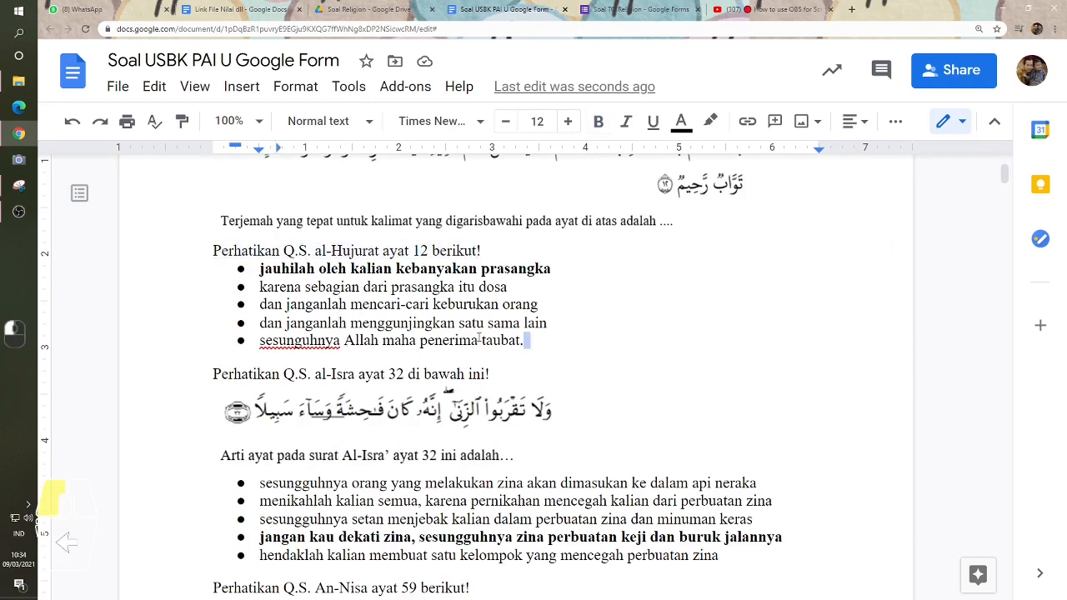
{"action": "left_click_drag", "start_coordinate": [479, 338], "coordinate": [250, 267]}
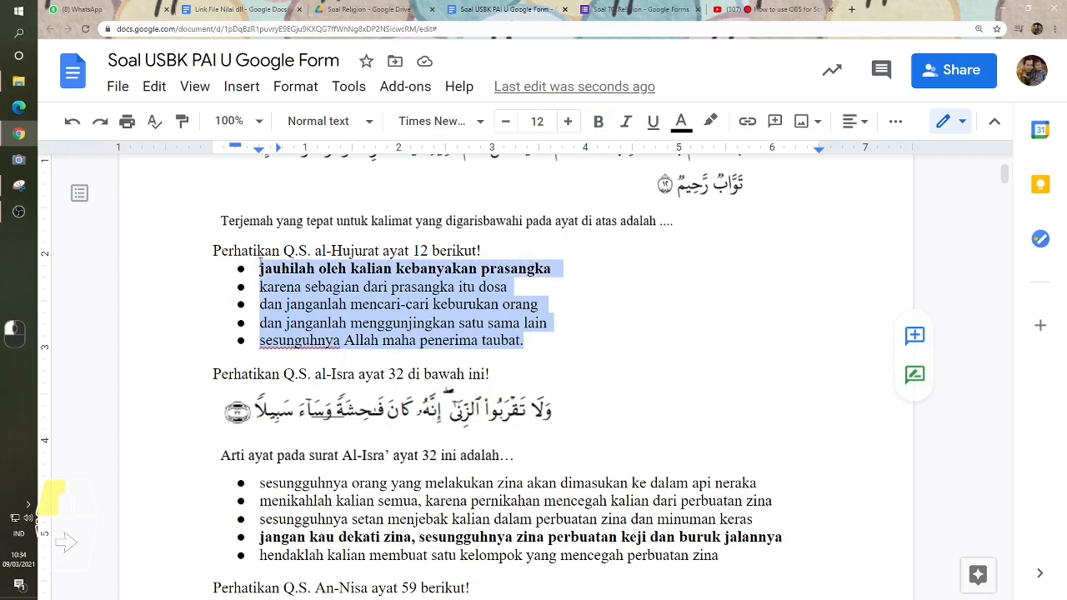
{"action": "scroll", "coordinate": [364, 307], "scroll_direction": "up", "scroll_amount": 2}
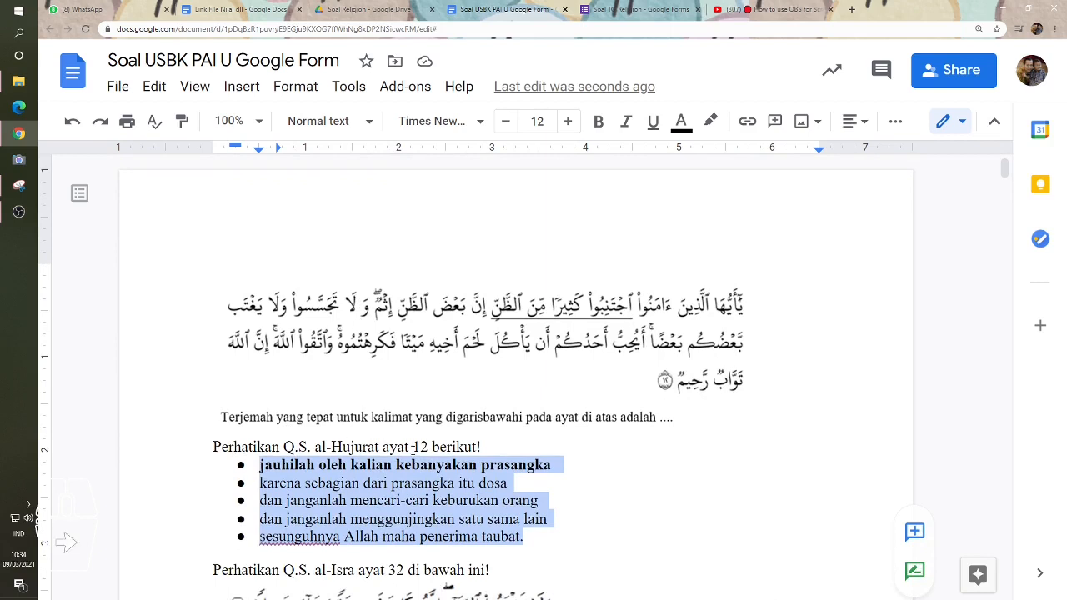
{"action": "left_click", "coordinate": [431, 364]}
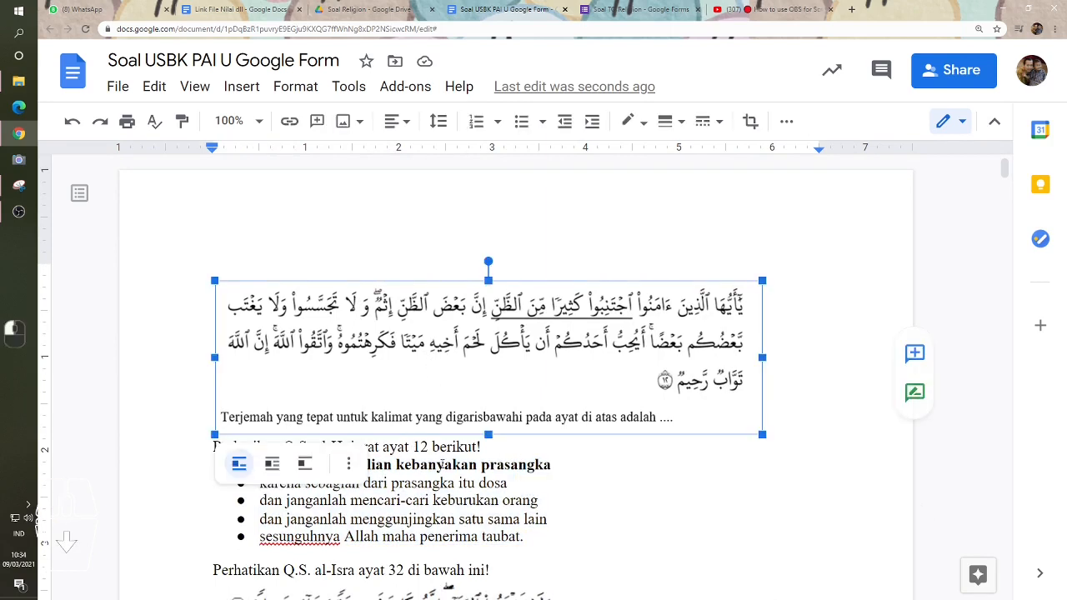
{"action": "scroll", "coordinate": [440, 465], "scroll_direction": "down", "scroll_amount": 2}
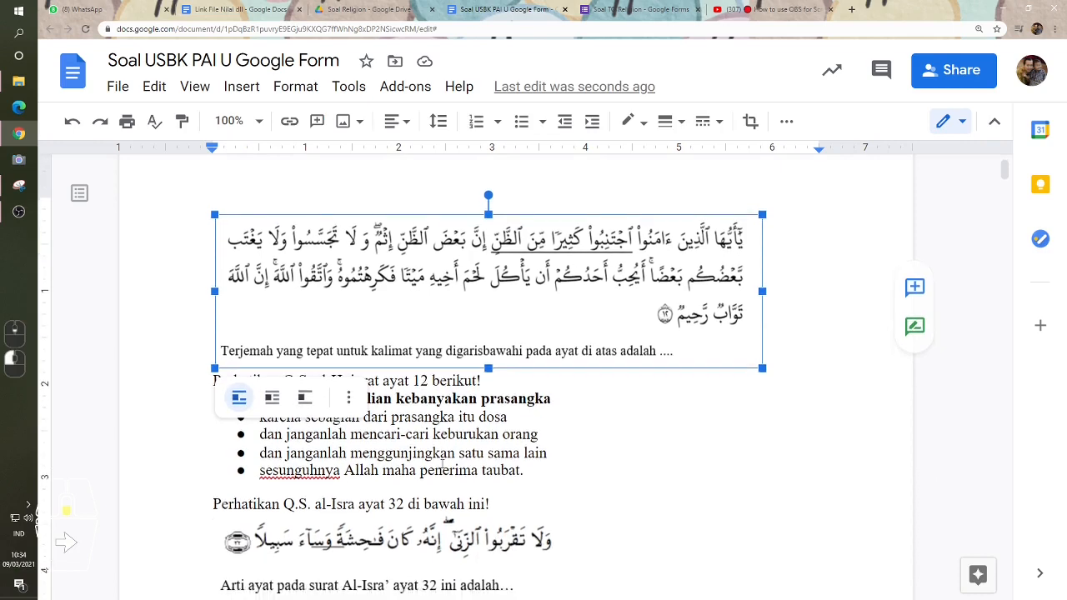
{"action": "left_click", "coordinate": [485, 389]}
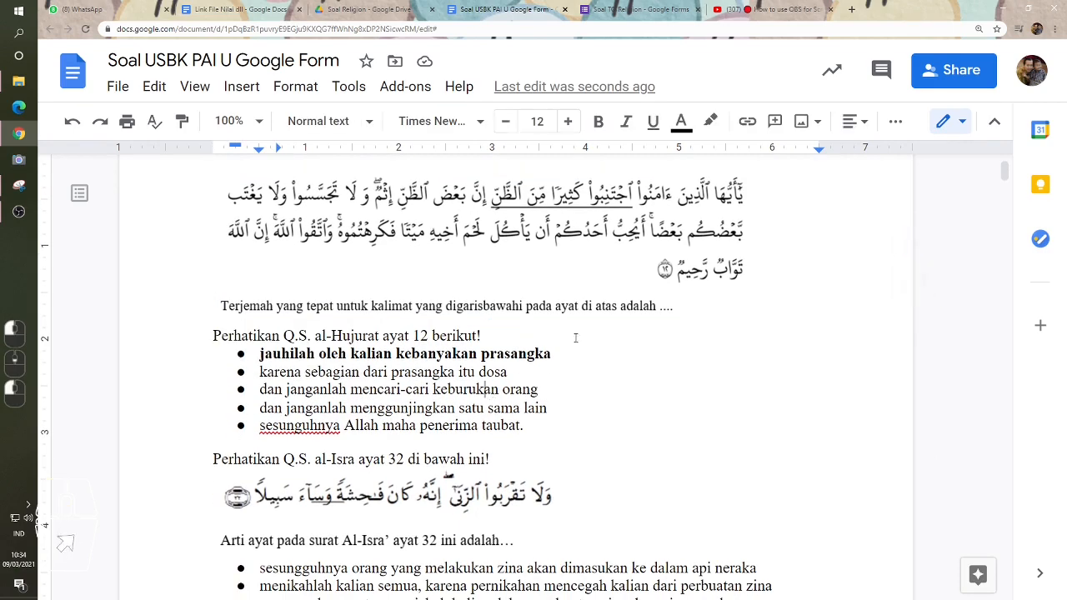
- In the Soal TO Religion form, clear Form Builder's full import selection and select only items 1 to 6
{"action": "left_click", "coordinate": [640, 10]}
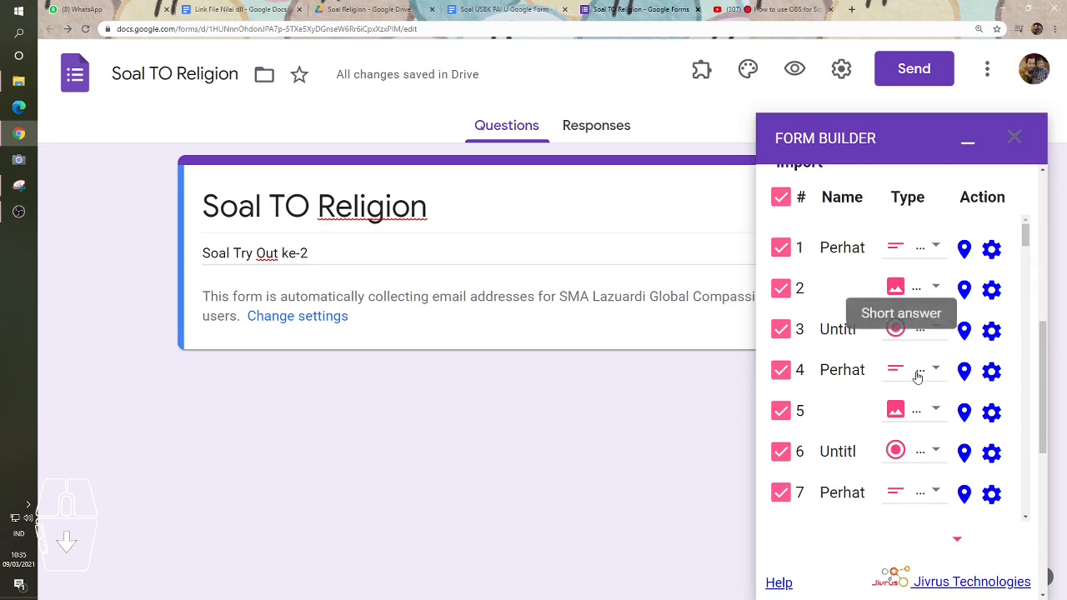
{"action": "scroll", "coordinate": [914, 374], "scroll_direction": "up", "scroll_amount": 2}
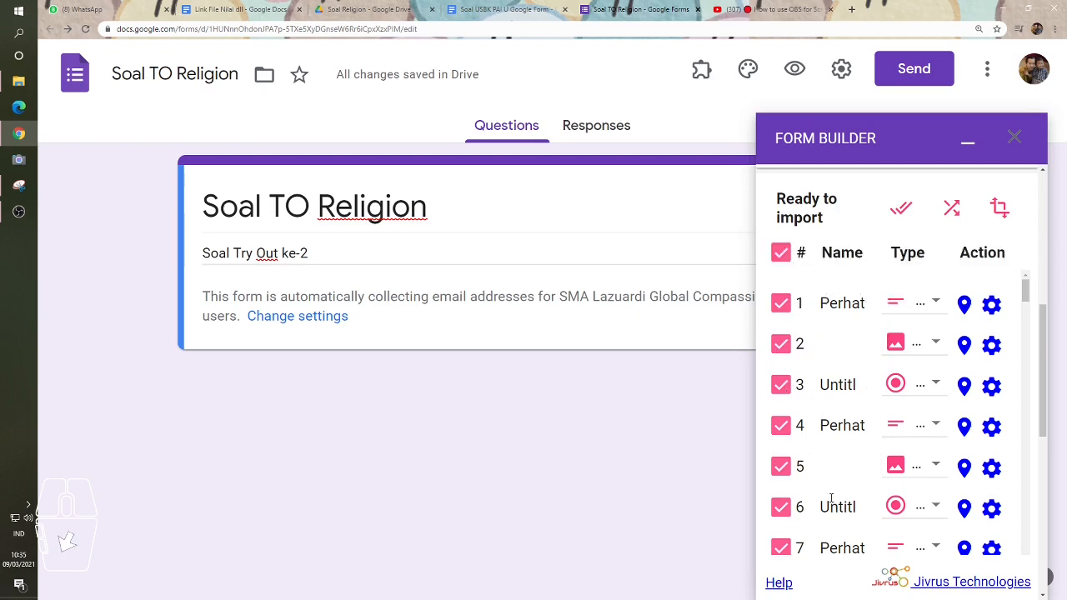
{"action": "left_click", "coordinate": [780, 253]}
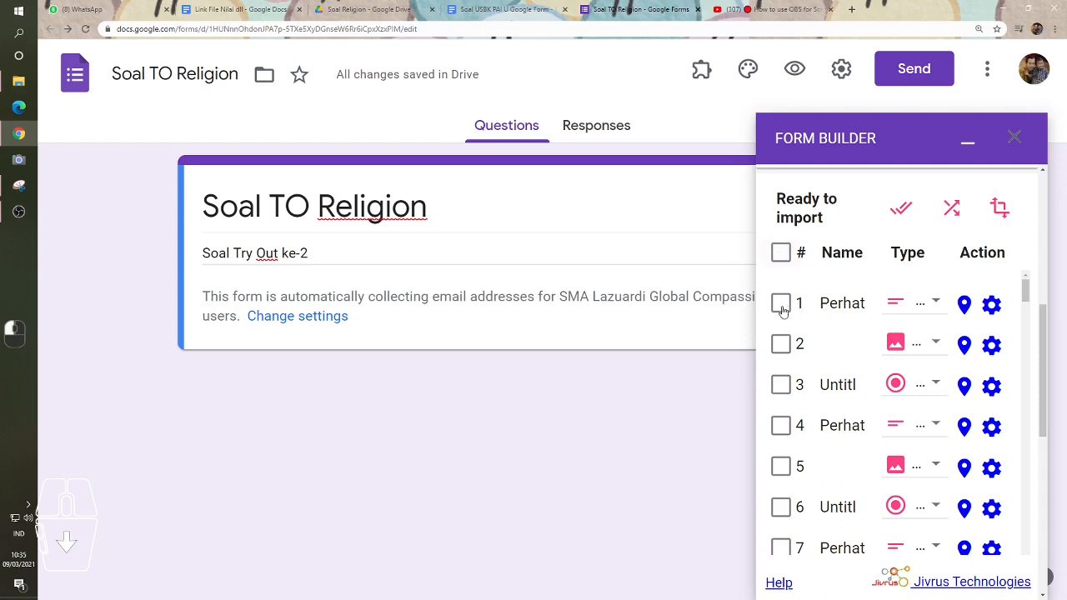
{"action": "left_click", "coordinate": [781, 304]}
{"action": "left_click", "coordinate": [781, 344]}
{"action": "left_click", "coordinate": [781, 385]}
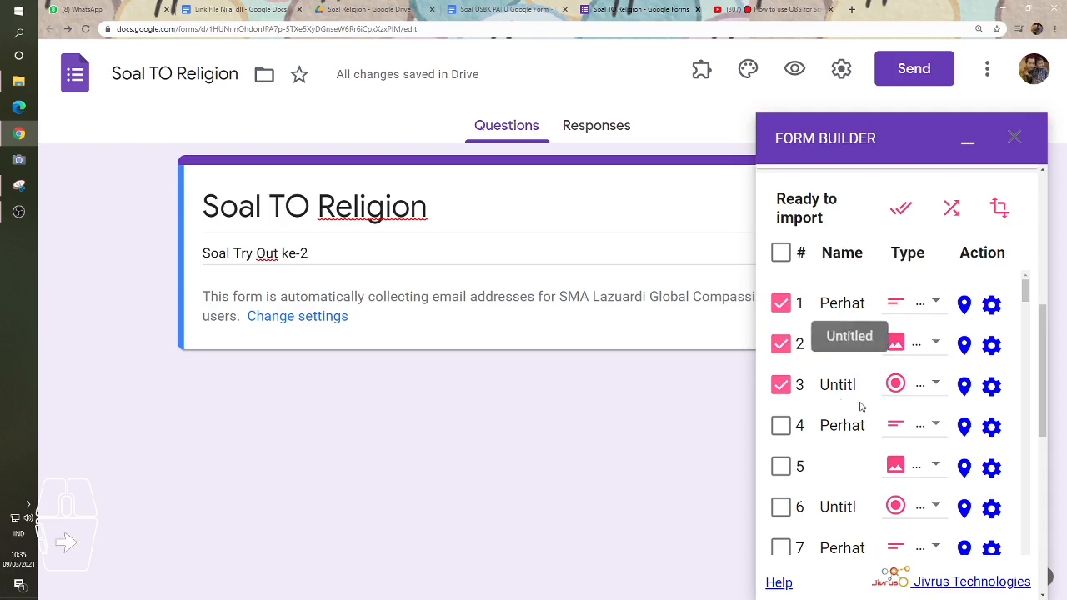
{"action": "scroll", "coordinate": [908, 350], "scroll_direction": "down", "scroll_amount": 2}
{"action": "left_click", "coordinate": [781, 318]}
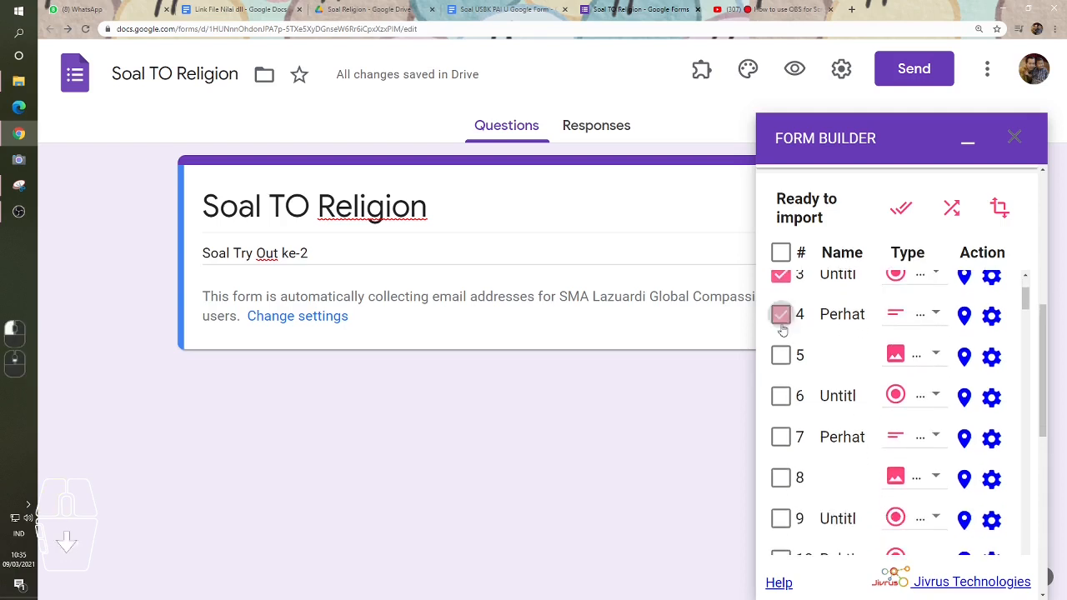
{"action": "left_click", "coordinate": [781, 355]}
{"action": "left_click", "coordinate": [781, 396]}
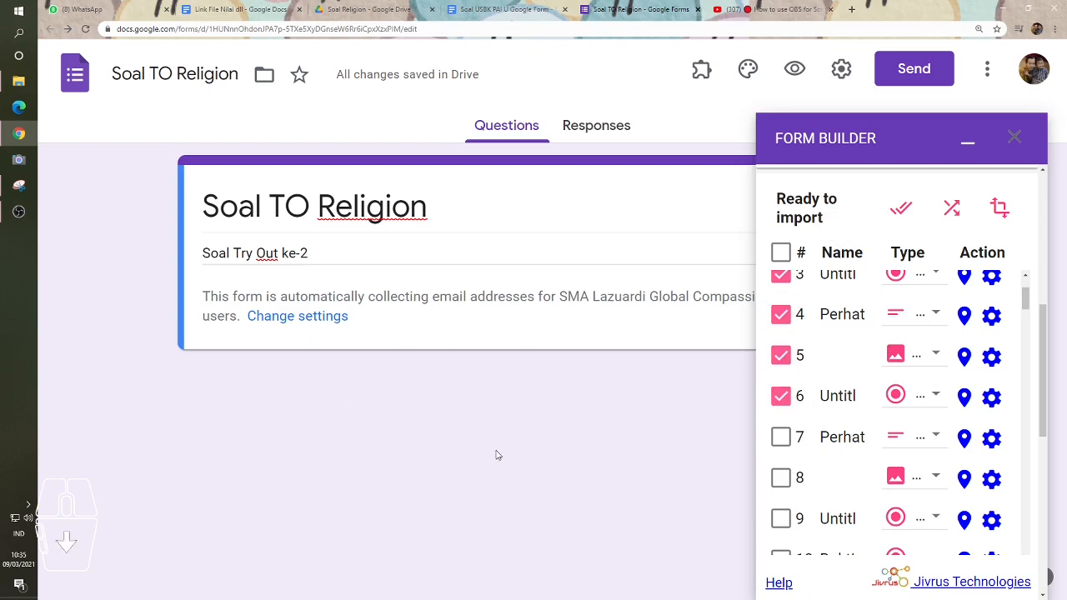
{"action": "mouse_move", "coordinate": [1025, 296]}
{"action": "left_mouse_down"}
{"action": "mouse_move", "coordinate": [1006, 469]}
{"action": "mouse_move", "coordinate": [1018, 552]}
{"action": "mouse_move", "coordinate": [1029, 552]}
{"action": "mouse_move", "coordinate": [1026, 284]}
{"action": "left_mouse_up"}
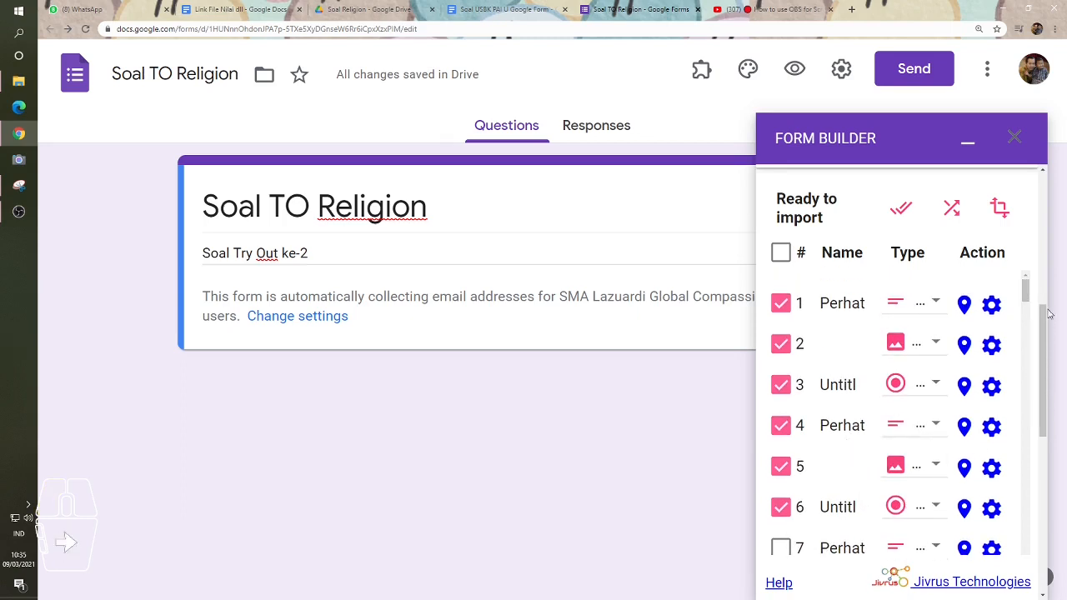
- Try Top as the form position for the imported fields and set it back to Bottom
{"action": "left_click_drag", "start_coordinate": [1043, 312], "coordinate": [1037, 421]}
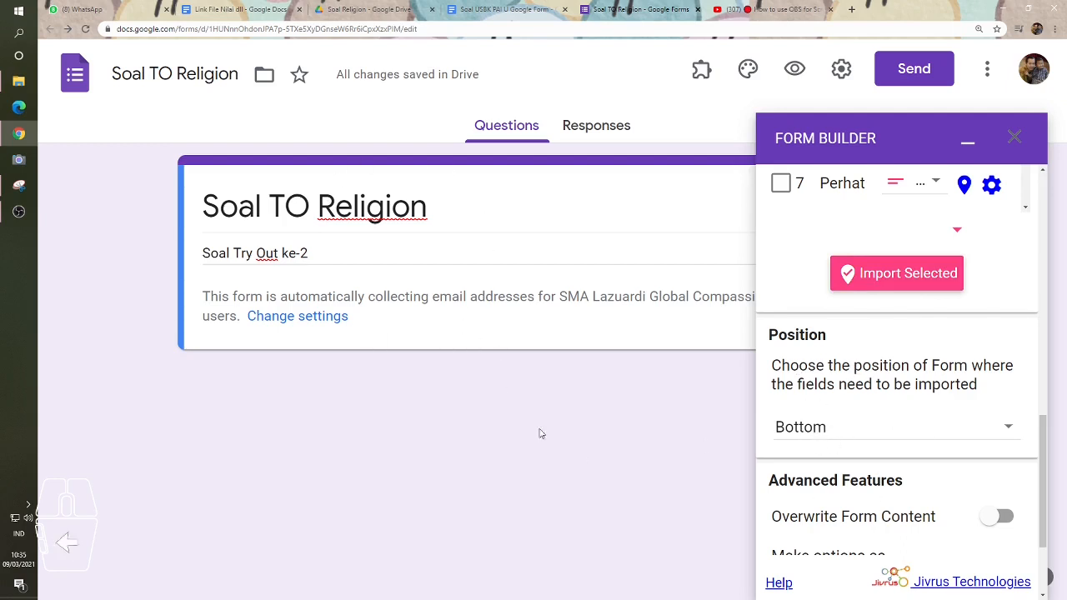
{"action": "left_click", "coordinate": [991, 431]}
{"action": "left_click", "coordinate": [805, 380]}
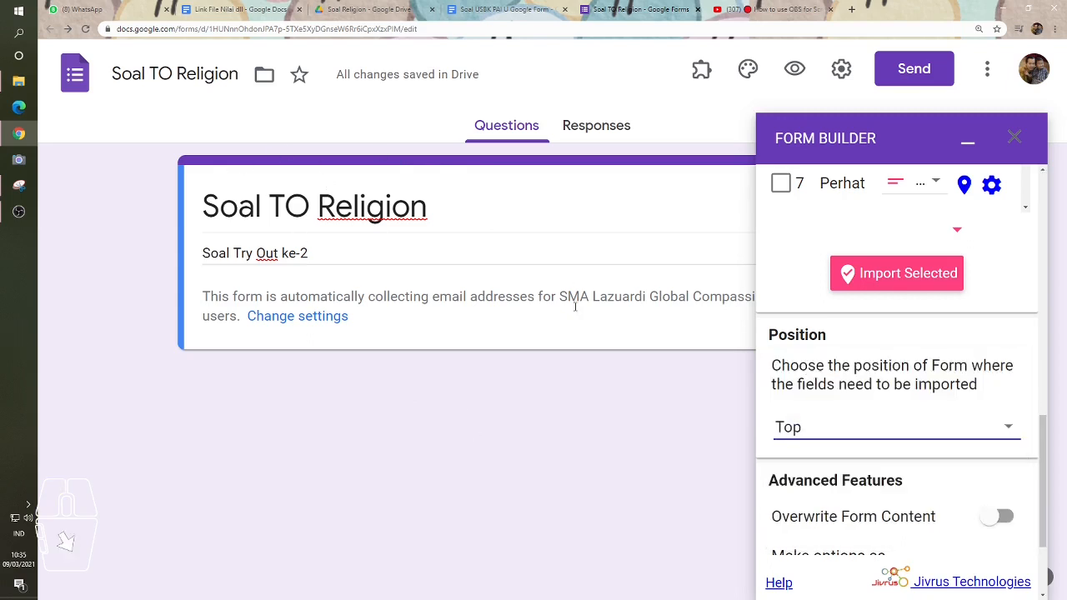
{"action": "left_click", "coordinate": [1007, 430]}
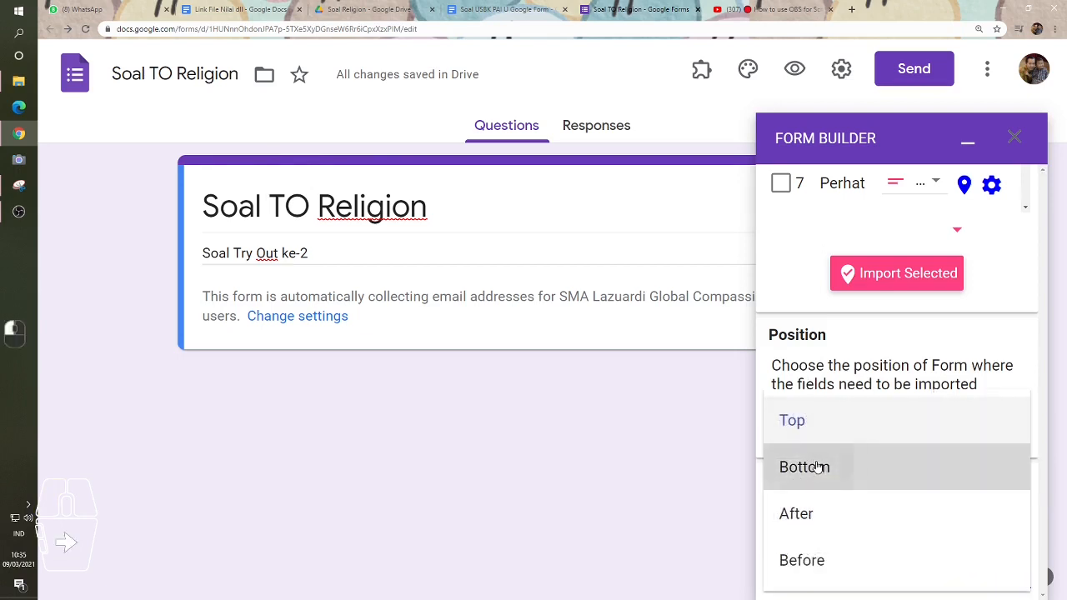
{"action": "left_click", "coordinate": [813, 467]}
- Turn on Overwrite Form Content in the import's advanced features and switch it off again
{"action": "scroll", "coordinate": [991, 397], "scroll_direction": "down", "scroll_amount": 2}
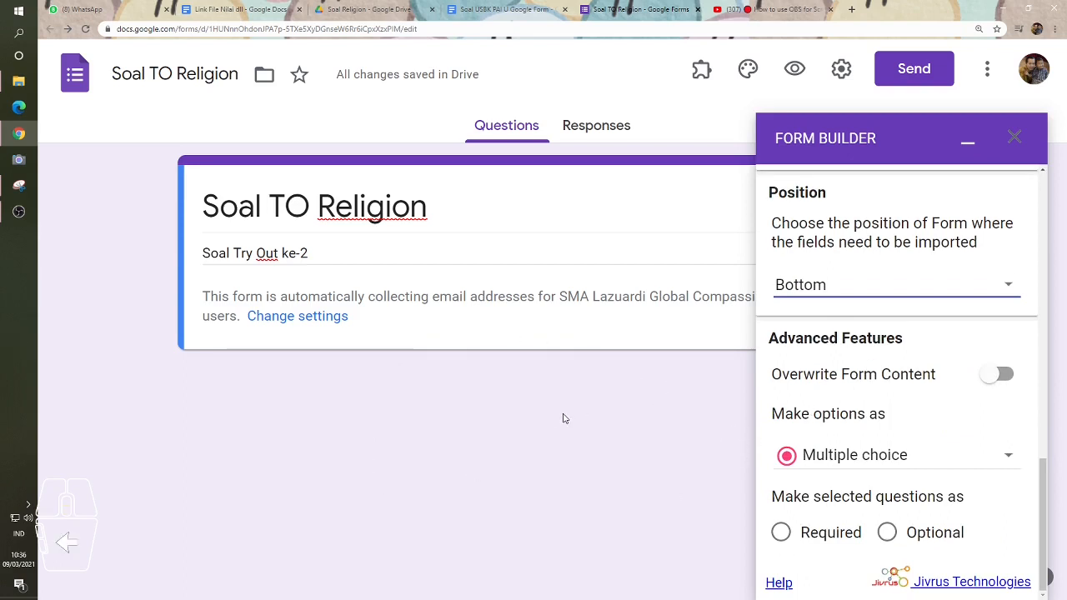
{"action": "left_click", "coordinate": [995, 377]}
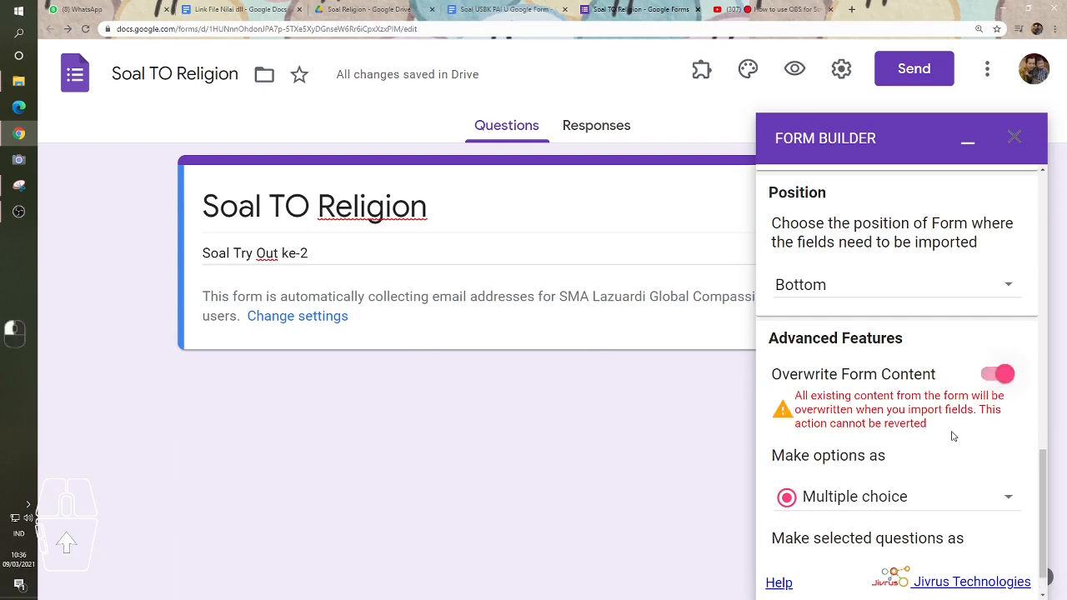
{"action": "left_click", "coordinate": [1001, 374]}
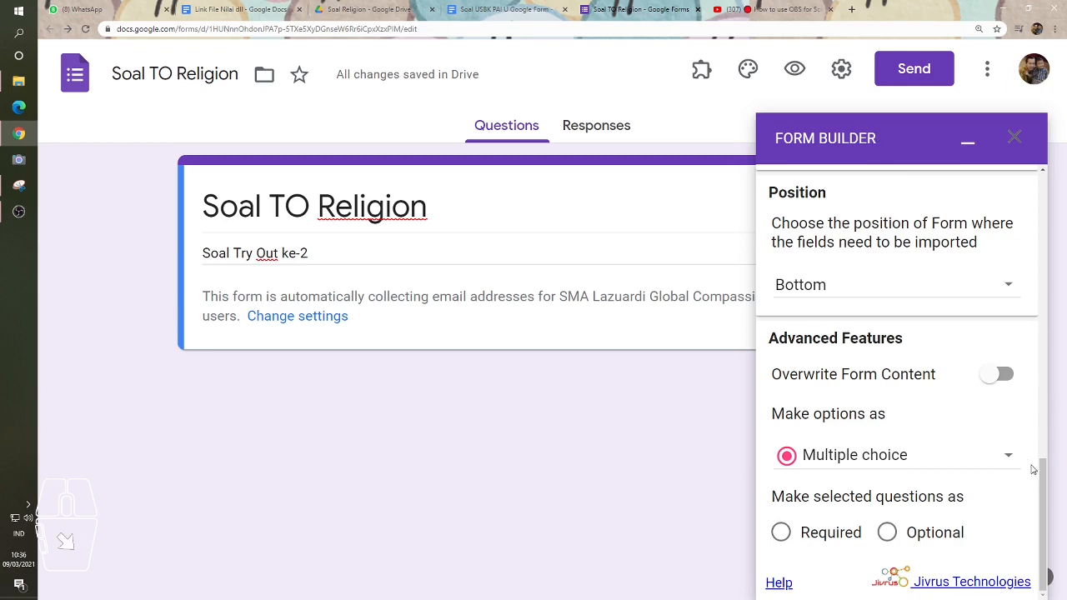
- Review the six selected import items and set the selected questions as Required
{"action": "left_click_drag", "start_coordinate": [1042, 472], "coordinate": [1057, 329]}
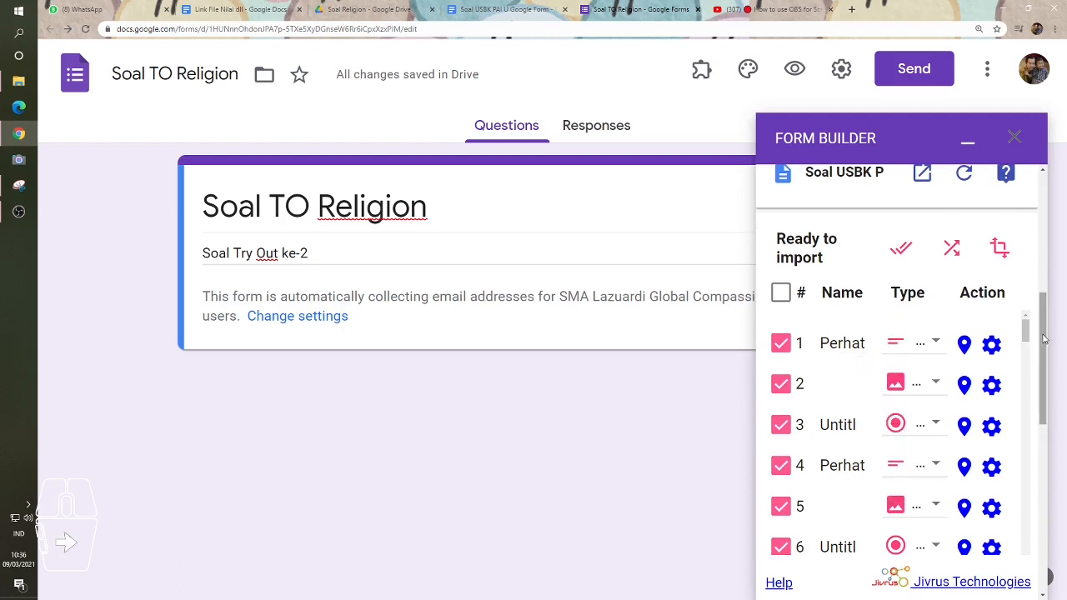
{"action": "left_click_drag", "start_coordinate": [1042, 339], "coordinate": [1024, 528]}
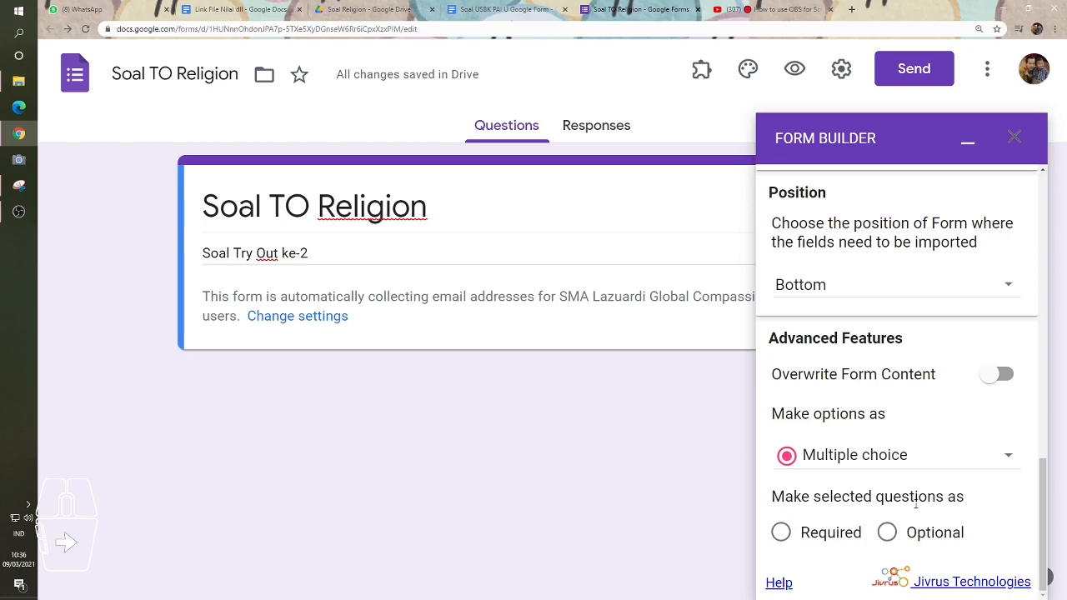
{"action": "left_click", "coordinate": [780, 534]}
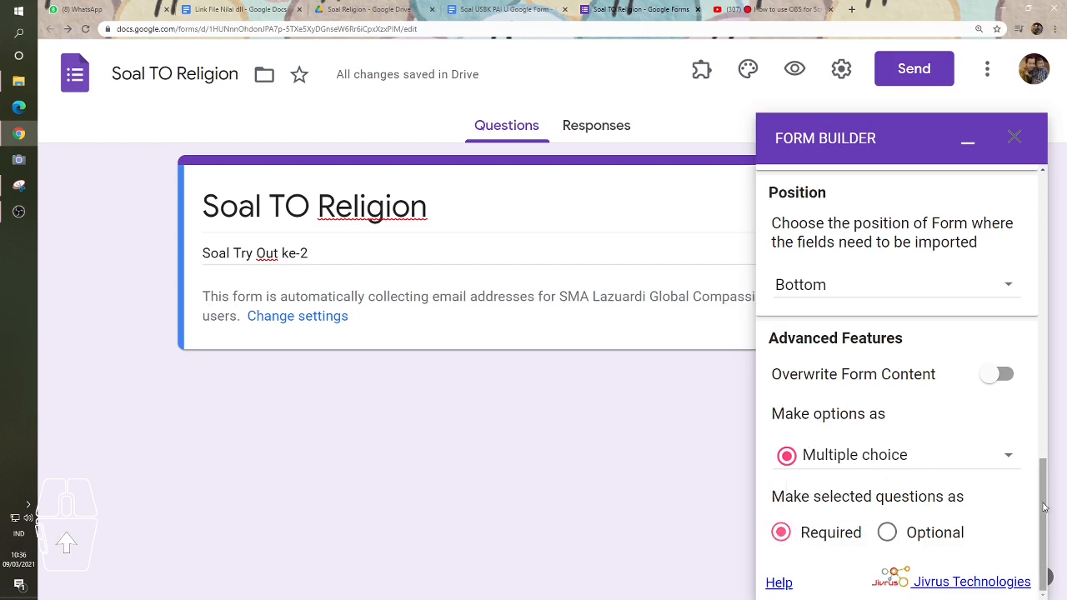
{"action": "left_click_drag", "start_coordinate": [1042, 510], "coordinate": [1033, 547]}
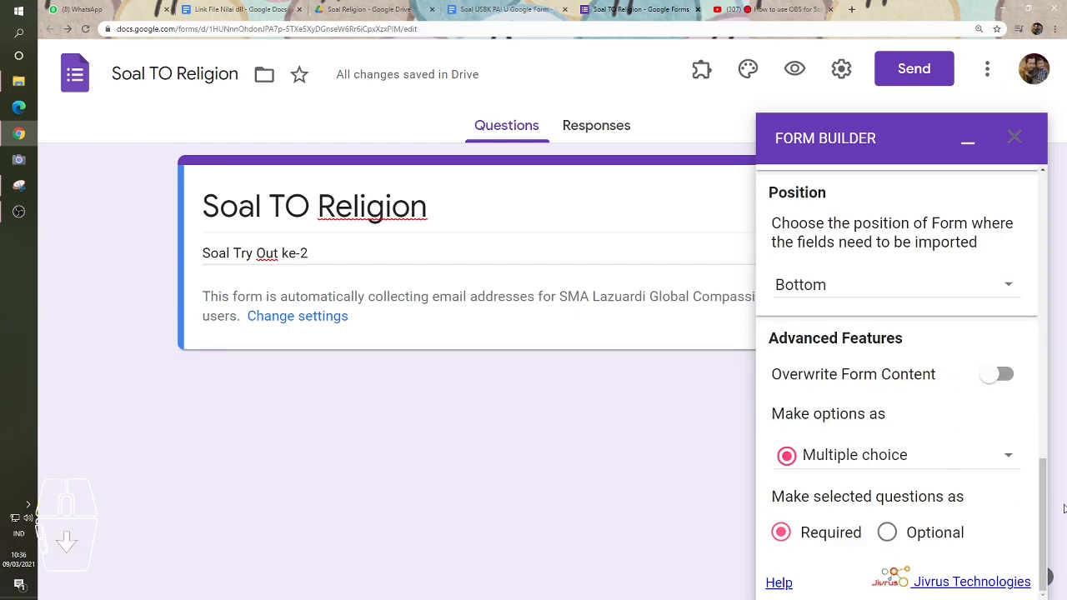
- Import the six selected items into the form and look through the al-Hujurat ayat 12 and al-Isra ayat 32 questions
{"action": "left_click_drag", "start_coordinate": [1037, 503], "coordinate": [1039, 425]}
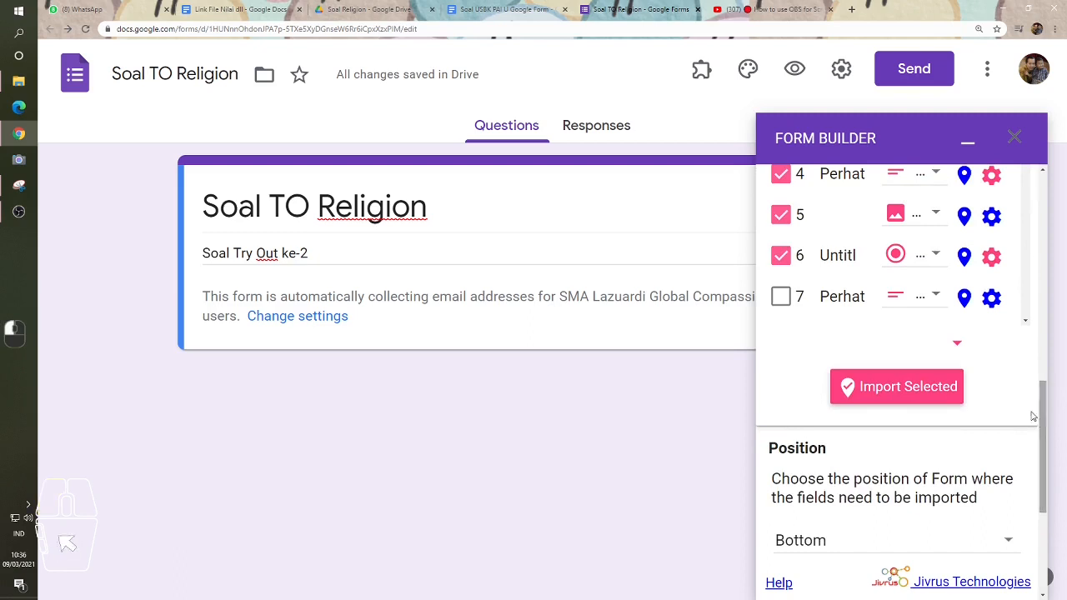
{"action": "left_click", "coordinate": [910, 390]}
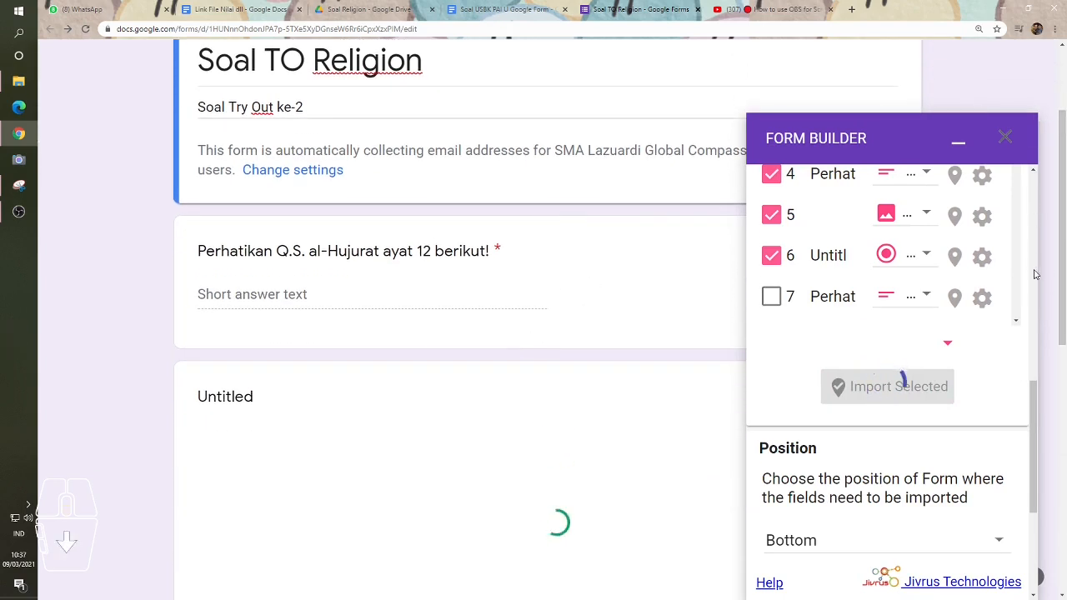
{"action": "scroll", "coordinate": [483, 405], "scroll_direction": "down", "scroll_amount": 4}
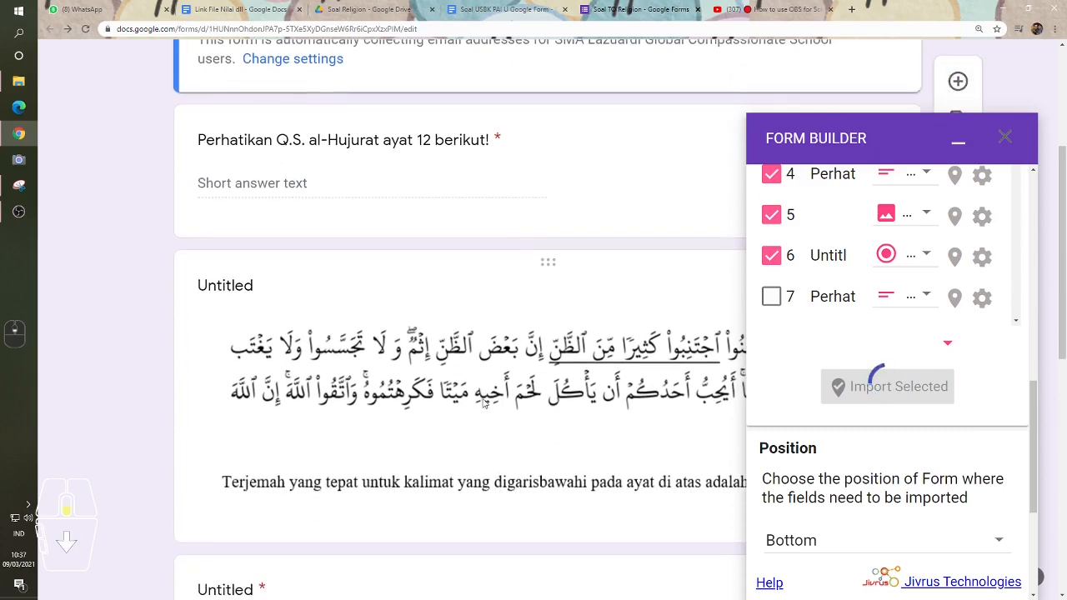
{"action": "scroll", "coordinate": [483, 405], "scroll_direction": "down", "scroll_amount": 1}
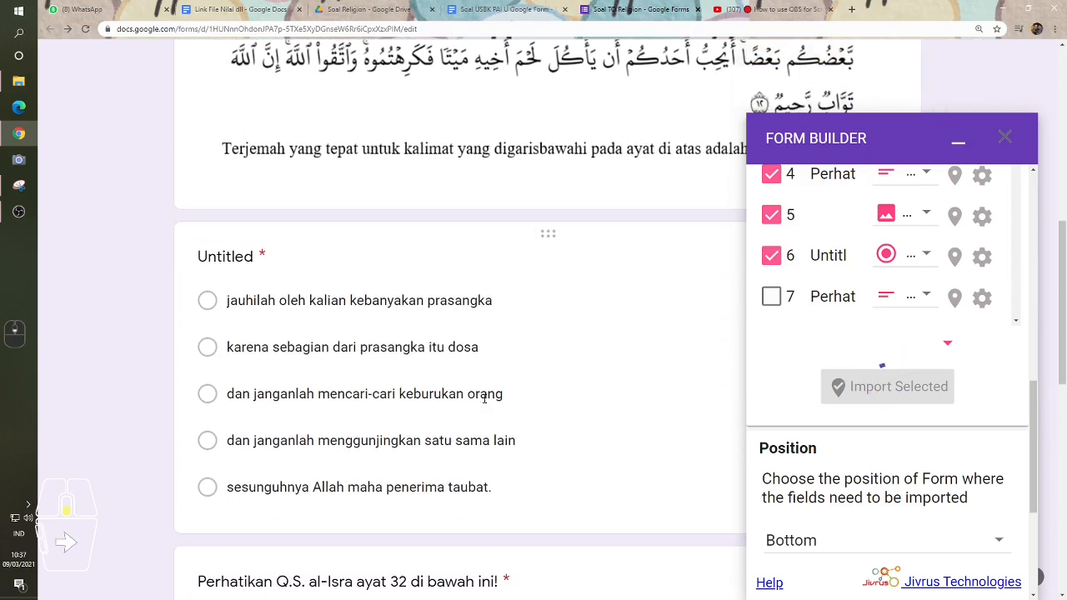
{"action": "scroll", "coordinate": [483, 403], "scroll_direction": "down", "scroll_amount": 2}
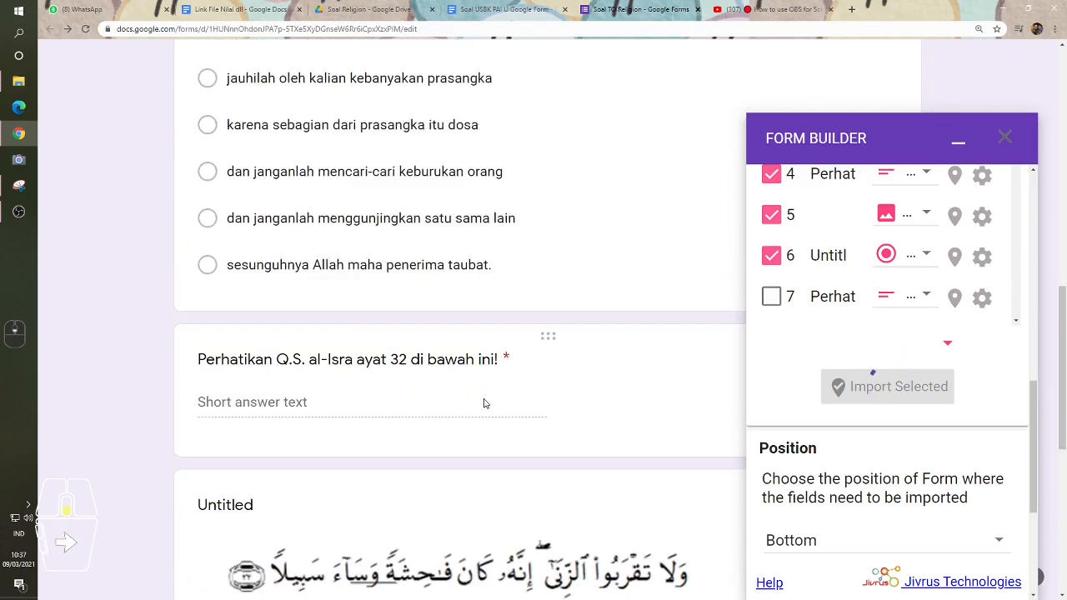
- Check the newly imported questions at the end of the form and minimise the Form Builder panel
{"action": "scroll", "coordinate": [485, 403], "scroll_direction": "down", "scroll_amount": 4}
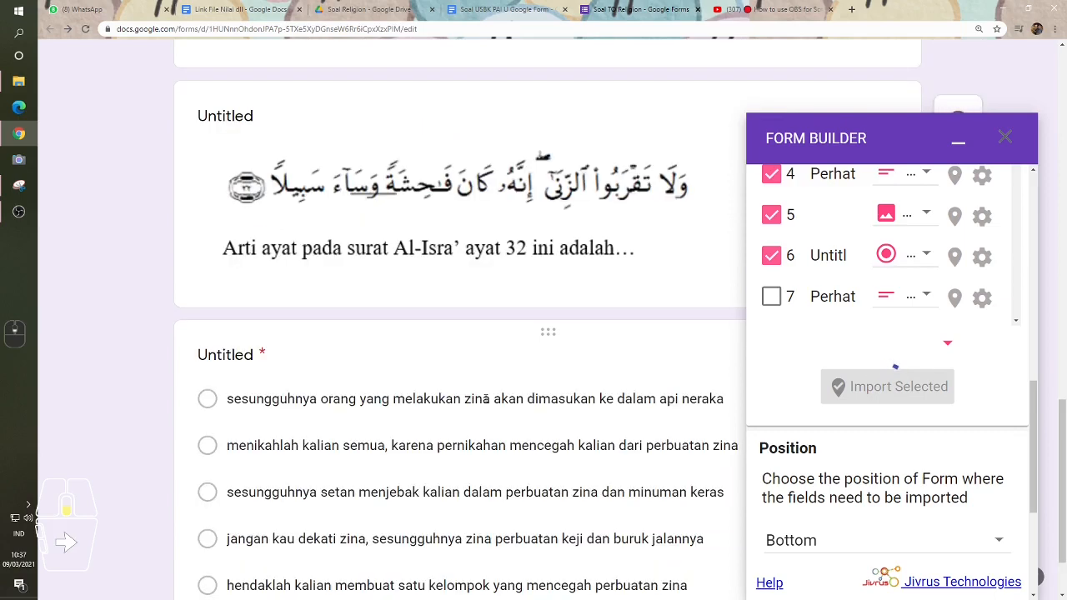
{"action": "scroll", "coordinate": [483, 203], "scroll_direction": "down", "scroll_amount": 1}
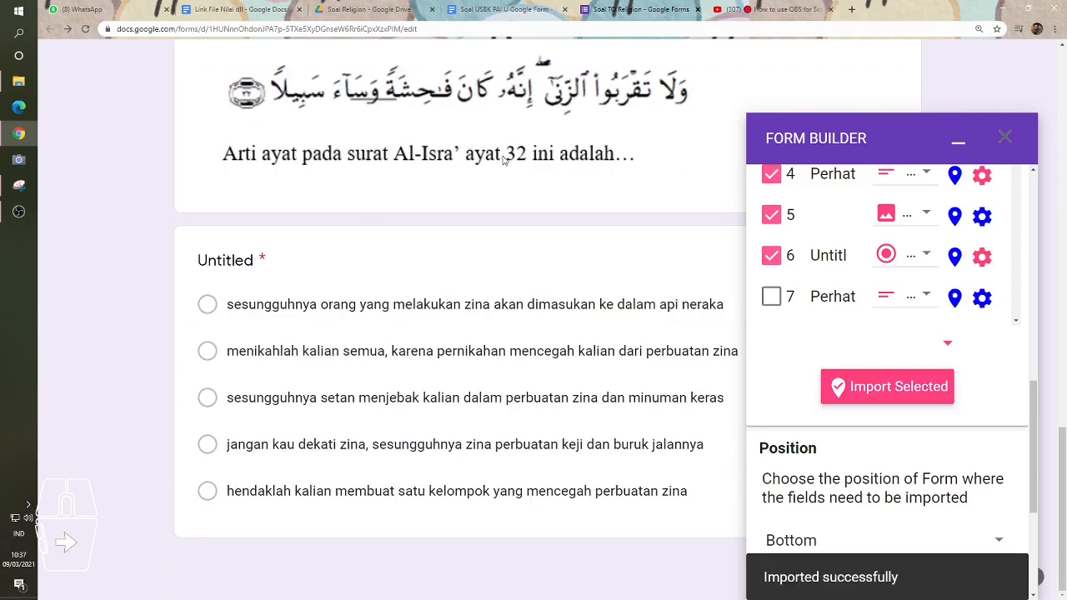
{"action": "left_click", "coordinate": [958, 147]}
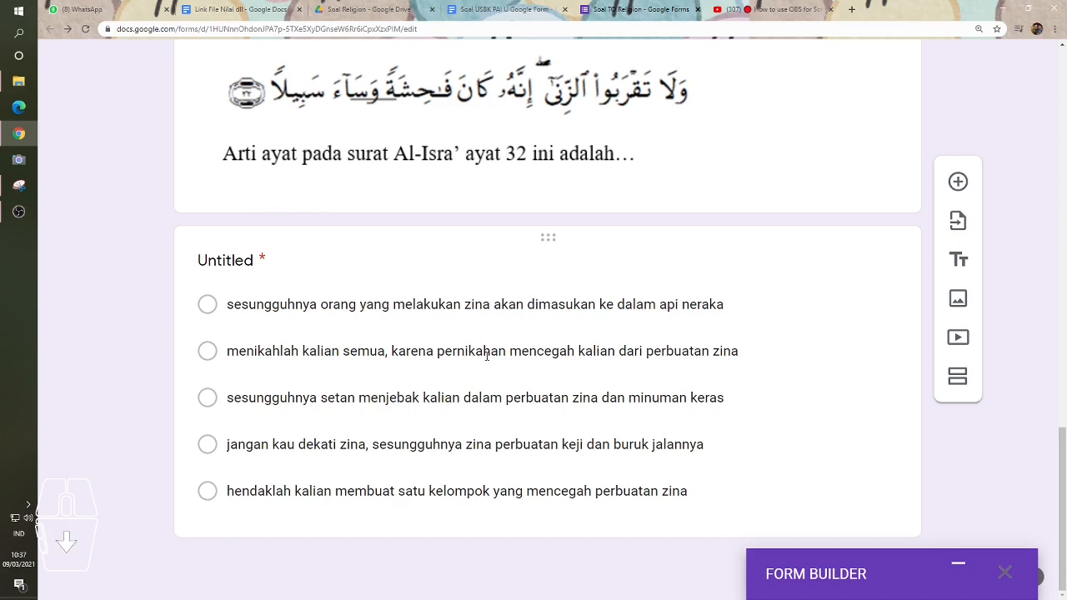
- Review the imported questions throughout the form, comparing the short-answer items, verse images and multiple-choice items
{"action": "scroll", "coordinate": [487, 359], "scroll_direction": "up", "scroll_amount": 2}
{"action": "scroll", "coordinate": [486, 361], "scroll_direction": "down", "scroll_amount": 1}
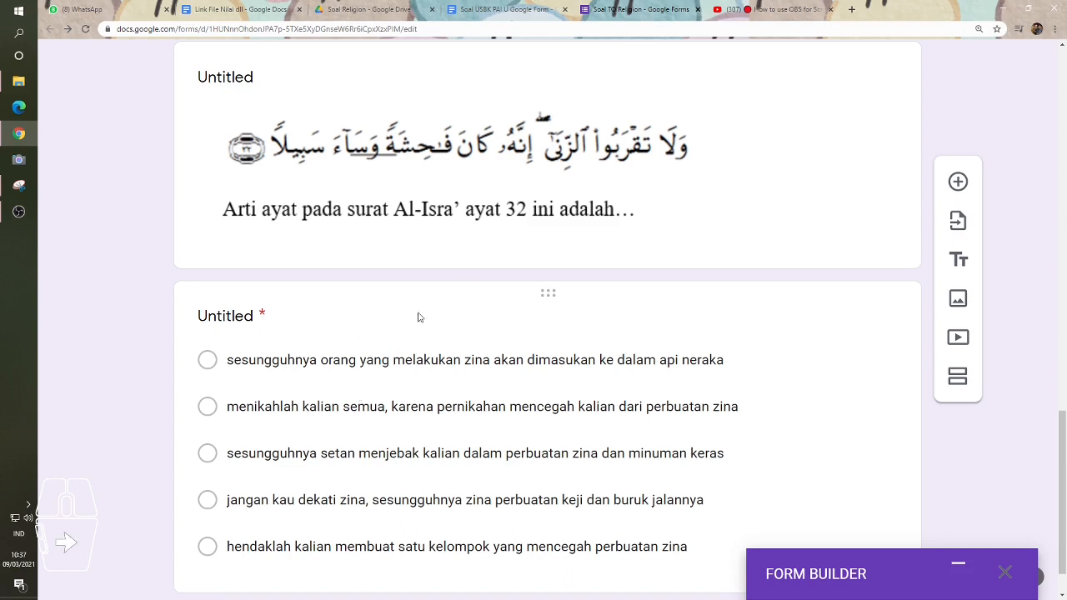
{"action": "scroll", "coordinate": [455, 376], "scroll_direction": "down", "scroll_amount": 1}
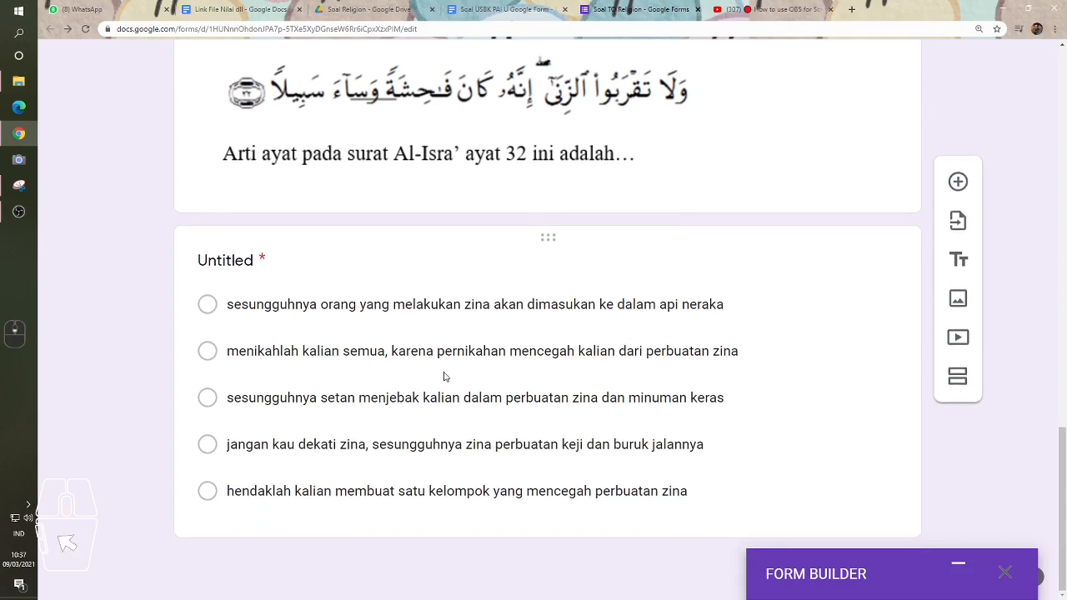
{"action": "scroll", "coordinate": [356, 369], "scroll_direction": "up", "scroll_amount": 6}
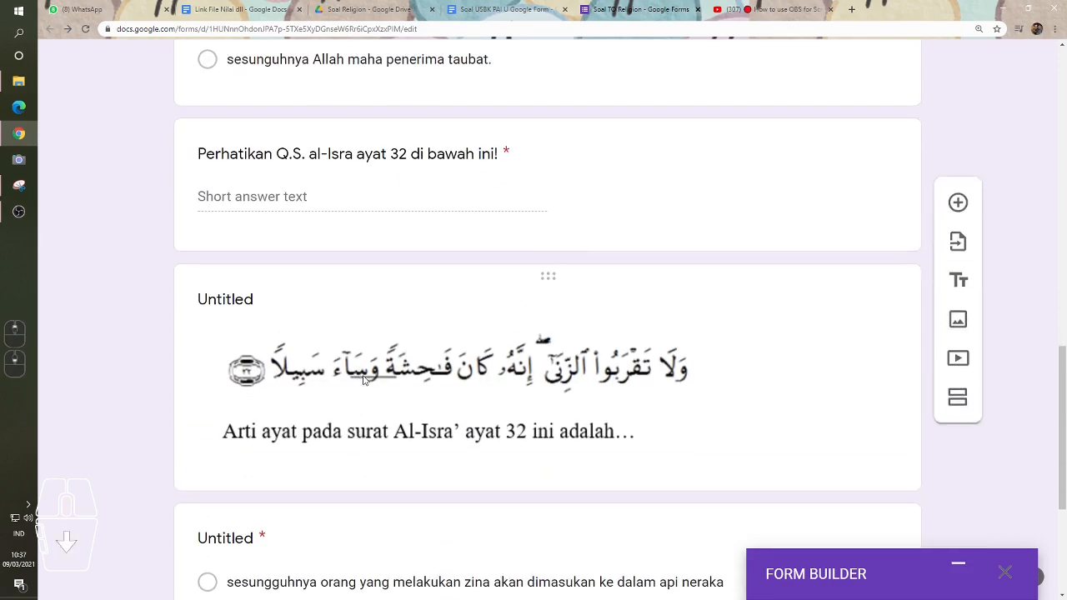
{"action": "scroll", "coordinate": [363, 376], "scroll_direction": "up", "scroll_amount": 15}
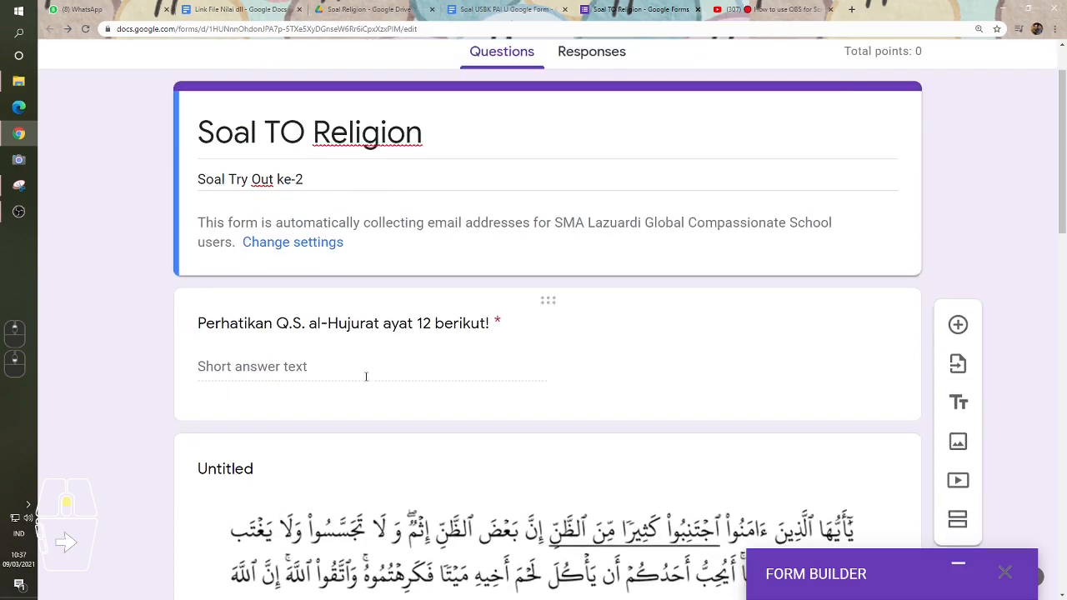
{"action": "scroll", "coordinate": [365, 375], "scroll_direction": "down", "scroll_amount": 2}
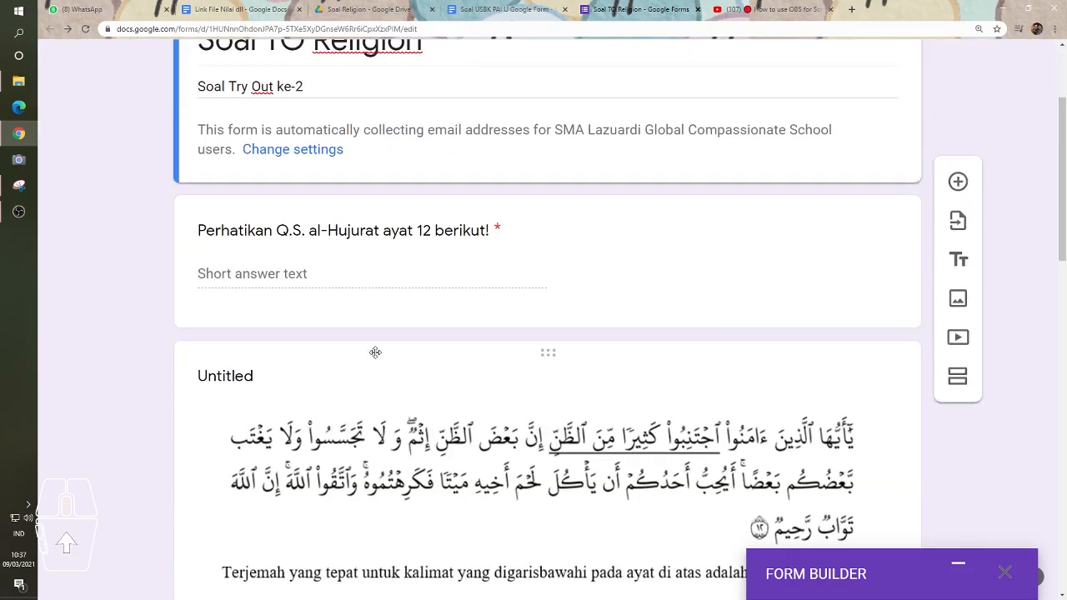
{"action": "scroll", "coordinate": [386, 319], "scroll_direction": "up", "scroll_amount": 1}
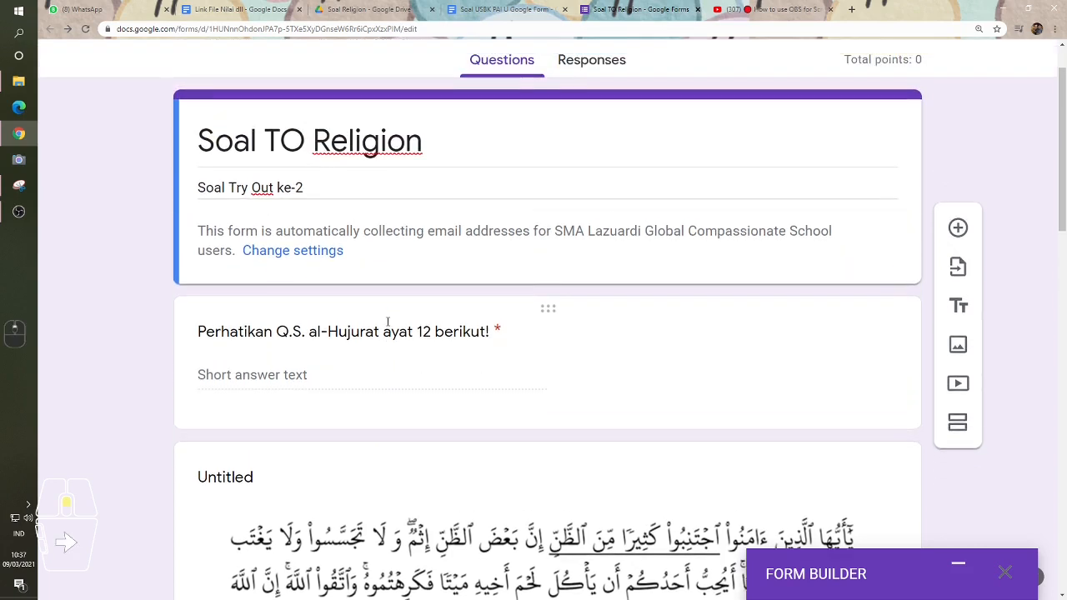
{"action": "scroll", "coordinate": [387, 321], "scroll_direction": "down", "scroll_amount": 1}
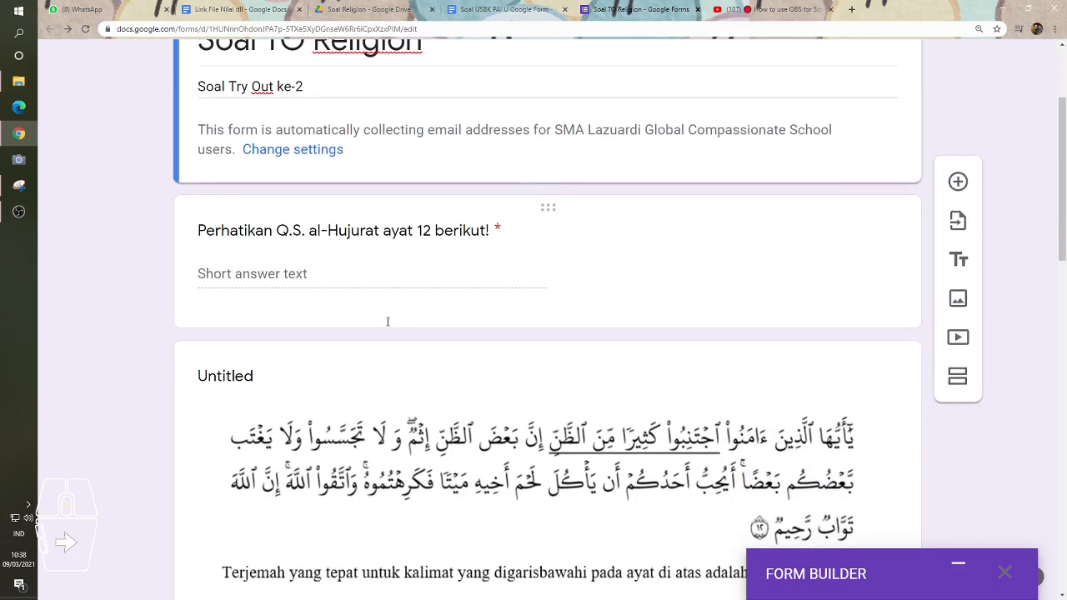
- Copy the first short-answer item's title, "Perhatikan Q.S. al-Hujurat ayat 12 berikut!", into the untitled multiple-choice question below the verse image
{"action": "left_click", "coordinate": [490, 235]}
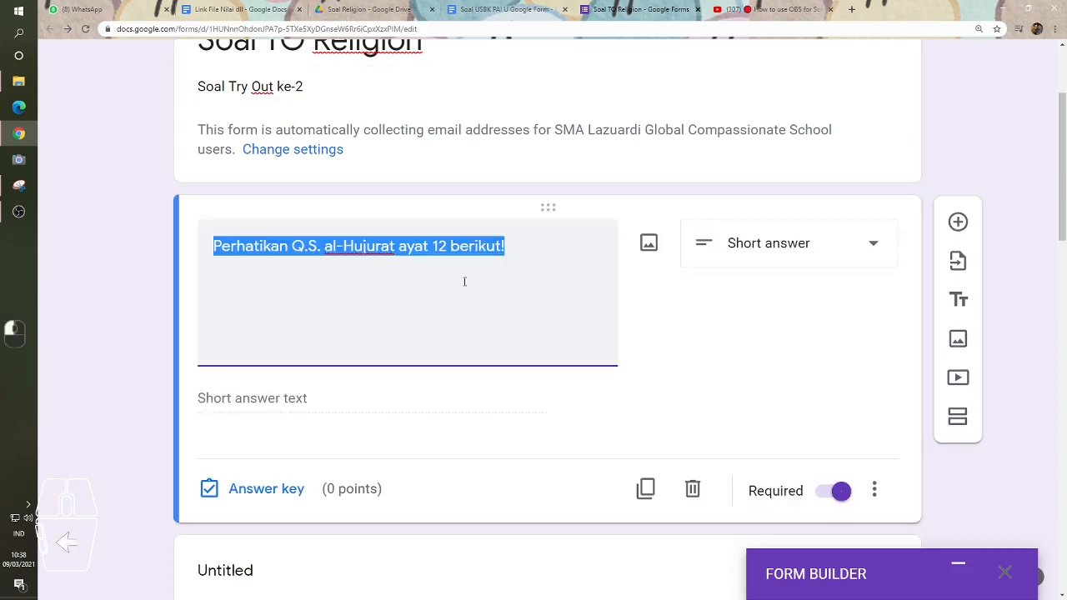
{"action": "key", "text": "ctrl+c"}
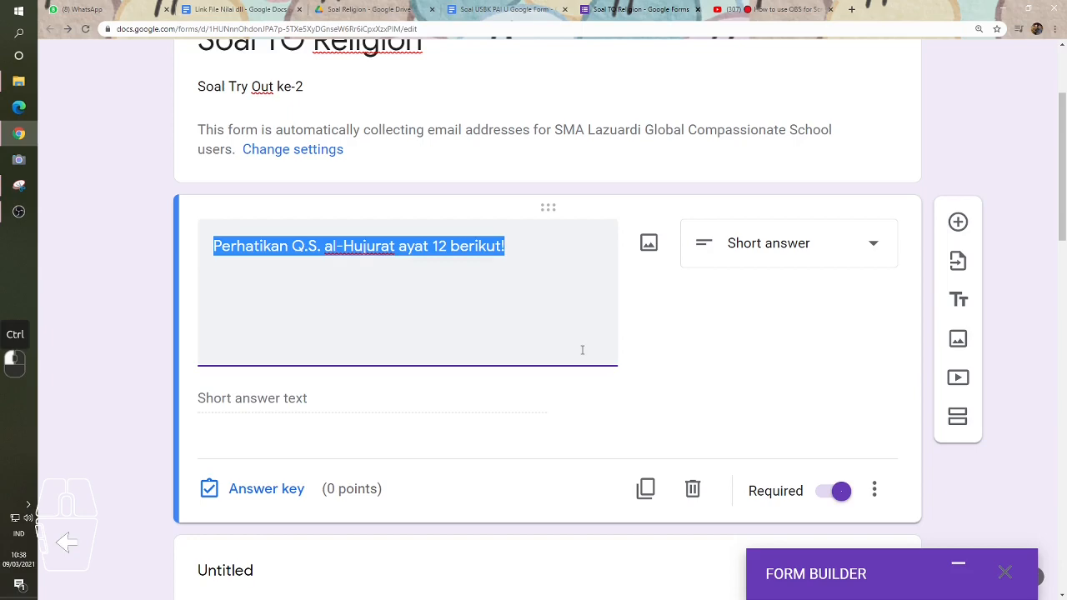
{"action": "key", "text": "ctrl+c"}
{"action": "scroll", "coordinate": [581, 350], "scroll_direction": "down", "scroll_amount": 6}
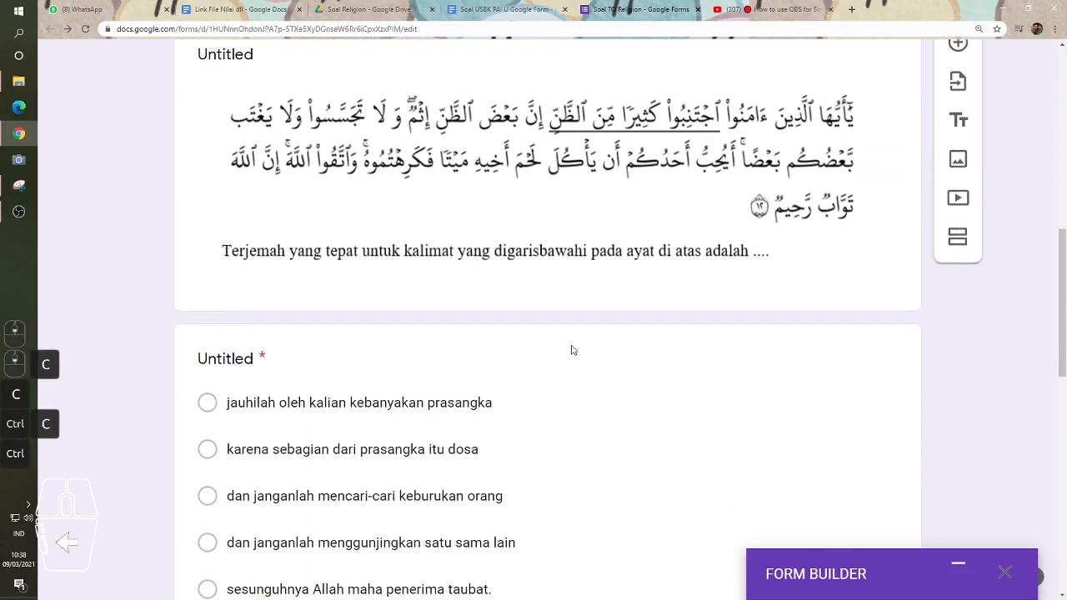
{"action": "left_click", "coordinate": [249, 325]}
{"action": "key", "text": "ctrl+v"}
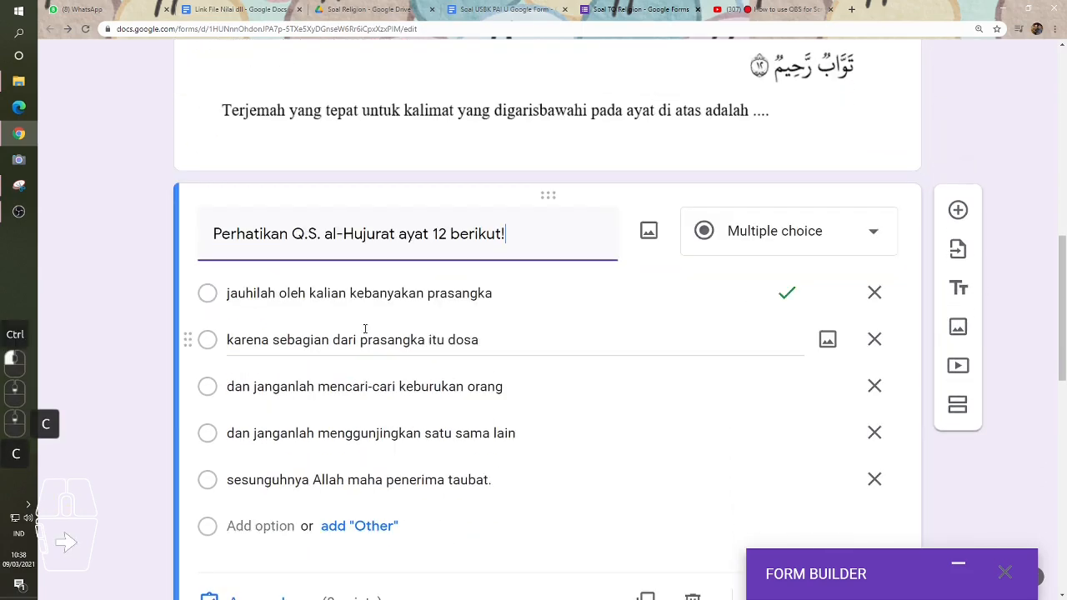
- Delete the redundant short-answer question "Perhatikan Q.S. al-Hujurat ayat 12 berikut!" from the start of the form
{"action": "scroll", "coordinate": [375, 338], "scroll_direction": "up", "scroll_amount": 6}
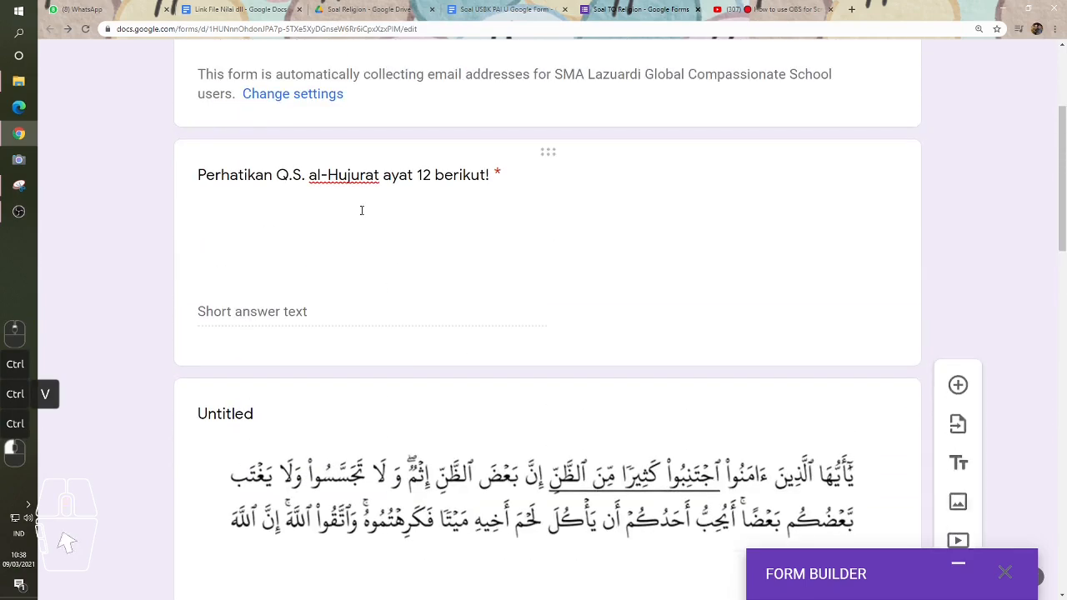
{"action": "scroll", "coordinate": [362, 210], "scroll_direction": "up", "scroll_amount": 2}
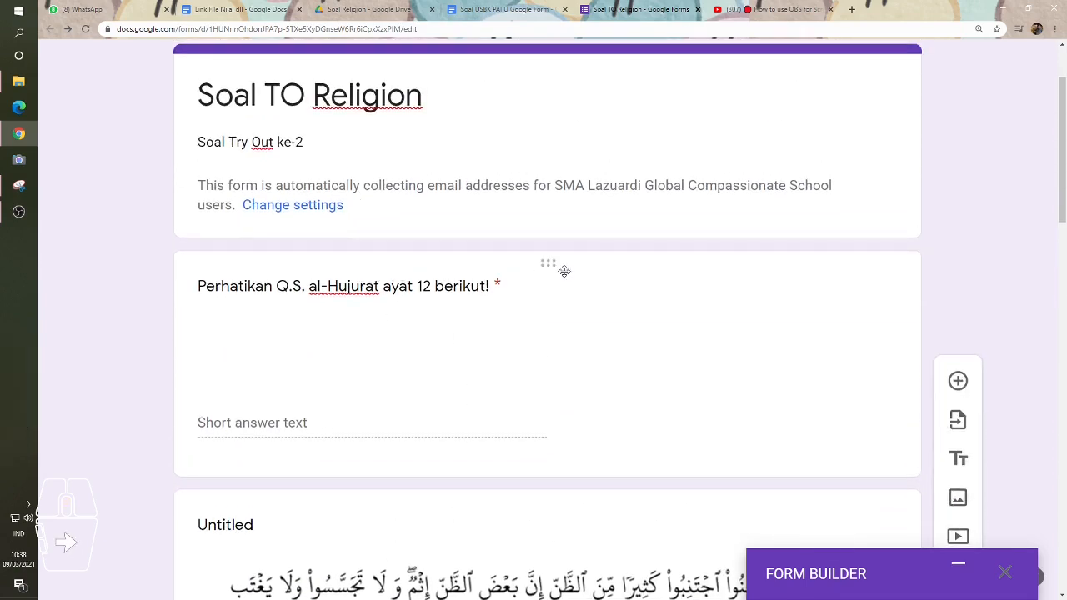
{"action": "left_click", "coordinate": [564, 271]}
{"action": "scroll", "coordinate": [700, 358], "scroll_direction": "down", "scroll_amount": 2}
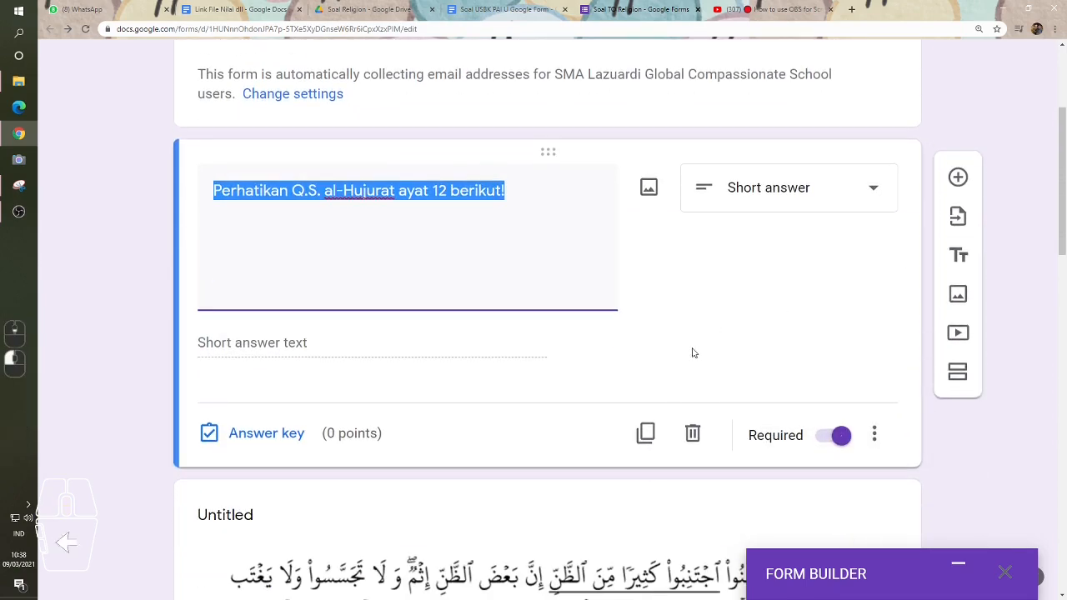
{"action": "left_click", "coordinate": [693, 433]}
{"action": "scroll", "coordinate": [515, 257], "scroll_direction": "down", "scroll_amount": 2}
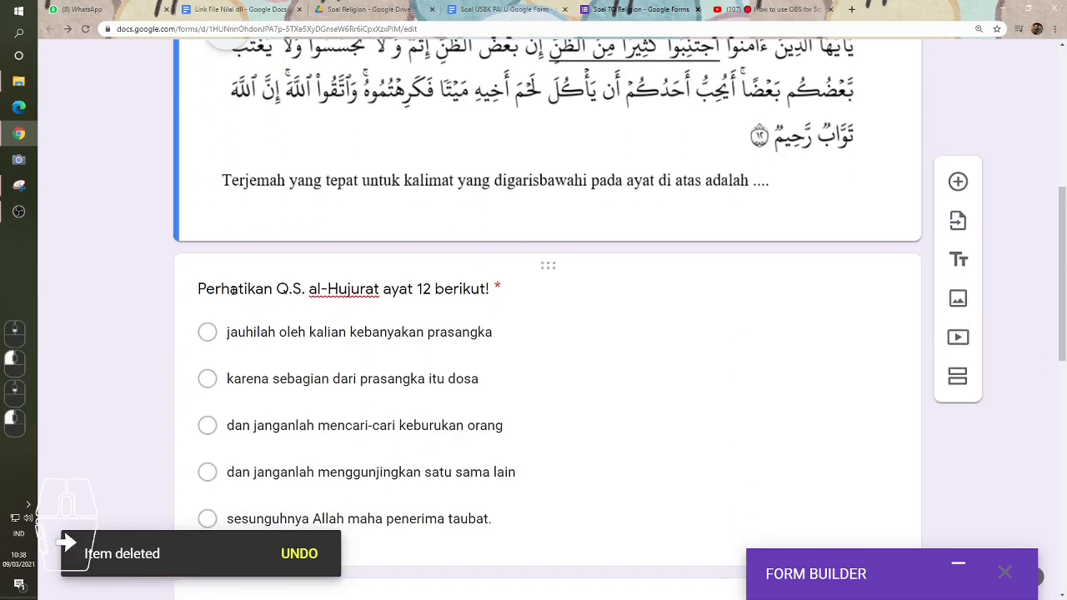
{"action": "scroll", "coordinate": [400, 258], "scroll_direction": "up", "scroll_amount": 3}
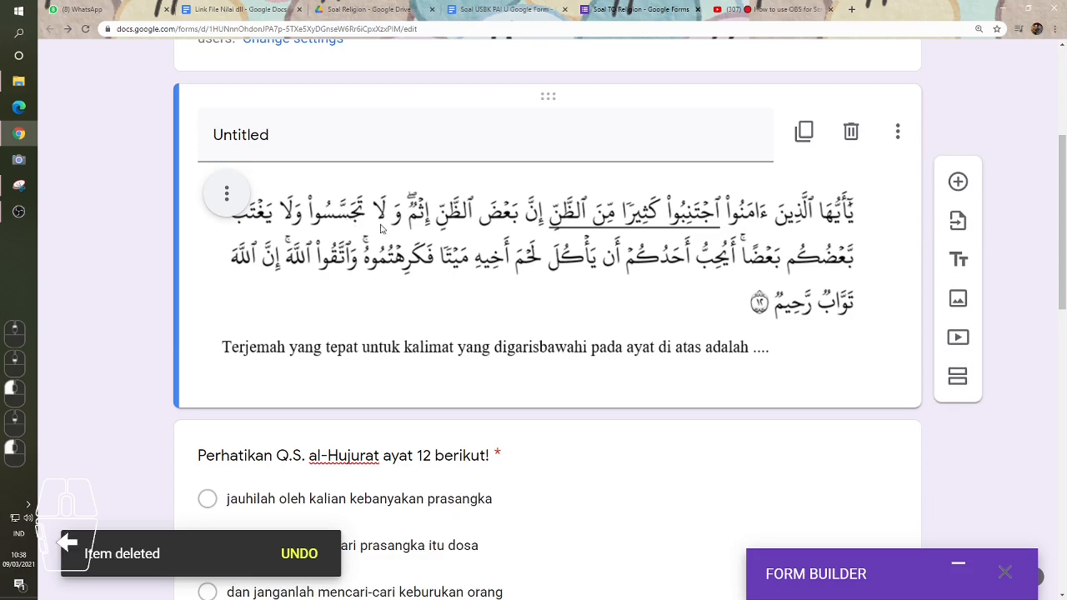
{"action": "left_click", "coordinate": [379, 225]}
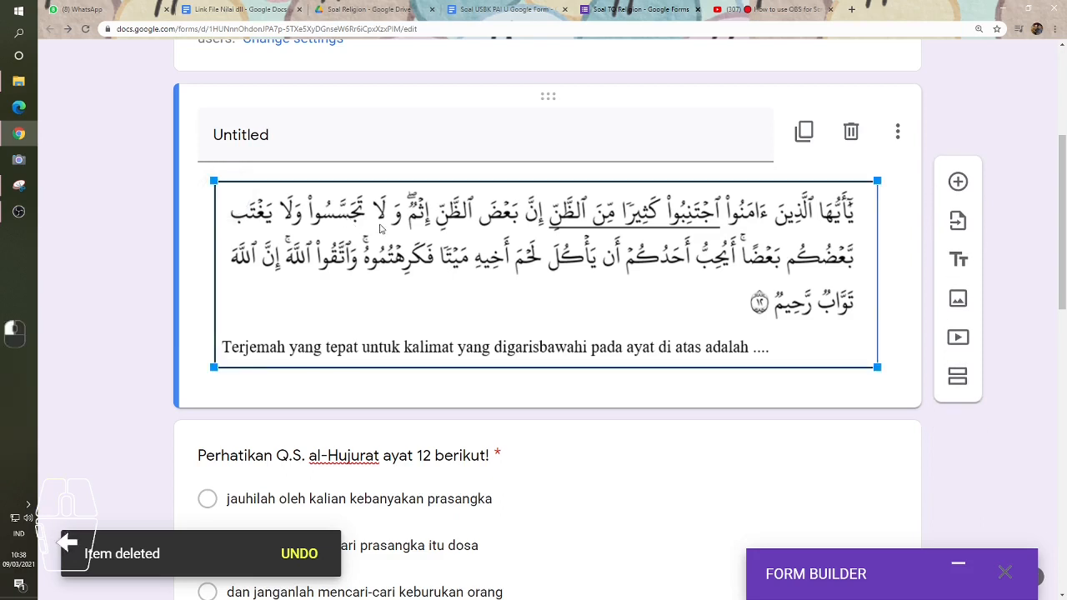
{"action": "right_click", "coordinate": [429, 237]}
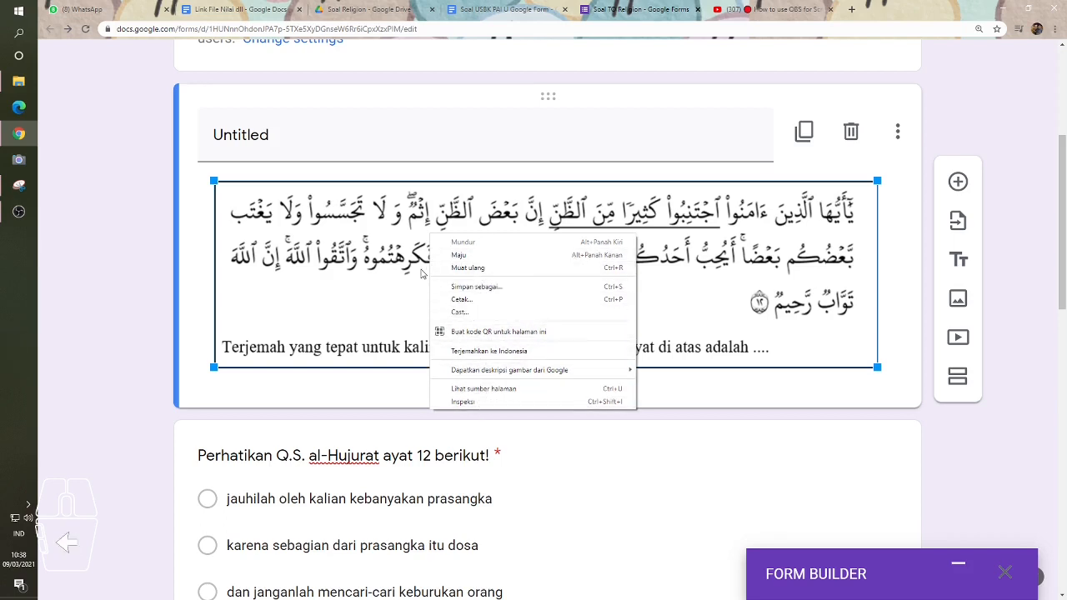
{"action": "left_click", "coordinate": [117, 234]}
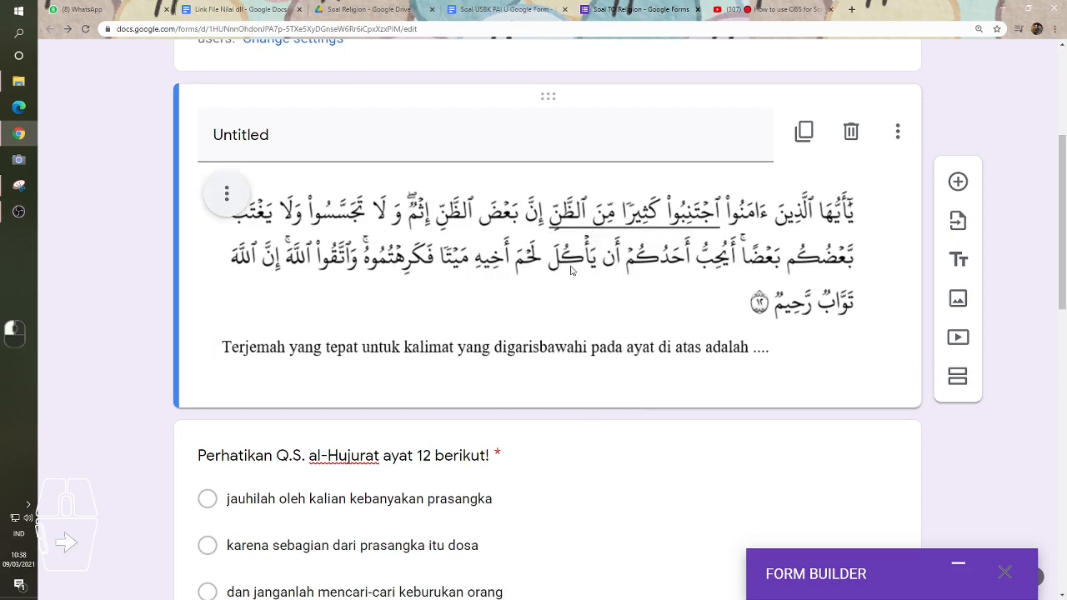
- Preview the Soal TO Religion form and compare its first question with the order of items in the editor
{"action": "scroll", "coordinate": [581, 276], "scroll_direction": "up", "scroll_amount": 3}
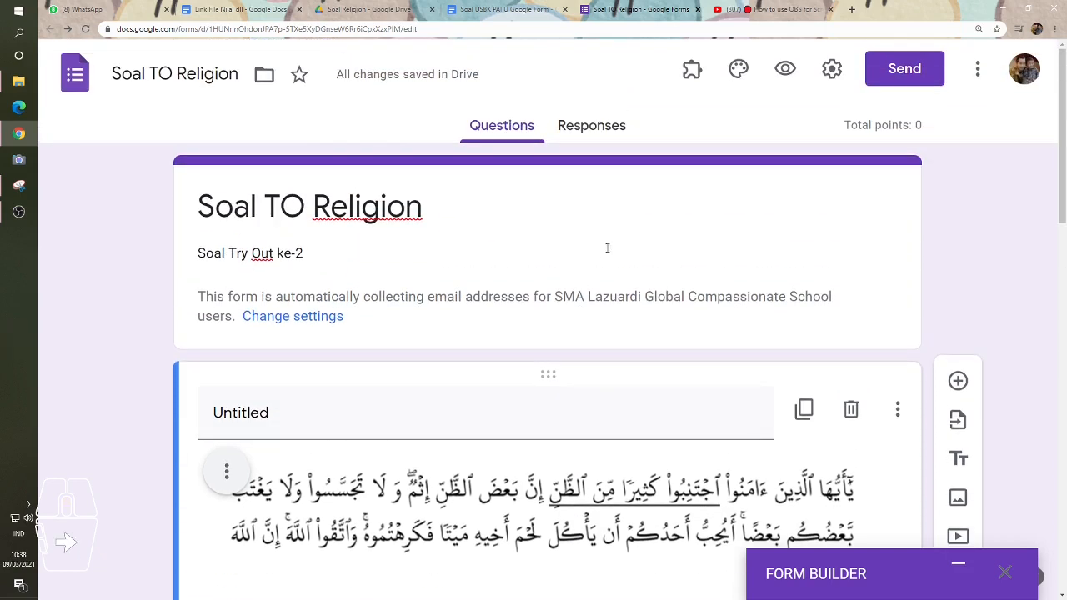
{"action": "left_click", "coordinate": [784, 74]}
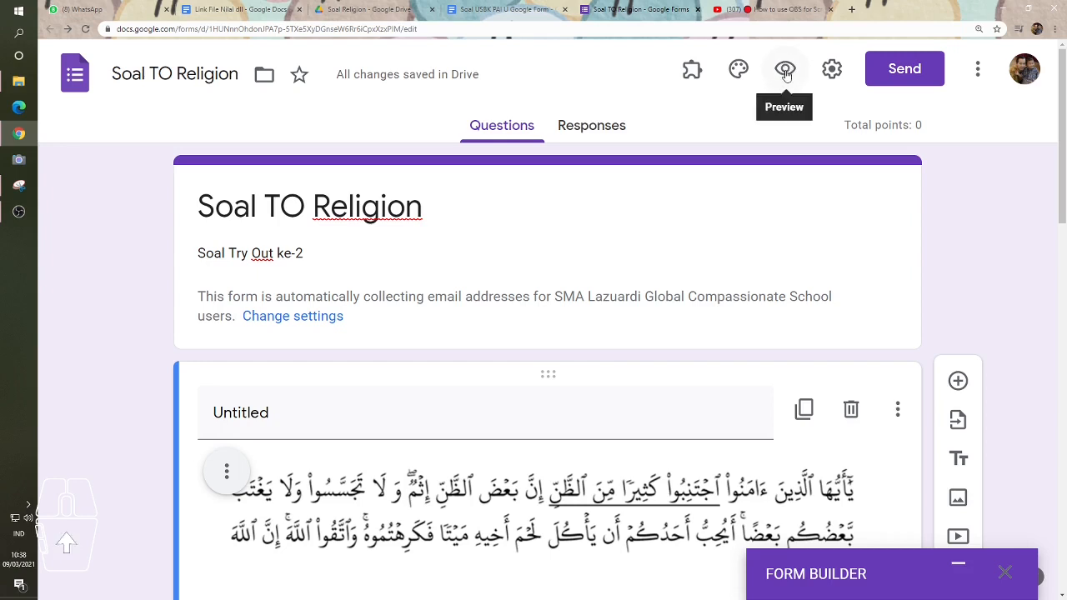
{"action": "left_click", "coordinate": [784, 74]}
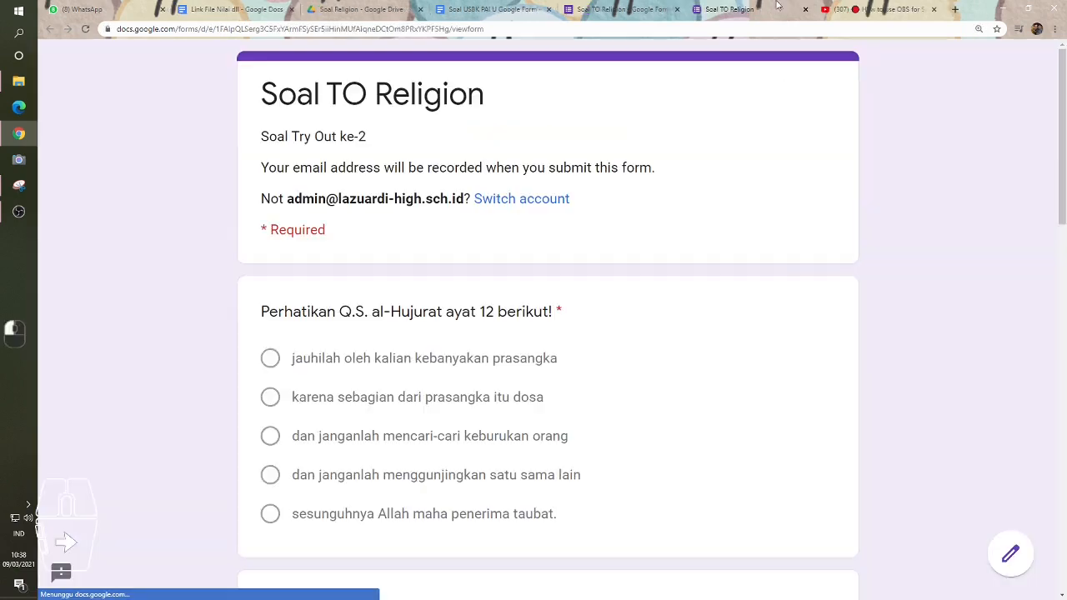
{"action": "left_click", "coordinate": [652, 10]}
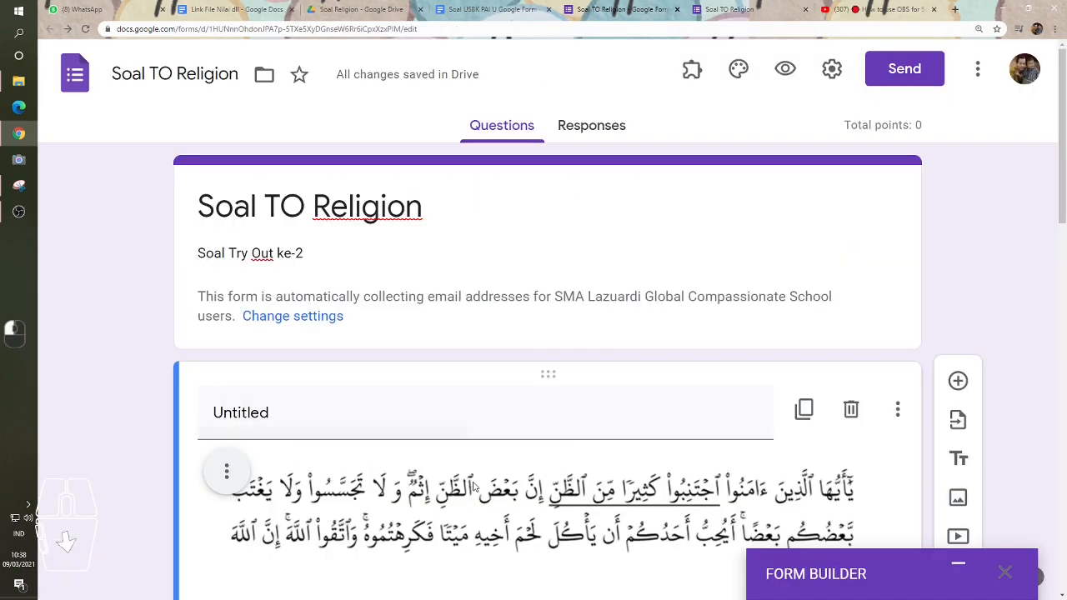
{"action": "scroll", "coordinate": [592, 402], "scroll_direction": "down", "scroll_amount": 3}
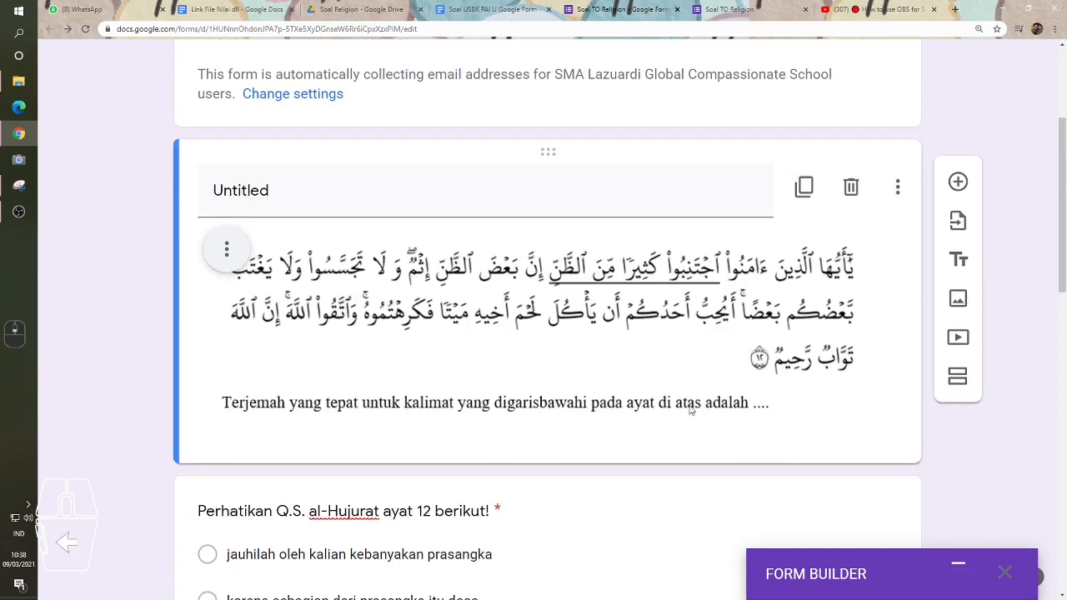
{"action": "scroll", "coordinate": [690, 410], "scroll_direction": "up", "scroll_amount": 3}
{"action": "left_click", "coordinate": [748, 8]}
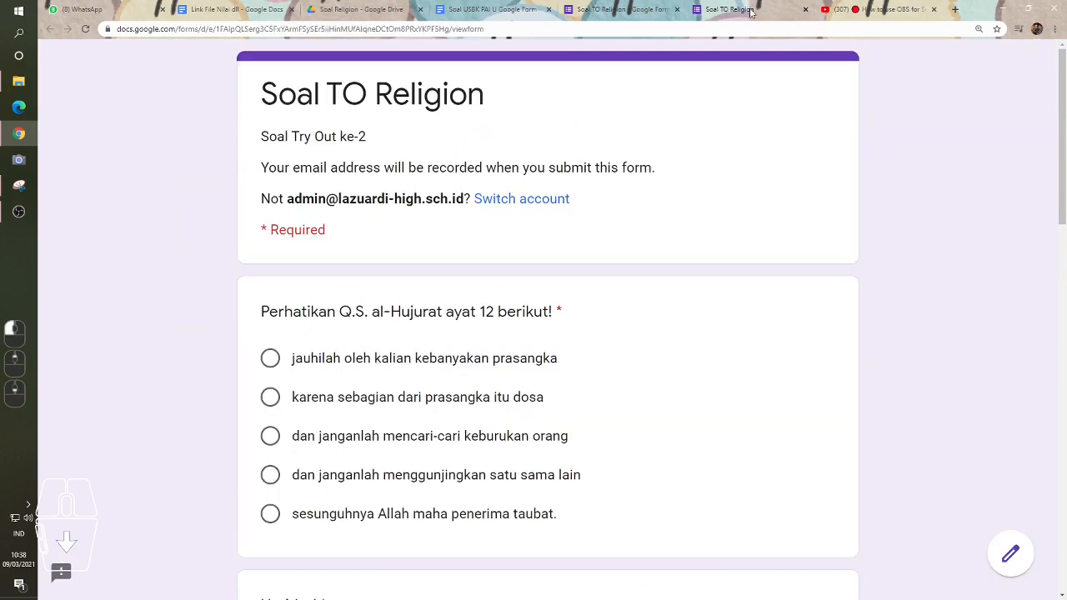
- Examine where the questions and verse images appear in the preview, and close the preview
{"action": "scroll", "coordinate": [581, 210], "scroll_direction": "down", "scroll_amount": 3}
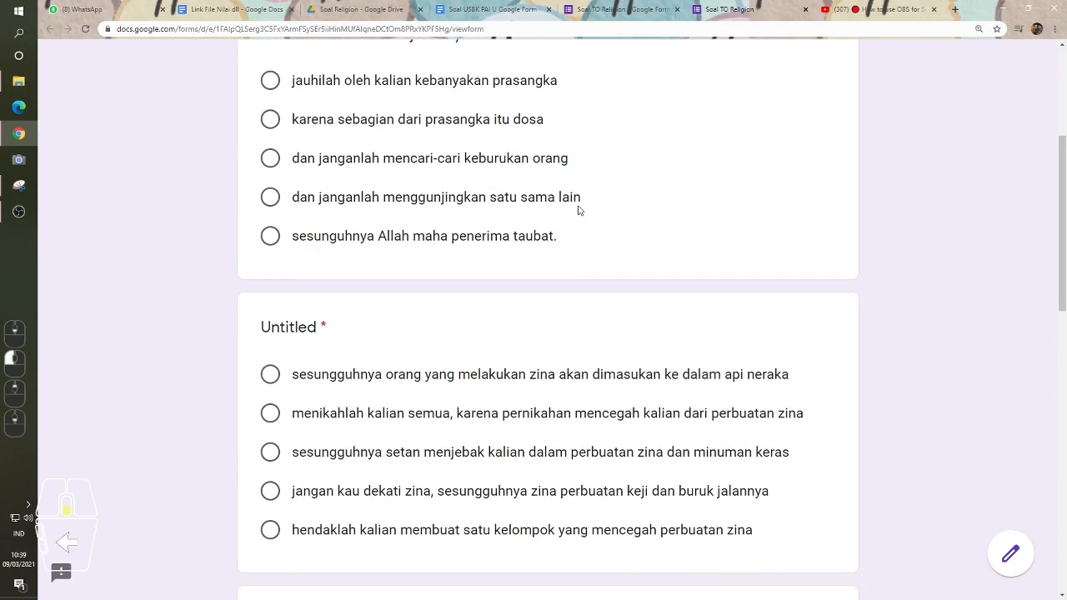
{"action": "scroll", "coordinate": [580, 210], "scroll_direction": "down", "scroll_amount": 8}
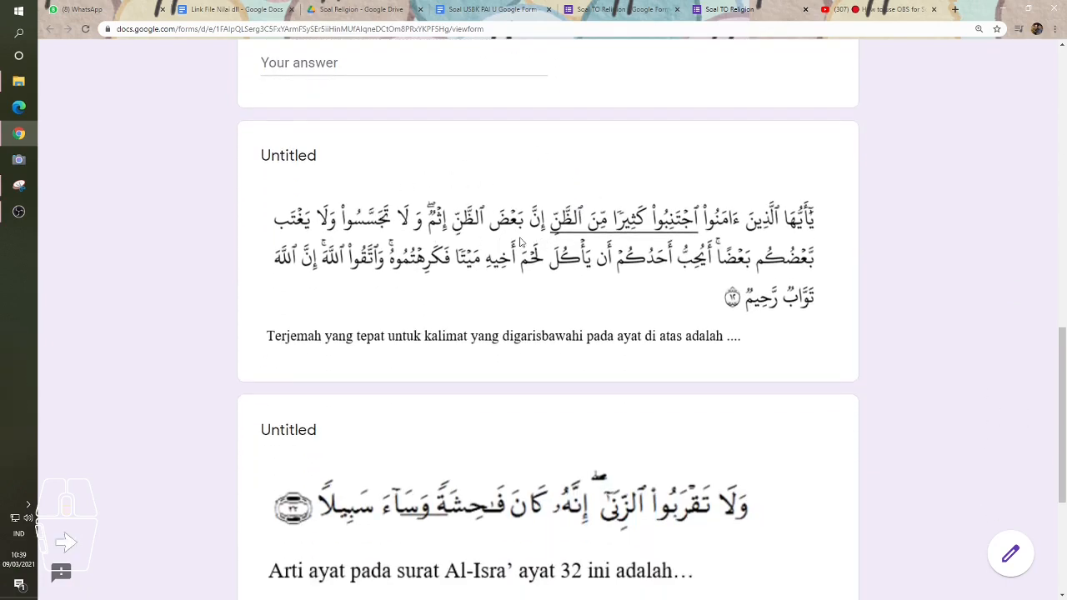
{"action": "scroll", "coordinate": [520, 242], "scroll_direction": "down", "scroll_amount": 2}
{"action": "scroll", "coordinate": [520, 243], "scroll_direction": "up", "scroll_amount": 4}
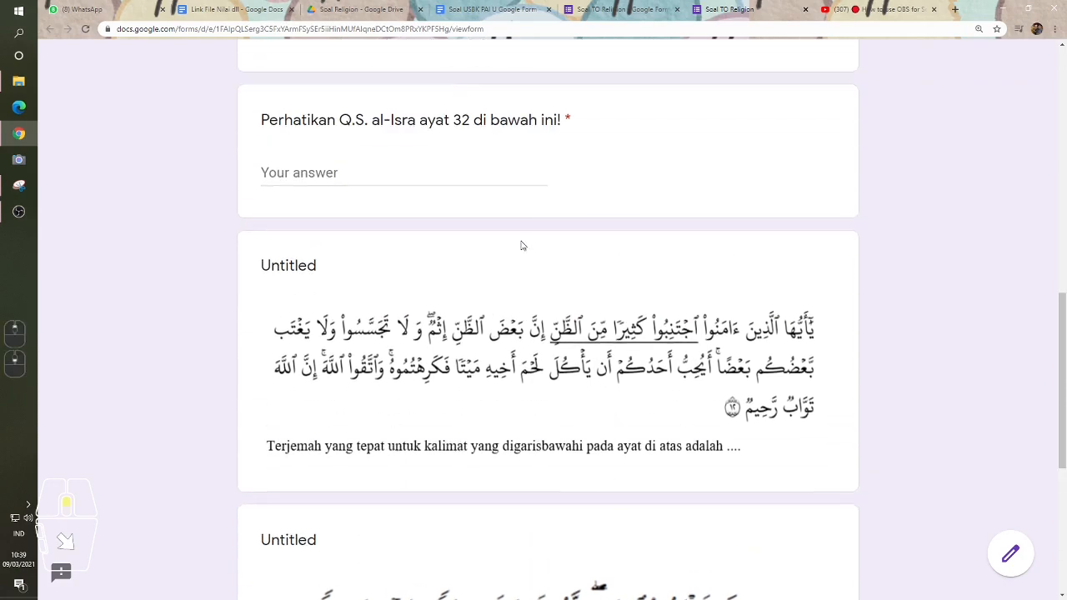
{"action": "scroll", "coordinate": [521, 247], "scroll_direction": "up", "scroll_amount": 3}
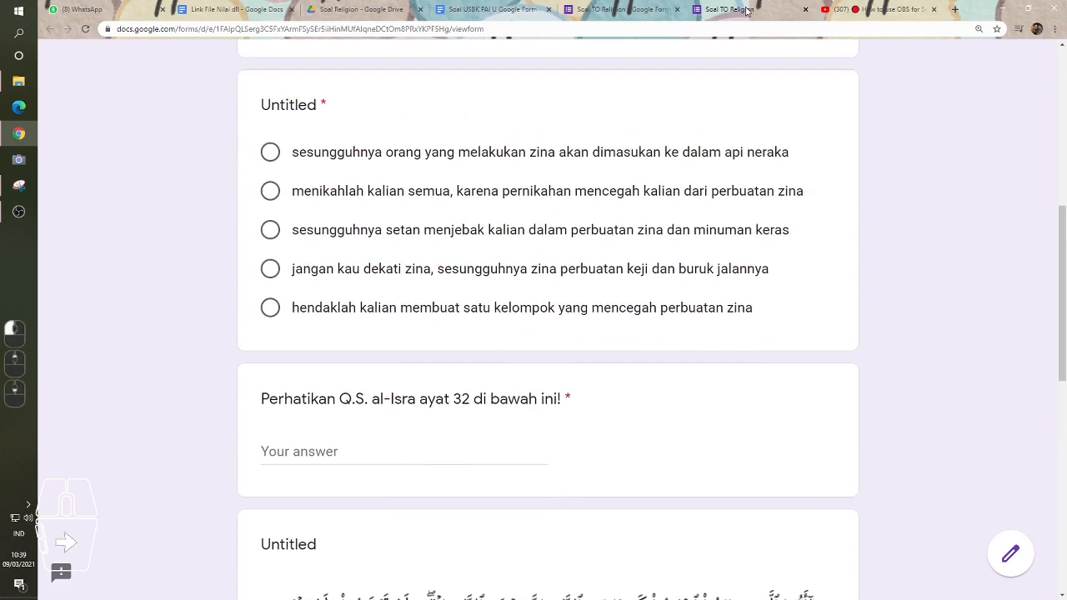
{"action": "left_click", "coordinate": [806, 10]}
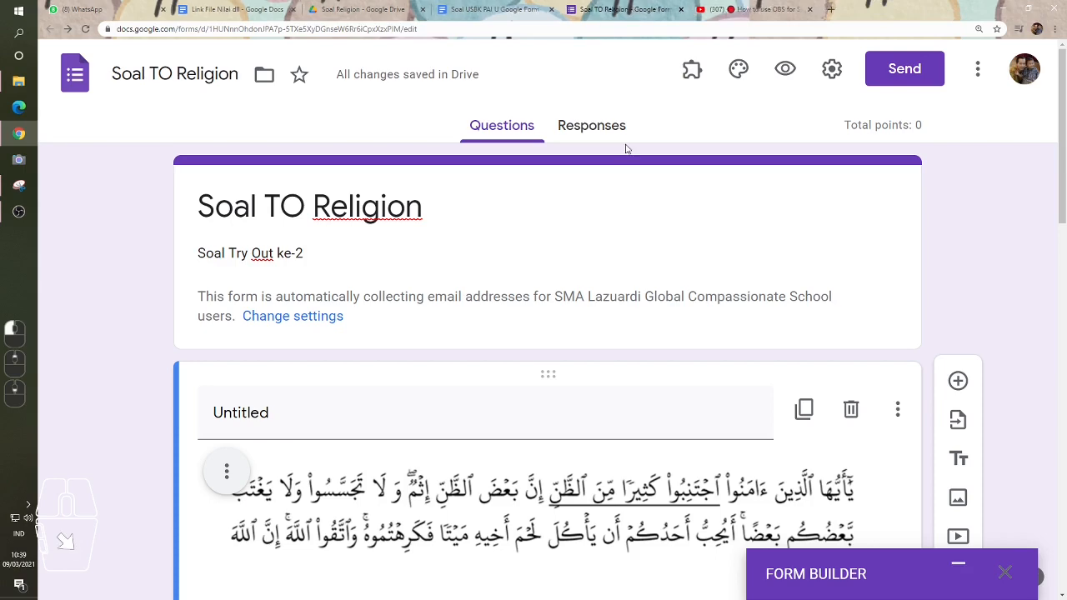
- Turn off shuffling of the question order in the form's presentation settings and save the settings
{"action": "scroll", "coordinate": [572, 322], "scroll_direction": "down", "scroll_amount": 3}
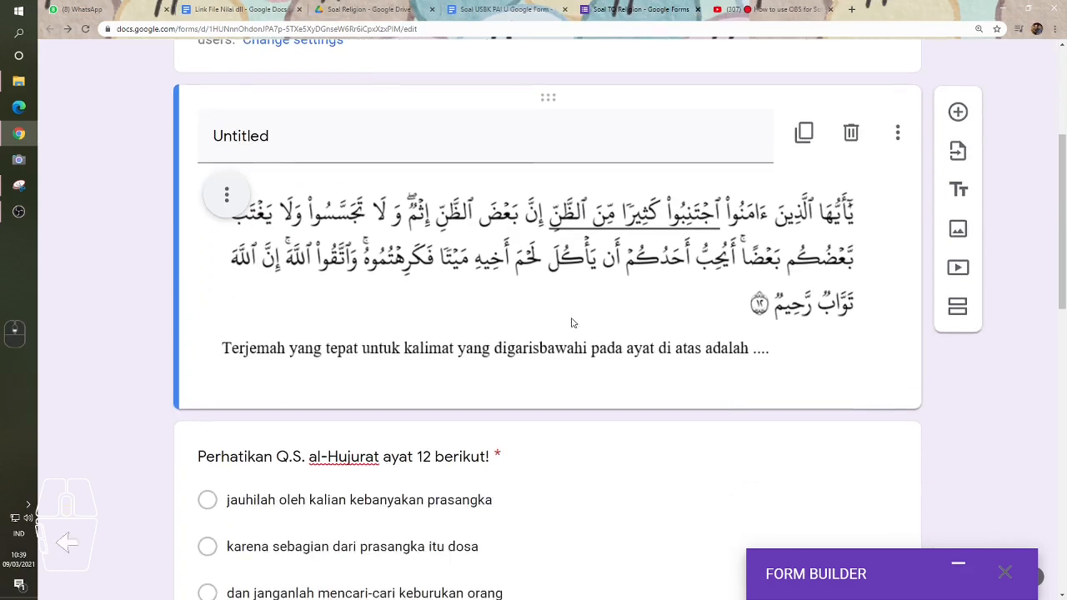
{"action": "left_click", "coordinate": [450, 239]}
{"action": "scroll", "coordinate": [450, 239], "scroll_direction": "down", "scroll_amount": 2}
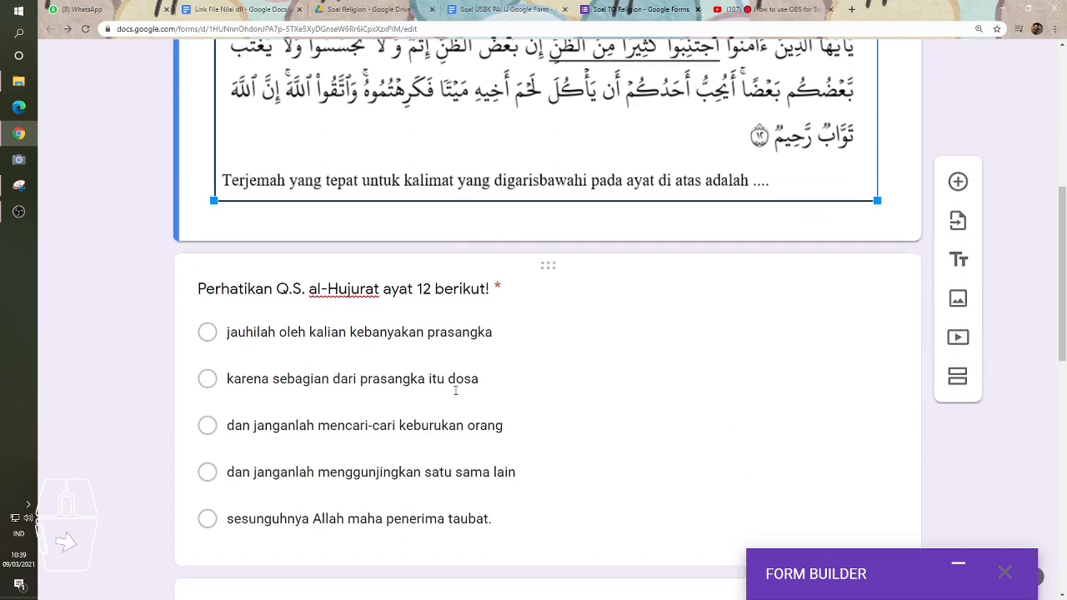
{"action": "scroll", "coordinate": [456, 407], "scroll_direction": "up", "scroll_amount": 5}
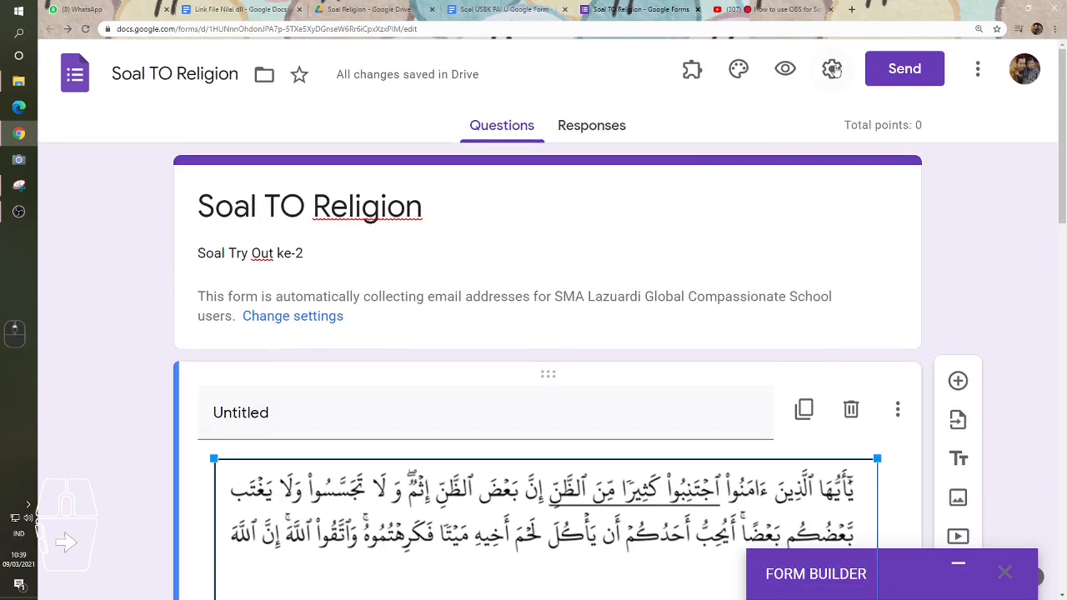
{"action": "left_click", "coordinate": [832, 69]}
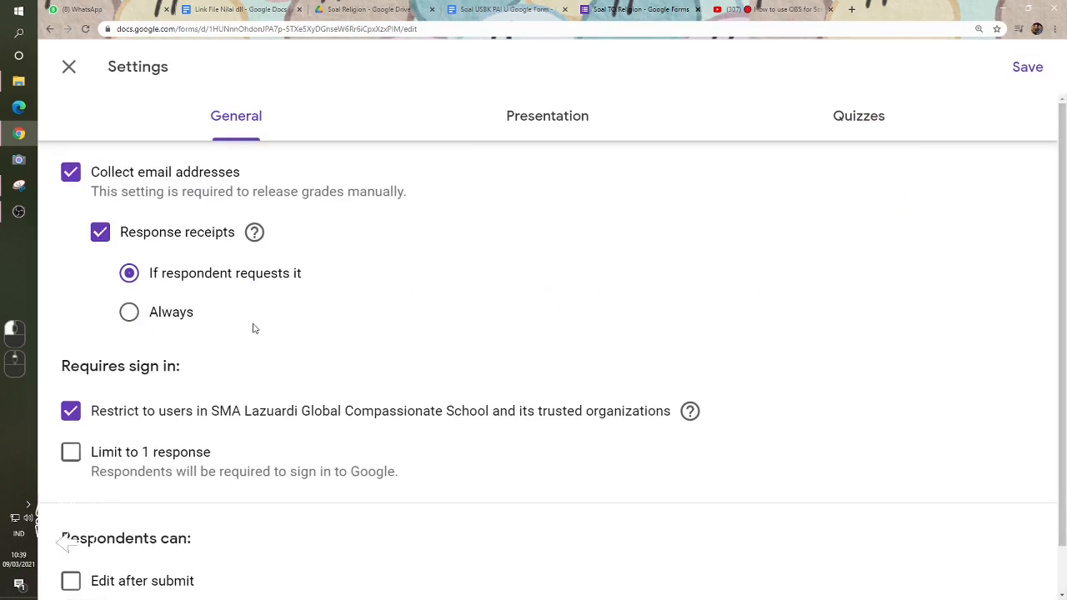
{"action": "left_click", "coordinate": [532, 118]}
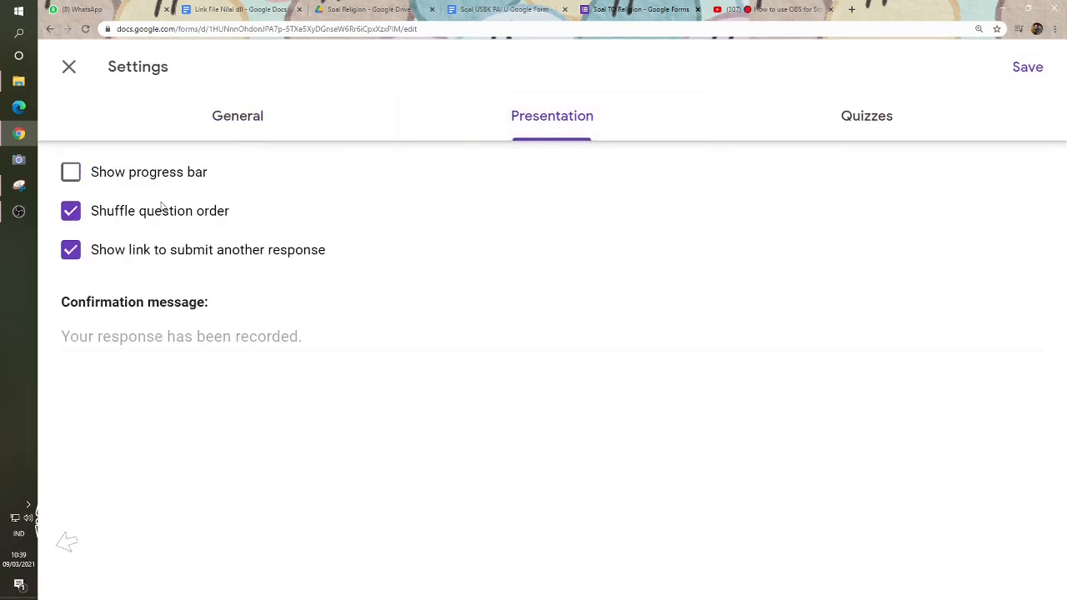
{"action": "left_click", "coordinate": [71, 212]}
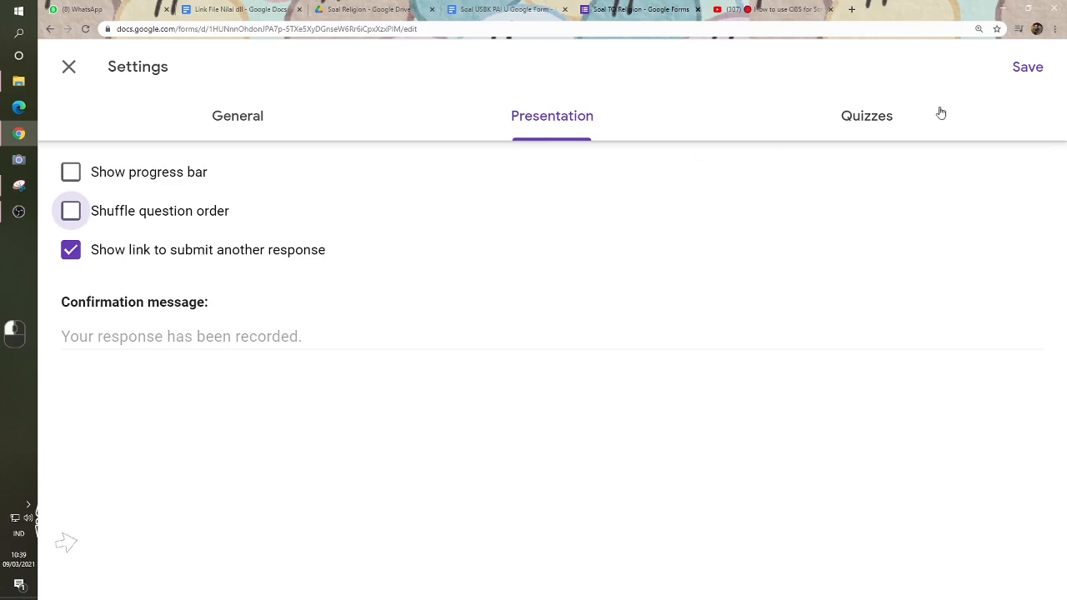
{"action": "left_click", "coordinate": [1028, 67]}
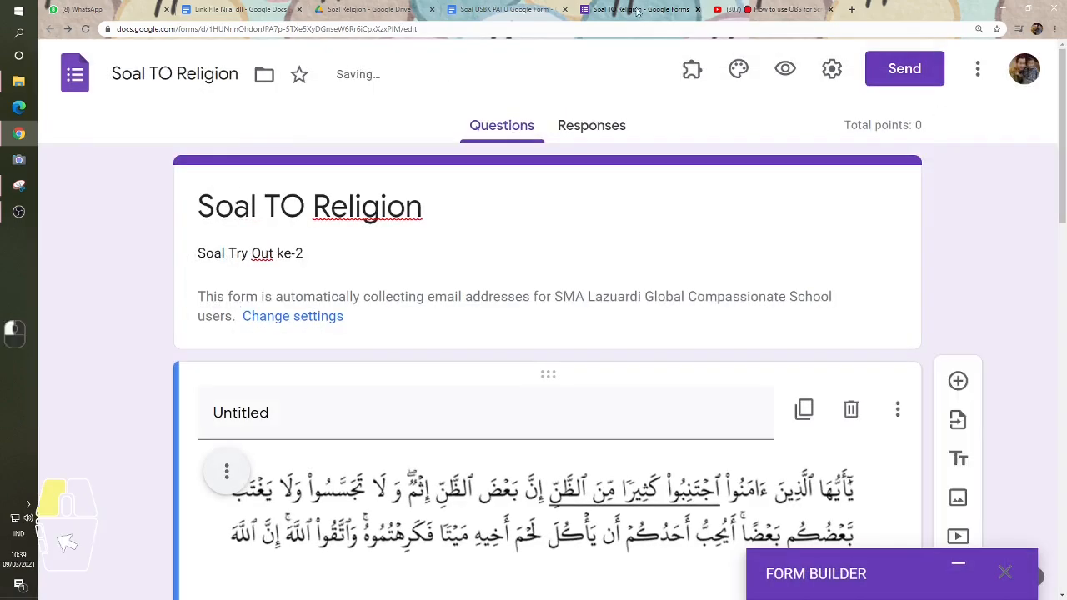
- Check the order of the verse image and its multiple-choice question in the editor and in the form preview
{"action": "scroll", "coordinate": [539, 419], "scroll_direction": "down", "scroll_amount": 3}
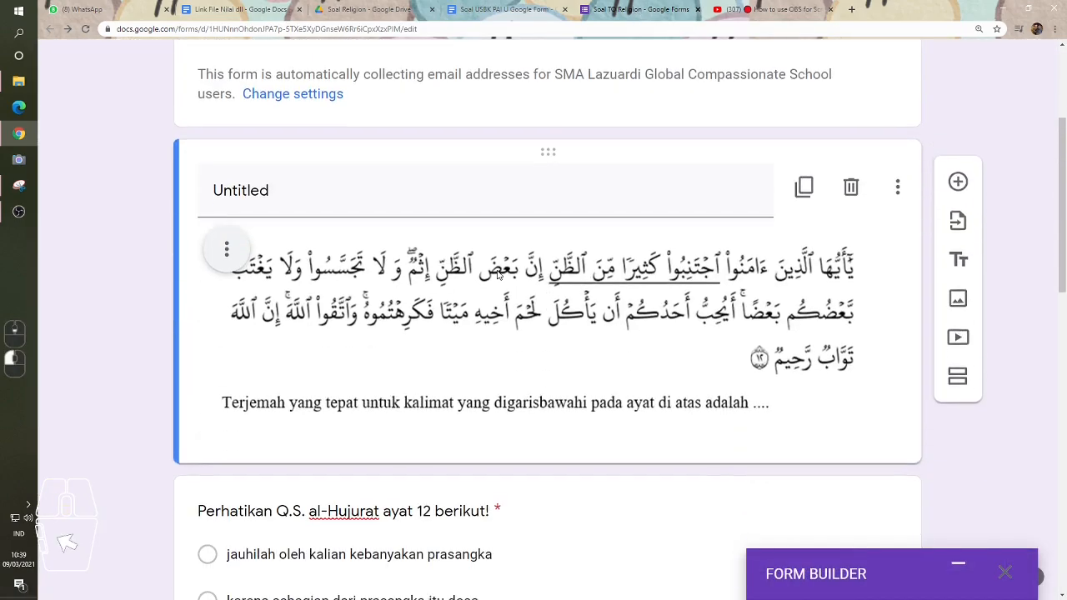
{"action": "scroll", "coordinate": [497, 275], "scroll_direction": "down", "scroll_amount": 2}
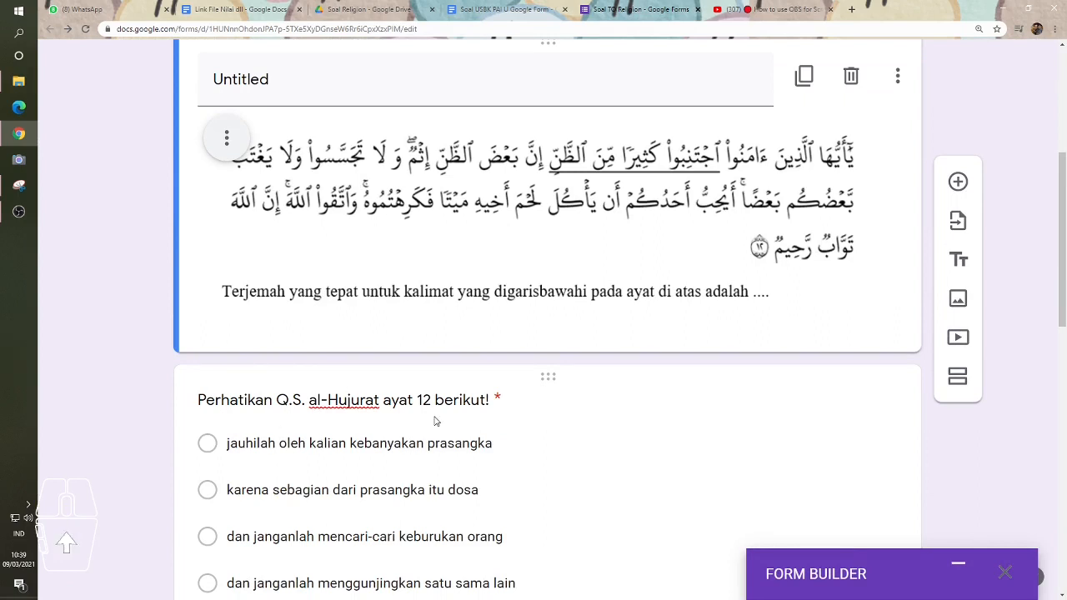
{"action": "scroll", "coordinate": [472, 400], "scroll_direction": "down", "scroll_amount": 2}
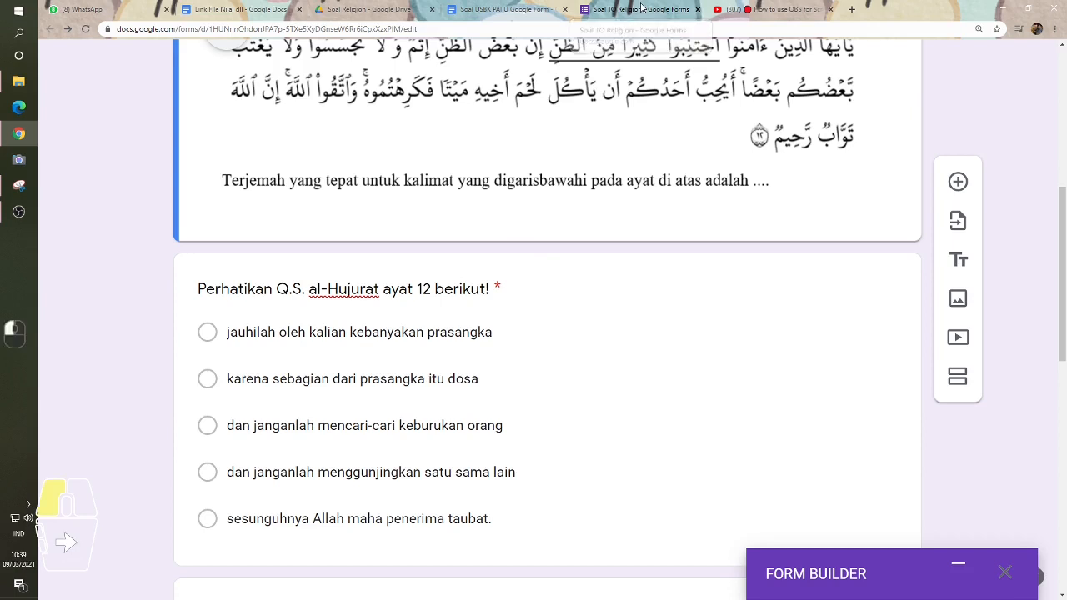
{"action": "scroll", "coordinate": [1054, 250], "scroll_direction": "up", "scroll_amount": 5}
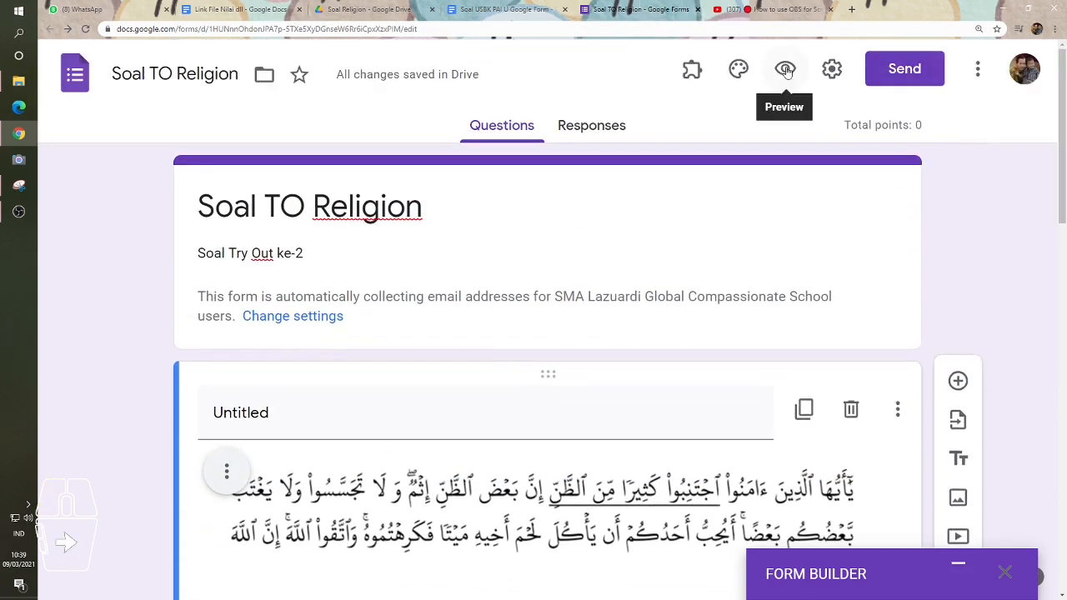
{"action": "left_click", "coordinate": [786, 69]}
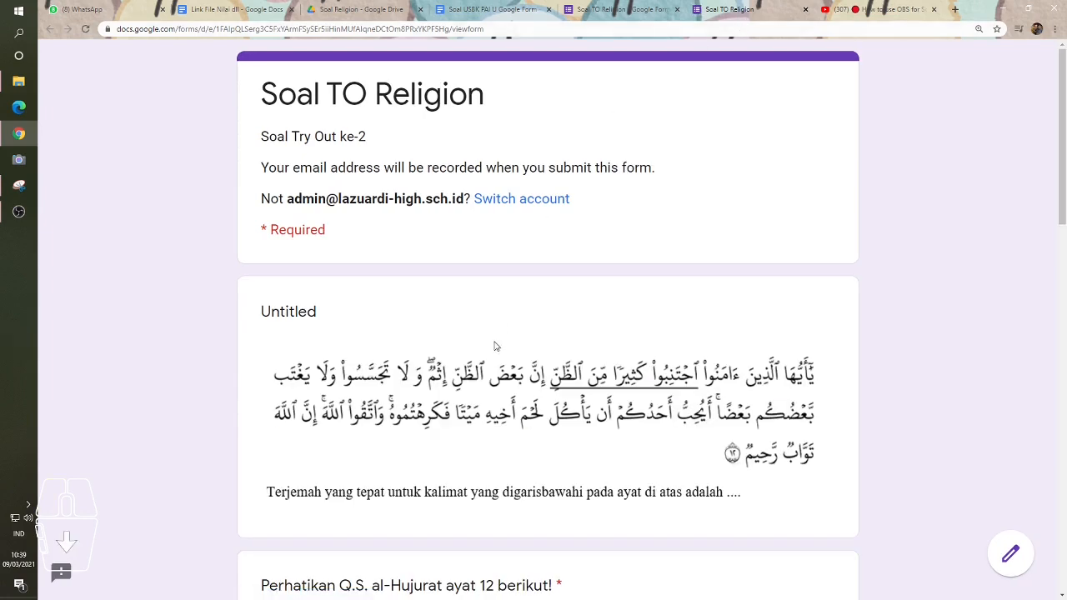
{"action": "scroll", "coordinate": [495, 345], "scroll_direction": "down", "scroll_amount": 4}
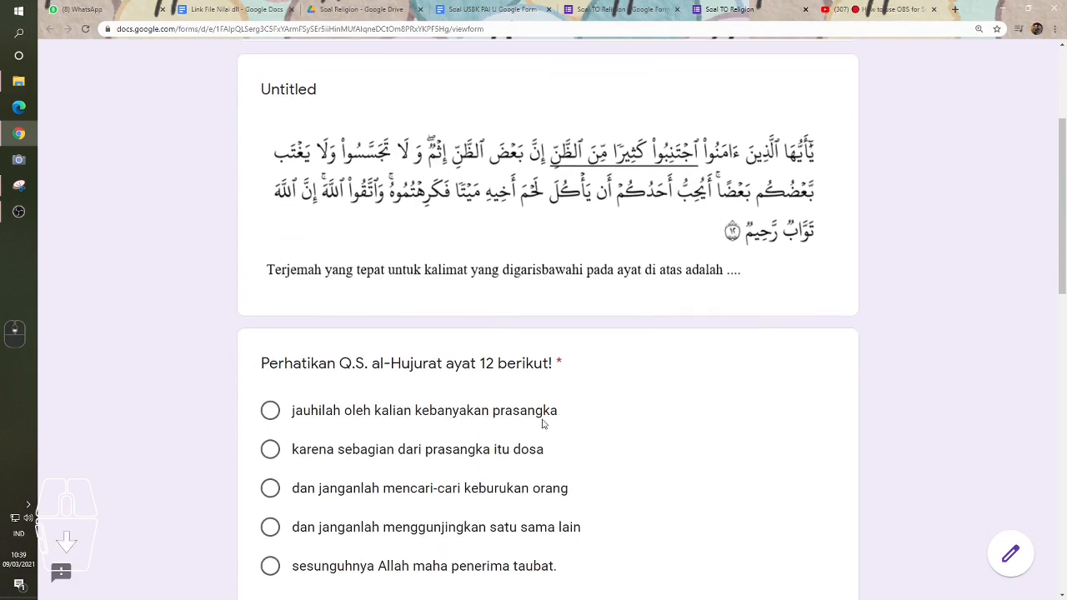
- Copy the image address of the al-Hujurat verse image from the preview and return to its multiple-choice question in the editor
{"action": "right_click", "coordinate": [503, 158]}
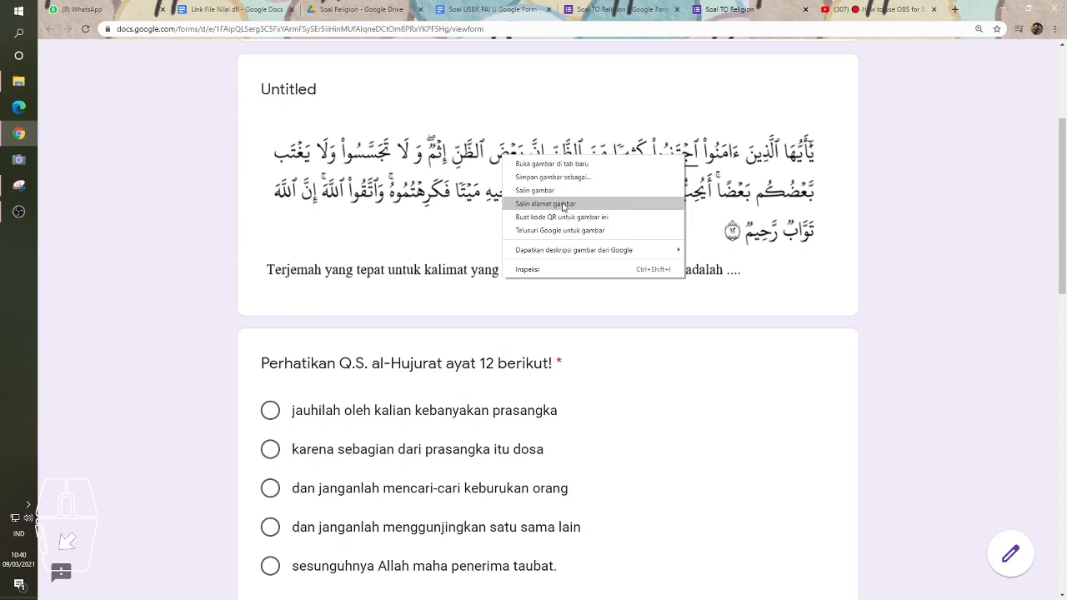
{"action": "left_click", "coordinate": [563, 206]}
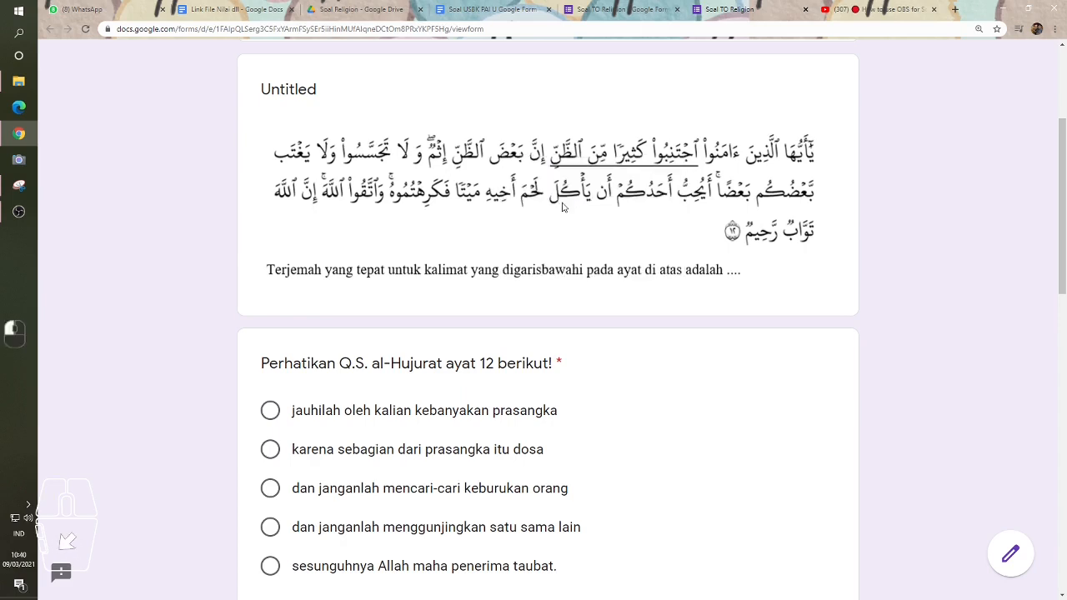
{"action": "left_click", "coordinate": [620, 12]}
{"action": "scroll", "coordinate": [486, 207], "scroll_direction": "down", "scroll_amount": 2}
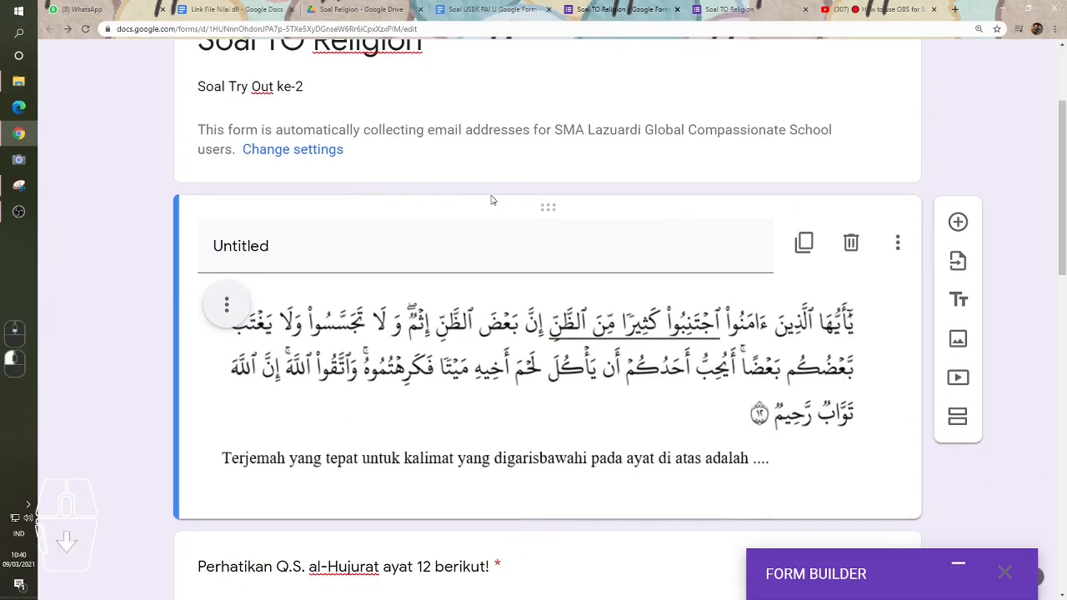
{"action": "scroll", "coordinate": [465, 248], "scroll_direction": "up", "scroll_amount": 1}
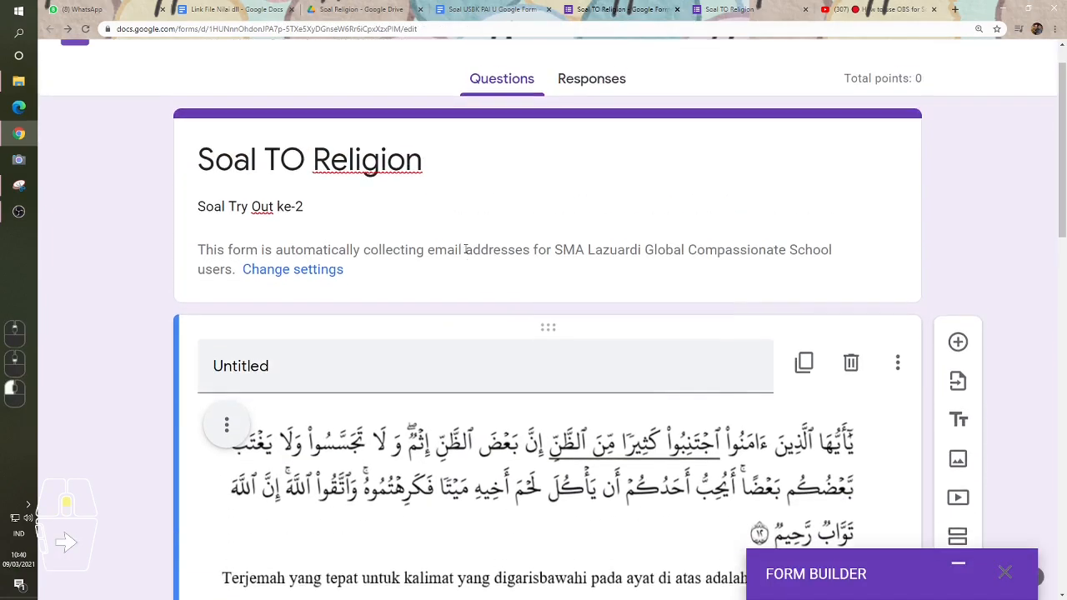
{"action": "scroll", "coordinate": [417, 252], "scroll_direction": "down", "scroll_amount": 4}
{"action": "scroll", "coordinate": [395, 255], "scroll_direction": "down", "scroll_amount": 2}
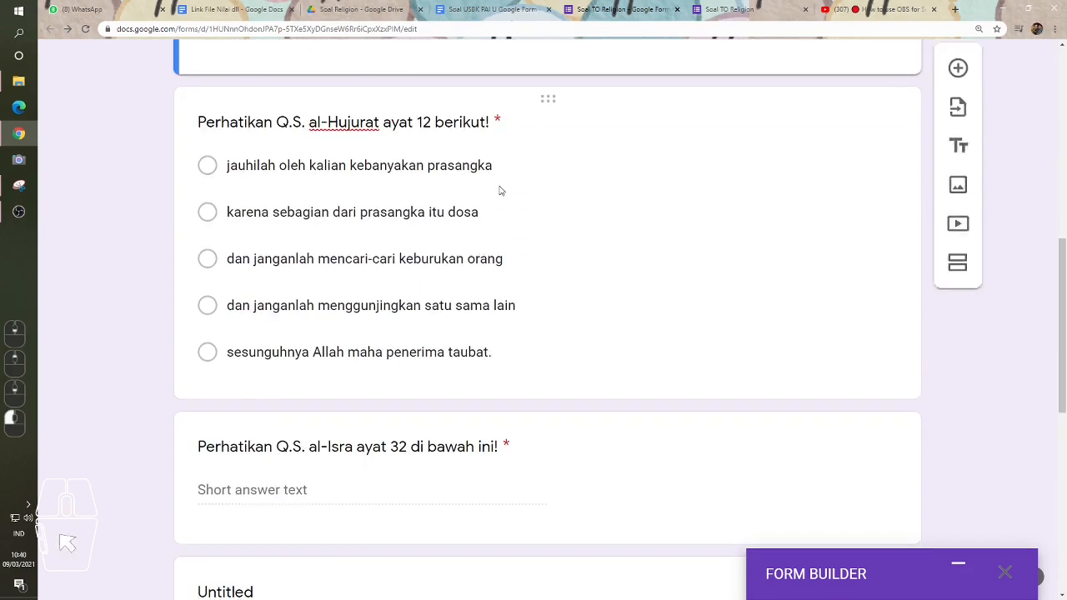
- Insert the verse image by its copied URL into the multiple-choice question "Perhatikan Q.S. al-Hujurat ayat 12 berikut!"
{"action": "left_click", "coordinate": [589, 145]}
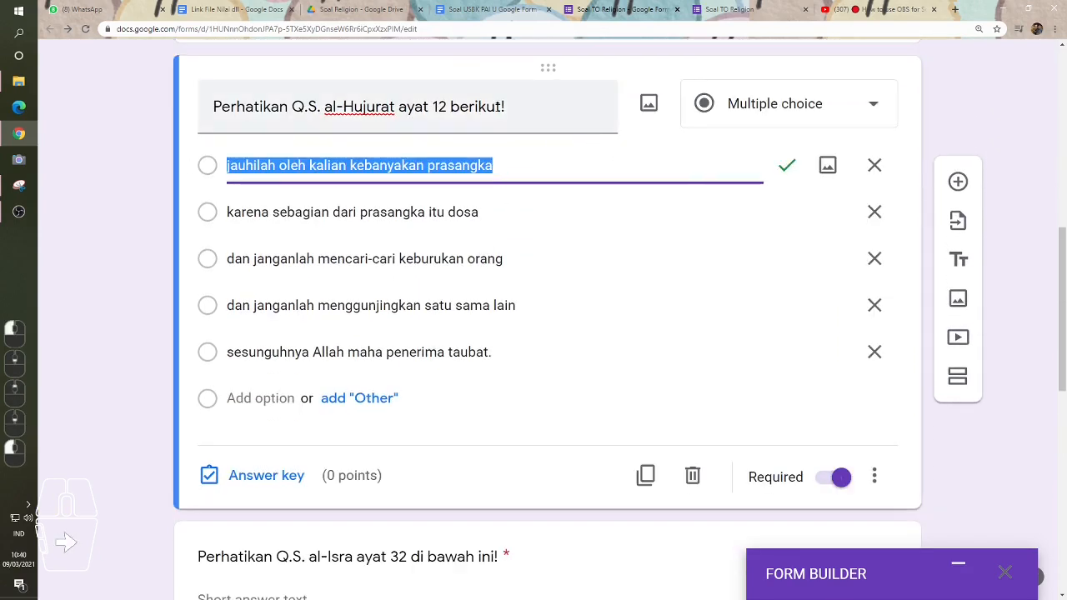
{"action": "left_click", "coordinate": [578, 112]}
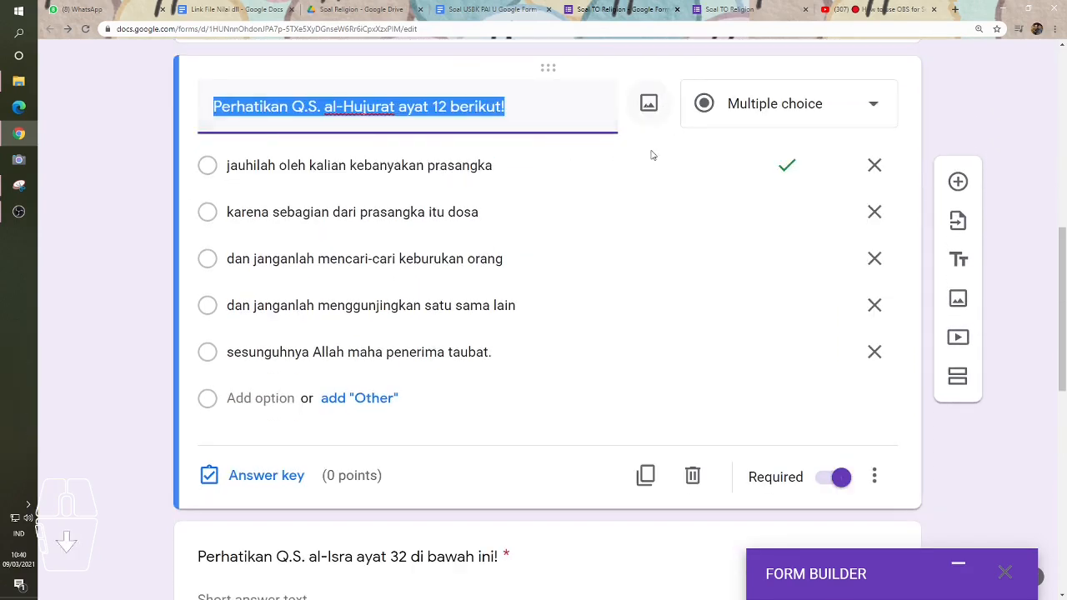
{"action": "left_click", "coordinate": [648, 106]}
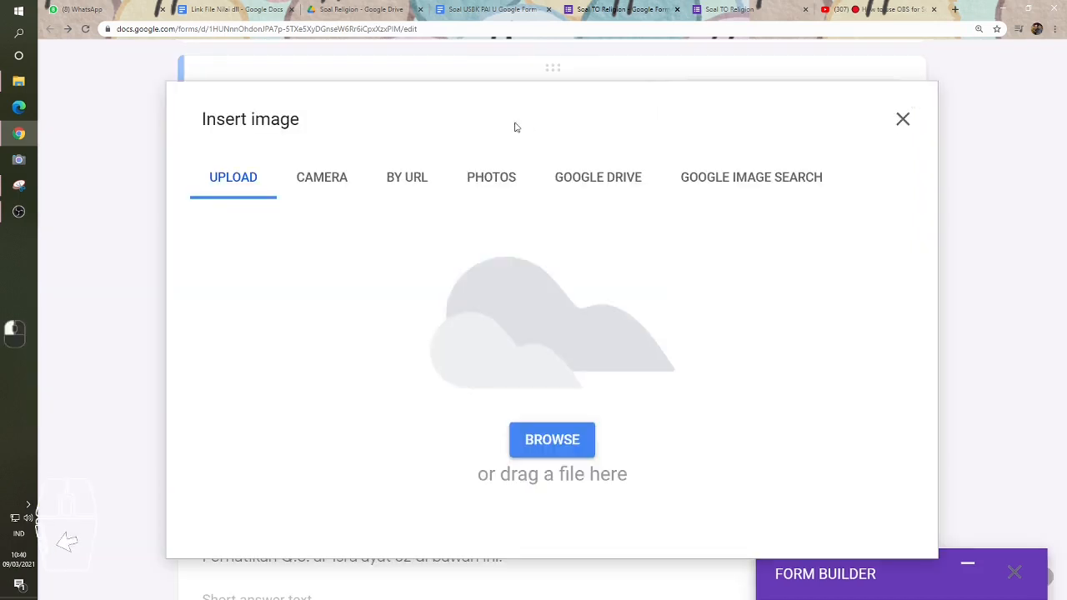
{"action": "left_click", "coordinate": [411, 180]}
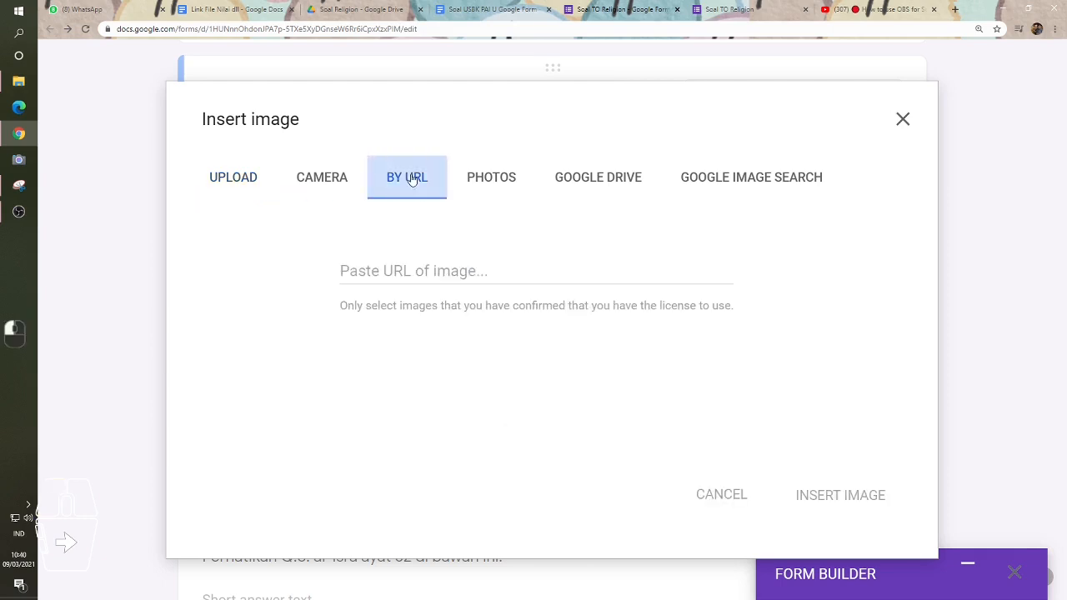
{"action": "left_click", "coordinate": [412, 272]}
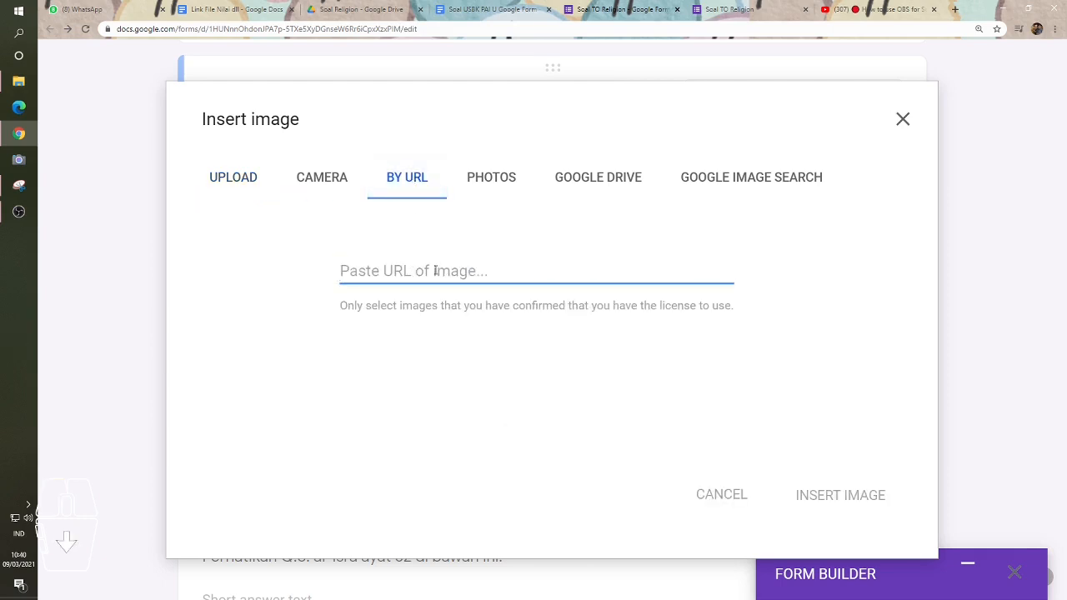
{"action": "key", "text": "ctrl+v"}
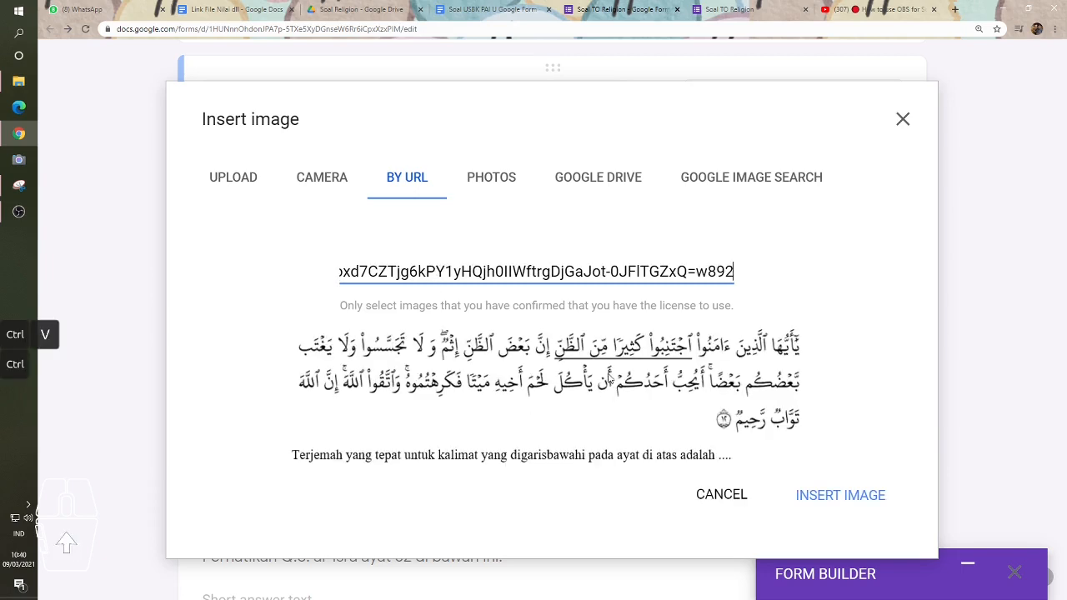
{"action": "left_click", "coordinate": [838, 499]}
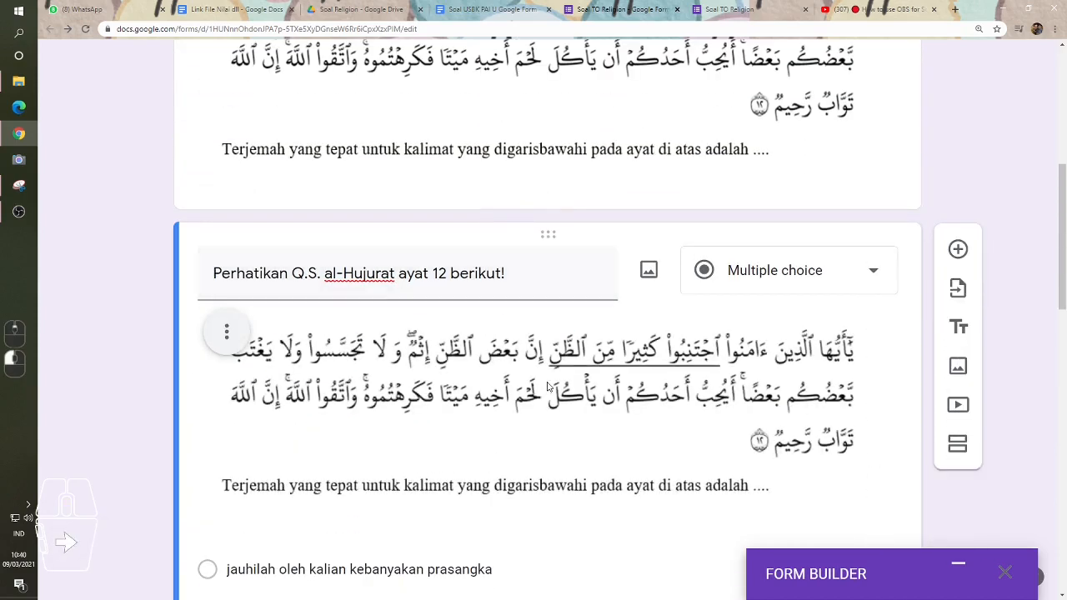
{"action": "scroll", "coordinate": [507, 387], "scroll_direction": "down", "scroll_amount": 1}
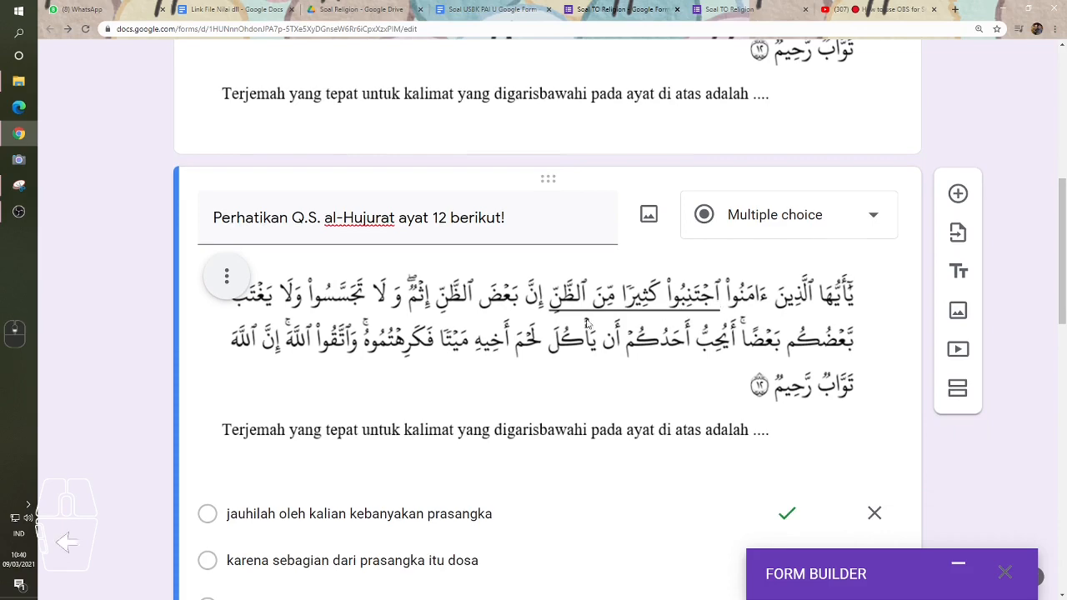
{"action": "scroll", "coordinate": [508, 387], "scroll_direction": "down", "scroll_amount": 2}
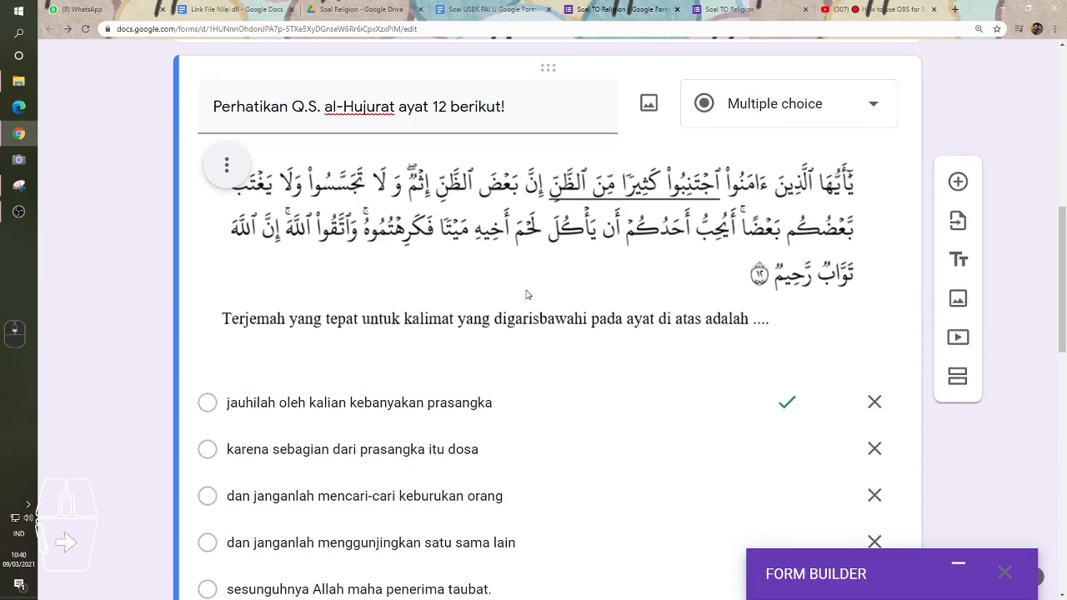
- Delete the separate "Untitled" image item with the al-Hujurat verse above the multiple-choice question
{"action": "scroll", "coordinate": [564, 292], "scroll_direction": "up", "scroll_amount": 4}
{"action": "scroll", "coordinate": [563, 289], "scroll_direction": "up", "scroll_amount": 4}
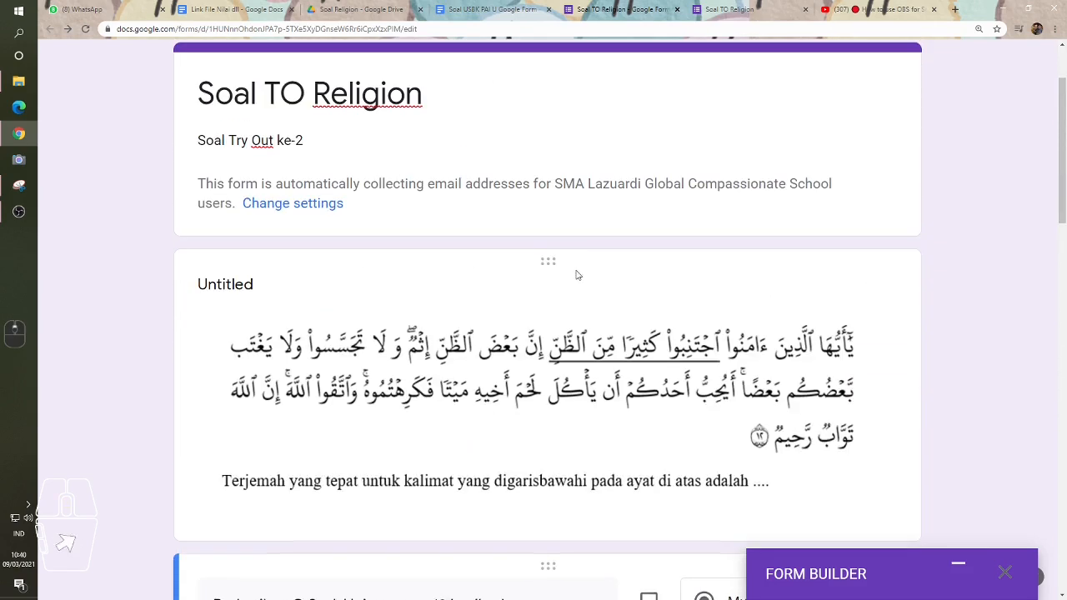
{"action": "left_click", "coordinate": [432, 343]}
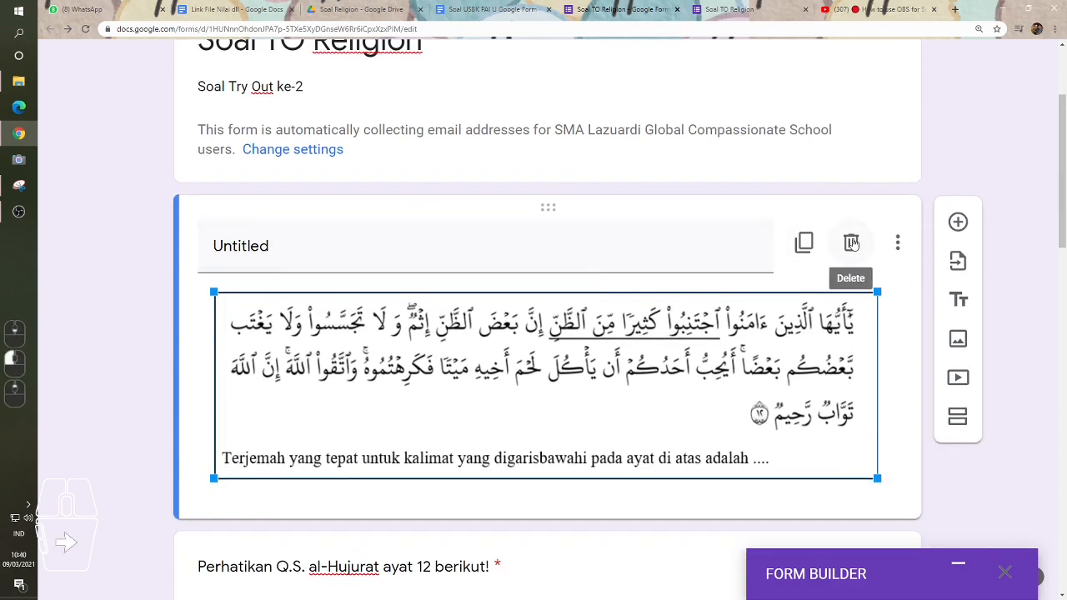
{"action": "left_click", "coordinate": [851, 242]}
- Review the al-Hujurat question with its image and answer options, and the al-Isra ayat 32 items below it
{"action": "scroll", "coordinate": [472, 247], "scroll_direction": "down", "scroll_amount": 3}
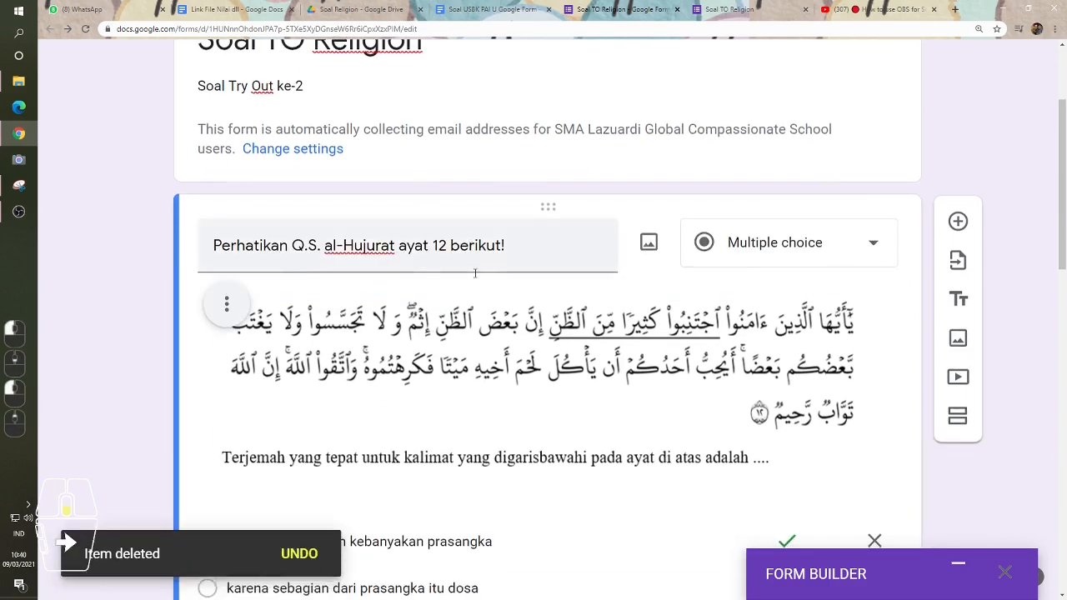
{"action": "scroll", "coordinate": [400, 253], "scroll_direction": "down", "scroll_amount": 4}
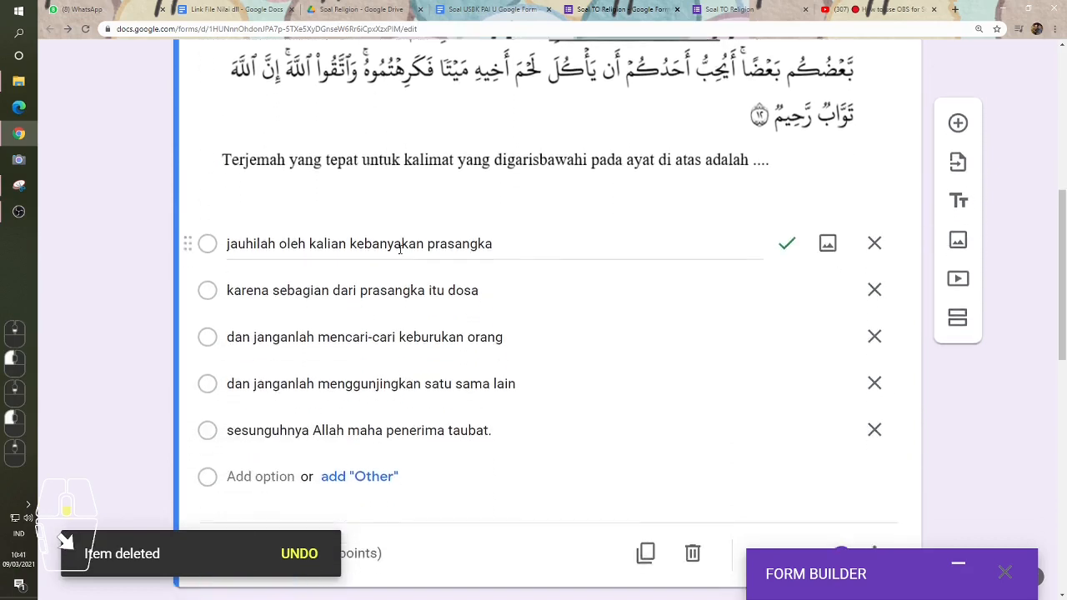
{"action": "scroll", "coordinate": [447, 250], "scroll_direction": "down", "scroll_amount": 3}
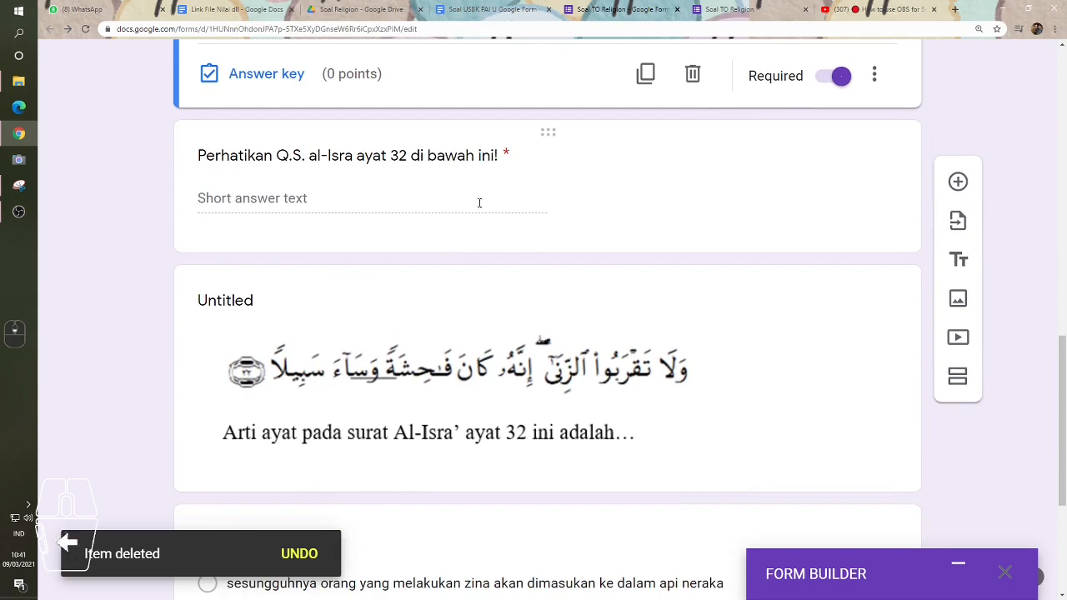
{"action": "key", "text": "Home"}
{"action": "scroll", "coordinate": [490, 206], "scroll_direction": "down", "scroll_amount": 1}
{"action": "scroll", "coordinate": [490, 206], "scroll_direction": "down", "scroll_amount": 1}
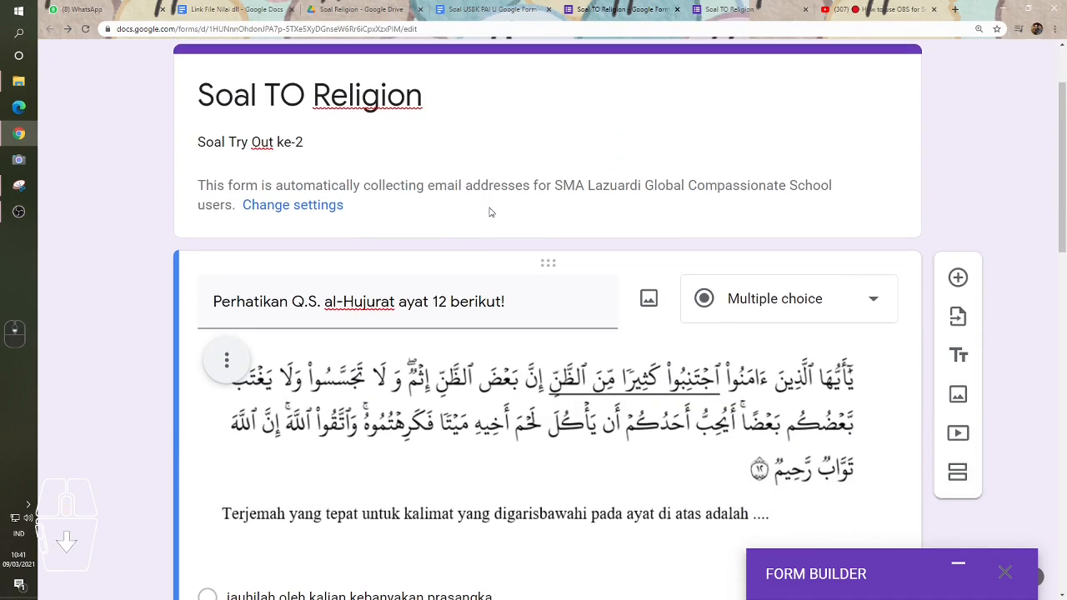
{"action": "scroll", "coordinate": [504, 287], "scroll_direction": "up", "scroll_amount": 2}
{"action": "scroll", "coordinate": [503, 288], "scroll_direction": "down", "scroll_amount": 10}
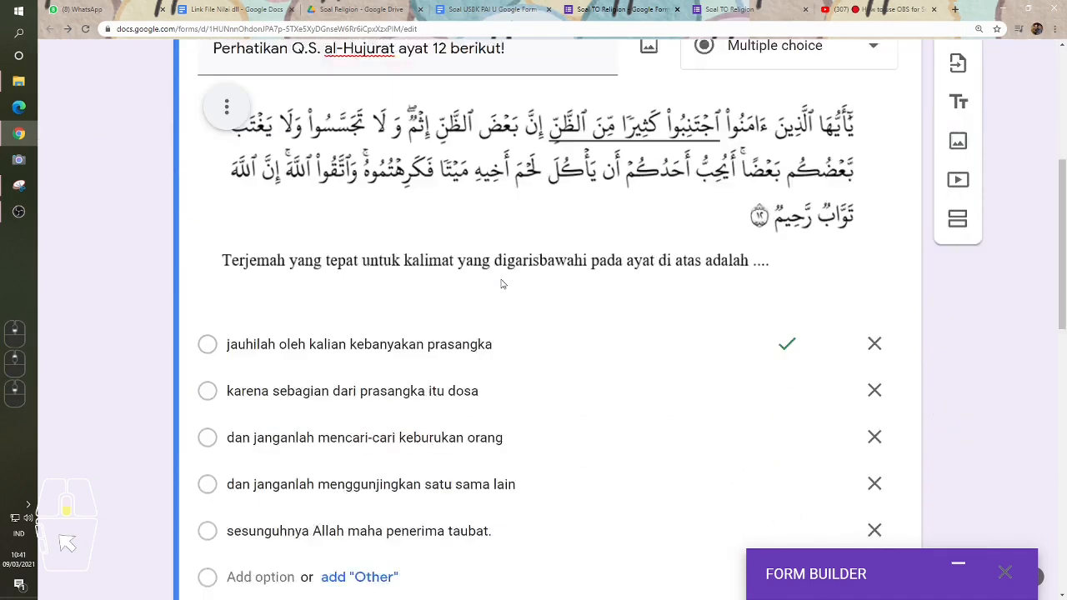
{"action": "scroll", "coordinate": [502, 284], "scroll_direction": "down", "scroll_amount": 3}
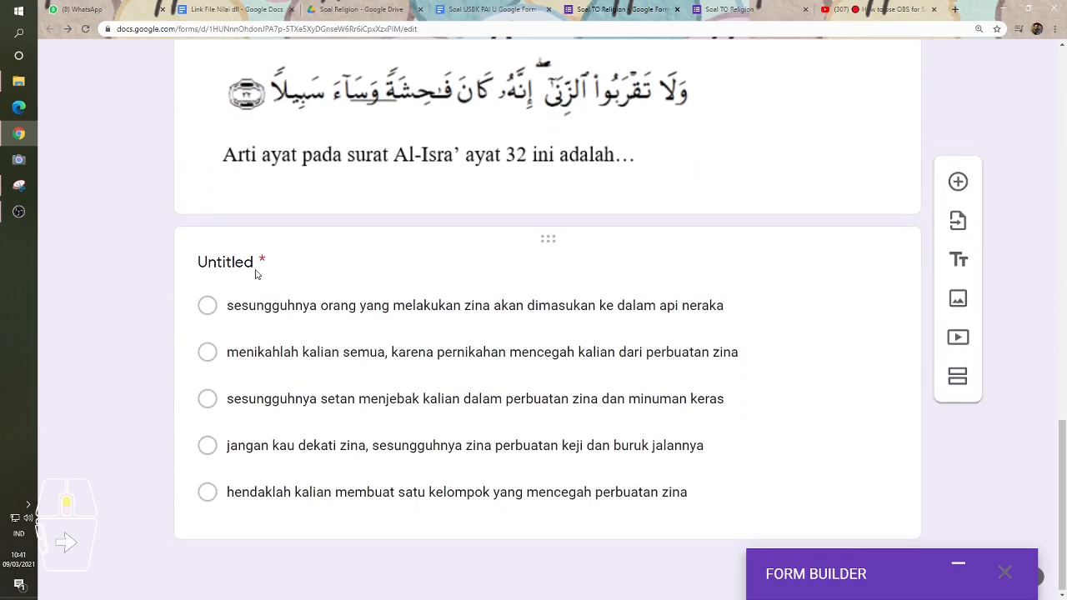
- Copy the title "Perhatikan Q.S. al-Isra ayat 32 di bawah ini!" from the short-answer question and delete that question
{"action": "scroll", "coordinate": [258, 274], "scroll_direction": "up", "scroll_amount": 4}
{"action": "left_click", "coordinate": [443, 267]}
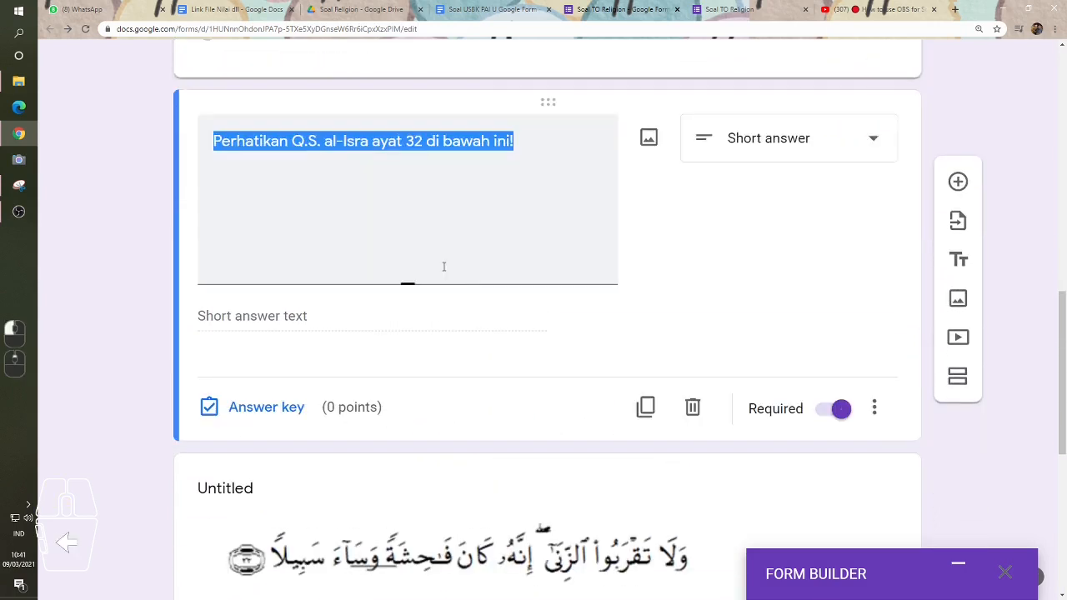
{"action": "right_click", "coordinate": [428, 143]}
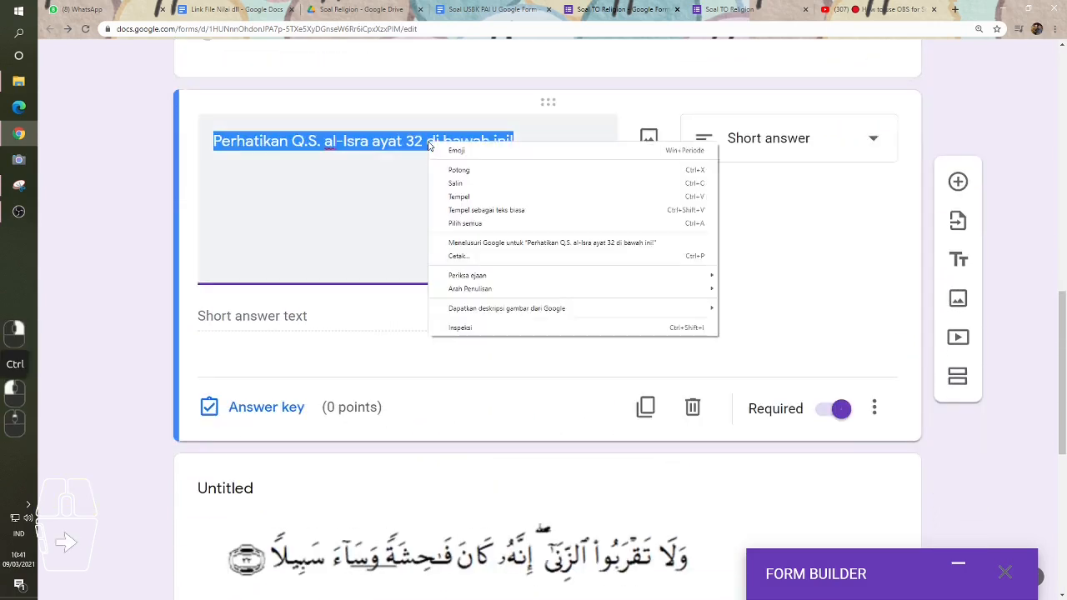
{"action": "left_click", "coordinate": [465, 184]}
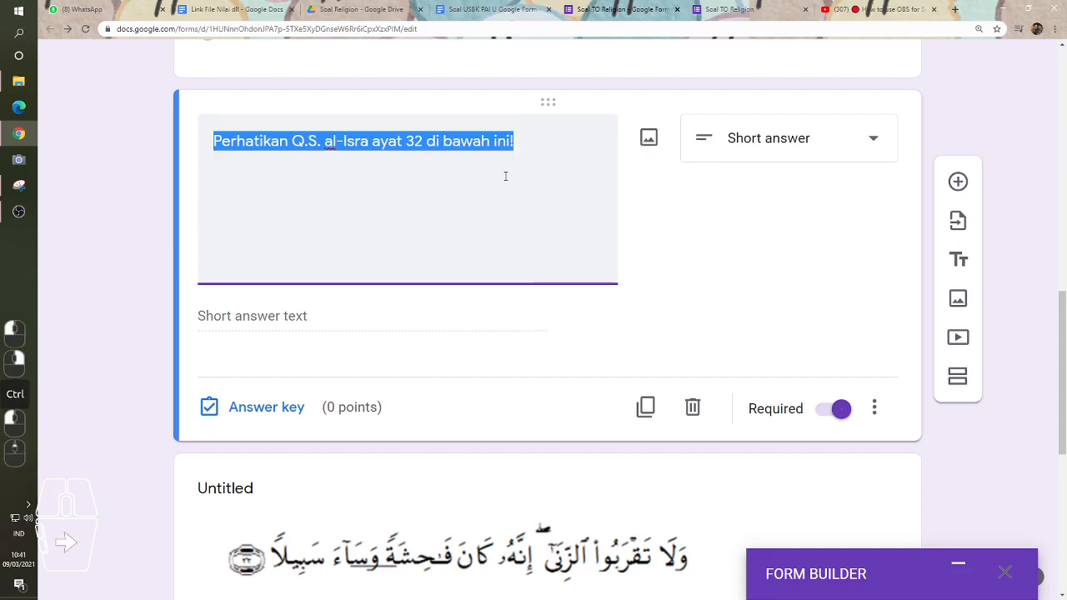
{"action": "key", "text": "ctrl+c"}
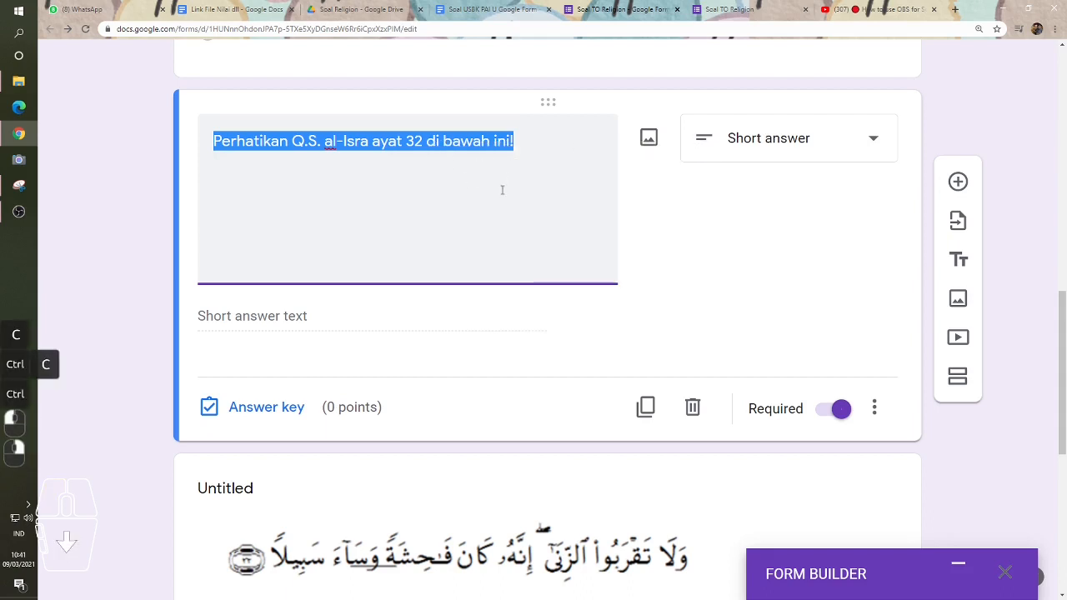
{"action": "left_click", "coordinate": [692, 405]}
- Replace the "Untitled" title of the last multiple-choice question with the copied "Perhatikan Q.S. al-Isra ayat 32 di bawah ini!"
{"action": "scroll", "coordinate": [494, 278], "scroll_direction": "down", "scroll_amount": 3}
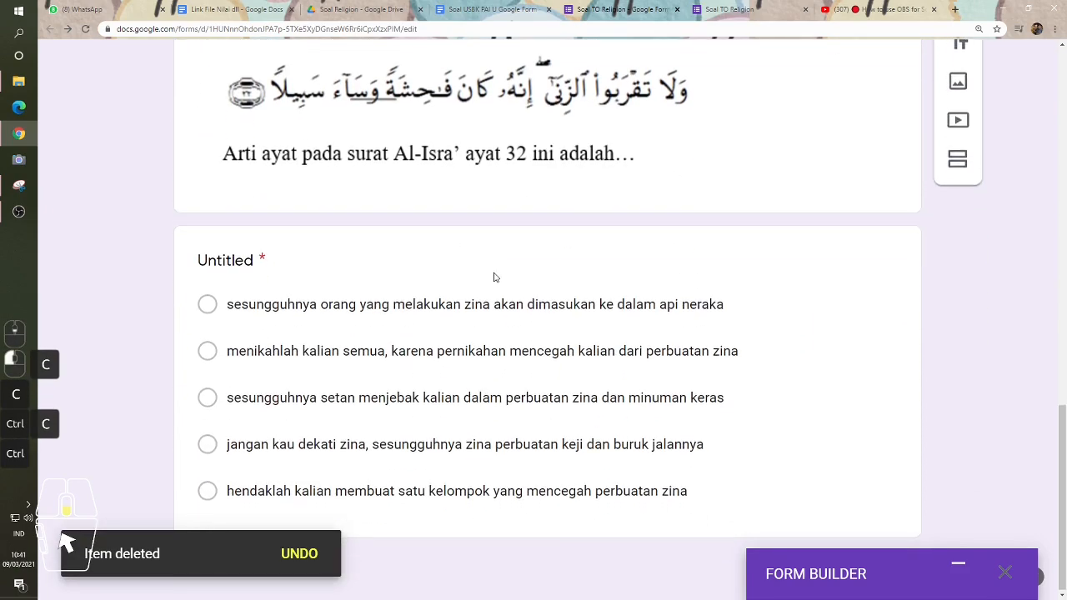
{"action": "left_click", "coordinate": [240, 263]}
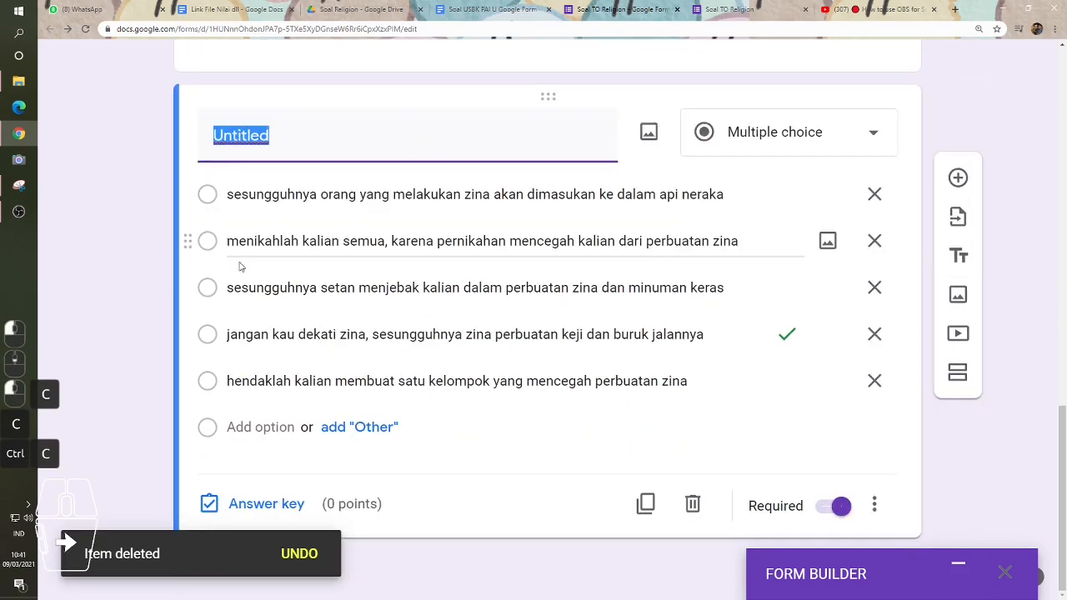
{"action": "key", "text": "ctrl+v"}
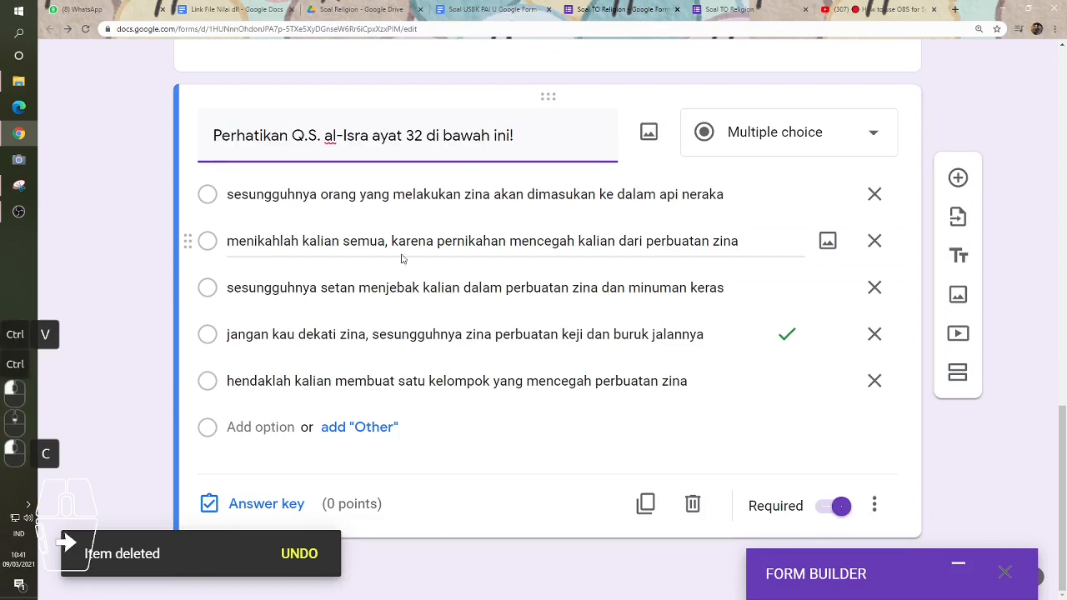
- Copy the image address of the al-Isra verse image from the form preview and return to its multiple-choice question in the editor
{"action": "scroll", "coordinate": [401, 259], "scroll_direction": "up", "scroll_amount": 4}
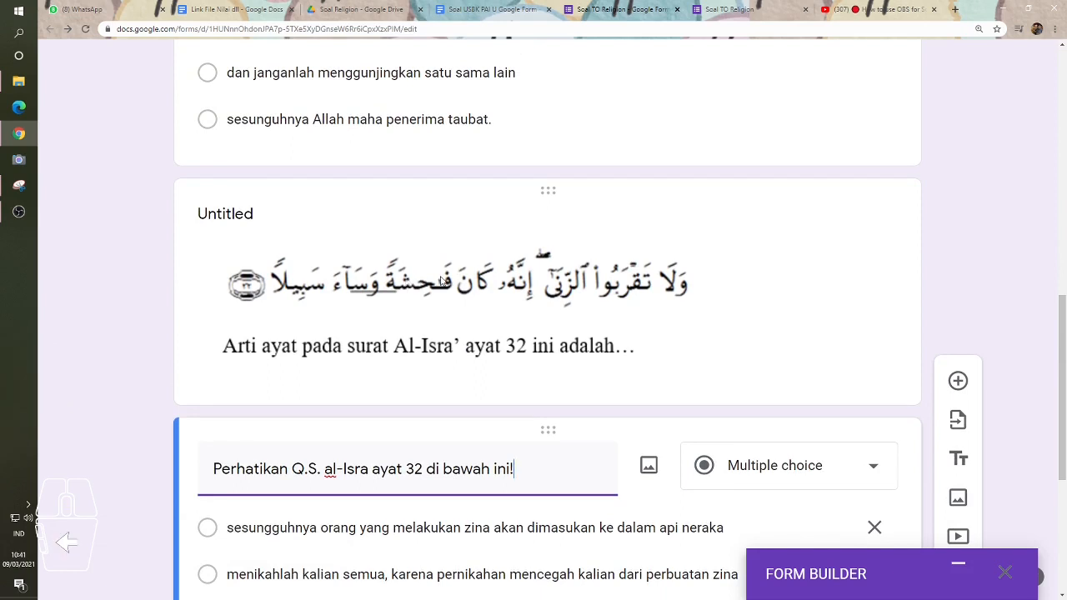
{"action": "left_click", "coordinate": [734, 9]}
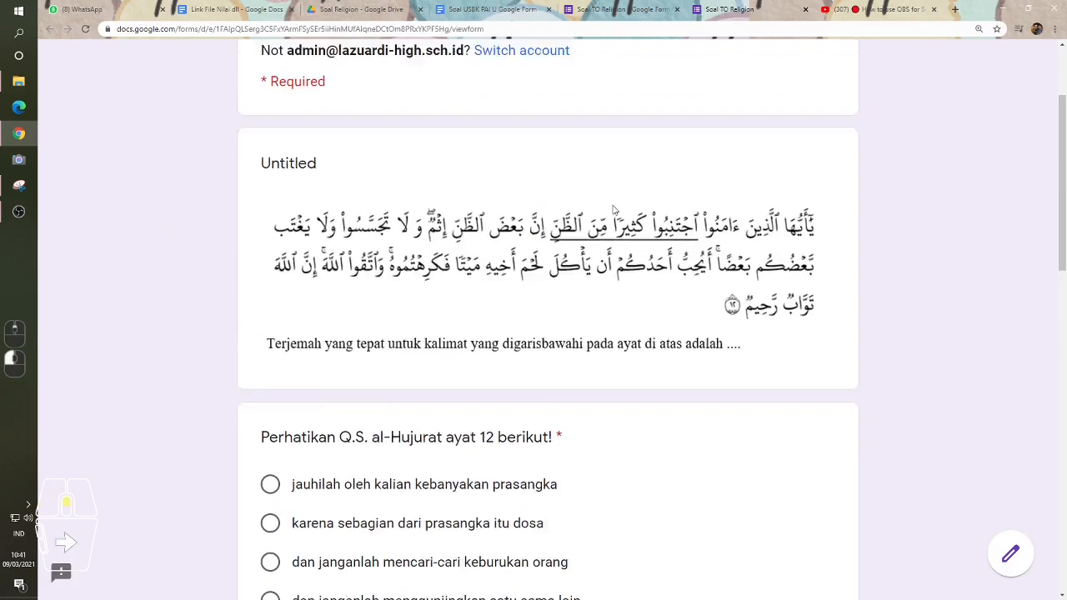
{"action": "scroll", "coordinate": [614, 209], "scroll_direction": "up", "scroll_amount": 3}
{"action": "scroll", "coordinate": [391, 383], "scroll_direction": "down", "scroll_amount": 5}
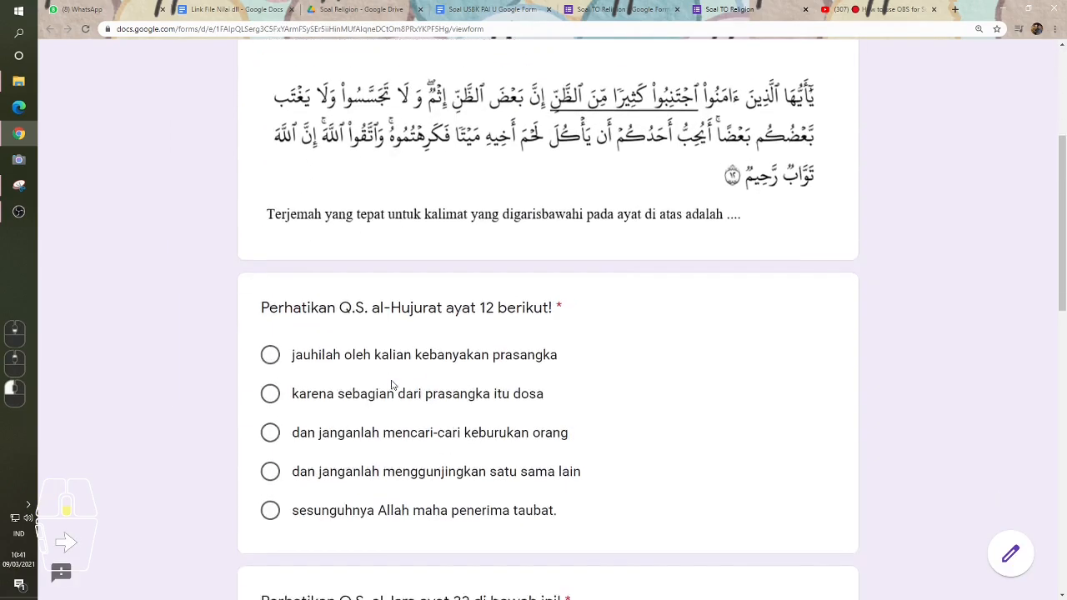
{"action": "scroll", "coordinate": [392, 384], "scroll_direction": "down", "scroll_amount": 8}
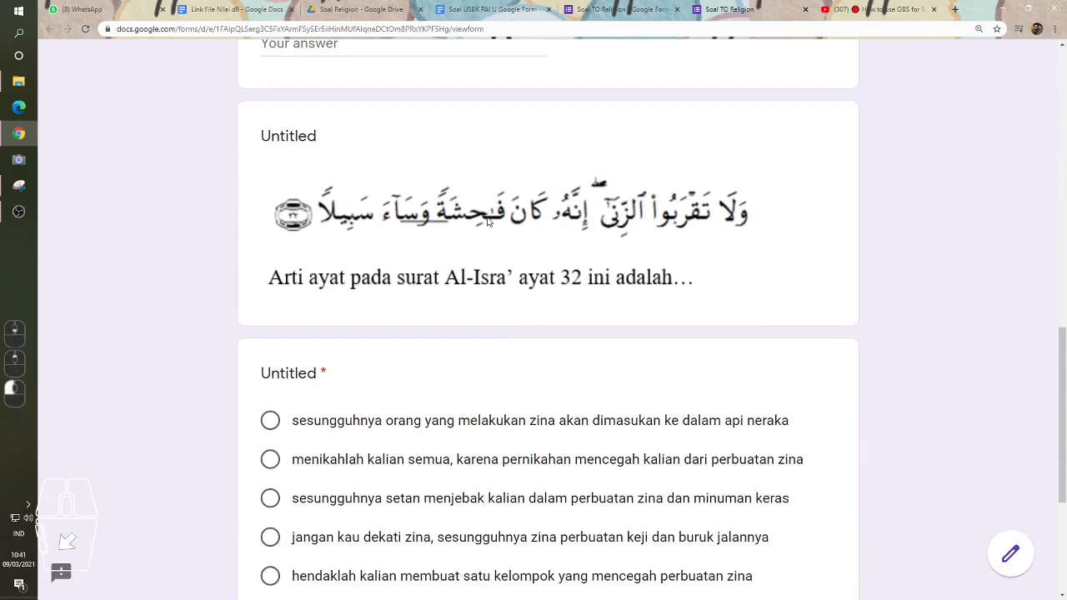
{"action": "right_click", "coordinate": [488, 221]}
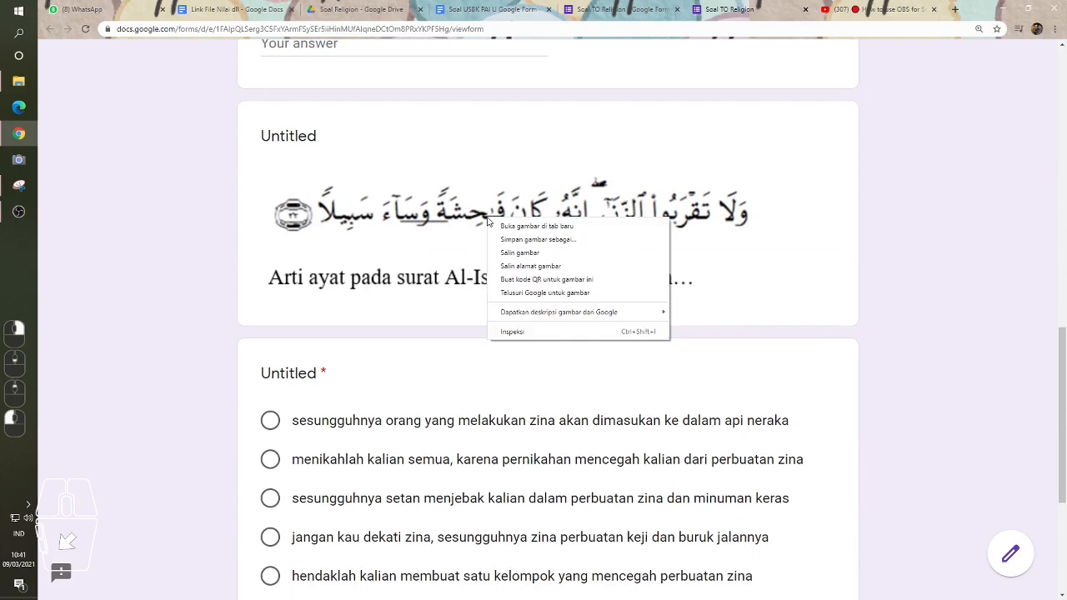
{"action": "left_click", "coordinate": [526, 266]}
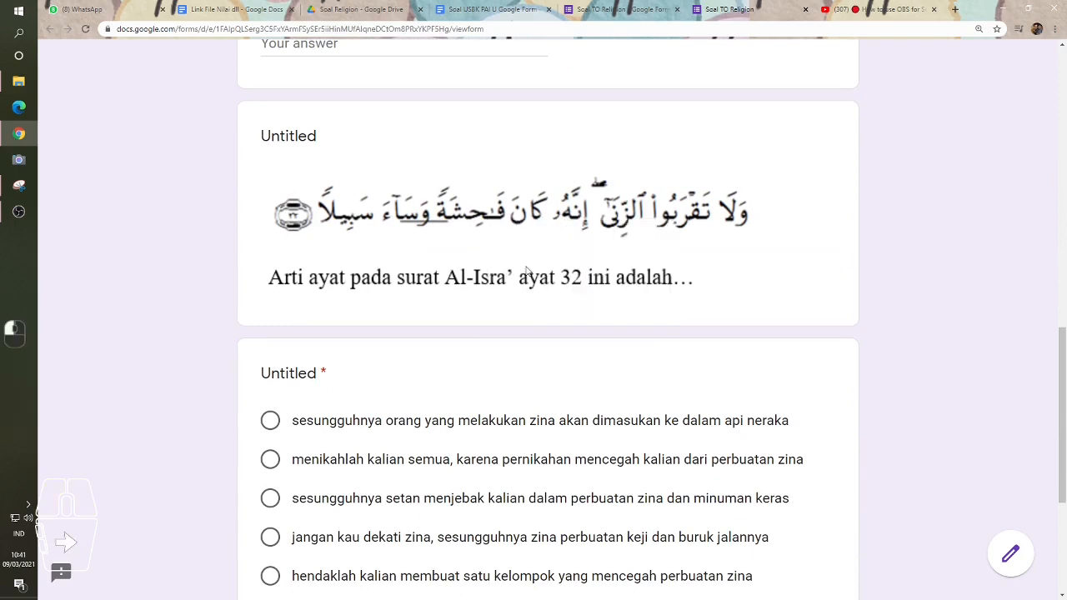
{"action": "left_click", "coordinate": [612, 11]}
{"action": "scroll", "coordinate": [546, 140], "scroll_direction": "down", "scroll_amount": 2}
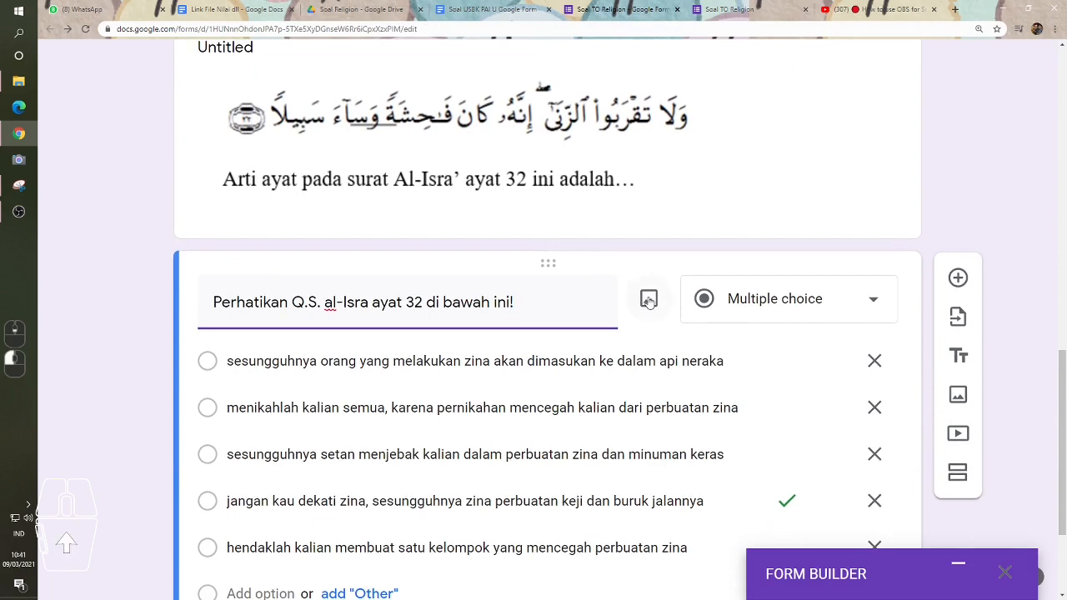
- Insert the al-Isra verse image by its copied URL into the question "Perhatikan Q.S. al-Isra ayat 32 di bawah ini!"
{"action": "left_click", "coordinate": [648, 301]}
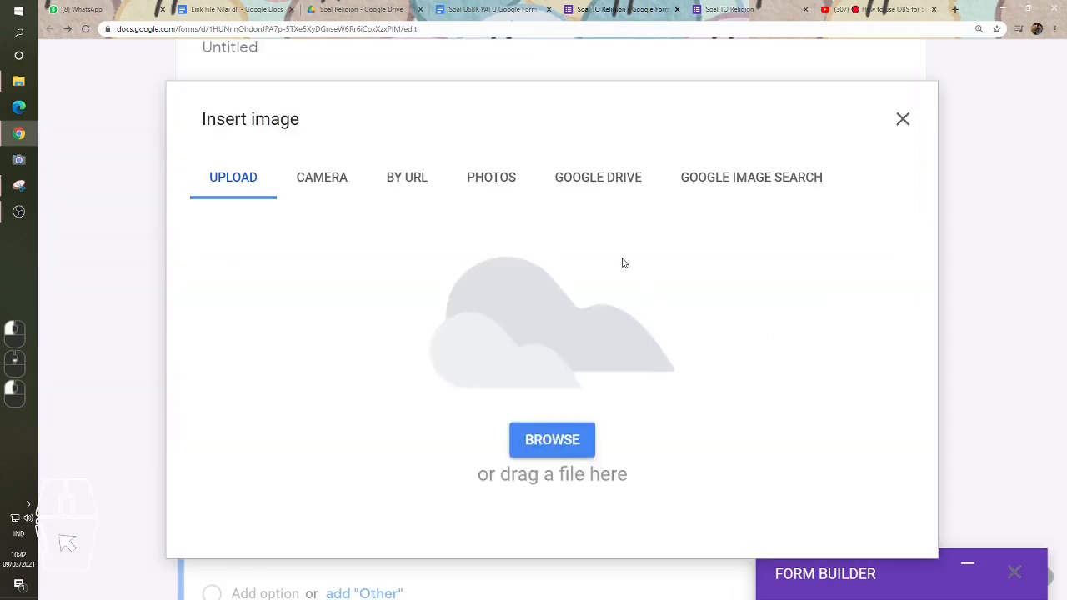
{"action": "left_click", "coordinate": [414, 182]}
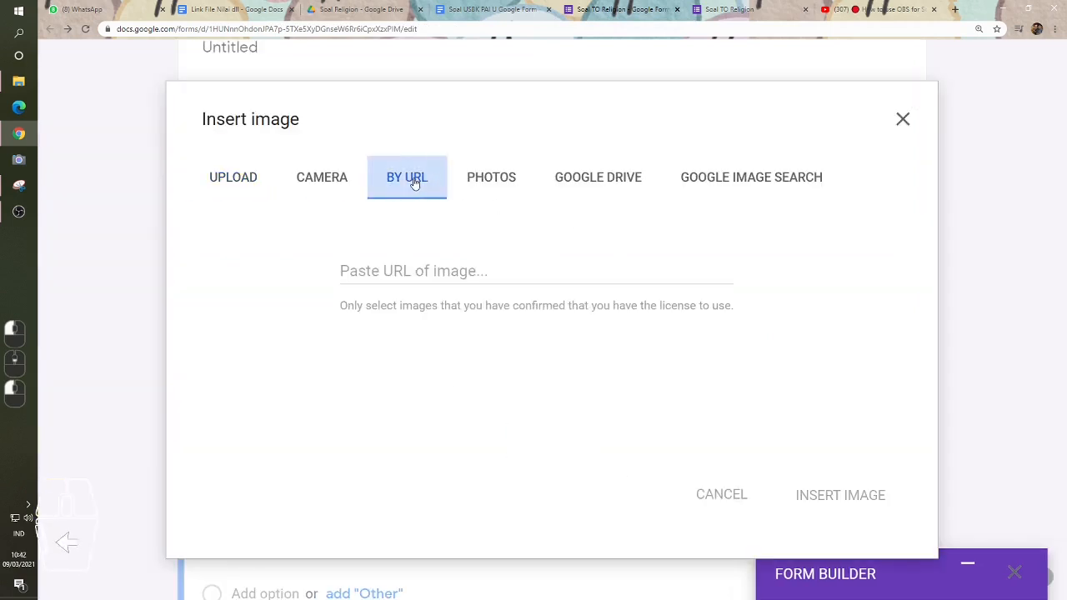
{"action": "right_click", "coordinate": [434, 270]}
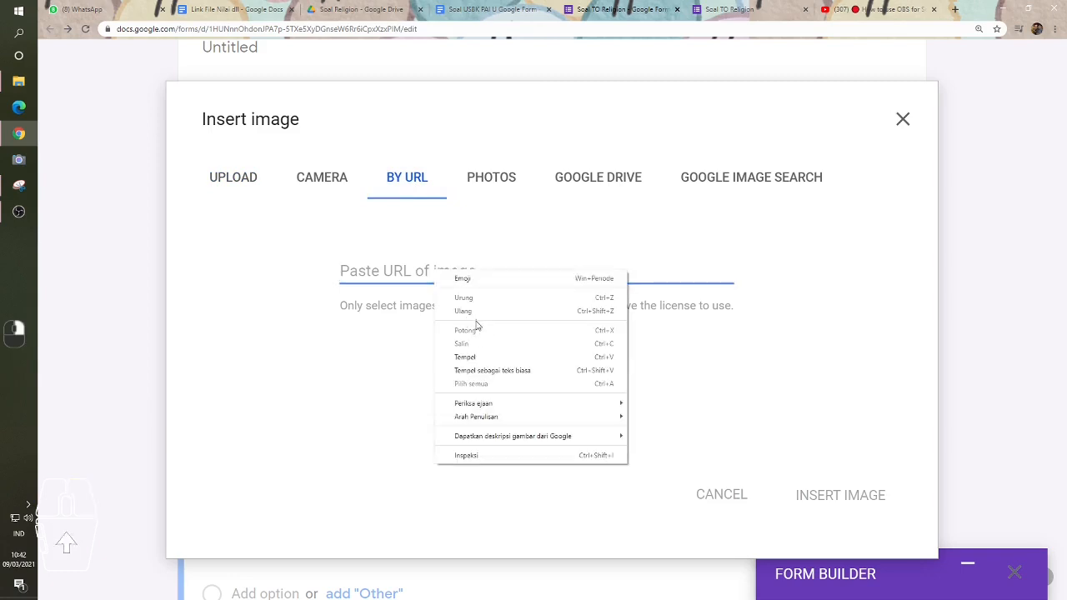
{"action": "left_click", "coordinate": [480, 356]}
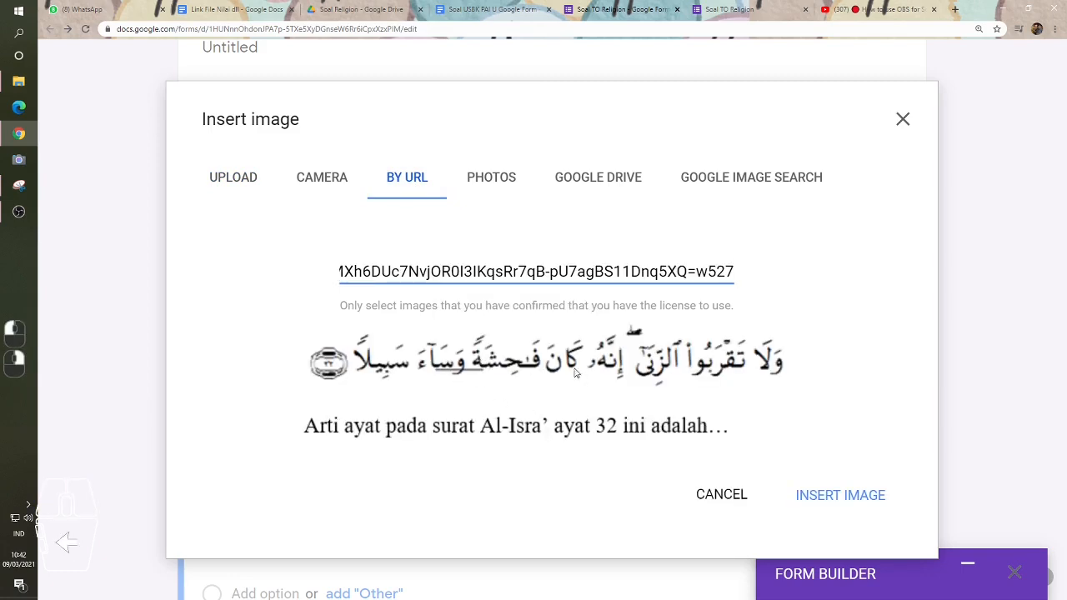
{"action": "left_click", "coordinate": [831, 495]}
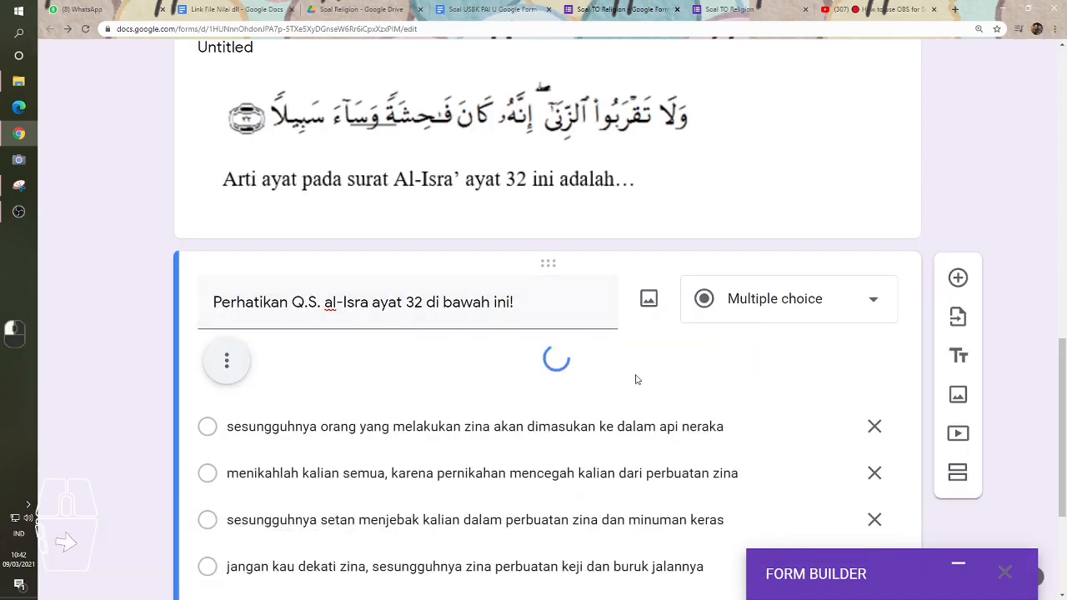
- Shrink the inserted al-Isra verse image proportionally to roughly three quarters of its width
{"action": "scroll", "coordinate": [455, 405], "scroll_direction": "down", "scroll_amount": 1}
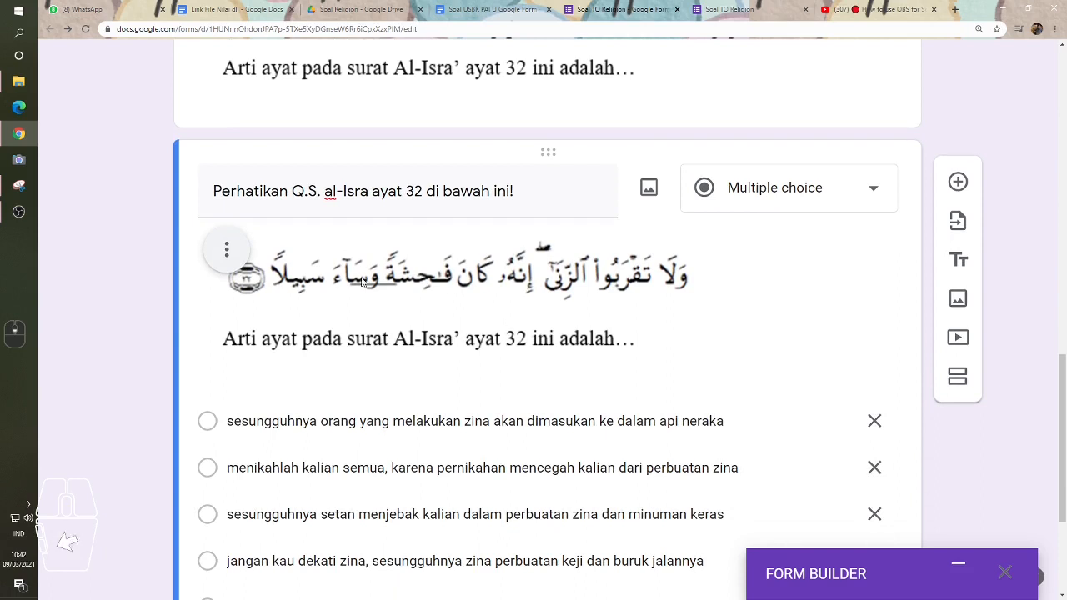
{"action": "left_click", "coordinate": [408, 278]}
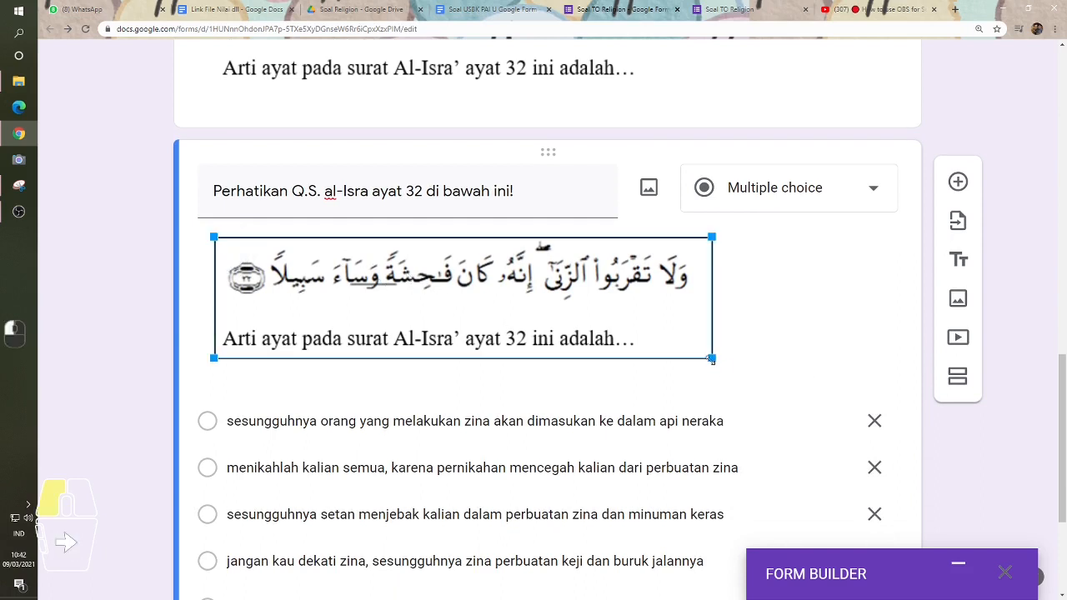
{"action": "left_click_drag", "start_coordinate": [711, 359], "coordinate": [572, 324]}
- Delete the separate "Untitled" image item with the al-Isra verse above the multiple-choice question
{"action": "scroll", "coordinate": [592, 351], "scroll_direction": "up", "scroll_amount": 3}
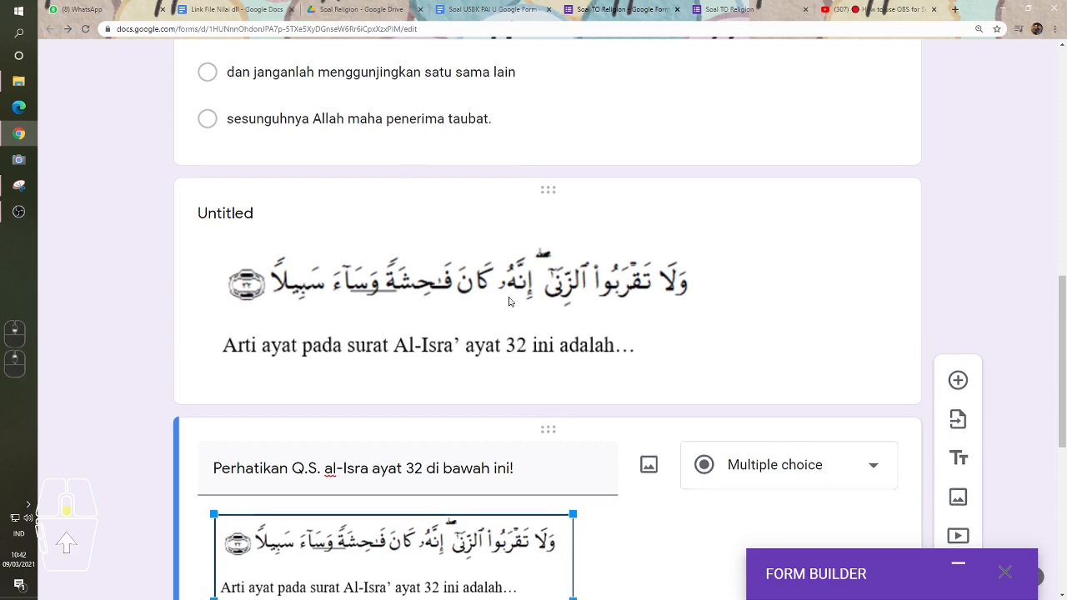
{"action": "scroll", "coordinate": [612, 279], "scroll_direction": "down", "scroll_amount": 2}
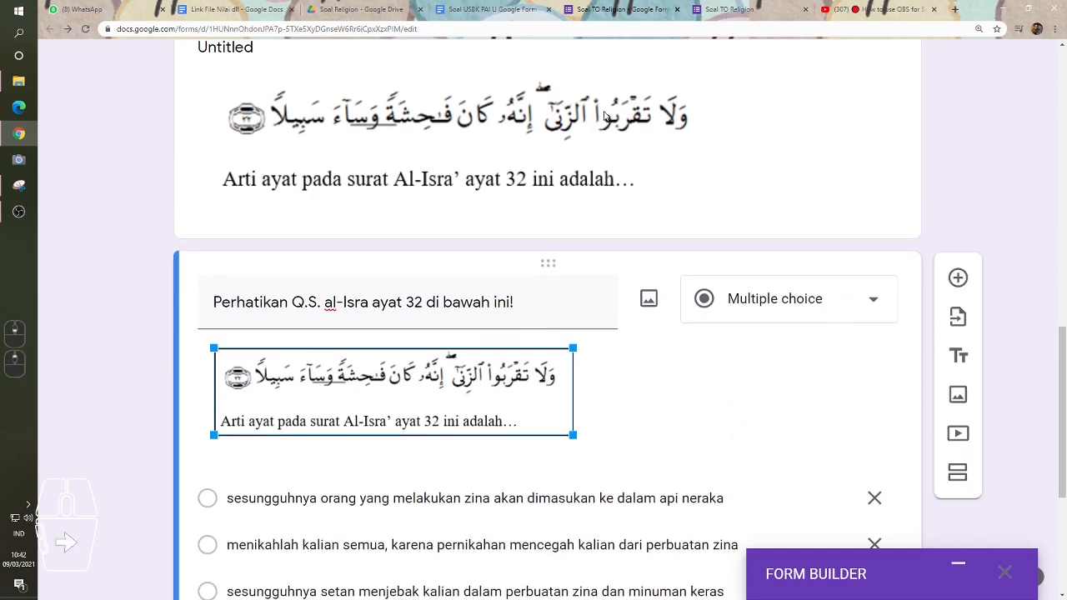
{"action": "scroll", "coordinate": [565, 125], "scroll_direction": "up", "scroll_amount": 2}
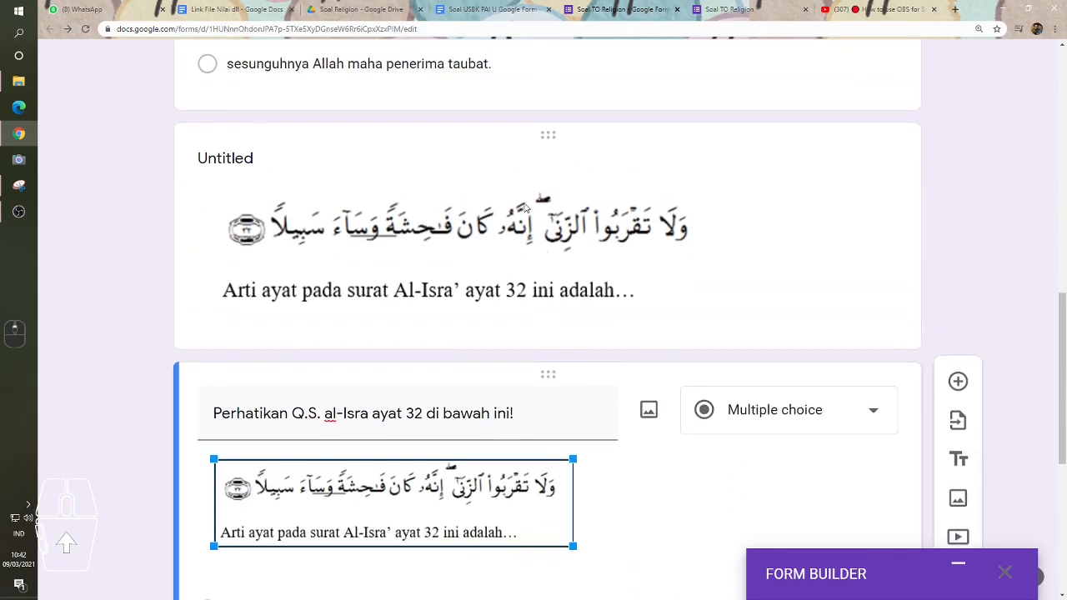
{"action": "left_click", "coordinate": [527, 219]}
{"action": "scroll", "coordinate": [567, 280], "scroll_direction": "up", "scroll_amount": 1}
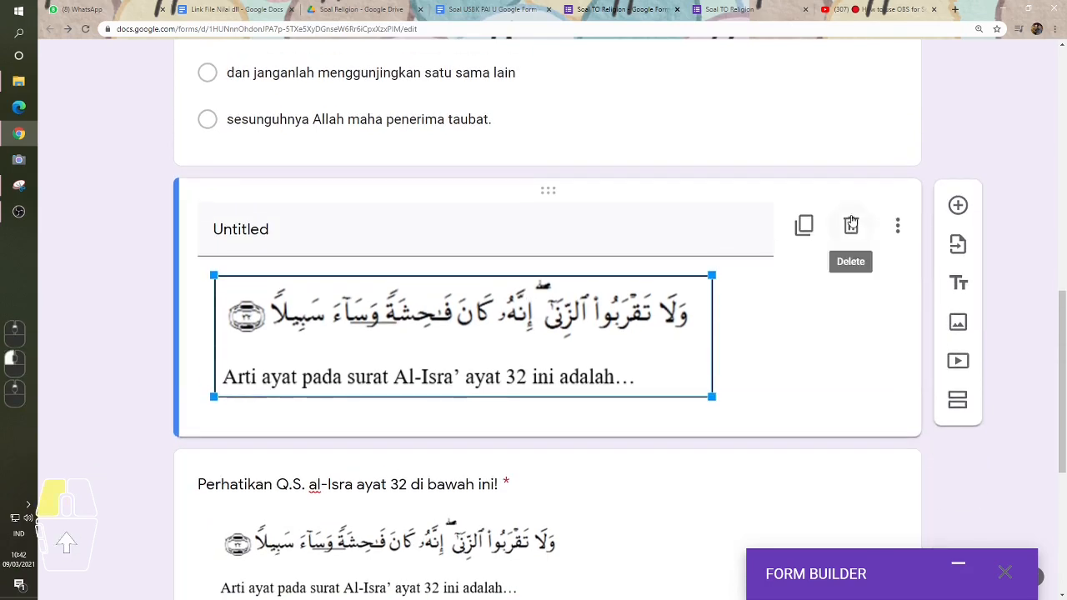
{"action": "left_click", "coordinate": [851, 223]}
- Review the merged al-Hujurat and al-Isra questions, checking their titles, verse images, answer options and marked correct answers
{"action": "scroll", "coordinate": [479, 306], "scroll_direction": "down", "scroll_amount": 4}
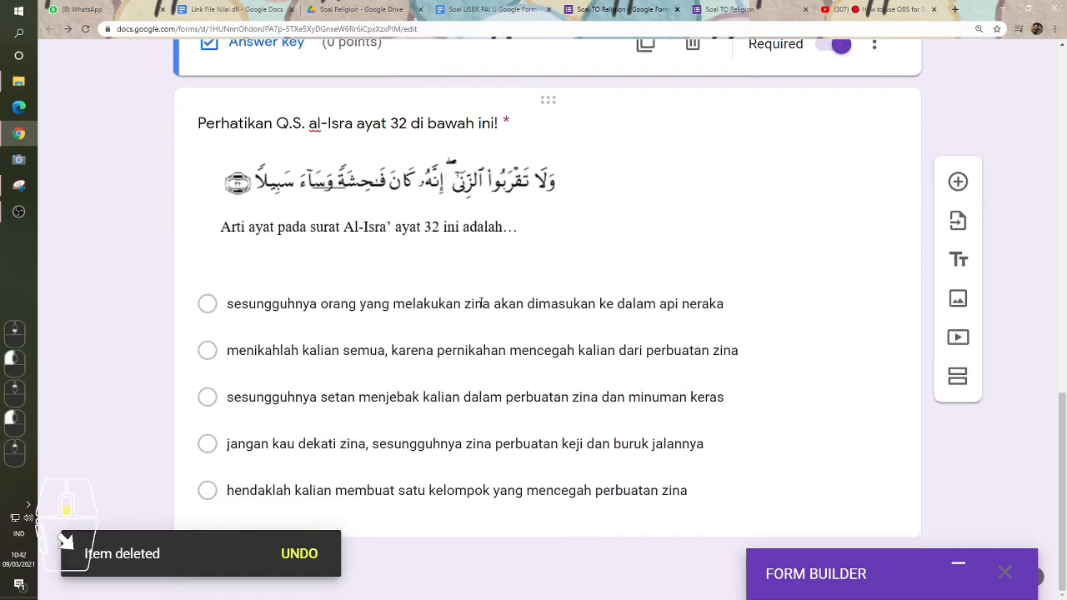
{"action": "scroll", "coordinate": [471, 329], "scroll_direction": "up", "scroll_amount": 3}
{"action": "scroll", "coordinate": [471, 330], "scroll_direction": "up", "scroll_amount": 8}
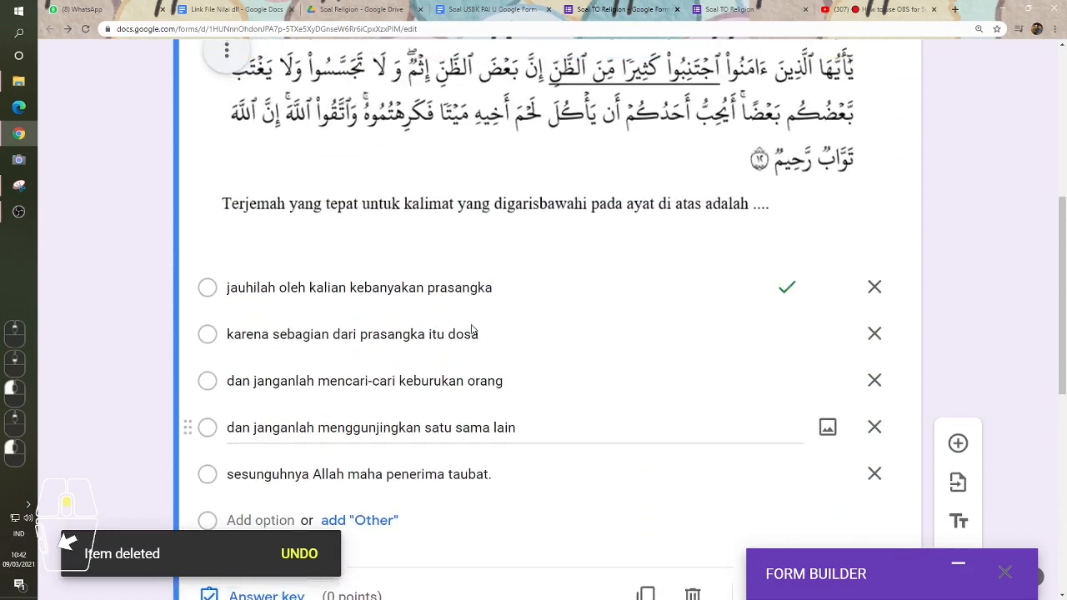
{"action": "scroll", "coordinate": [471, 329], "scroll_direction": "down", "scroll_amount": 8}
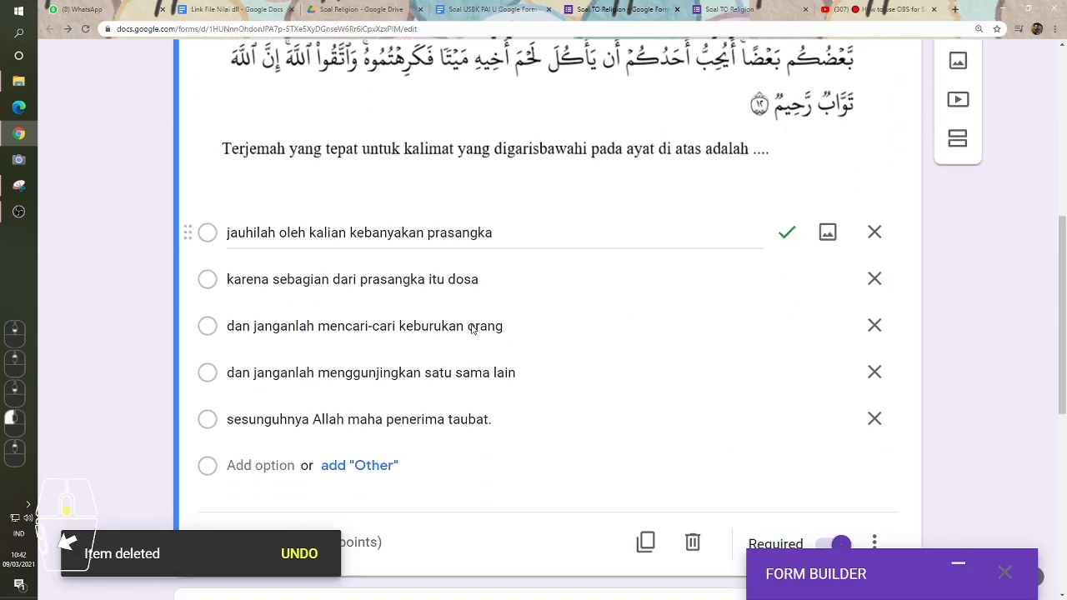
{"action": "scroll", "coordinate": [472, 325], "scroll_direction": "down", "scroll_amount": 3}
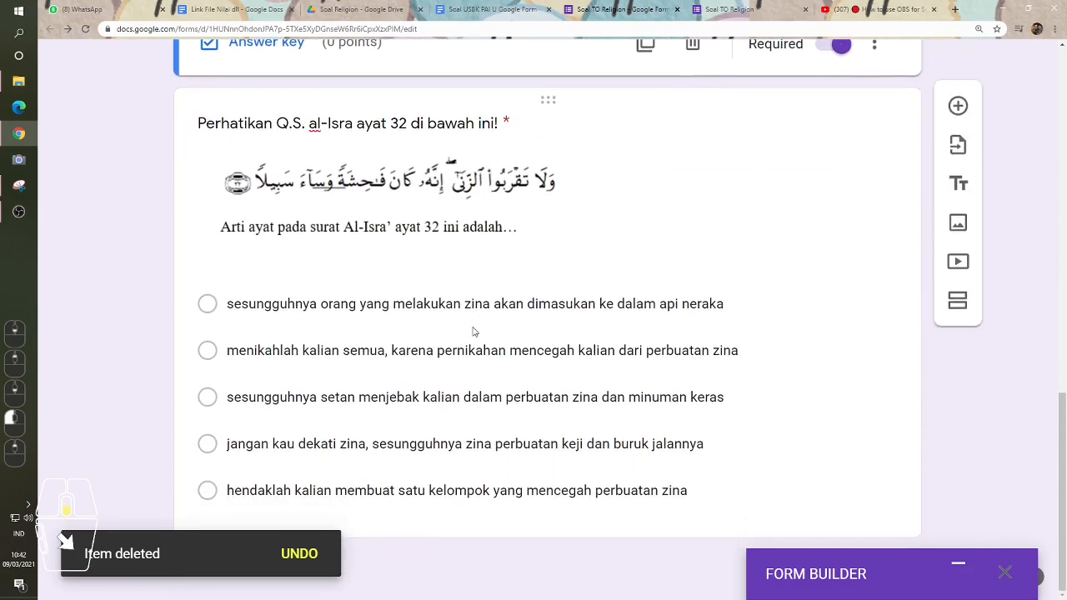
{"action": "scroll", "coordinate": [512, 329], "scroll_direction": "up", "scroll_amount": 10}
{"action": "scroll", "coordinate": [511, 329], "scroll_direction": "down", "scroll_amount": 10}
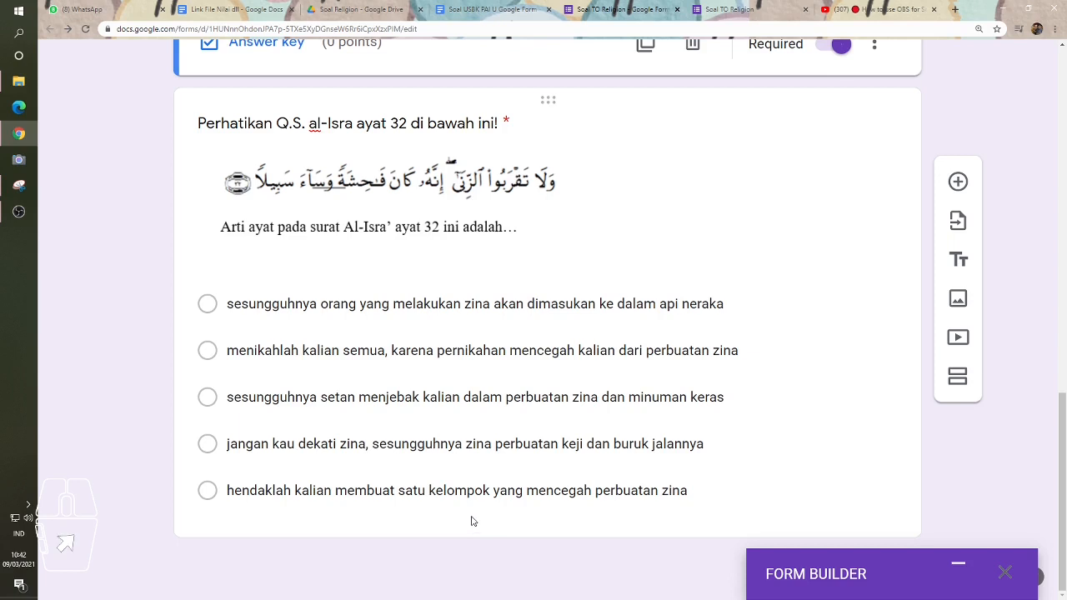
{"action": "scroll", "coordinate": [409, 400], "scroll_direction": "up", "scroll_amount": 3}
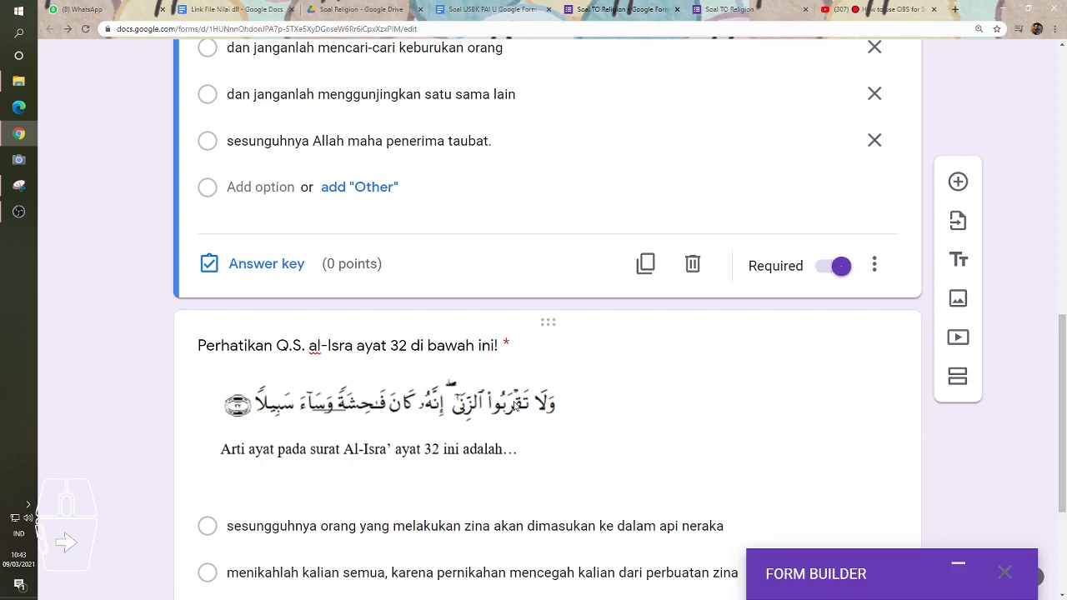
{"action": "left_click", "coordinate": [353, 364]}
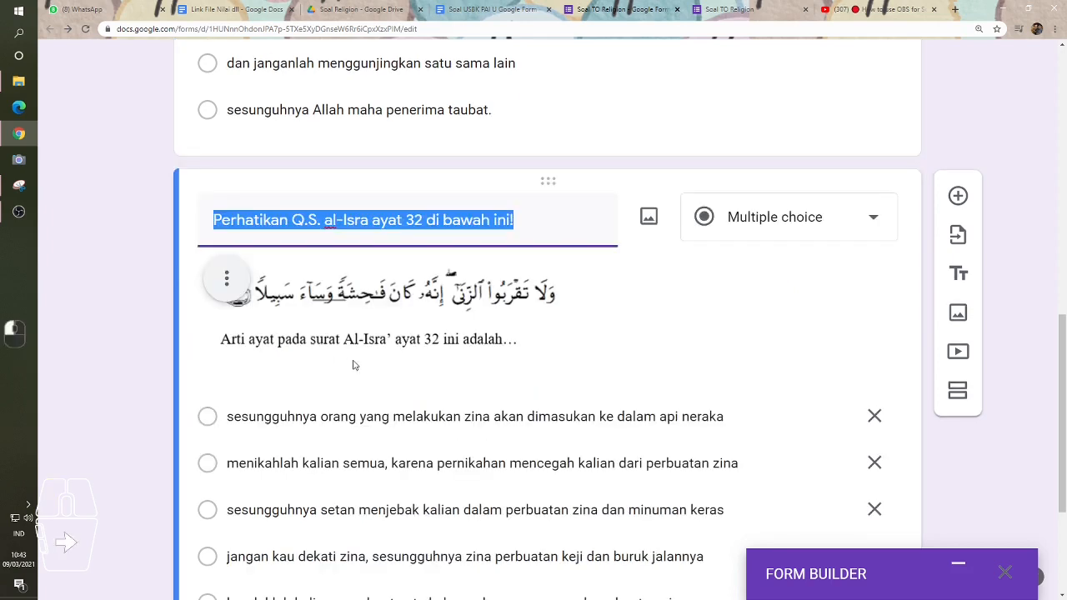
{"action": "scroll", "coordinate": [480, 469], "scroll_direction": "down", "scroll_amount": 2}
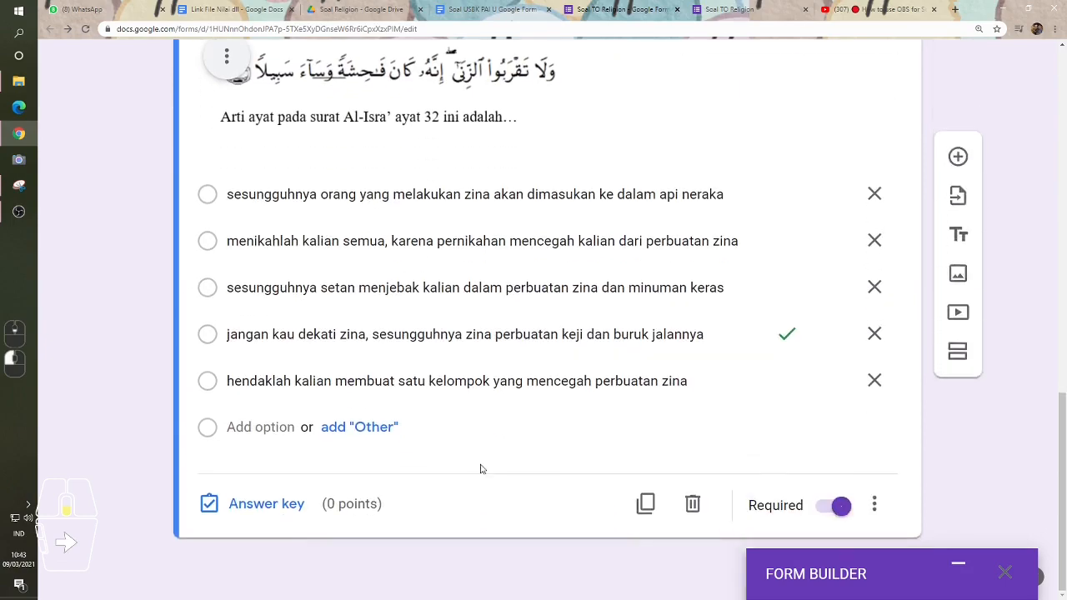
{"action": "scroll", "coordinate": [481, 466], "scroll_direction": "up", "scroll_amount": 9}
{"action": "scroll", "coordinate": [481, 466], "scroll_direction": "up", "scroll_amount": 5}
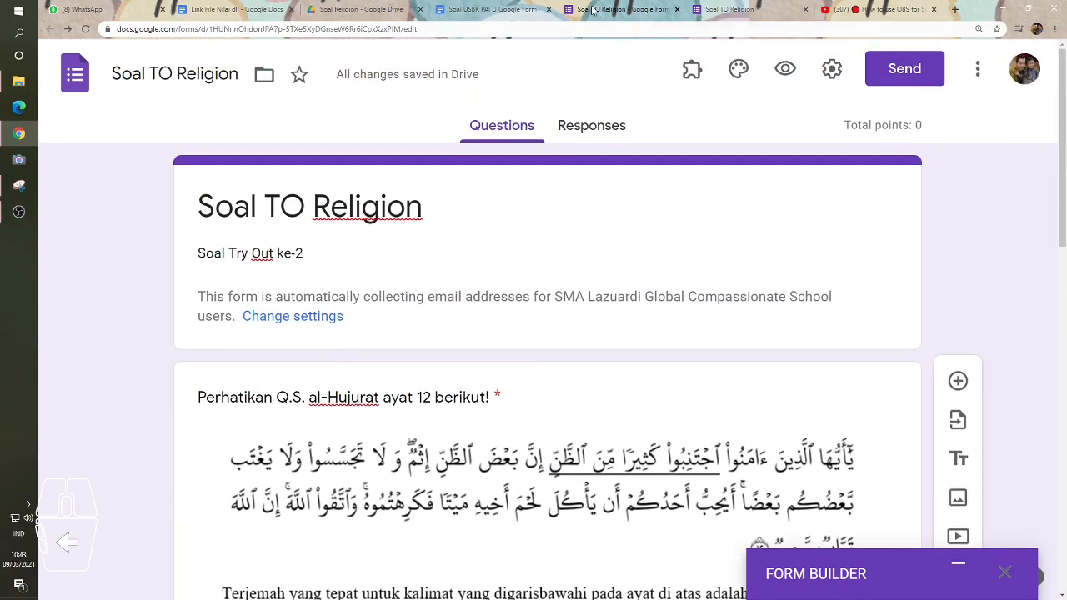
- Examine the al-Hujurat question in the source document, including its verse image, title, answer options and order of elements
{"action": "left_click", "coordinate": [476, 10]}
{"action": "scroll", "coordinate": [400, 336], "scroll_direction": "up", "scroll_amount": 1}
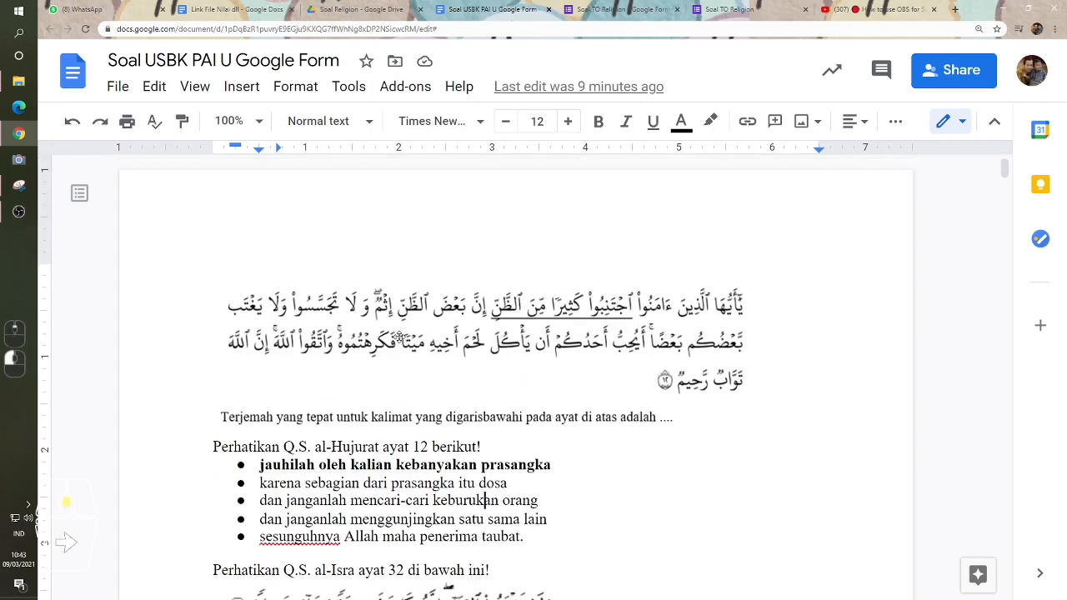
{"action": "left_click", "coordinate": [465, 336]}
{"action": "scroll", "coordinate": [471, 261], "scroll_direction": "down", "scroll_amount": 2}
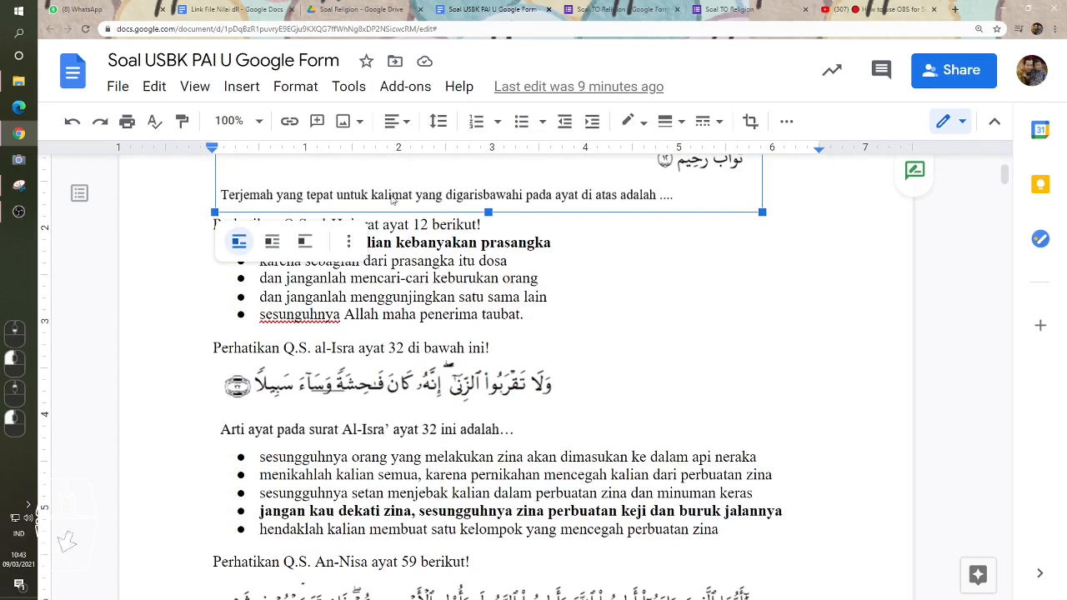
{"action": "left_click", "coordinate": [392, 260]}
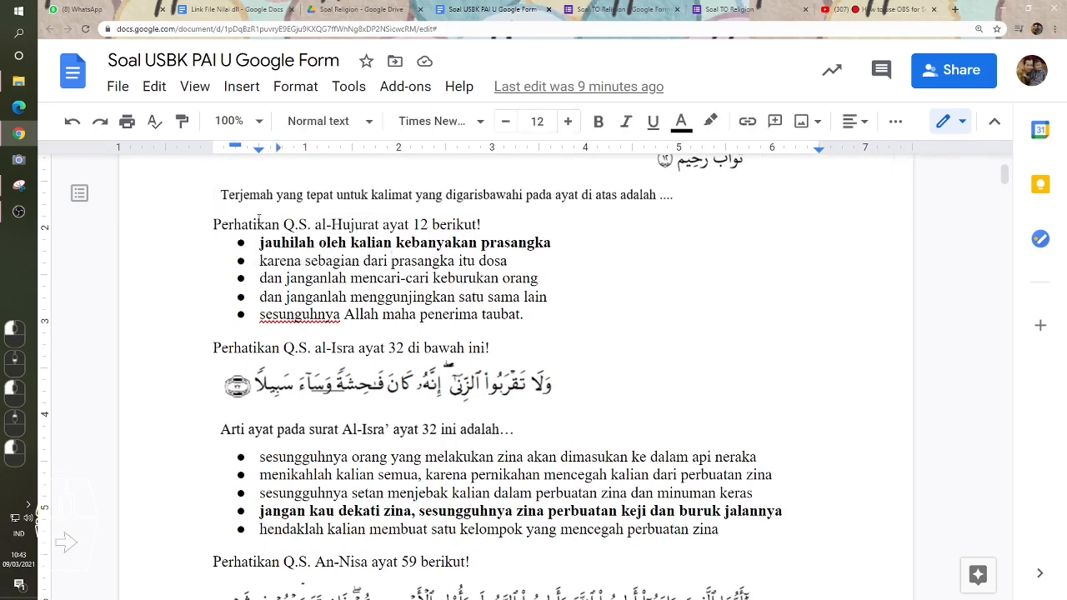
{"action": "scroll", "coordinate": [360, 284], "scroll_direction": "up", "scroll_amount": 2}
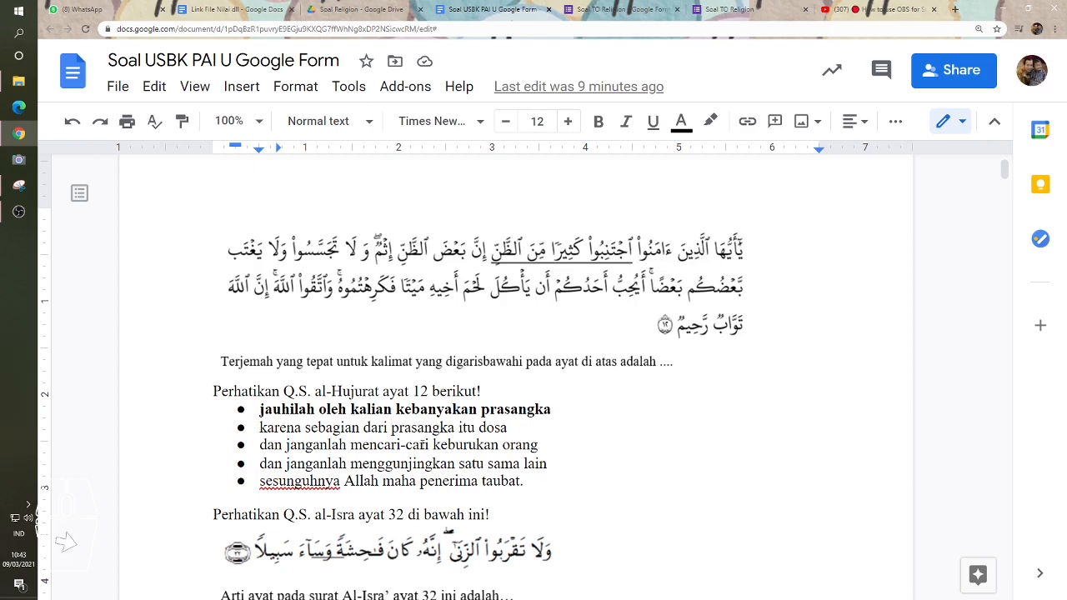
{"action": "left_click_drag", "start_coordinate": [532, 482], "coordinate": [321, 350]}
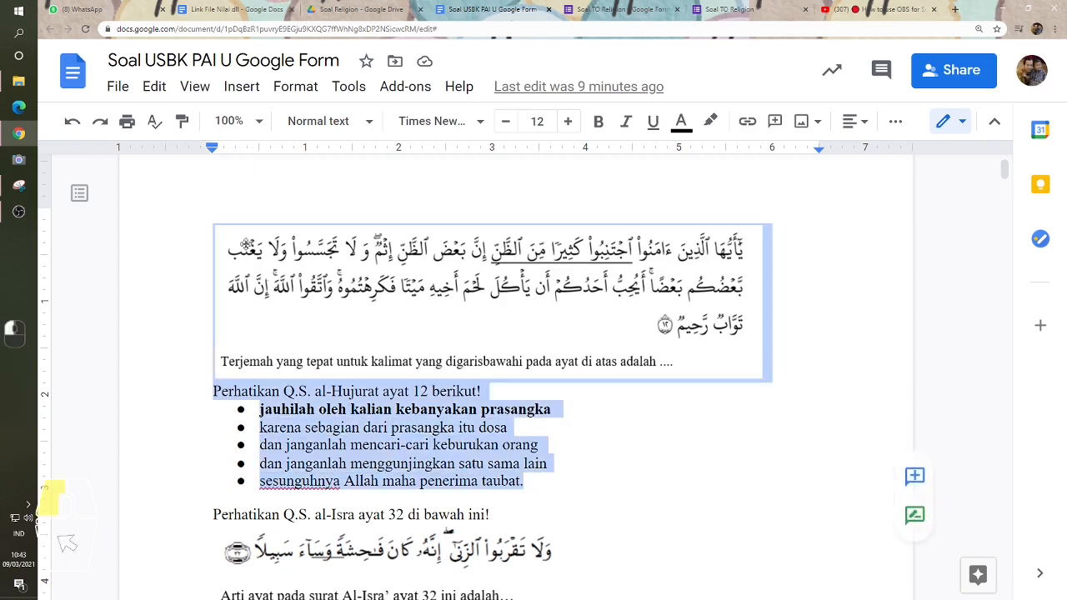
{"action": "left_click_drag", "start_coordinate": [234, 234], "coordinate": [234, 234]}
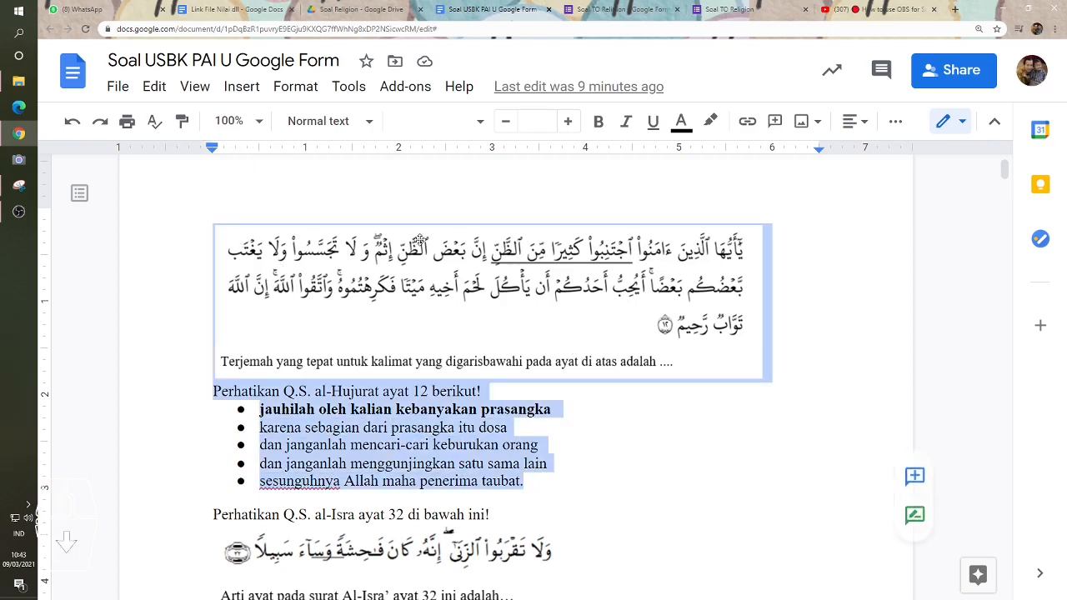
- Compare how the al-Hujurat, al-Isra and An-Nisa questions in the source document arrange their titles, verse images and answer options
{"action": "left_click", "coordinate": [418, 464]}
{"action": "scroll", "coordinate": [418, 465], "scroll_direction": "down", "scroll_amount": 2}
{"action": "scroll", "coordinate": [418, 465], "scroll_direction": "down", "scroll_amount": 2}
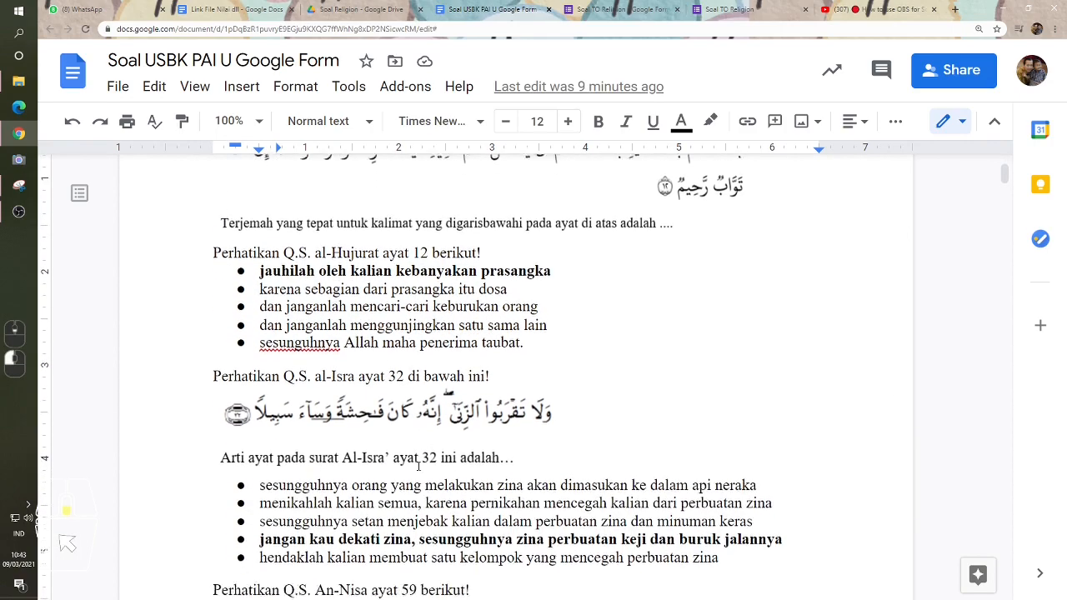
{"action": "scroll", "coordinate": [418, 463], "scroll_direction": "up", "scroll_amount": 2}
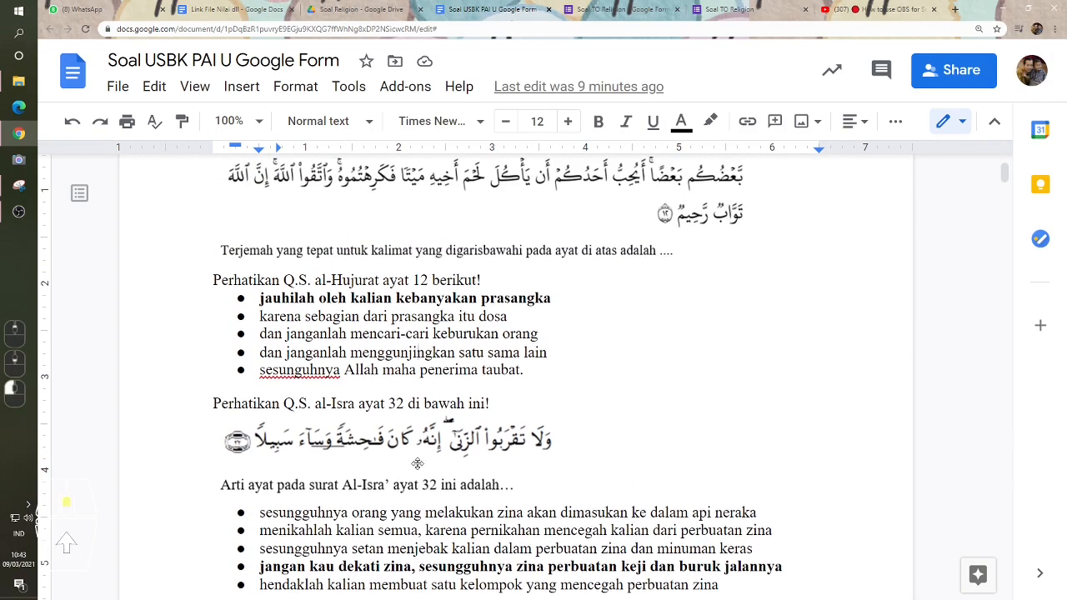
{"action": "scroll", "coordinate": [503, 394], "scroll_direction": "down", "scroll_amount": 1}
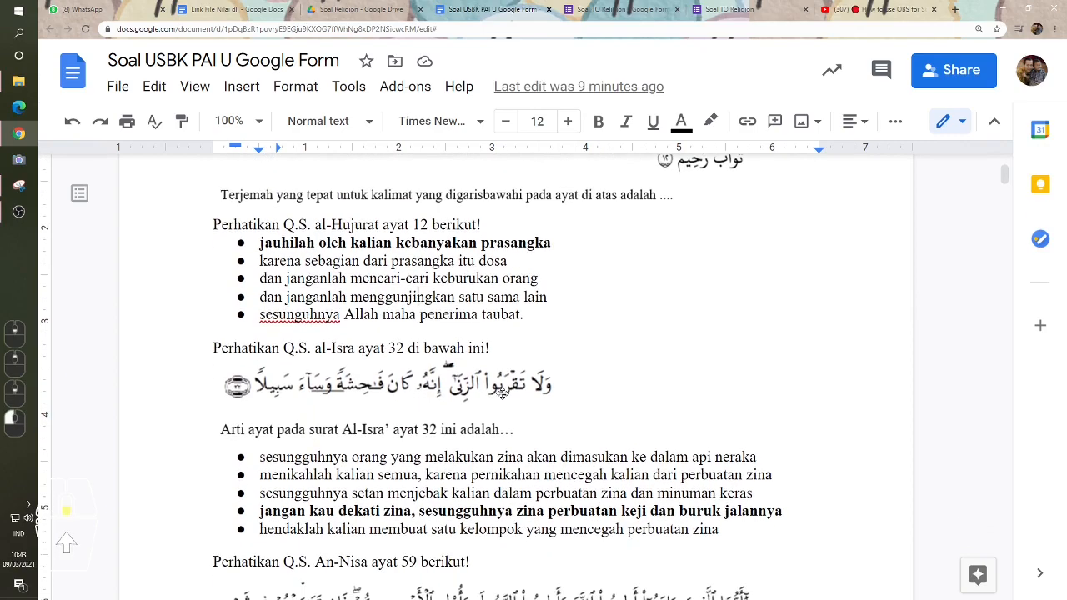
{"action": "scroll", "coordinate": [505, 381], "scroll_direction": "down", "scroll_amount": 8}
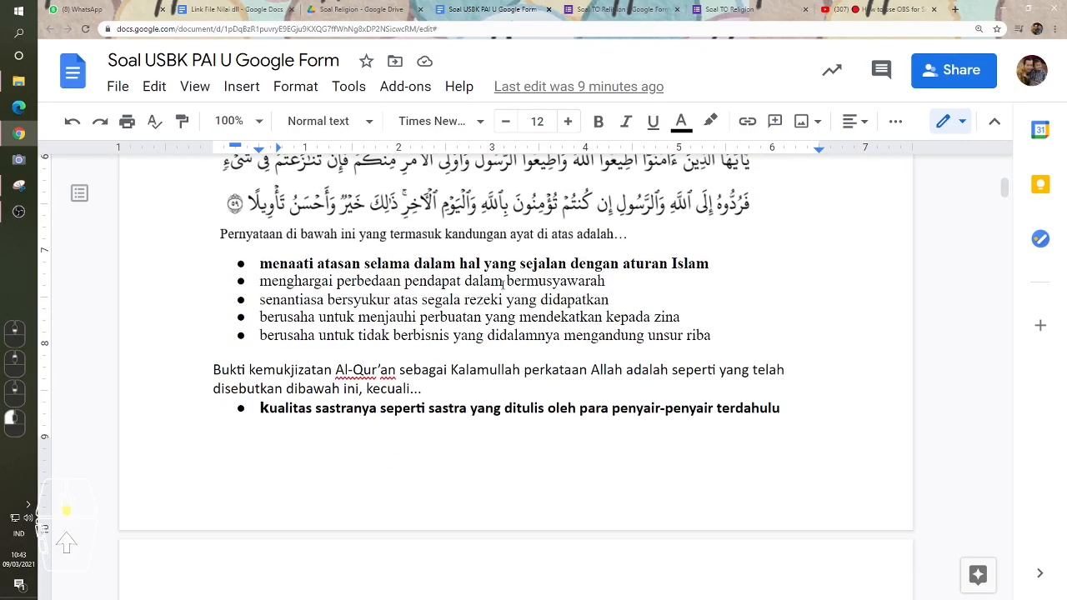
{"action": "scroll", "coordinate": [503, 283], "scroll_direction": "up", "scroll_amount": 11}
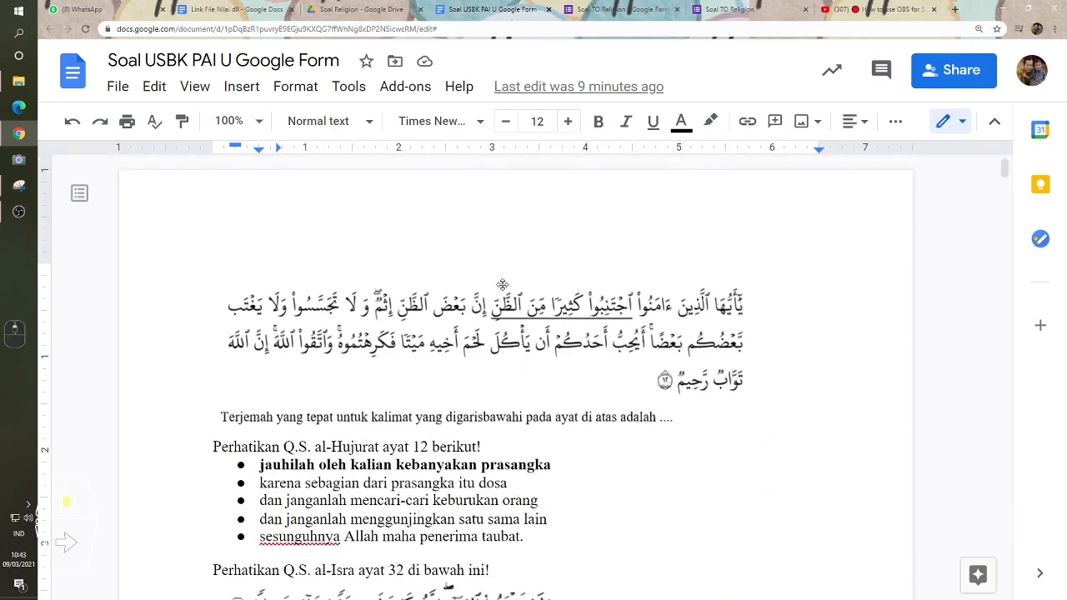
{"action": "scroll", "coordinate": [503, 284], "scroll_direction": "down", "scroll_amount": 2}
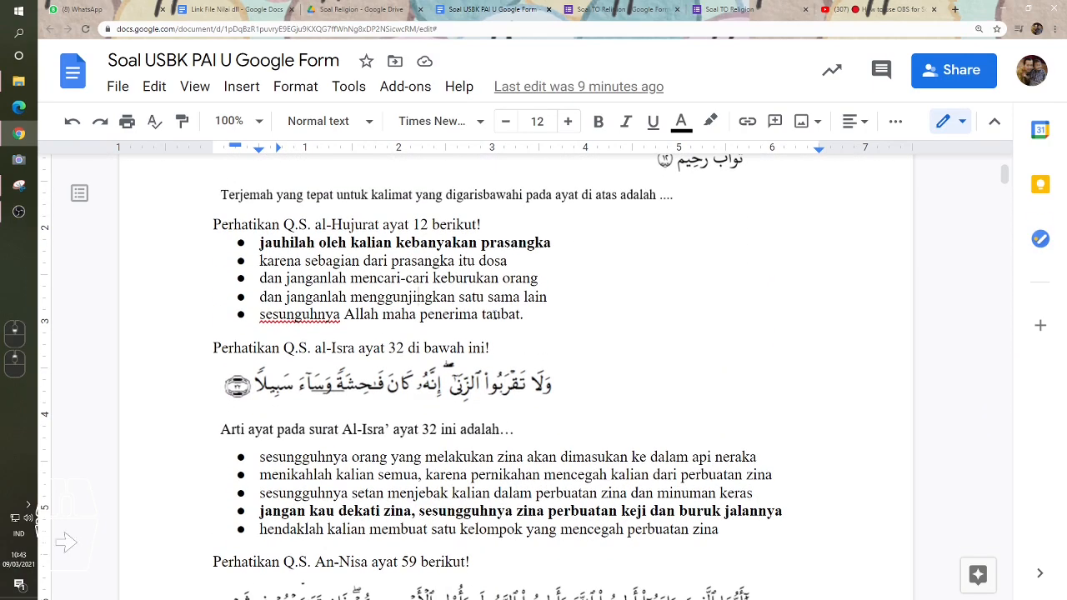
{"action": "scroll", "coordinate": [501, 345], "scroll_direction": "up", "scroll_amount": 3}
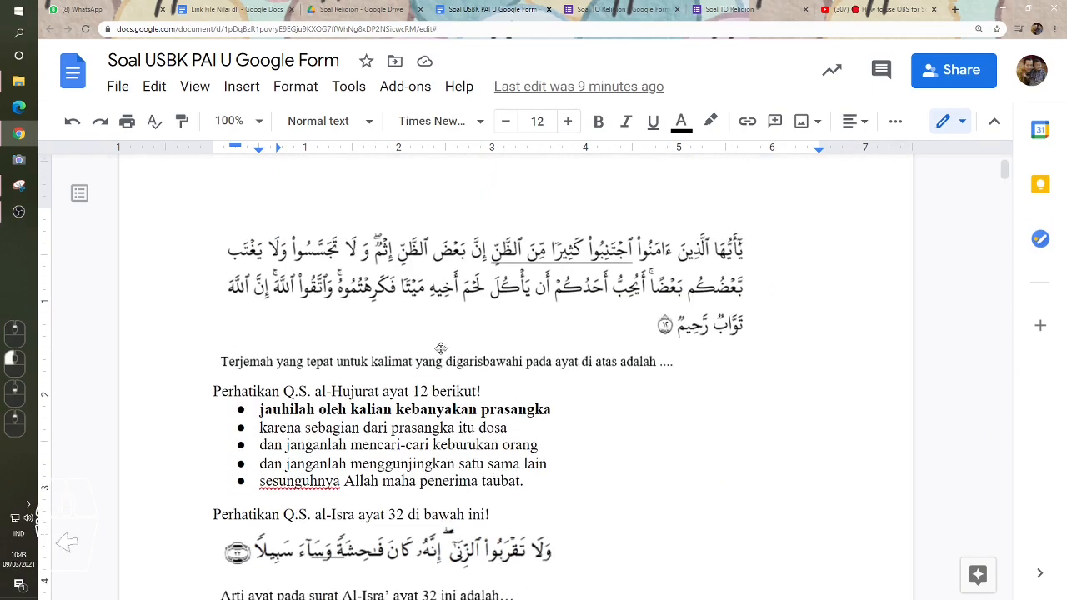
{"action": "scroll", "coordinate": [428, 424], "scroll_direction": "down", "scroll_amount": 2}
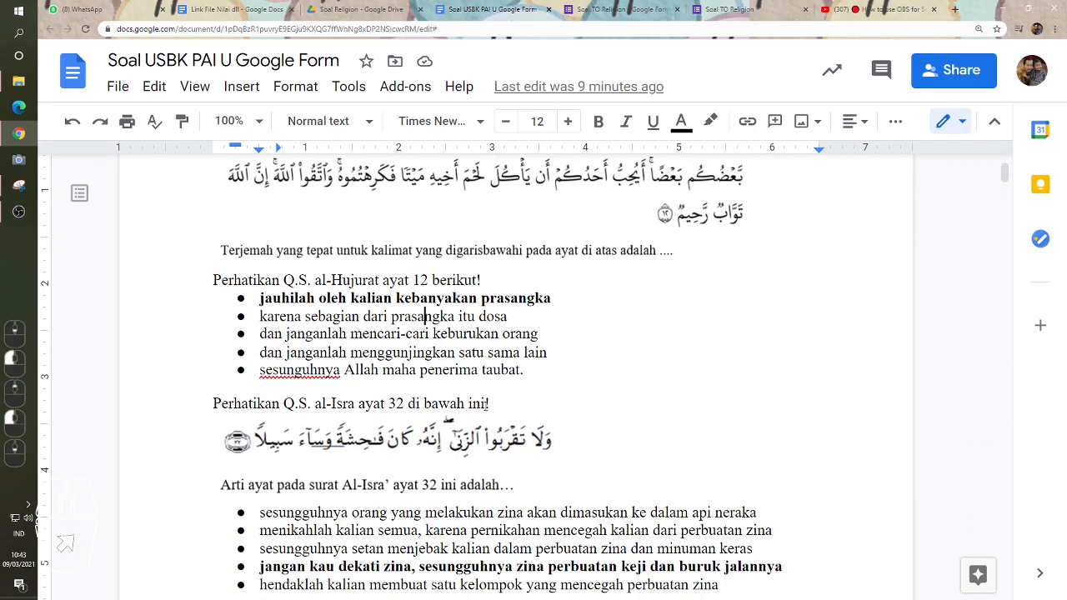
{"action": "left_click", "coordinate": [444, 319]}
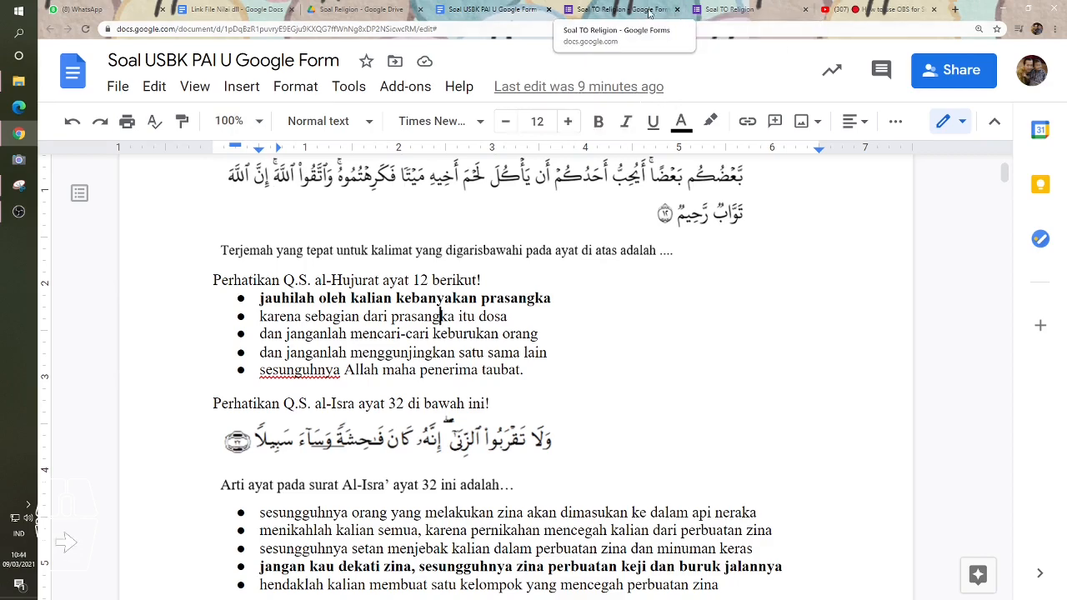
- Close the separate "Soal TO Religion" page beside the form editor and return to editing the form
{"action": "left_click", "coordinate": [792, 10]}
{"action": "left_click", "coordinate": [806, 10]}
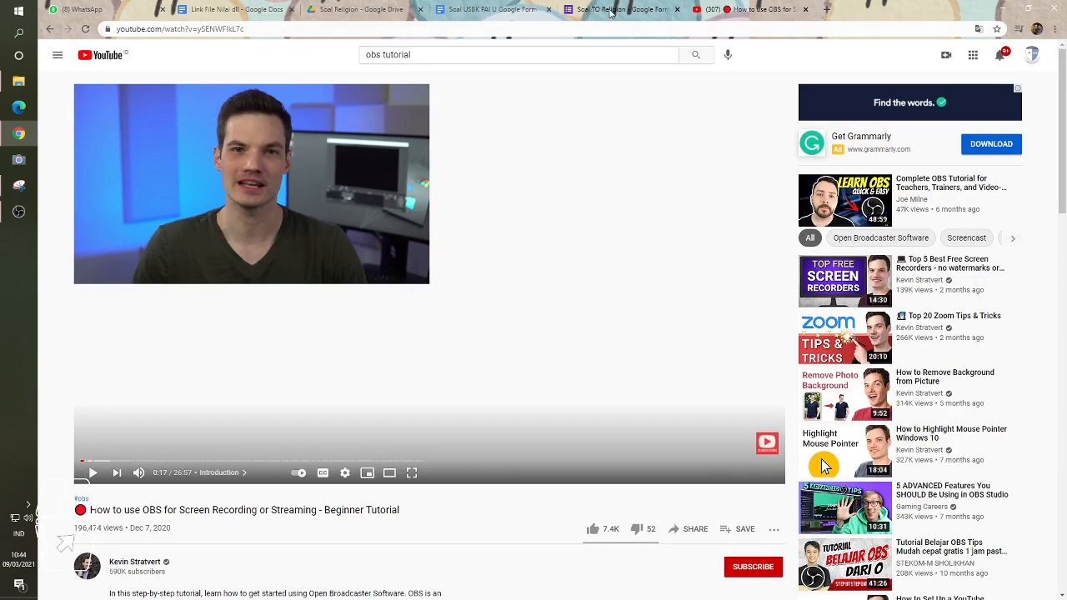
{"action": "left_click", "coordinate": [610, 10]}
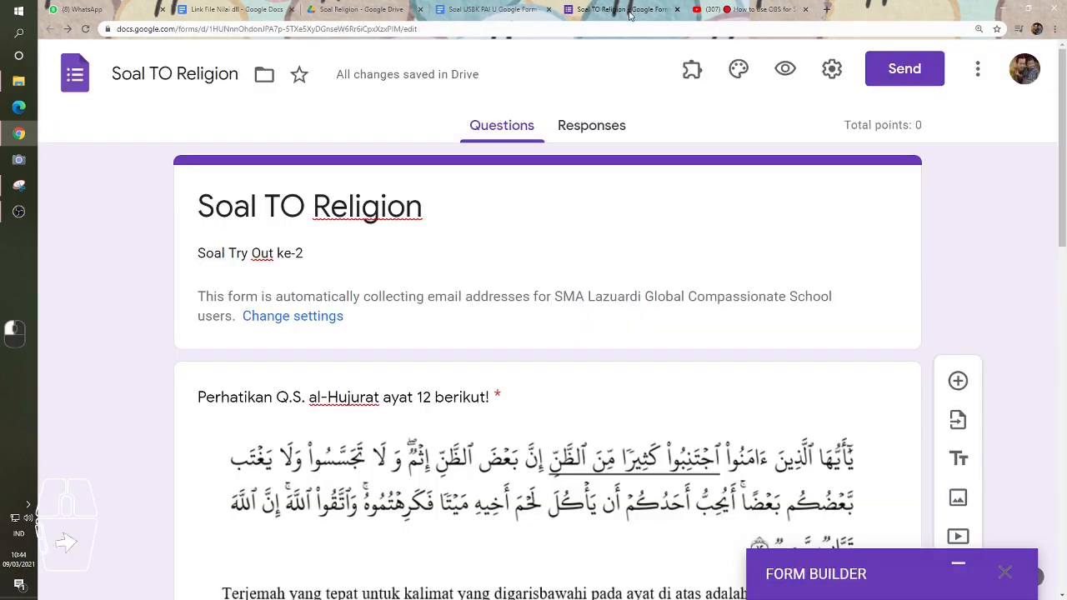
{"action": "scroll", "coordinate": [653, 262], "scroll_direction": "down", "scroll_amount": 1}
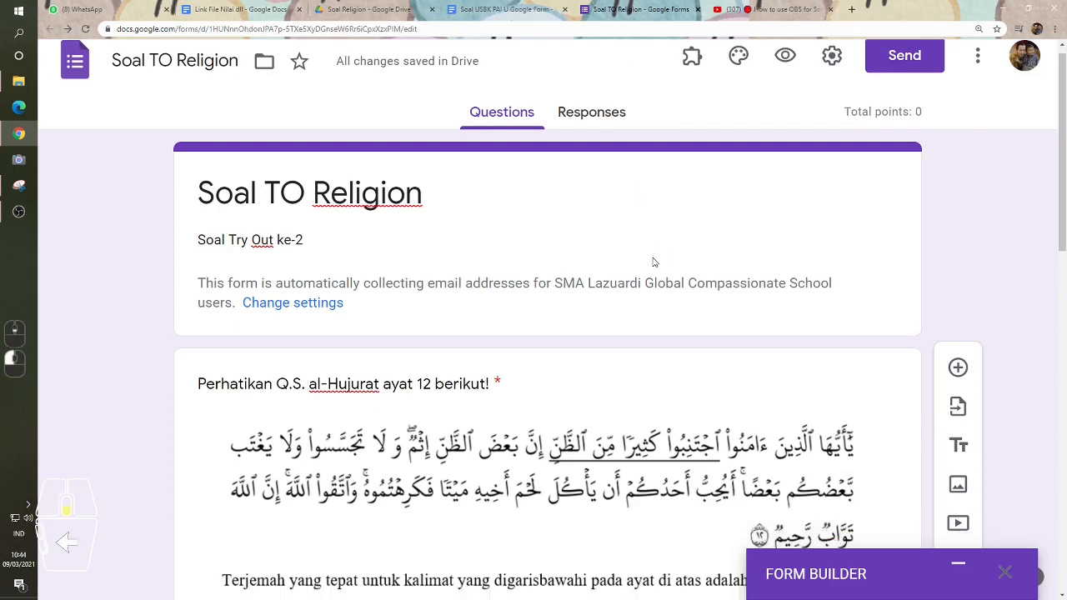
{"action": "scroll", "coordinate": [664, 262], "scroll_direction": "up", "scroll_amount": 1}
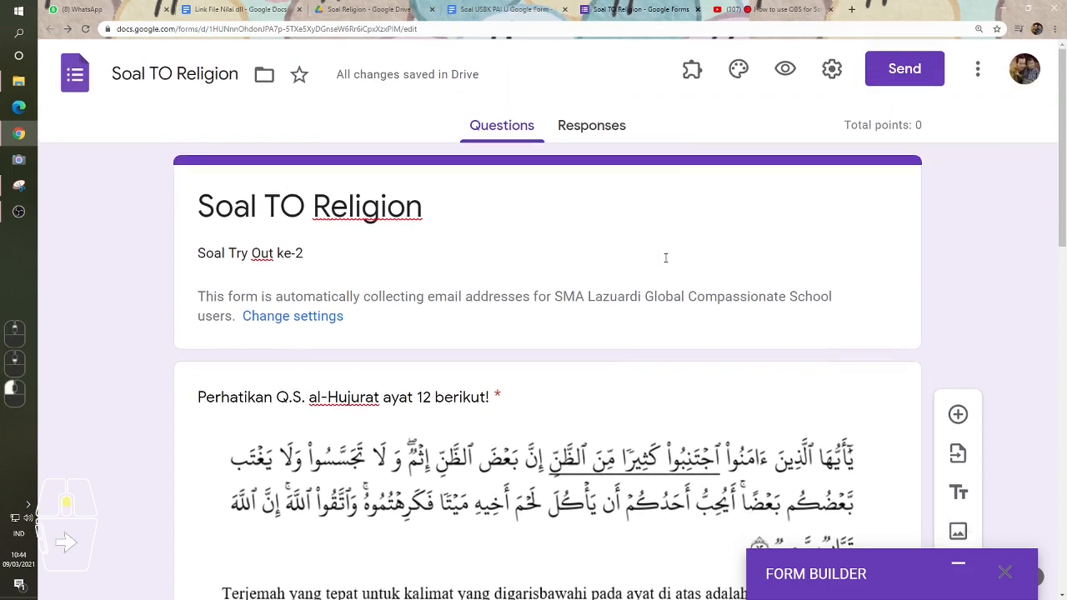
- Start the Form Builder add-on and choose Google Docs as the import source
{"action": "left_click", "coordinate": [690, 73]}
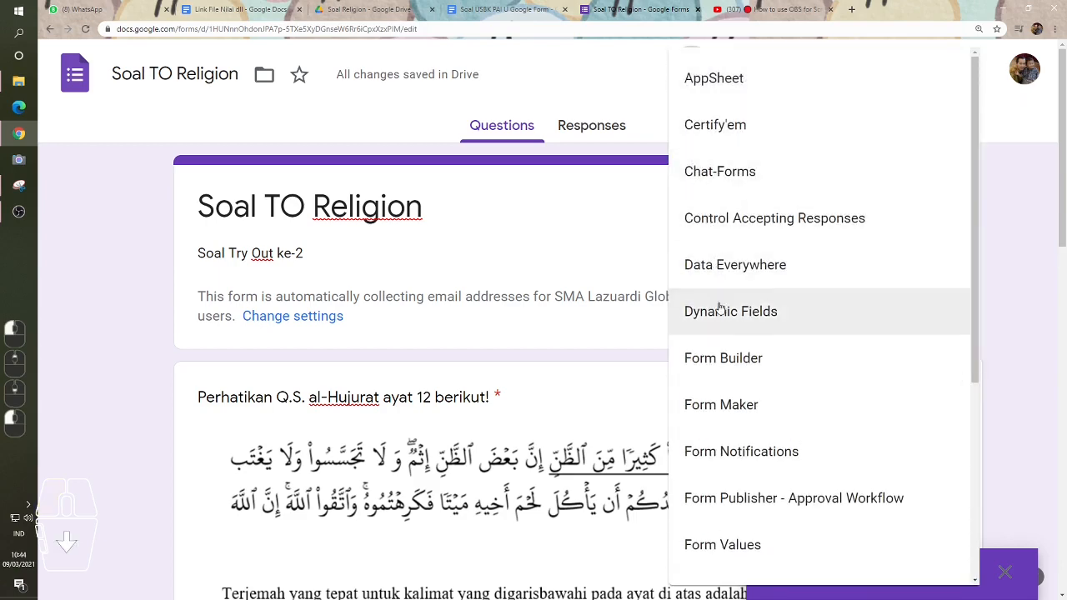
{"action": "left_click", "coordinate": [723, 358]}
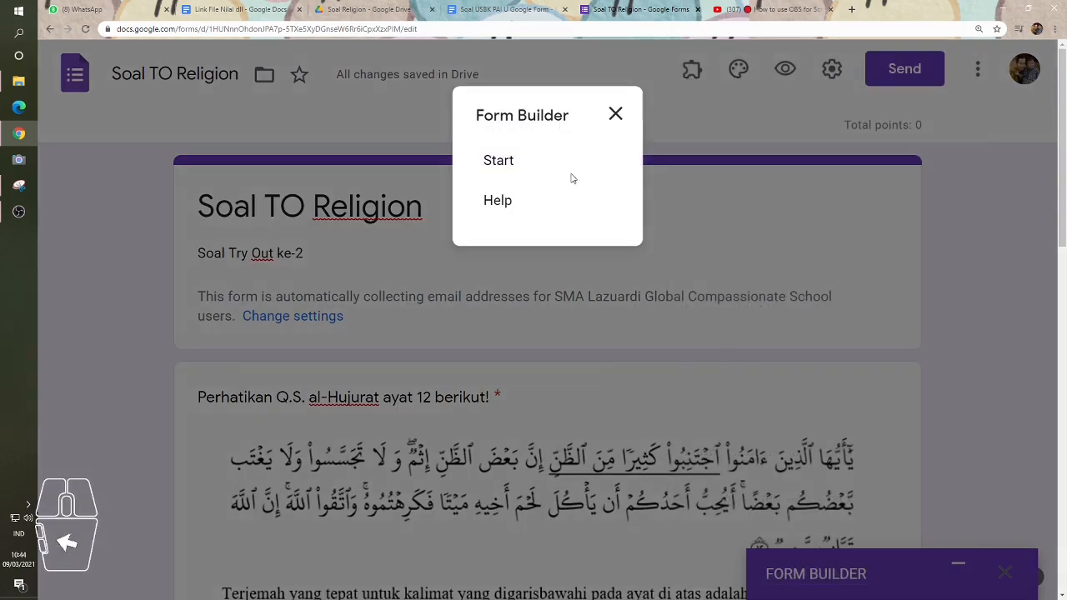
{"action": "left_click", "coordinate": [512, 163]}
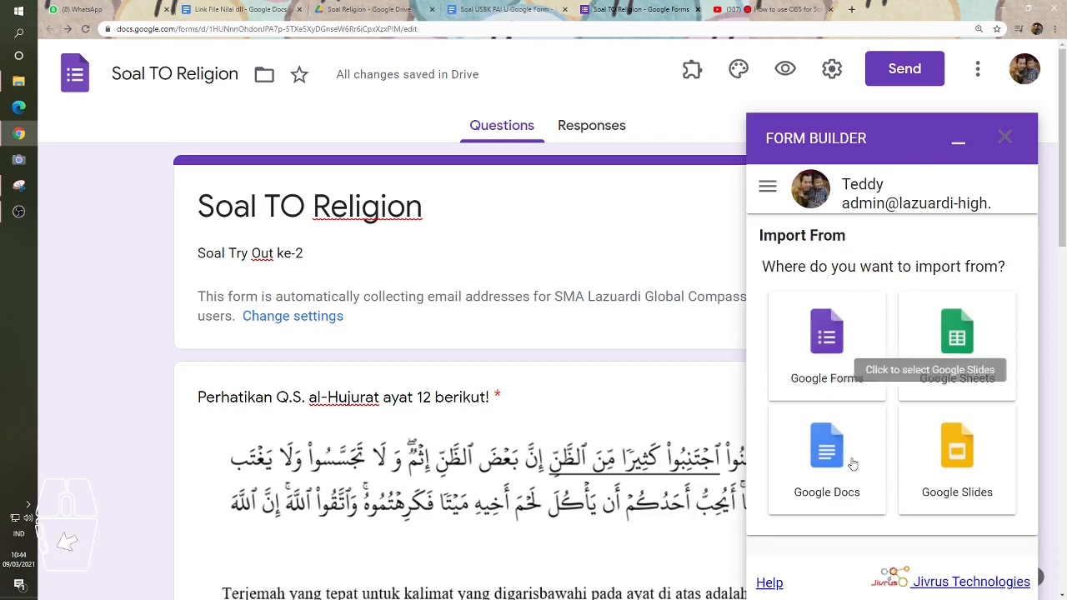
{"action": "left_click", "coordinate": [832, 469]}
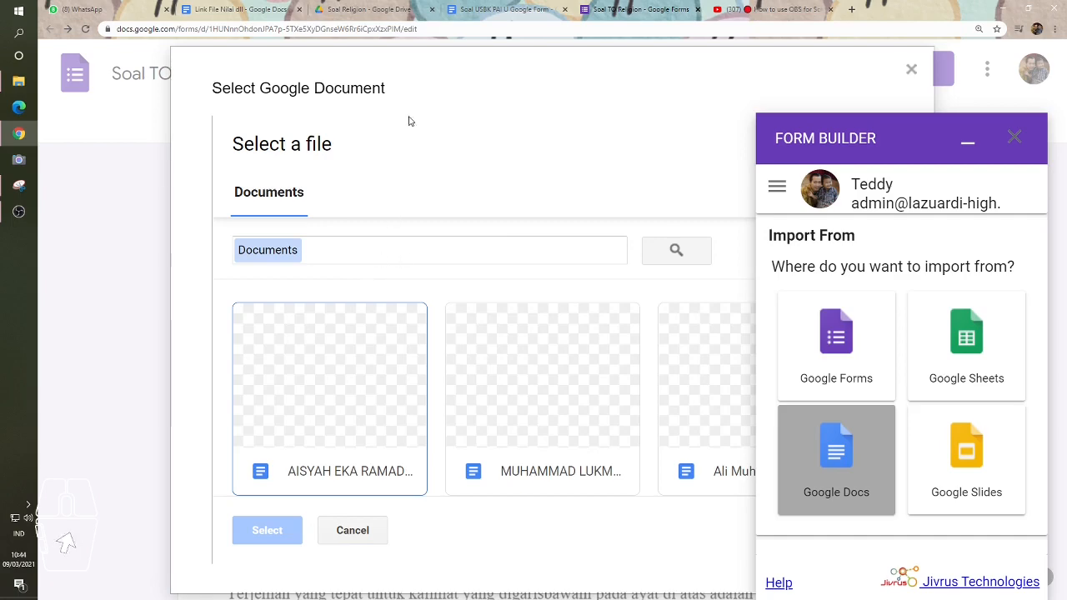
- Copy the title "Soal USBK PAI U Google Form" from the source document
{"action": "left_click", "coordinate": [484, 6]}
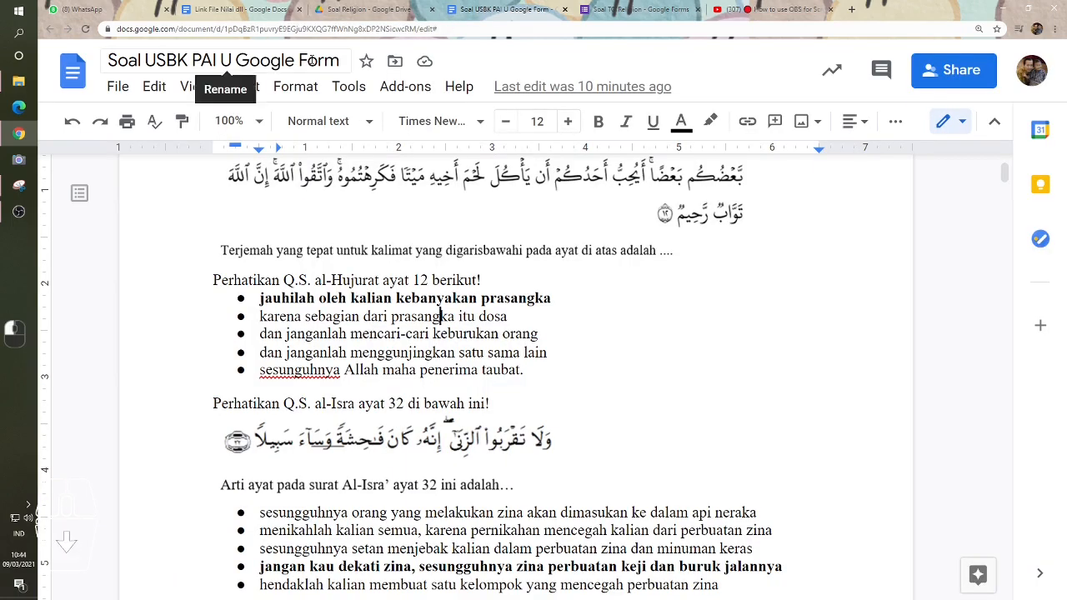
{"action": "left_click", "coordinate": [167, 61]}
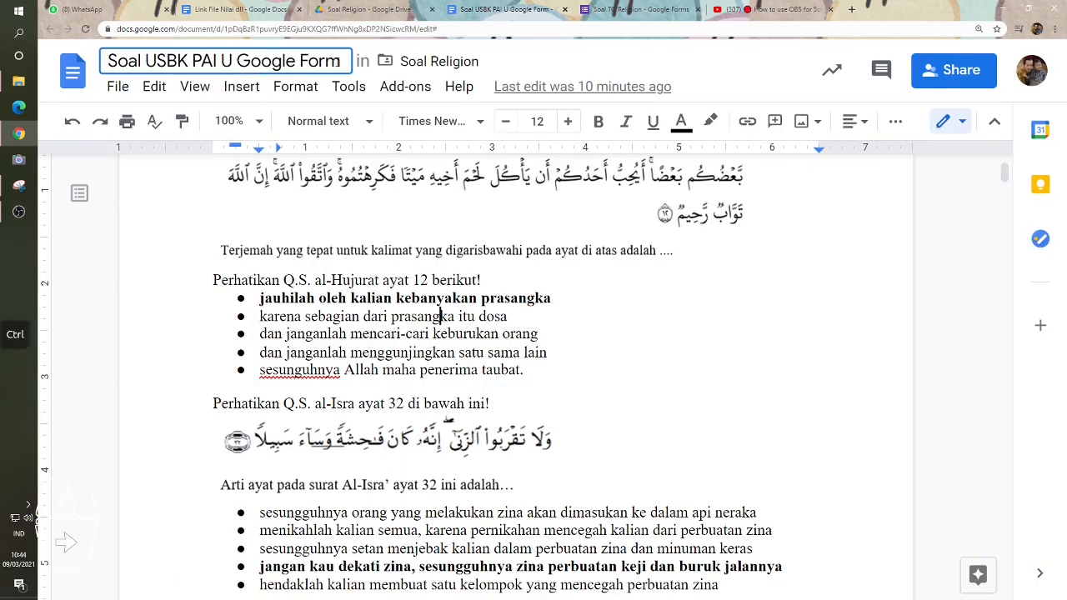
{"action": "key", "text": "ctrl+a"}
{"action": "key", "text": "ctrl+c"}
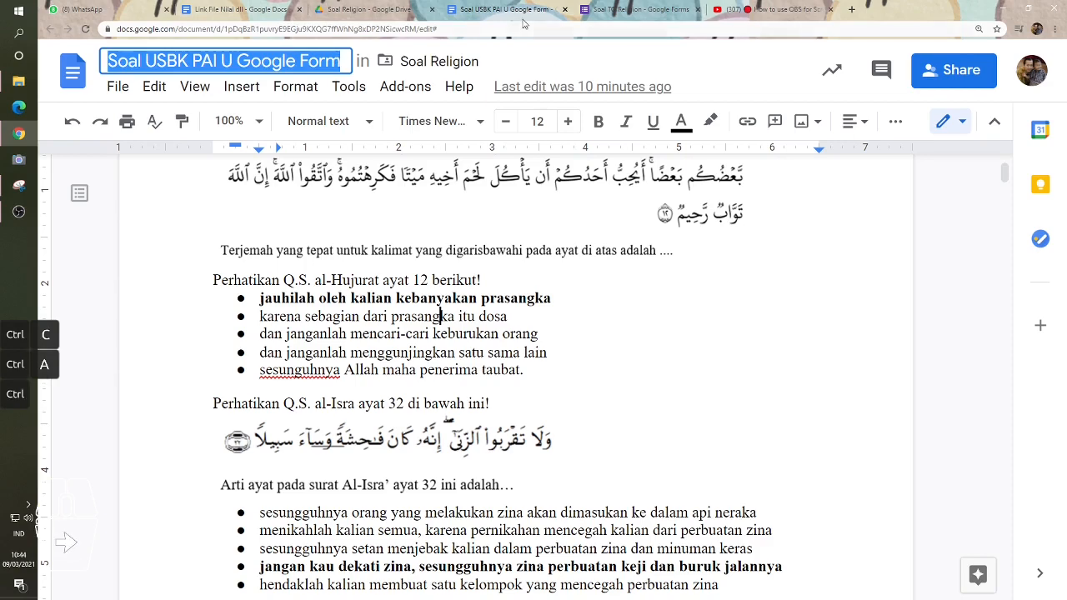
- Search Form Builder's document picker for "Soal USBK PAI U Google Form" and load that document's fields
{"action": "left_click", "coordinate": [629, 8]}
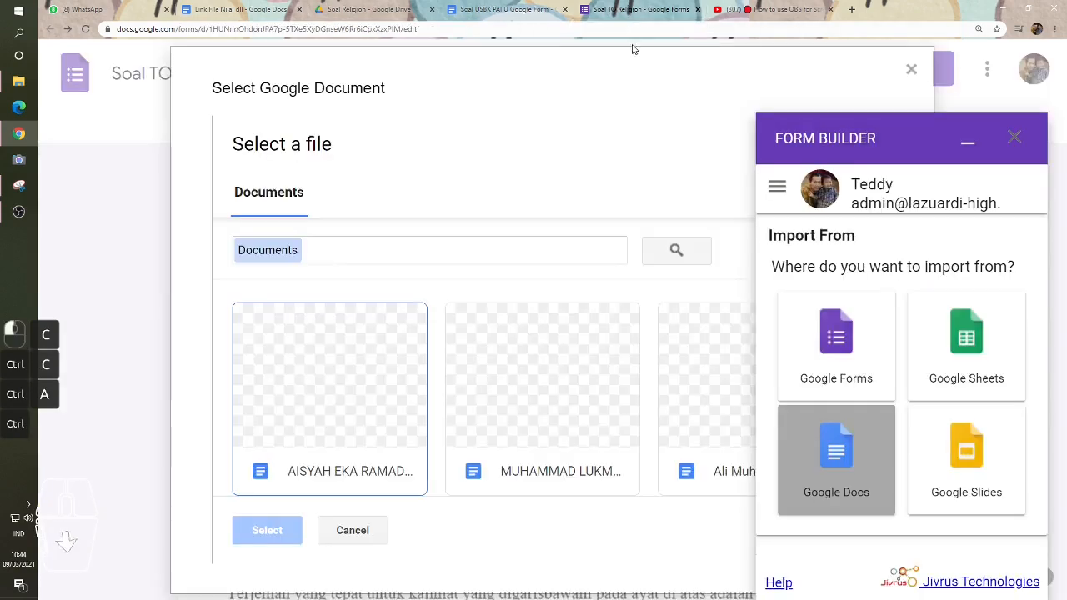
{"action": "left_click", "coordinate": [339, 249]}
{"action": "key", "text": "ctrl+v"}
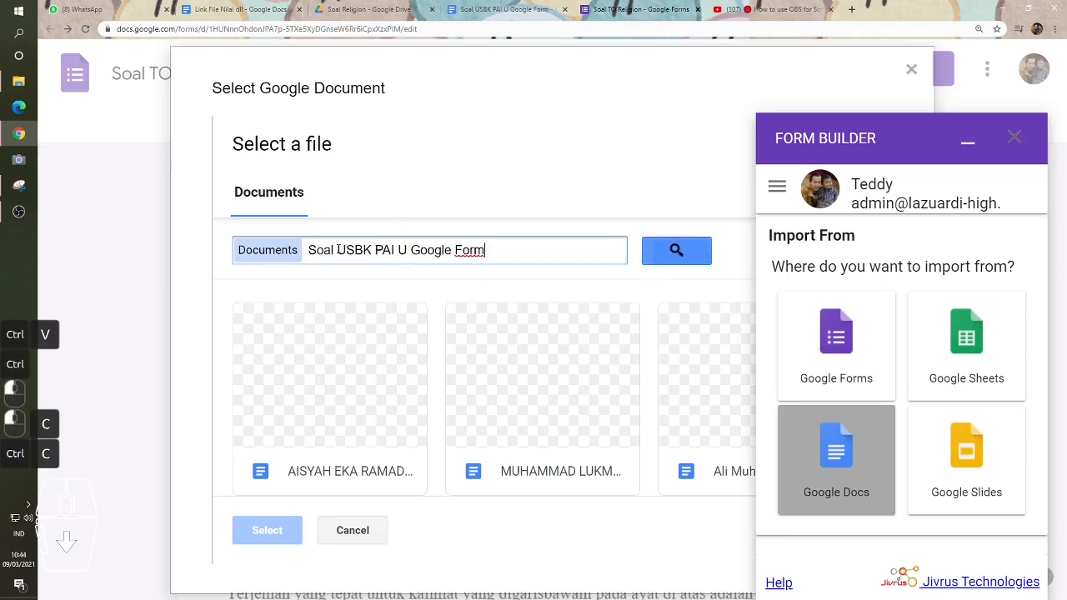
{"action": "left_click", "coordinate": [685, 250]}
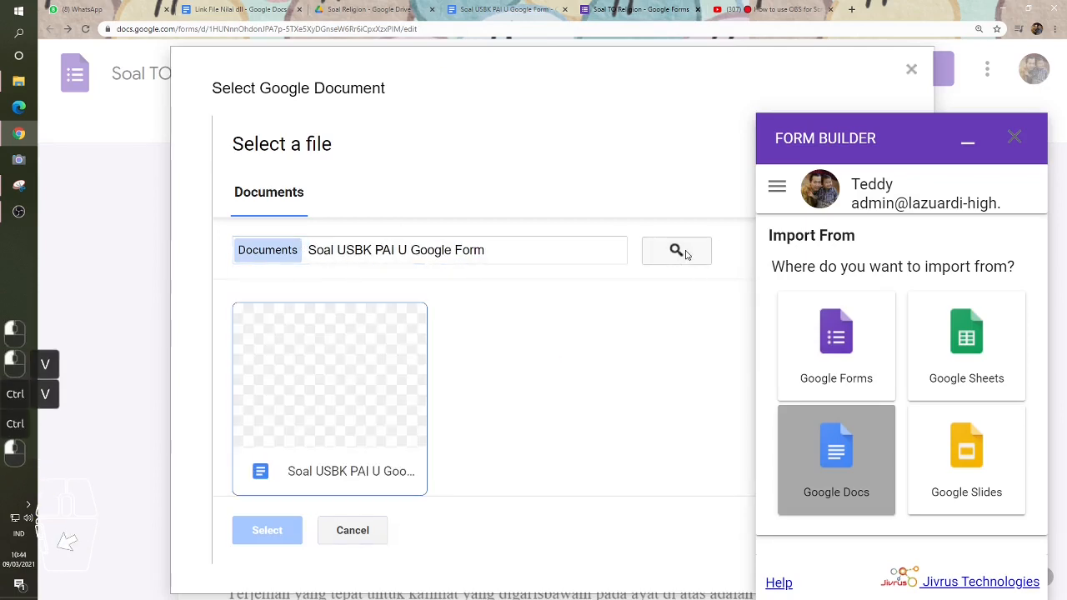
{"action": "left_click", "coordinate": [330, 390]}
{"action": "double_click", "coordinate": [330, 390]}
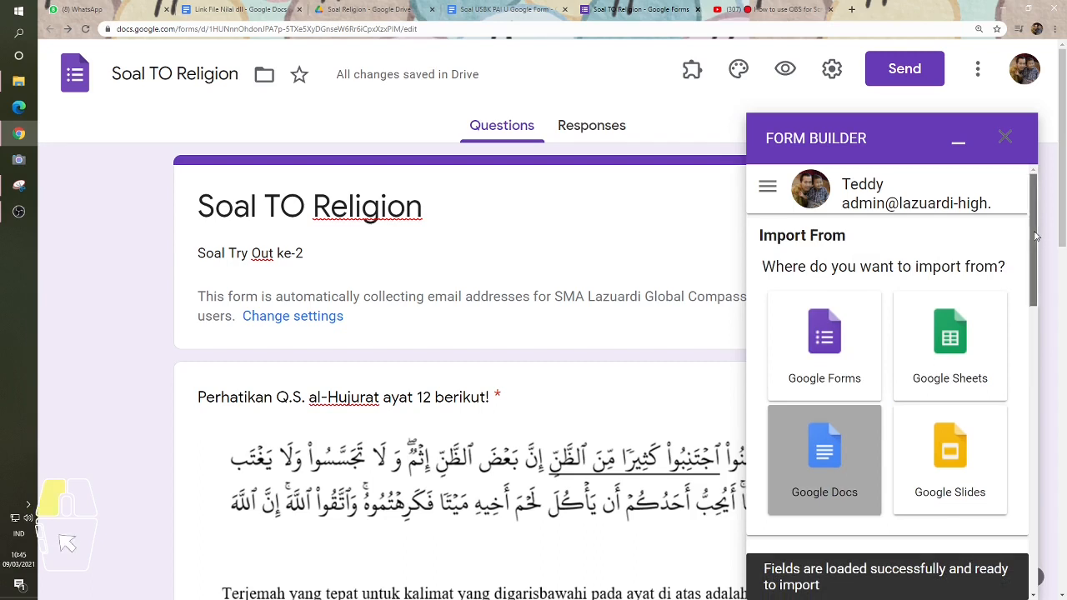
- Limit the fields ready to import to items 1 and 2 and import them into the form
{"action": "left_click_drag", "start_coordinate": [1032, 237], "coordinate": [1038, 347]}
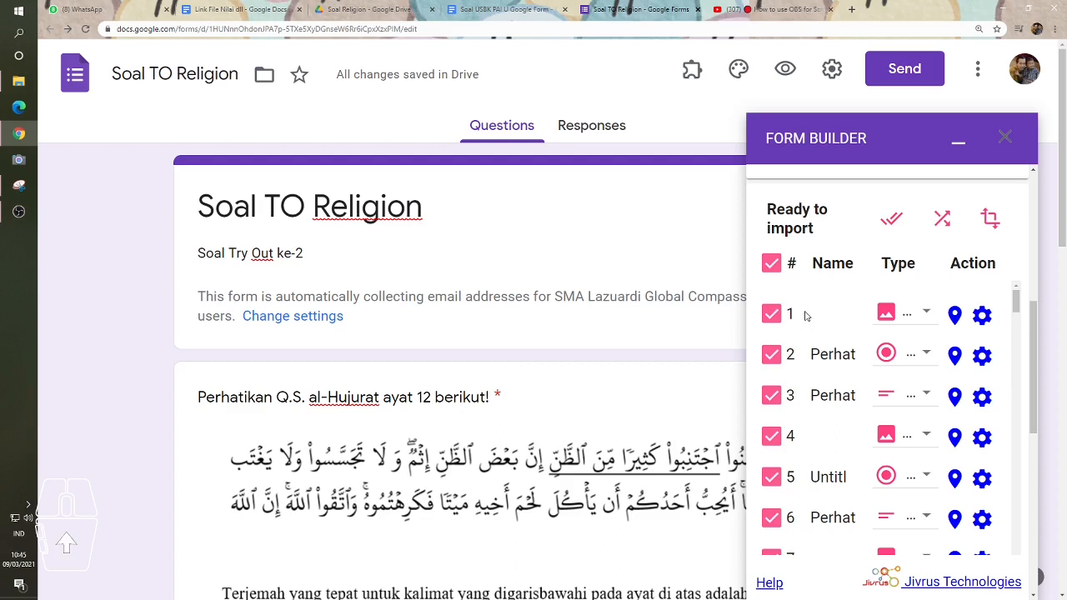
{"action": "left_click", "coordinate": [772, 263]}
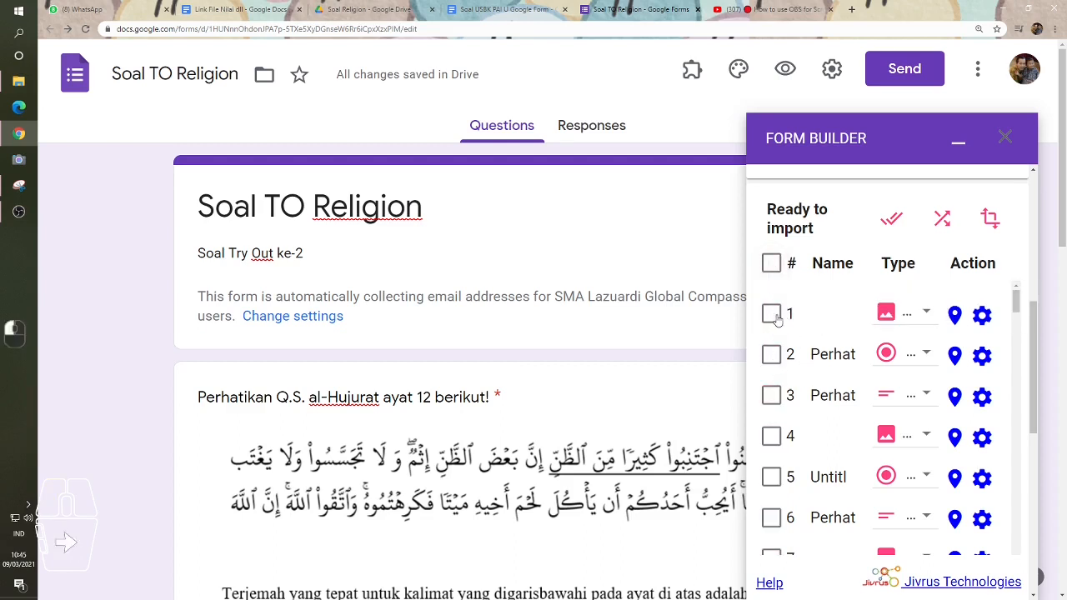
{"action": "left_click", "coordinate": [773, 315]}
{"action": "left_click", "coordinate": [772, 356]}
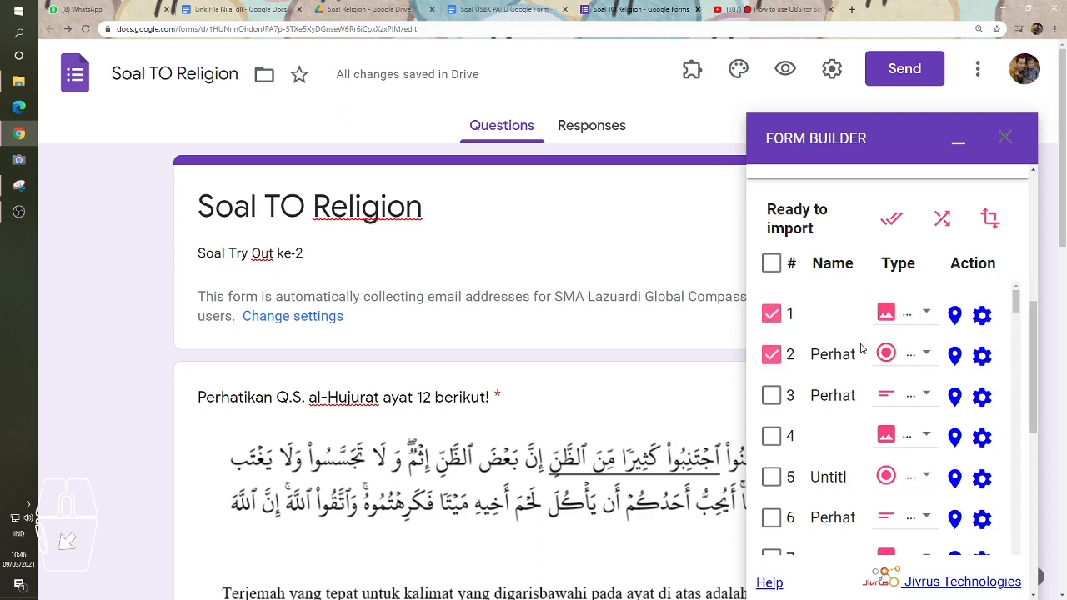
{"action": "left_click_drag", "start_coordinate": [1033, 322], "coordinate": [1031, 420]}
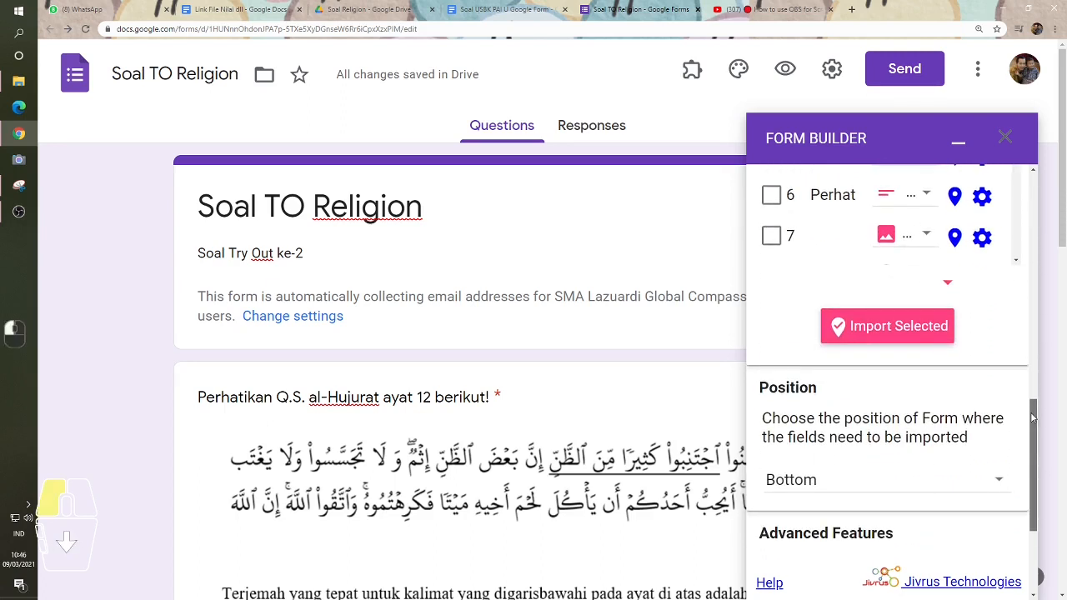
{"action": "left_click", "coordinate": [888, 325]}
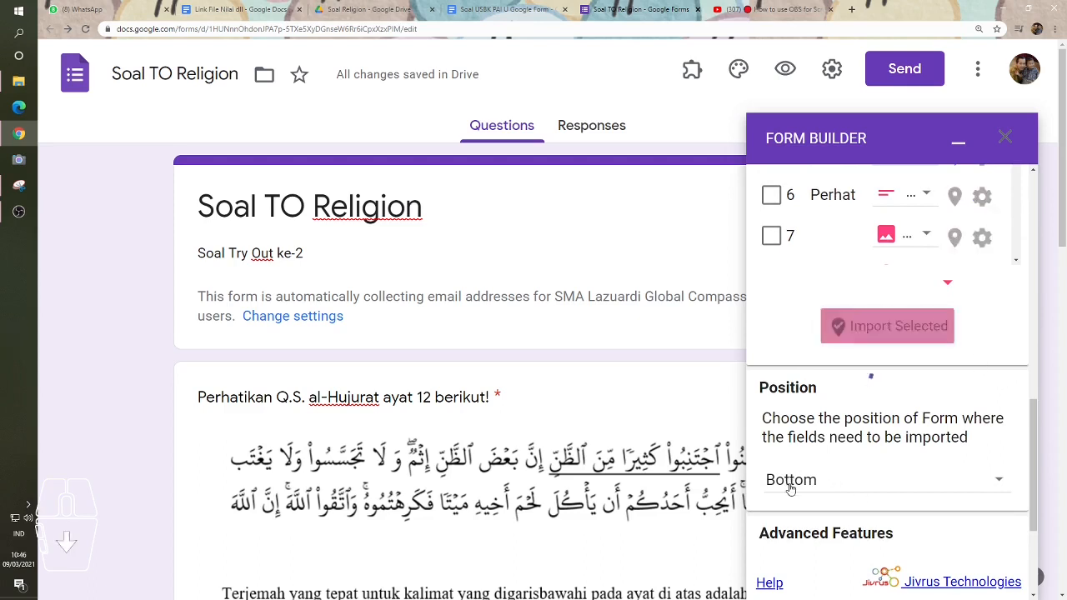
- Examine Form Builder's position and advanced options and the newly imported verse image and multiple-choice question at the end of the form
{"action": "scroll", "coordinate": [900, 372], "scroll_direction": "down", "scroll_amount": 3}
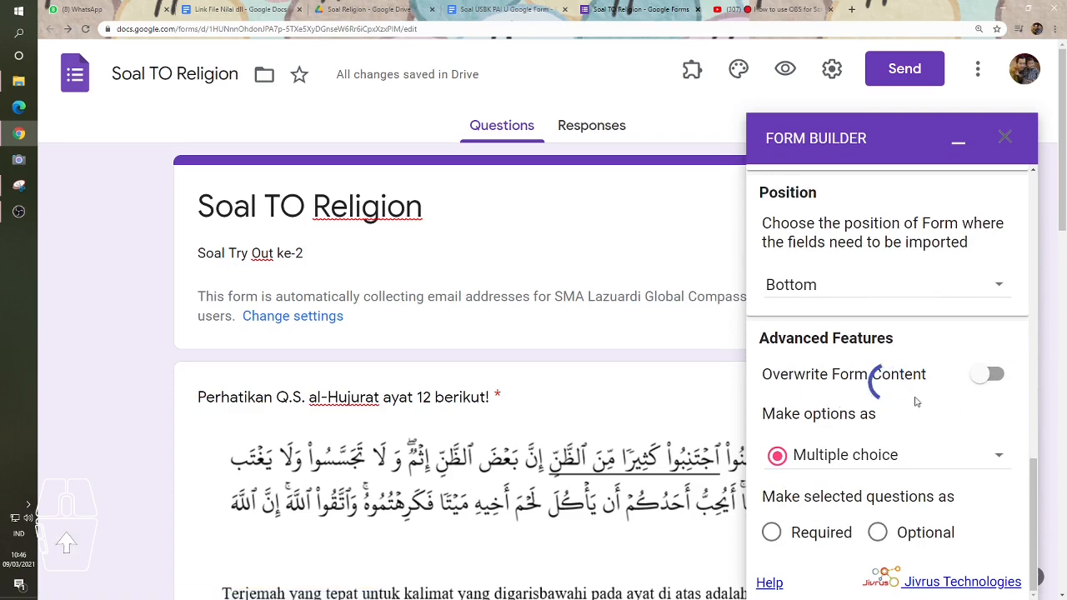
{"action": "scroll", "coordinate": [635, 405], "scroll_direction": "down", "scroll_amount": 7}
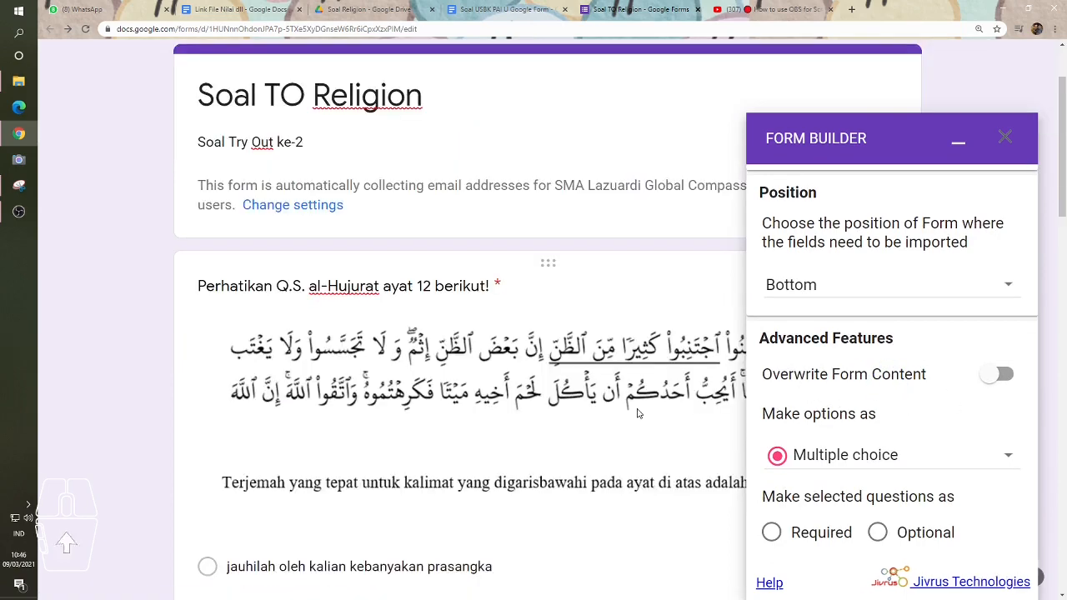
{"action": "scroll", "coordinate": [636, 401], "scroll_direction": "down", "scroll_amount": 10}
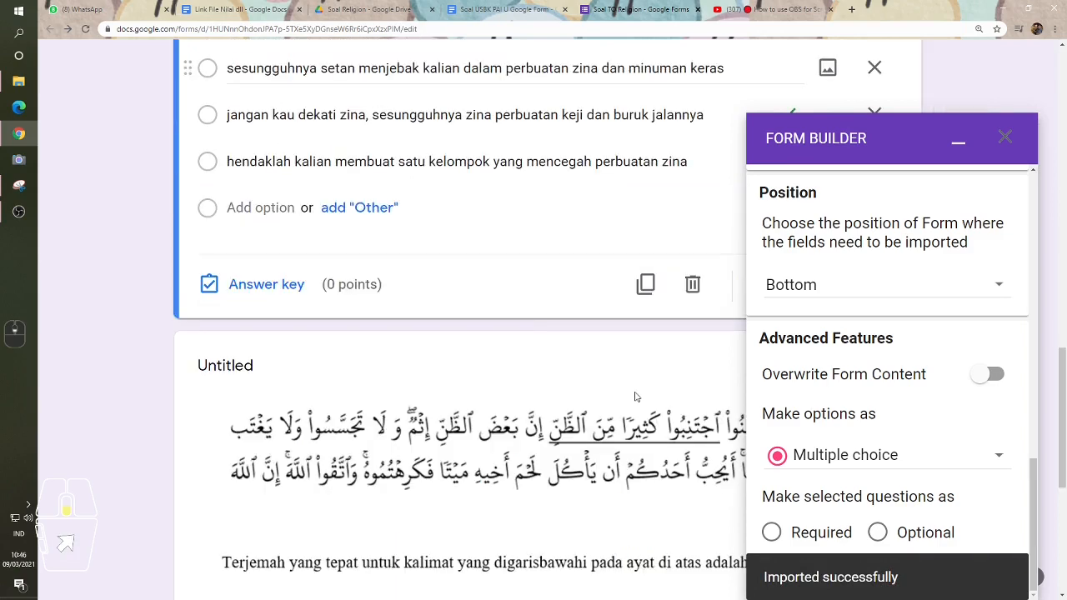
{"action": "scroll", "coordinate": [442, 277], "scroll_direction": "up", "scroll_amount": 3}
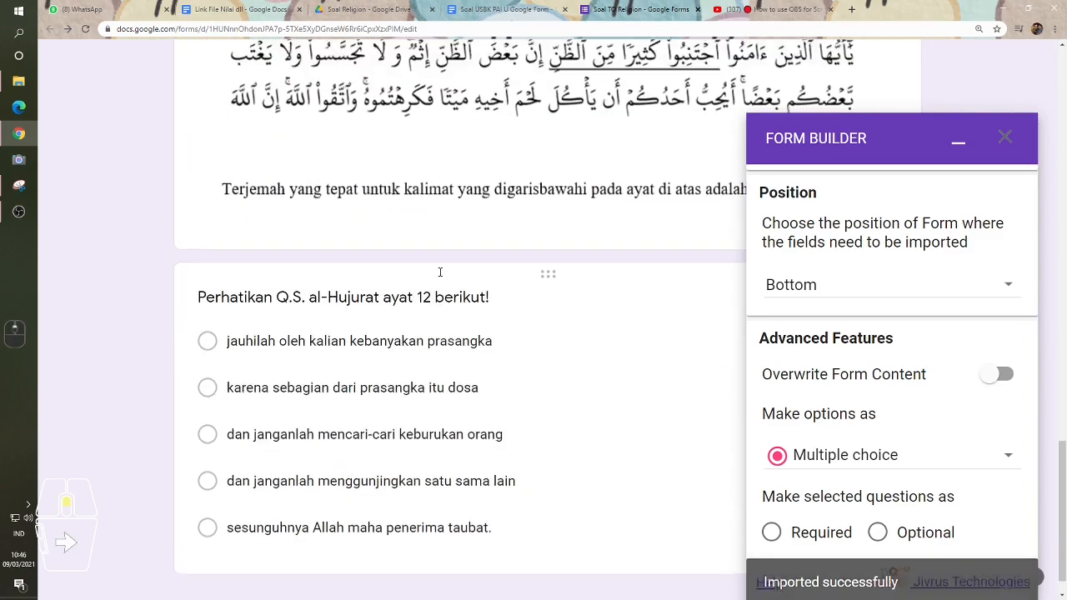
{"action": "scroll", "coordinate": [443, 277], "scroll_direction": "down", "scroll_amount": 1}
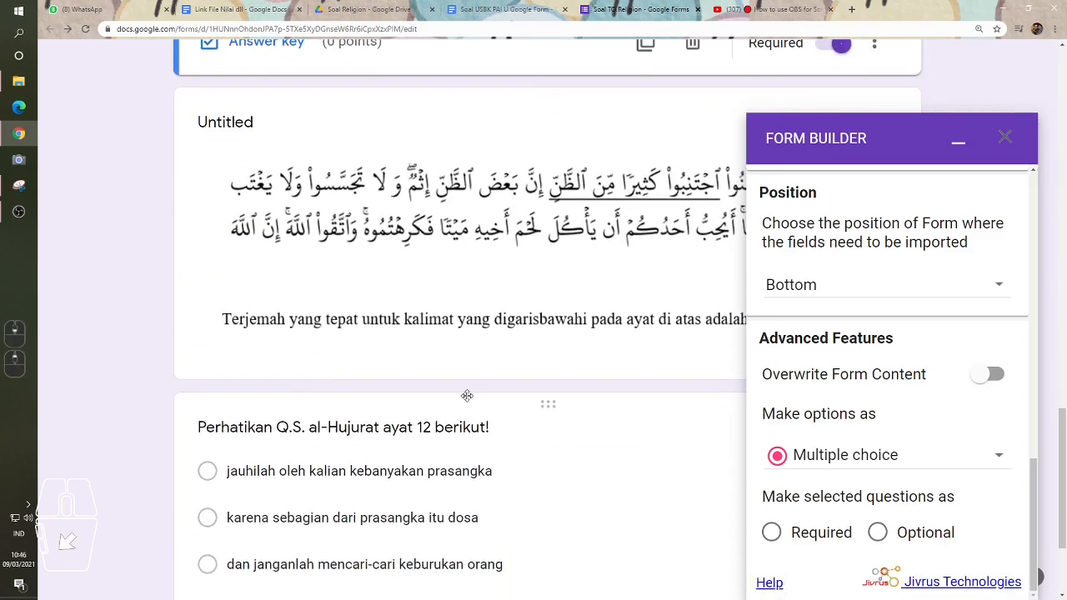
{"action": "left_click", "coordinate": [315, 195]}
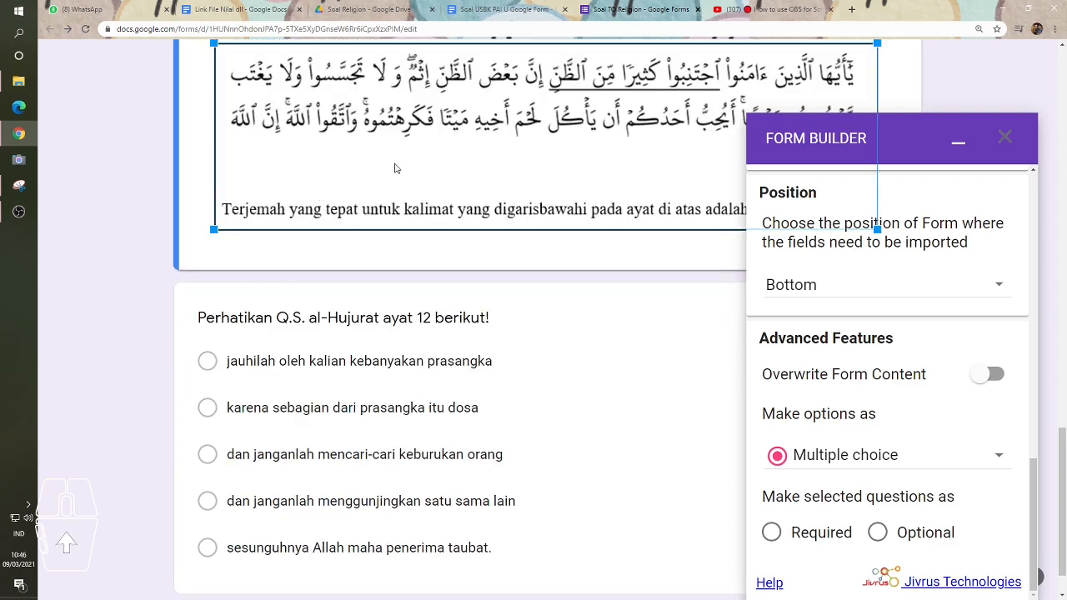
{"action": "left_click", "coordinate": [503, 554]}
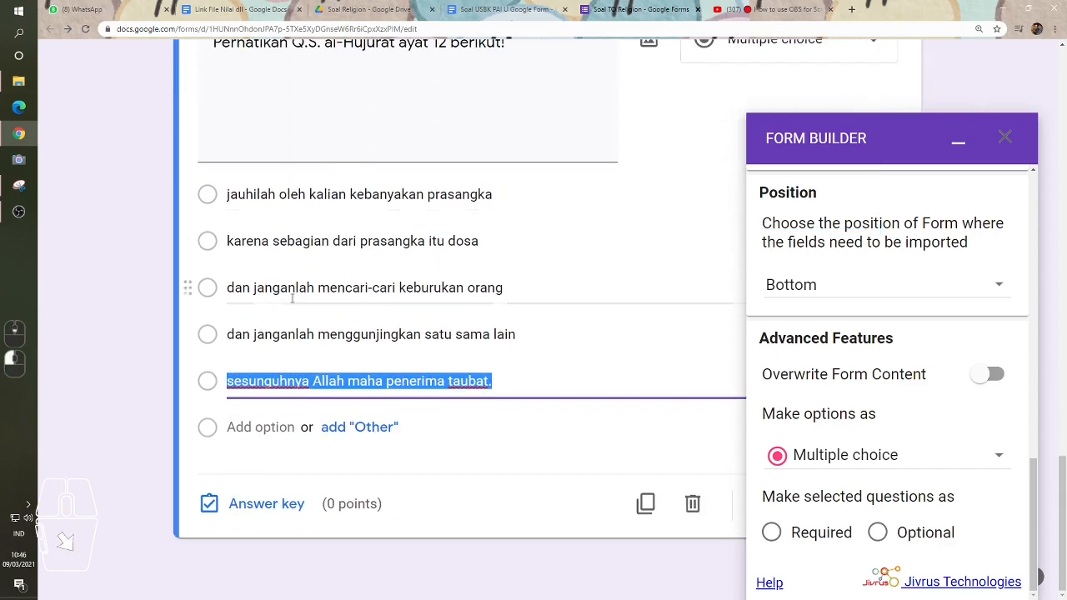
{"action": "scroll", "coordinate": [292, 298], "scroll_direction": "up", "scroll_amount": 6}
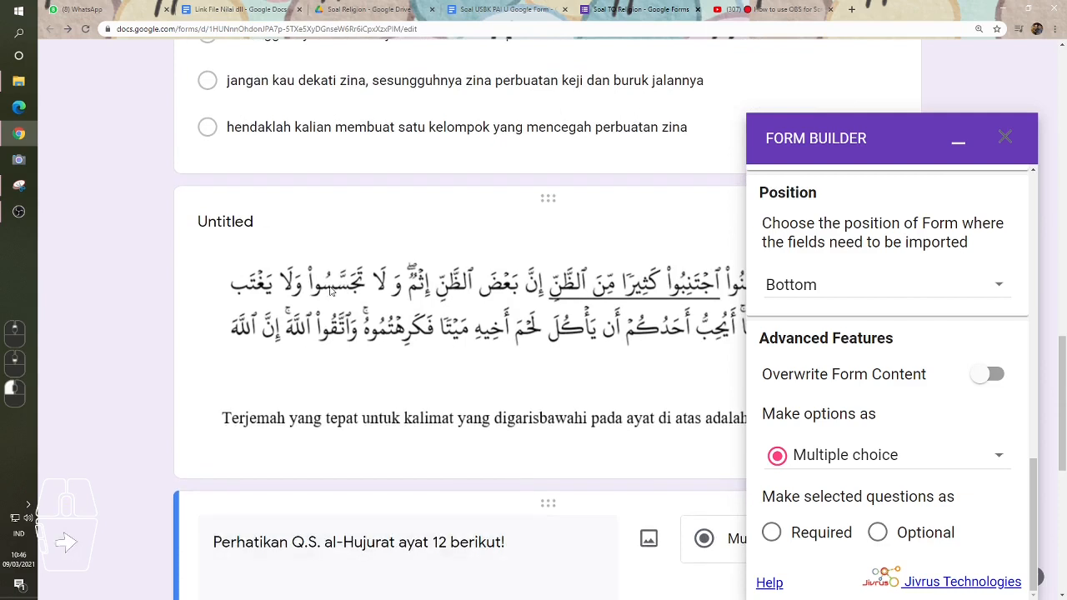
{"action": "left_click", "coordinate": [330, 289]}
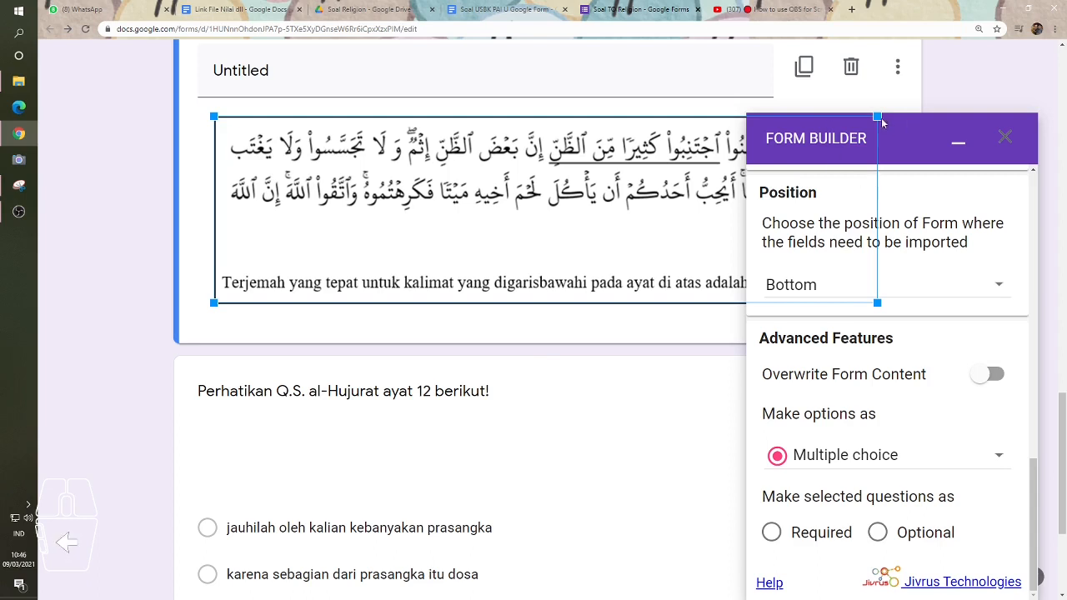
{"action": "left_click", "coordinate": [154, 346]}
{"action": "triple_click", "coordinate": [321, 392]}
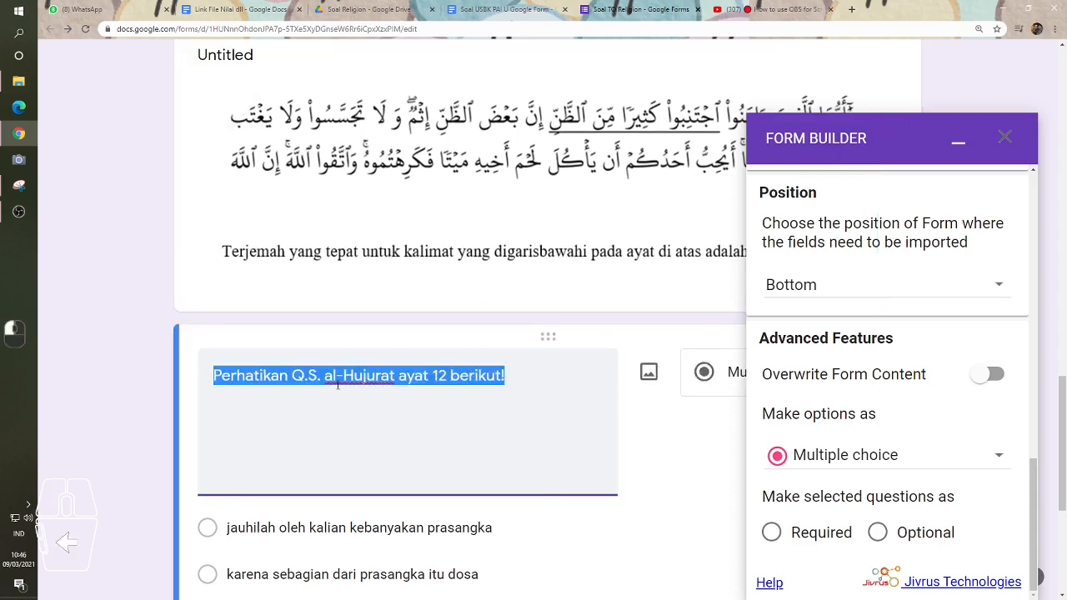
{"action": "scroll", "coordinate": [385, 381], "scroll_direction": "down", "scroll_amount": 2}
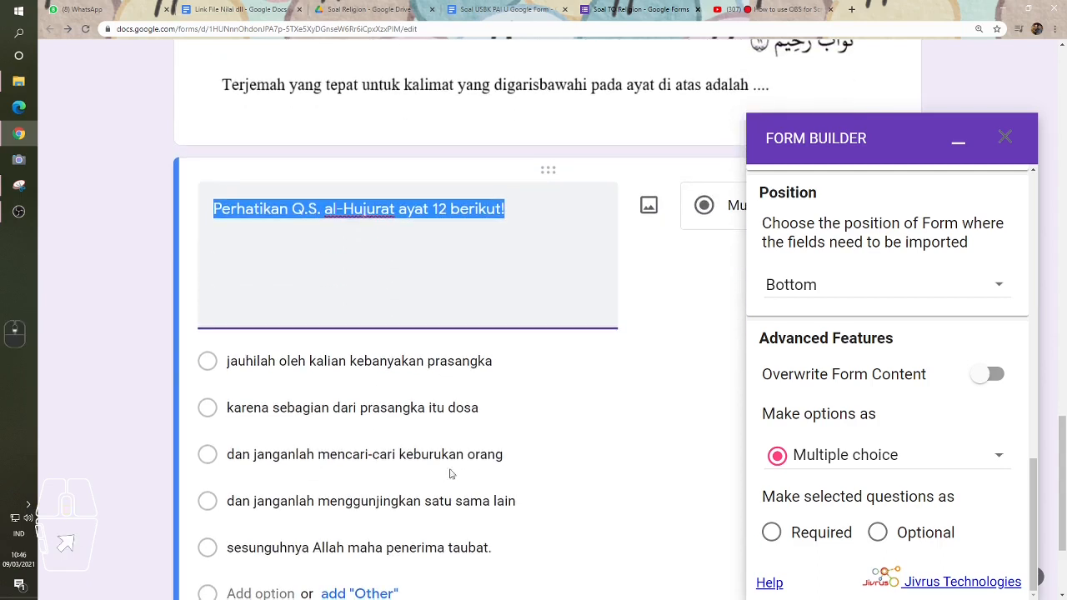
{"action": "scroll", "coordinate": [418, 431], "scroll_direction": "down", "scroll_amount": 1}
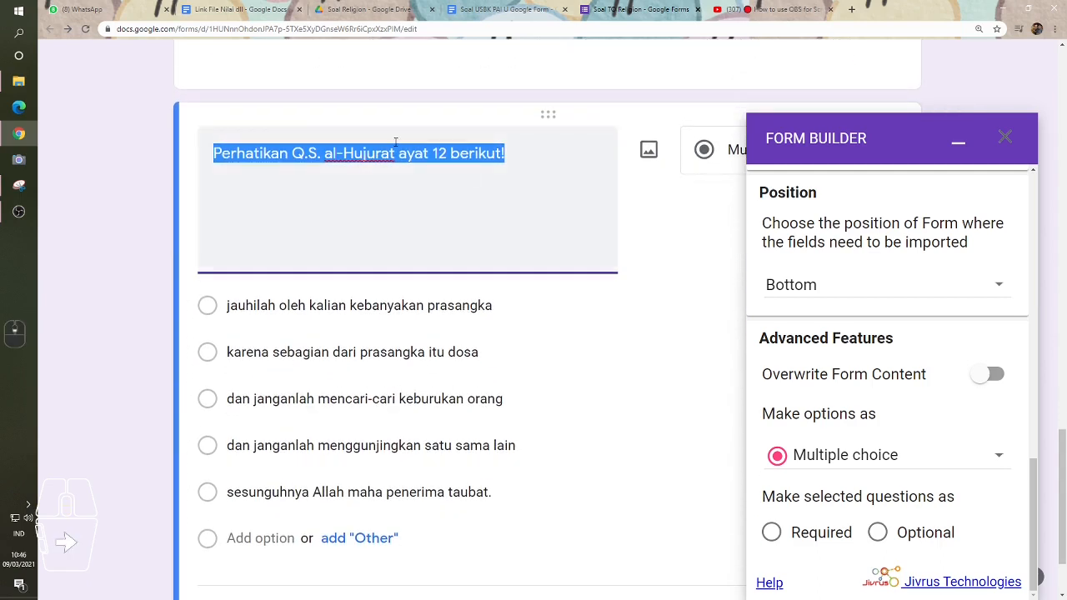
{"action": "left_click", "coordinate": [159, 207]}
{"action": "scroll", "coordinate": [326, 310], "scroll_direction": "up", "scroll_amount": 4}
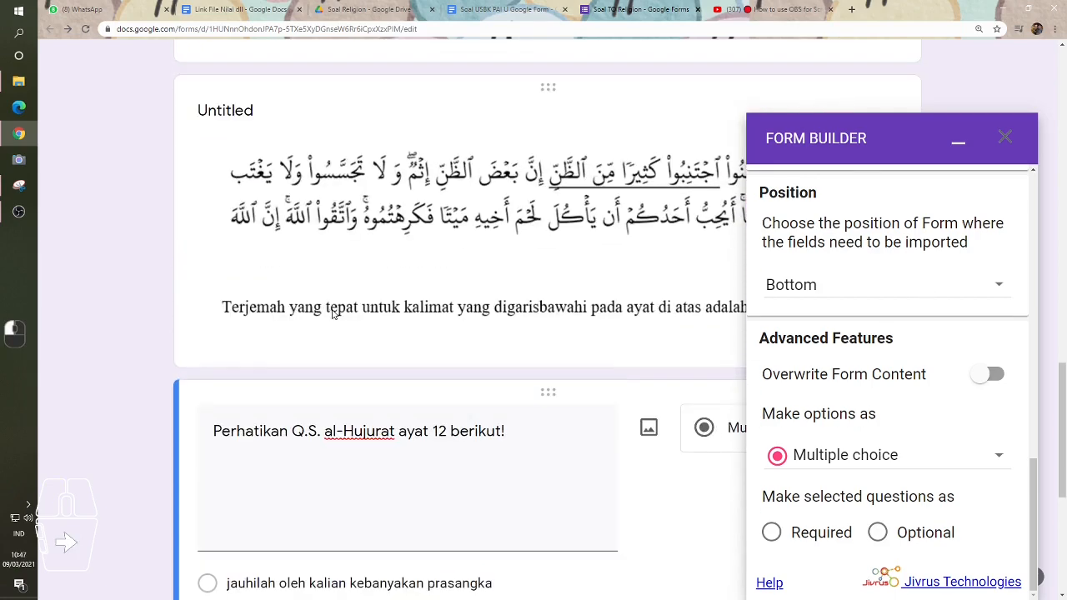
{"action": "scroll", "coordinate": [332, 313], "scroll_direction": "down", "scroll_amount": 1}
- Minimize the Form Builder window and open a preview of the Soal TO Religion form
{"action": "left_click", "coordinate": [959, 143]}
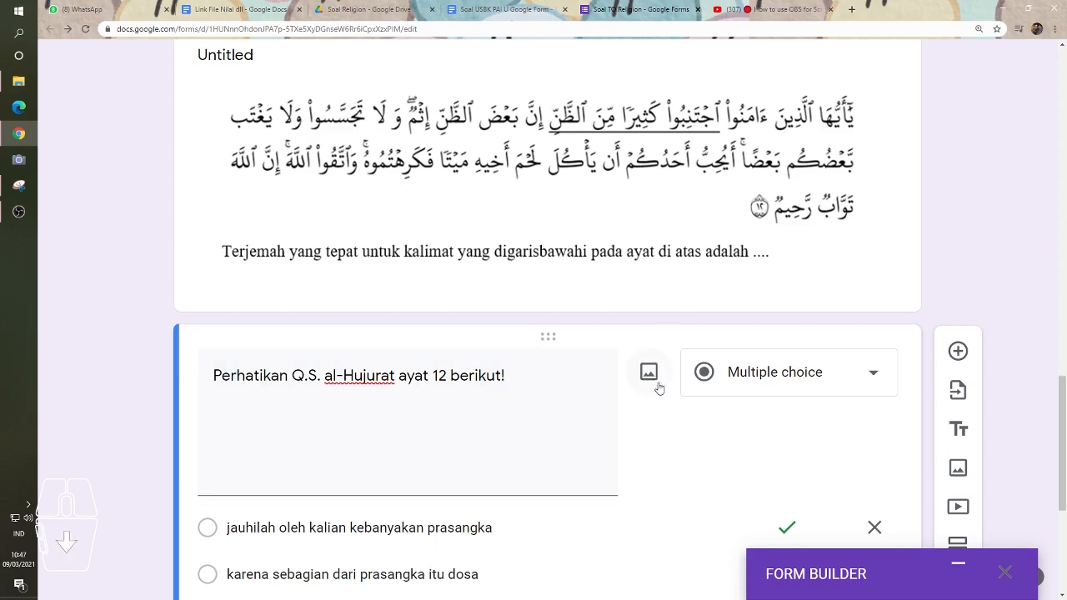
{"action": "scroll", "coordinate": [654, 371], "scroll_direction": "up", "scroll_amount": 1}
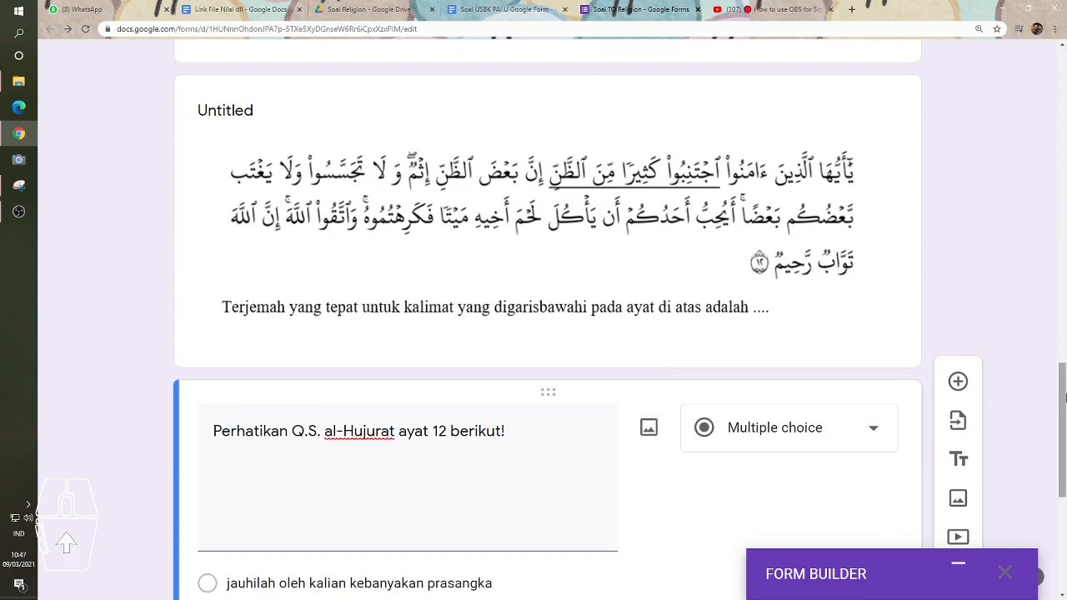
{"action": "left_click_drag", "start_coordinate": [1062, 383], "coordinate": [1063, 59]}
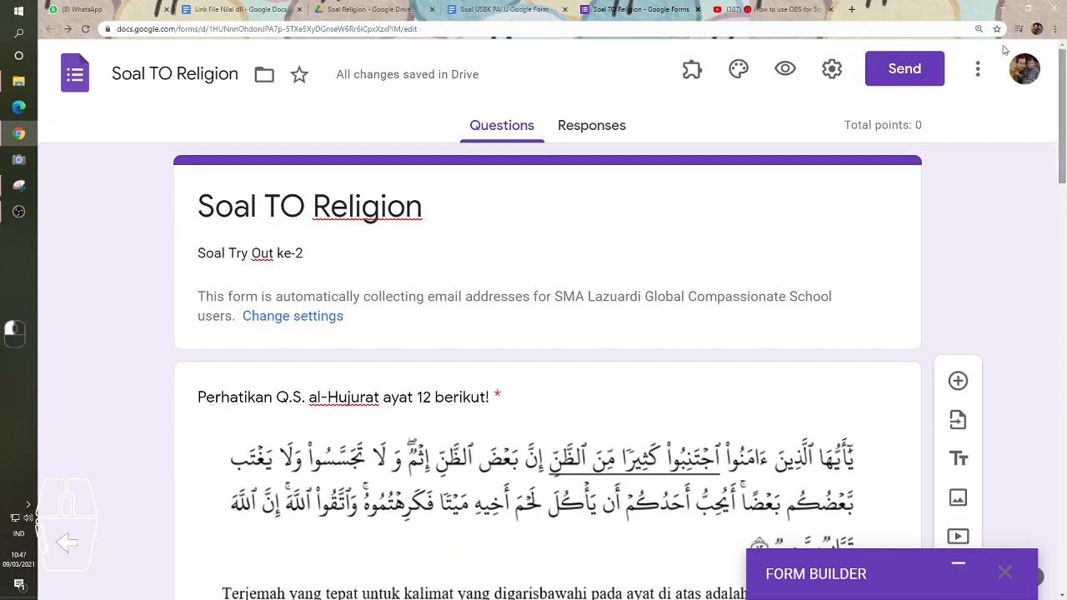
{"action": "left_click", "coordinate": [794, 73]}
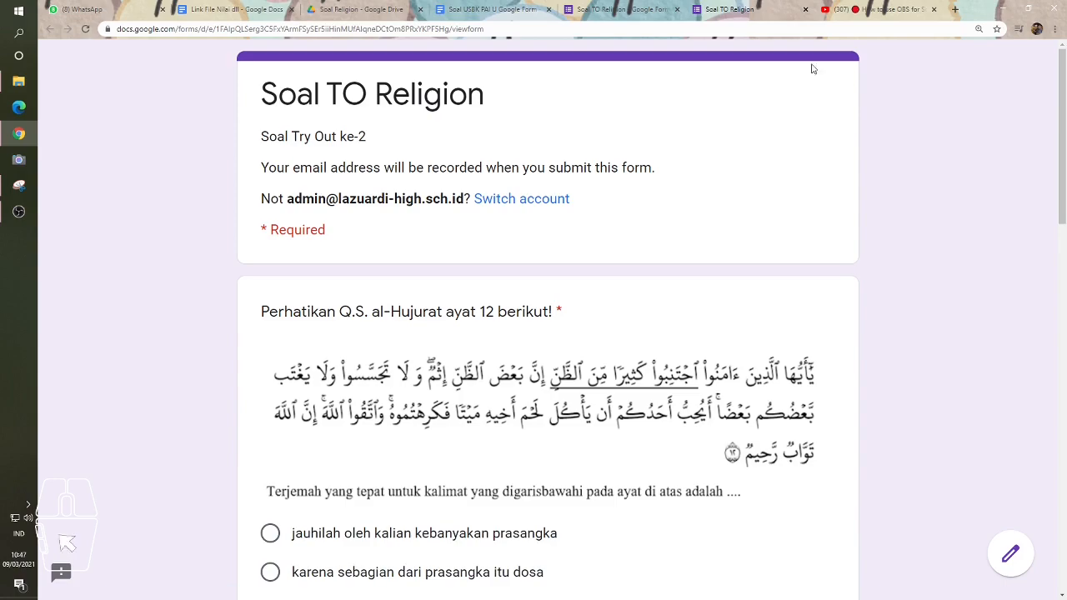
- Copy the image address of the verse image under the "Untitled" item in the form preview
{"action": "scroll", "coordinate": [683, 388], "scroll_direction": "down", "scroll_amount": 7}
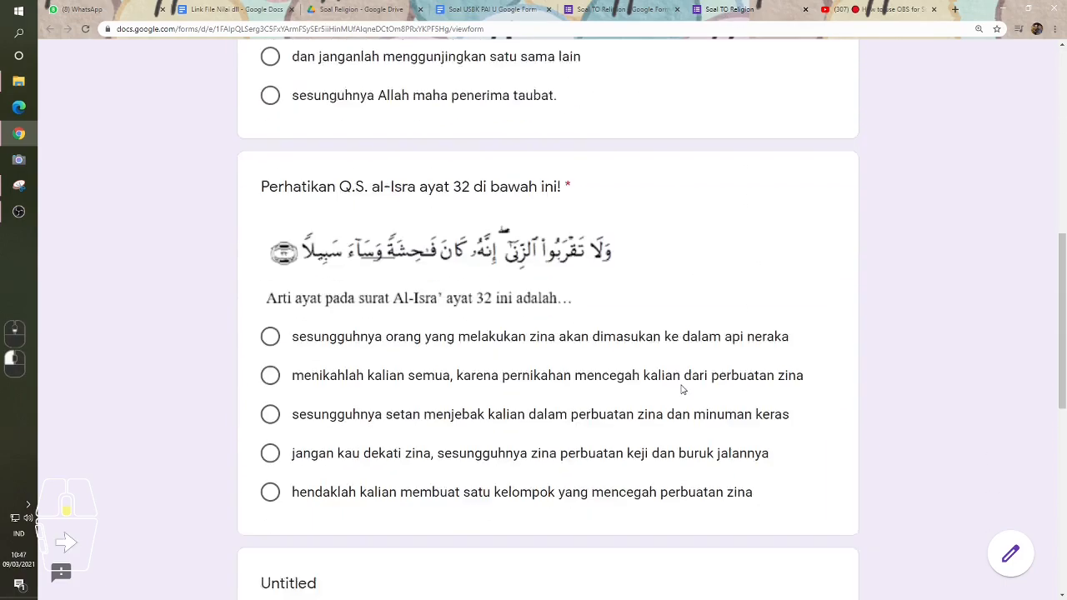
{"action": "scroll", "coordinate": [682, 389], "scroll_direction": "down", "scroll_amount": 7}
{"action": "scroll", "coordinate": [682, 389], "scroll_direction": "up", "scroll_amount": 1}
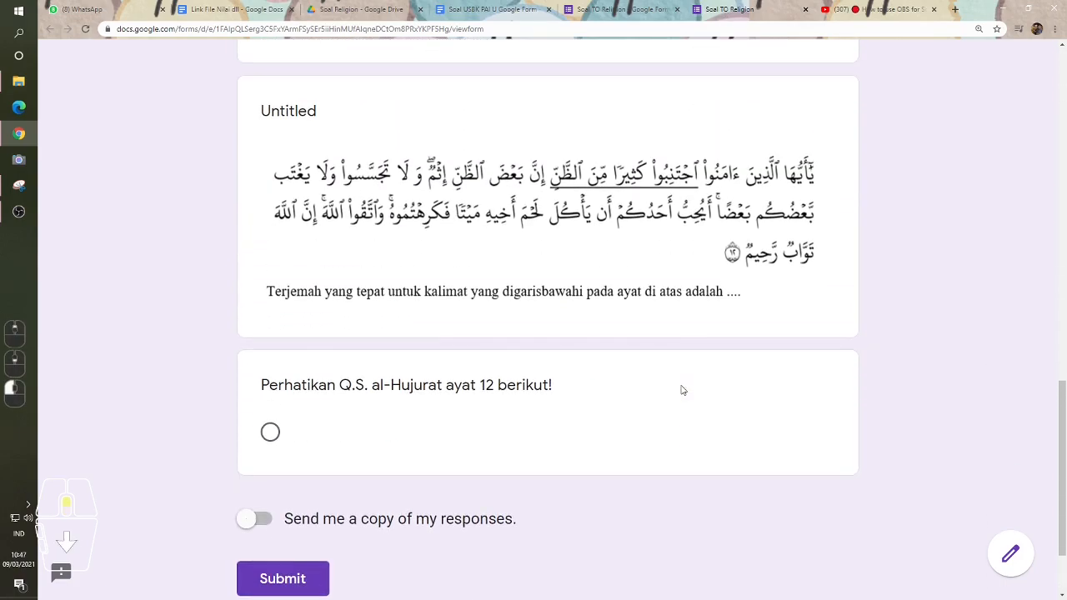
{"action": "scroll", "coordinate": [682, 389], "scroll_direction": "down", "scroll_amount": 1}
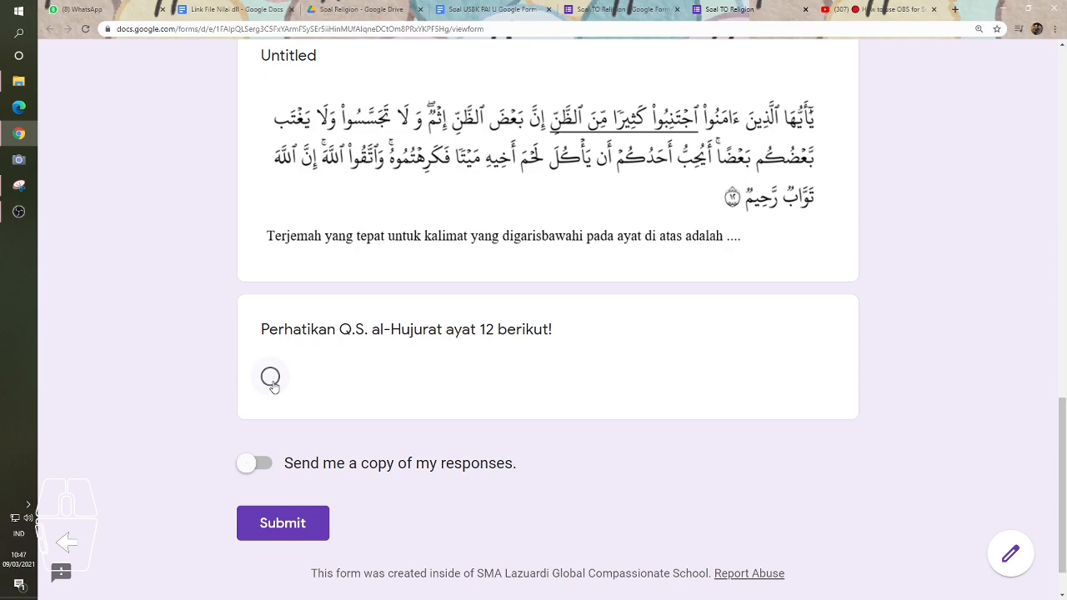
{"action": "right_click", "coordinate": [476, 140]}
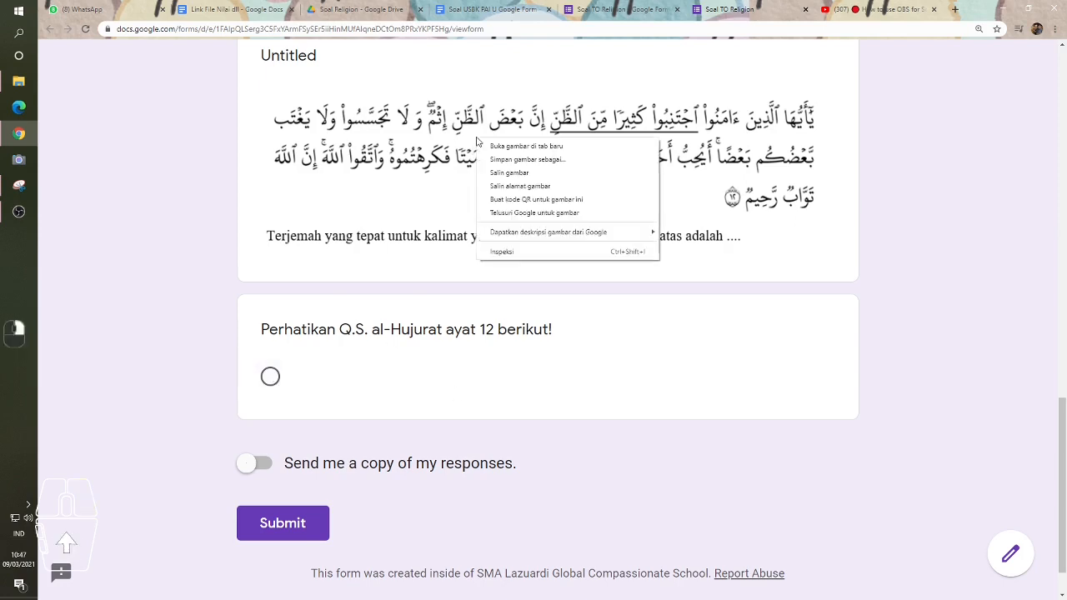
{"action": "left_click", "coordinate": [528, 187]}
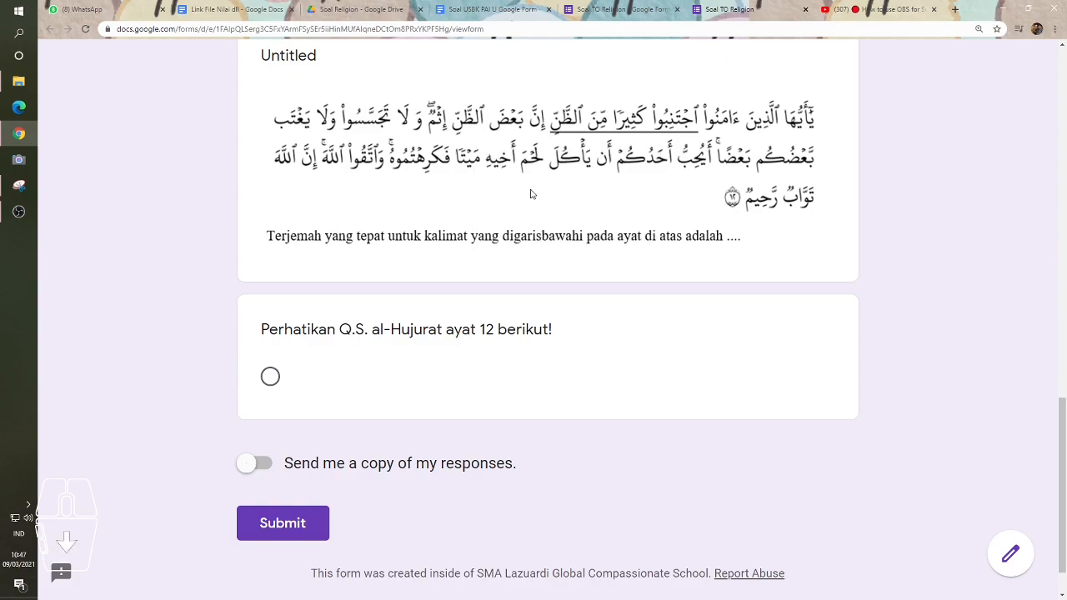
- Insert the verse image by its copied URL into the last "Perhatikan Q.S. al-Hujurat ayat 12 berikut!" question in the form editor
{"action": "left_click", "coordinate": [636, 9]}
{"action": "scroll", "coordinate": [536, 298], "scroll_direction": "down", "scroll_amount": 15}
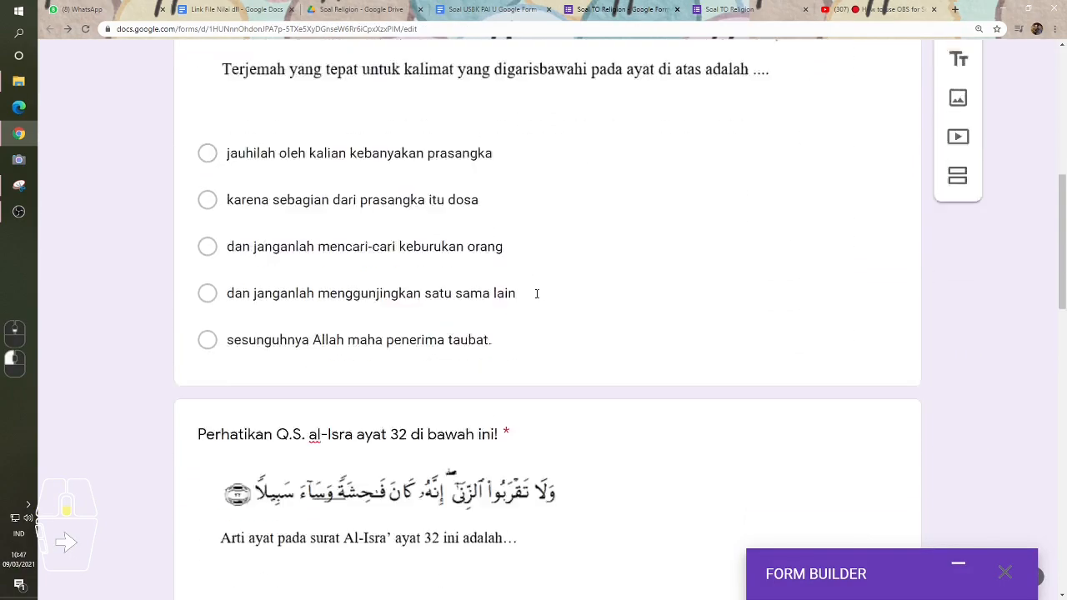
{"action": "scroll", "coordinate": [536, 298], "scroll_direction": "down", "scroll_amount": 7}
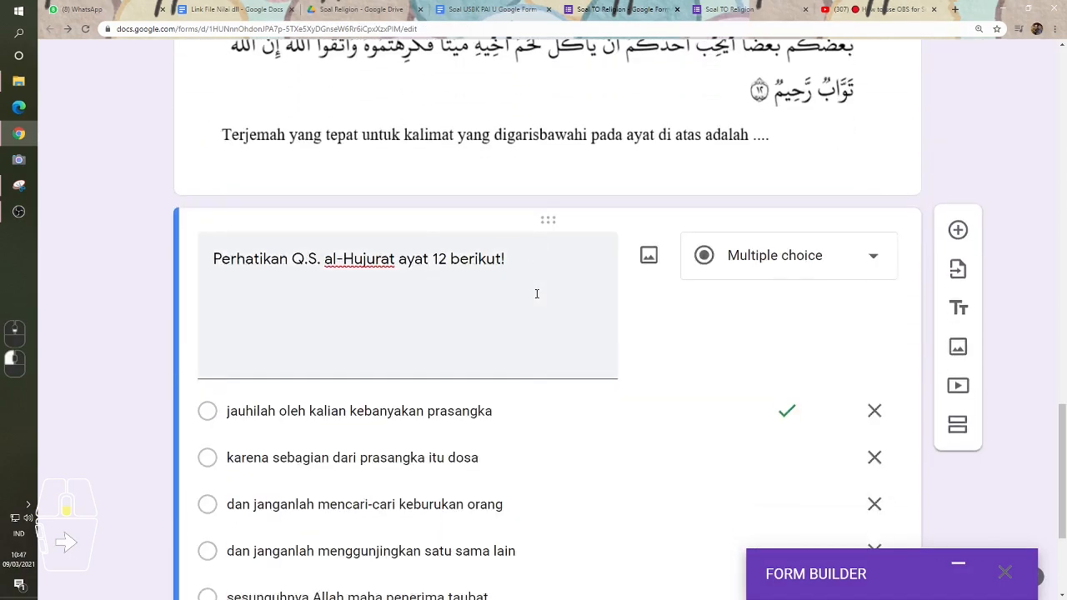
{"action": "scroll", "coordinate": [550, 289], "scroll_direction": "up", "scroll_amount": 2}
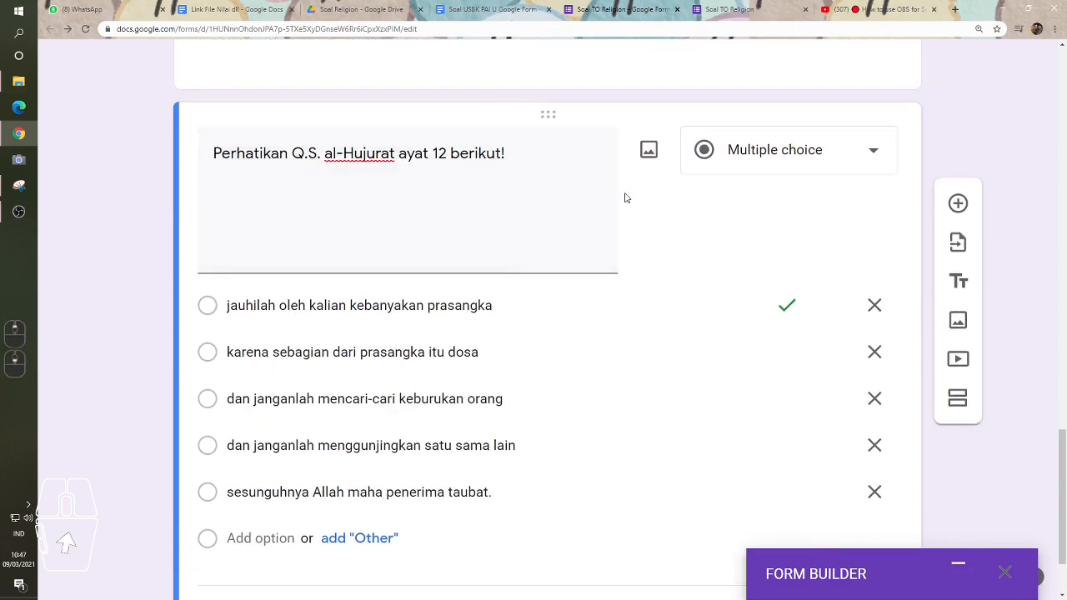
{"action": "left_click", "coordinate": [650, 151]}
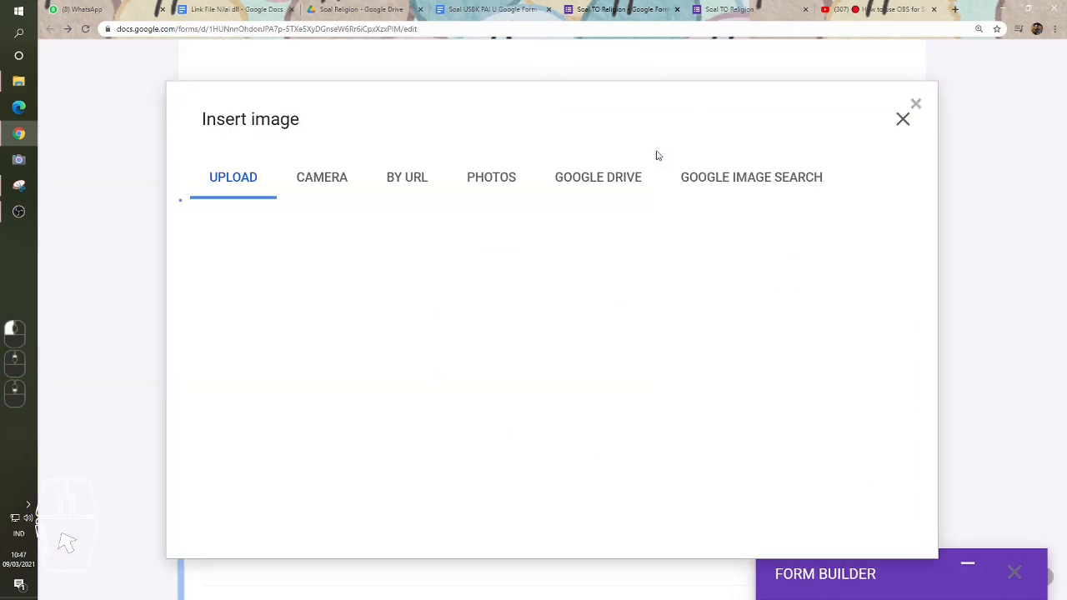
{"action": "left_click", "coordinate": [408, 186]}
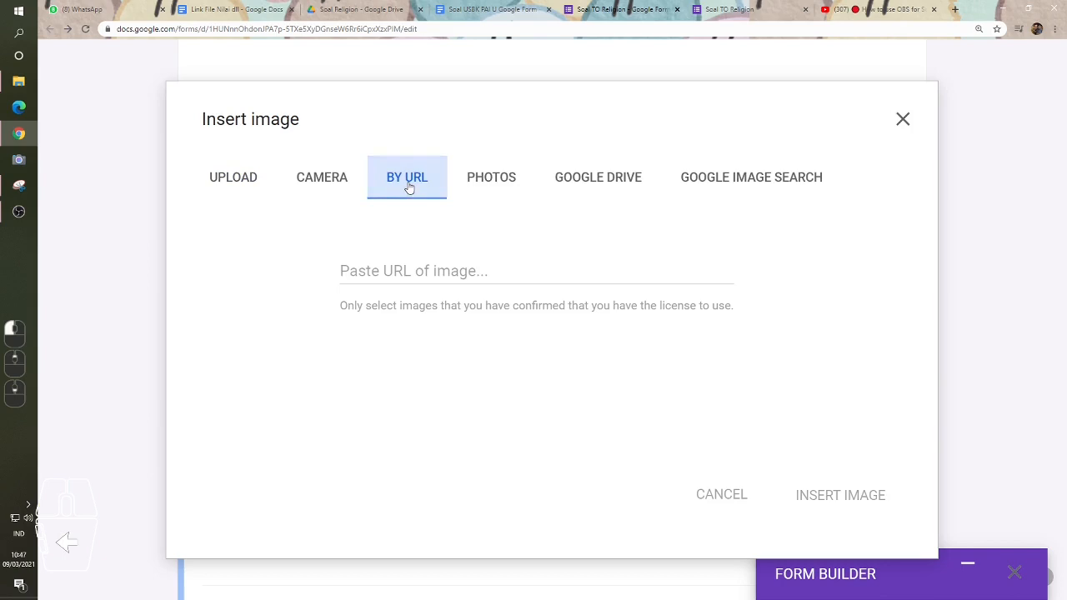
{"action": "right_click", "coordinate": [446, 270]}
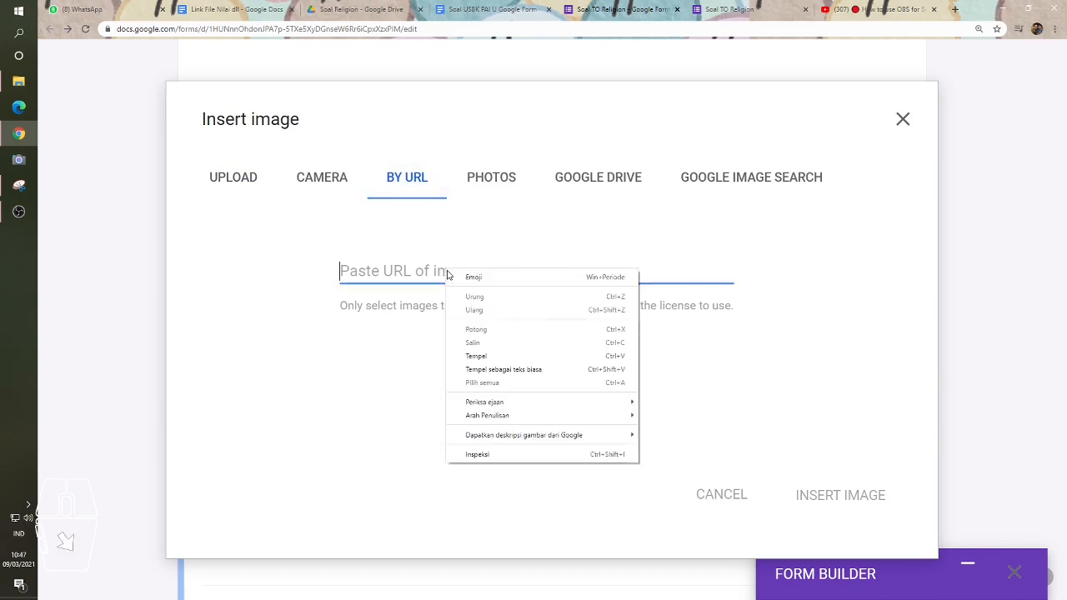
{"action": "left_click", "coordinate": [488, 357]}
{"action": "left_click", "coordinate": [851, 496]}
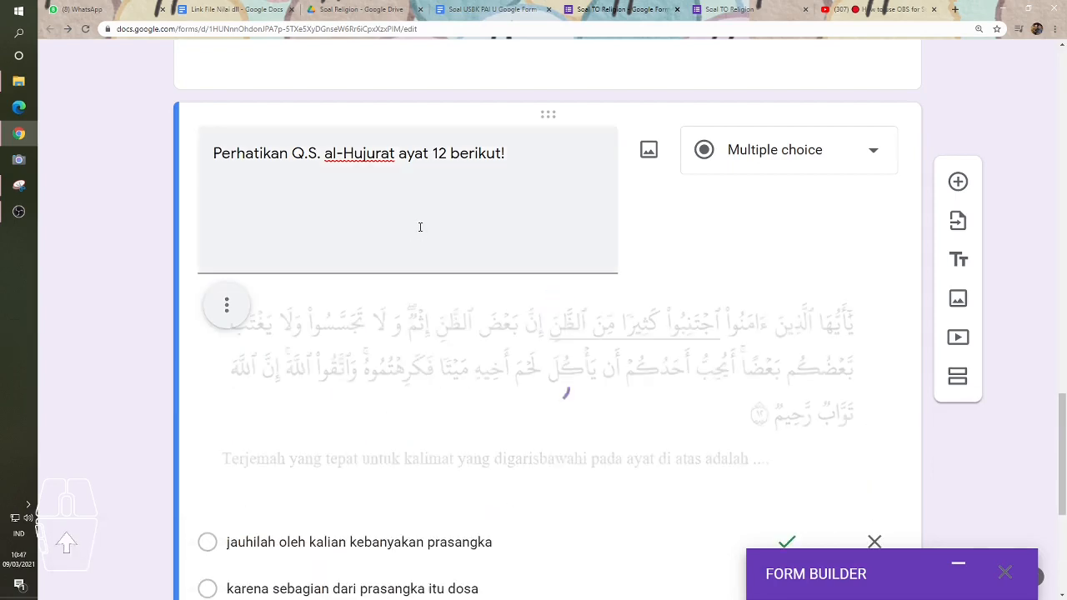
- Shrink the verse image inside the last al-Hujurat question so it is somewhat narrower than the question card
{"action": "scroll", "coordinate": [425, 230], "scroll_direction": "down", "scroll_amount": 4}
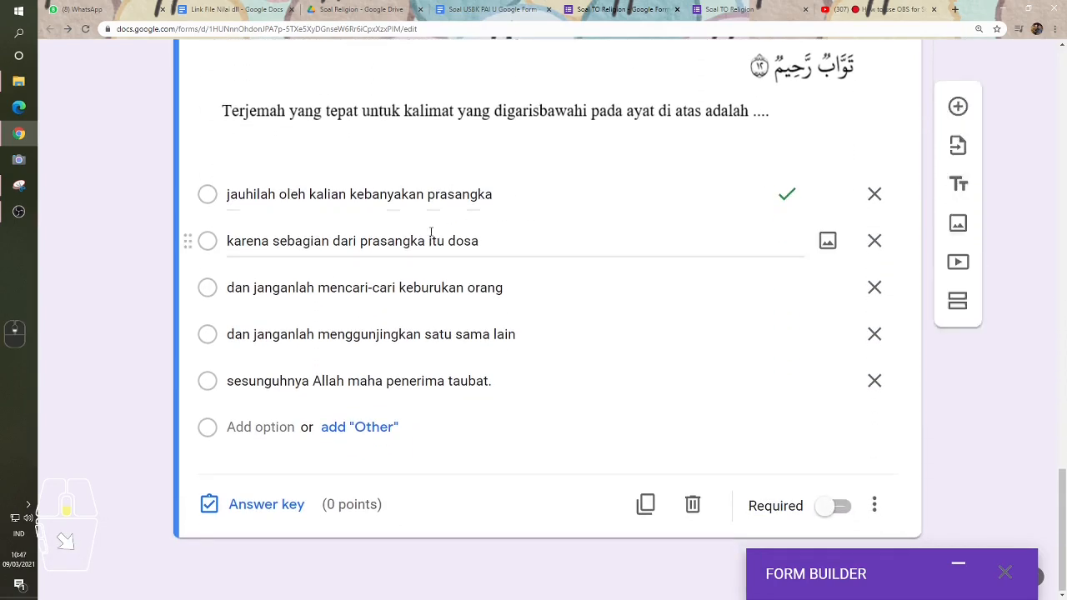
{"action": "scroll", "coordinate": [431, 232], "scroll_direction": "up", "scroll_amount": 3}
{"action": "left_click", "coordinate": [549, 270]}
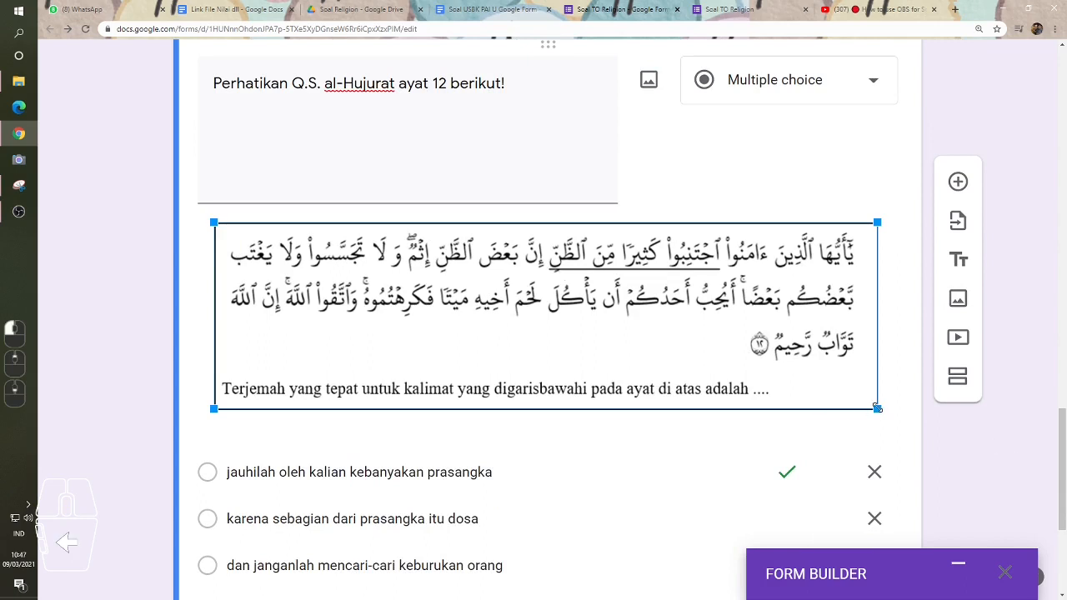
{"action": "left_click_drag", "start_coordinate": [877, 409], "coordinate": [796, 407]}
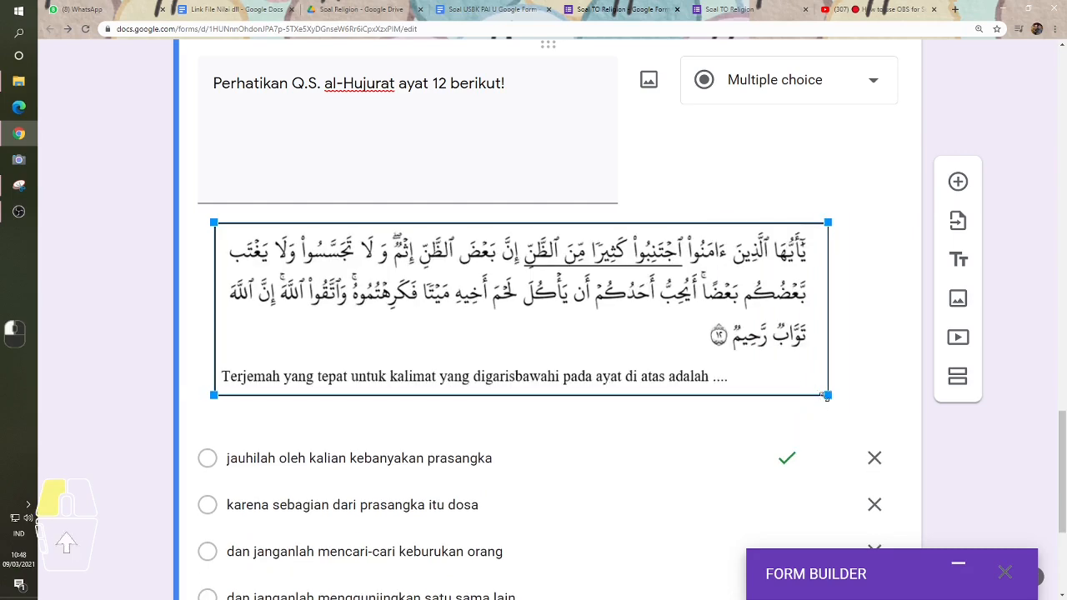
{"action": "left_click_drag", "start_coordinate": [827, 397], "coordinate": [796, 383]}
{"action": "left_click", "coordinate": [756, 181]}
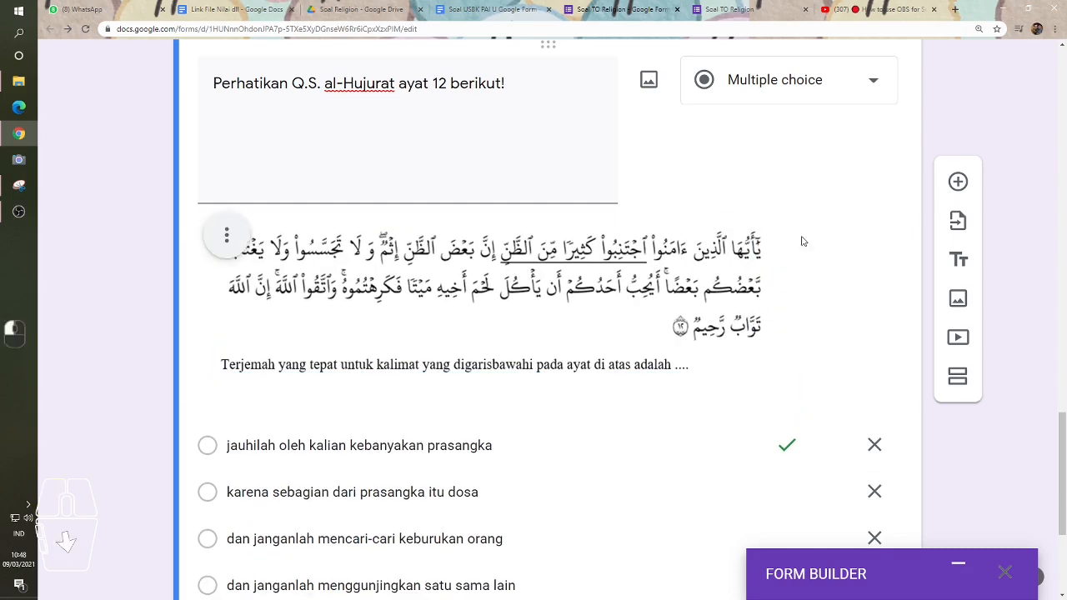
- Delete the separate "Untitled" verse image item above the last al-Hujurat question
{"action": "scroll", "coordinate": [770, 292], "scroll_direction": "up", "scroll_amount": 5}
{"action": "left_click", "coordinate": [490, 266]}
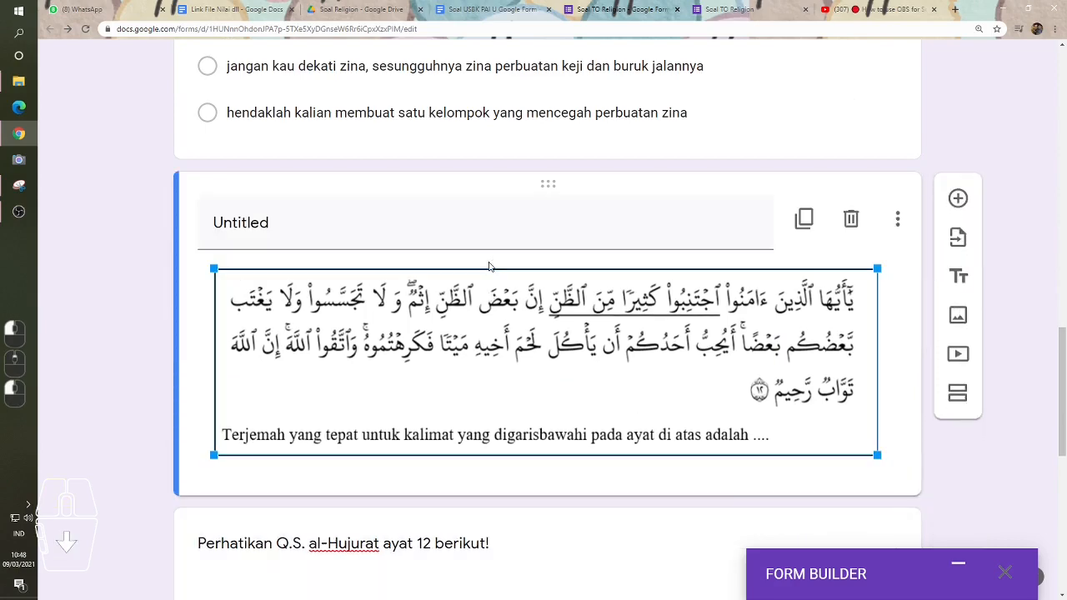
{"action": "left_click", "coordinate": [850, 219]}
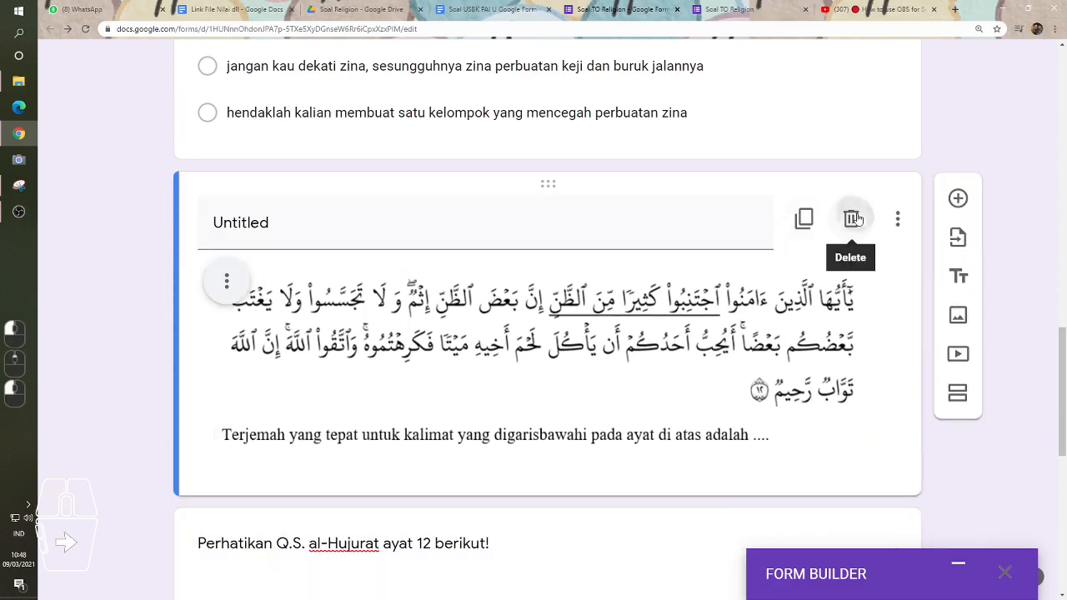
- Close the outdated Soal TO Religion preview and open a fresh preview of the form from the editor
{"action": "scroll", "coordinate": [464, 312], "scroll_direction": "down", "scroll_amount": 5}
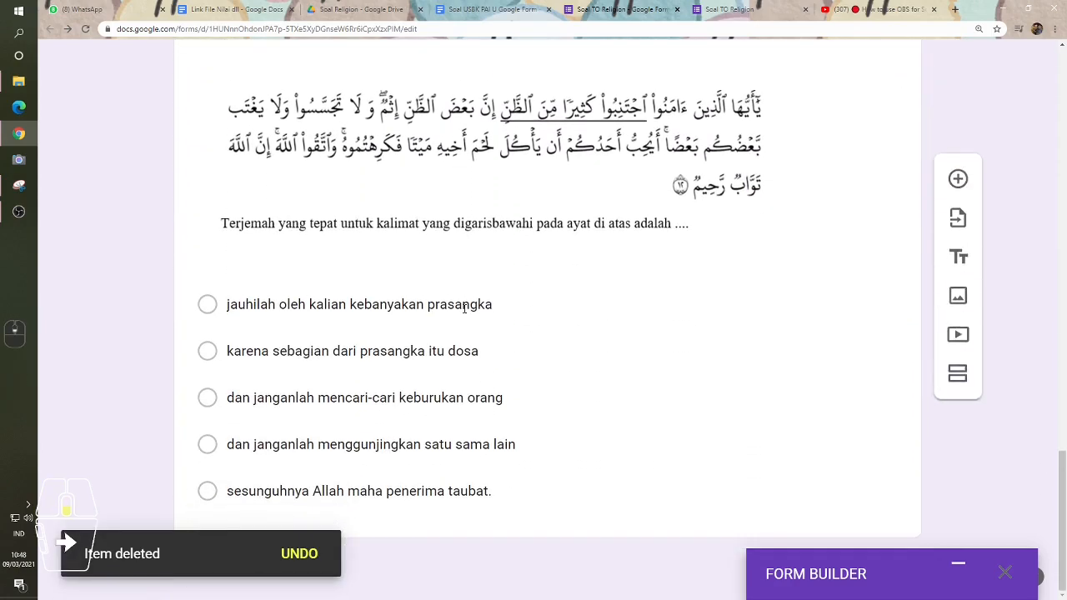
{"action": "left_click", "coordinate": [411, 350]}
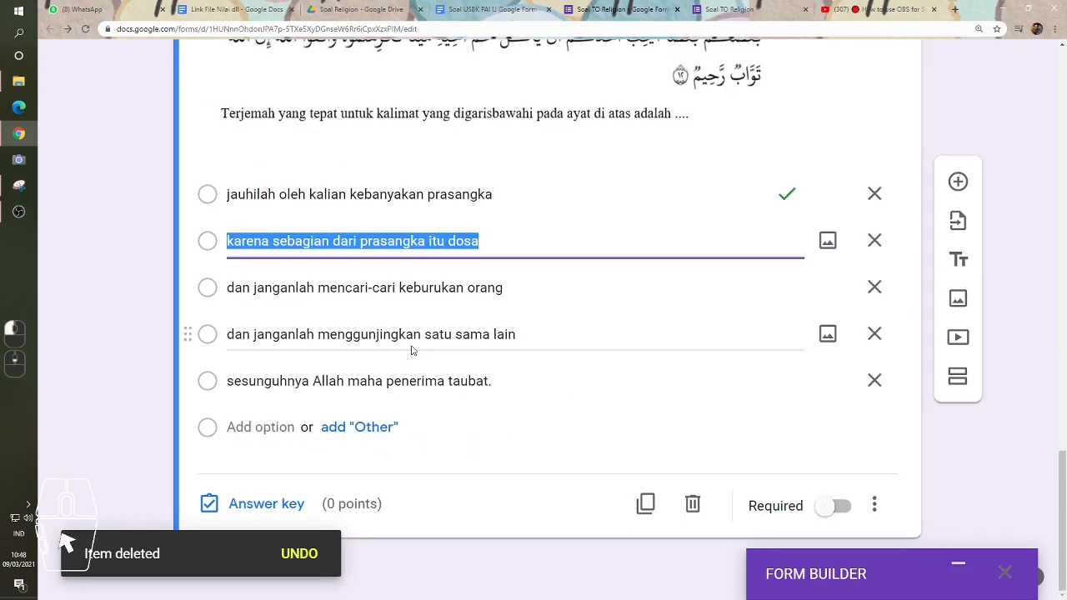
{"action": "left_click", "coordinate": [462, 195]}
{"action": "scroll", "coordinate": [516, 354], "scroll_direction": "up", "scroll_amount": 6}
{"action": "scroll", "coordinate": [516, 350], "scroll_direction": "up", "scroll_amount": 5}
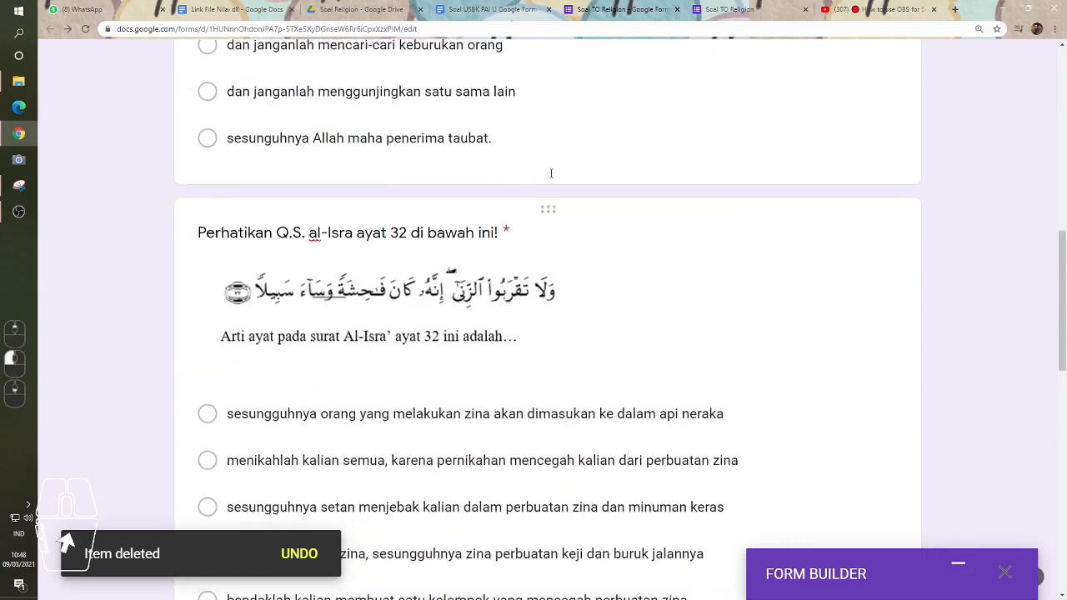
{"action": "left_click", "coordinate": [737, 9]}
{"action": "left_click", "coordinate": [805, 10]}
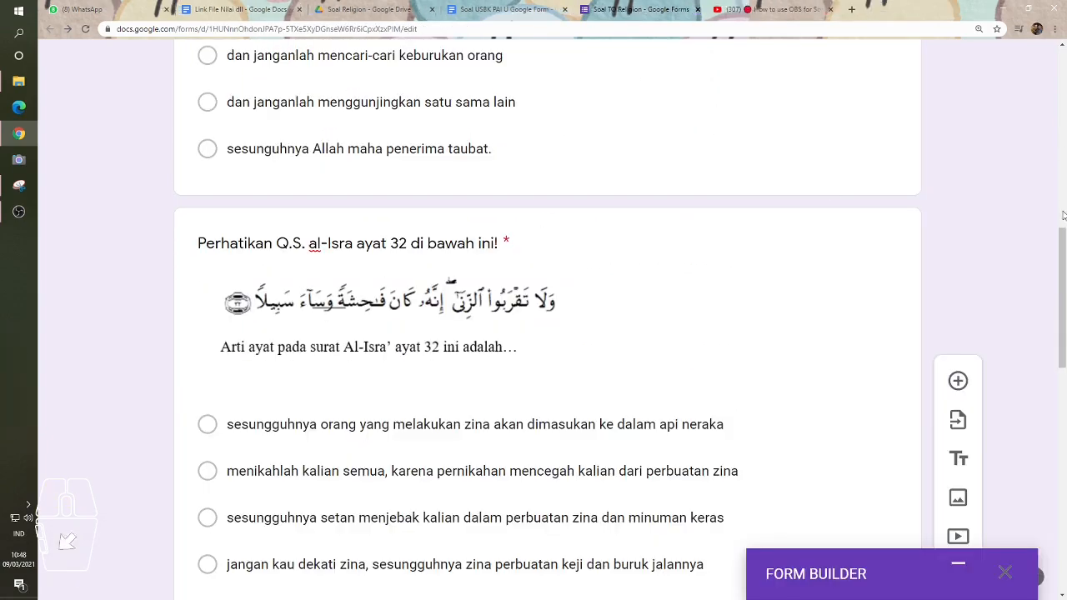
{"action": "left_click_drag", "start_coordinate": [1063, 276], "coordinate": [1062, 54]}
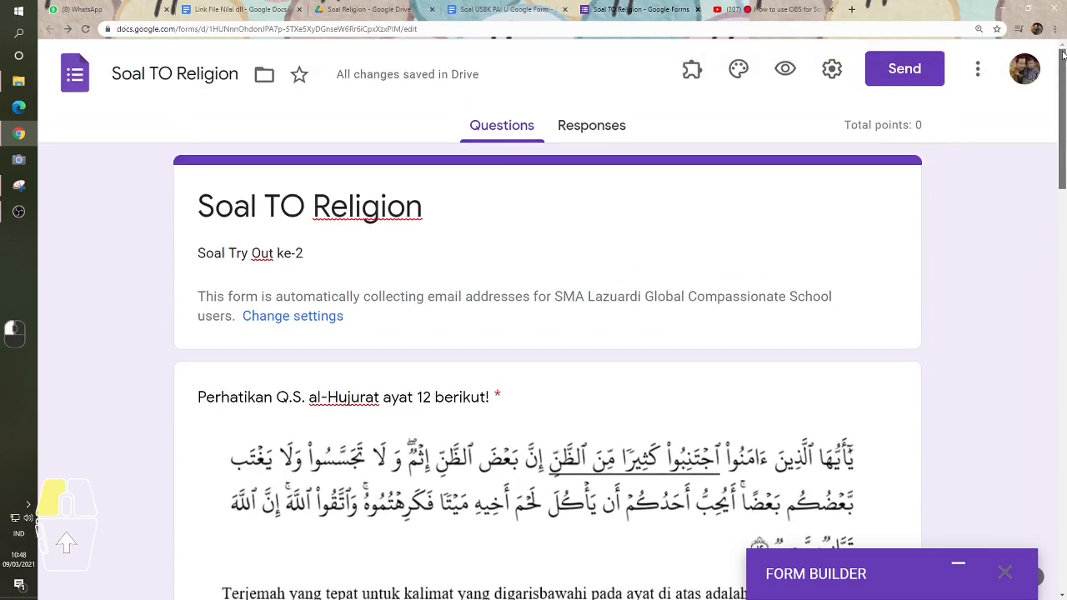
{"action": "left_click", "coordinate": [786, 68]}
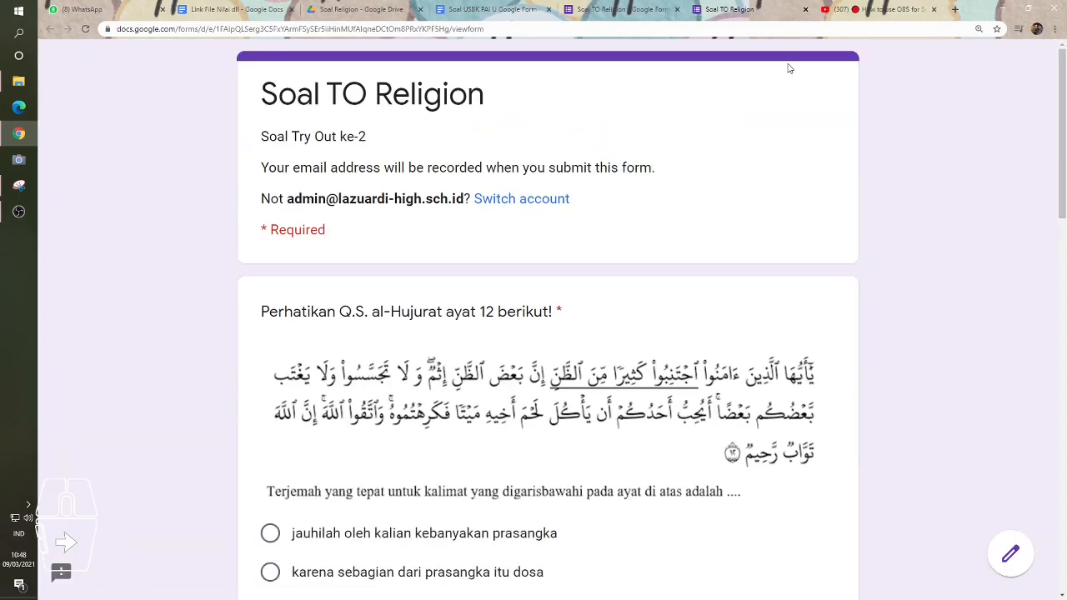
- Check the question text, verse images and answer options of the first al-Hujurat question and the al-Isra question in the preview
{"action": "scroll", "coordinate": [731, 238], "scroll_direction": "down", "scroll_amount": 3}
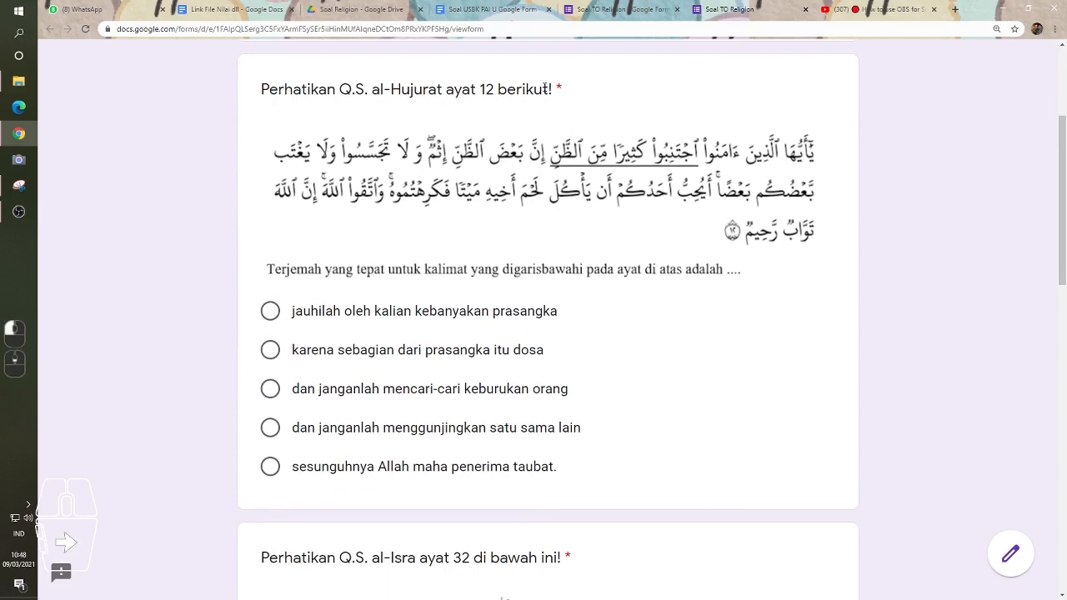
{"action": "left_click_drag", "start_coordinate": [555, 90], "coordinate": [269, 90]}
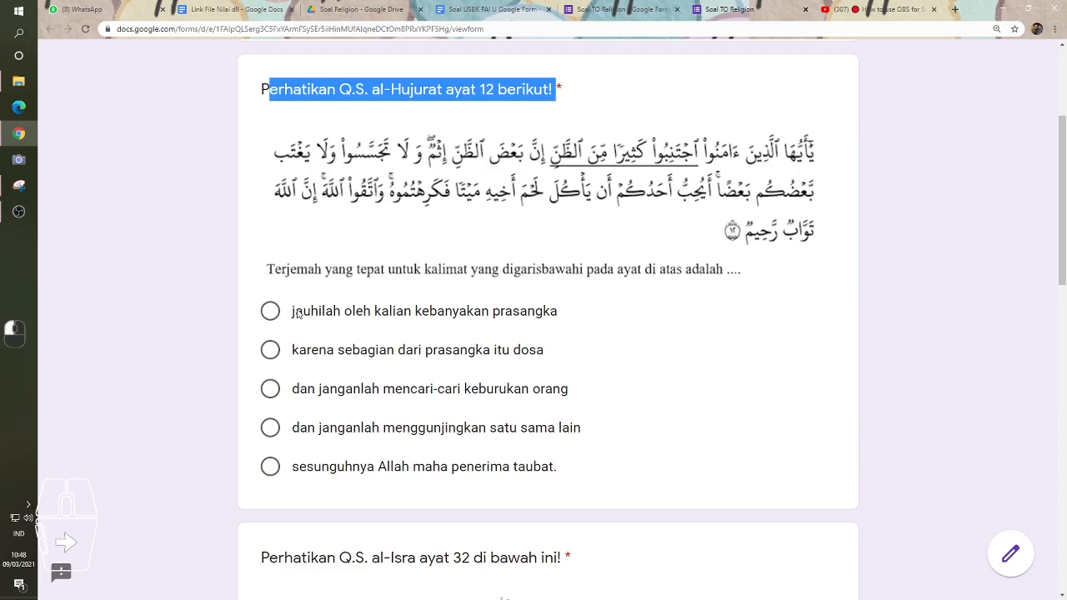
{"action": "left_click_drag", "start_coordinate": [296, 312], "coordinate": [483, 472]}
{"action": "scroll", "coordinate": [519, 375], "scroll_direction": "down", "scroll_amount": 3}
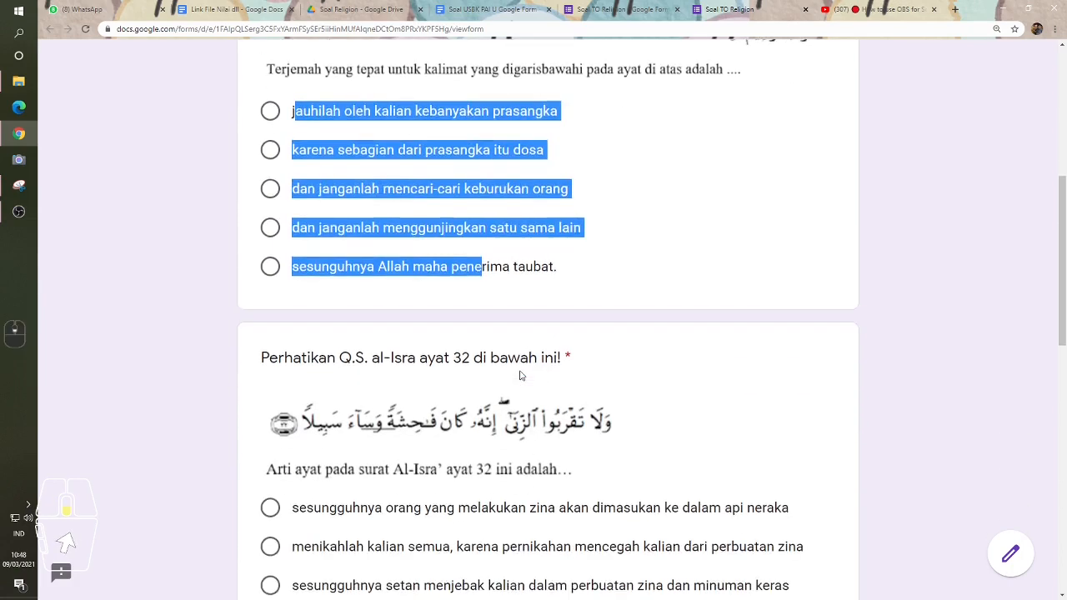
{"action": "scroll", "coordinate": [520, 375], "scroll_direction": "down", "scroll_amount": 2}
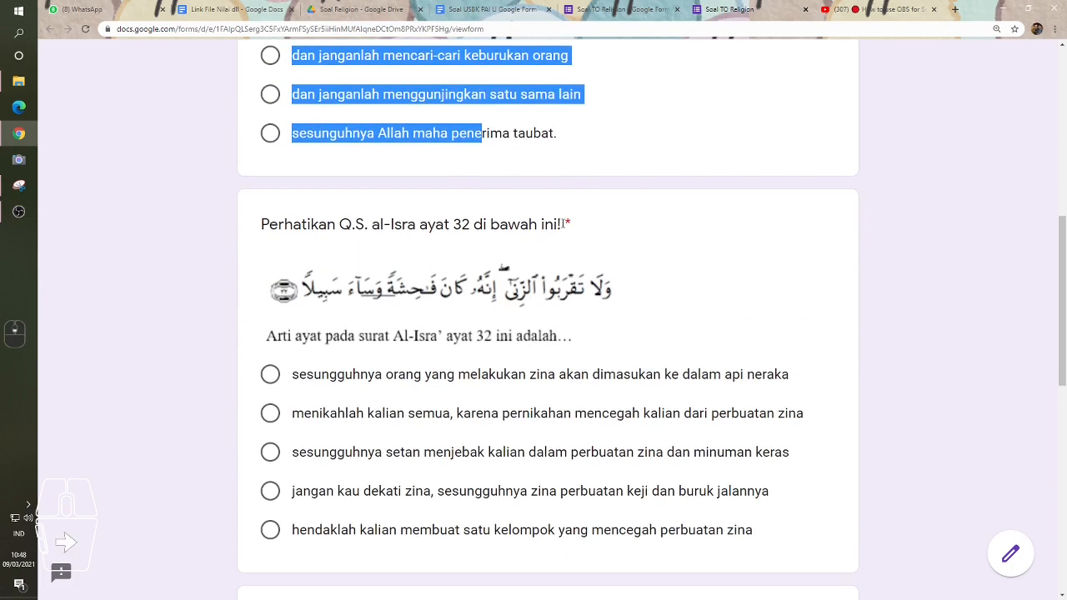
{"action": "left_click_drag", "start_coordinate": [564, 223], "coordinate": [255, 221]}
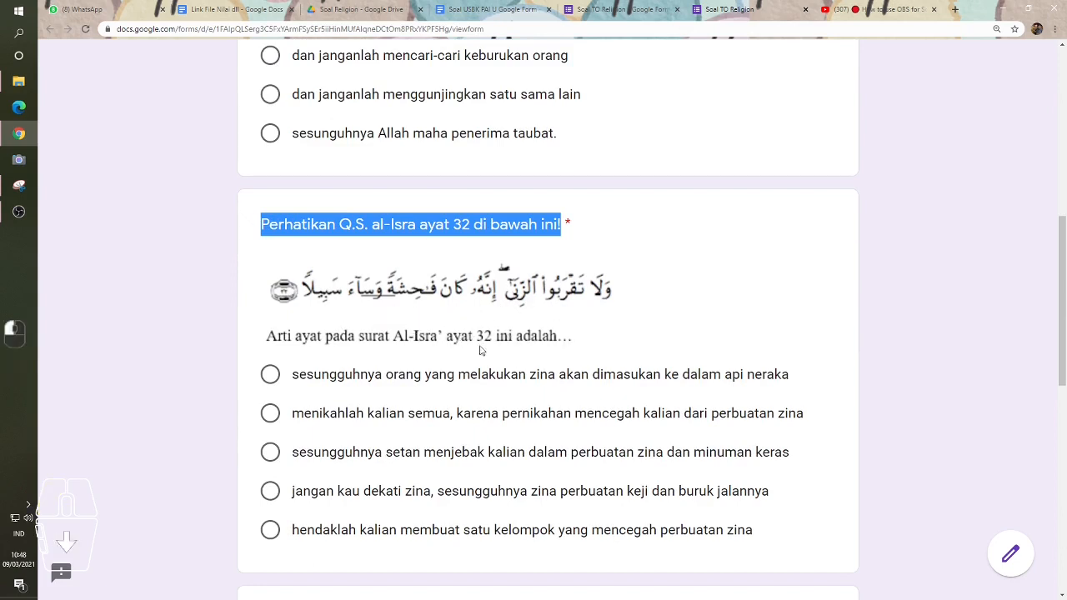
{"action": "left_click_drag", "start_coordinate": [299, 375], "coordinate": [580, 532]}
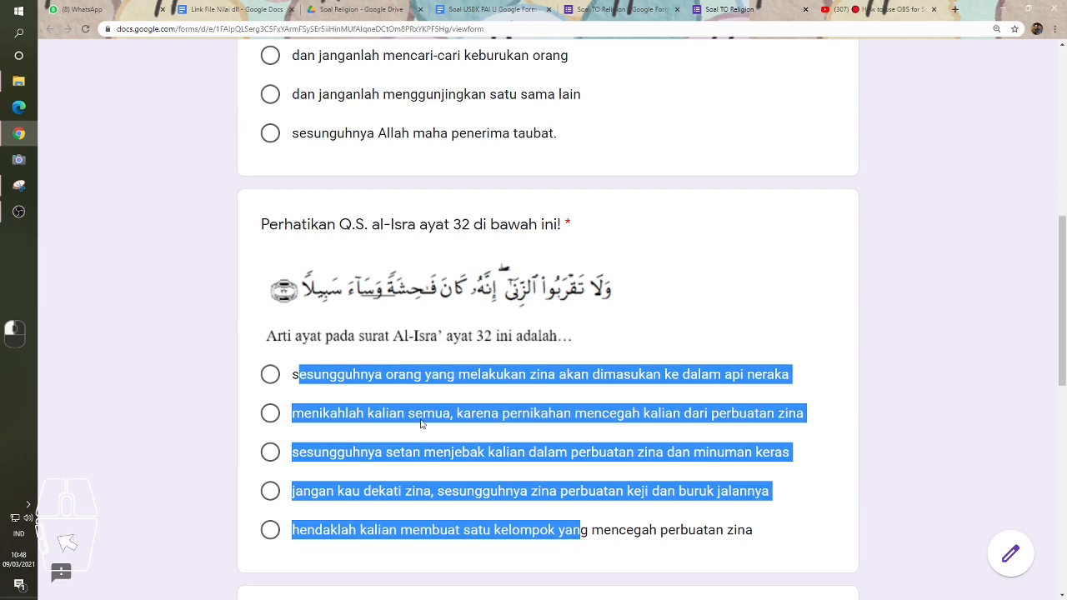
{"action": "left_click", "coordinate": [318, 375]}
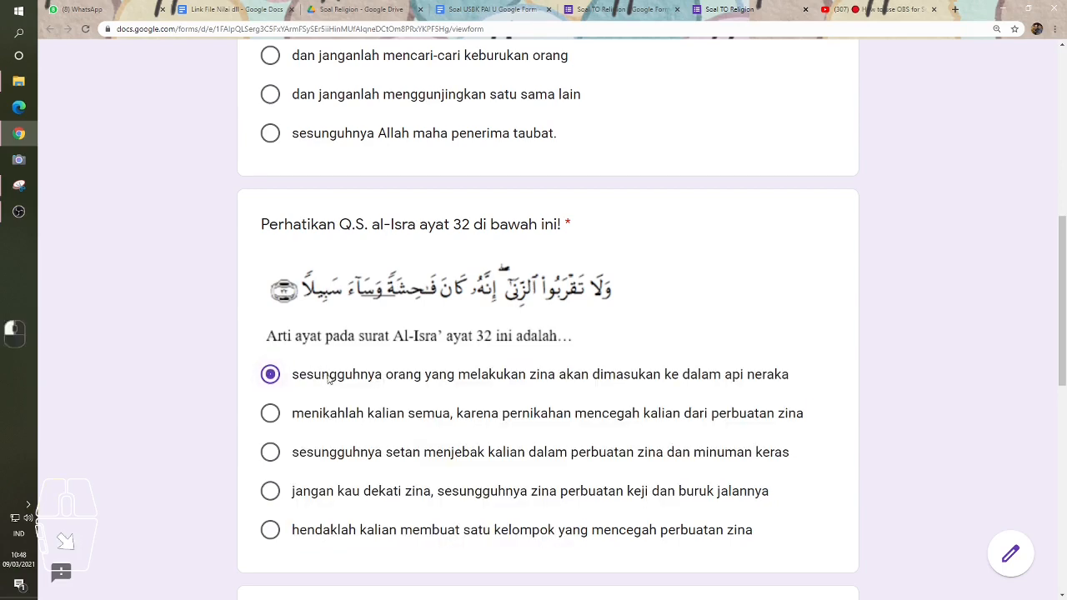
{"action": "left_click_drag", "start_coordinate": [329, 379], "coordinate": [360, 389]}
- Check the last al-Hujurat question in the preview for its title, verse image and answer options
{"action": "scroll", "coordinate": [494, 413], "scroll_direction": "down", "scroll_amount": 4}
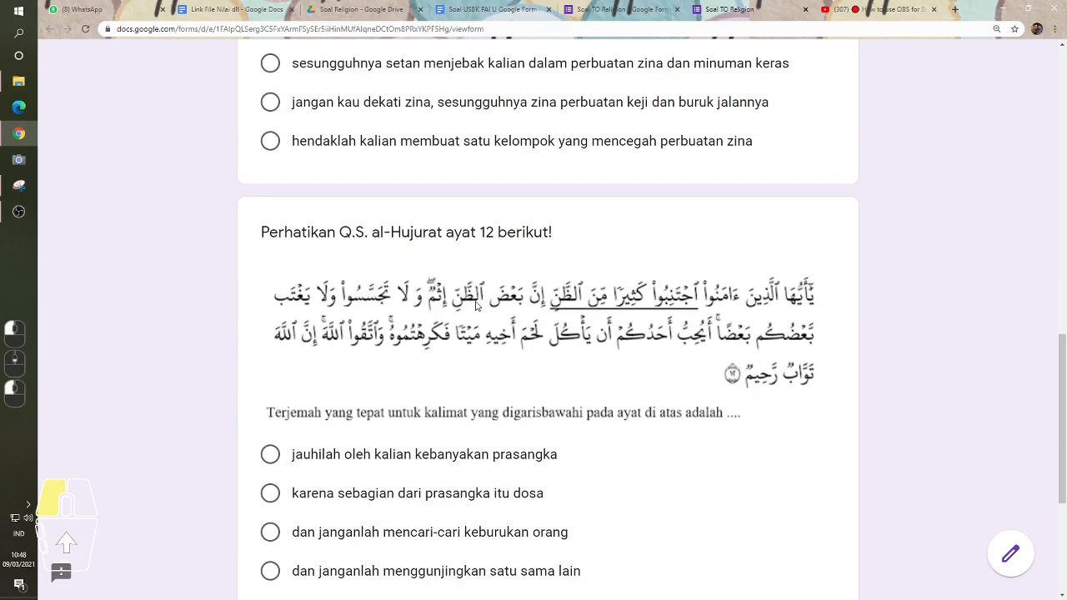
{"action": "left_click_drag", "start_coordinate": [456, 230], "coordinate": [276, 232]}
{"action": "left_click", "coordinate": [483, 236]}
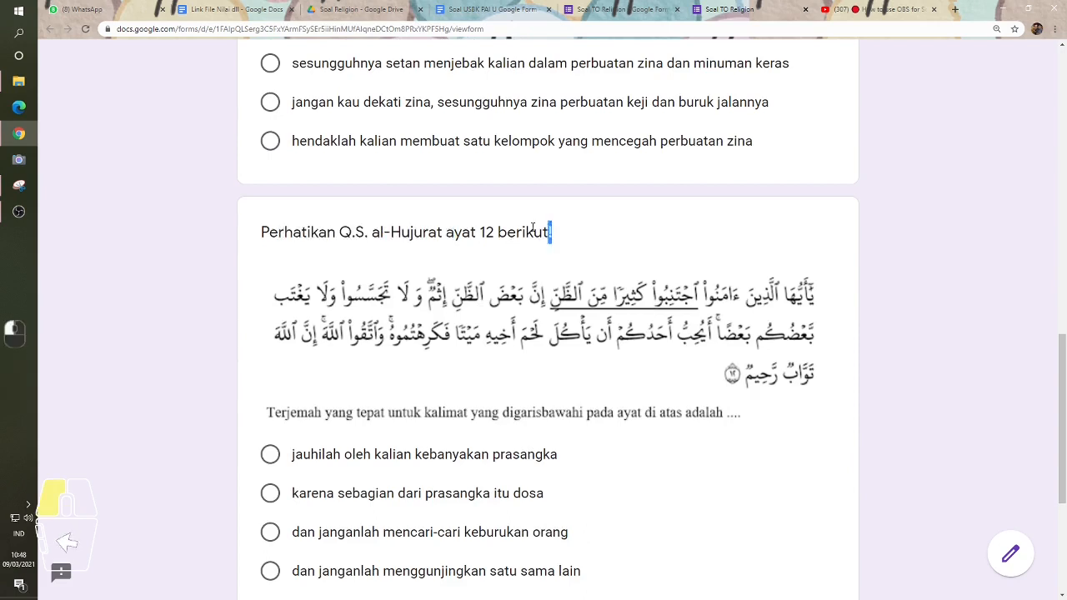
{"action": "left_click_drag", "start_coordinate": [551, 231], "coordinate": [259, 225]}
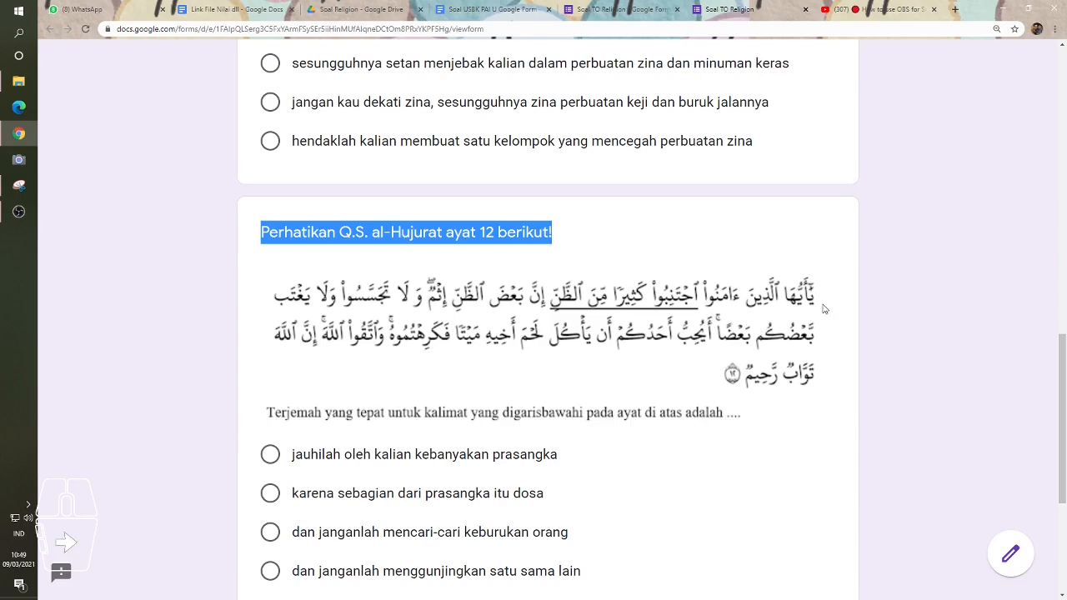
{"action": "scroll", "coordinate": [430, 279], "scroll_direction": "down", "scroll_amount": 2}
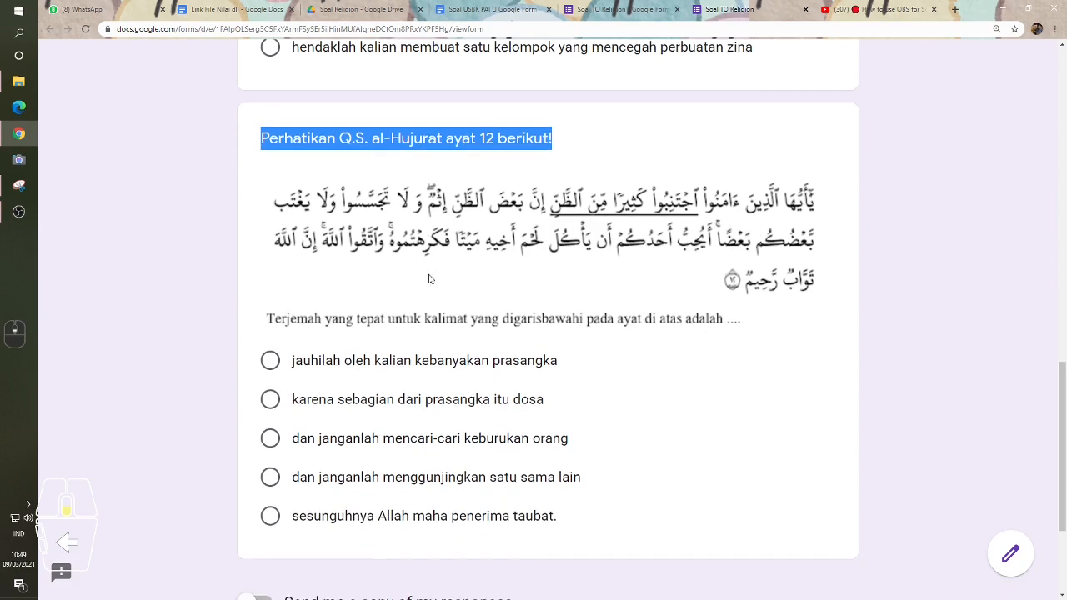
{"action": "left_click_drag", "start_coordinate": [302, 343], "coordinate": [465, 500]}
{"action": "scroll", "coordinate": [525, 405], "scroll_direction": "up", "scroll_amount": 2}
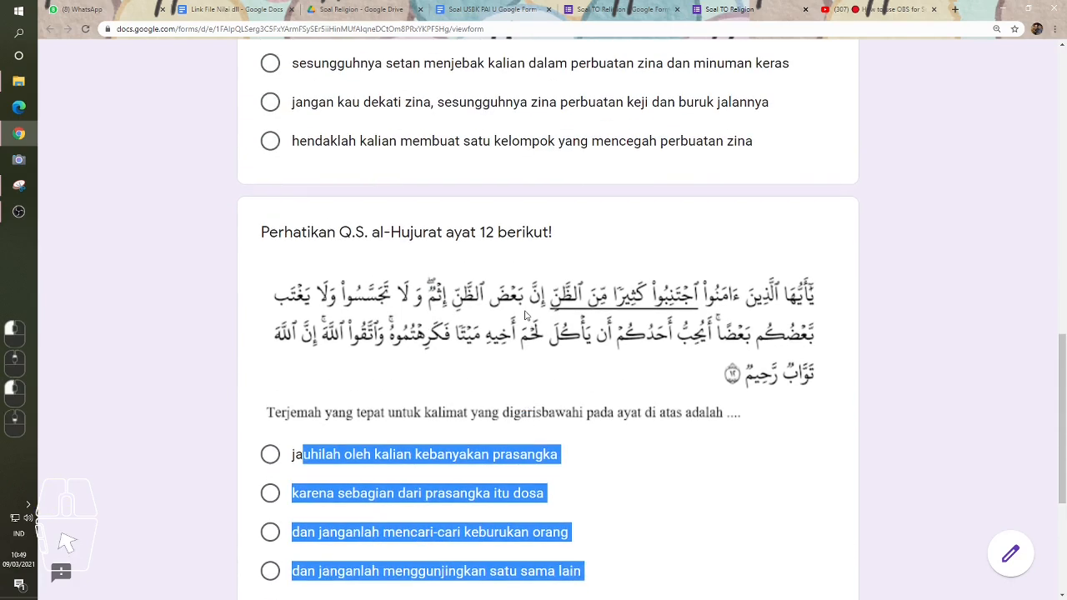
{"action": "scroll", "coordinate": [525, 315], "scroll_direction": "down", "scroll_amount": 1}
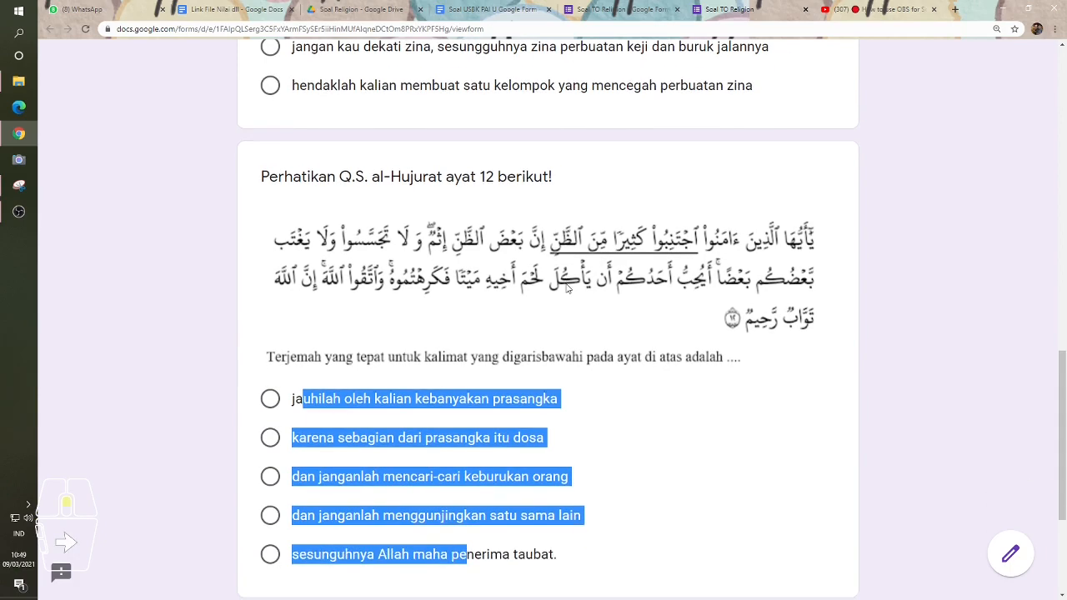
{"action": "scroll", "coordinate": [541, 317], "scroll_direction": "up", "scroll_amount": 2}
{"action": "scroll", "coordinate": [550, 333], "scroll_direction": "down", "scroll_amount": 1}
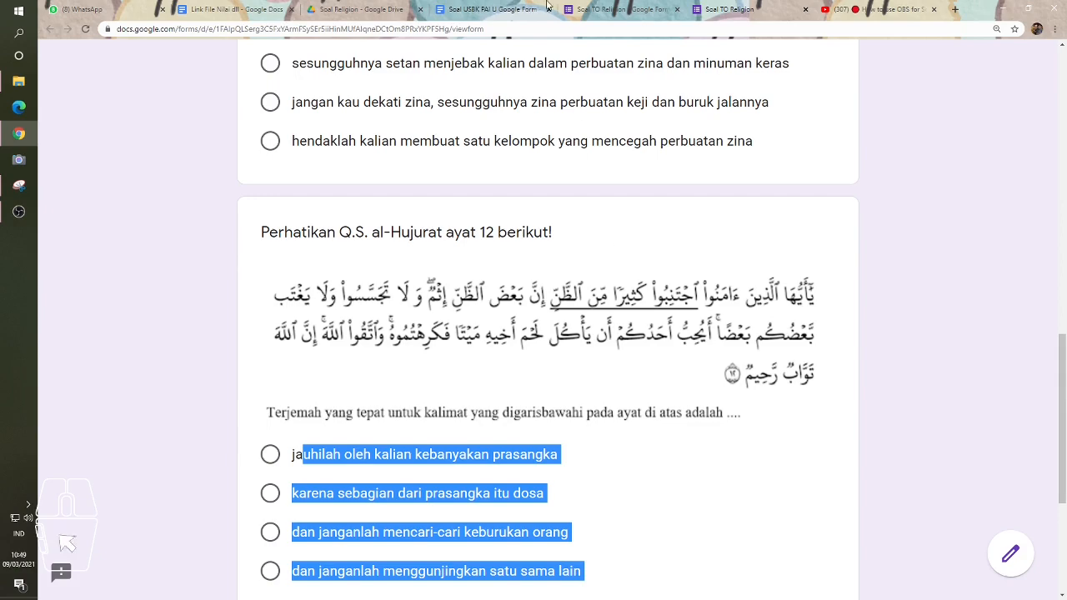
- In the Soal USBK PAI U Google Form document, move the line "Perhatikan Q.S. al-Hujurat ayat 12 berikut!" above its verse image
{"action": "left_click", "coordinate": [486, 9]}
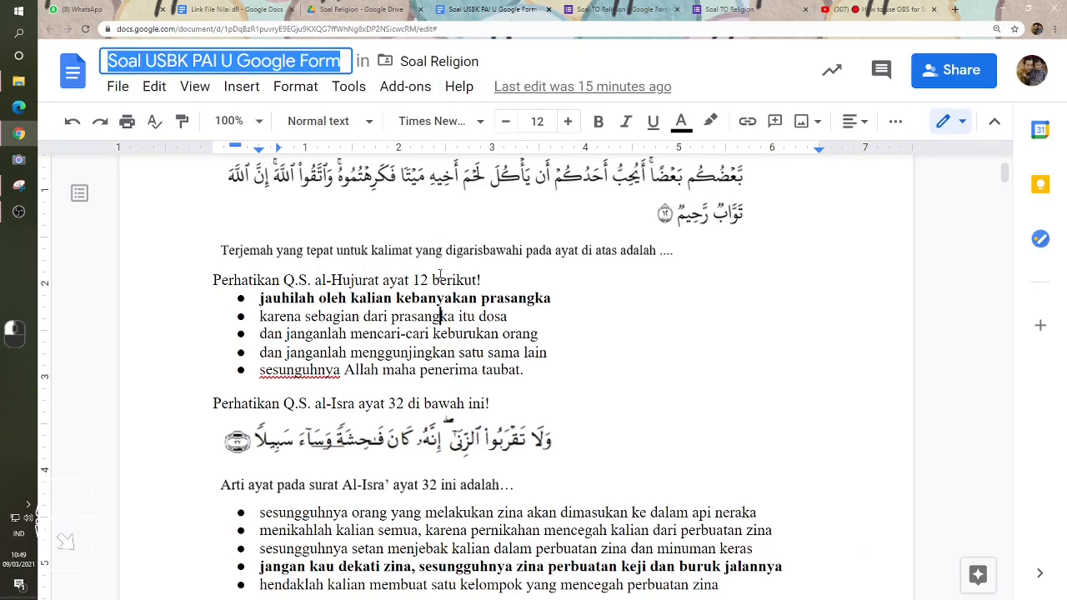
{"action": "scroll", "coordinate": [372, 320], "scroll_direction": "up", "scroll_amount": 3}
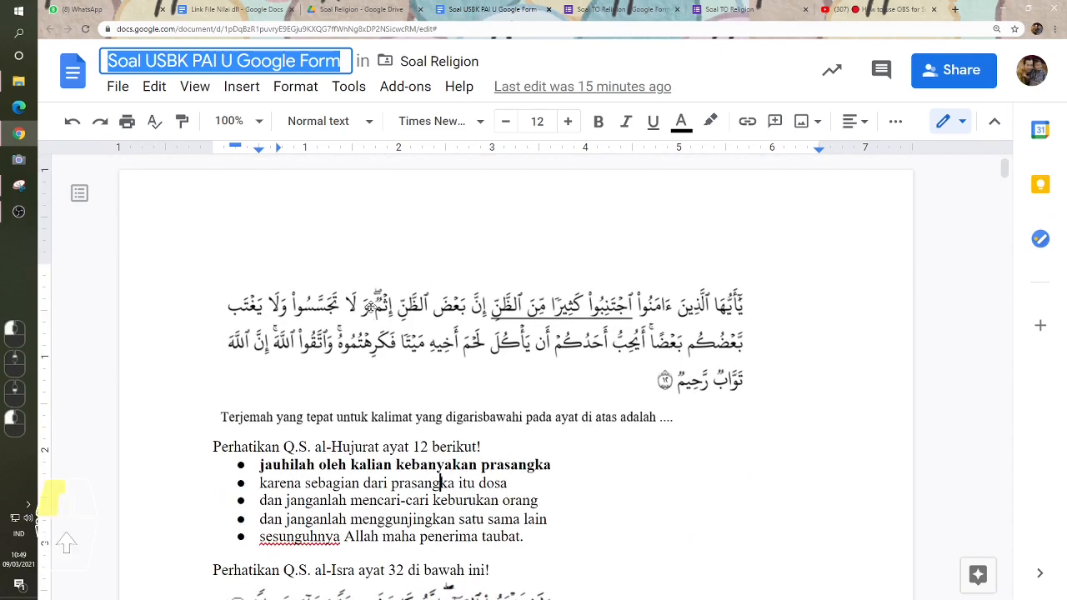
{"action": "left_click", "coordinate": [371, 320]}
{"action": "scroll", "coordinate": [419, 291], "scroll_direction": "down", "scroll_amount": 2}
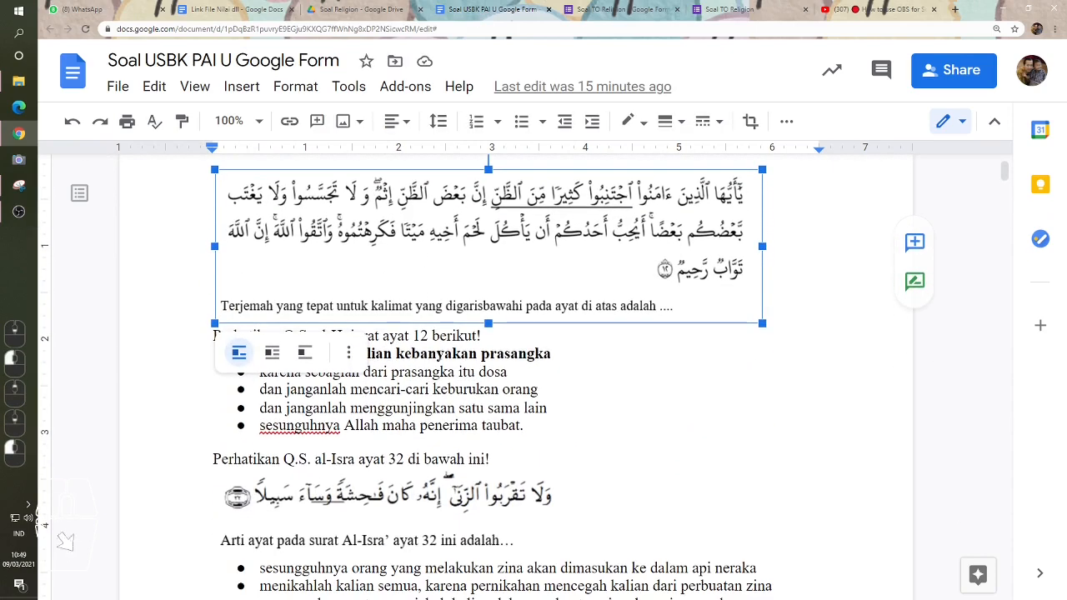
{"action": "left_click", "coordinate": [346, 335]}
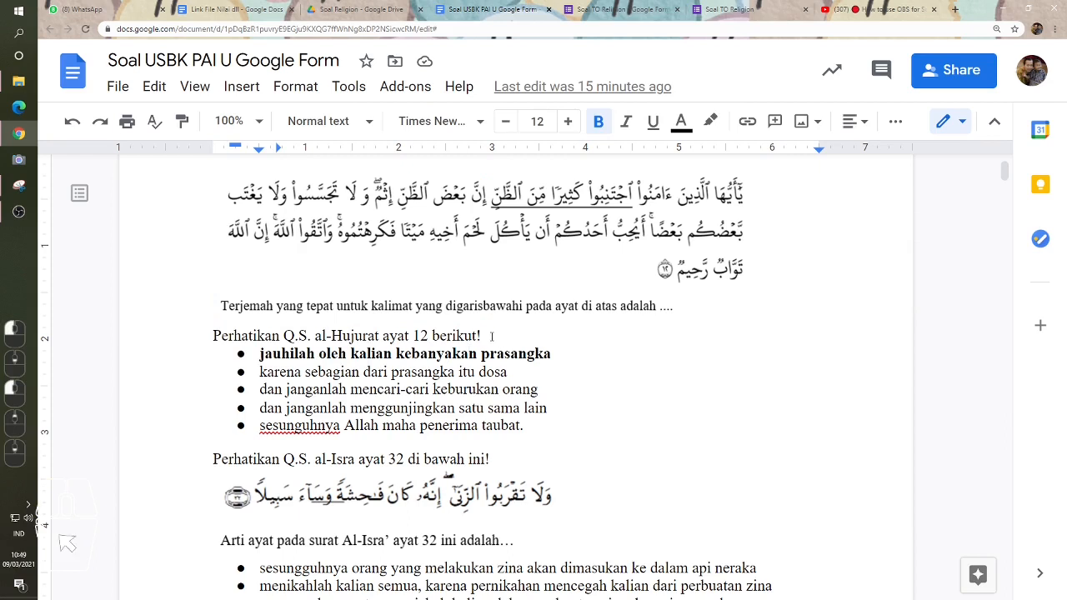
{"action": "left_click_drag", "start_coordinate": [492, 336], "coordinate": [214, 333]}
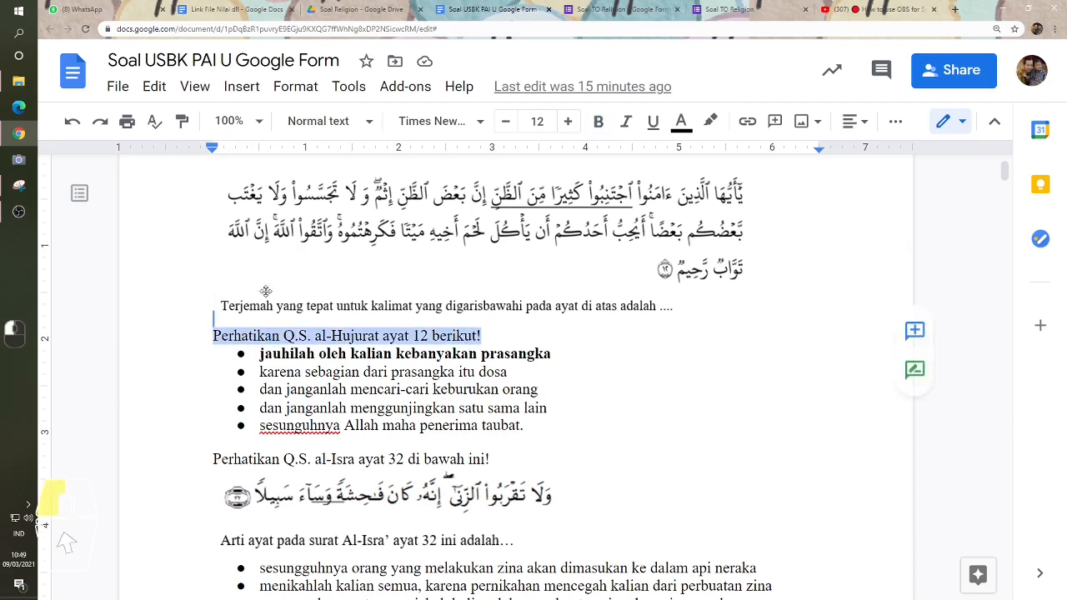
{"action": "scroll", "coordinate": [265, 291], "scroll_direction": "up", "scroll_amount": 1}
{"action": "left_click_drag", "start_coordinate": [233, 217], "coordinate": [232, 218]}
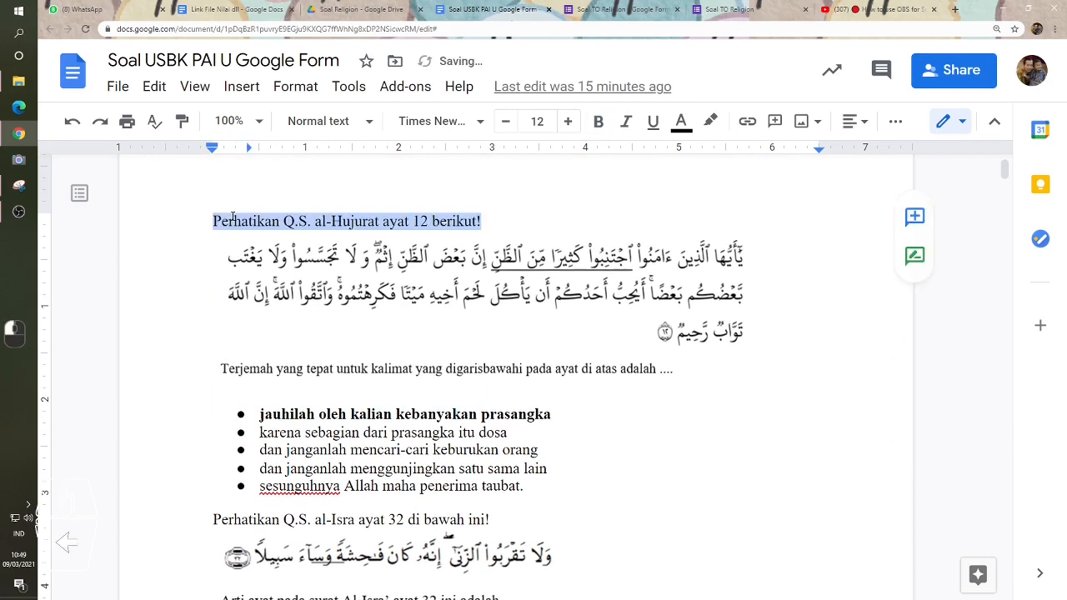
- Delete the empty line between the al-Hujurat verse image and its answer options
{"action": "left_click", "coordinate": [314, 307]}
{"action": "left_click", "coordinate": [768, 342]}
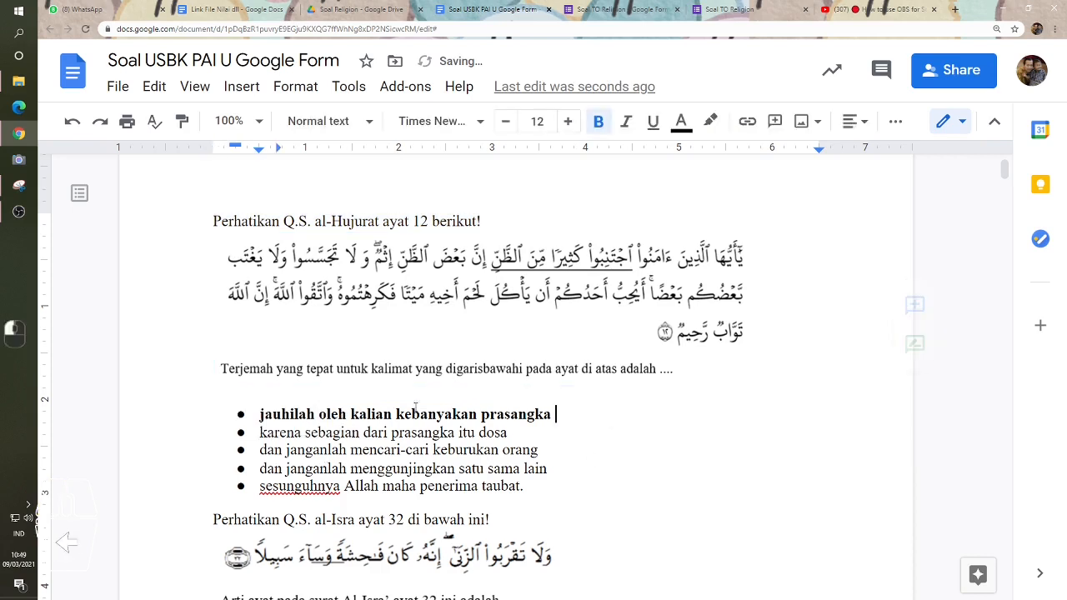
{"action": "key", "text": "Delete"}
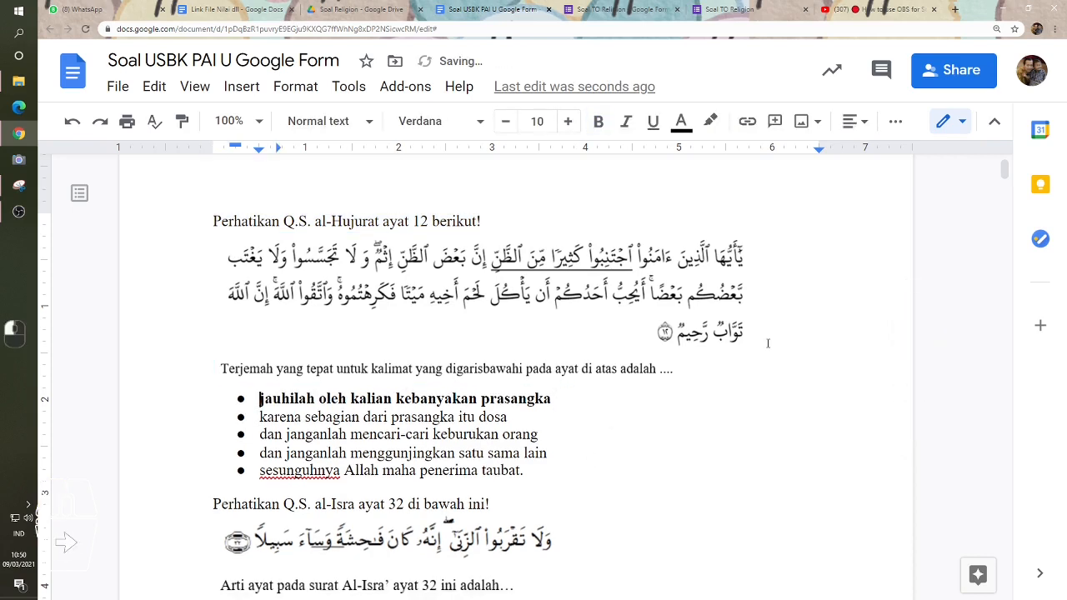
{"action": "left_click", "coordinate": [340, 281]}
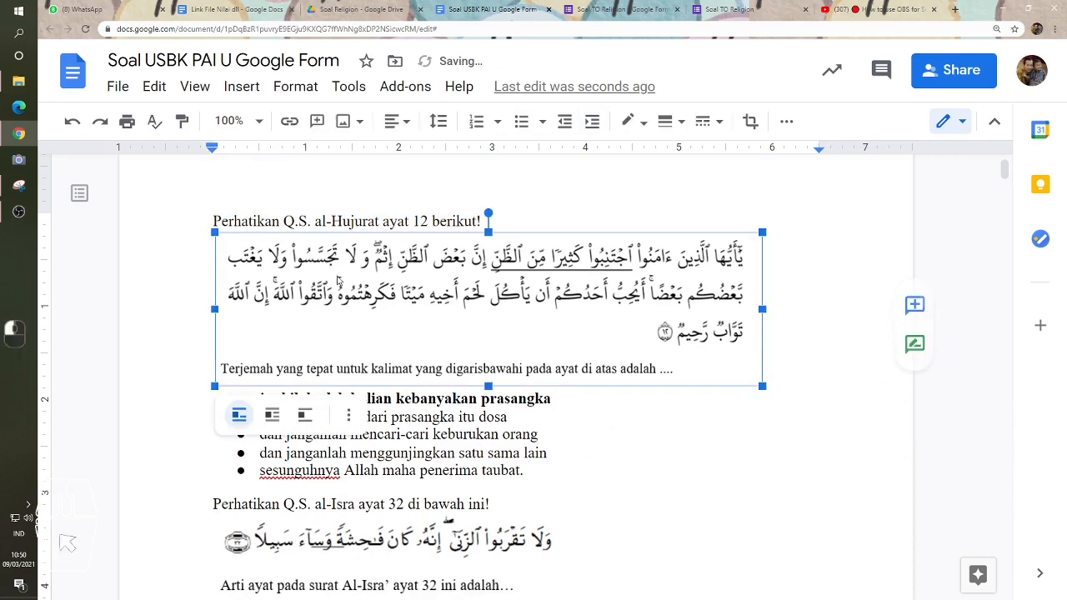
{"action": "left_click", "coordinate": [324, 221]}
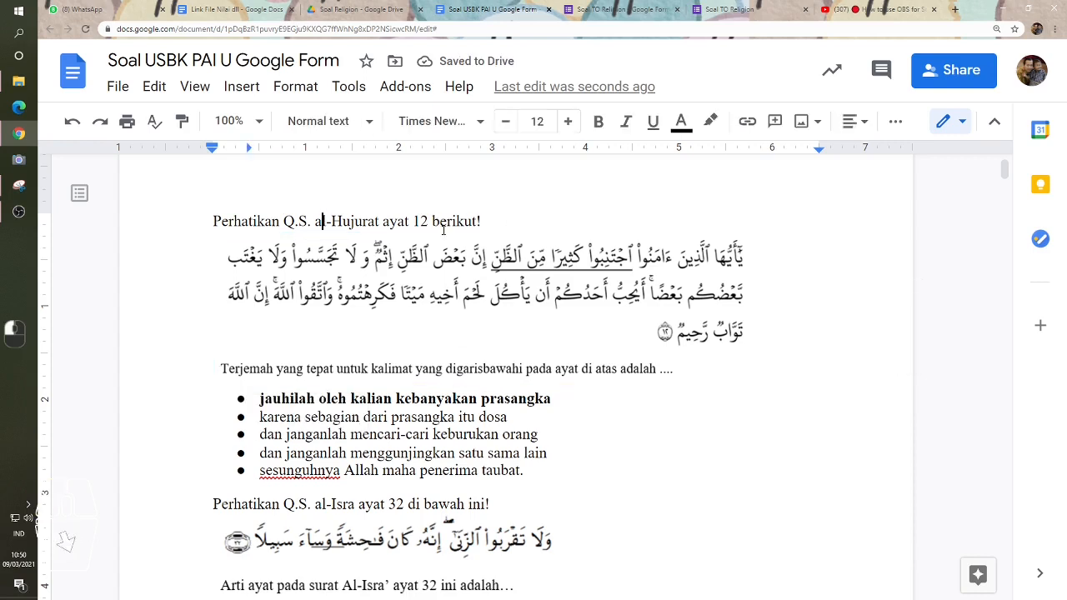
{"action": "left_click", "coordinate": [480, 417]}
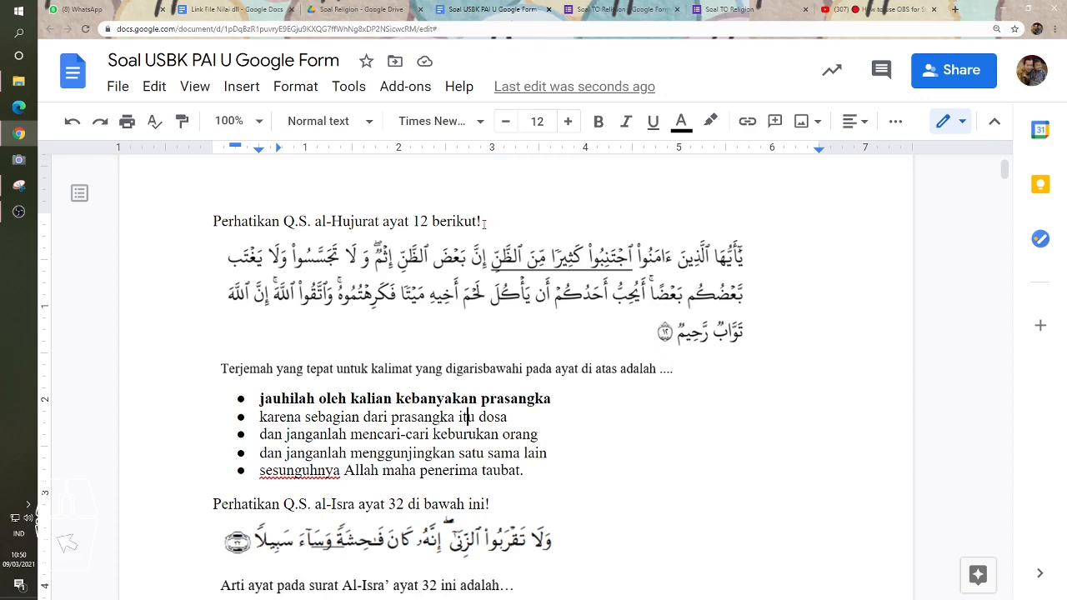
{"action": "left_click_drag", "start_coordinate": [478, 221], "coordinate": [452, 222]}
{"action": "left_click_drag", "start_coordinate": [330, 221], "coordinate": [284, 222]}
{"action": "left_click", "coordinate": [402, 275]}
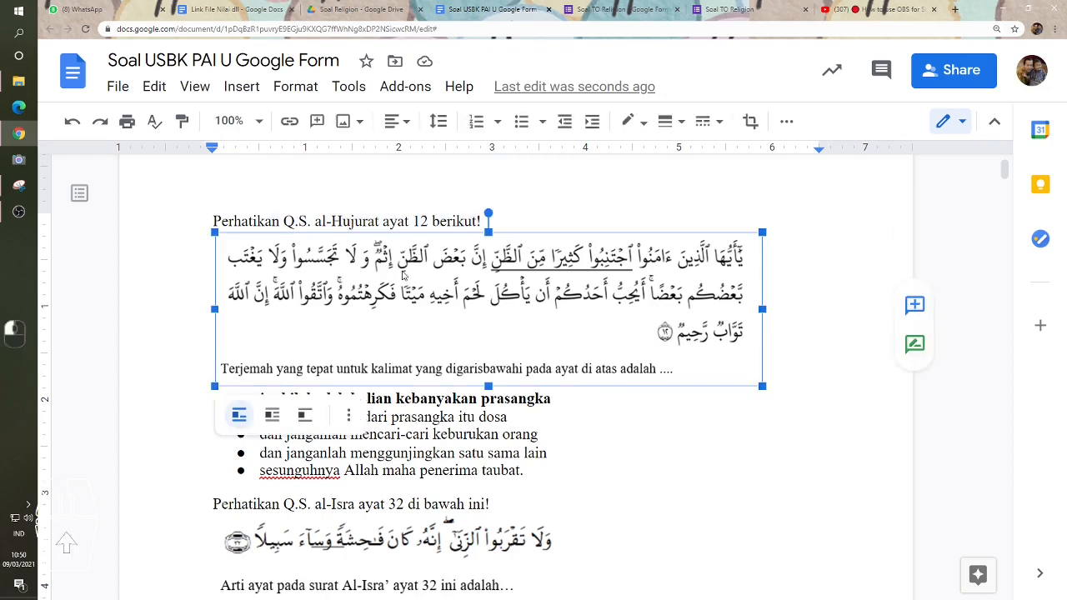
{"action": "left_click", "coordinate": [617, 430]}
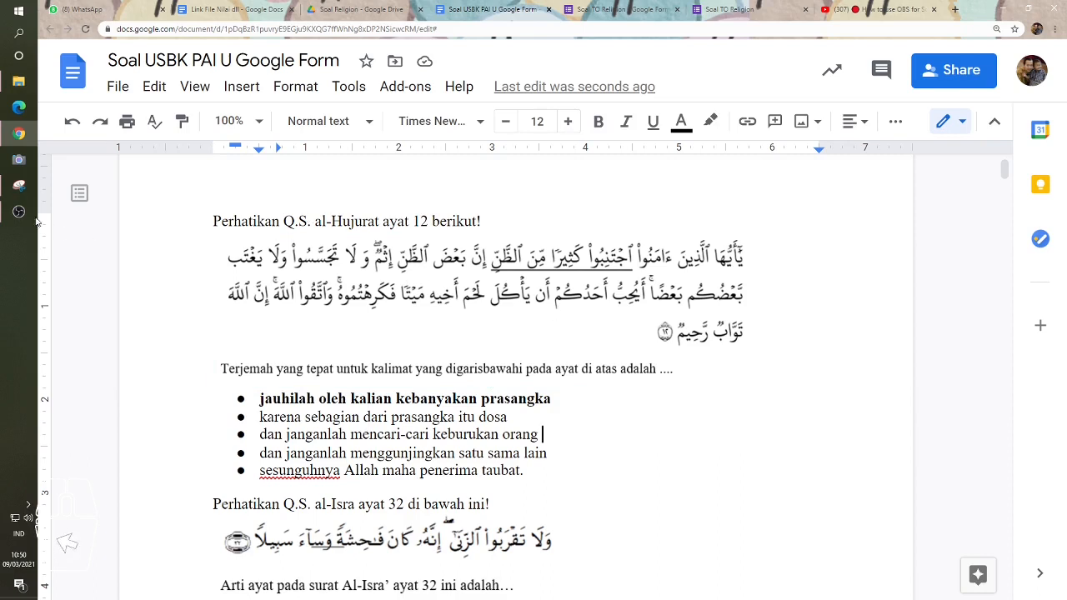
- Switch to Snipping Tool, capture the al-Hujurat question from its title line through the Terjemah question line, and copy the snip
{"action": "left_click", "coordinate": [25, 191]}
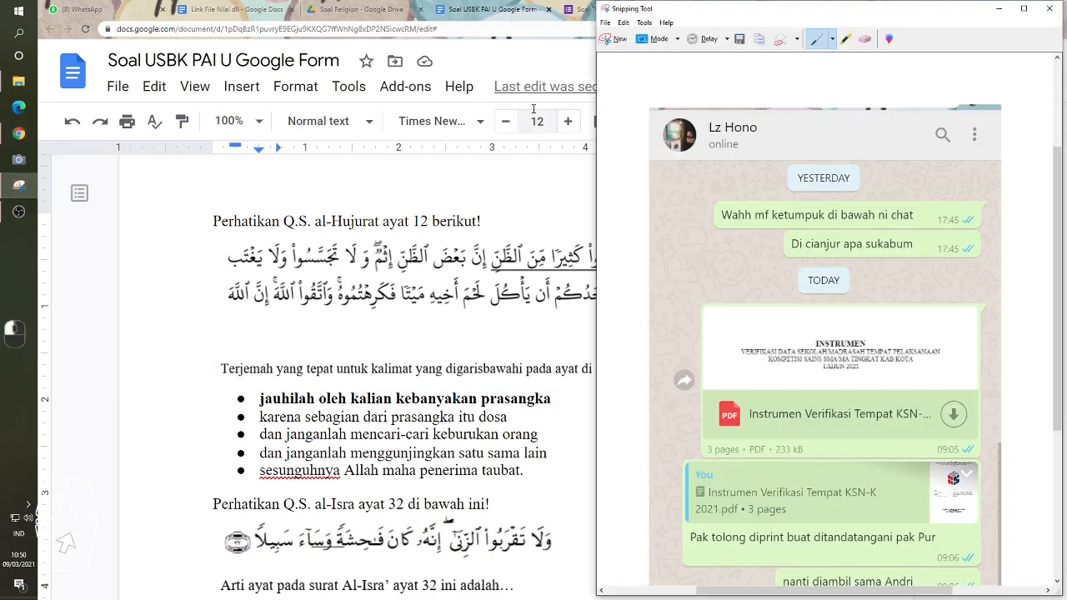
{"action": "left_click", "coordinate": [609, 38]}
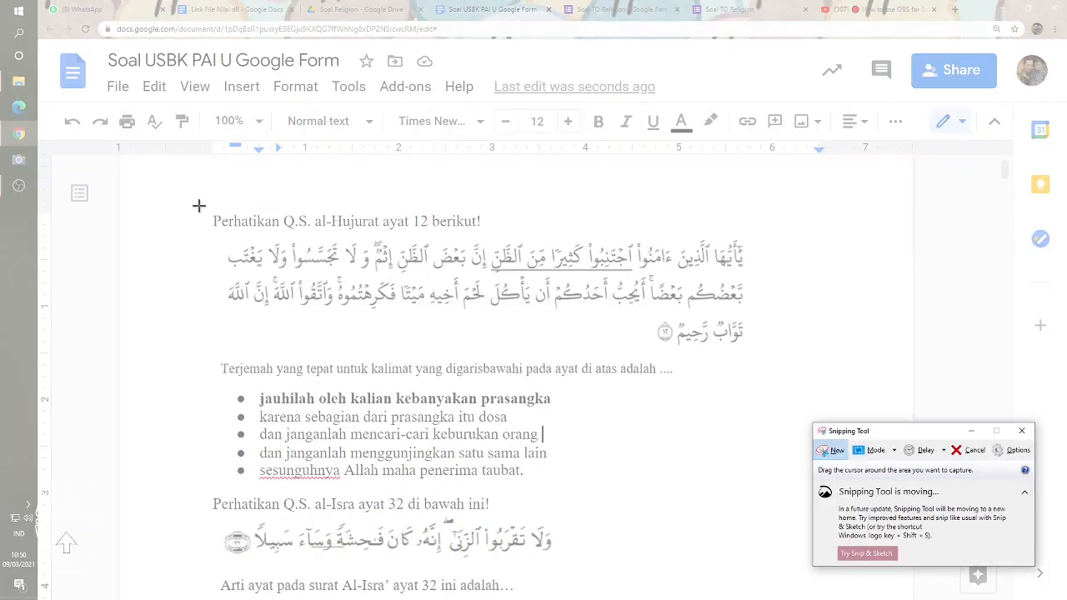
{"action": "left_click_drag", "start_coordinate": [206, 204], "coordinate": [758, 382]}
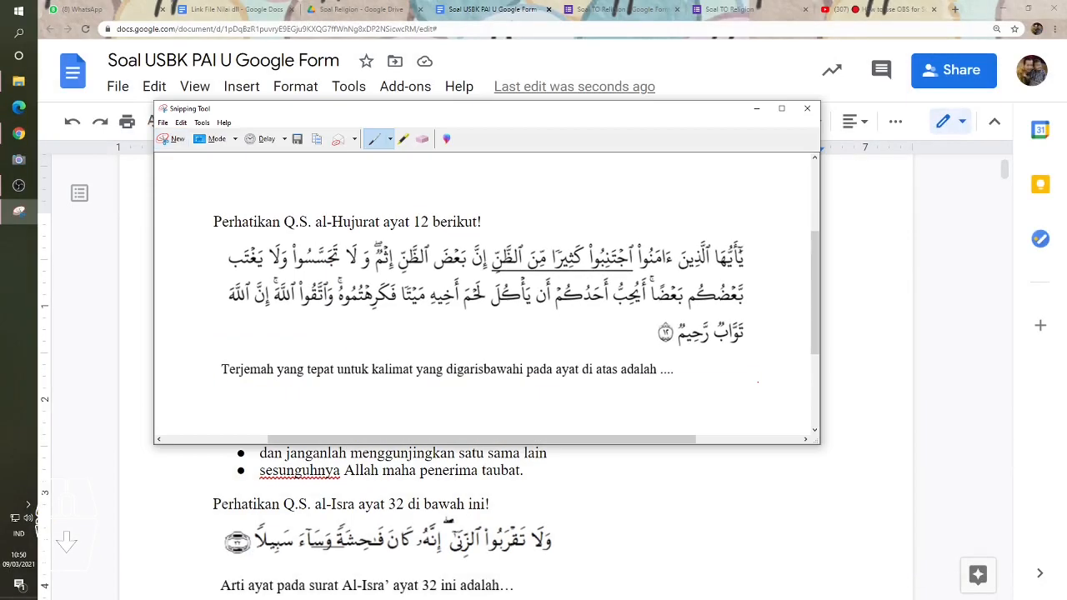
{"action": "key", "text": "ctrl"}
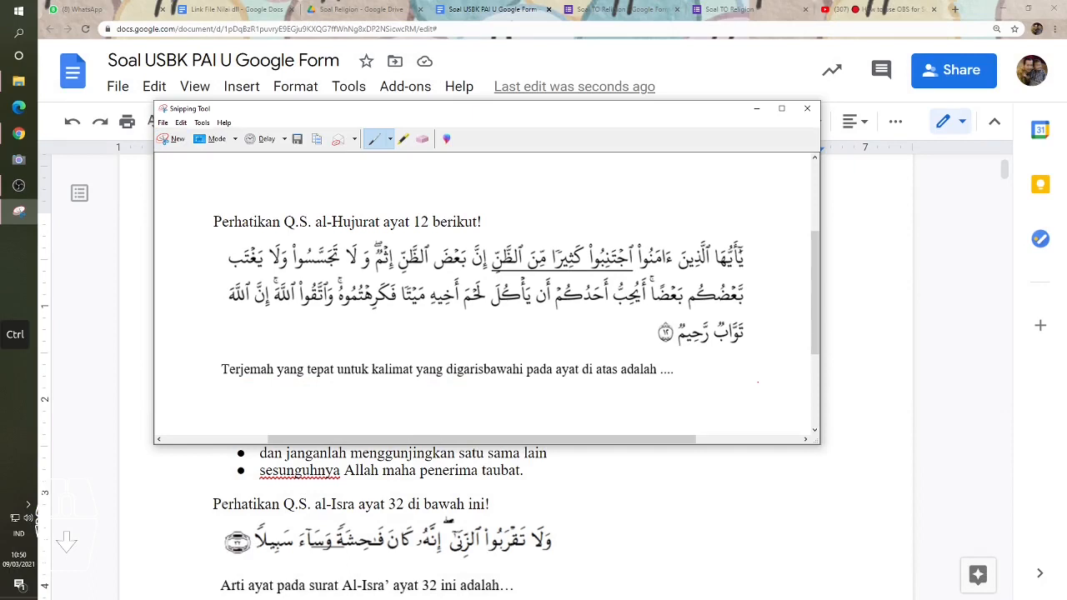
{"action": "key", "text": "ctrl+c"}
{"action": "key", "text": "ctrl"}
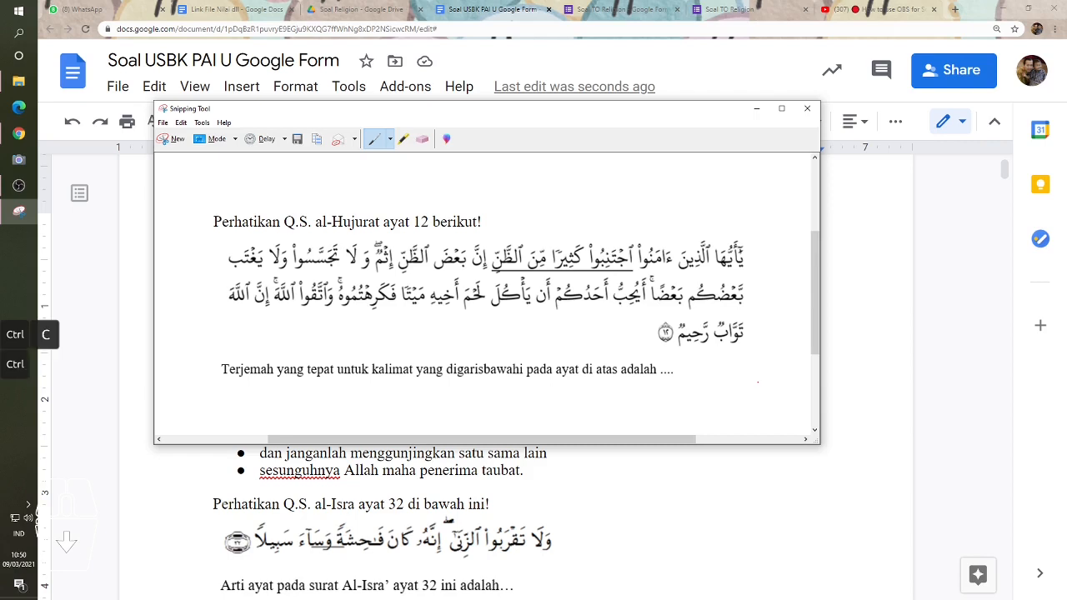
- In the Soal USBK PAI U Google Form document, delete the line "Perhatikan Q.S. al-Hujurat ayat 12 berikut!" above the verse image
{"action": "left_click", "coordinate": [185, 486]}
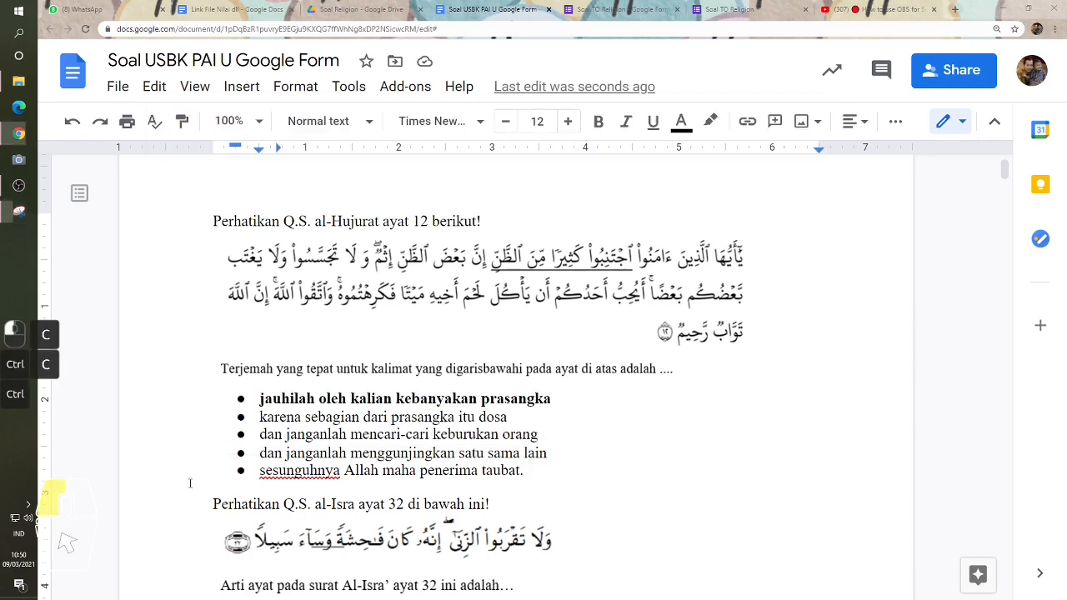
{"action": "left_click", "coordinate": [658, 367]}
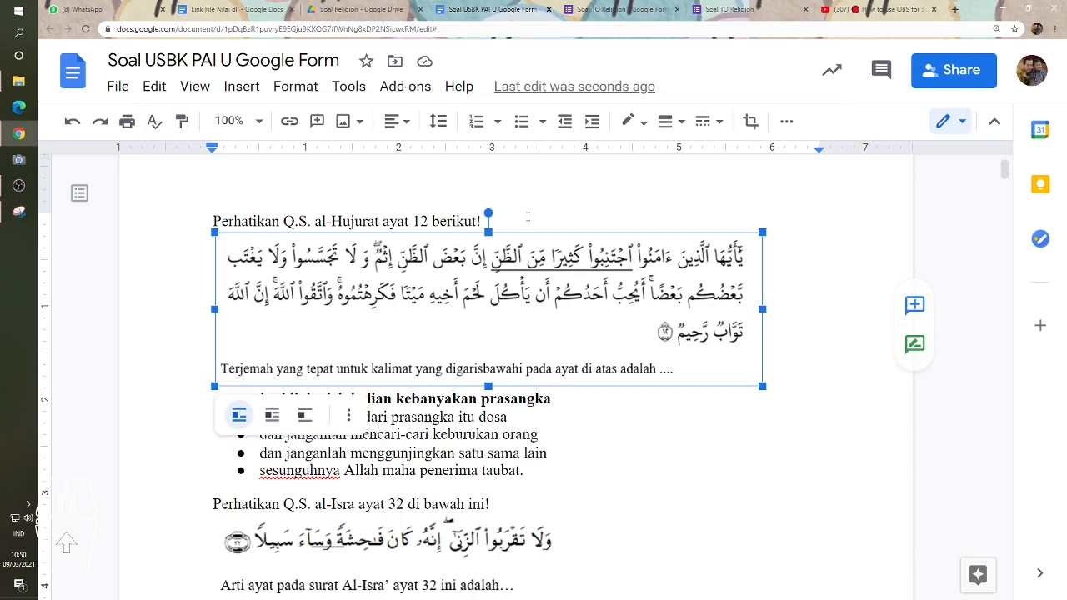
{"action": "left_click", "coordinate": [526, 215]}
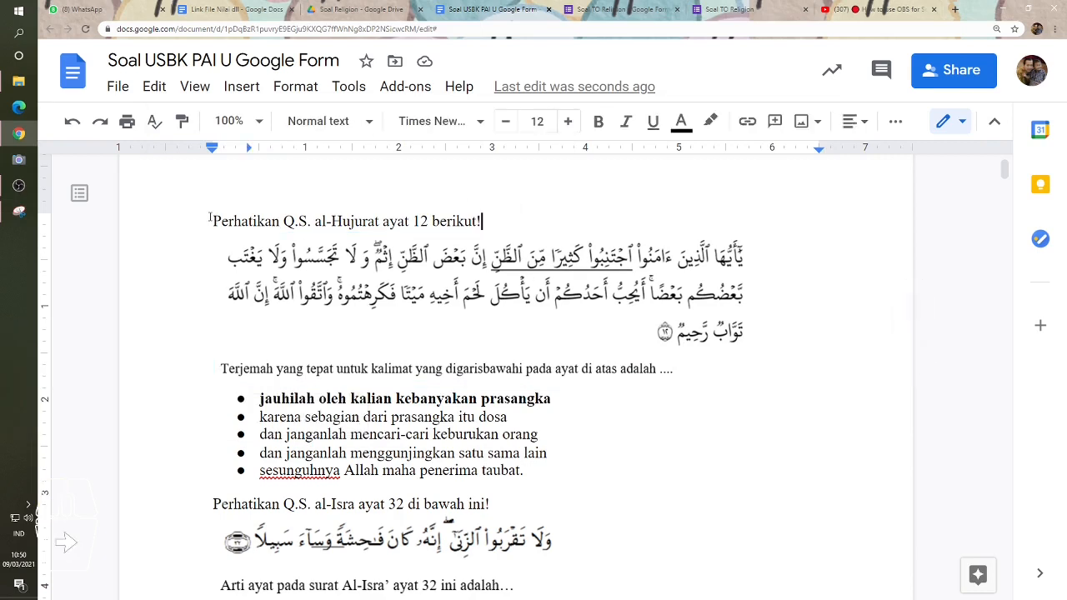
{"action": "left_click_drag", "start_coordinate": [210, 219], "coordinate": [731, 376]}
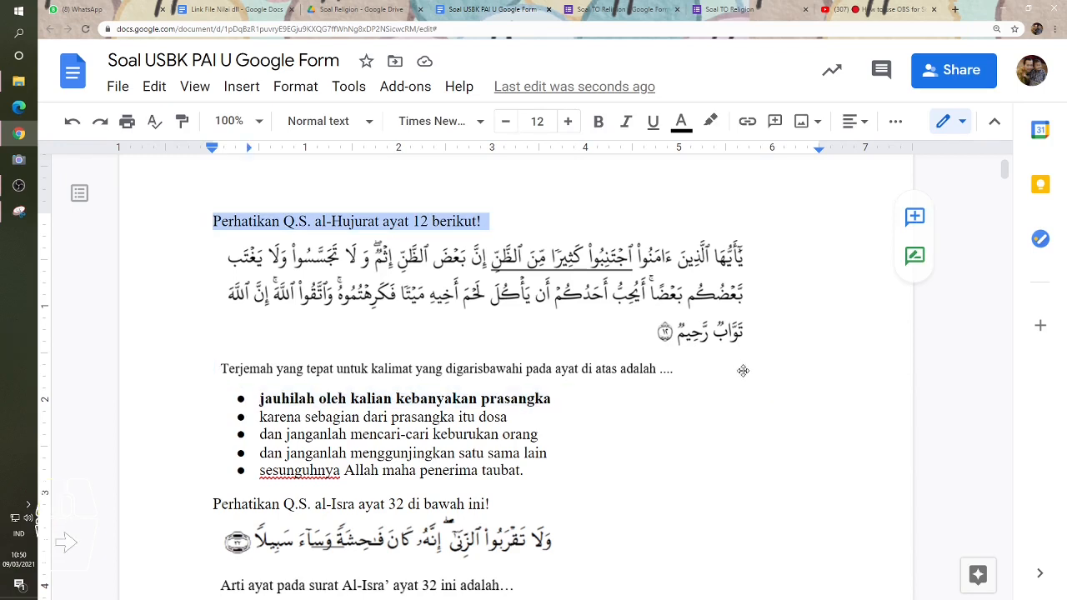
{"action": "key", "text": "Delete"}
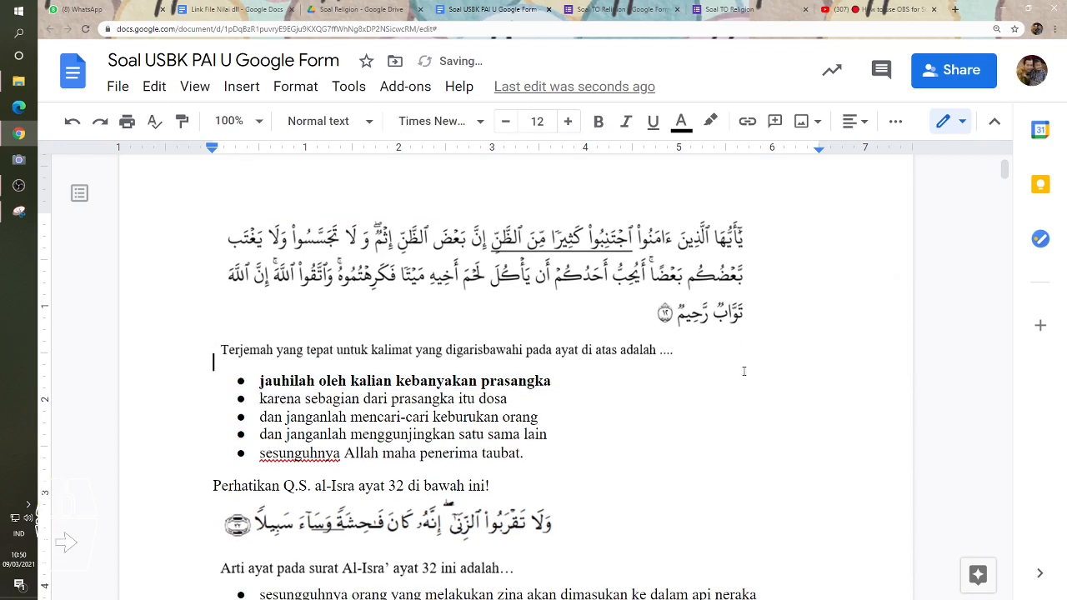
{"action": "key", "text": "ctrl+z"}
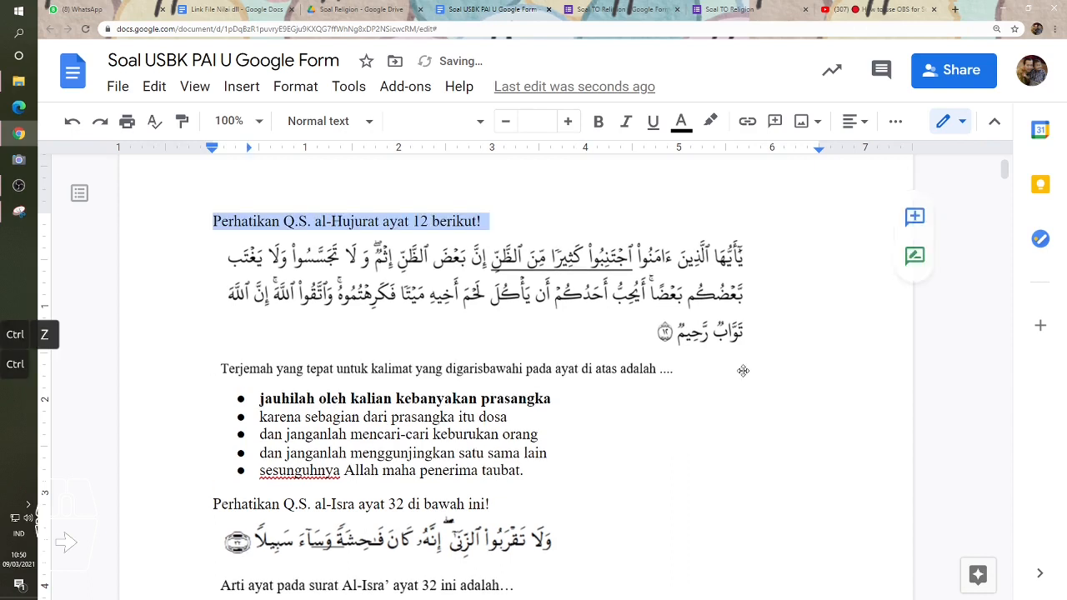
{"action": "key", "text": "ctrl+z"}
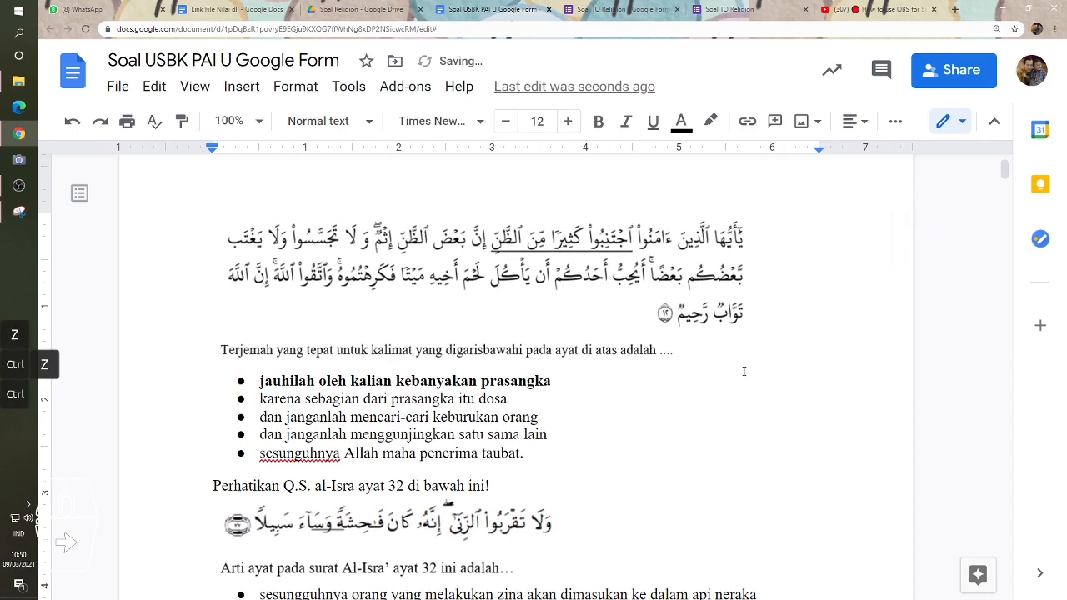
- Replace the al-Hujurat verse image above the answer options with the copied screenshot of the whole question
{"action": "left_click", "coordinate": [554, 265]}
{"action": "key", "text": "ctrl+x"}
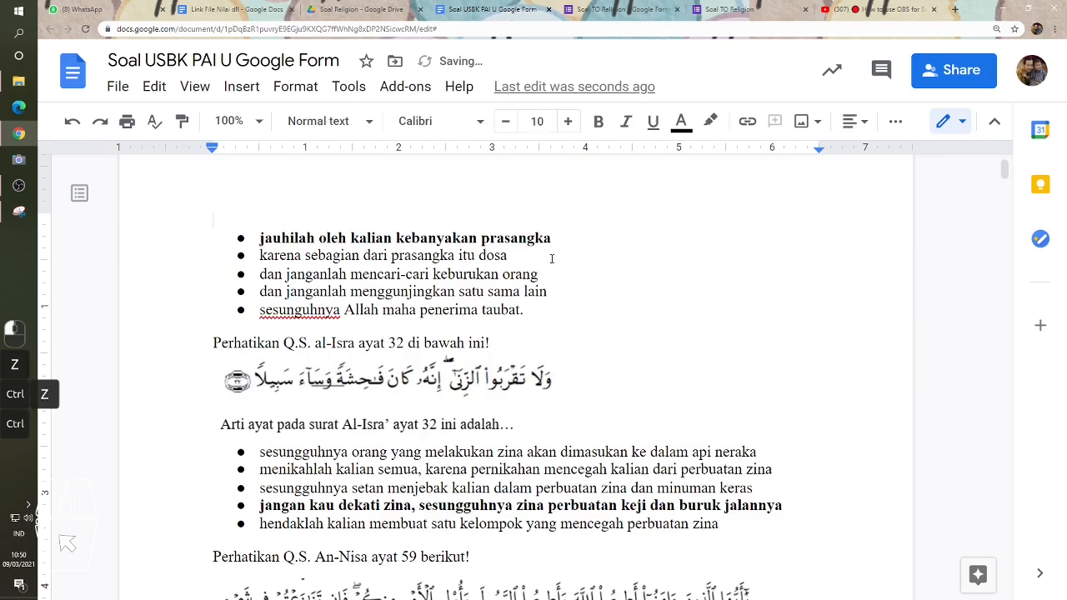
{"action": "key", "text": "ctrl+v"}
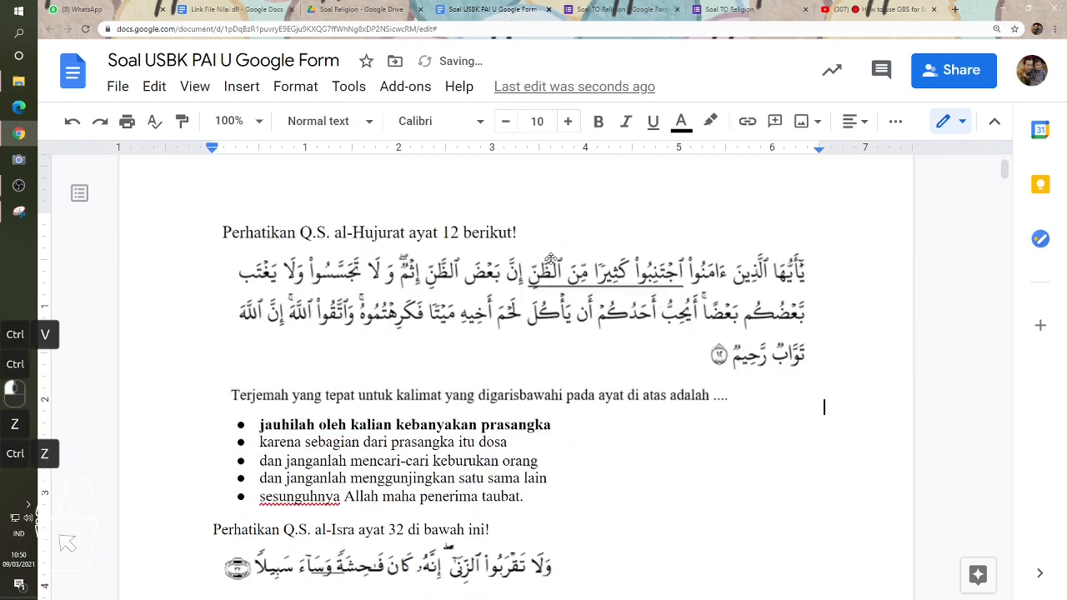
- Check the pasted al-Hujurat question image and the five answer options beneath it
{"action": "left_click", "coordinate": [413, 281]}
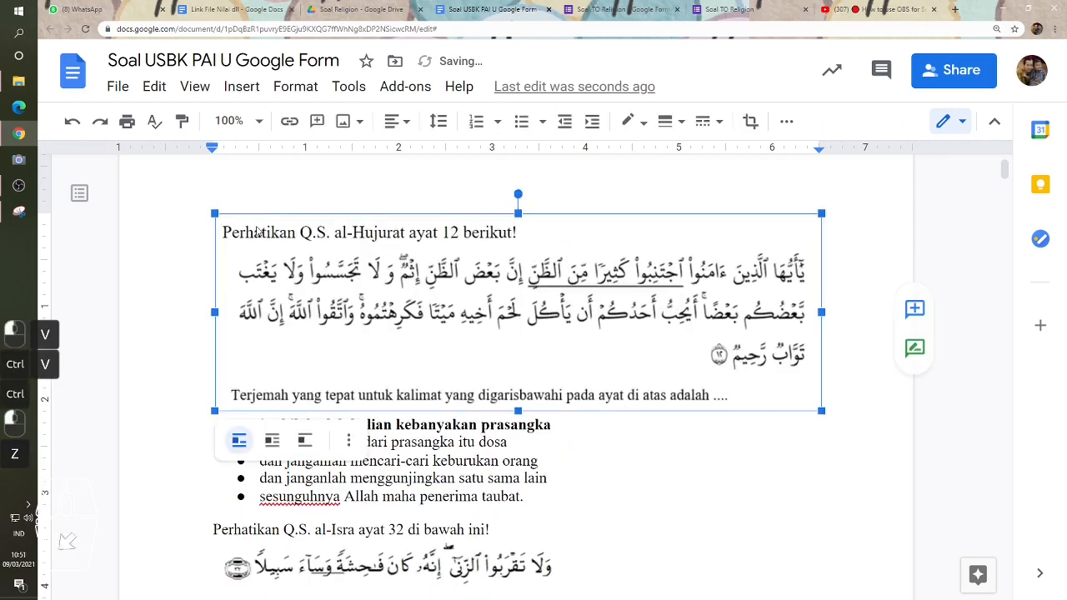
{"action": "left_click", "coordinate": [398, 442]}
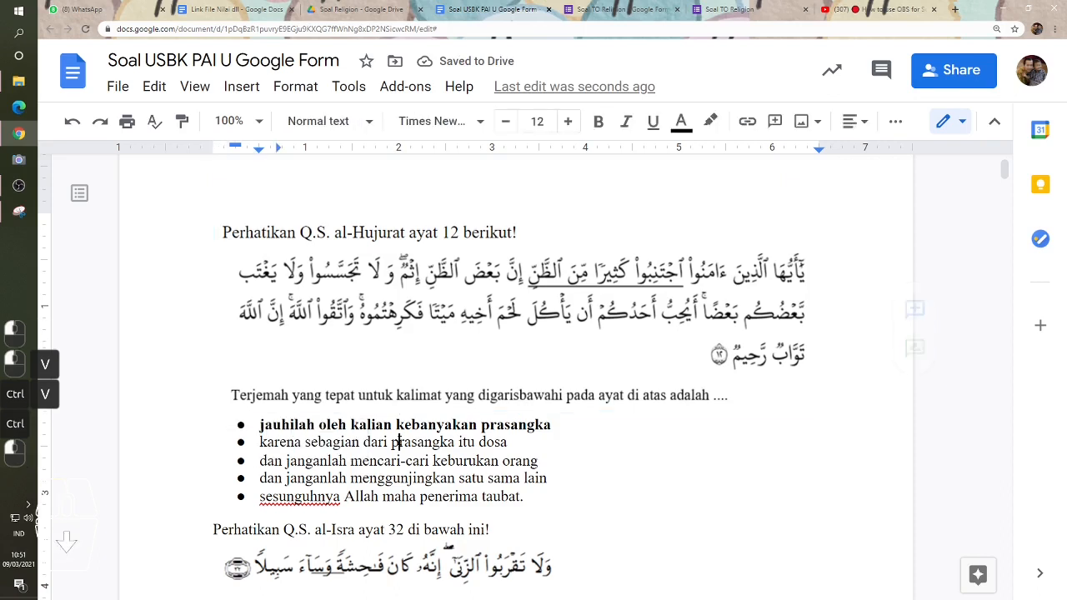
{"action": "left_click", "coordinate": [364, 411]}
{"action": "left_click", "coordinate": [453, 466]}
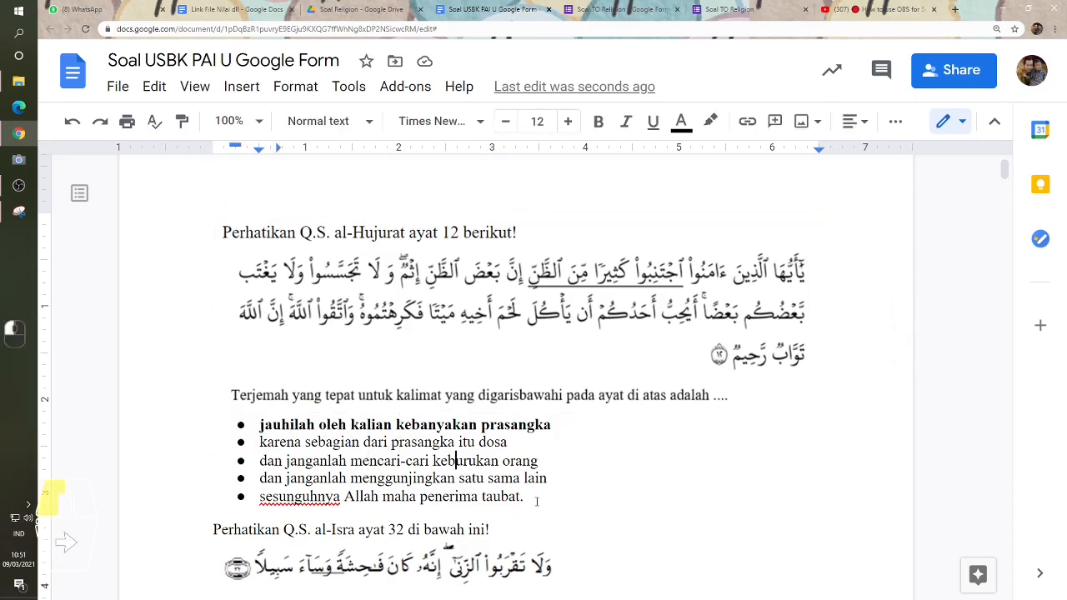
{"action": "left_click_drag", "start_coordinate": [525, 500], "coordinate": [262, 425]}
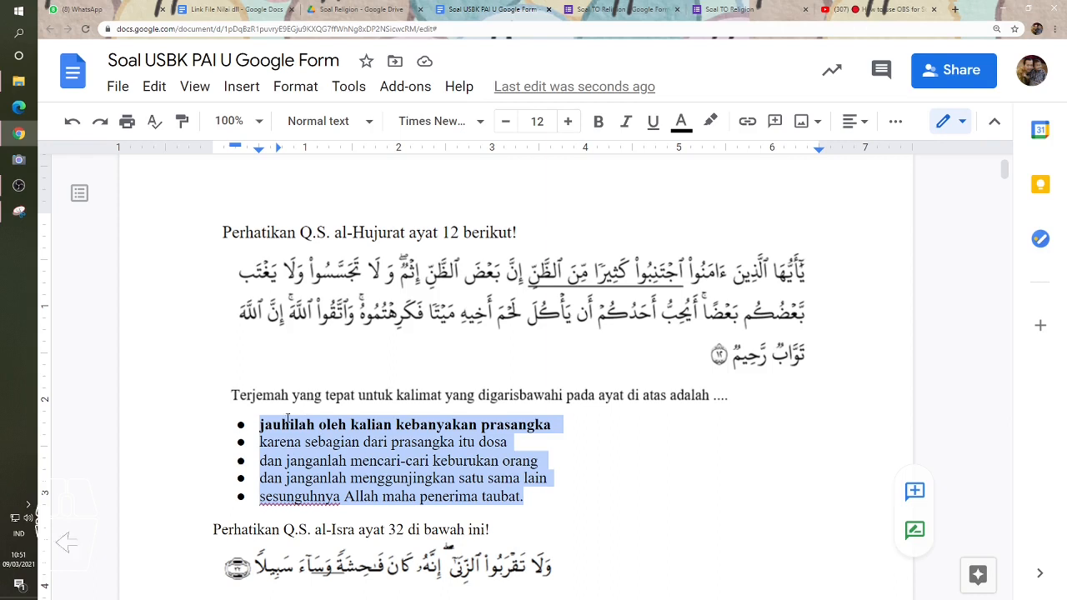
{"action": "left_click", "coordinate": [350, 333]}
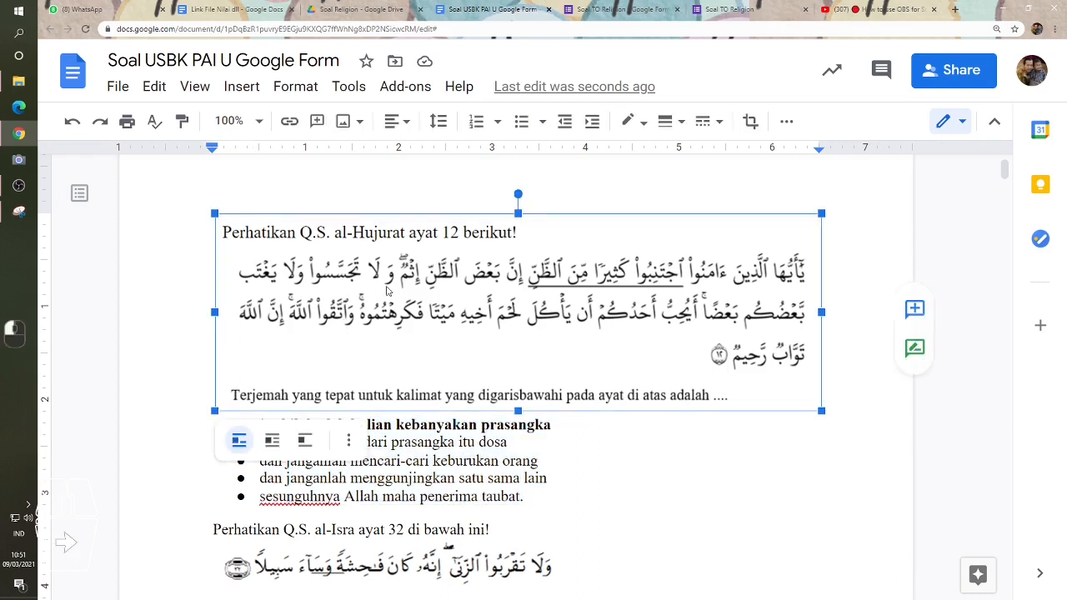
{"action": "left_click", "coordinate": [392, 426]}
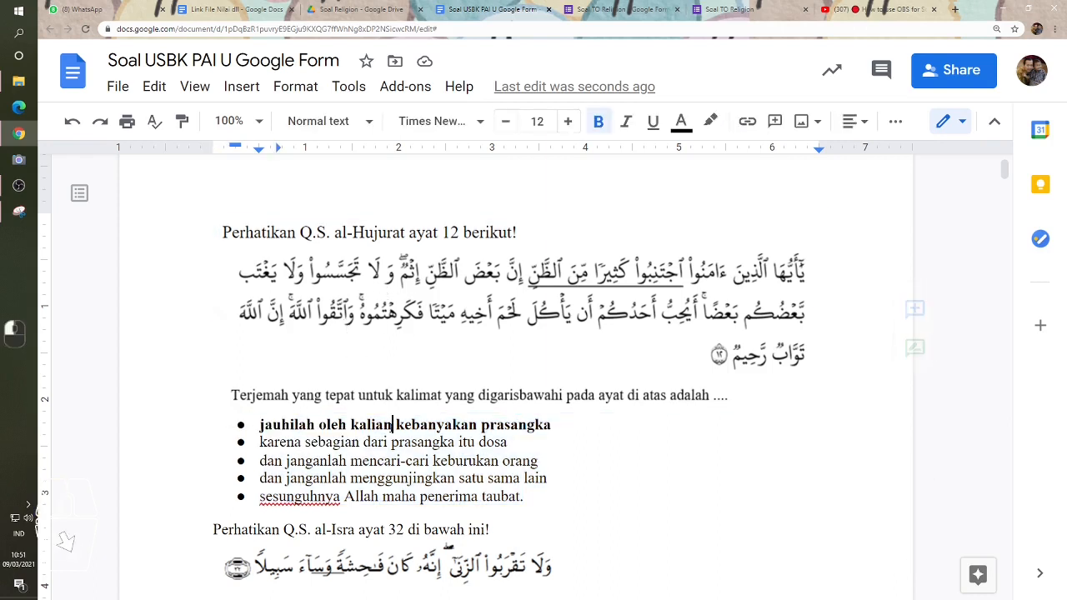
{"action": "left_click_drag", "start_coordinate": [530, 499], "coordinate": [260, 425]}
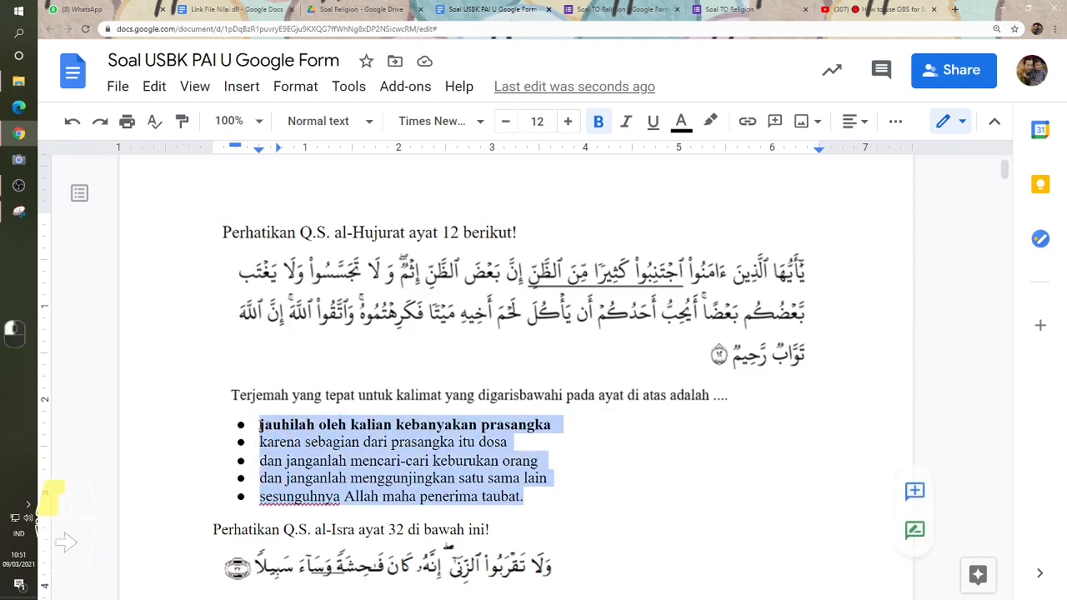
{"action": "left_click", "coordinate": [442, 443]}
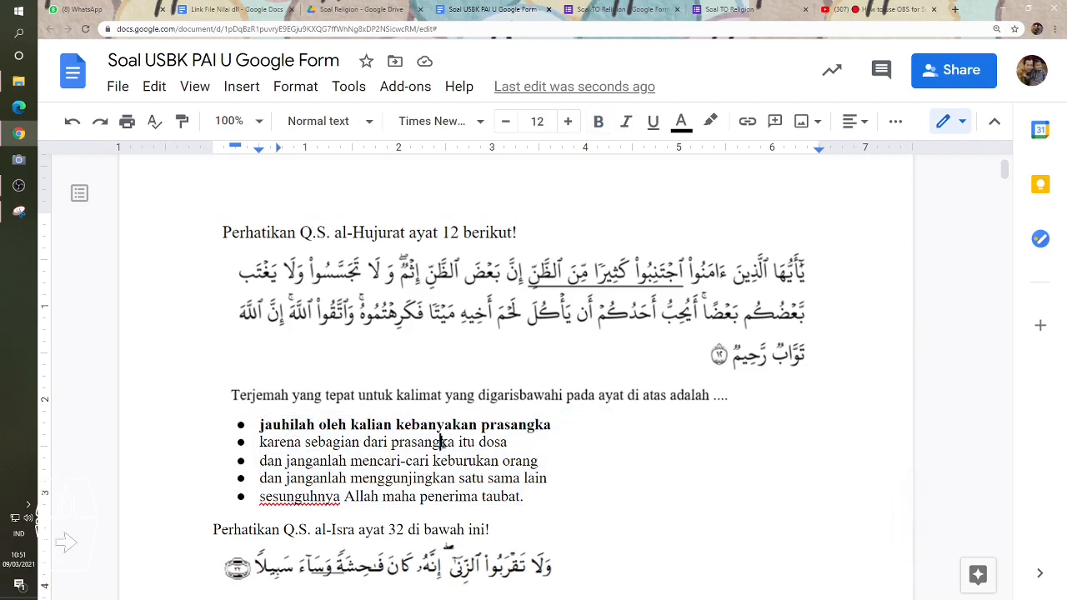
- Close the Soal TO Religion form preview, leaving without saving, and return to the form editor
{"action": "left_click", "coordinate": [715, 13]}
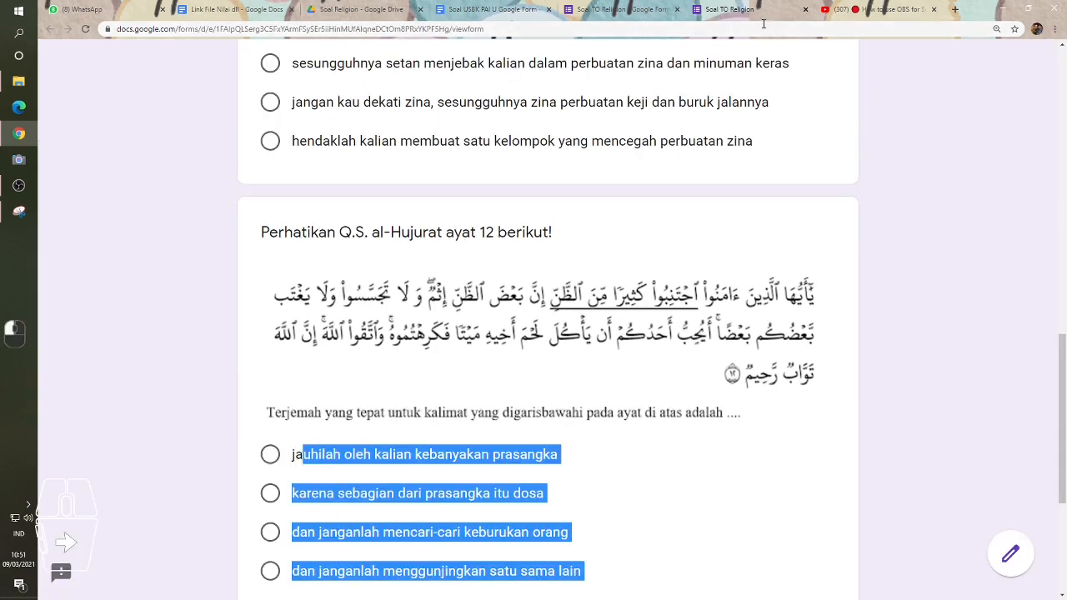
{"action": "left_click", "coordinate": [805, 10]}
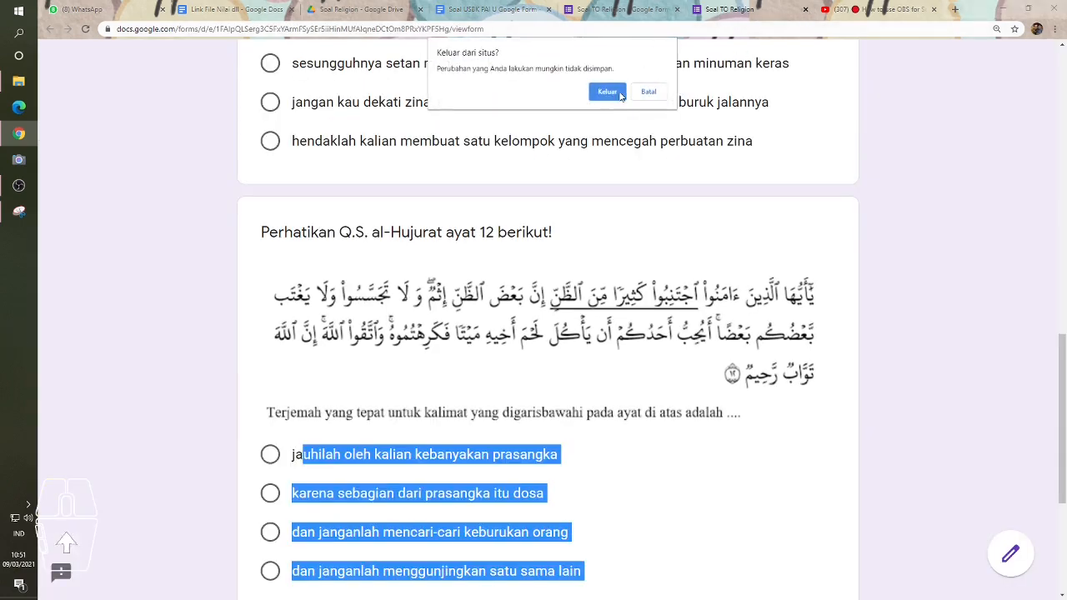
{"action": "left_click", "coordinate": [607, 92]}
{"action": "left_click", "coordinate": [637, 9]}
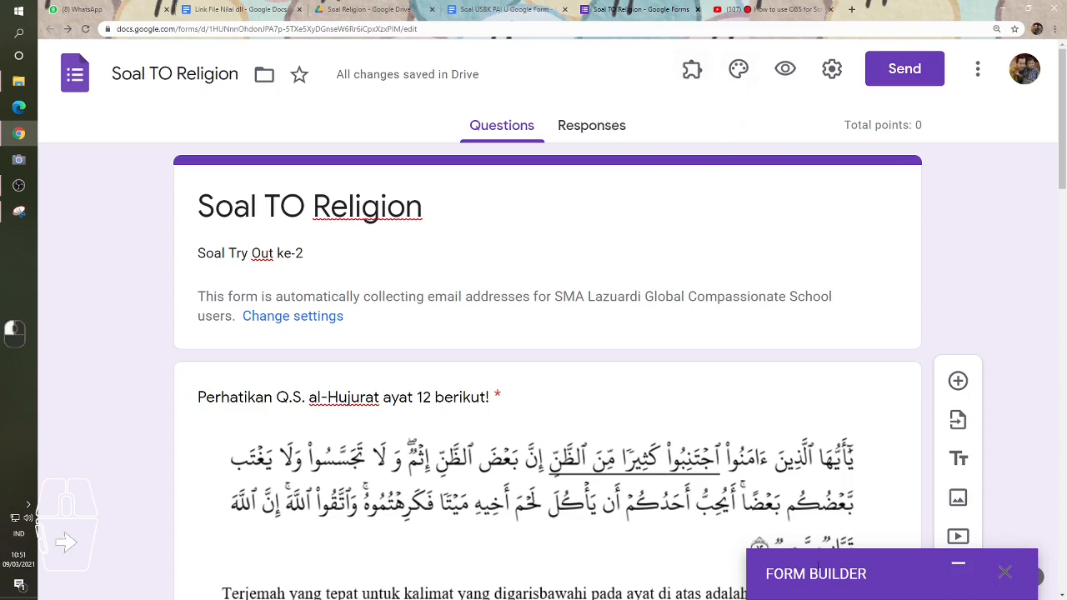
- Expand Form Builder and reload the importable fields from the Soal USBK PAI U Google Form document
{"action": "left_click", "coordinate": [955, 567]}
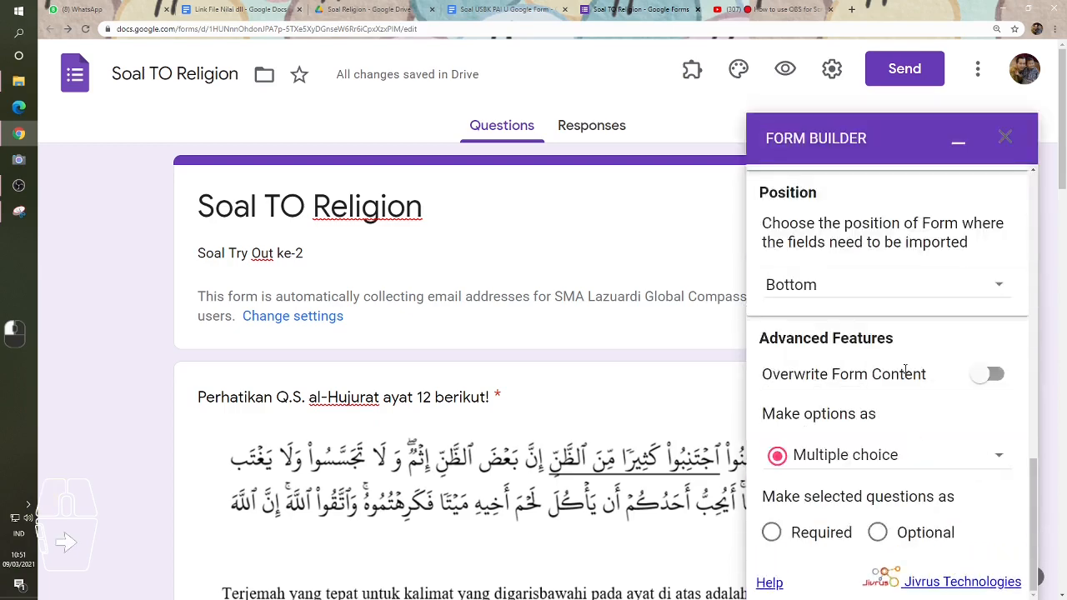
{"action": "scroll", "coordinate": [942, 426], "scroll_direction": "down", "scroll_amount": 1}
{"action": "scroll", "coordinate": [942, 427], "scroll_direction": "down", "scroll_amount": 3}
{"action": "scroll", "coordinate": [942, 426], "scroll_direction": "up", "scroll_amount": 3}
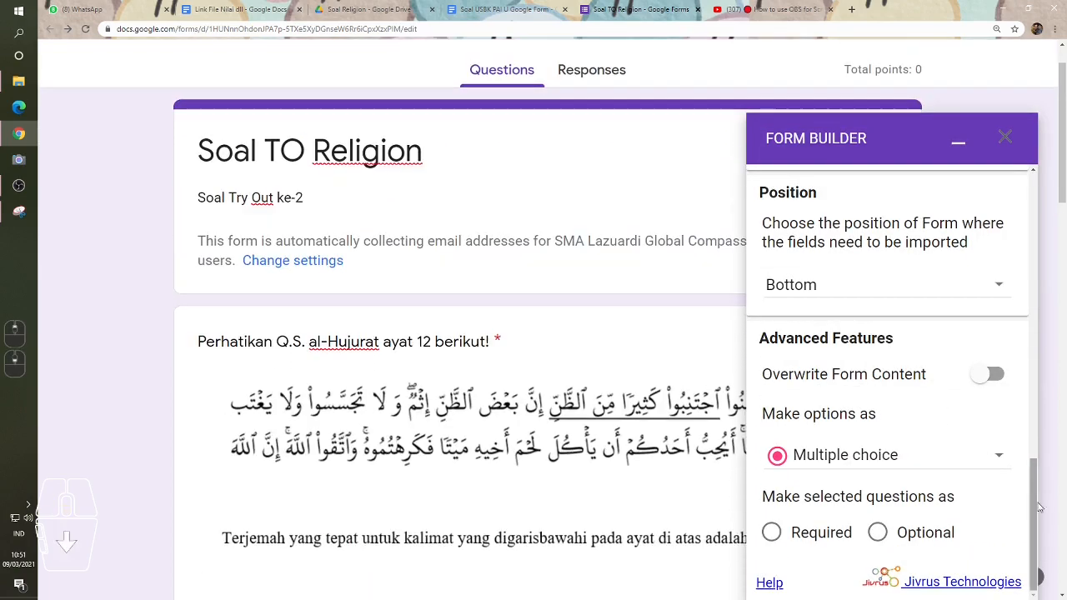
{"action": "left_click_drag", "start_coordinate": [1032, 479], "coordinate": [1031, 301]}
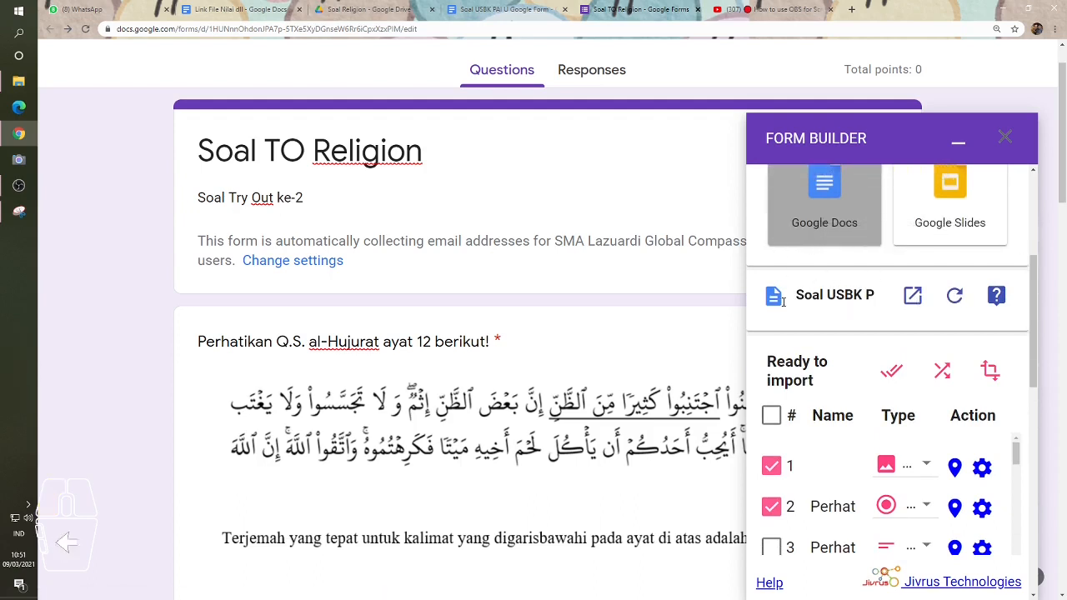
{"action": "left_click", "coordinate": [952, 299]}
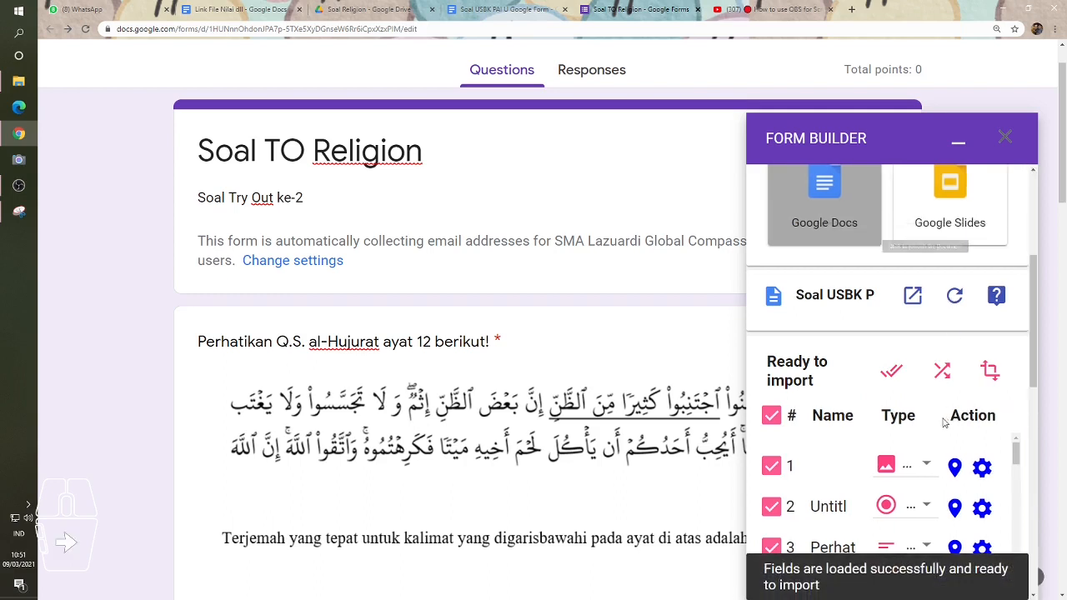
- Import only items 1 and 2, the al-Hujurat question image and its untitled multiple-choice question, at the bottom of the form
{"action": "scroll", "coordinate": [945, 423], "scroll_direction": "down", "scroll_amount": 1}
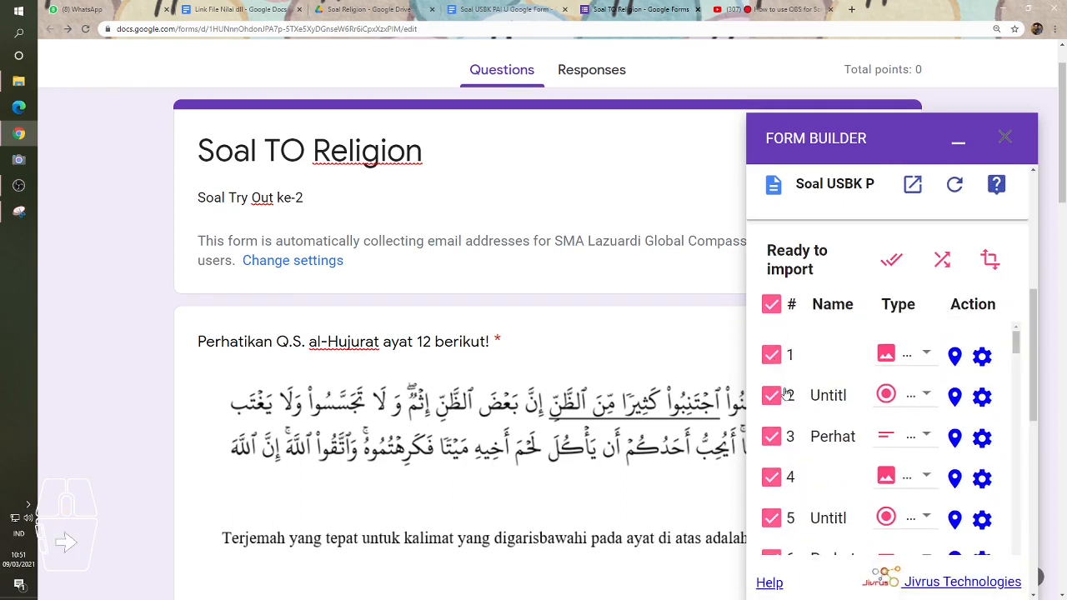
{"action": "left_click", "coordinate": [771, 304]}
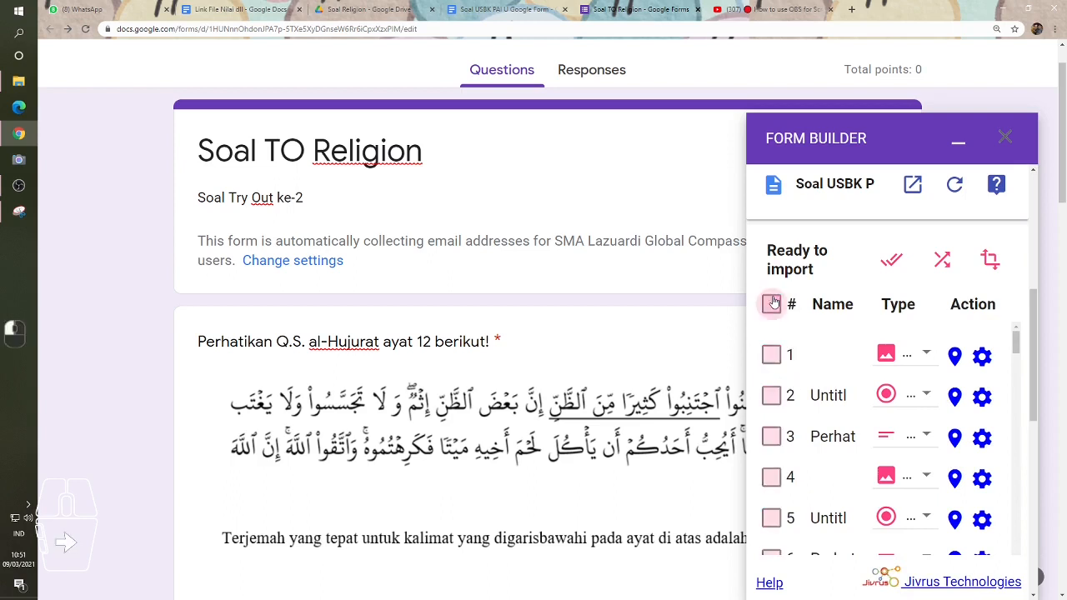
{"action": "left_click", "coordinate": [772, 355]}
{"action": "left_click", "coordinate": [771, 396]}
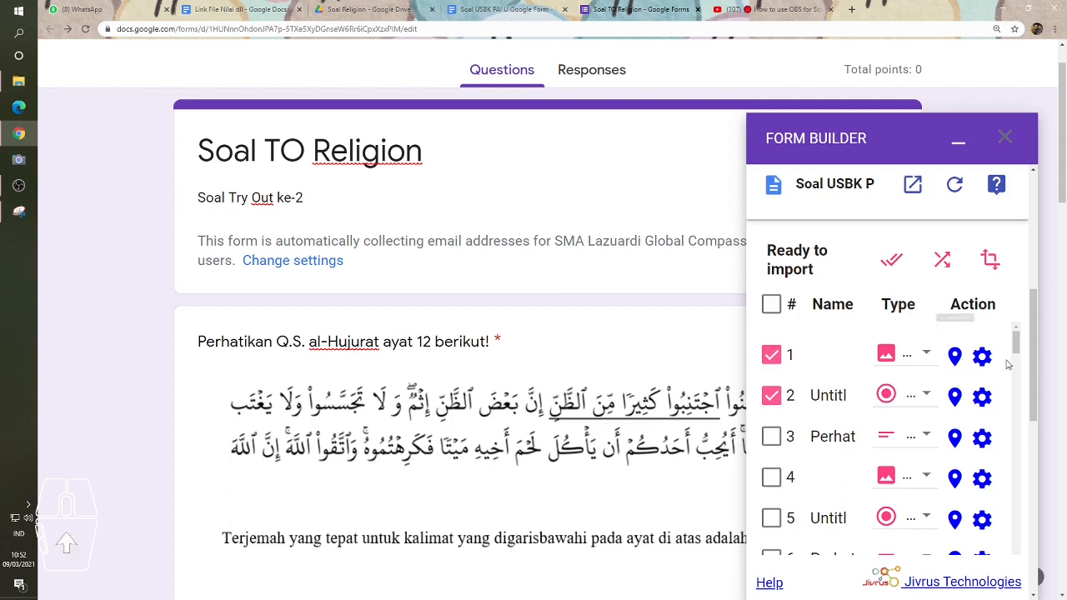
{"action": "left_click_drag", "start_coordinate": [1031, 330], "coordinate": [1035, 414]}
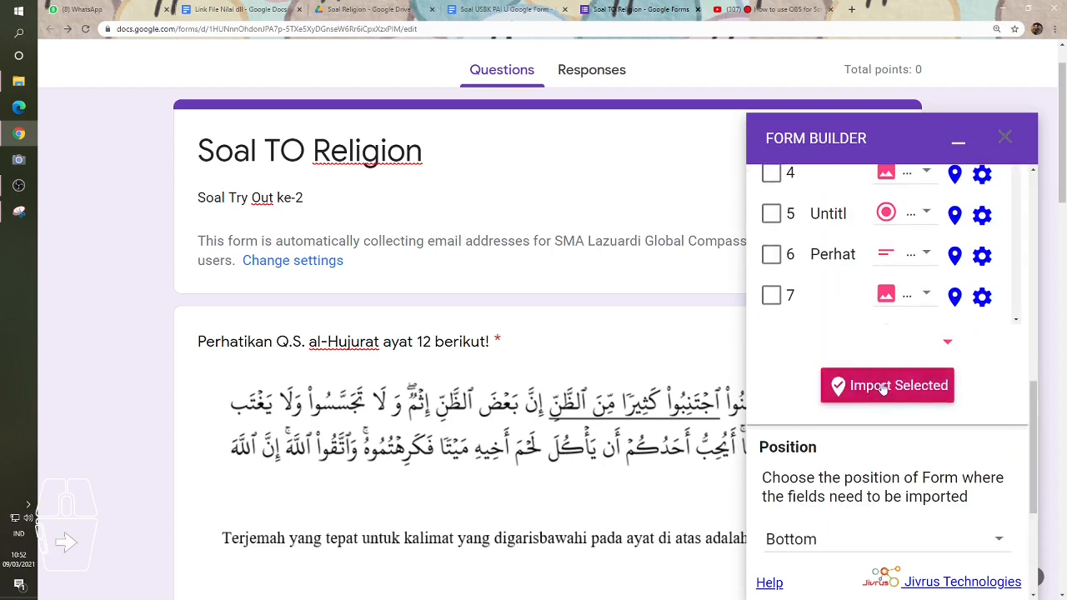
{"action": "left_click", "coordinate": [887, 389]}
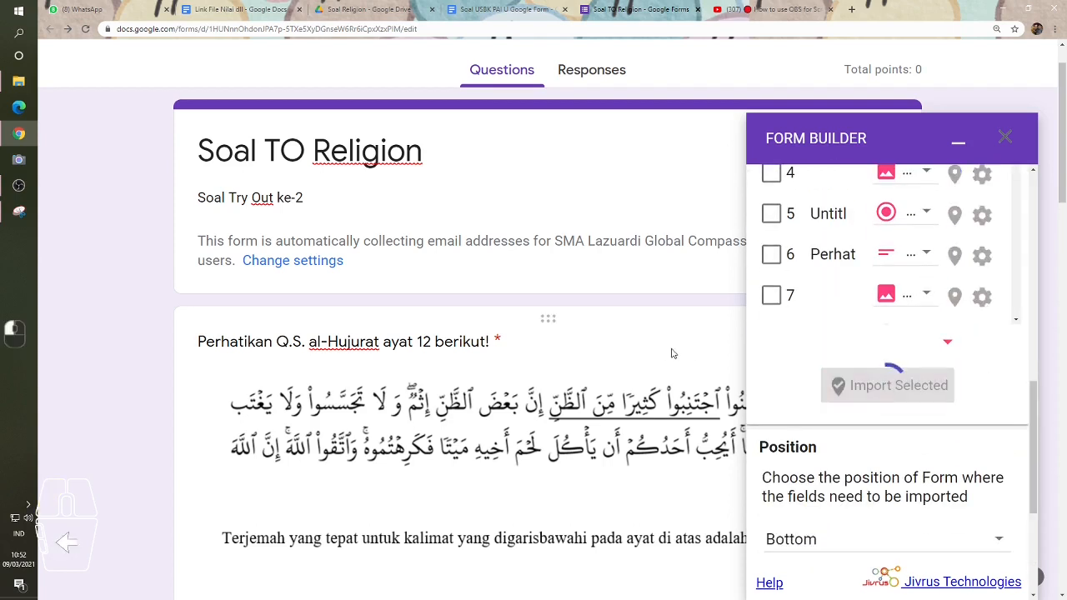
{"action": "scroll", "coordinate": [584, 441], "scroll_direction": "down", "scroll_amount": 3}
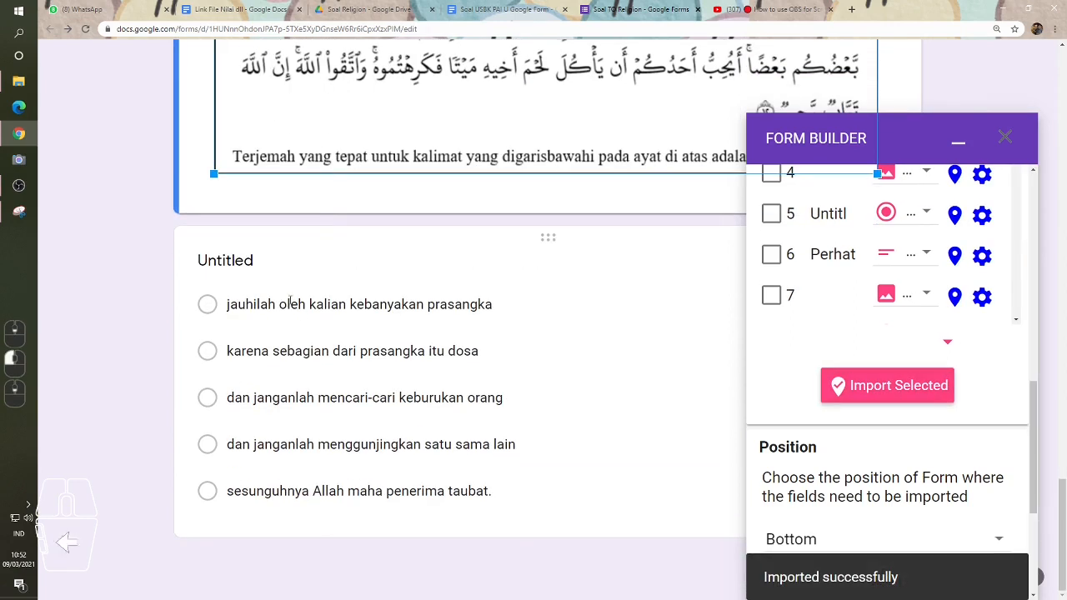
- Clear the Untitled title from the imported multiple-choice question and minimize Form Builder
{"action": "left_click", "coordinate": [238, 300]}
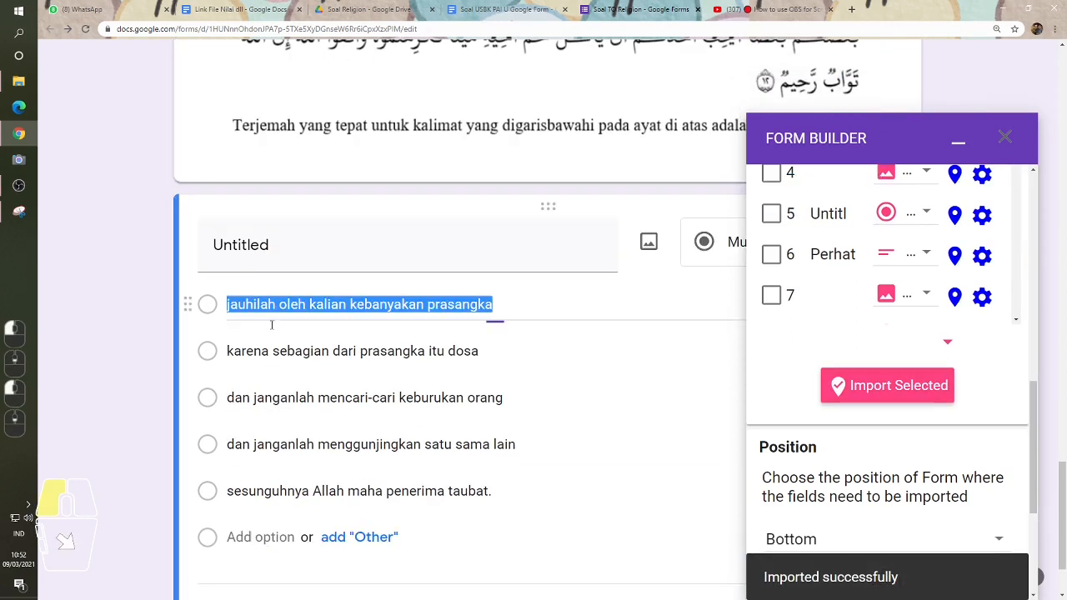
{"action": "left_click", "coordinate": [429, 500]}
{"action": "left_click", "coordinate": [294, 256]}
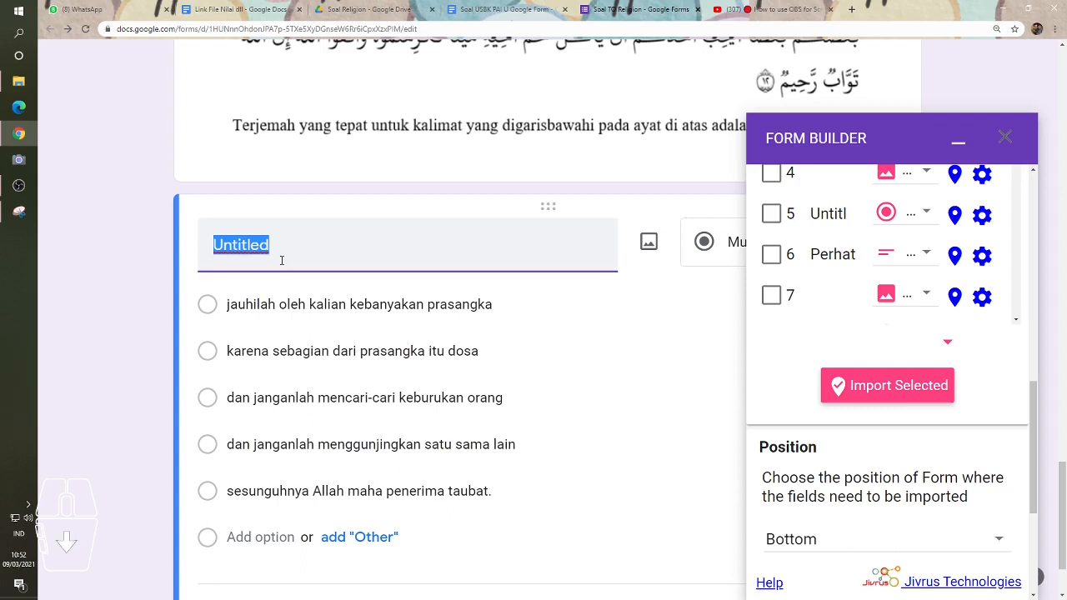
{"action": "key", "text": "BackSpace"}
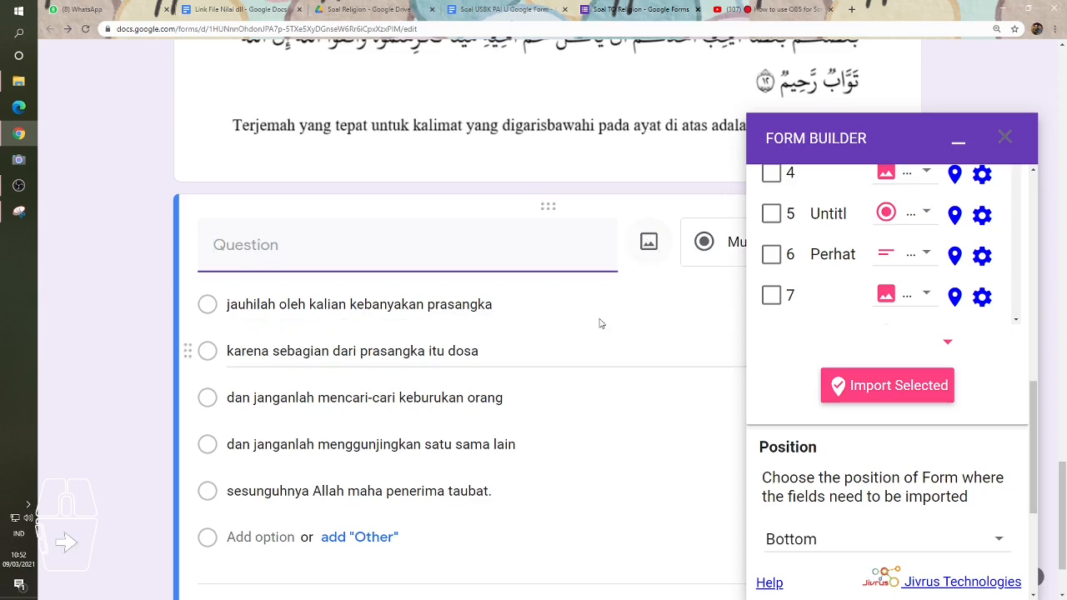
{"action": "scroll", "coordinate": [646, 246], "scroll_direction": "up", "scroll_amount": 3}
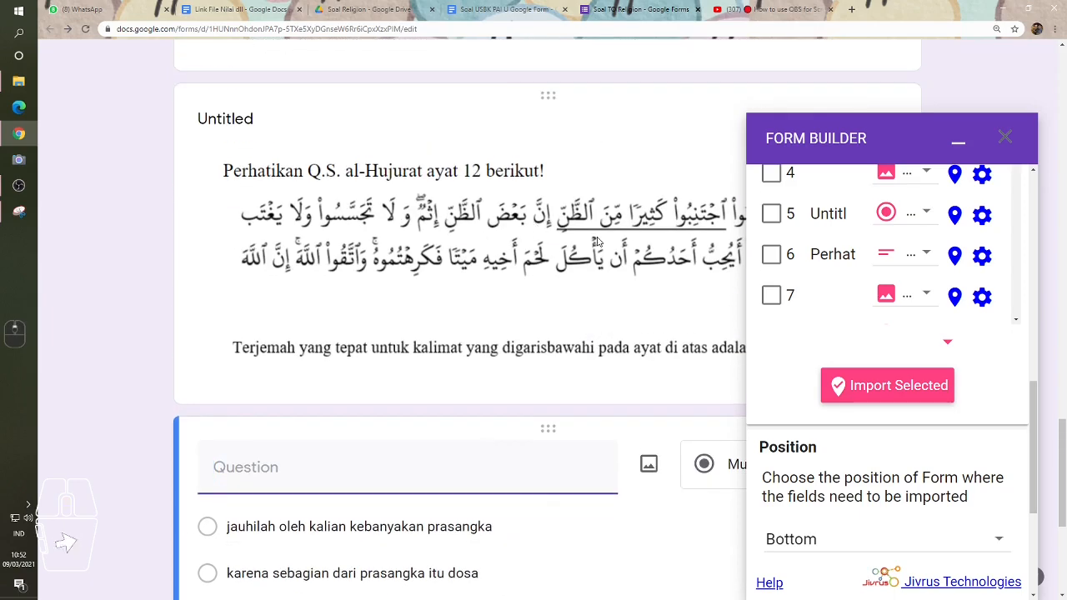
{"action": "left_click", "coordinate": [958, 146]}
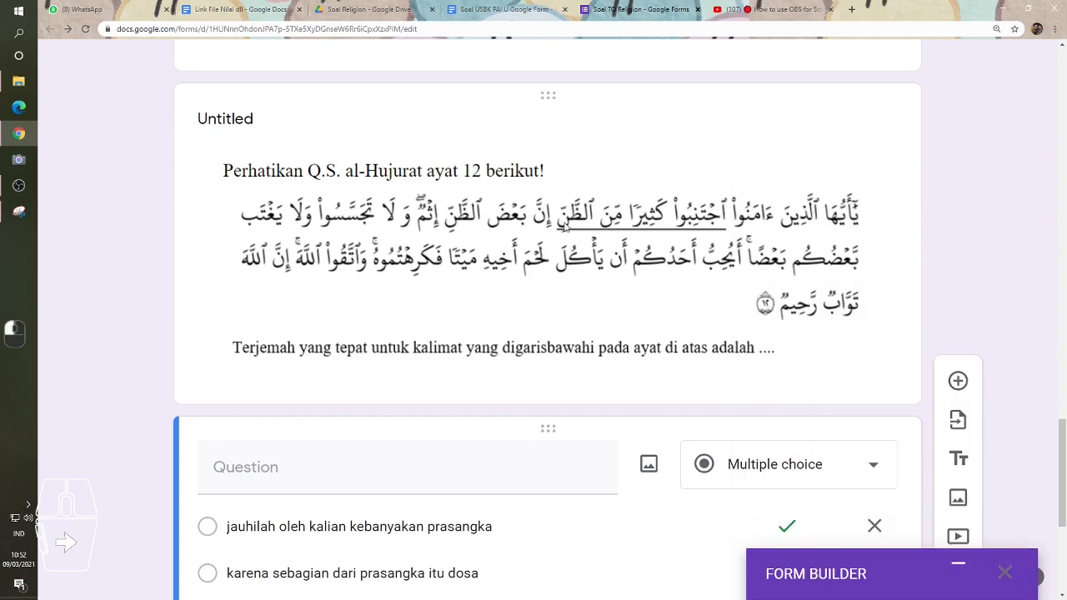
- Preview the form and copy the image address of the untitled al-Hujurat question image near its end
{"action": "scroll", "coordinate": [1065, 256], "scroll_direction": "up", "scroll_amount": 10}
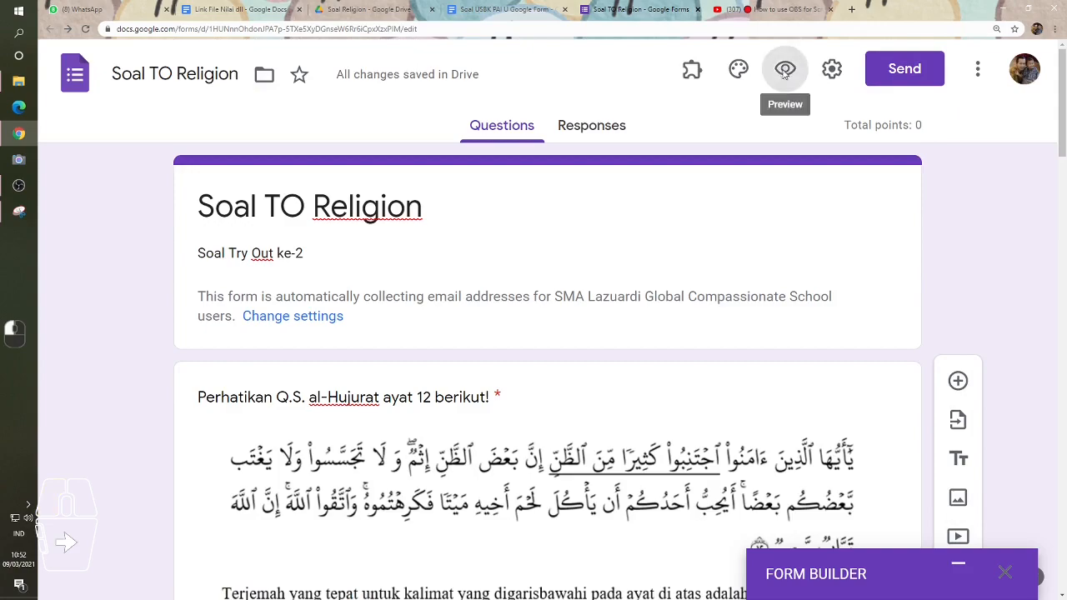
{"action": "left_click", "coordinate": [785, 70]}
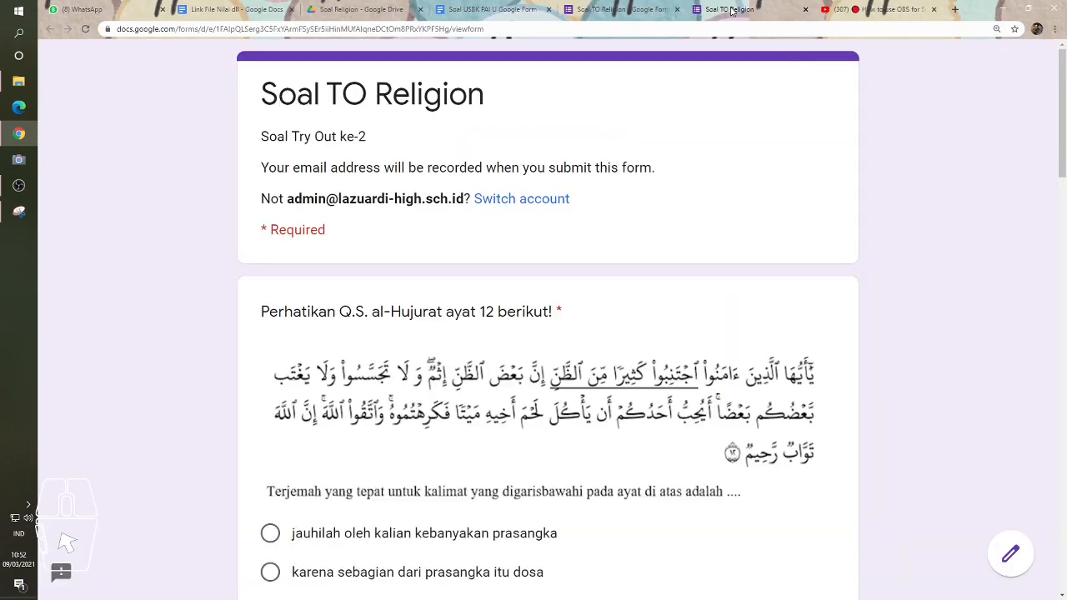
{"action": "left_click_drag", "start_coordinate": [1062, 99], "coordinate": [1064, 500]}
{"action": "scroll", "coordinate": [556, 217], "scroll_direction": "up", "scroll_amount": 3}
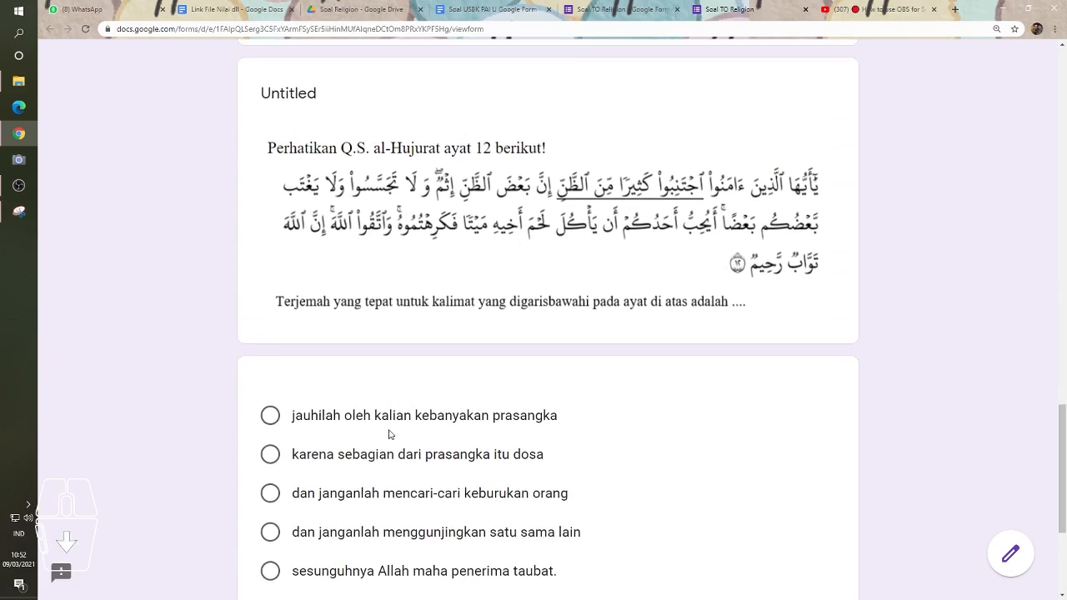
{"action": "right_click", "coordinate": [434, 200]}
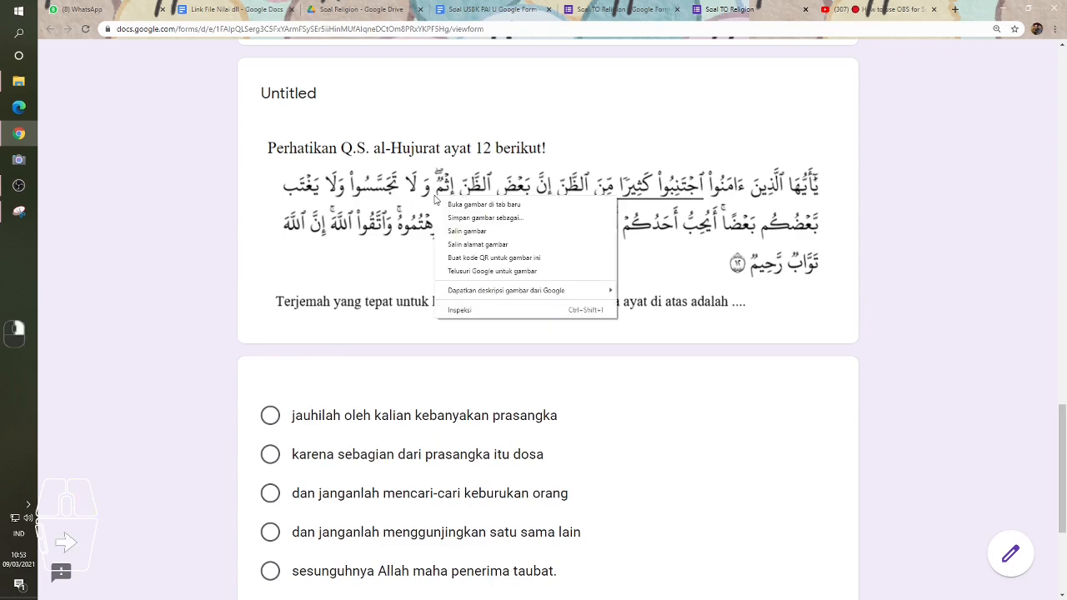
{"action": "left_click", "coordinate": [465, 249]}
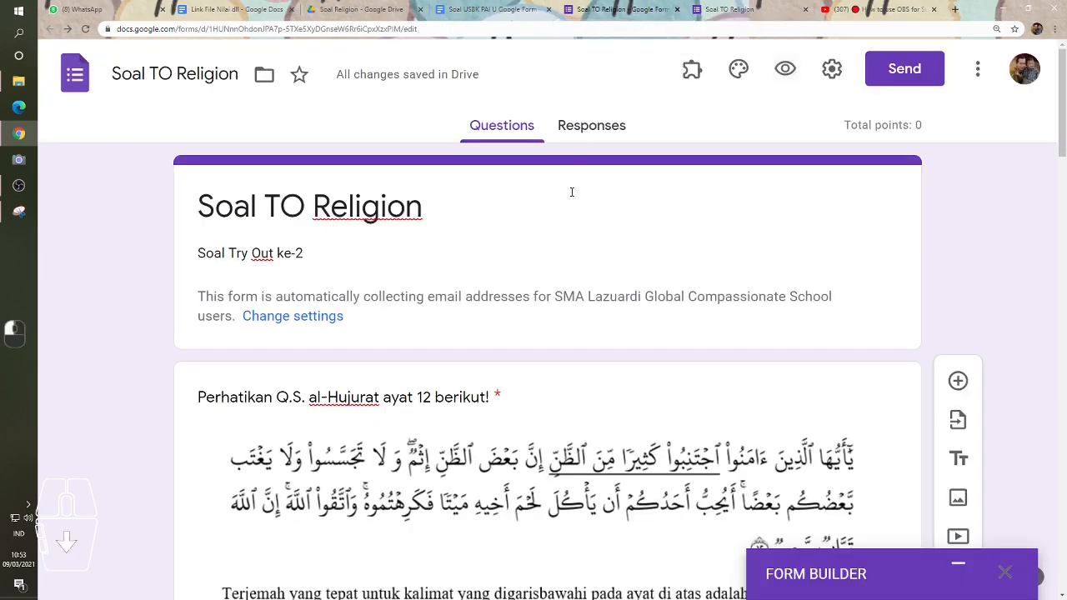
- Back in the form editor, insert the copied image address by URL into the last multiple-choice question
{"action": "scroll", "coordinate": [572, 192], "scroll_direction": "down", "scroll_amount": 3}
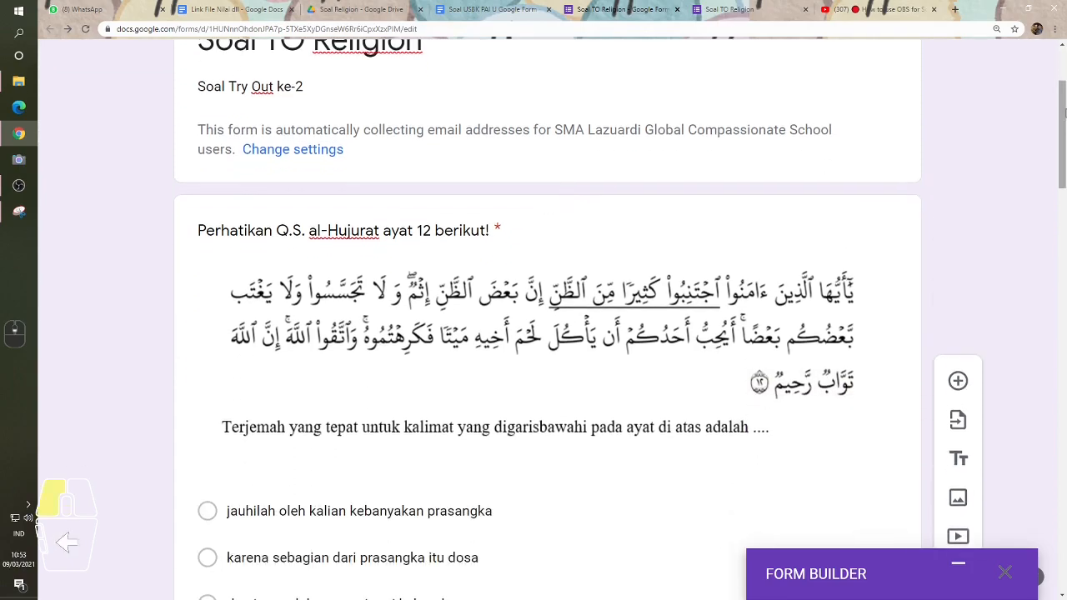
{"action": "left_click_drag", "start_coordinate": [1064, 113], "coordinate": [1062, 533]}
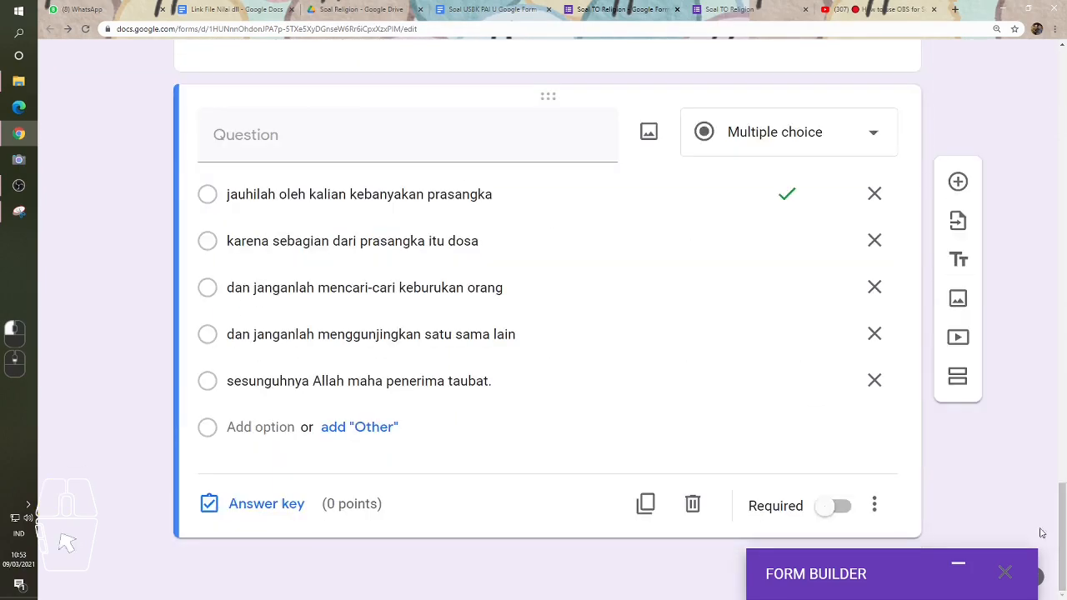
{"action": "scroll", "coordinate": [416, 266], "scroll_direction": "up", "scroll_amount": 2}
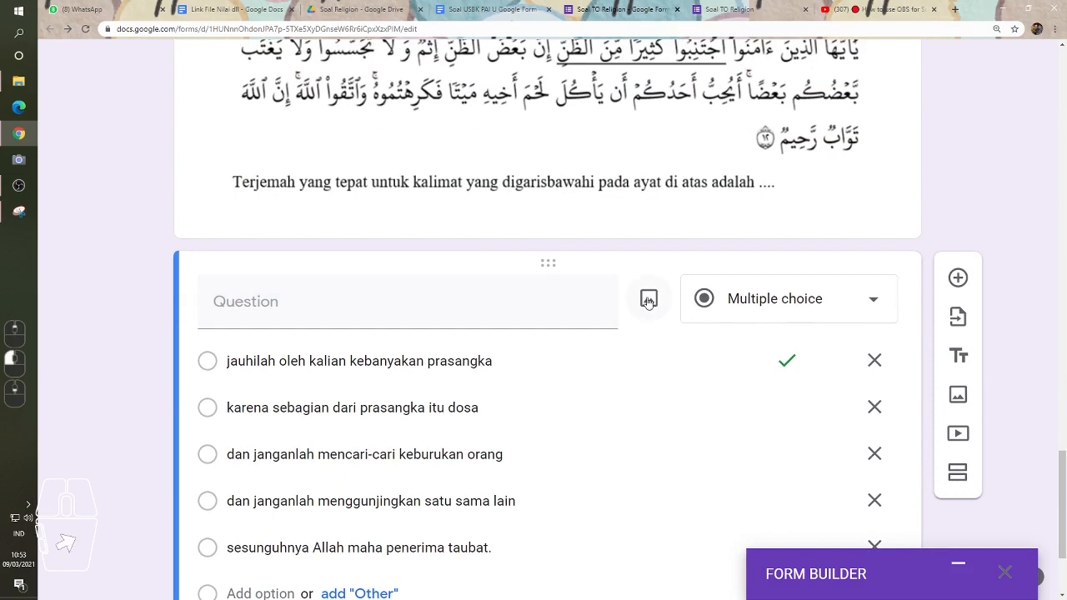
{"action": "left_click", "coordinate": [650, 300]}
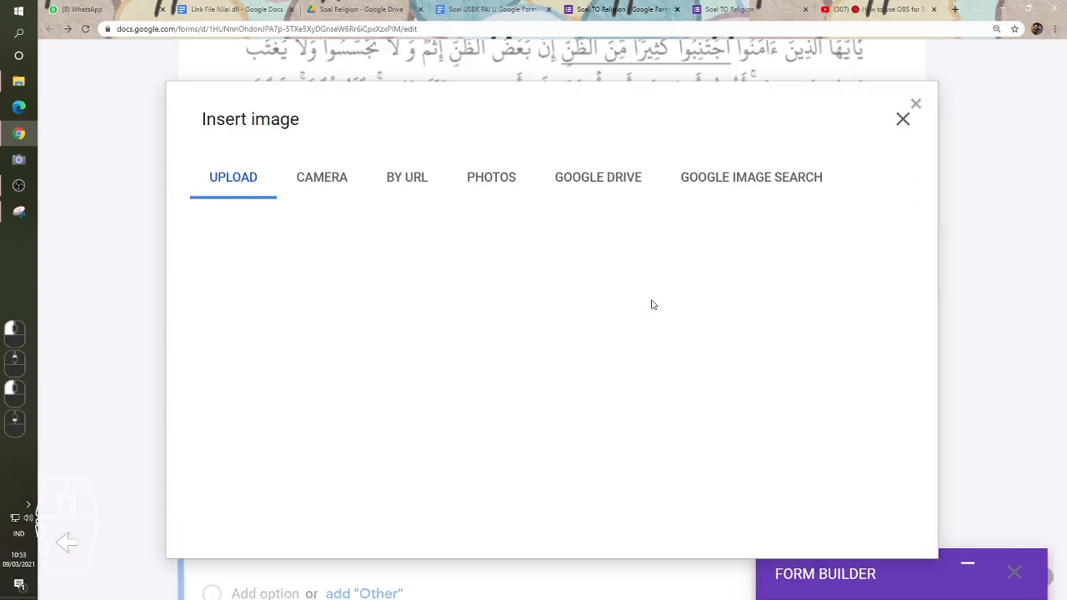
{"action": "left_click", "coordinate": [407, 178]}
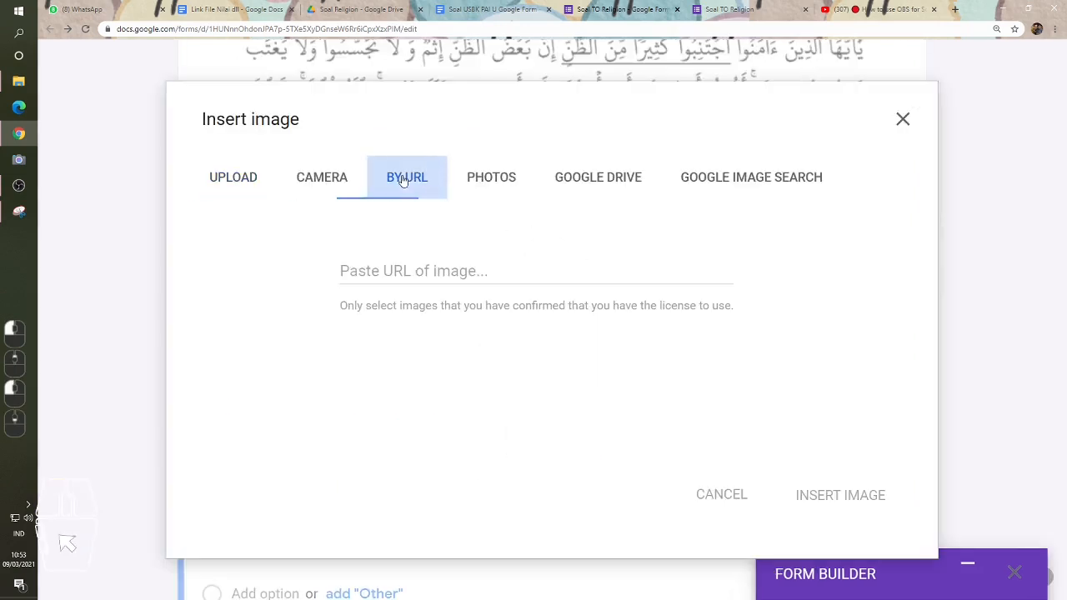
{"action": "left_click", "coordinate": [355, 269]}
{"action": "right_click", "coordinate": [423, 278]}
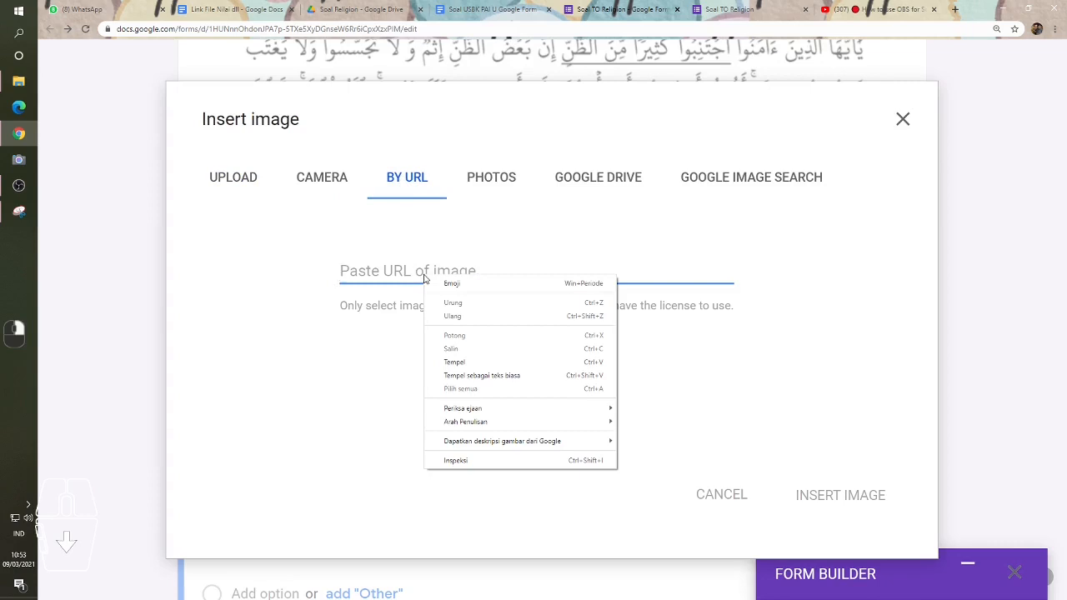
{"action": "left_click", "coordinate": [472, 362]}
{"action": "left_click", "coordinate": [825, 497]}
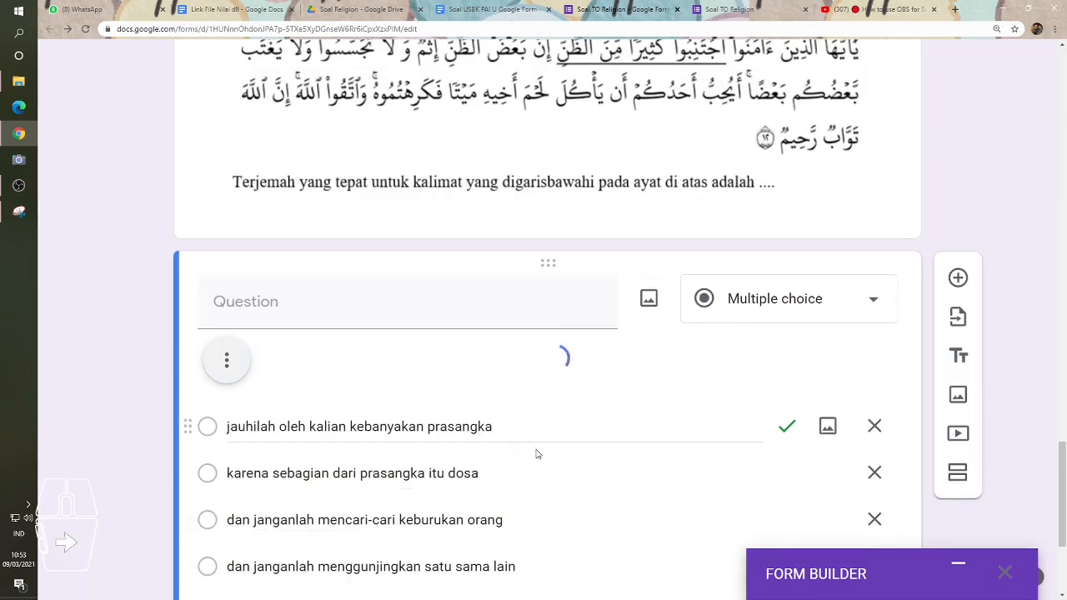
{"action": "scroll", "coordinate": [528, 208], "scroll_direction": "down", "scroll_amount": 1}
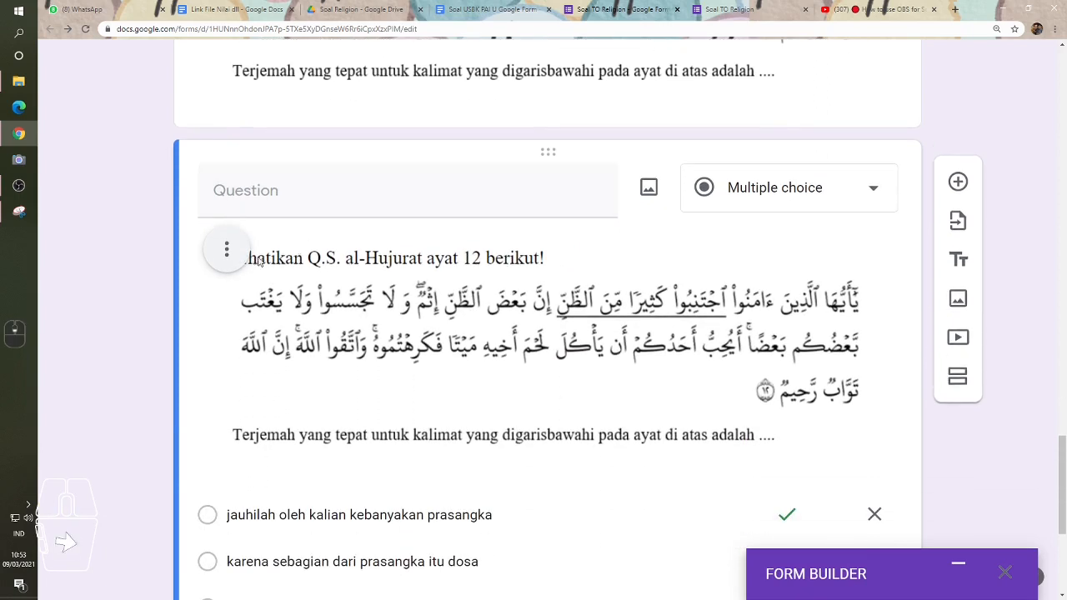
{"action": "left_click", "coordinate": [525, 258]}
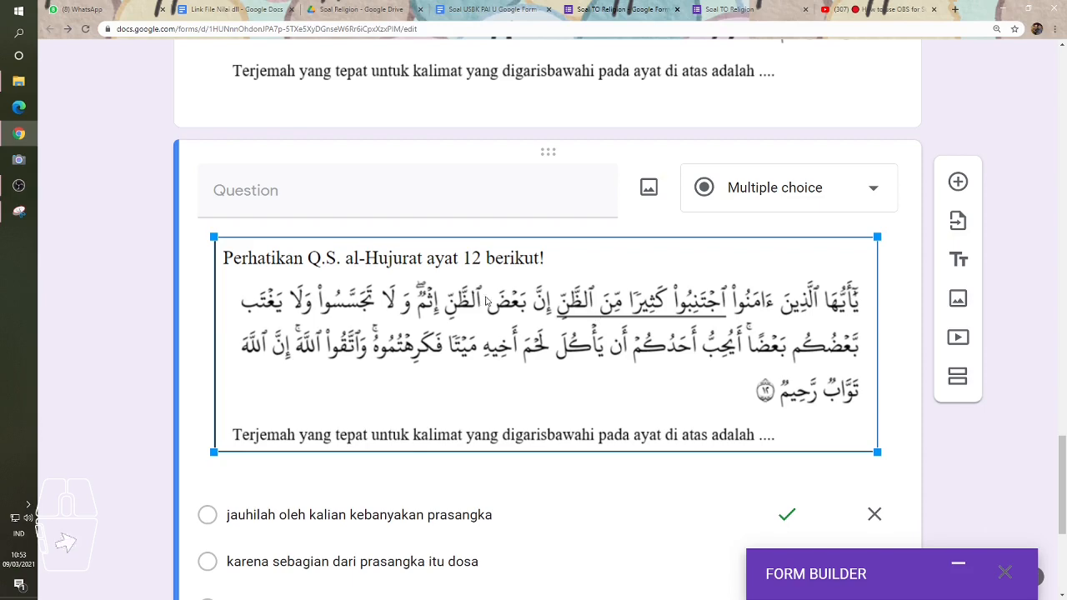
- Delete the separate Untitled al-Hujurat image item above the last multiple-choice question
{"action": "scroll", "coordinate": [487, 333], "scroll_direction": "down", "scroll_amount": 2}
{"action": "scroll", "coordinate": [487, 333], "scroll_direction": "up", "scroll_amount": 7}
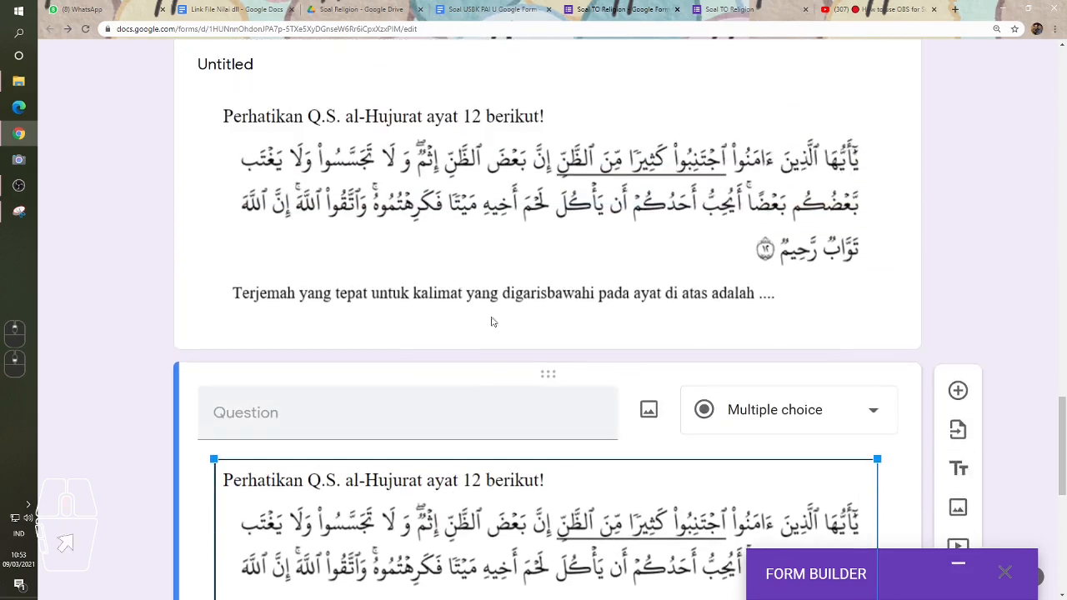
{"action": "left_click", "coordinate": [445, 323]}
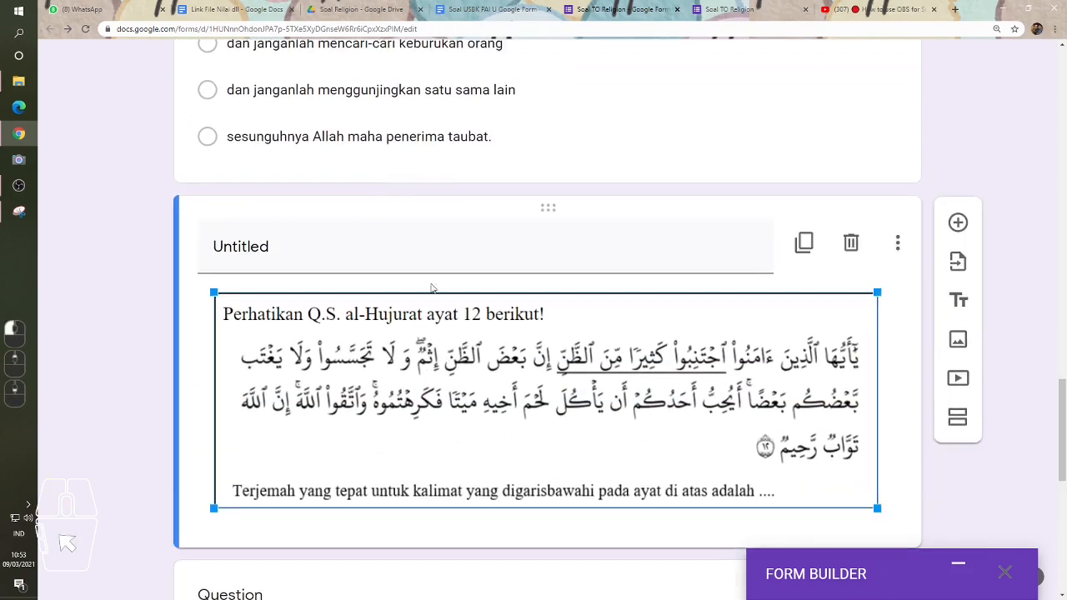
{"action": "scroll", "coordinate": [609, 248], "scroll_direction": "down", "scroll_amount": 1}
{"action": "left_click", "coordinate": [859, 190]}
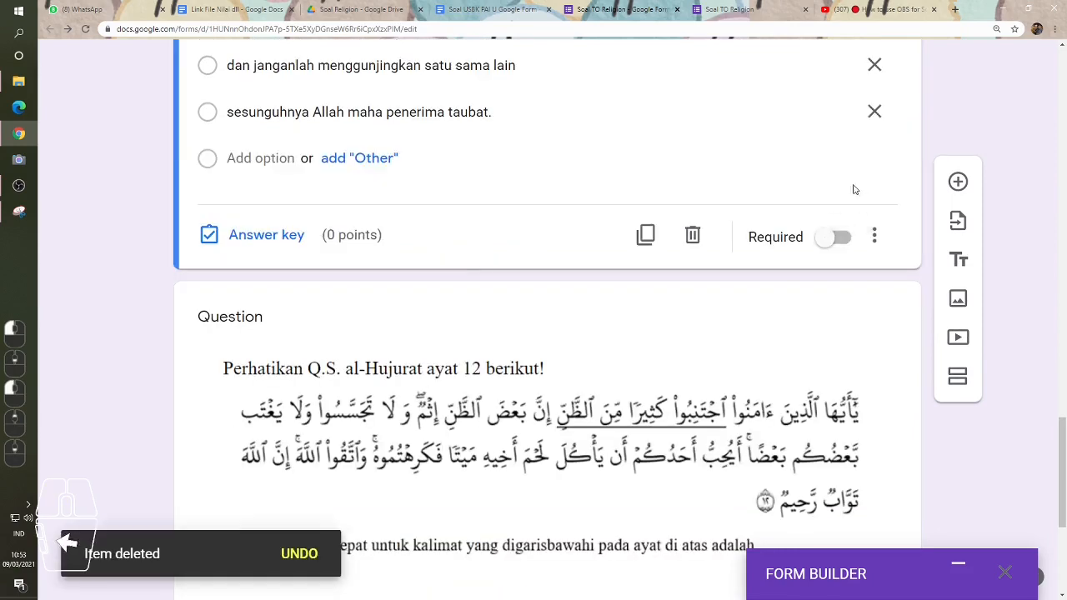
- Examine the last multiple-choice question, checking its embedded al-Hujurat image together with the answer options
{"action": "scroll", "coordinate": [370, 192], "scroll_direction": "down", "scroll_amount": 4}
{"action": "left_click", "coordinate": [370, 193]}
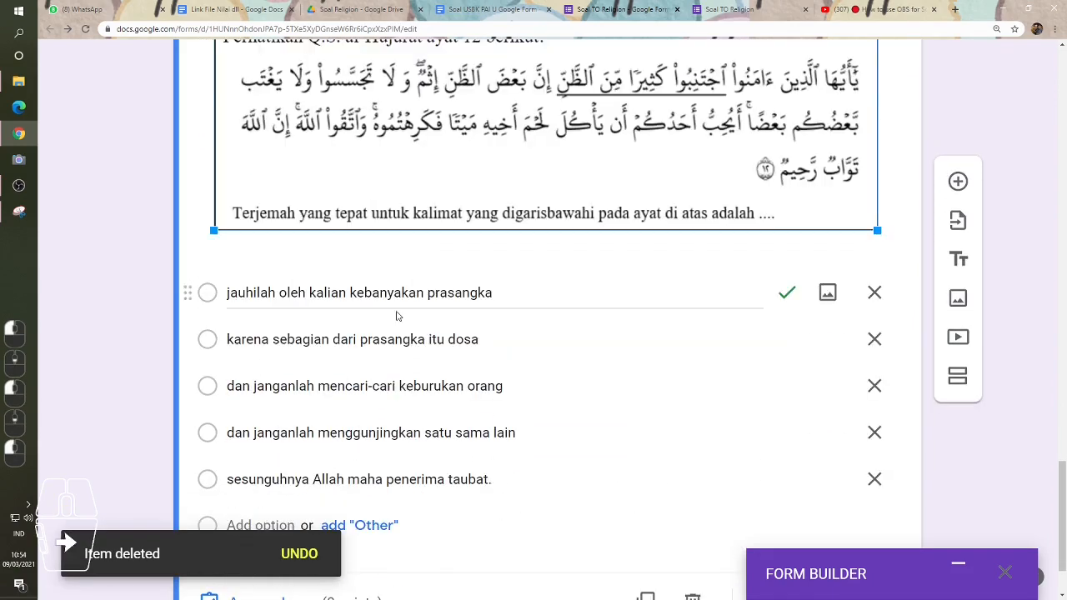
{"action": "scroll", "coordinate": [397, 316], "scroll_direction": "down", "scroll_amount": 2}
{"action": "scroll", "coordinate": [397, 316], "scroll_direction": "up", "scroll_amount": 4}
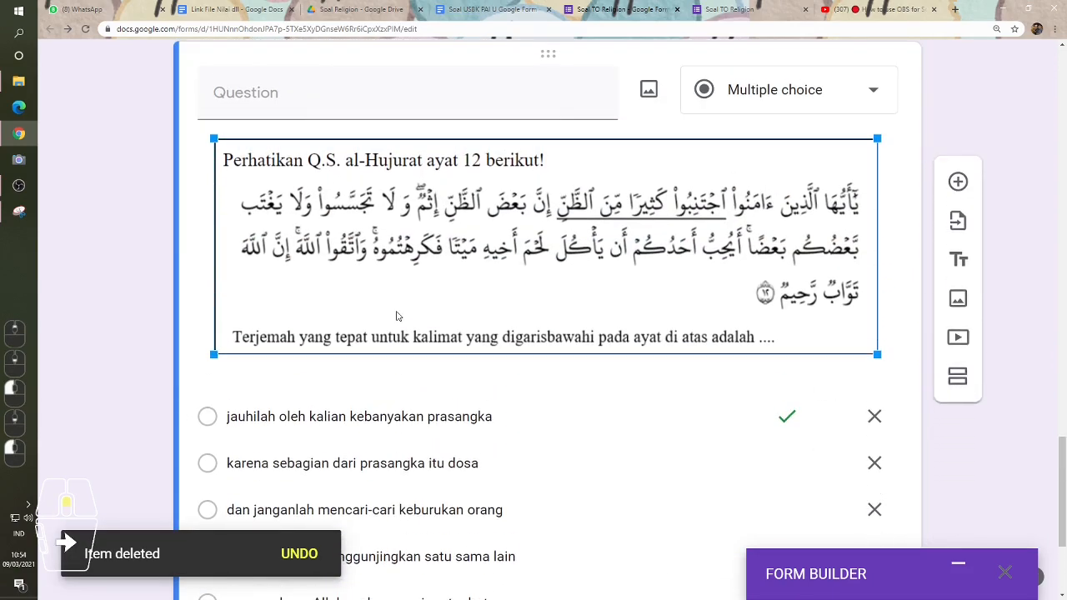
{"action": "scroll", "coordinate": [394, 274], "scroll_direction": "down", "scroll_amount": 3}
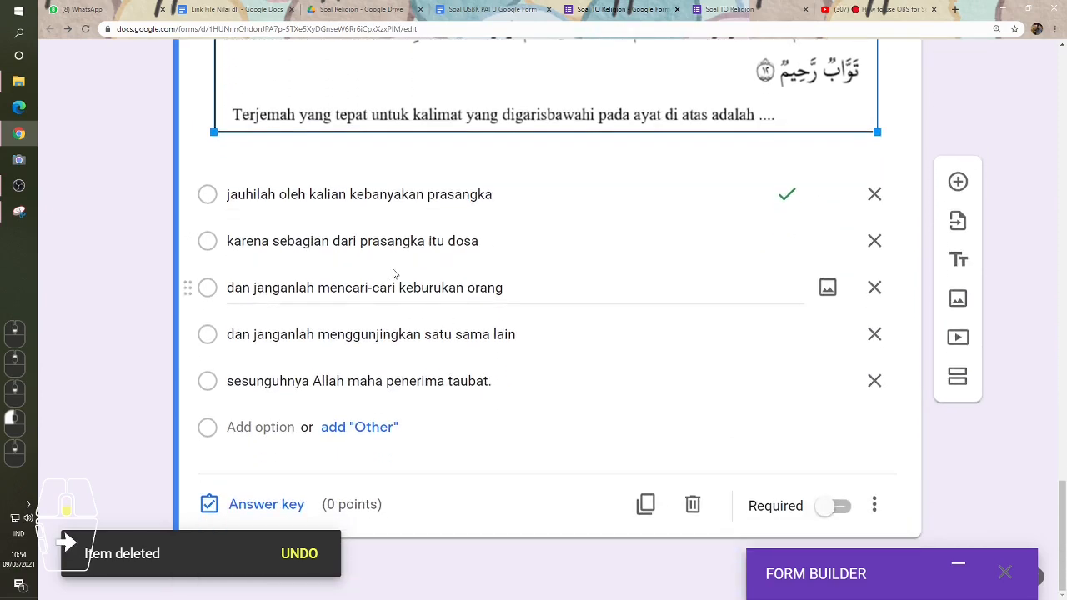
{"action": "scroll", "coordinate": [394, 274], "scroll_direction": "up", "scroll_amount": 1}
{"action": "scroll", "coordinate": [394, 274], "scroll_direction": "up", "scroll_amount": 1}
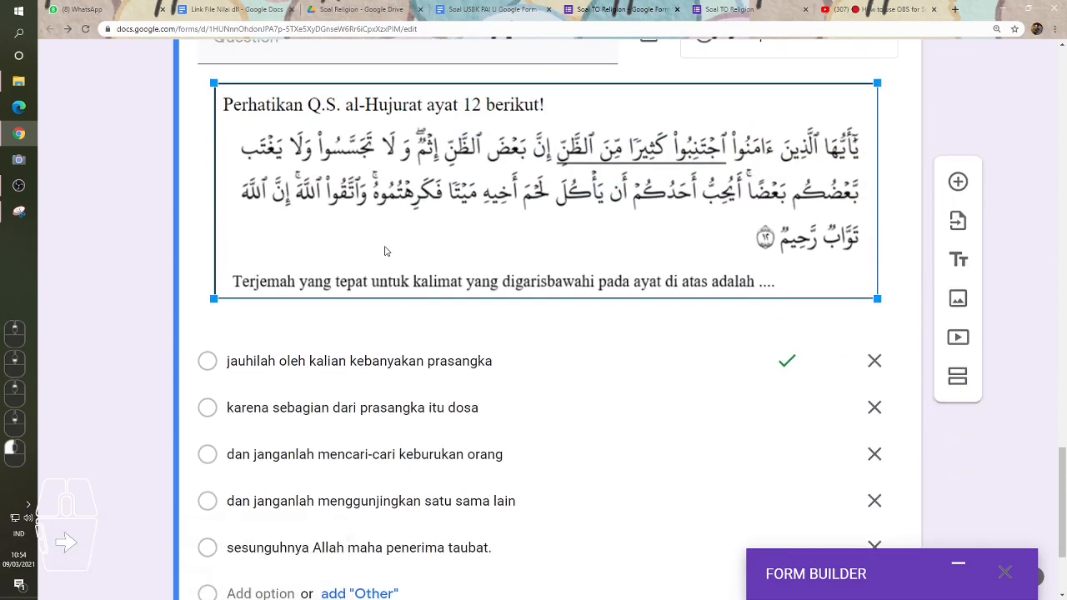
{"action": "scroll", "coordinate": [385, 251], "scroll_direction": "down", "scroll_amount": 2}
{"action": "scroll", "coordinate": [388, 316], "scroll_direction": "up", "scroll_amount": 4}
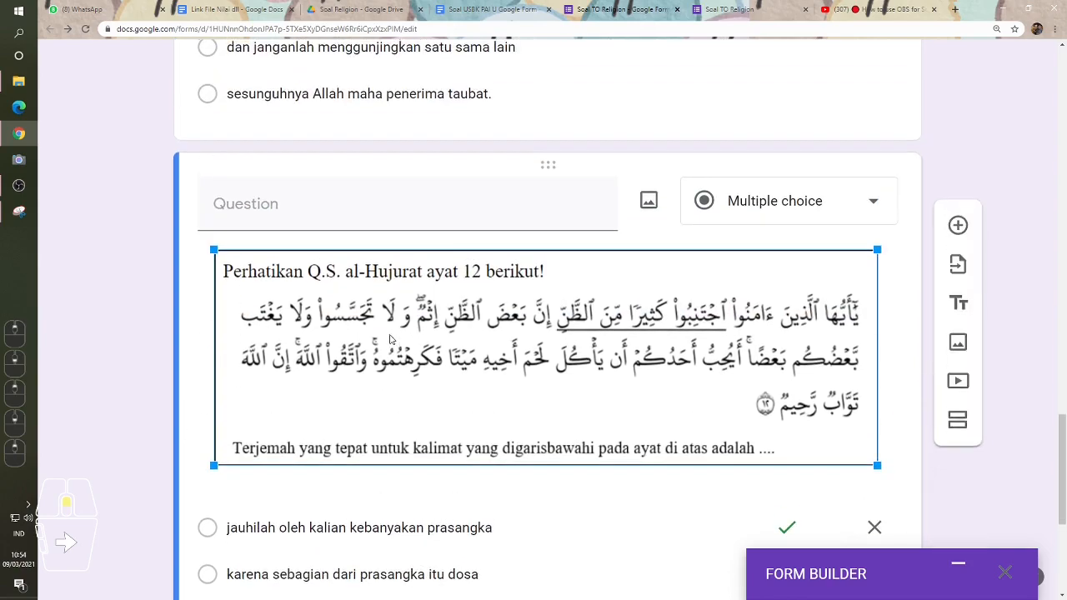
{"action": "scroll", "coordinate": [389, 338], "scroll_direction": "up", "scroll_amount": 1}
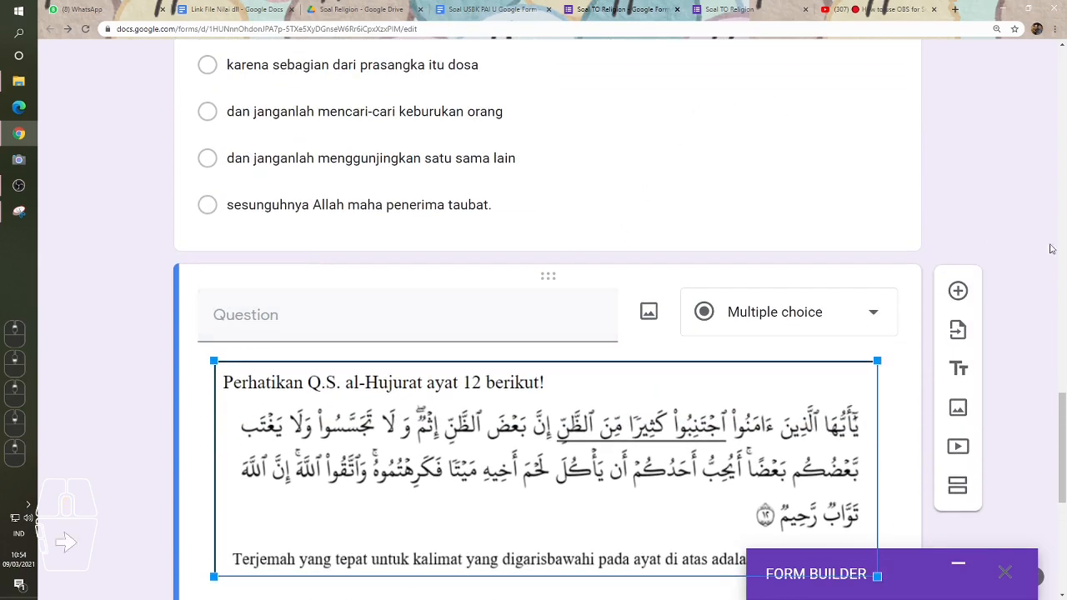
- Enable Shuffle question order and Show progress bar in the form's presentation settings and save them
{"action": "scroll", "coordinate": [1051, 248], "scroll_direction": "up", "scroll_amount": 10}
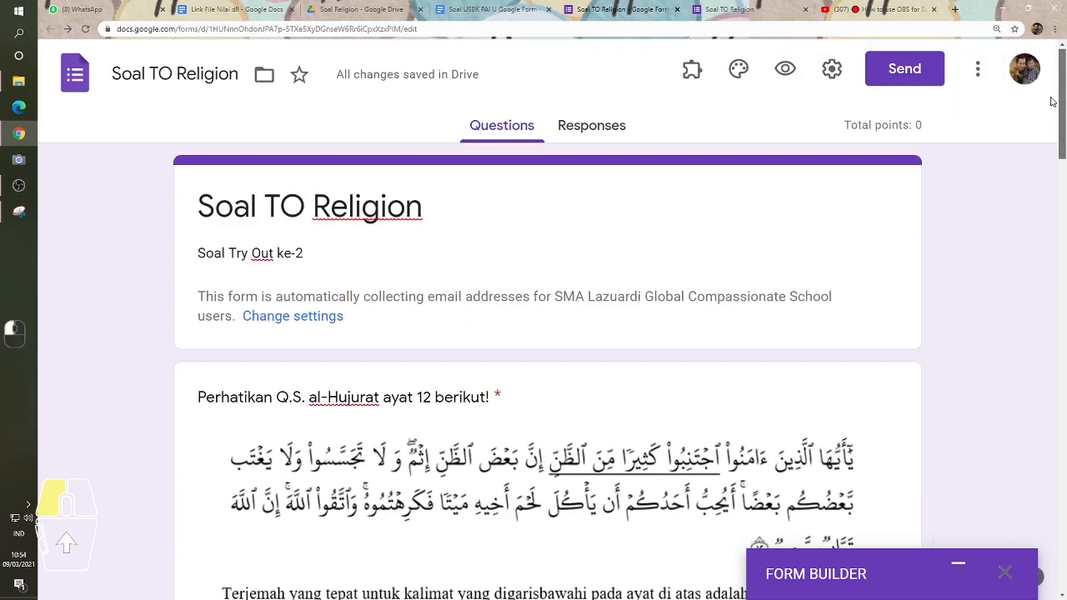
{"action": "left_click", "coordinate": [840, 71]}
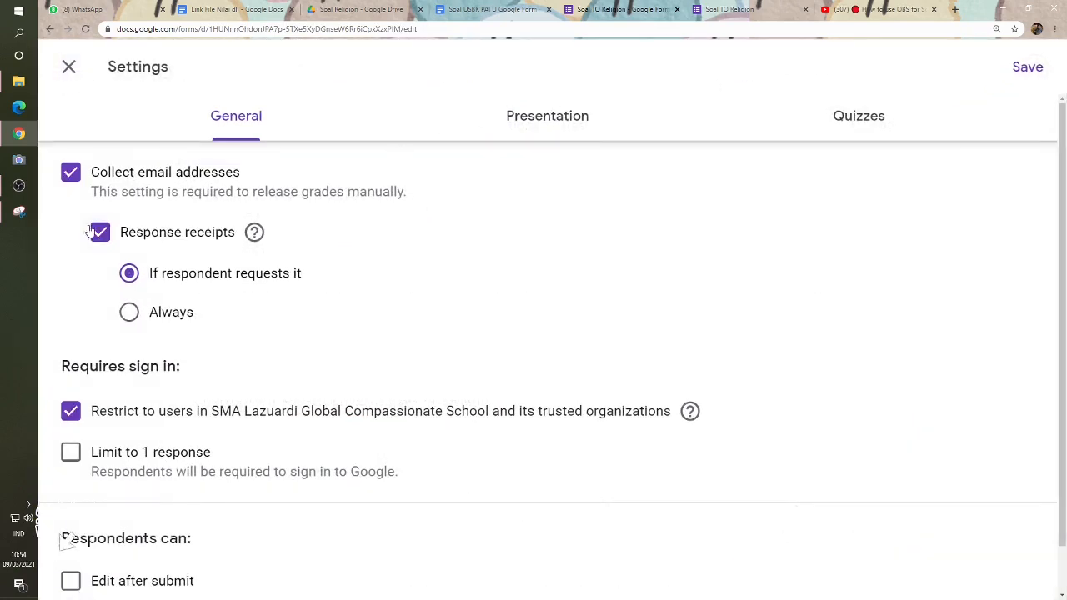
{"action": "left_click", "coordinate": [548, 118]}
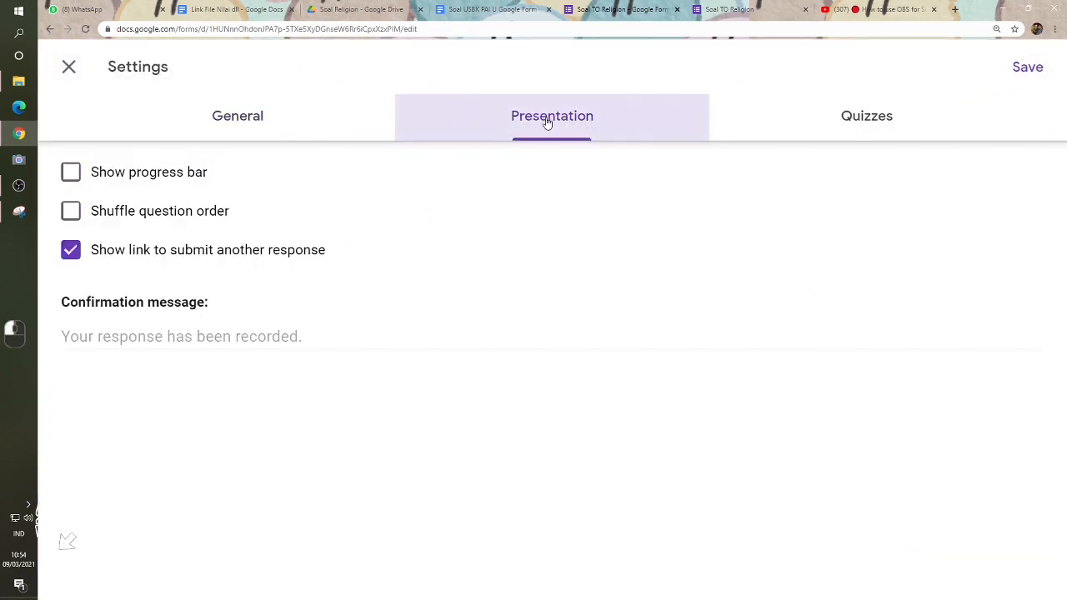
{"action": "left_click", "coordinate": [71, 211]}
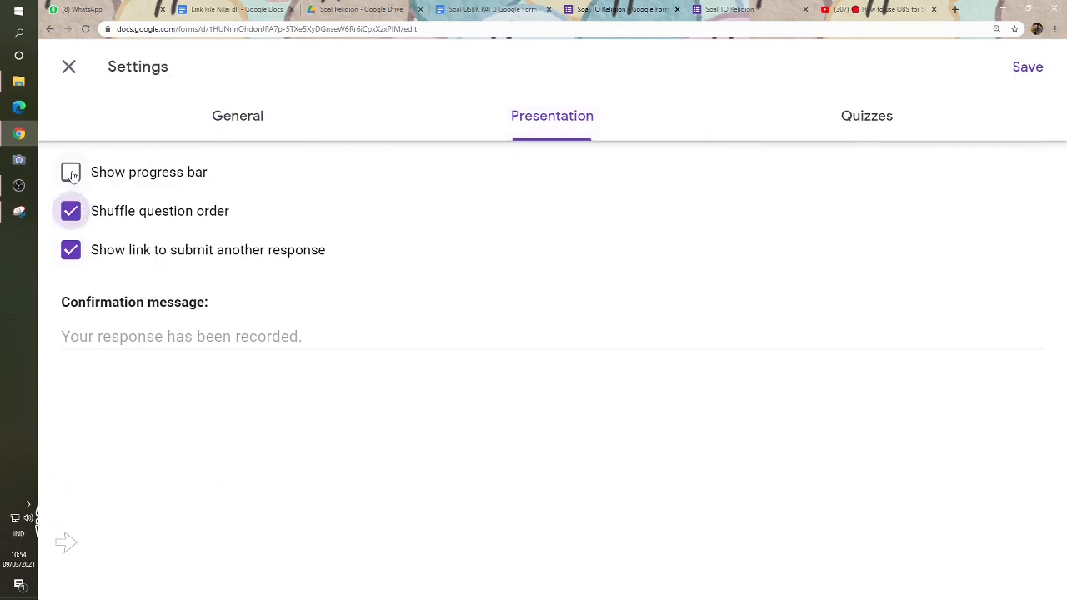
{"action": "left_click", "coordinate": [70, 172]}
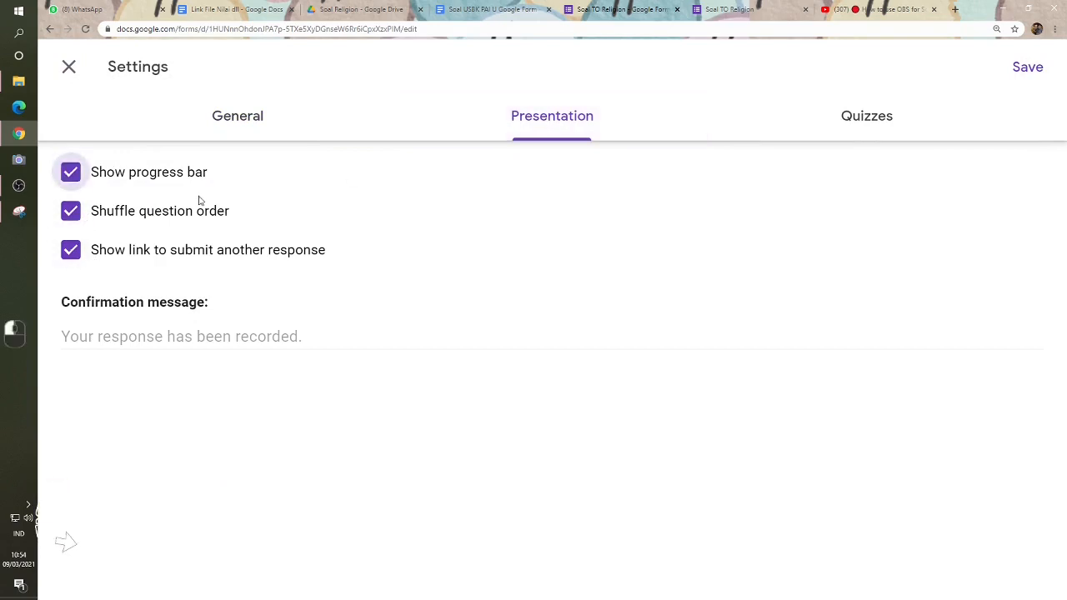
{"action": "left_click", "coordinate": [1027, 69]}
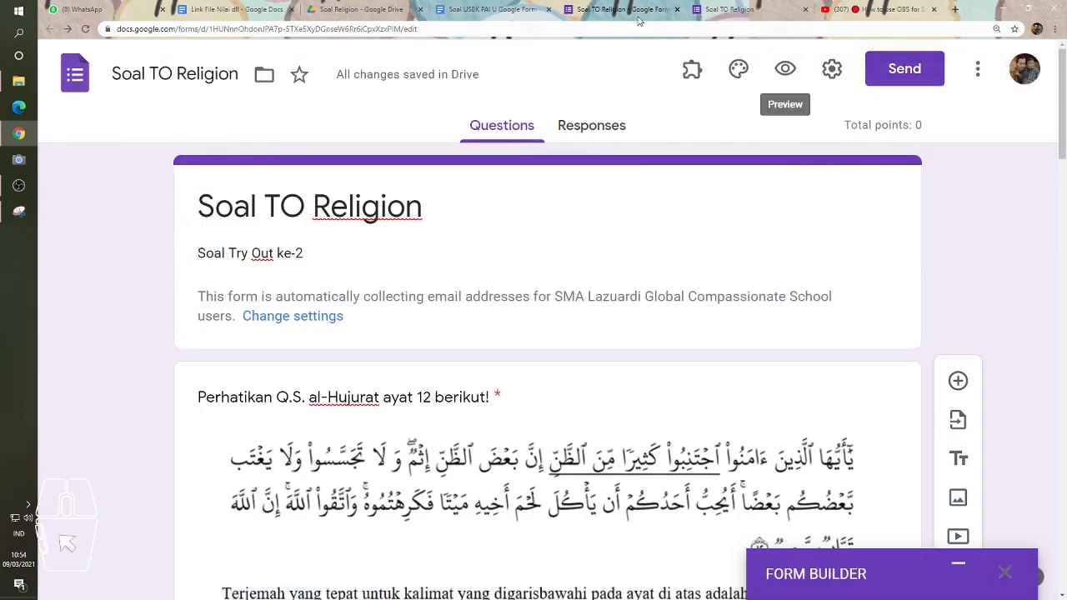
- Close the outdated preview of the form and open a fresh preview from the form editor
{"action": "left_click", "coordinate": [707, 8]}
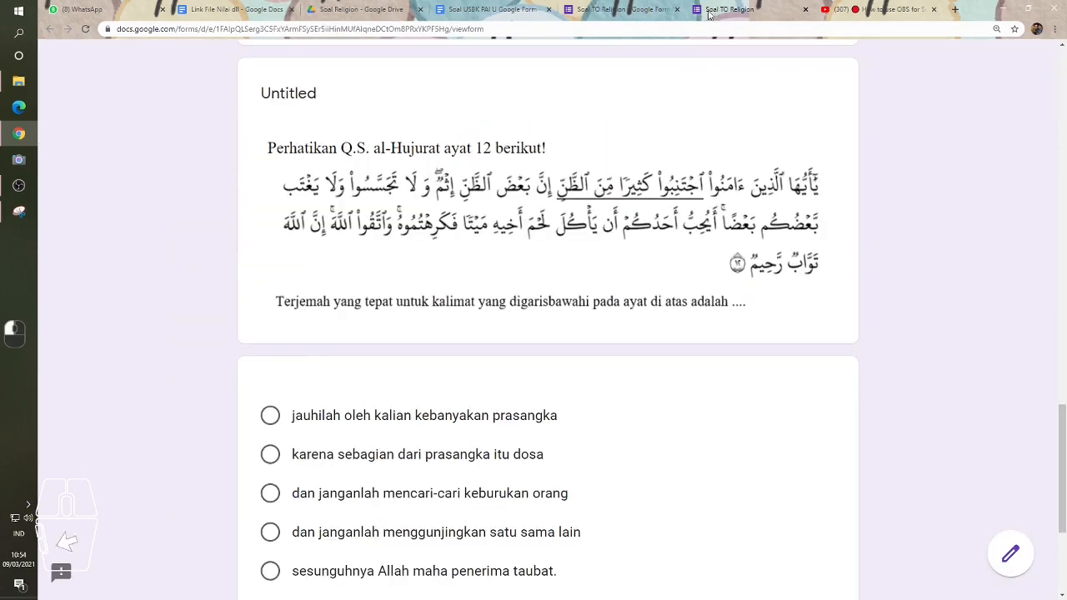
{"action": "left_click", "coordinate": [807, 9]}
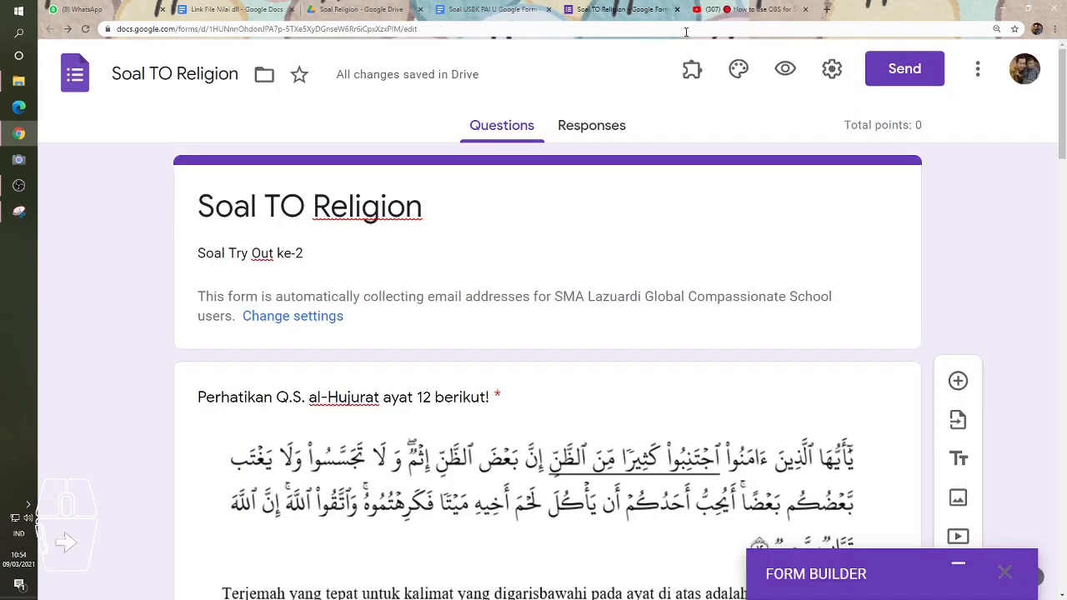
{"action": "left_click", "coordinate": [785, 70]}
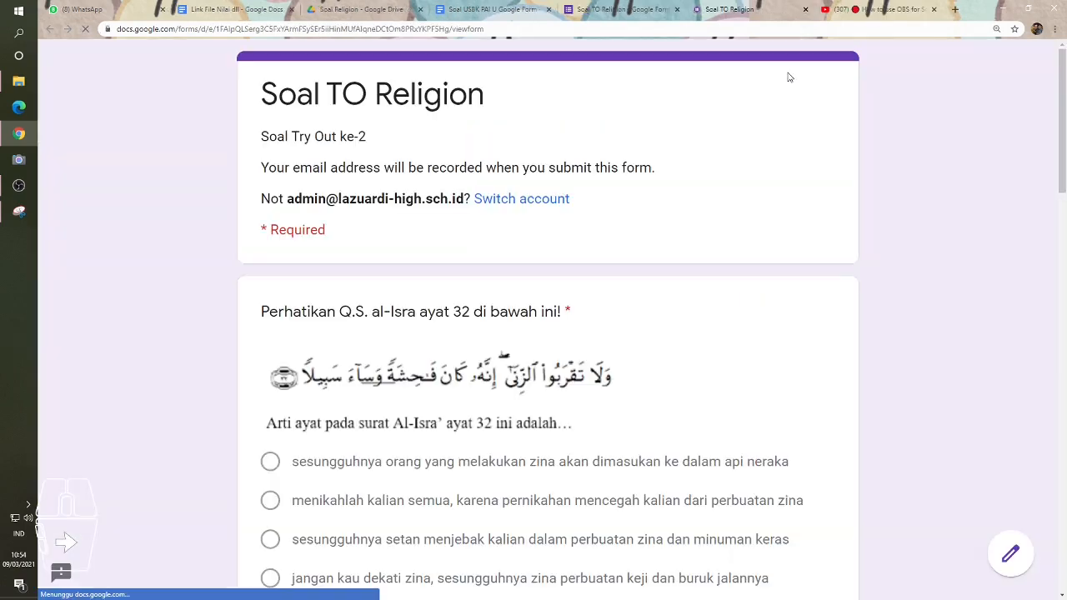
- Examine the previewed al-Isra ayat 32 question and the required al-Hujurat ayat 12 question, checking each heading, embedded image and answer options
{"action": "scroll", "coordinate": [479, 217], "scroll_direction": "down", "scroll_amount": 1}
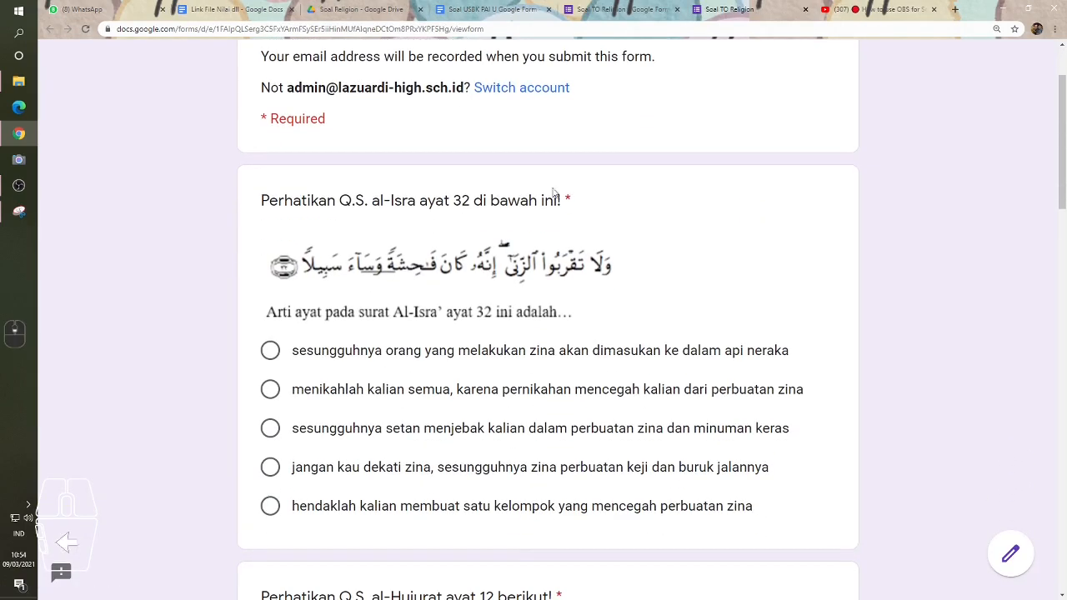
{"action": "left_click", "coordinate": [431, 268]}
{"action": "left_click_drag", "start_coordinate": [564, 200], "coordinate": [262, 200]}
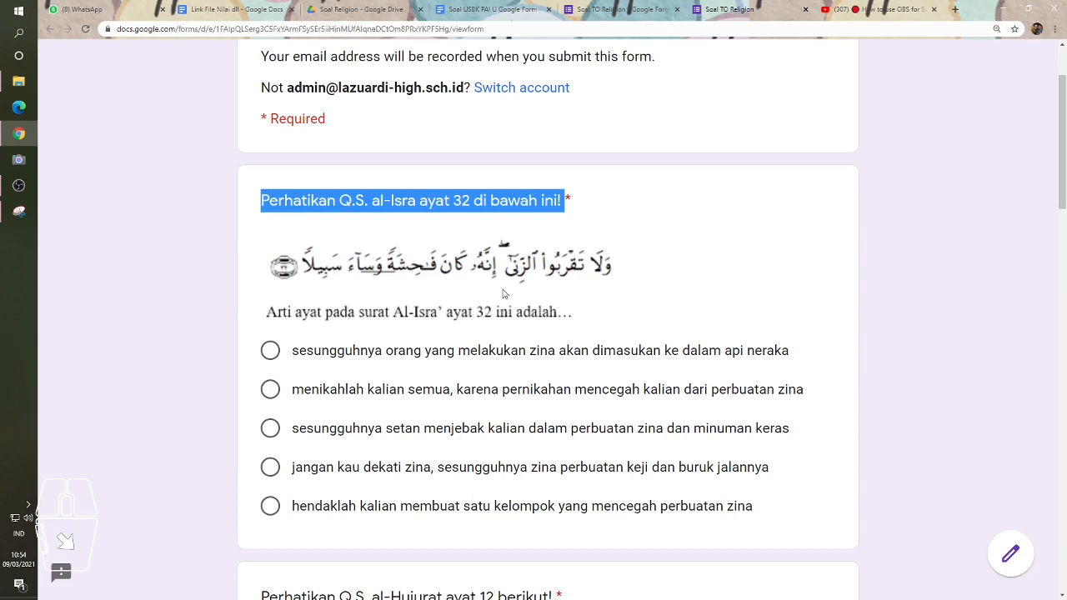
{"action": "scroll", "coordinate": [441, 289], "scroll_direction": "down", "scroll_amount": 2}
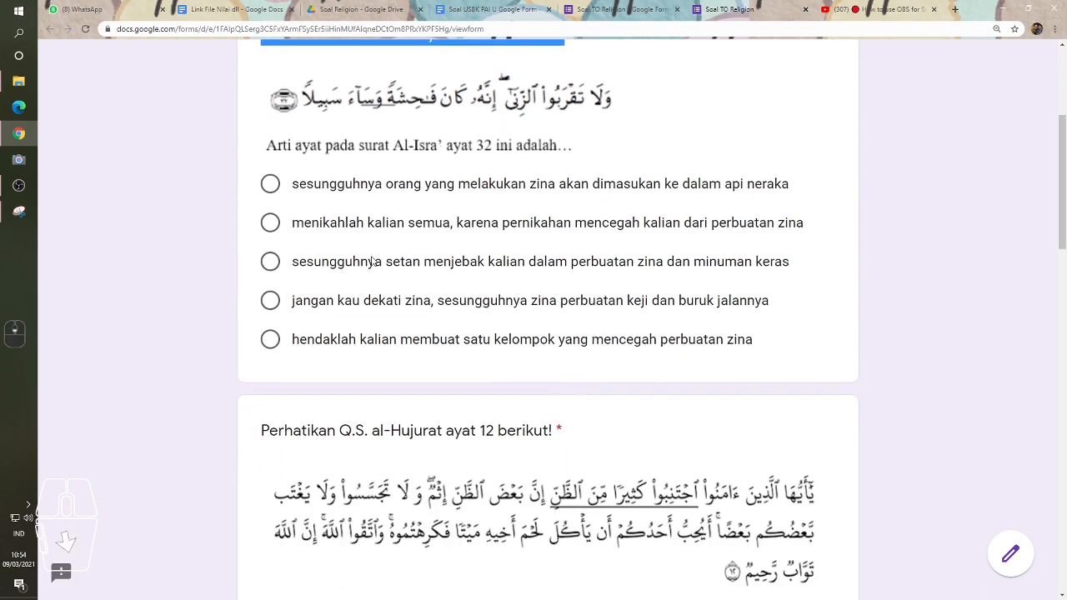
{"action": "scroll", "coordinate": [372, 261], "scroll_direction": "down", "scroll_amount": 2}
{"action": "left_click_drag", "start_coordinate": [350, 261], "coordinate": [381, 263]}
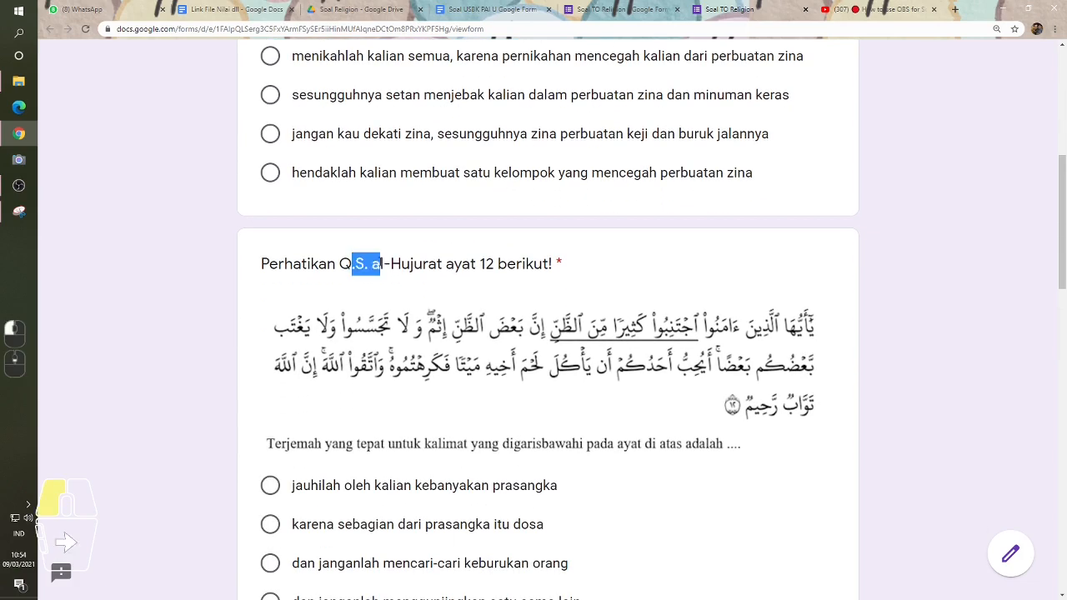
{"action": "left_click_drag", "start_coordinate": [499, 264], "coordinate": [445, 265]}
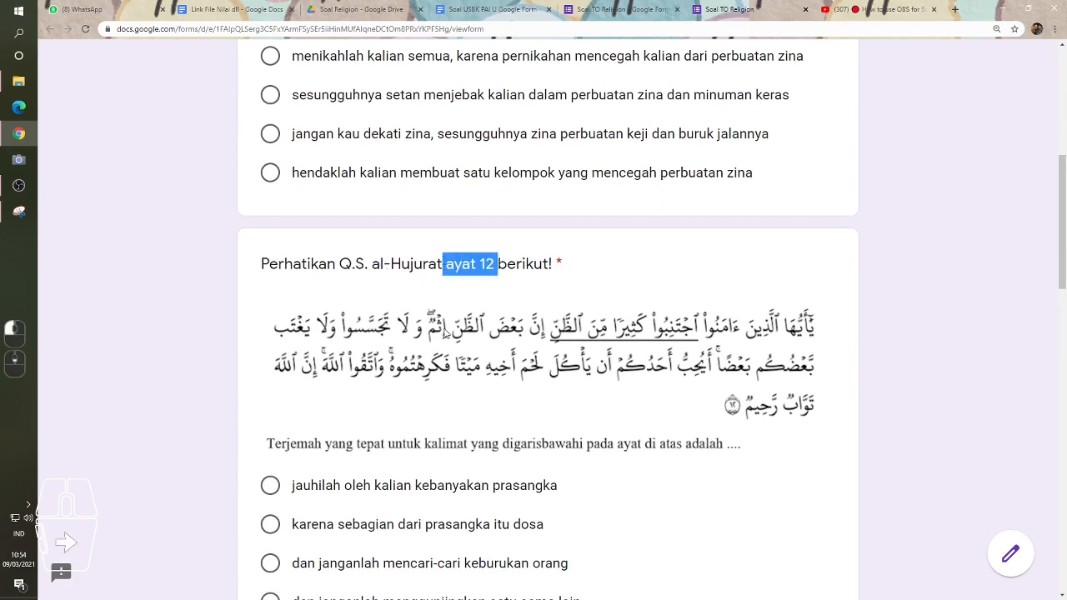
{"action": "scroll", "coordinate": [470, 405], "scroll_direction": "down", "scroll_amount": 3}
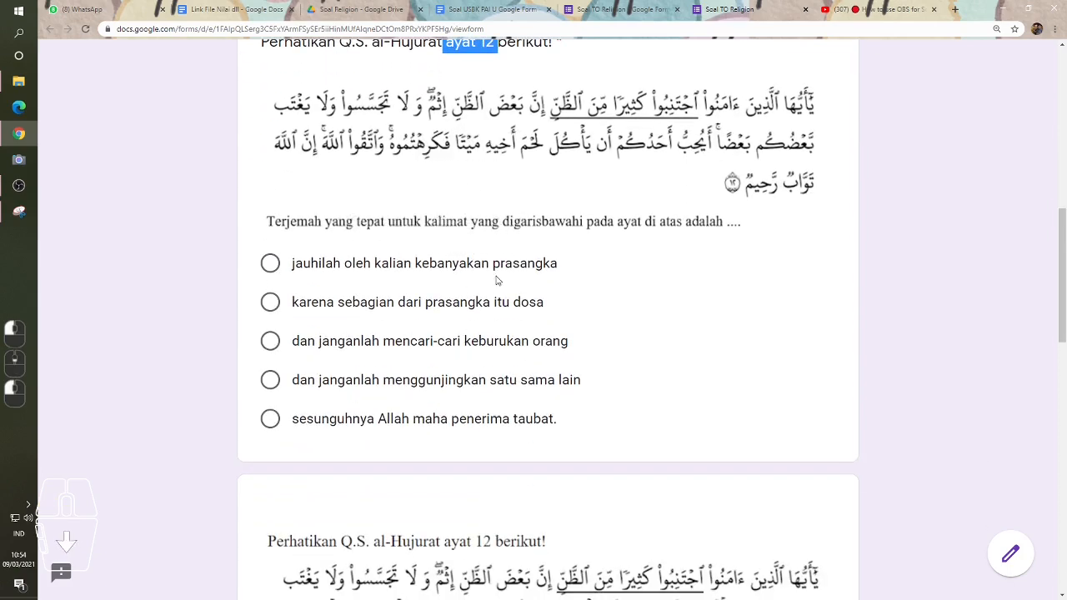
{"action": "scroll", "coordinate": [354, 194], "scroll_direction": "down", "scroll_amount": 2}
{"action": "scroll", "coordinate": [533, 204], "scroll_direction": "up", "scroll_amount": 5}
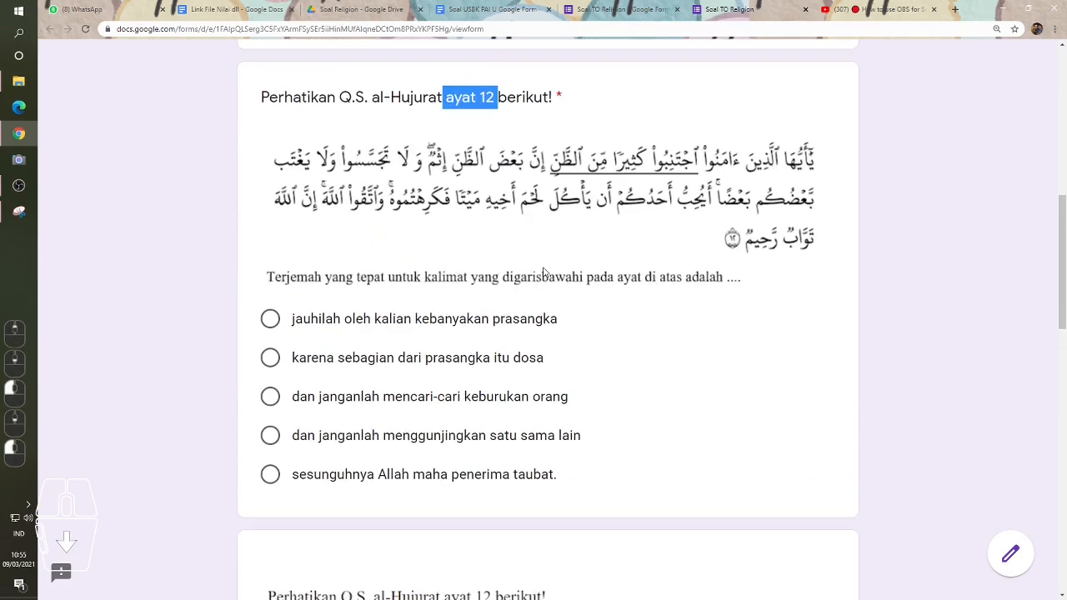
{"action": "scroll", "coordinate": [386, 442], "scroll_direction": "down", "scroll_amount": 5}
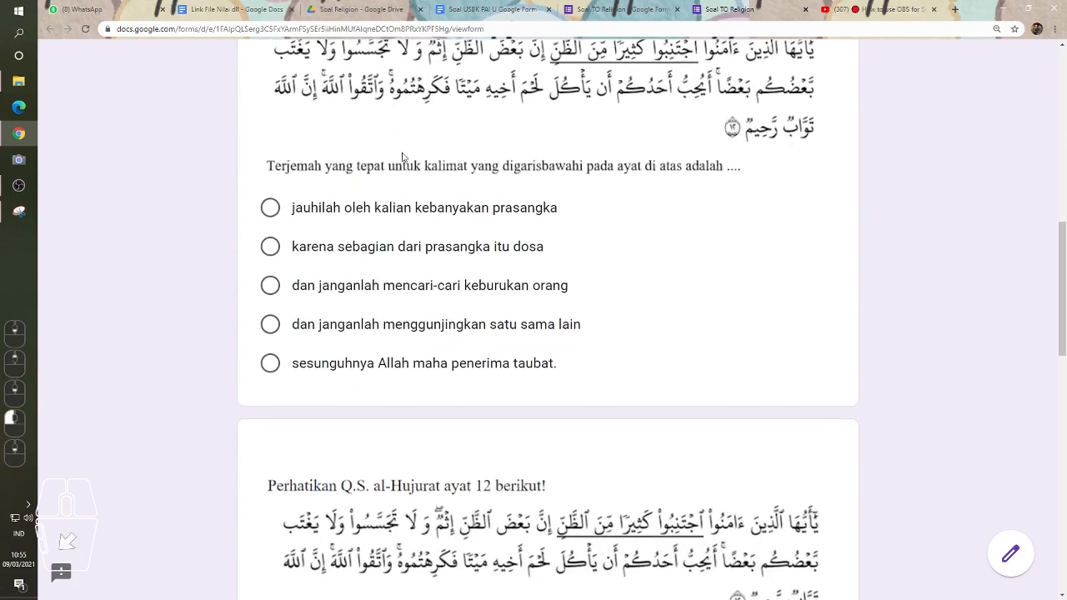
- In the al-Hujurat question without a typed heading, choose the answer "jauhilah oleh kalian kebanyakan prasangka"
{"action": "scroll", "coordinate": [515, 218], "scroll_direction": "down", "scroll_amount": 1}
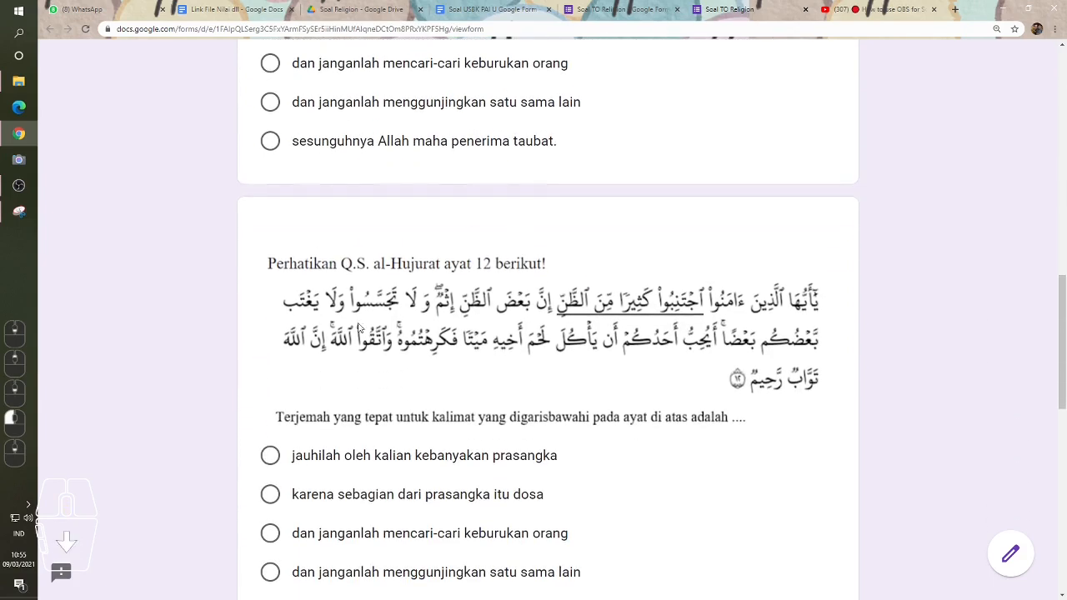
{"action": "scroll", "coordinate": [371, 350], "scroll_direction": "down", "scroll_amount": 3}
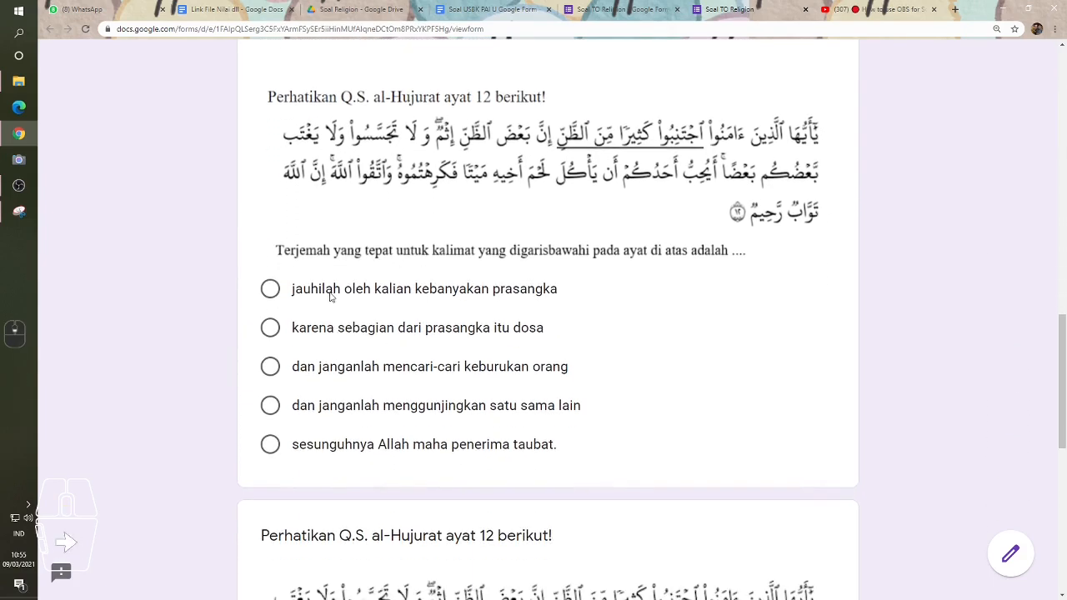
{"action": "left_click", "coordinate": [330, 293]}
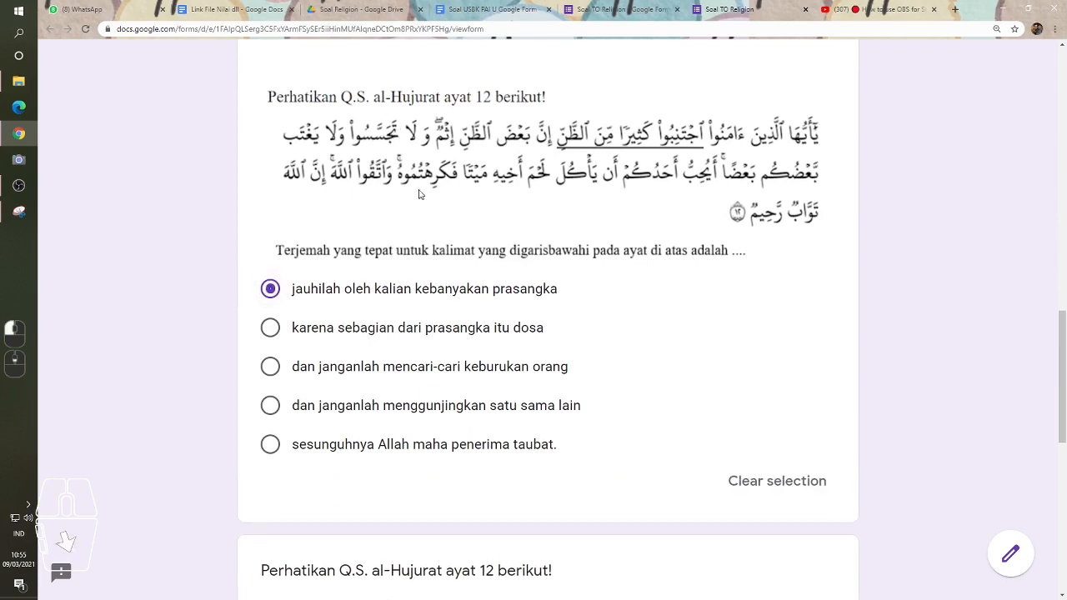
{"action": "scroll", "coordinate": [420, 194], "scroll_direction": "up", "scroll_amount": 1}
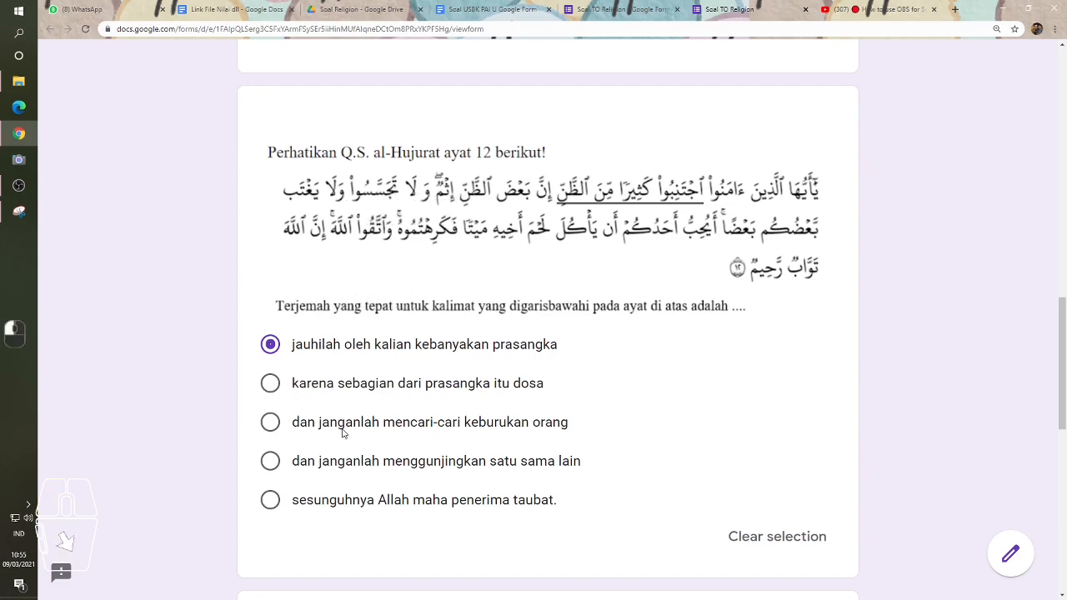
- Review the whole previewed form from its title to the progress bar, comparing the layout of all image-based questions
{"action": "scroll", "coordinate": [535, 342], "scroll_direction": "down", "scroll_amount": 5}
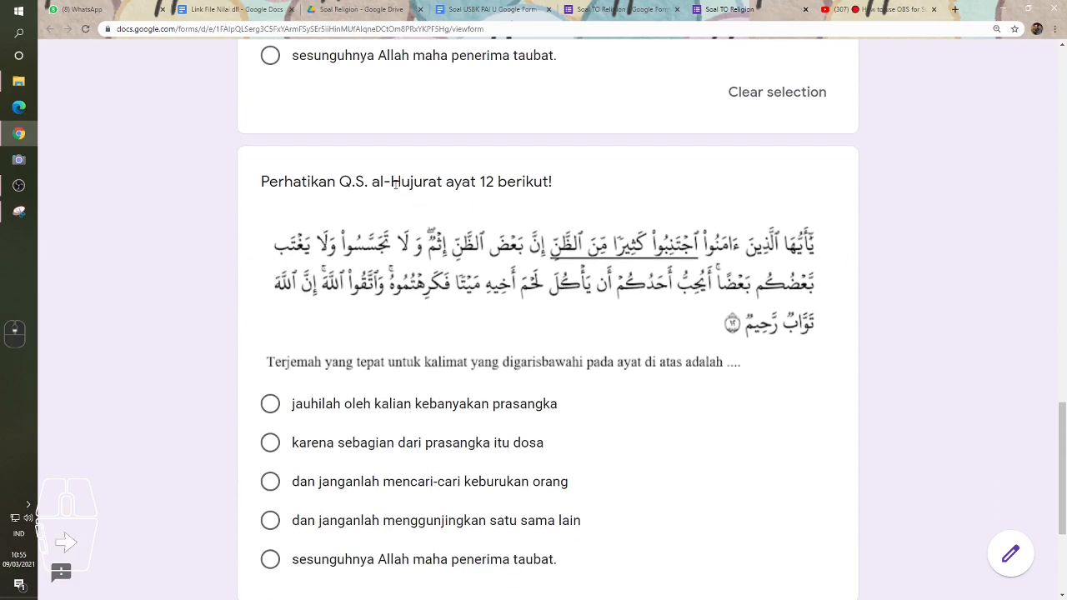
{"action": "left_click_drag", "start_coordinate": [395, 181], "coordinate": [479, 183]}
{"action": "scroll", "coordinate": [427, 333], "scroll_direction": "down", "scroll_amount": 4}
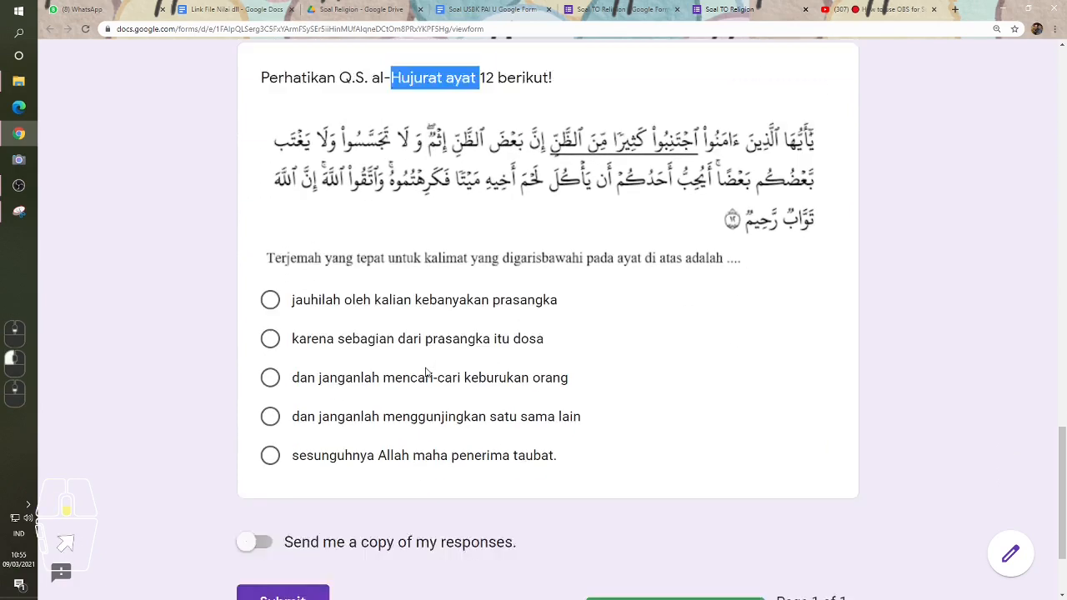
{"action": "scroll", "coordinate": [428, 371], "scroll_direction": "up", "scroll_amount": 3}
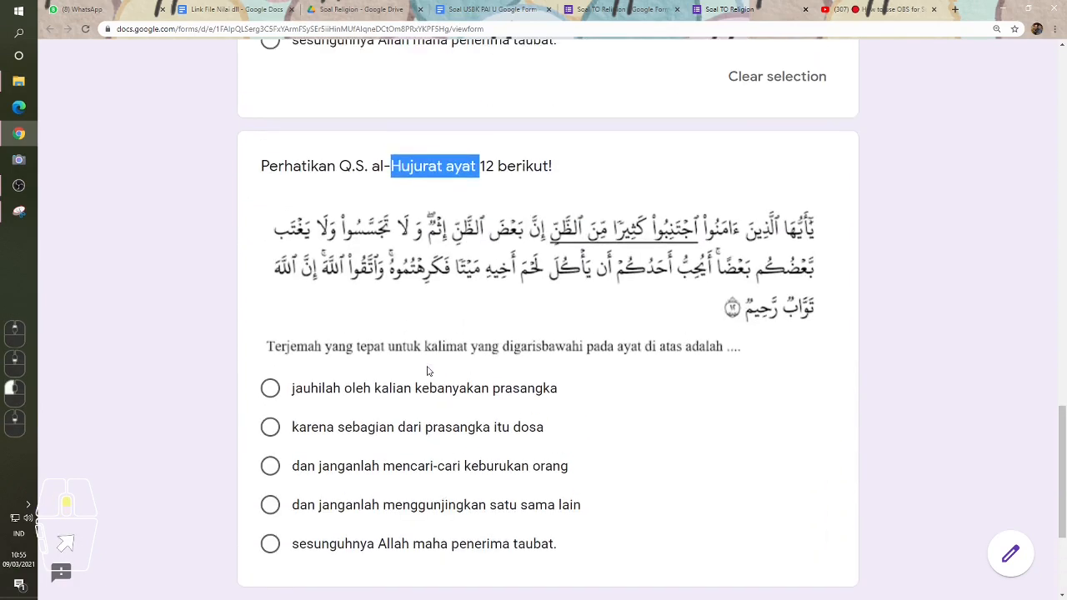
{"action": "scroll", "coordinate": [427, 371], "scroll_direction": "up", "scroll_amount": 6}
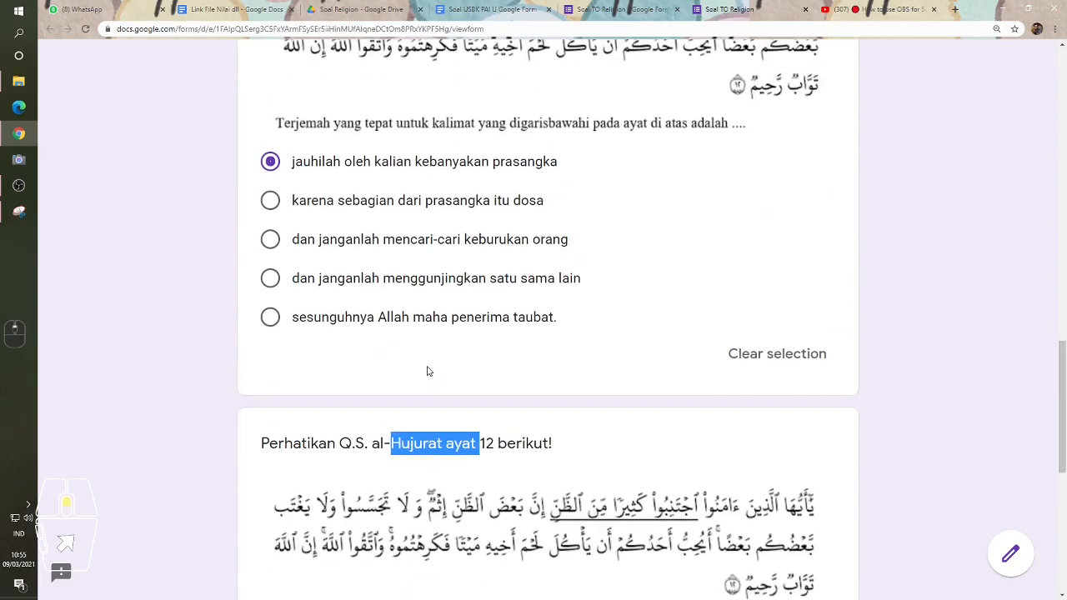
{"action": "scroll", "coordinate": [427, 371], "scroll_direction": "up", "scroll_amount": 8}
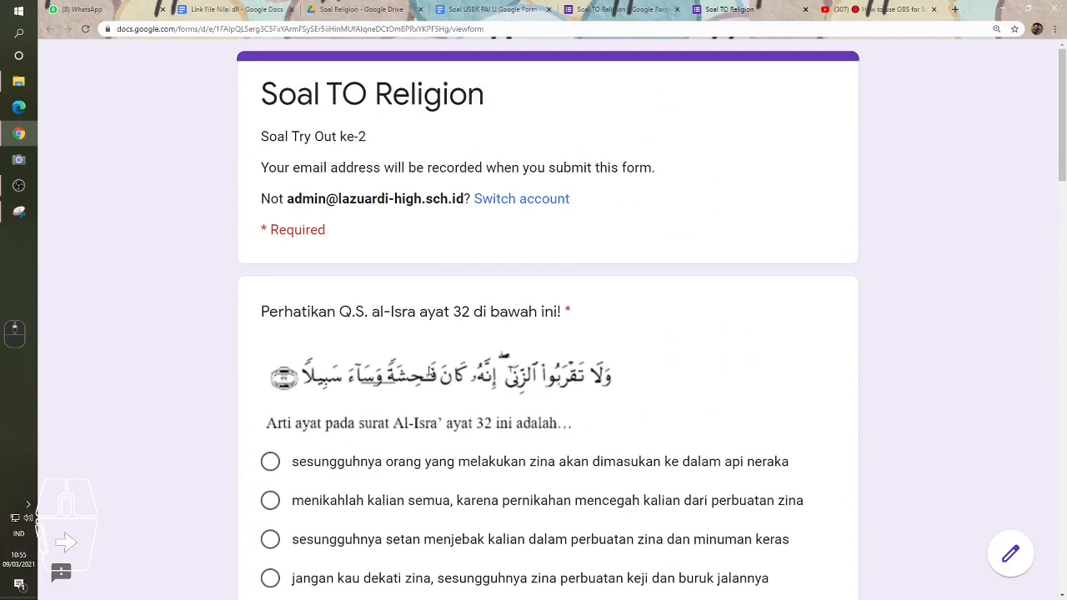
{"action": "scroll", "coordinate": [430, 371], "scroll_direction": "down", "scroll_amount": 1}
{"action": "scroll", "coordinate": [434, 370], "scroll_direction": "down", "scroll_amount": 13}
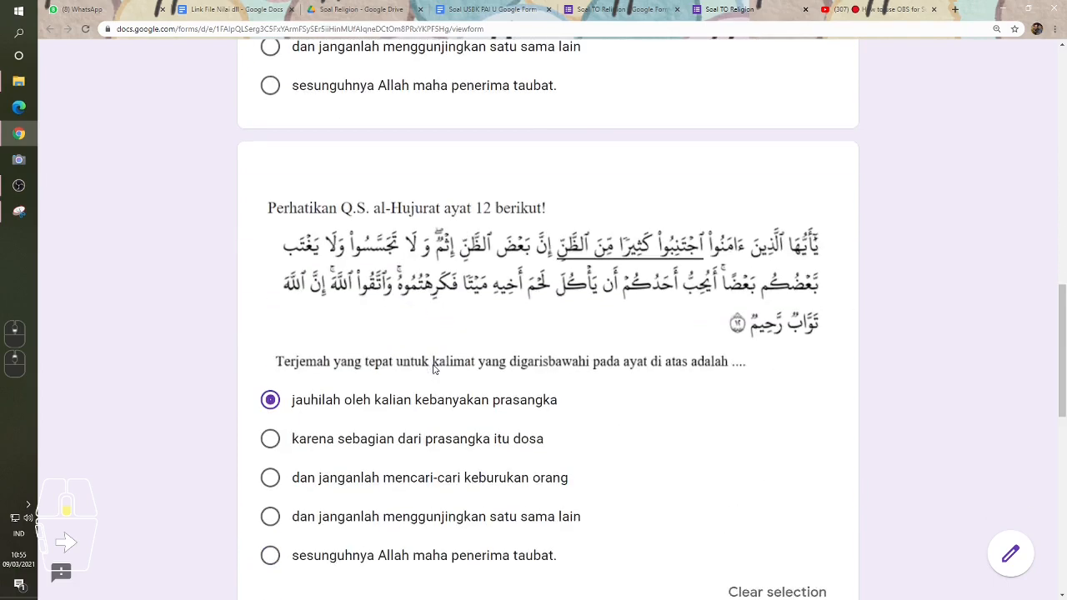
{"action": "scroll", "coordinate": [437, 369], "scroll_direction": "down", "scroll_amount": 5}
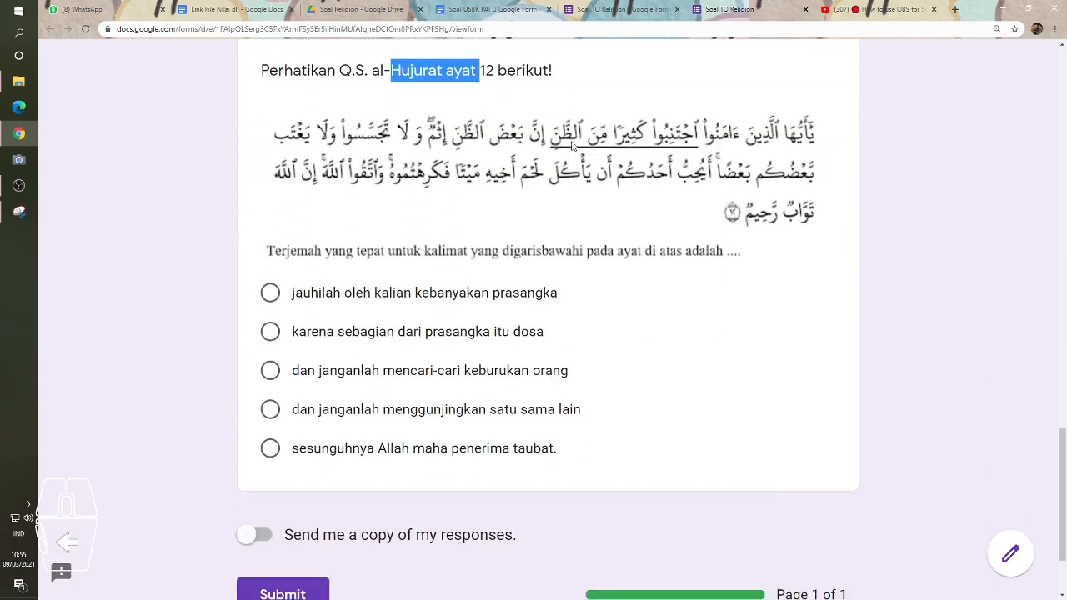
- Examine the last al-Hujurat ayat 12 question, checking its typed heading, embedded verse image and five answer options against the preceding questions
{"action": "scroll", "coordinate": [499, 192], "scroll_direction": "up", "scroll_amount": 1}
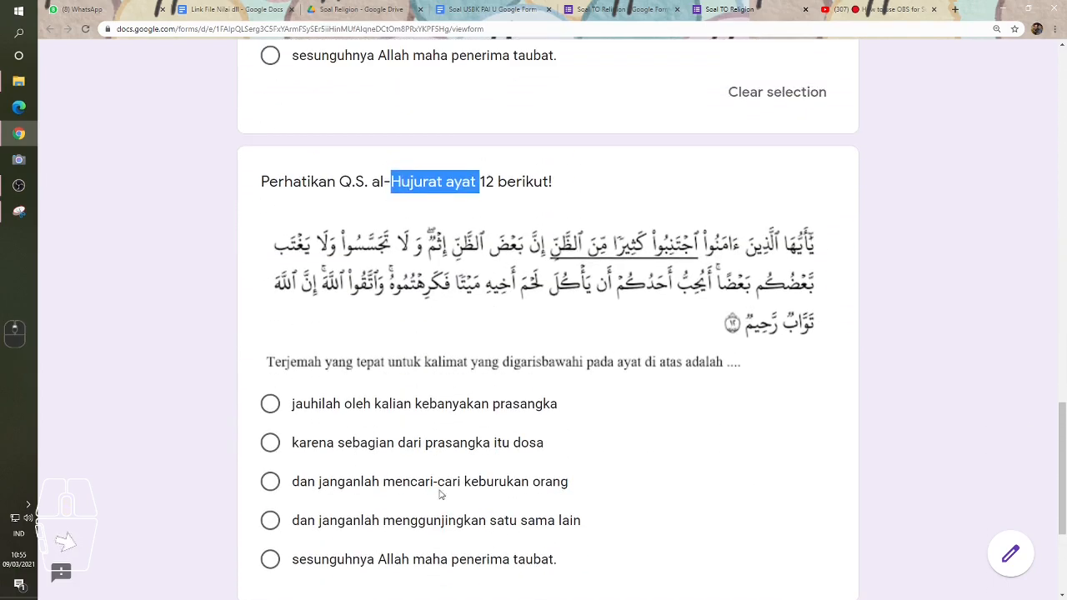
{"action": "scroll", "coordinate": [316, 244], "scroll_direction": "down", "scroll_amount": 1}
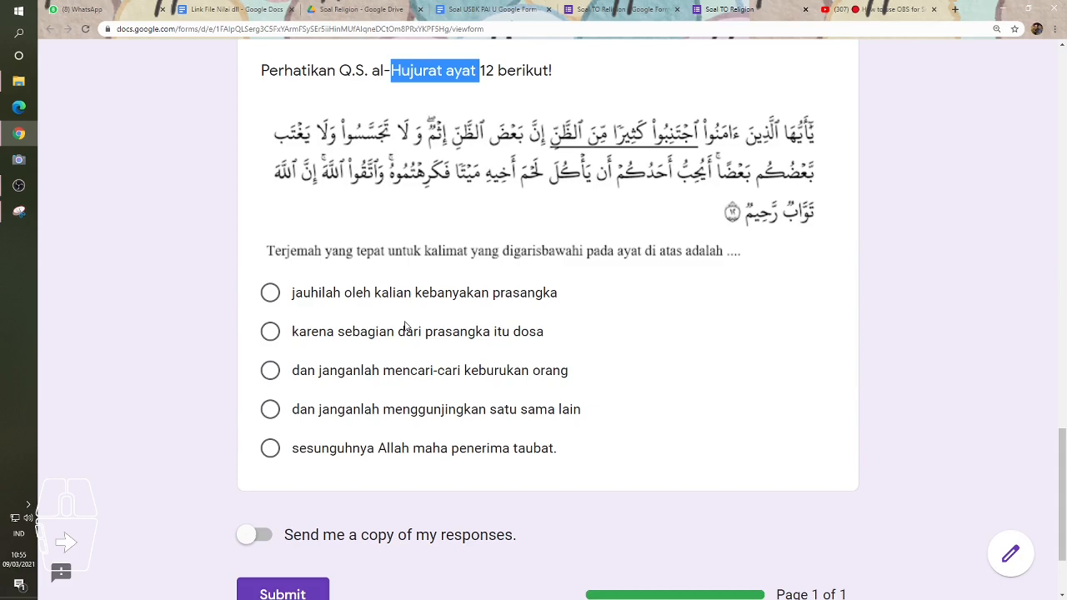
{"action": "scroll", "coordinate": [644, 295], "scroll_direction": "up", "scroll_amount": 2}
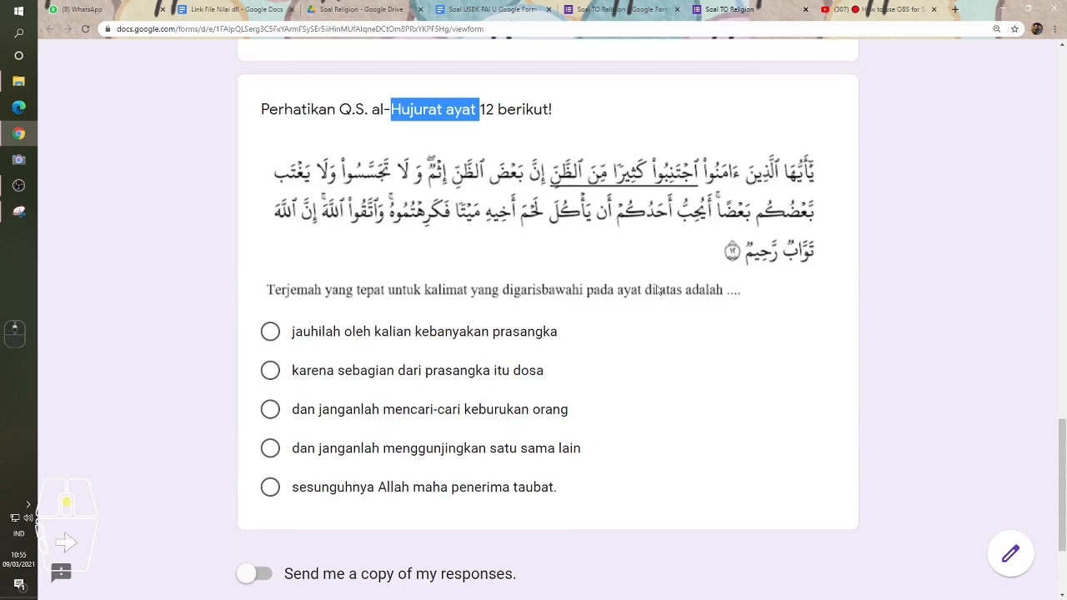
{"action": "scroll", "coordinate": [613, 215], "scroll_direction": "down", "scroll_amount": 2}
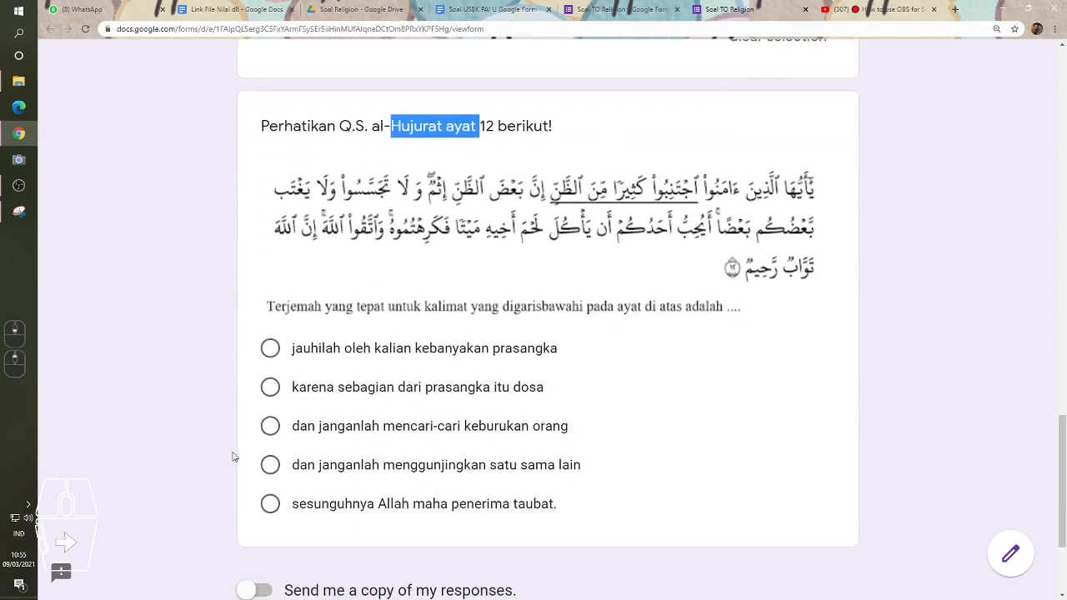
{"action": "left_click_drag", "start_coordinate": [324, 348], "coordinate": [410, 504]}
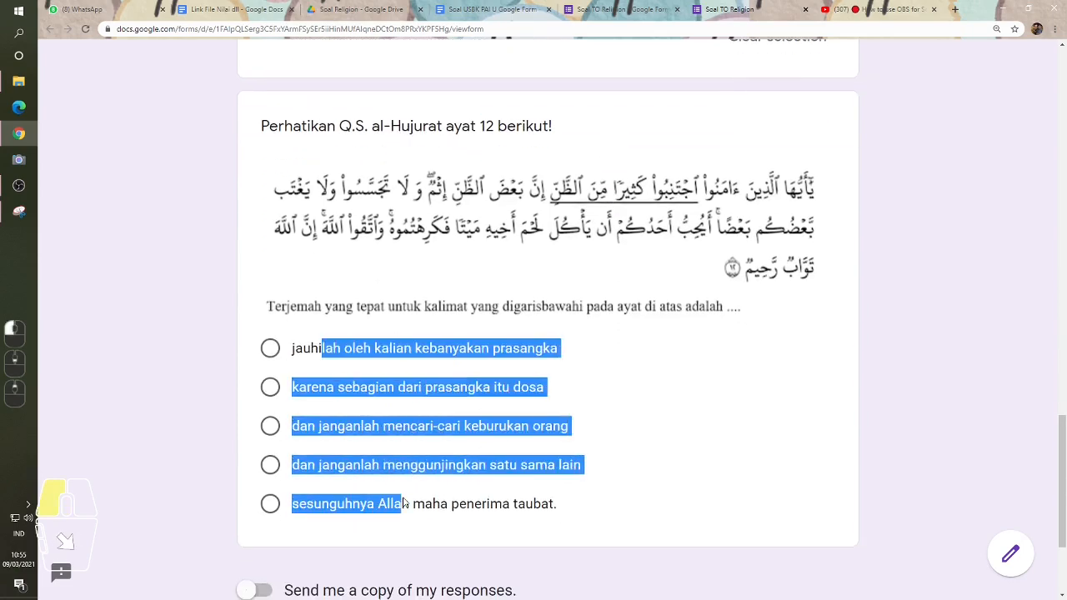
{"action": "scroll", "coordinate": [406, 464], "scroll_direction": "up", "scroll_amount": 2}
{"action": "scroll", "coordinate": [406, 464], "scroll_direction": "up", "scroll_amount": 1}
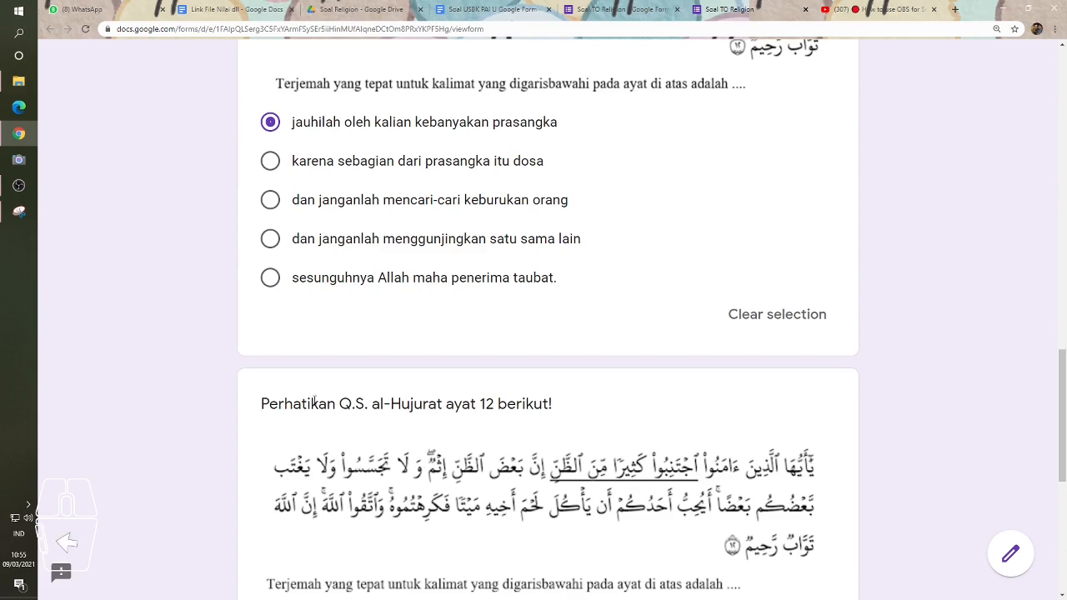
{"action": "scroll", "coordinate": [450, 453], "scroll_direction": "down", "scroll_amount": 2}
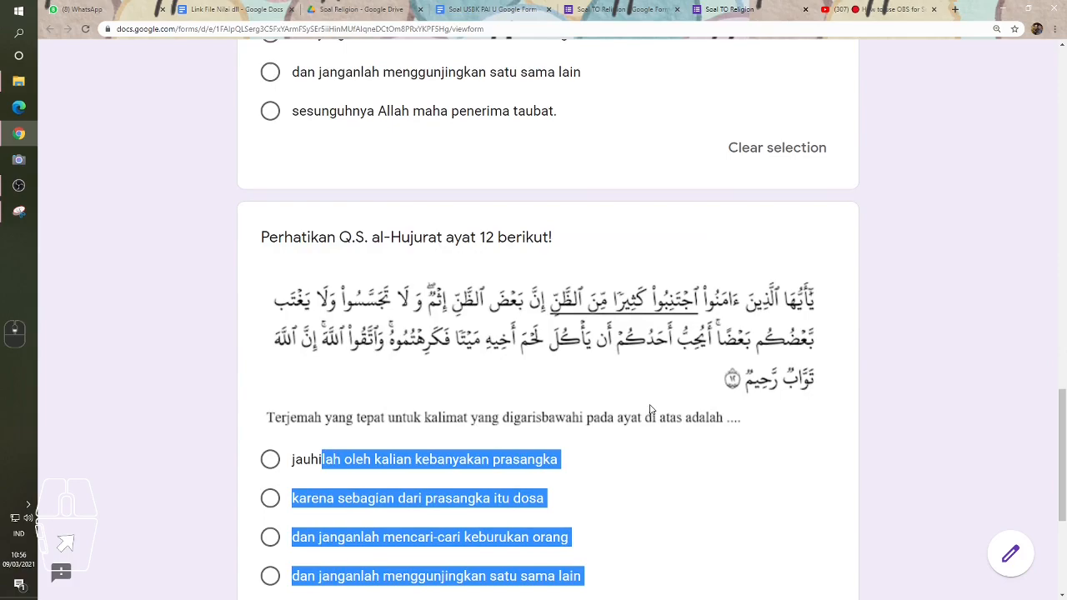
{"action": "scroll", "coordinate": [651, 408], "scroll_direction": "down", "scroll_amount": 1}
{"action": "scroll", "coordinate": [651, 411], "scroll_direction": "down", "scroll_amount": 2}
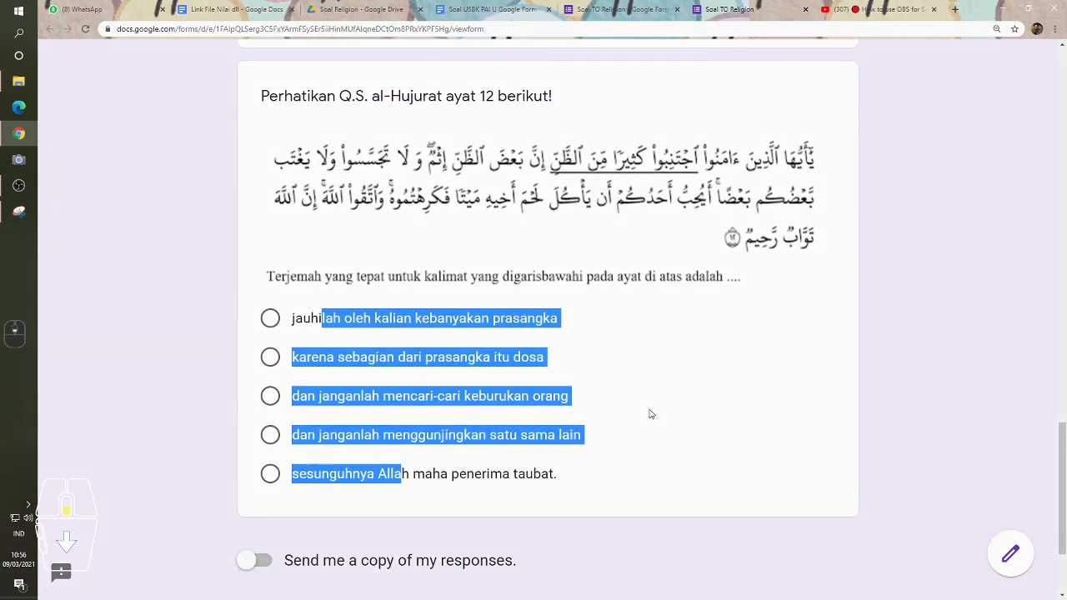
{"action": "scroll", "coordinate": [651, 413], "scroll_direction": "up", "scroll_amount": 8}
{"action": "scroll", "coordinate": [651, 413], "scroll_direction": "up", "scroll_amount": 6}
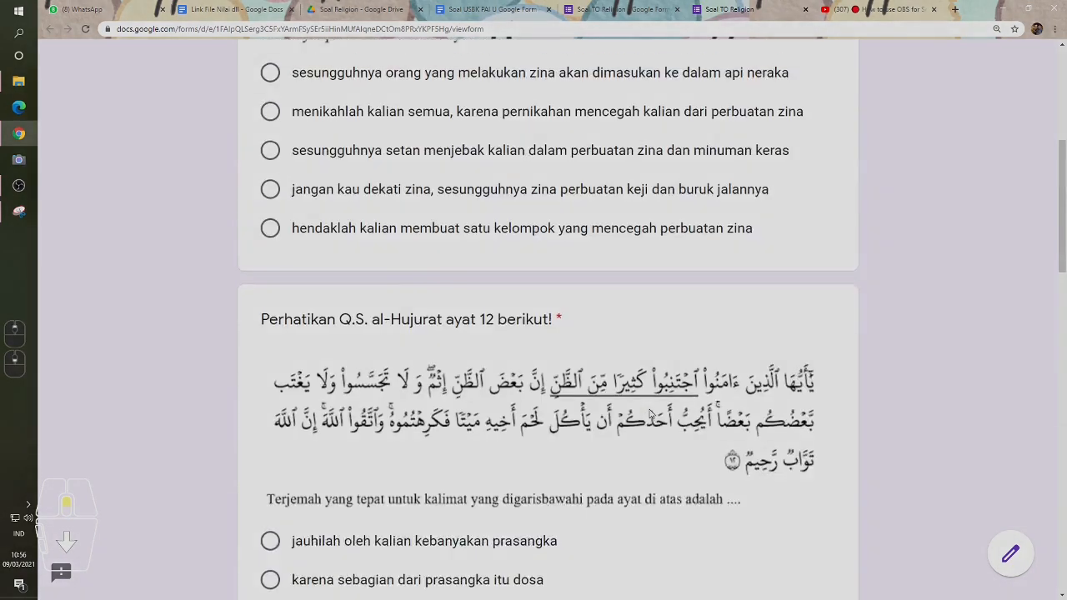